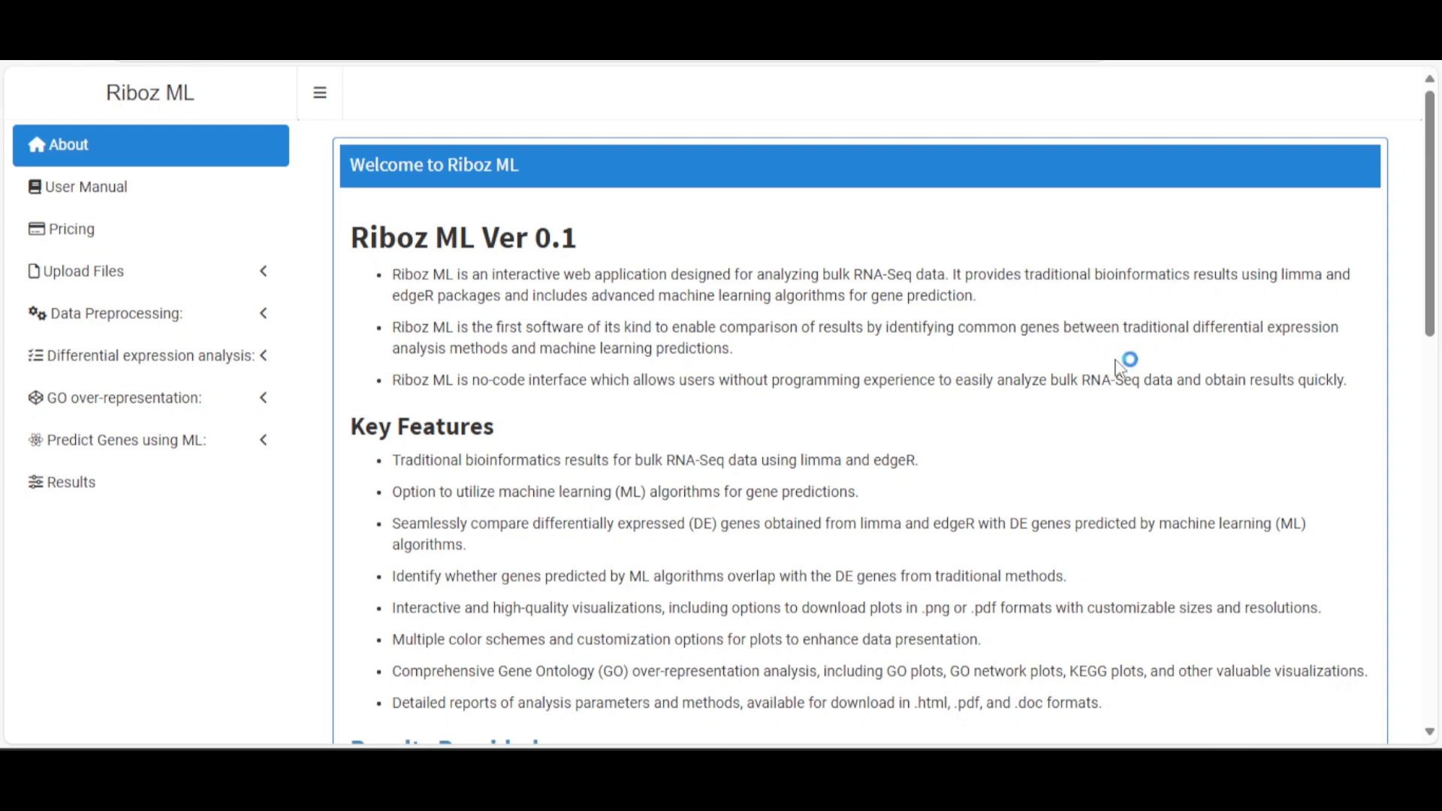
Browse the welcome page, expanding and then collapsing the Results Provided list
scroll(1119, 368, down, 2)
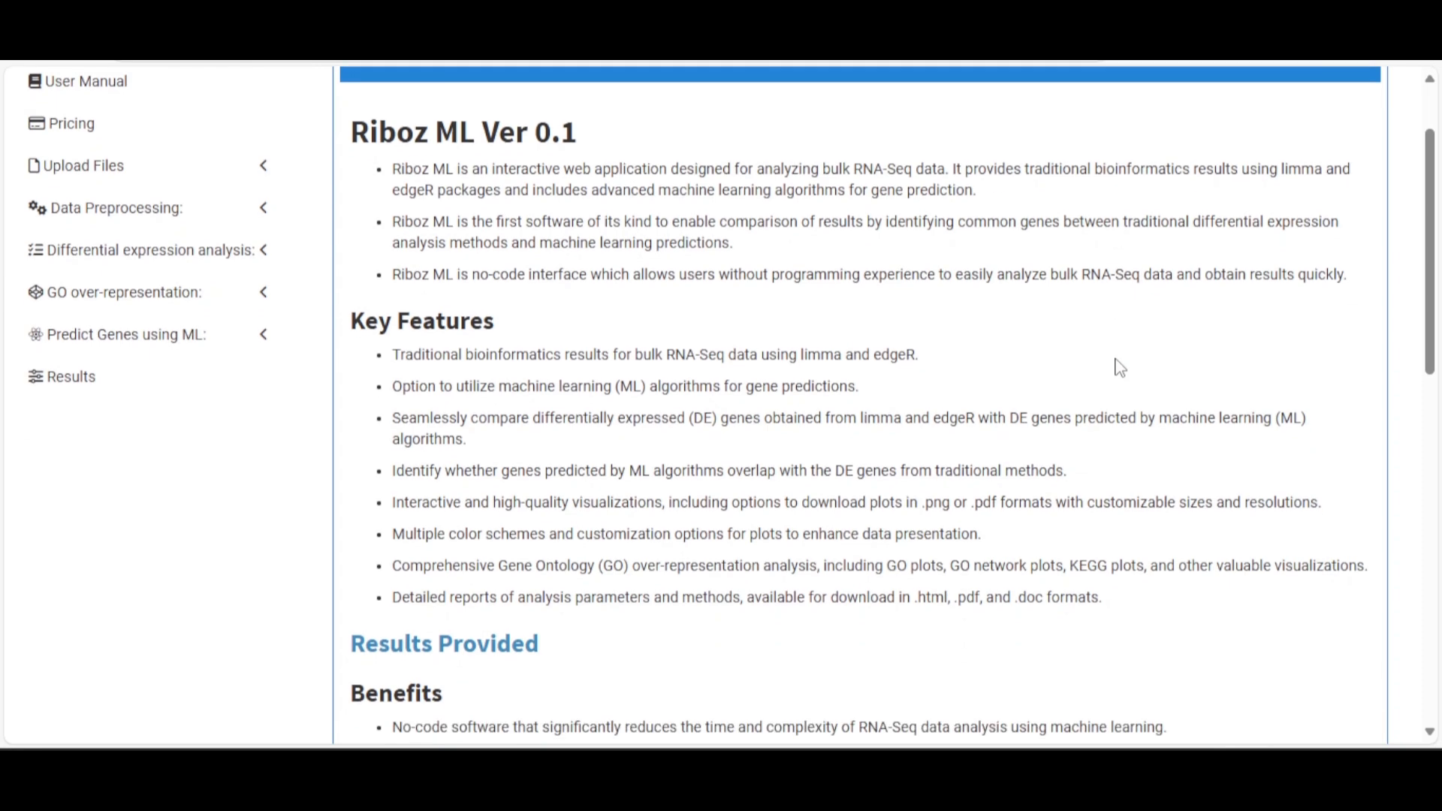
scroll(1116, 365, down, 6)
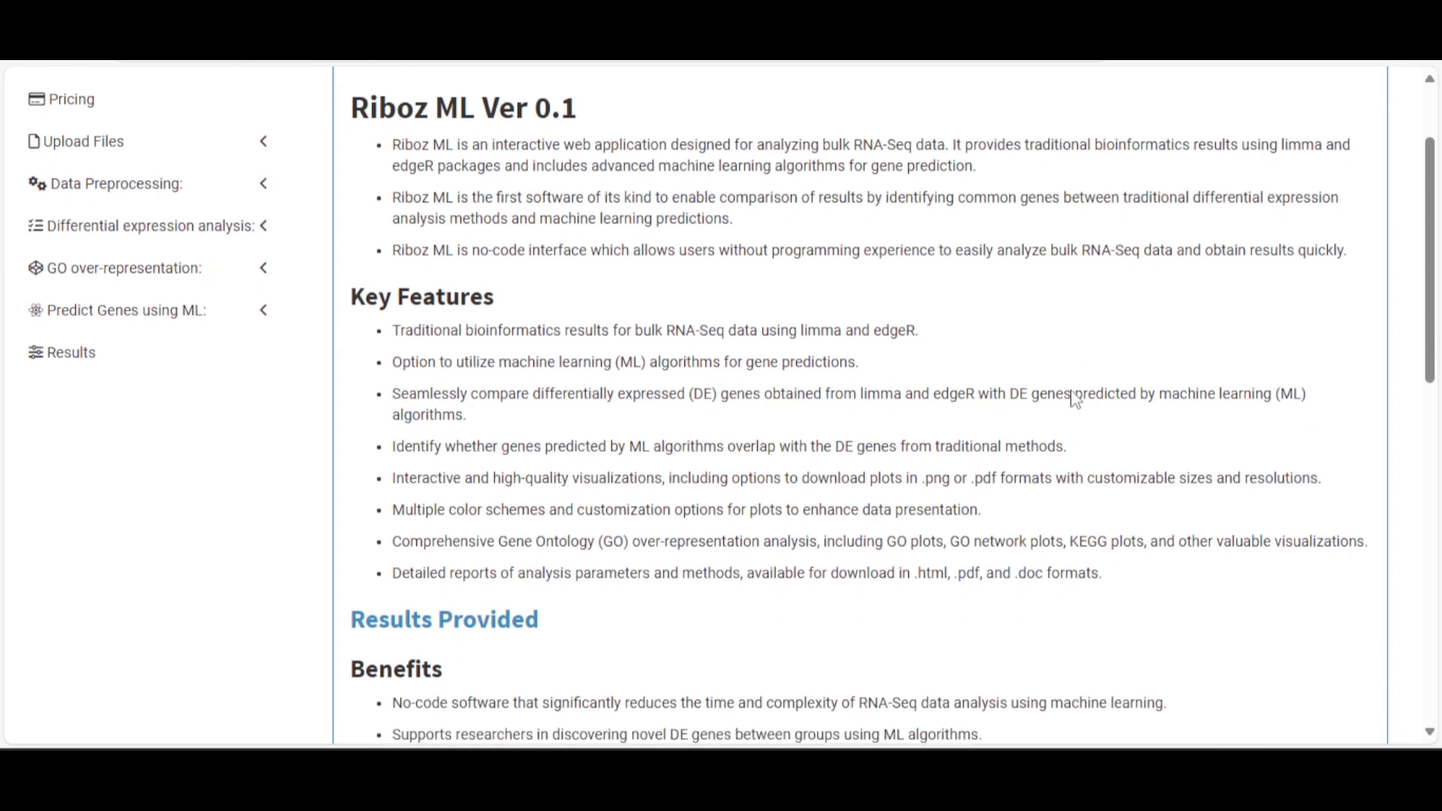
scroll(886, 274, down, 2)
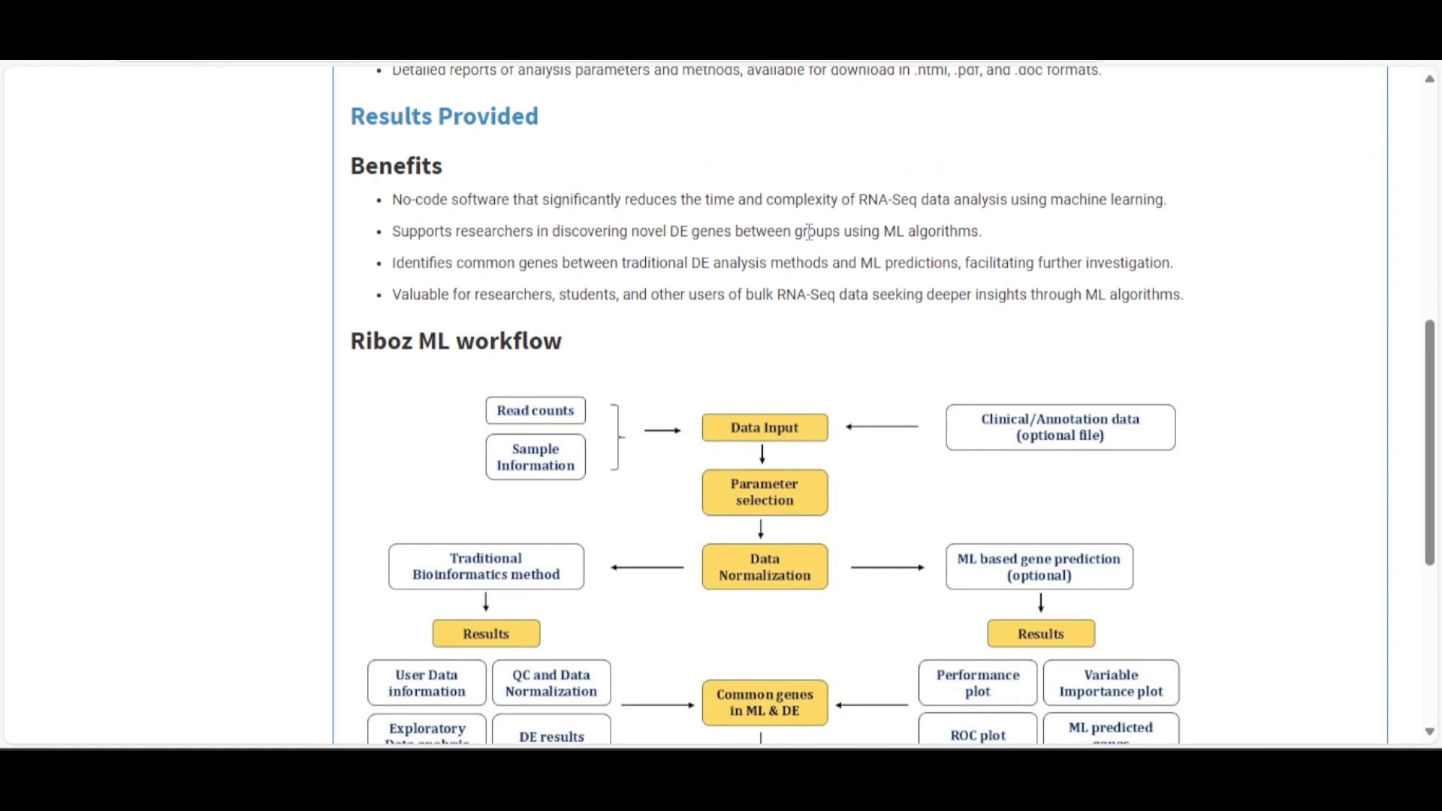
click(489, 114)
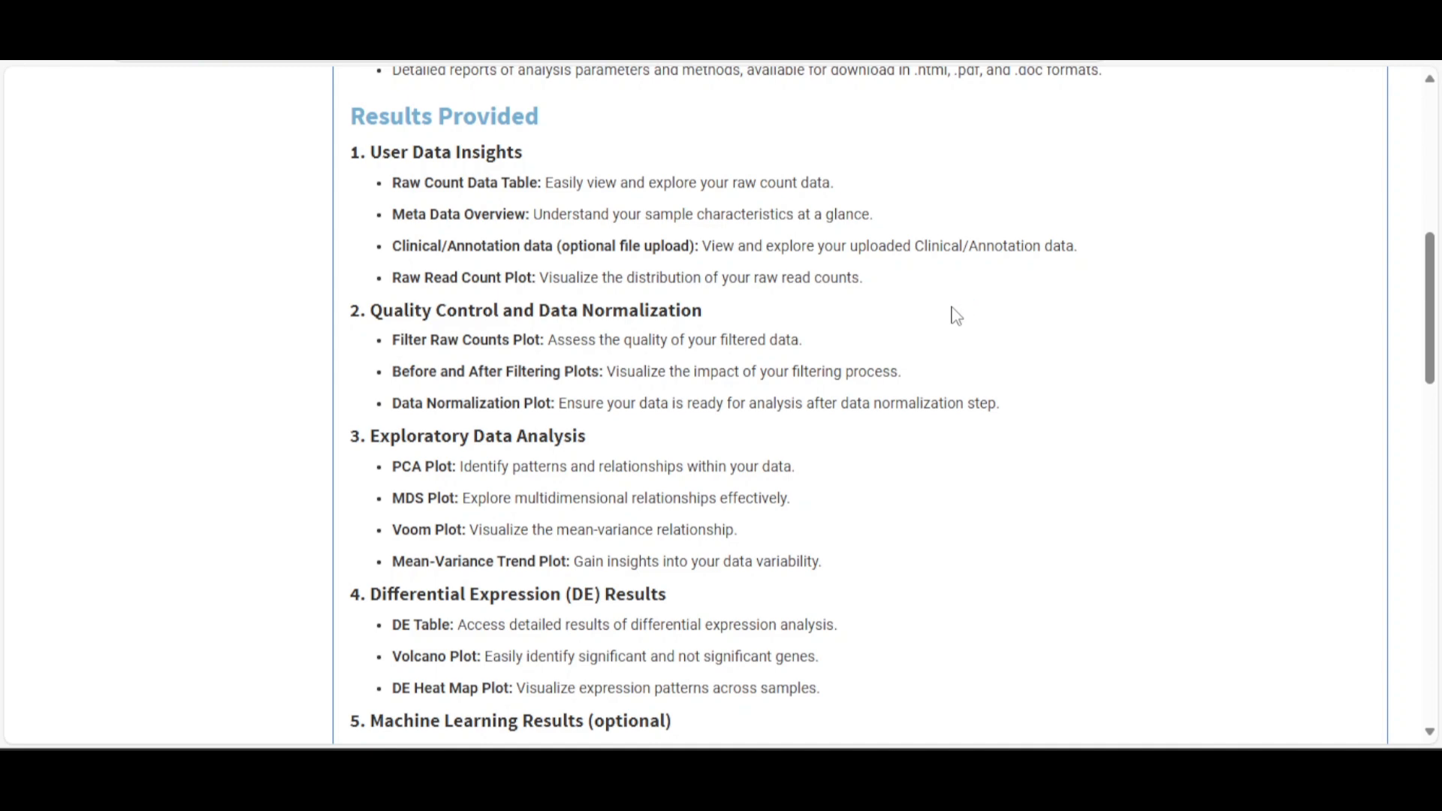
scroll(954, 316, down, 3)
scroll(957, 316, up, 4)
click(501, 235)
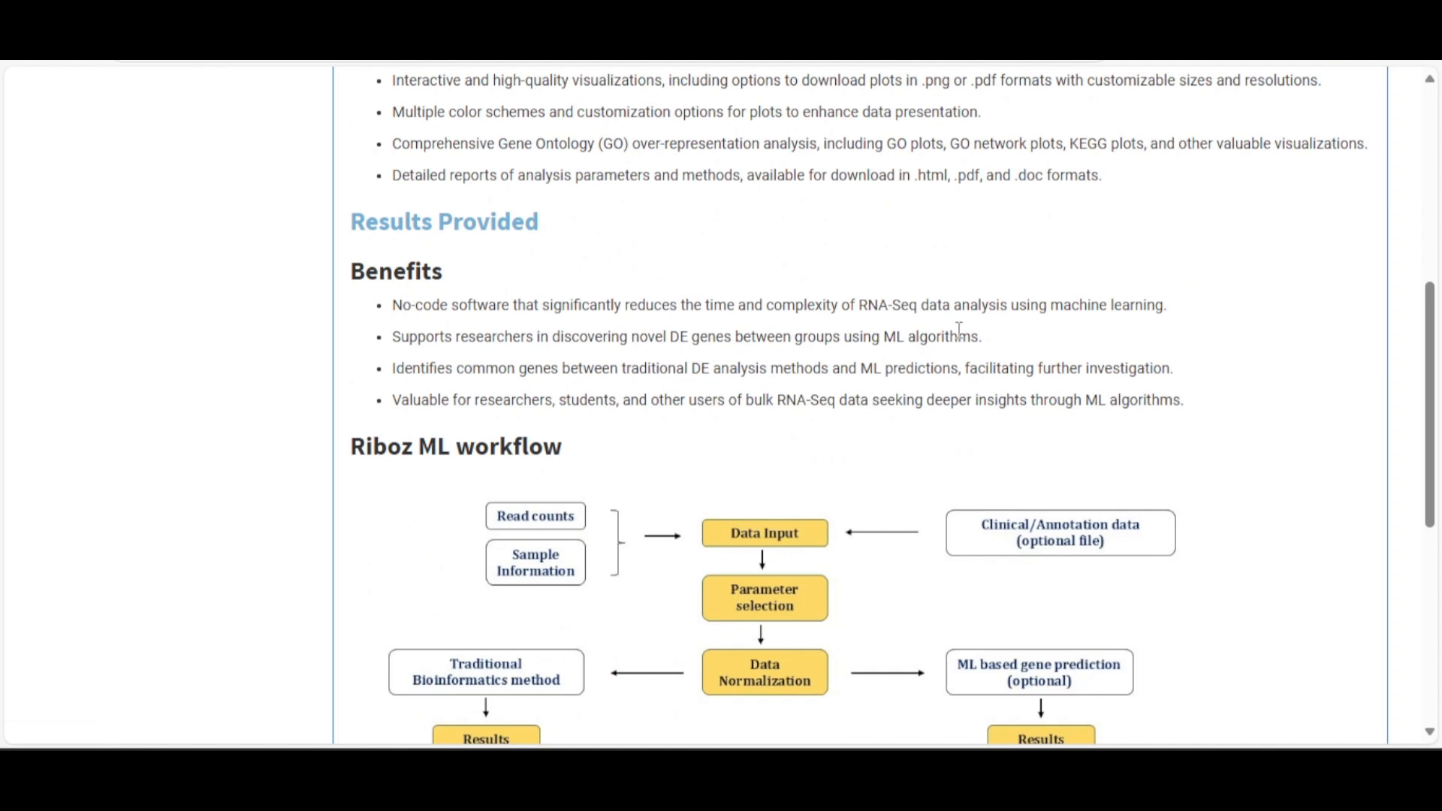
scroll(959, 330, down, 4)
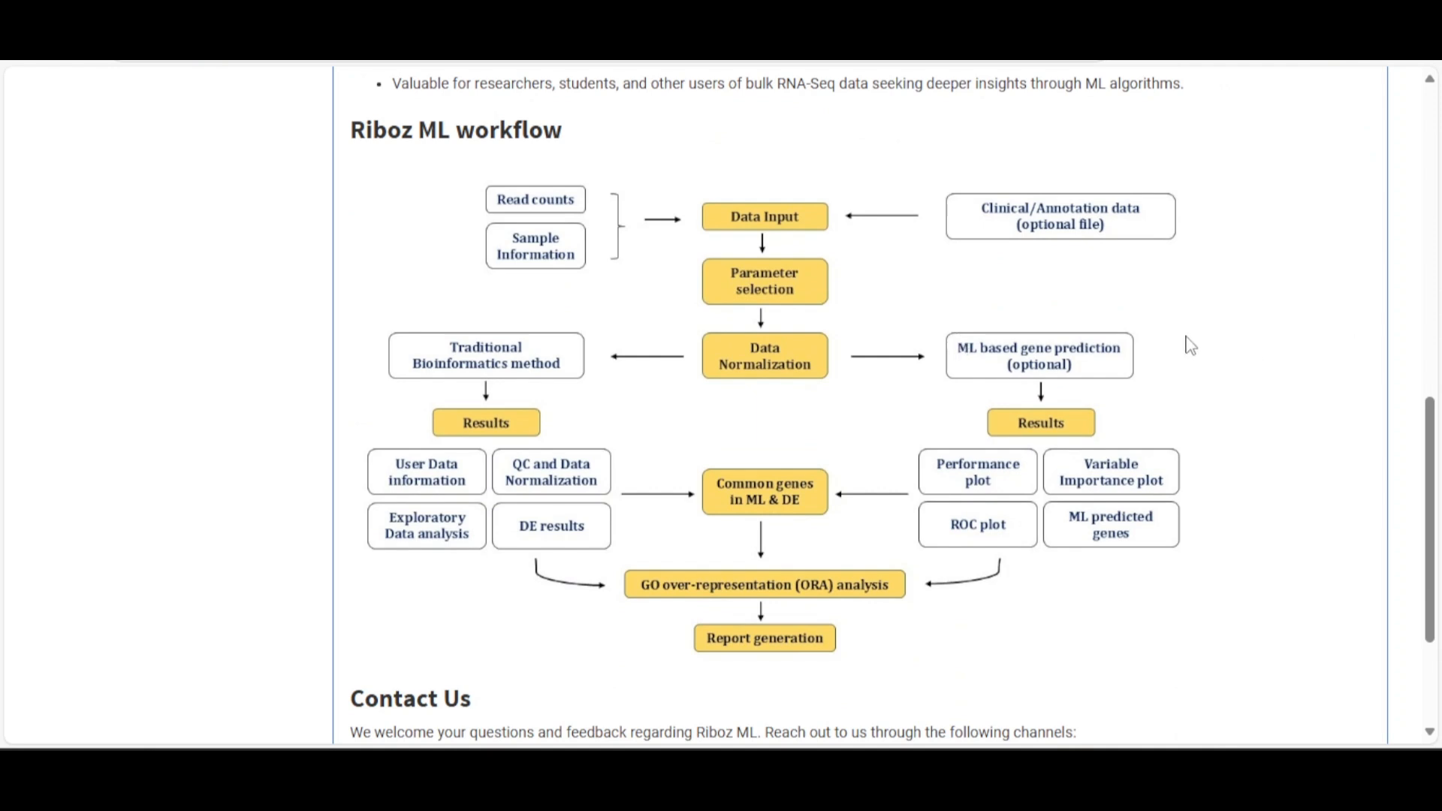
scroll(1186, 339, down, 3)
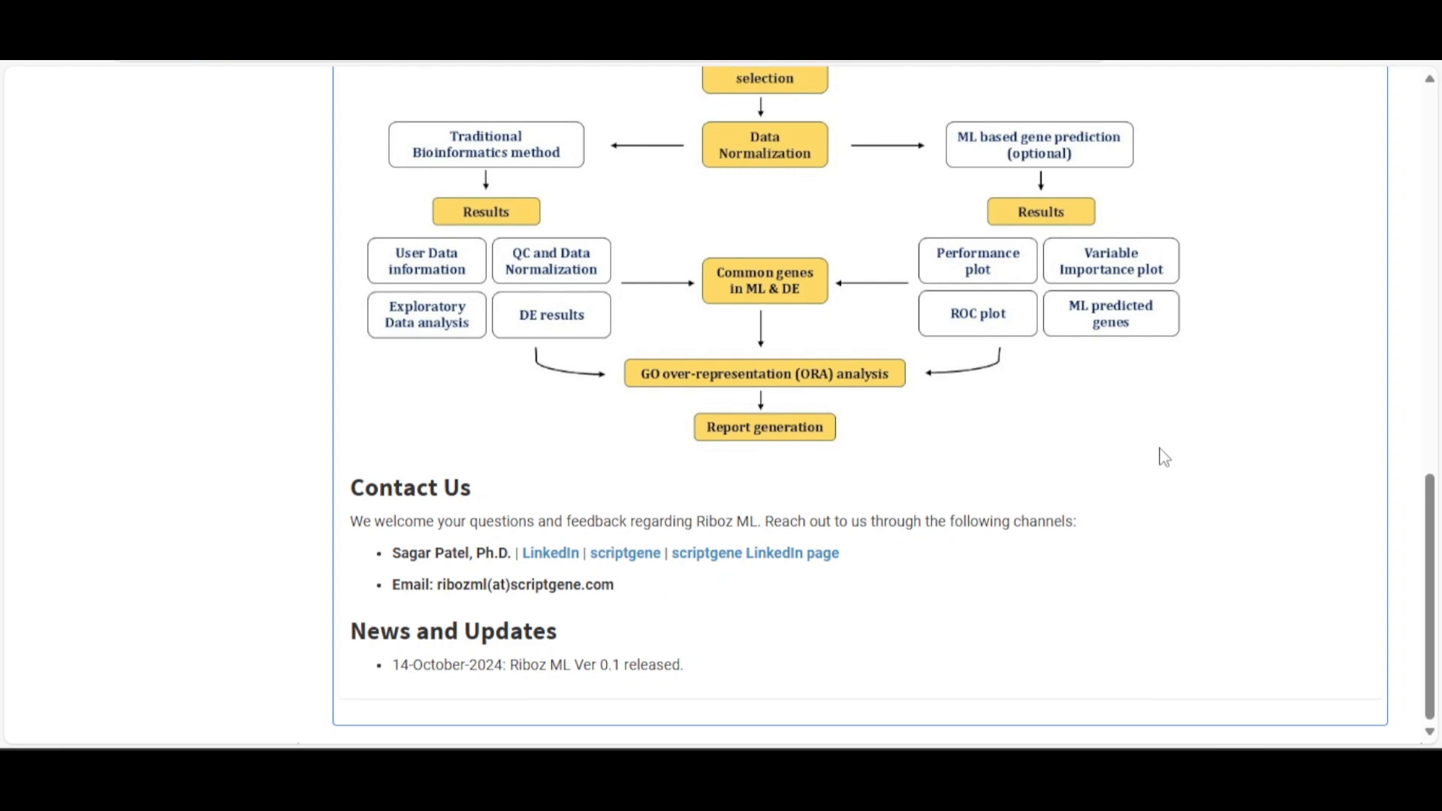
scroll(1160, 450, up, 10)
scroll(1165, 453, up, 2)
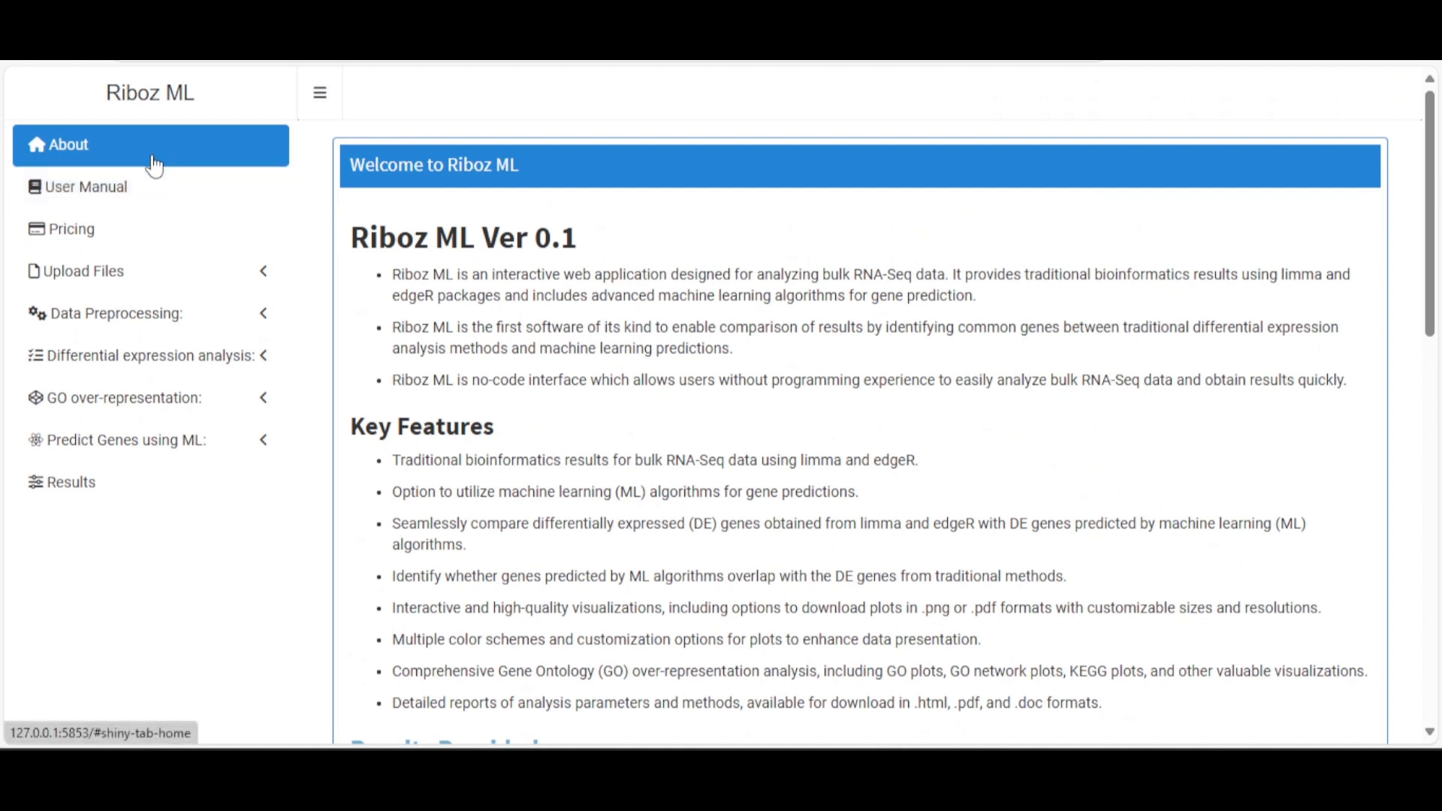
Open the User Manual and view its Data Preprocessing, Differential expression and GO over-representation sections
click(105, 196)
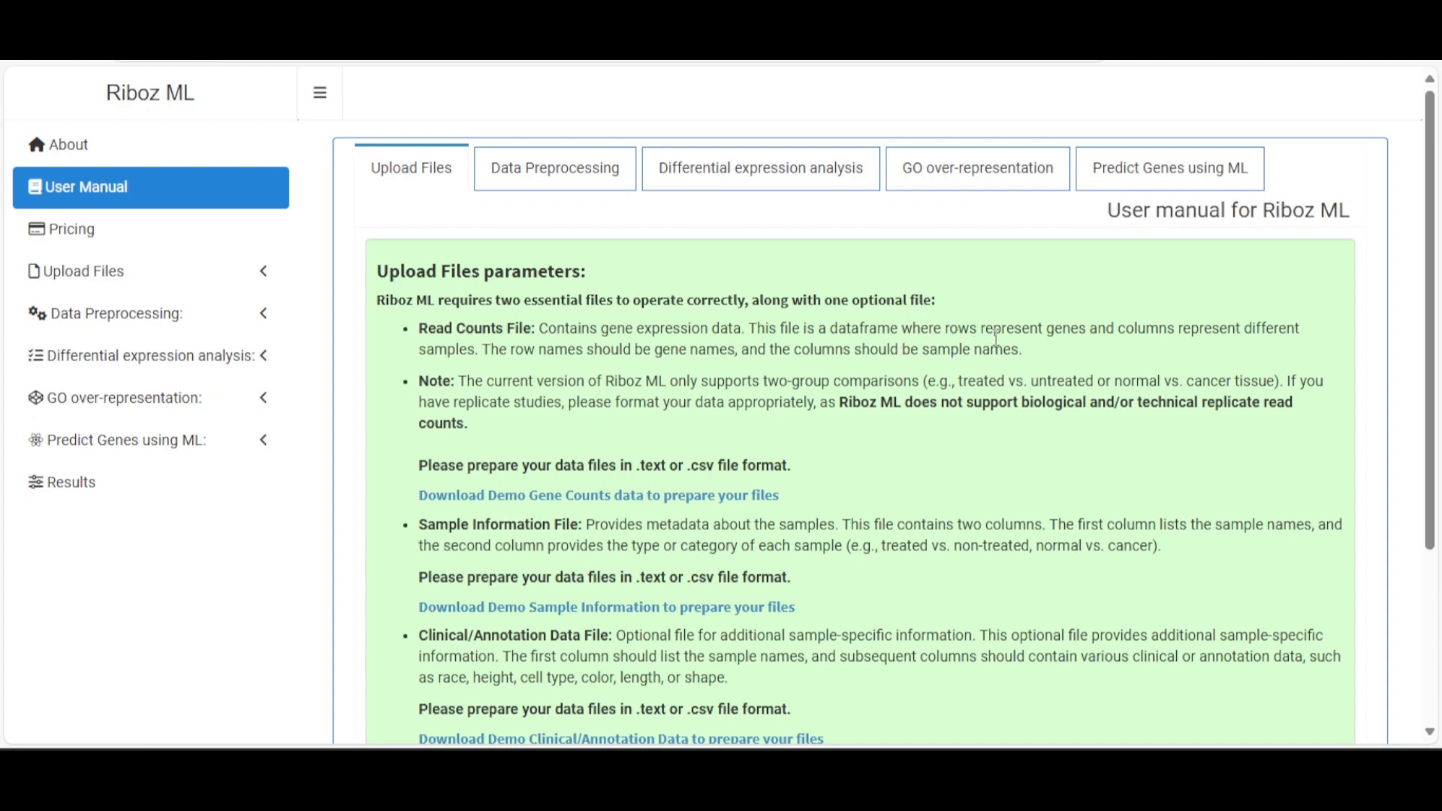
scroll(810, 328, down, 3)
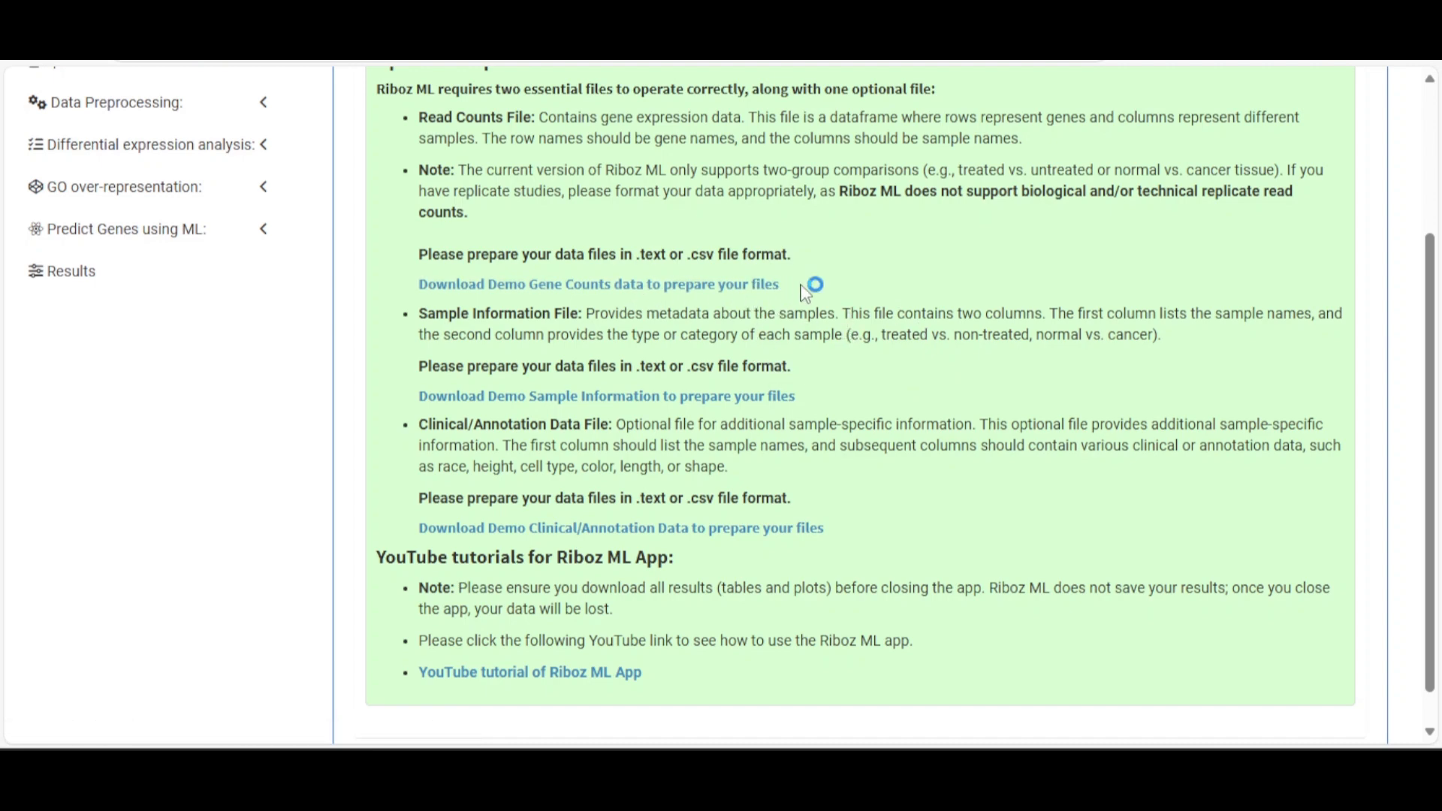
scroll(925, 317, up, 3)
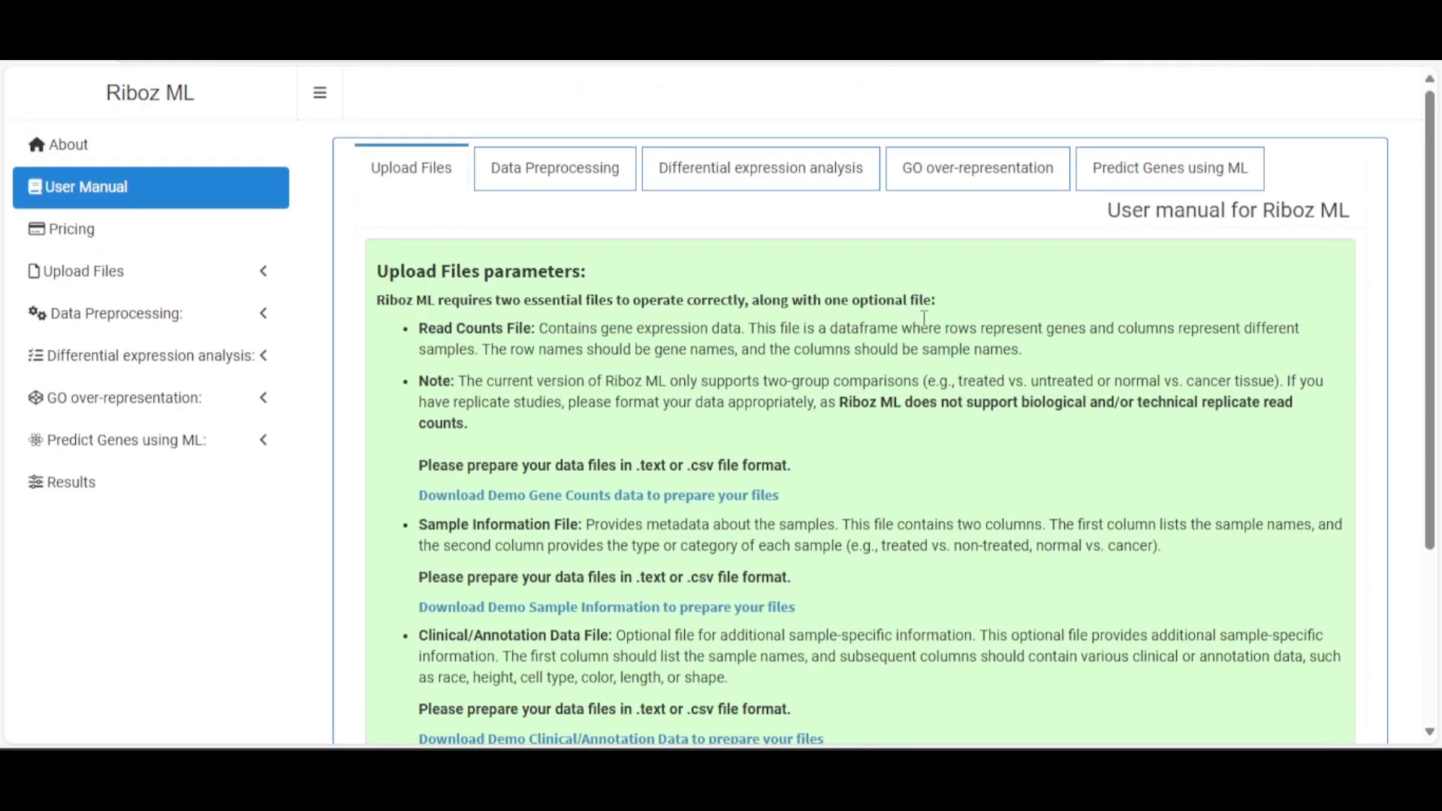
click(562, 166)
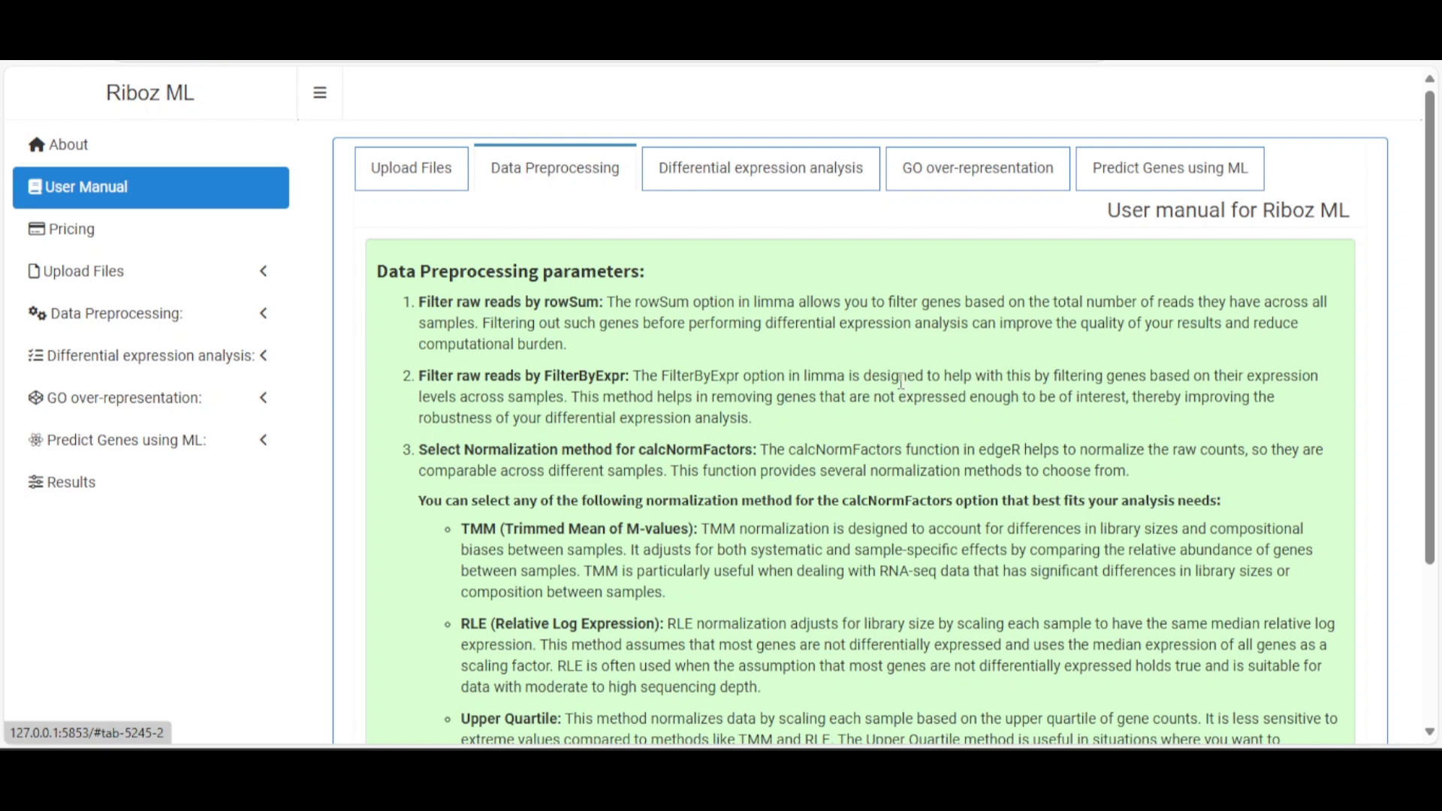
scroll(883, 392, down, 3)
scroll(883, 392, up, 3)
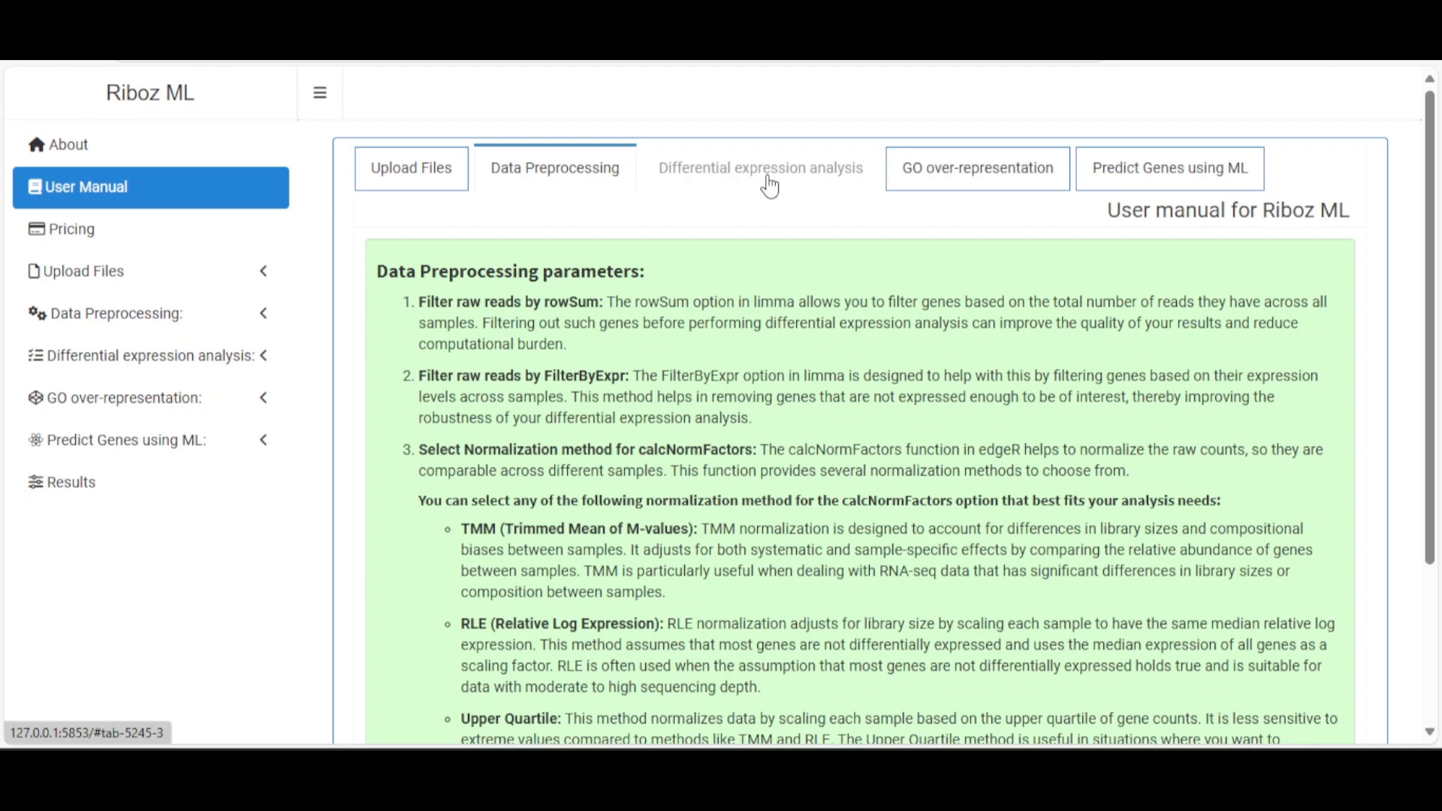
click(774, 178)
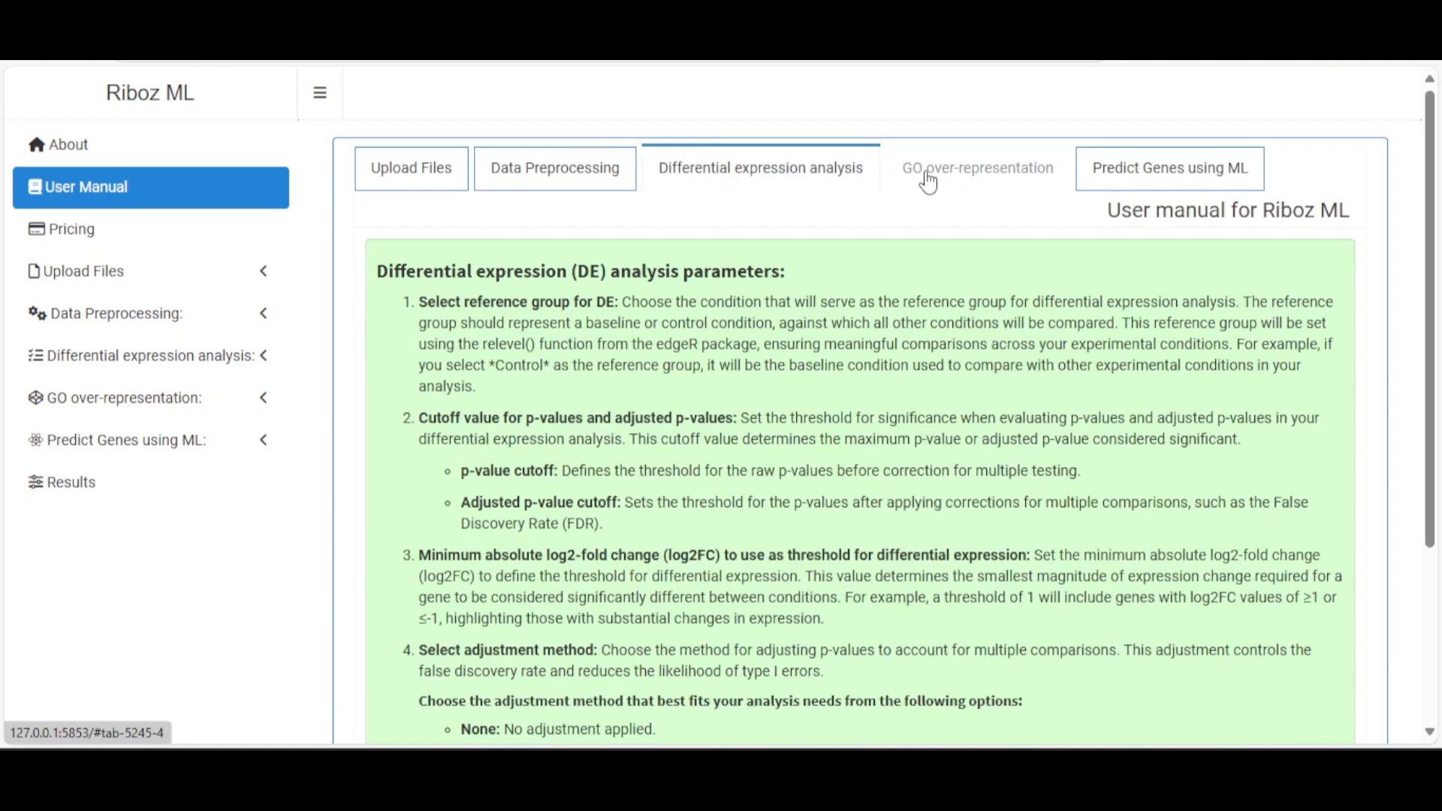
click(927, 183)
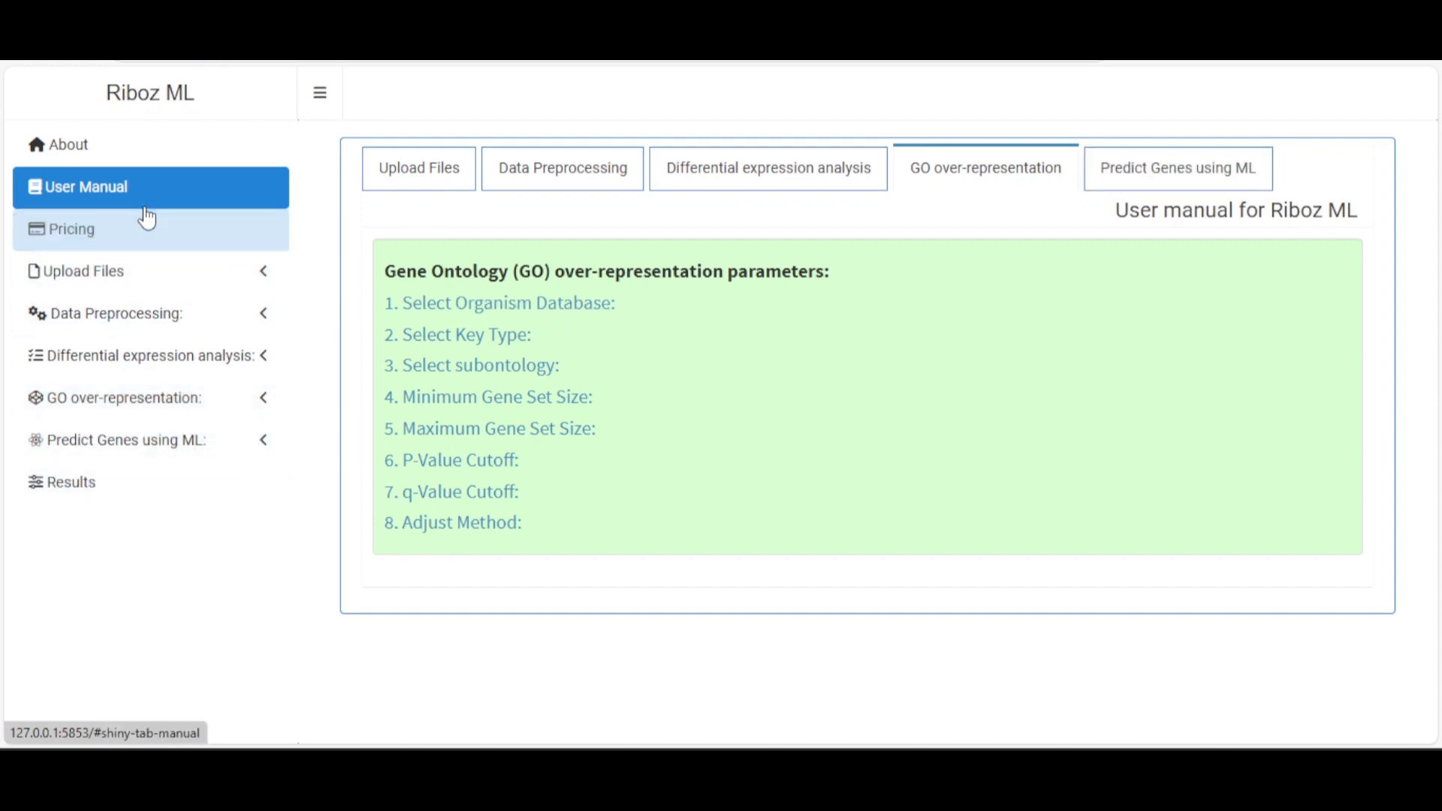
Show the Pricing page and scroll through per-analysis, monthly and custom plans and the refund policy
click(47, 238)
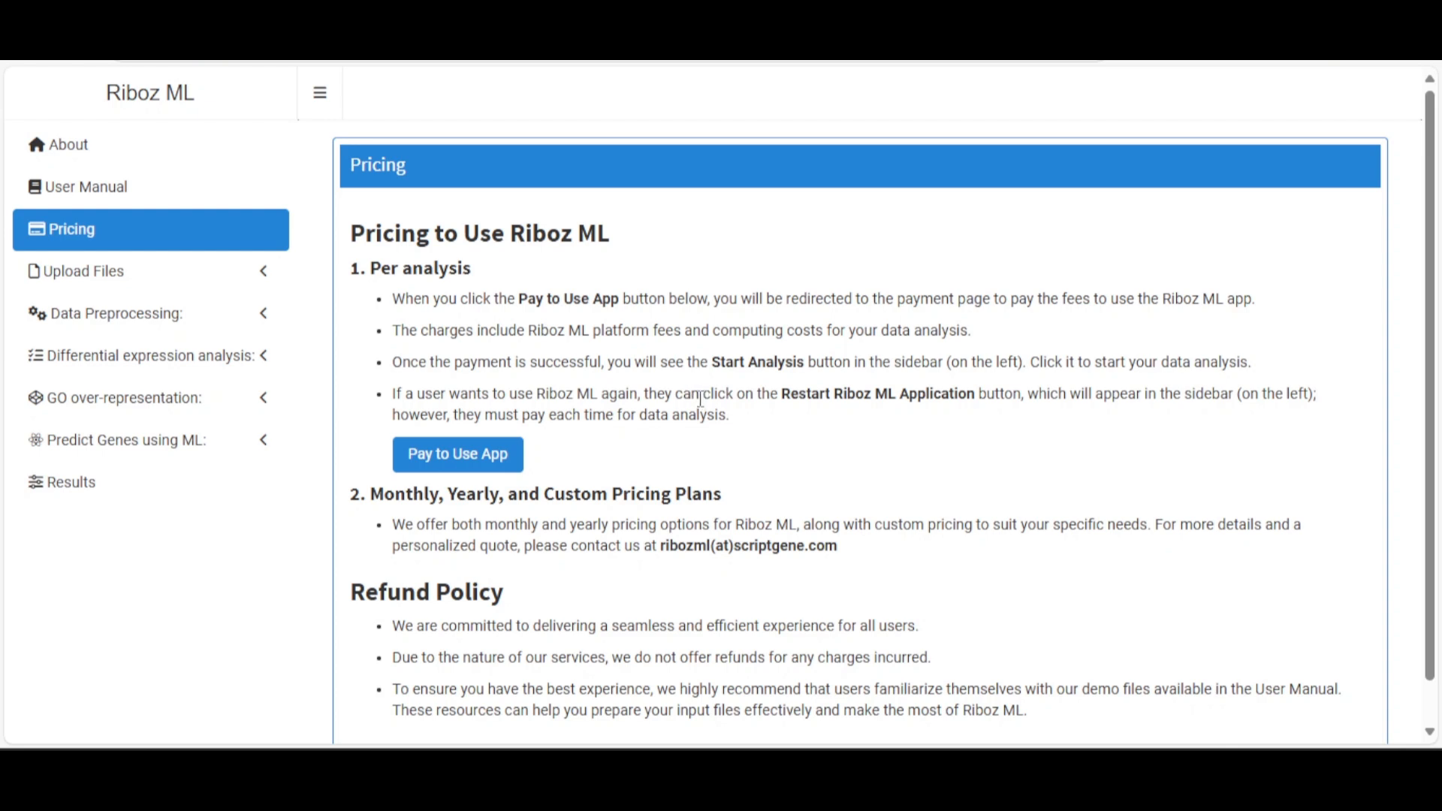
scroll(699, 398, down, 1)
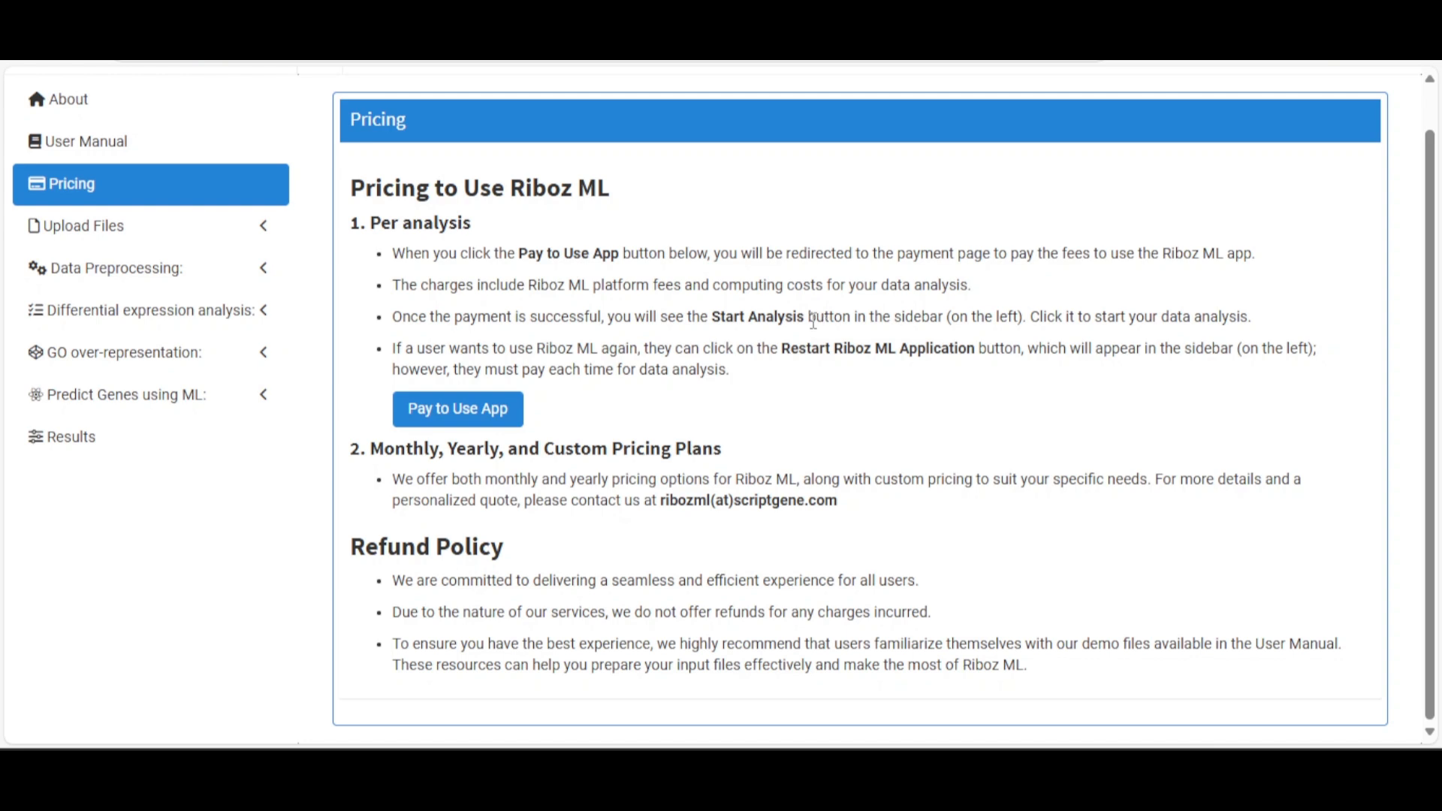
scroll(676, 324, up, 1)
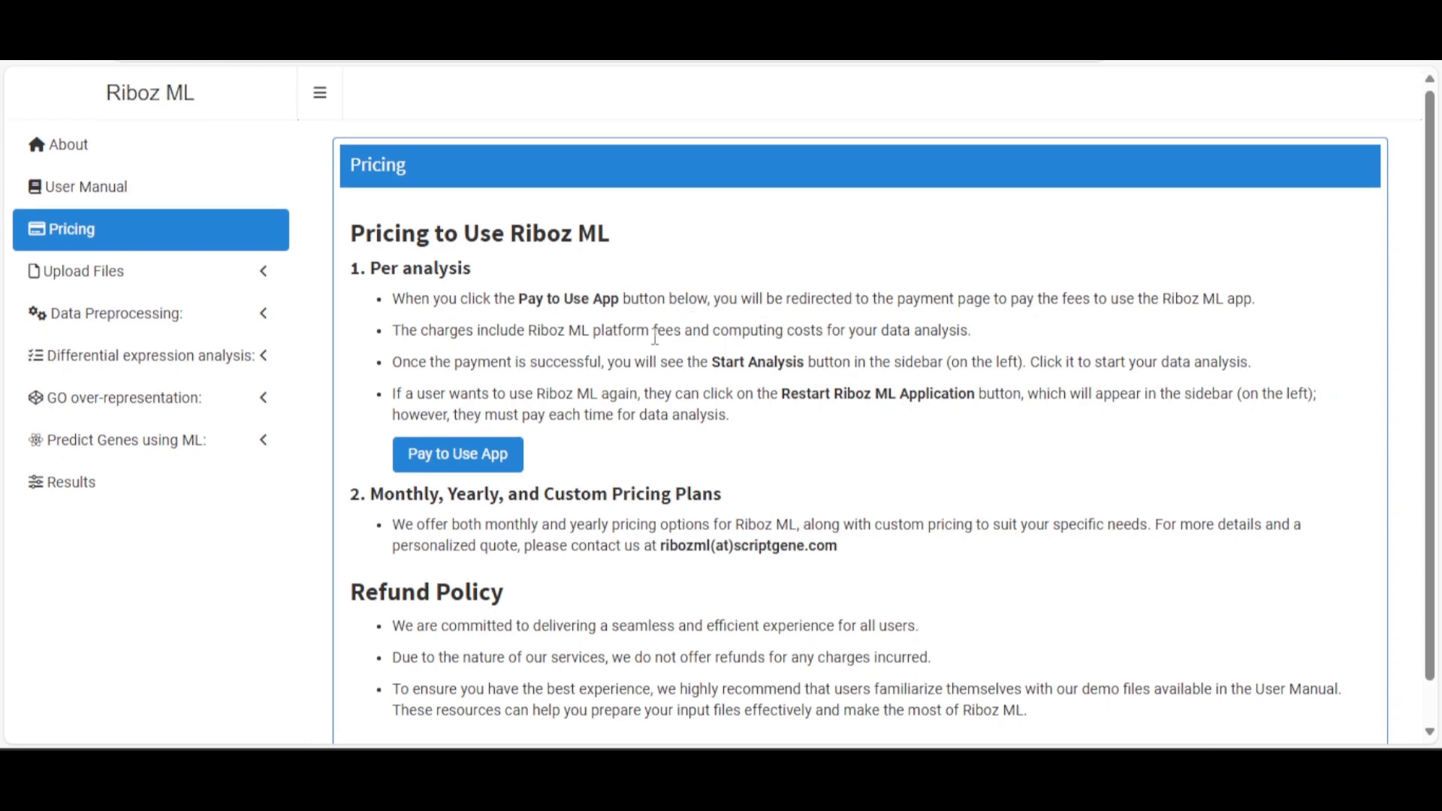
Go to Stripe Checkout, autofill the contact e-mail and card details, and enter the test card number
click(462, 459)
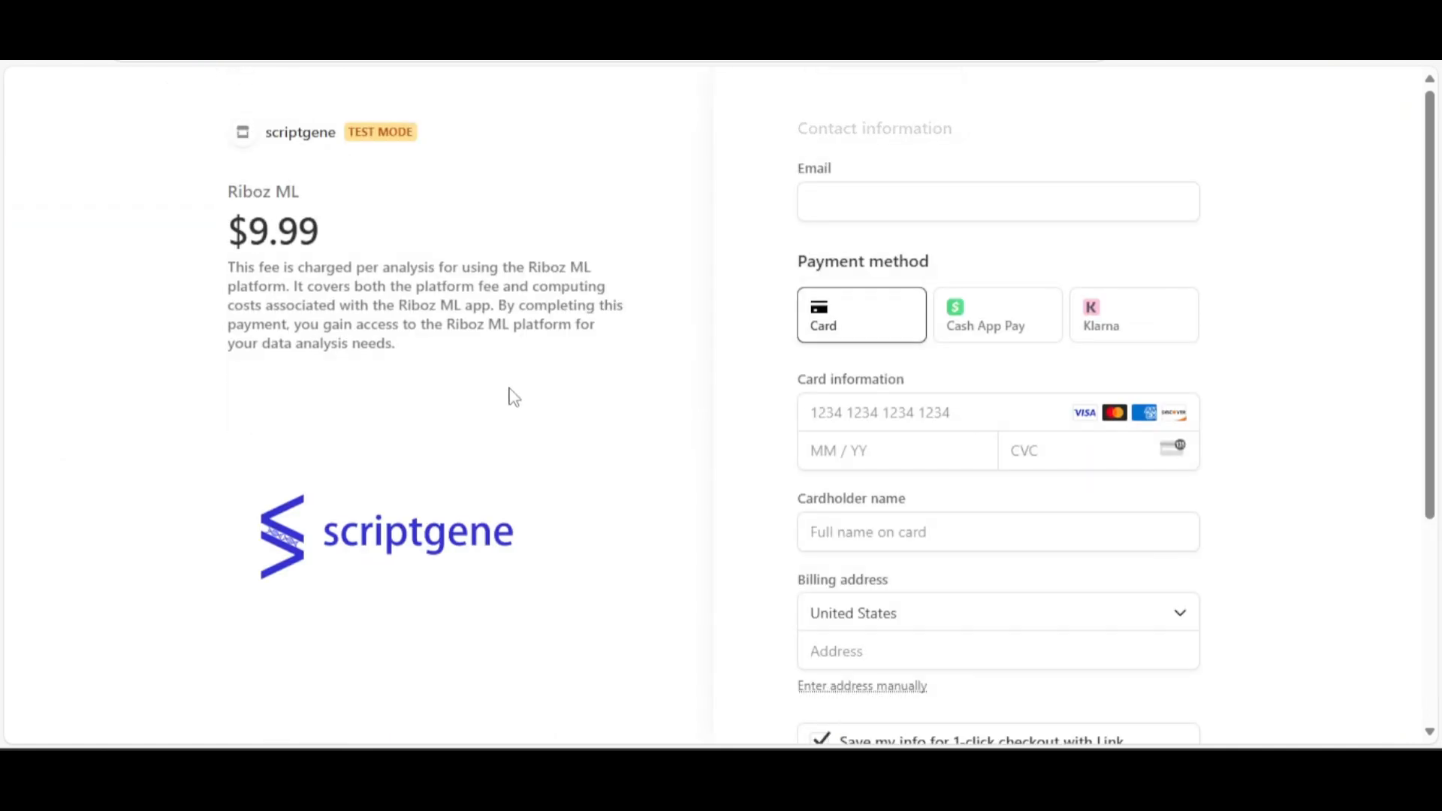
click(877, 272)
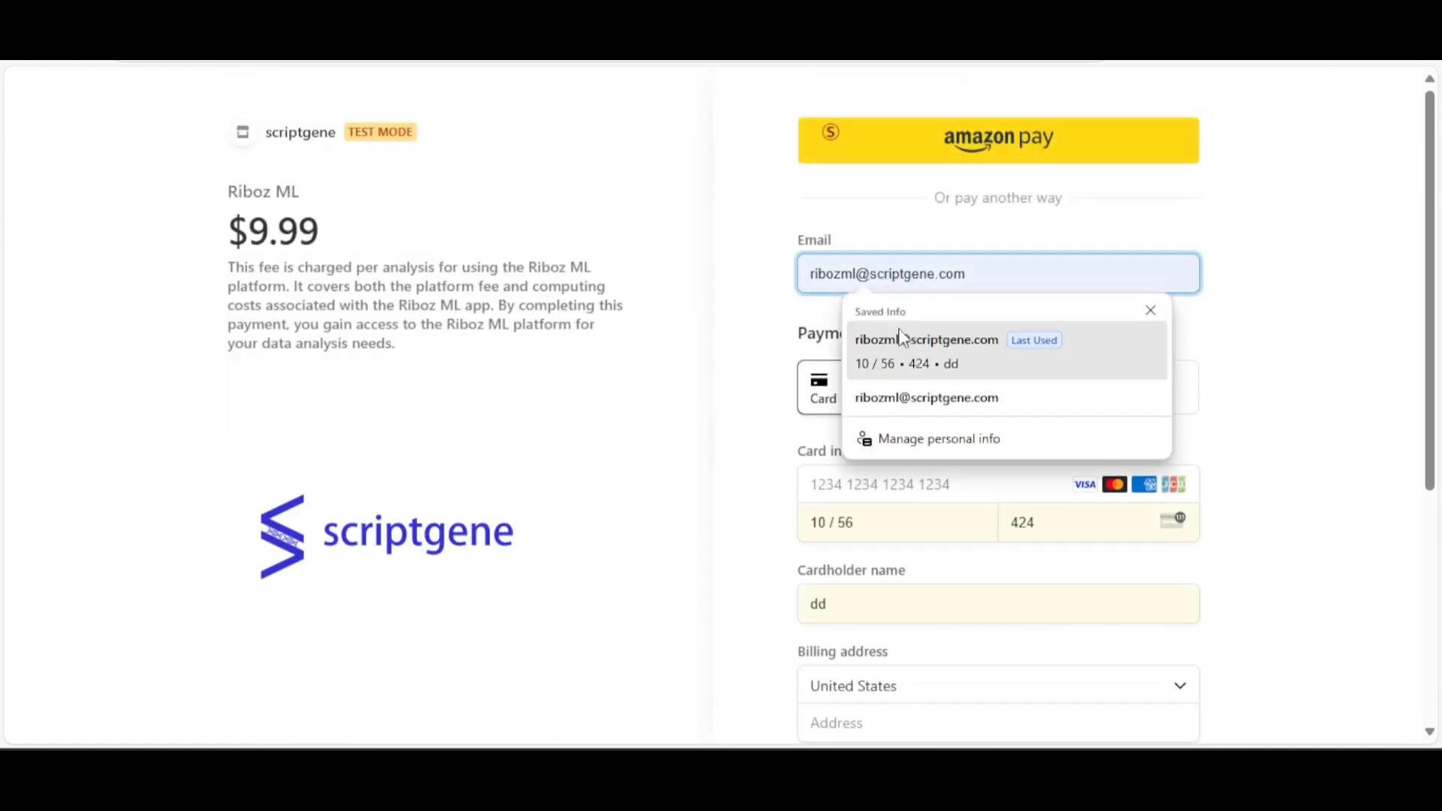
click(878, 335)
click(1227, 295)
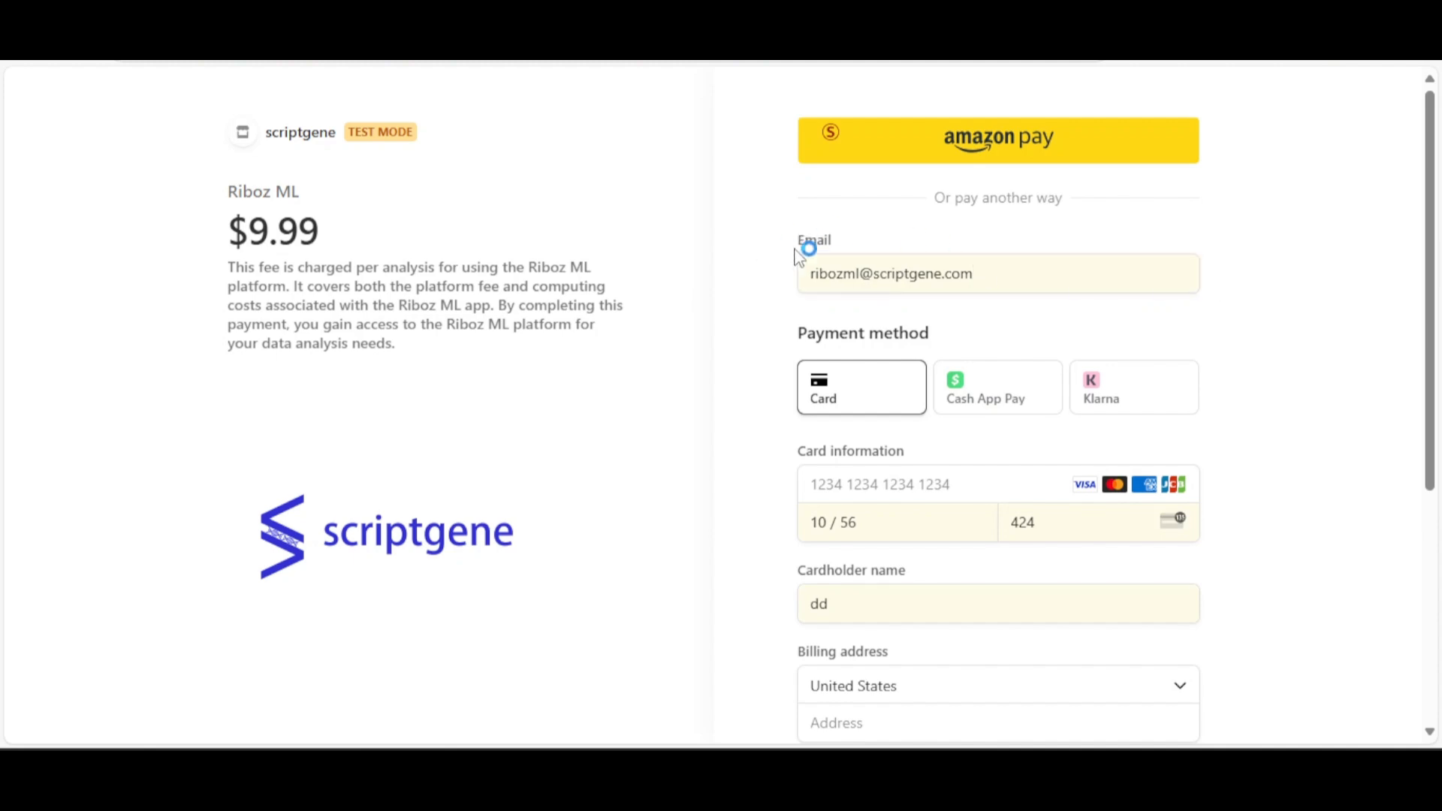
scroll(1194, 291, down, 3)
click(965, 273)
text(424)
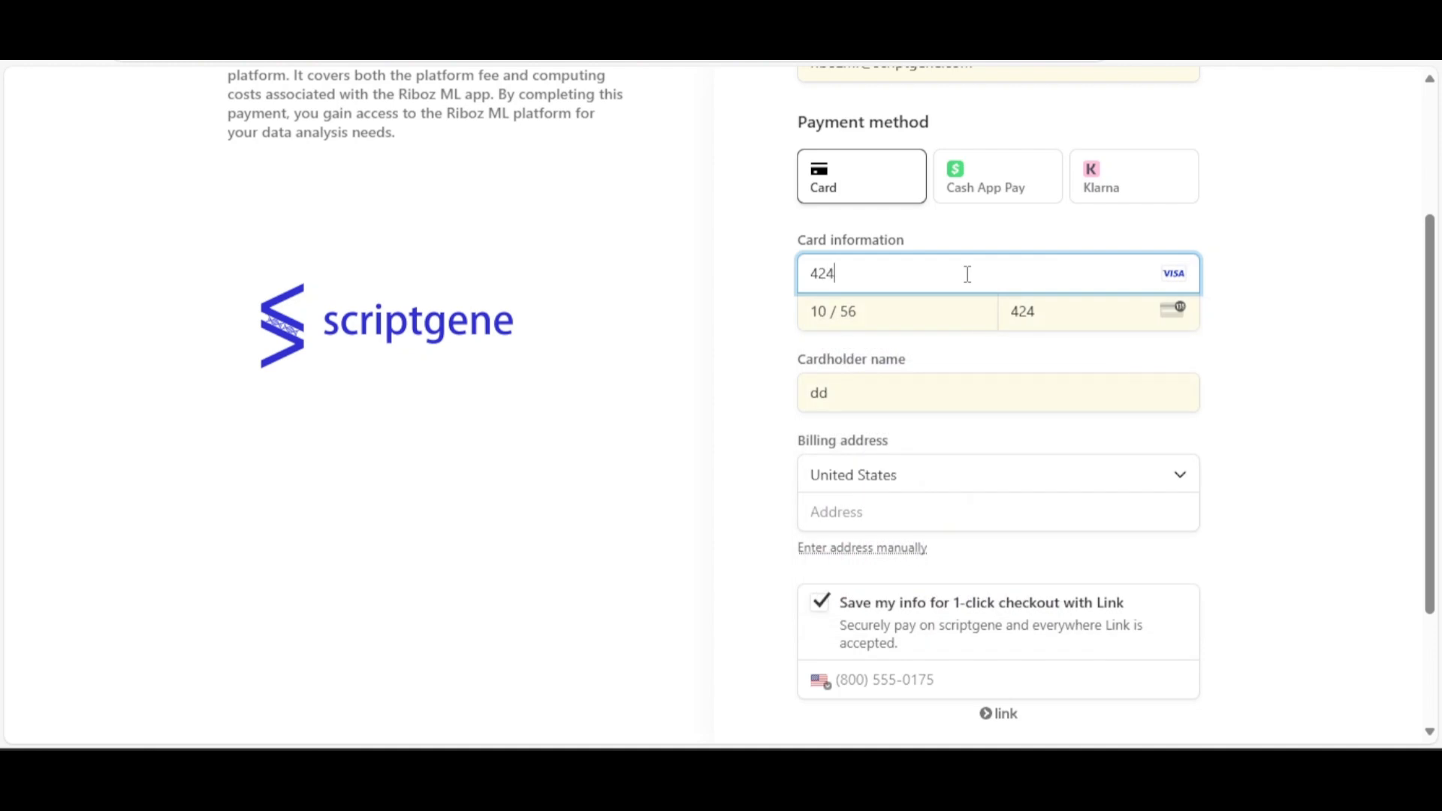
text(2 4242 4242 4242)
Fill in the billing address fields, choosing Florida as the state and entering the ZIP code
click(910, 554)
text(aaa)
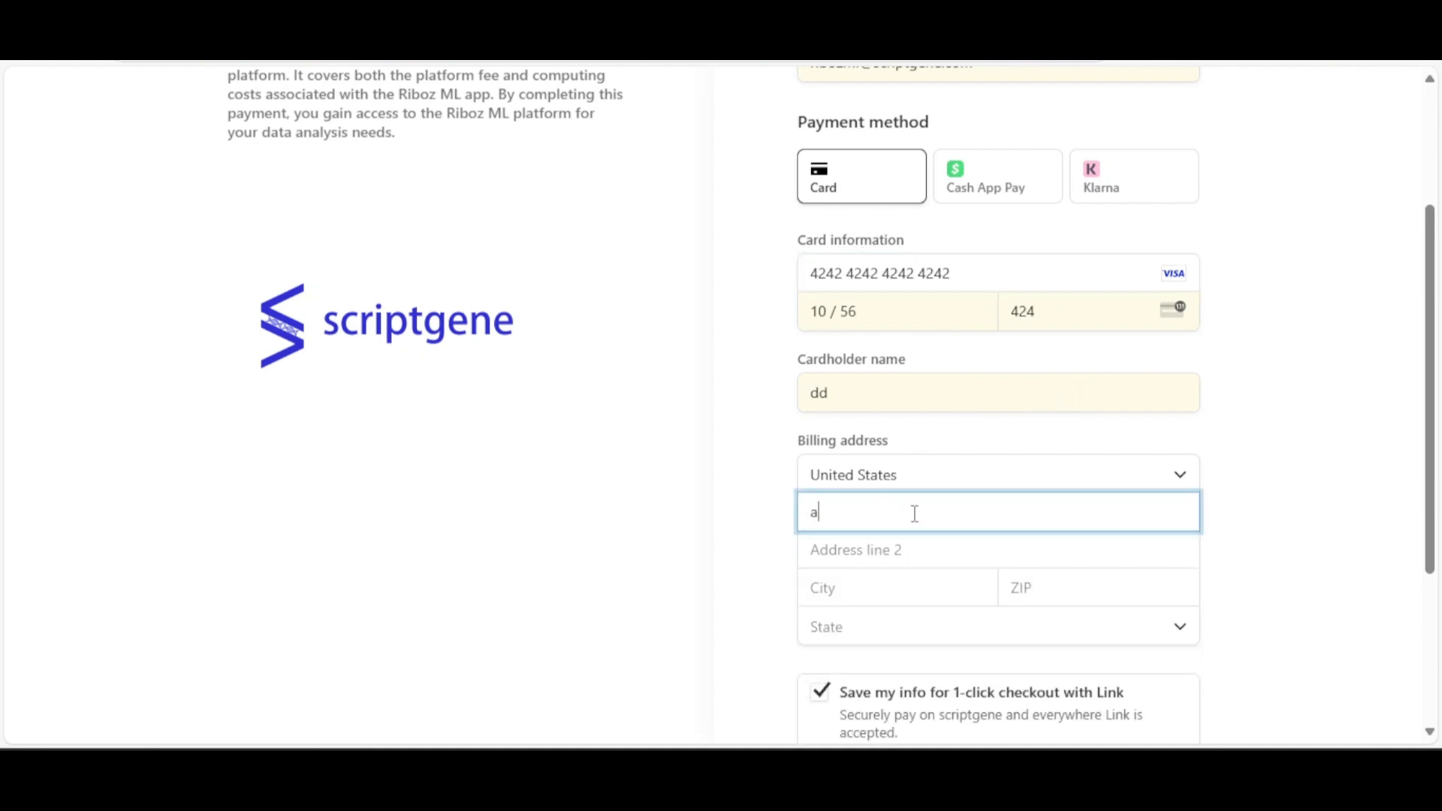
click(894, 547)
click(884, 590)
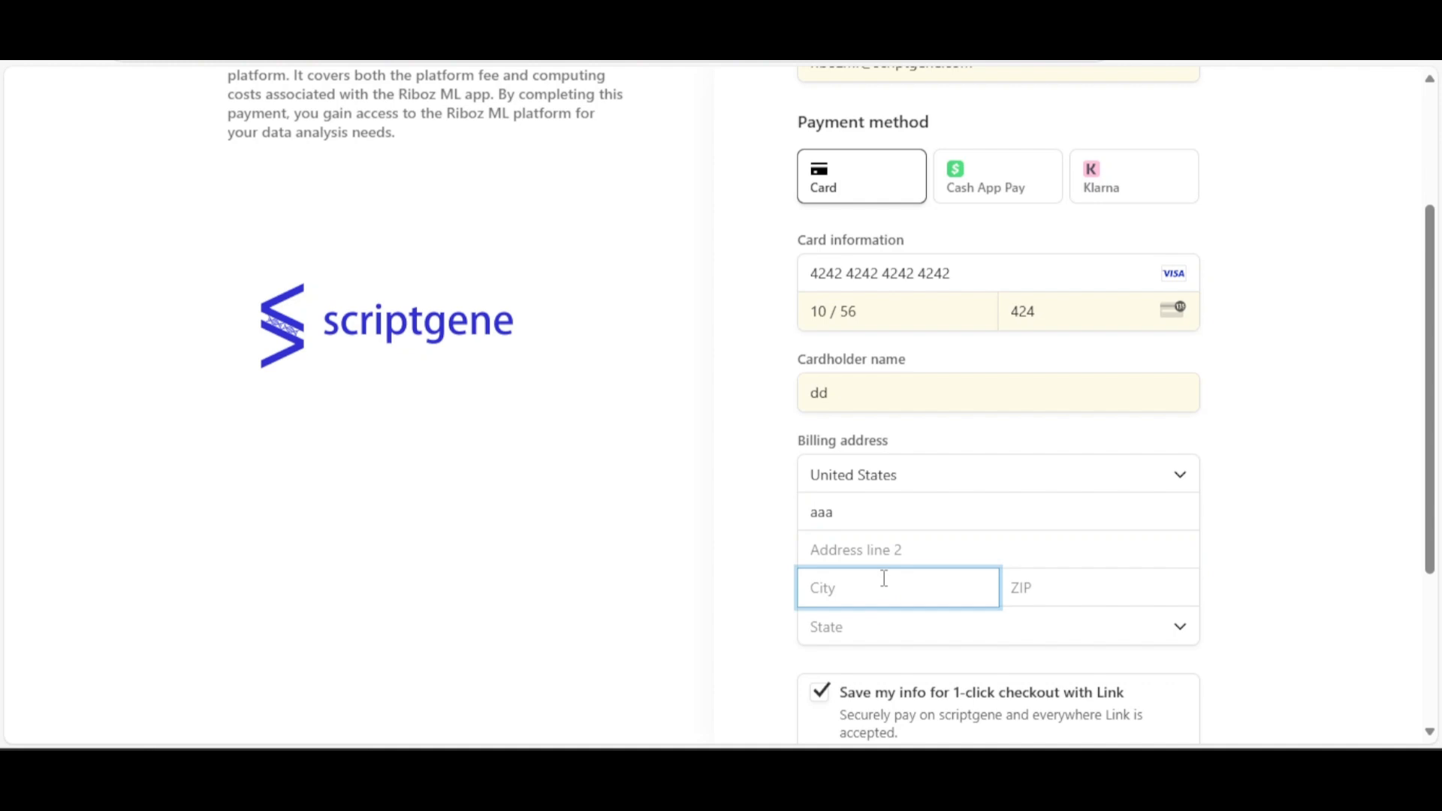
scroll(885, 574, down, 3)
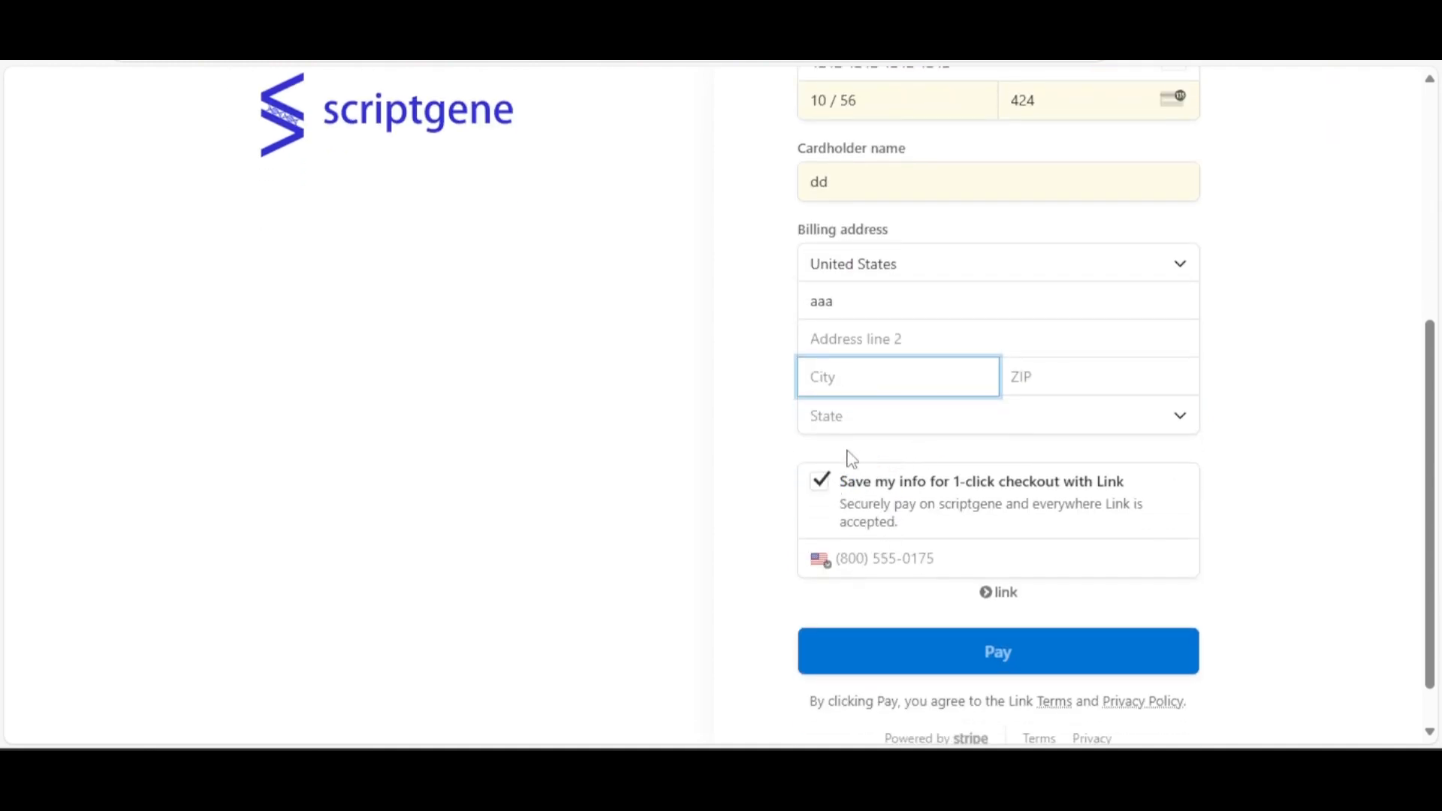
text(ddd)
click(863, 417)
click(877, 366)
click(1079, 383)
text(11111)
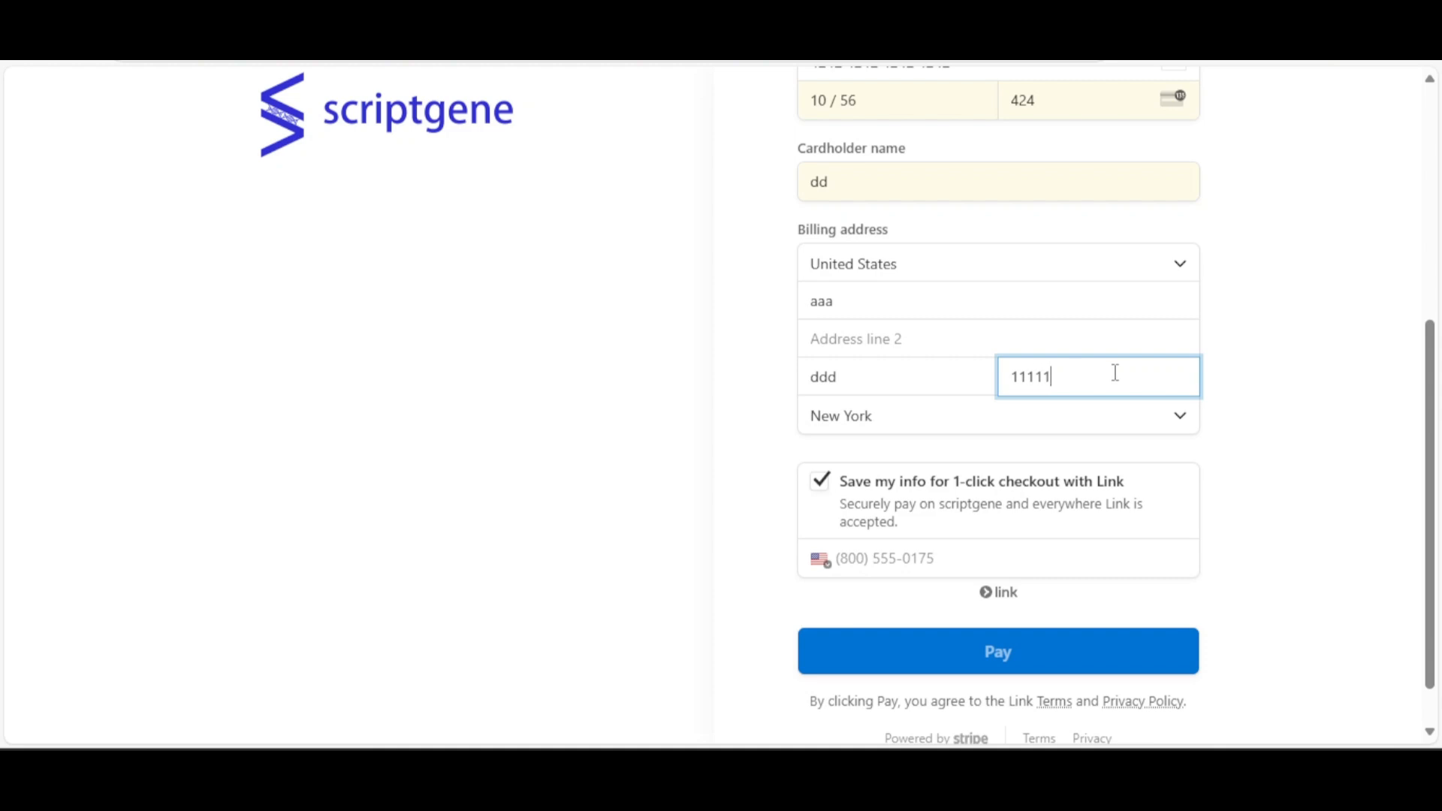
click(1264, 374)
Turn off Save my info, submit the $9.99 payment and dismiss the browser's save-card offer
scroll(1235, 392, down, 2)
click(821, 428)
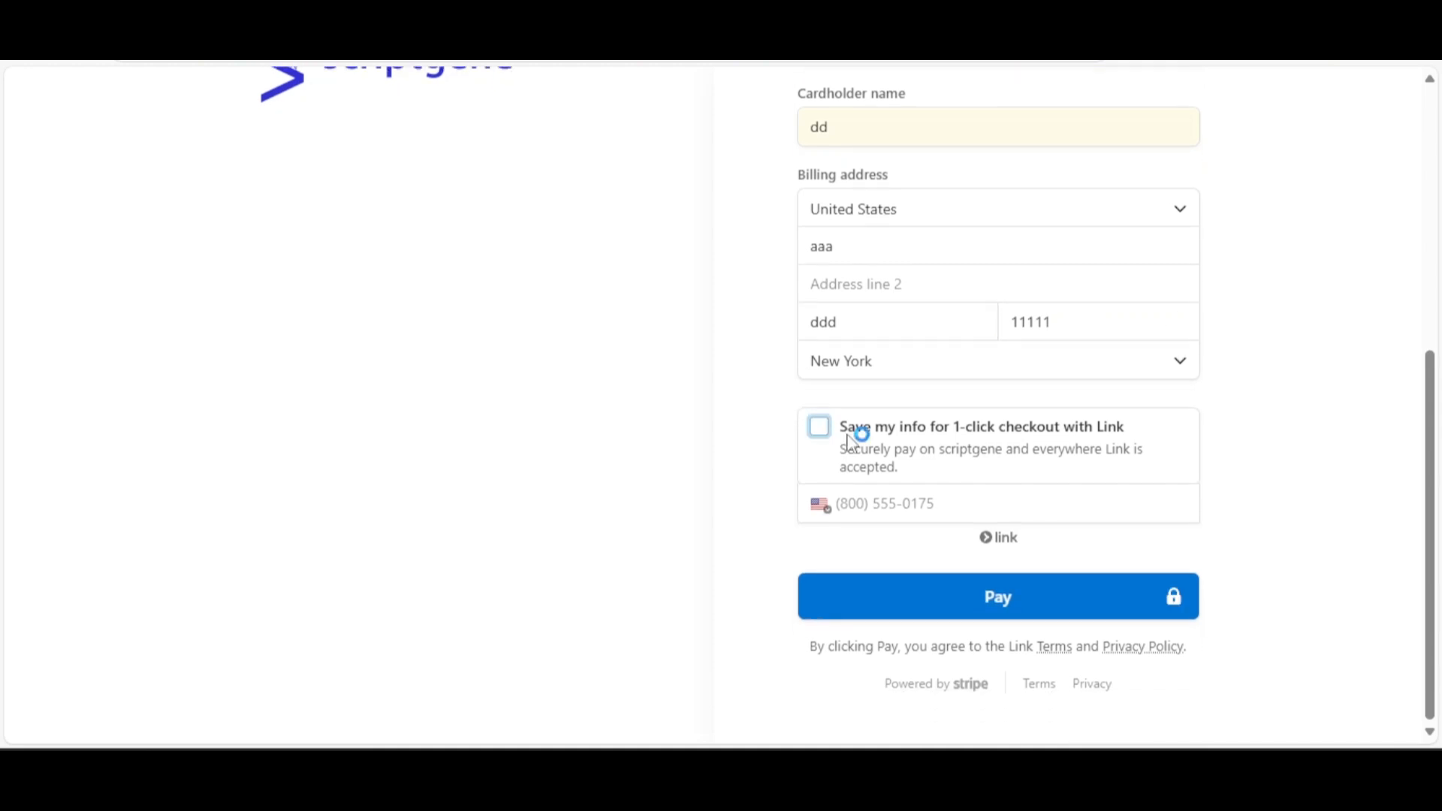
scroll(1270, 418, up, 5)
scroll(1262, 419, down, 5)
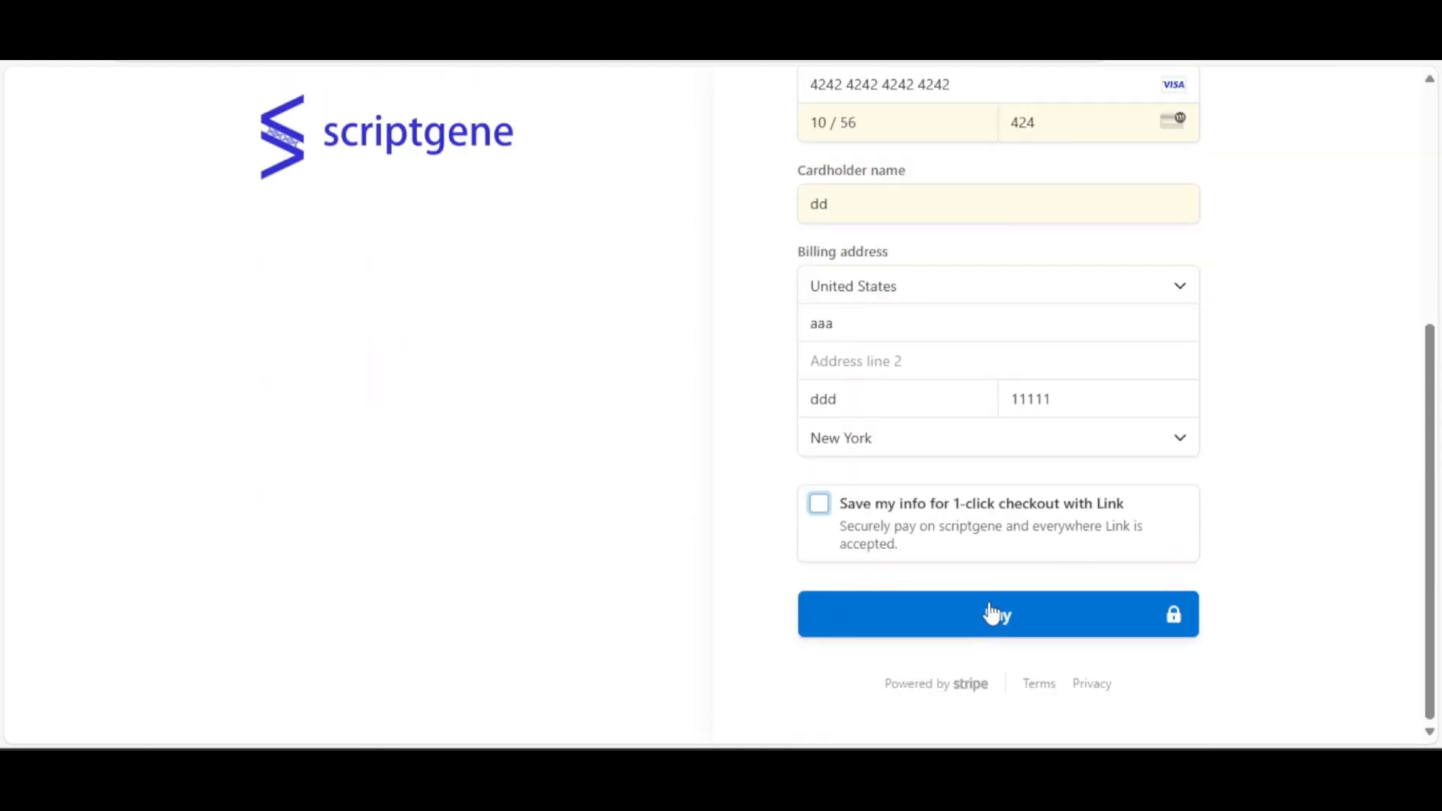
click(959, 620)
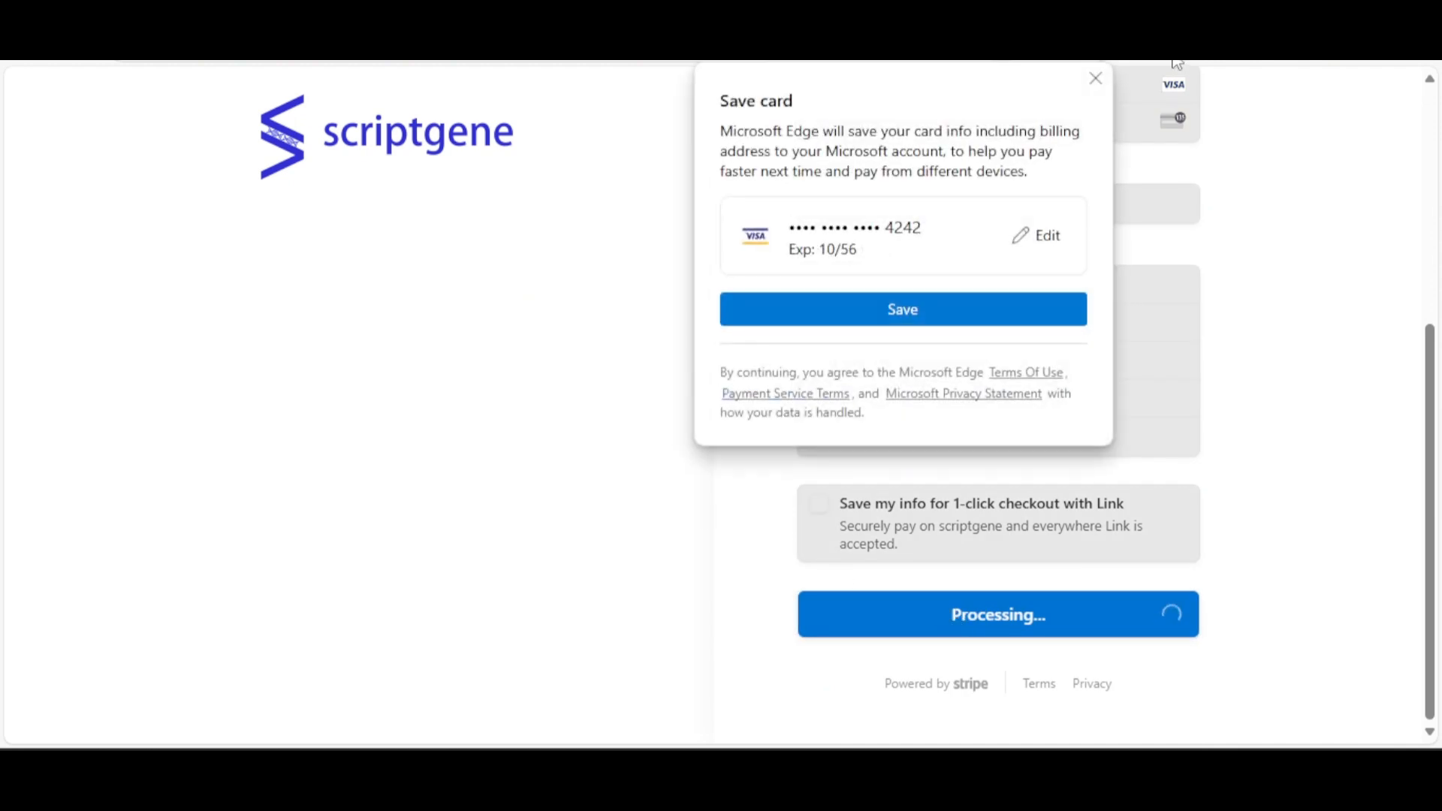
click(1094, 78)
scroll(597, 267, up, 5)
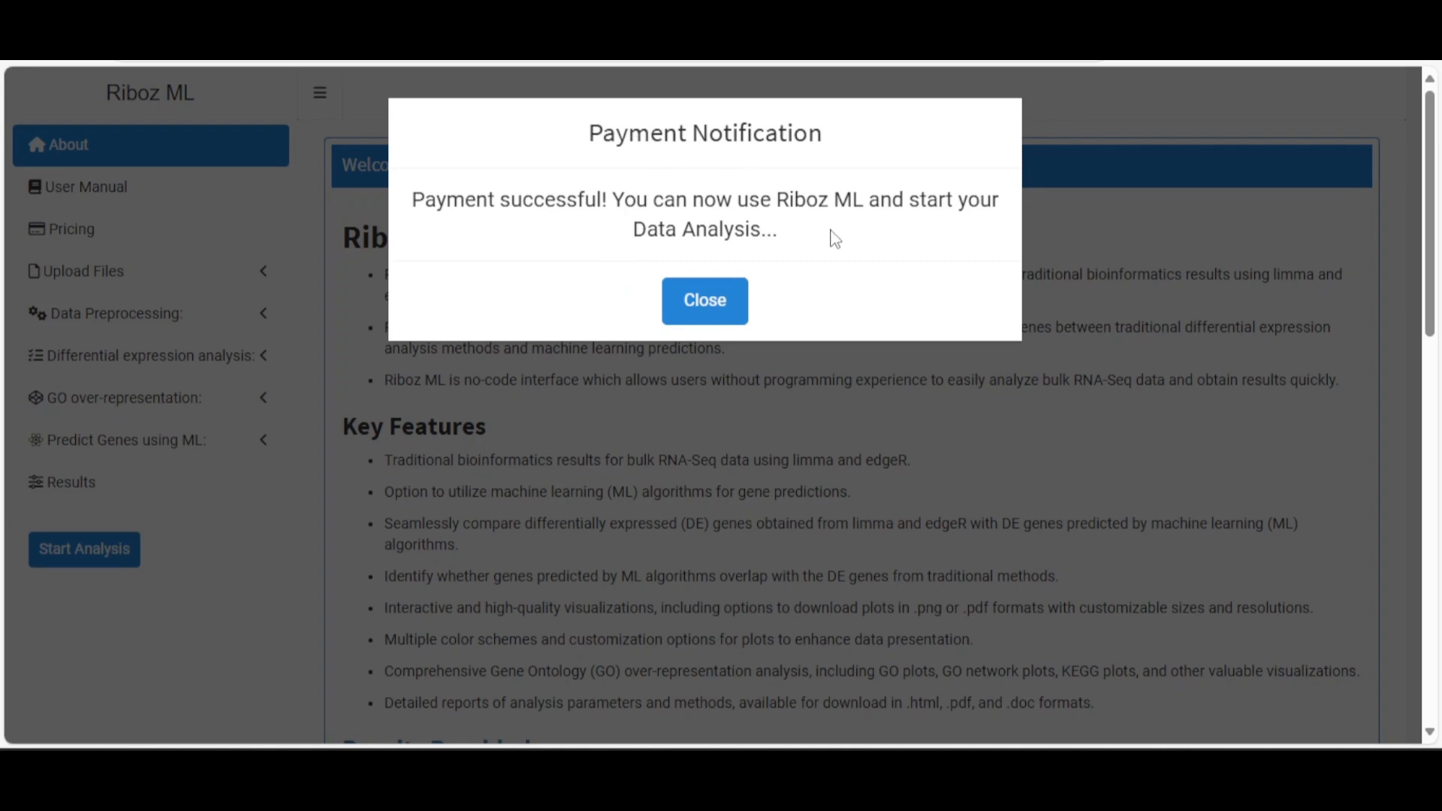
Dismiss the payment success notice and expand the Upload Files section
click(706, 303)
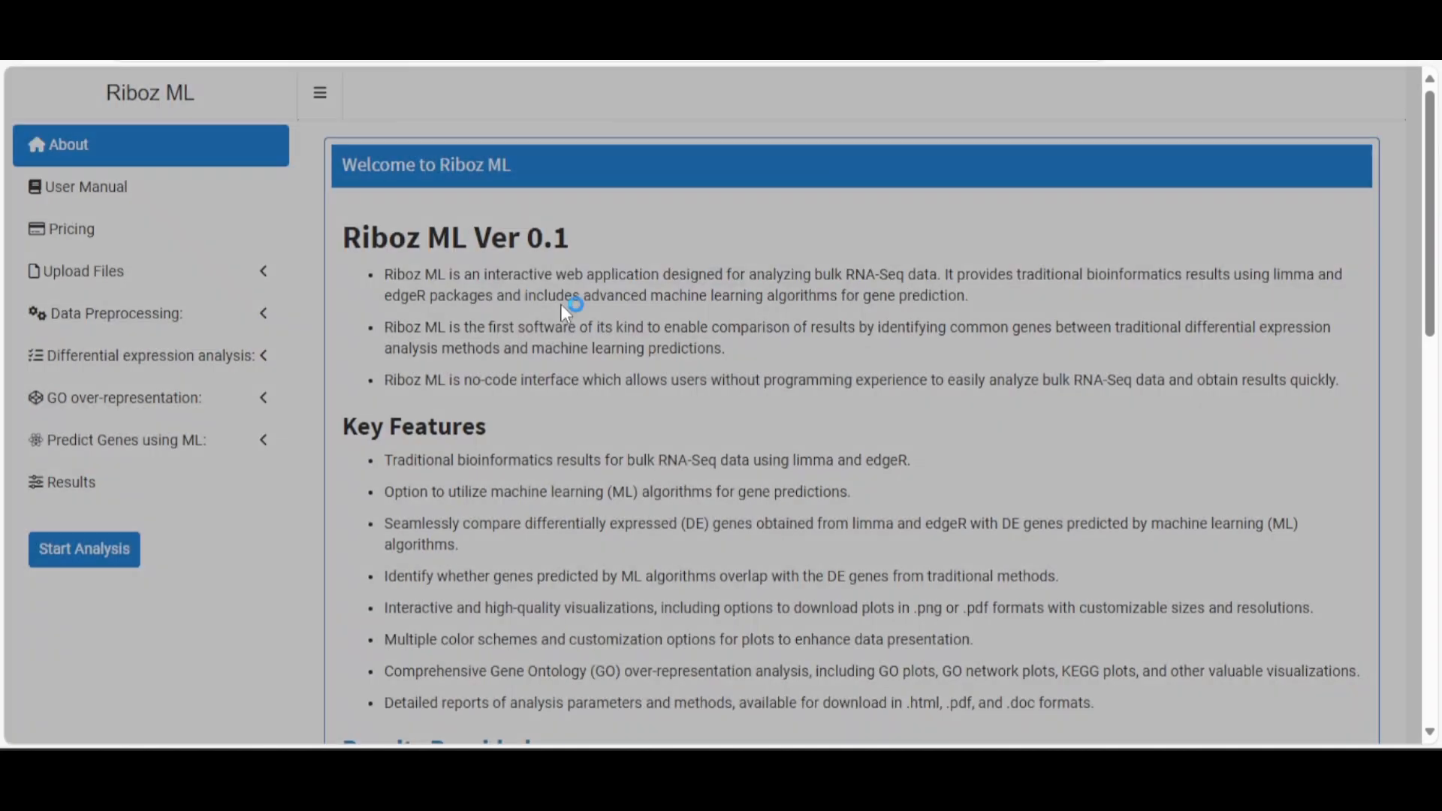
click(86, 272)
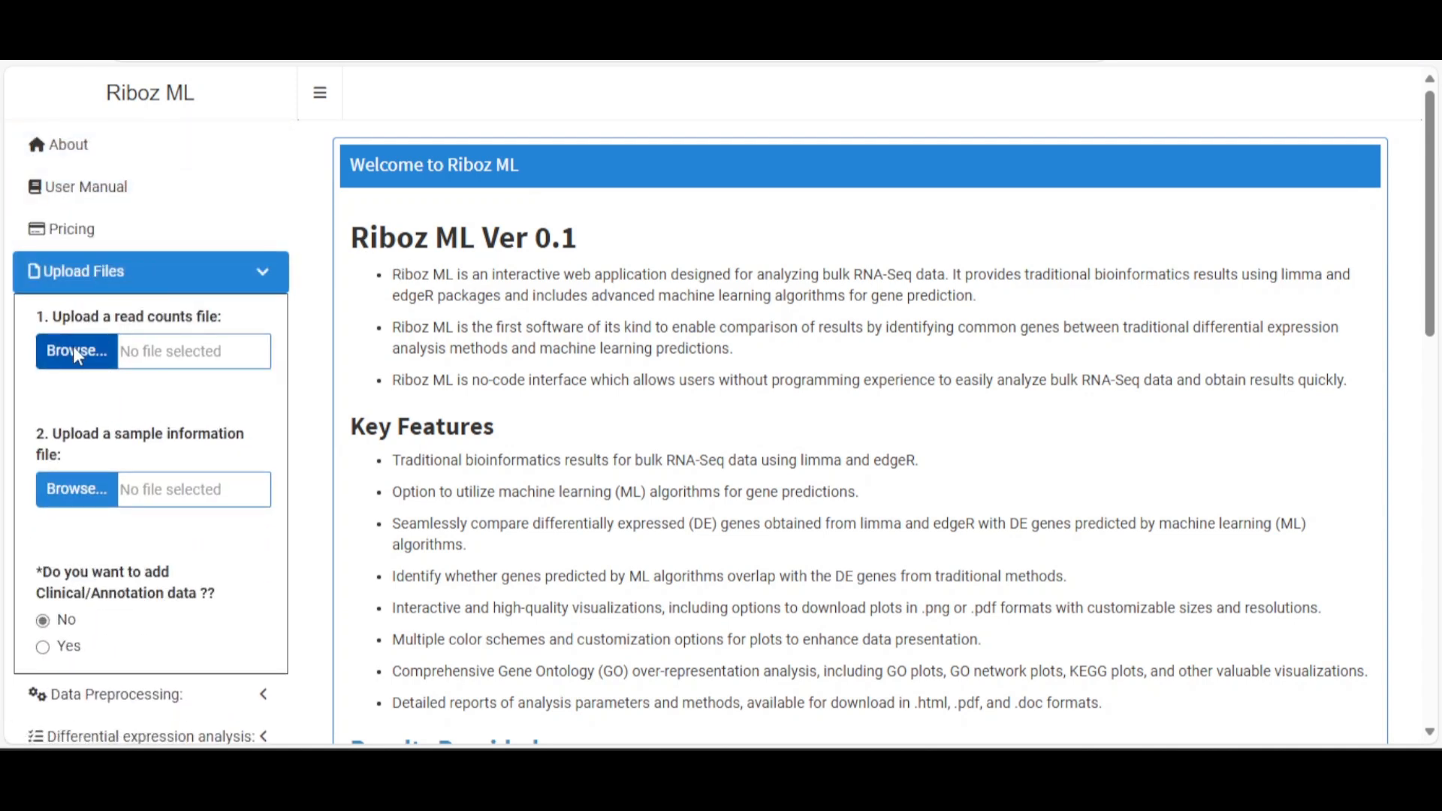
Upload raw_gene_counts_ML300 as read counts and group_info_ML300.txt as sample information
click(78, 353)
click(296, 277)
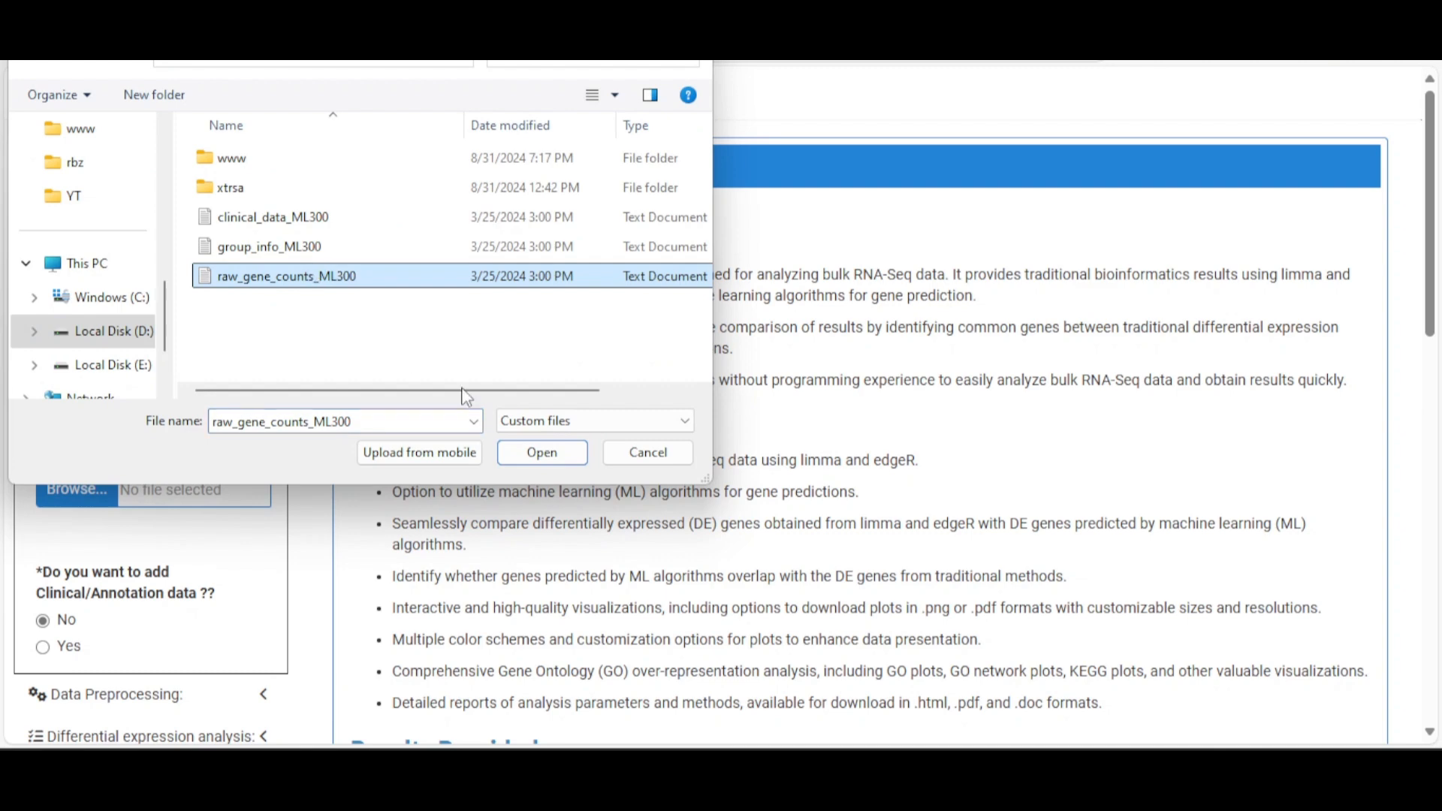
click(542, 454)
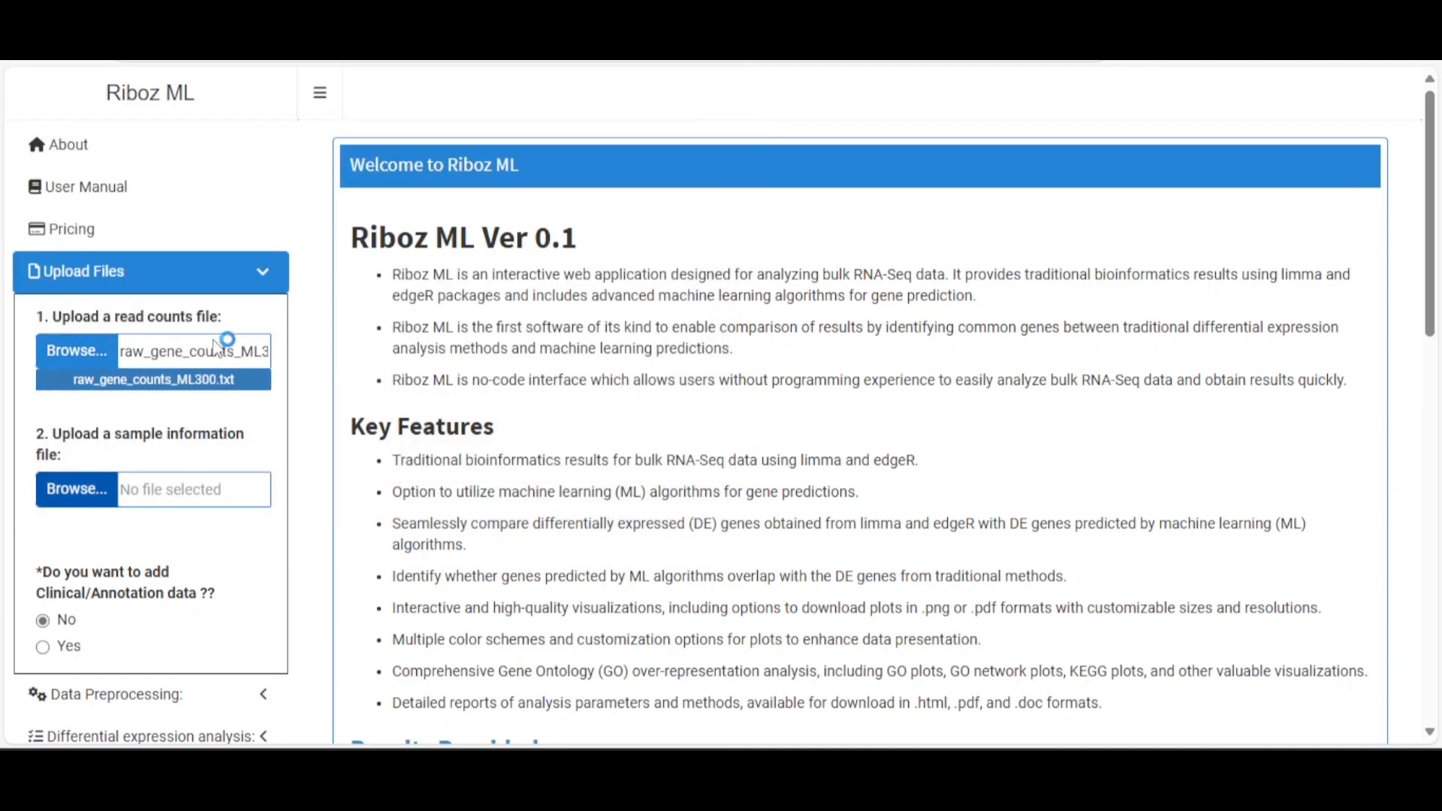
click(75, 489)
click(270, 244)
click(529, 440)
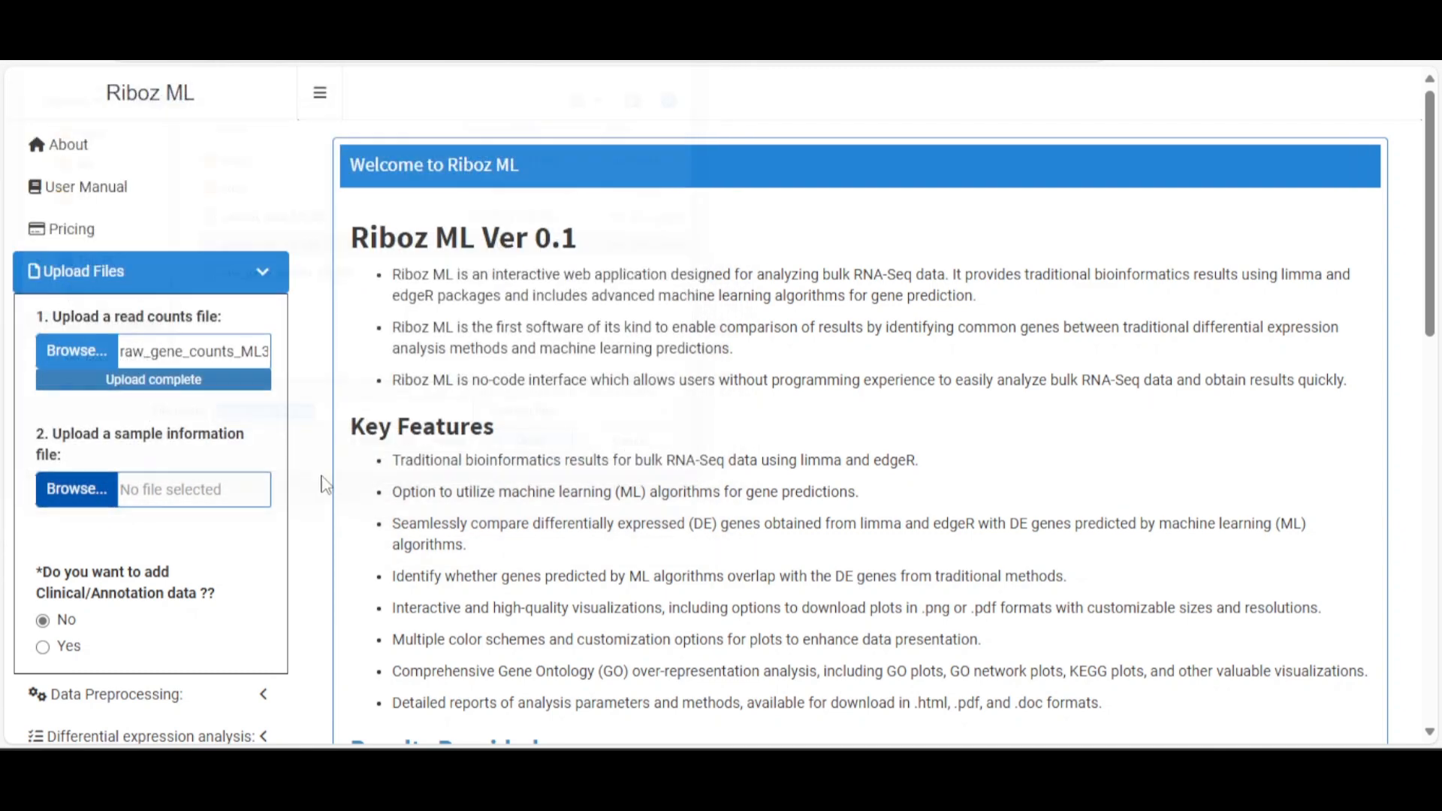
scroll(142, 525, down, 4)
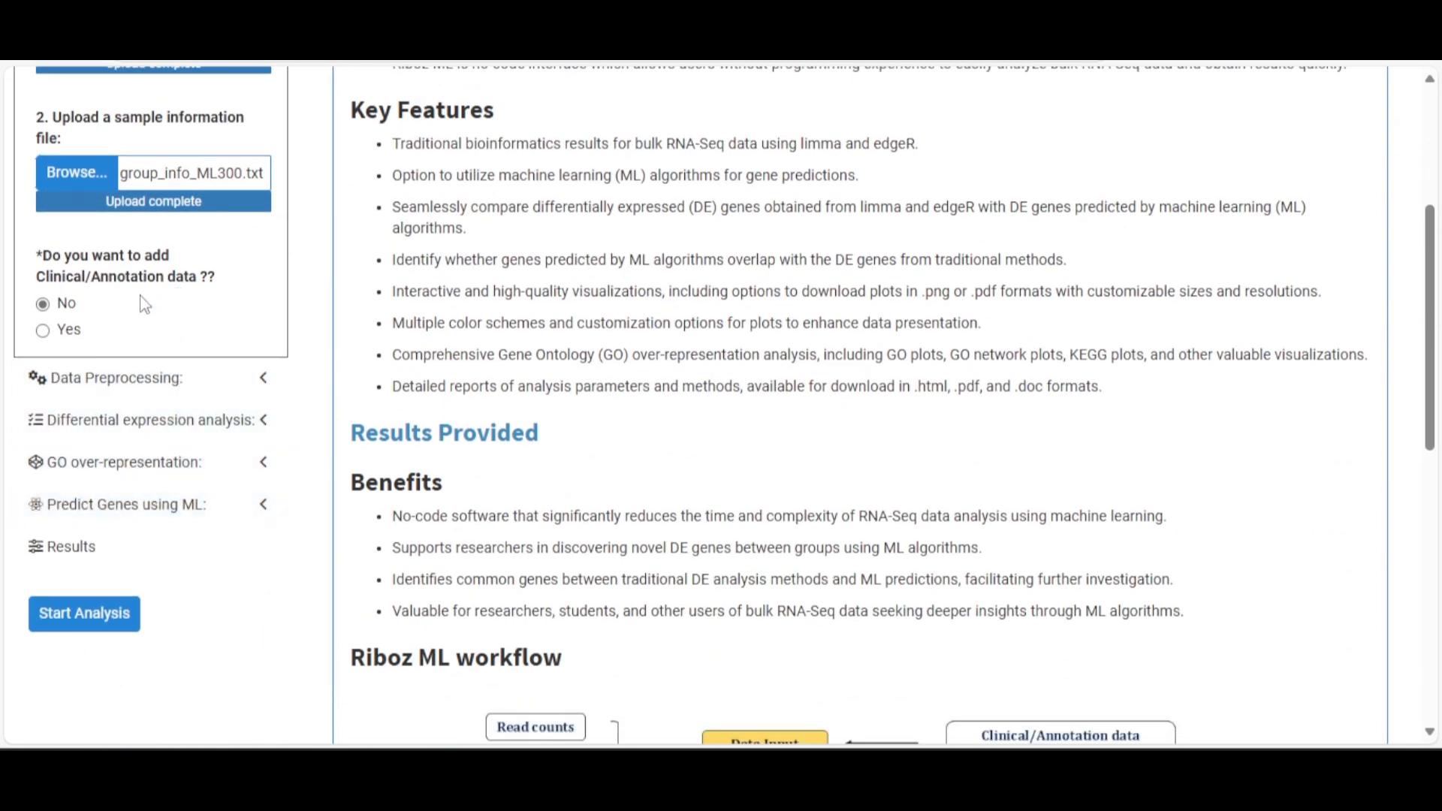
Set clinical data to Yes, upload clinical_data_ML300, and collapse Upload Files
click(69, 331)
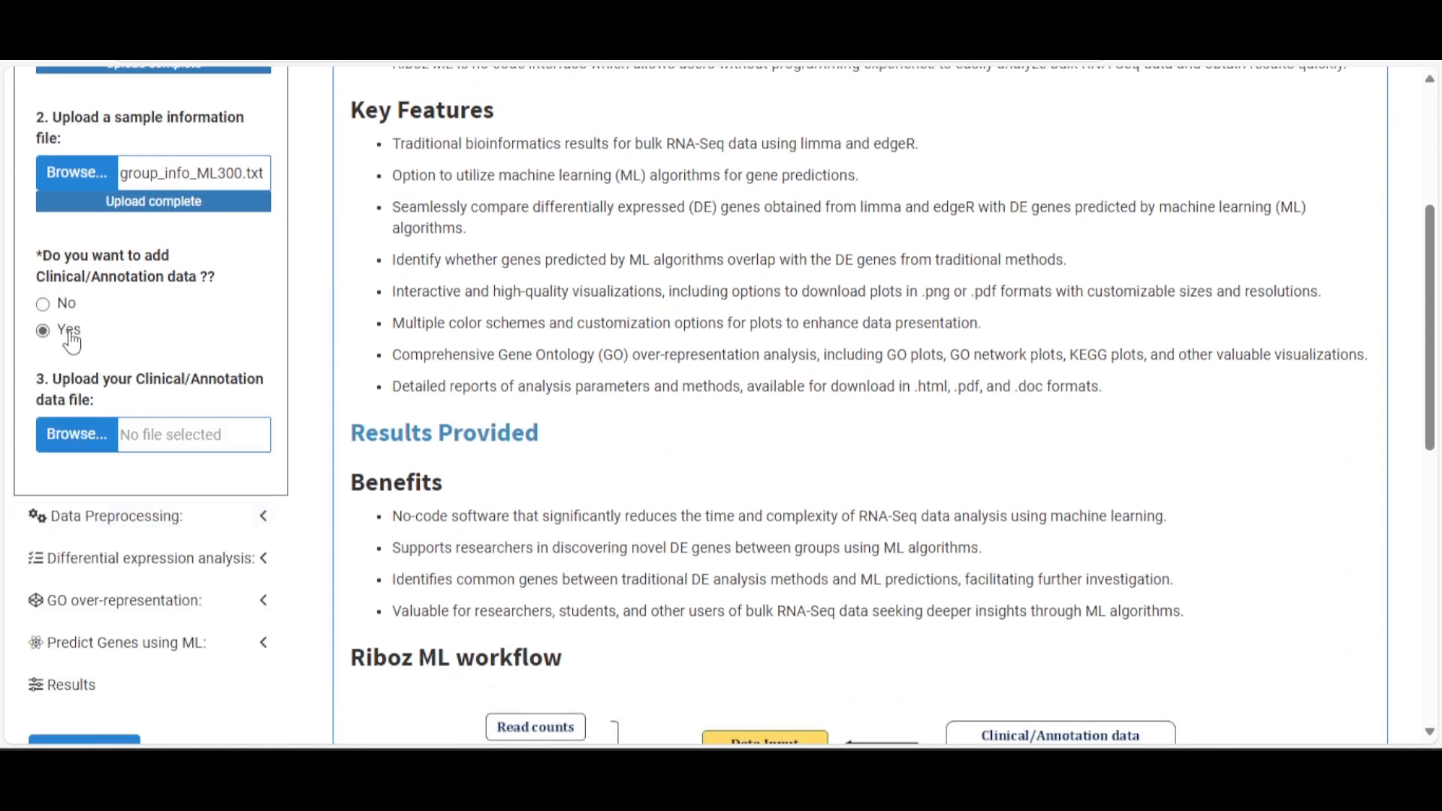
click(94, 434)
click(386, 219)
click(542, 452)
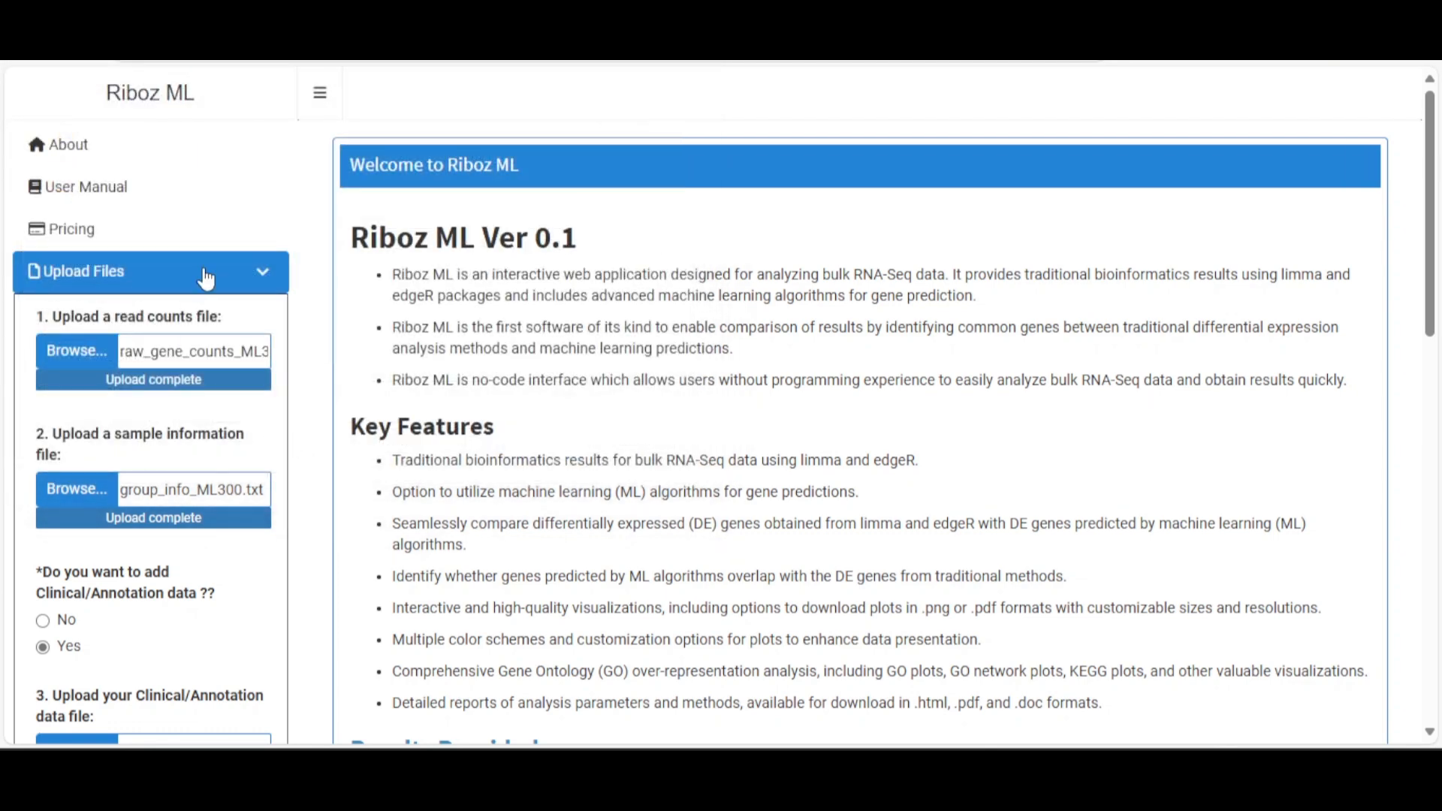
click(204, 282)
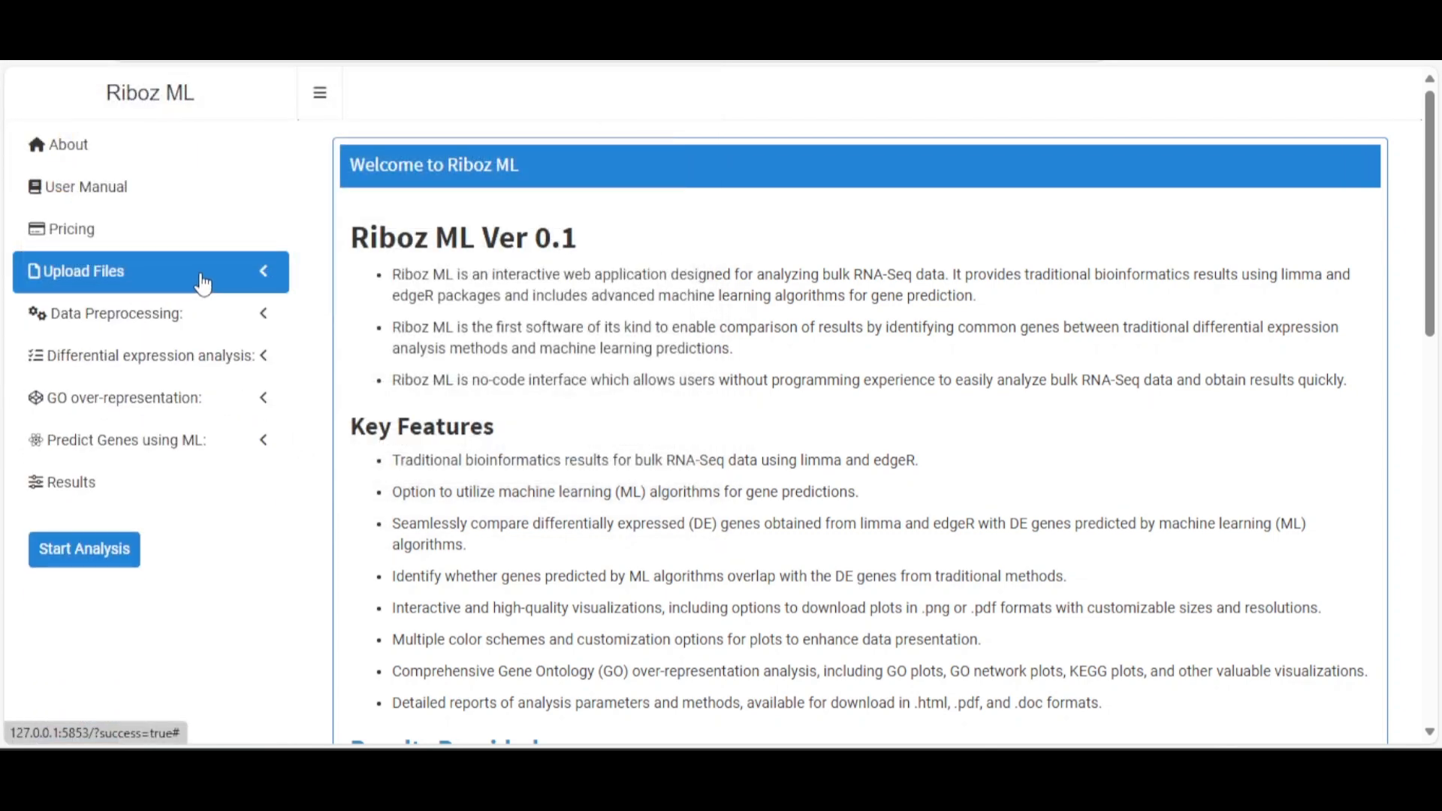
Set both the rowSum and FilterByExpr raw-read filters to 10 in Data Preprocessing
scroll(180, 308, down, 1)
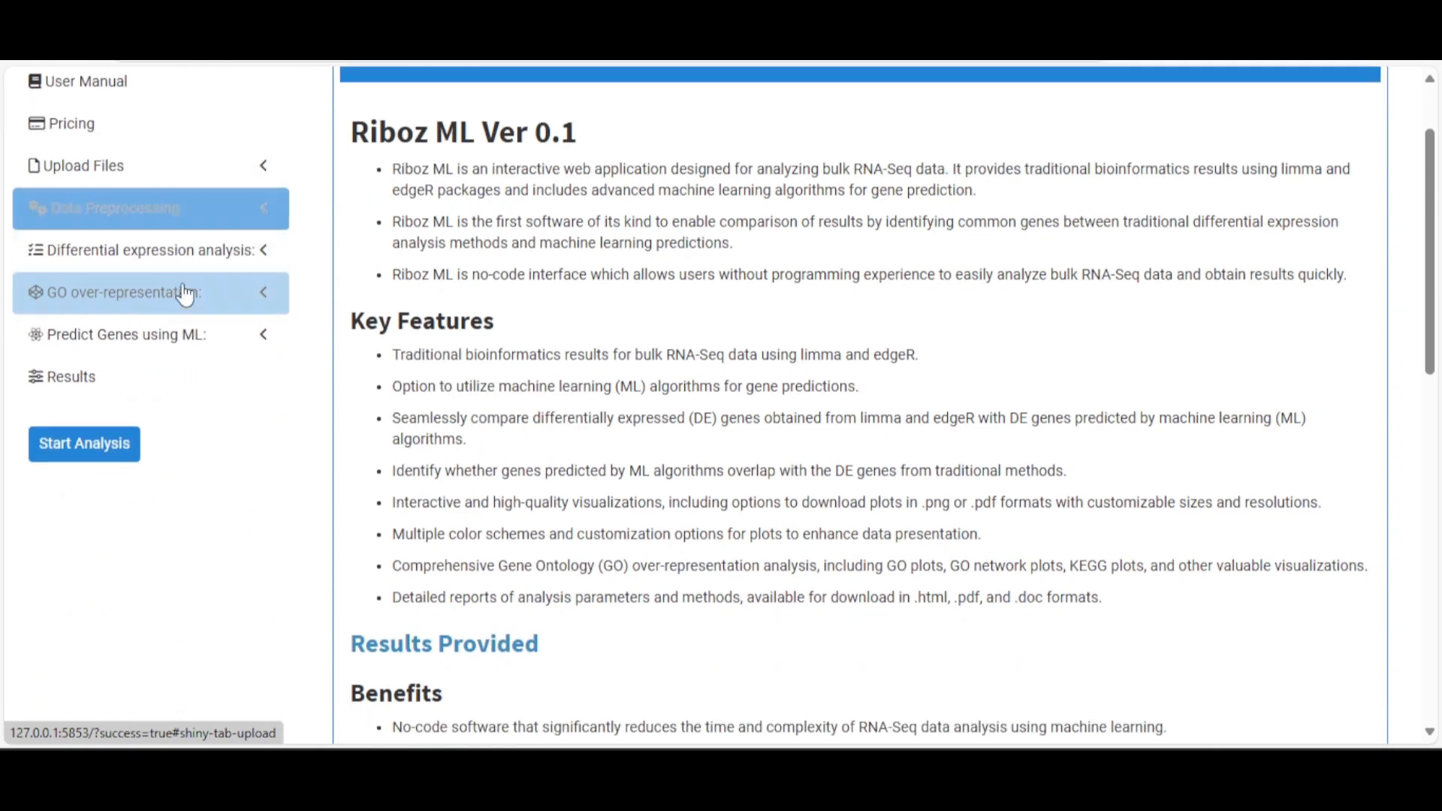
click(186, 225)
drag(97, 288, 6, 293)
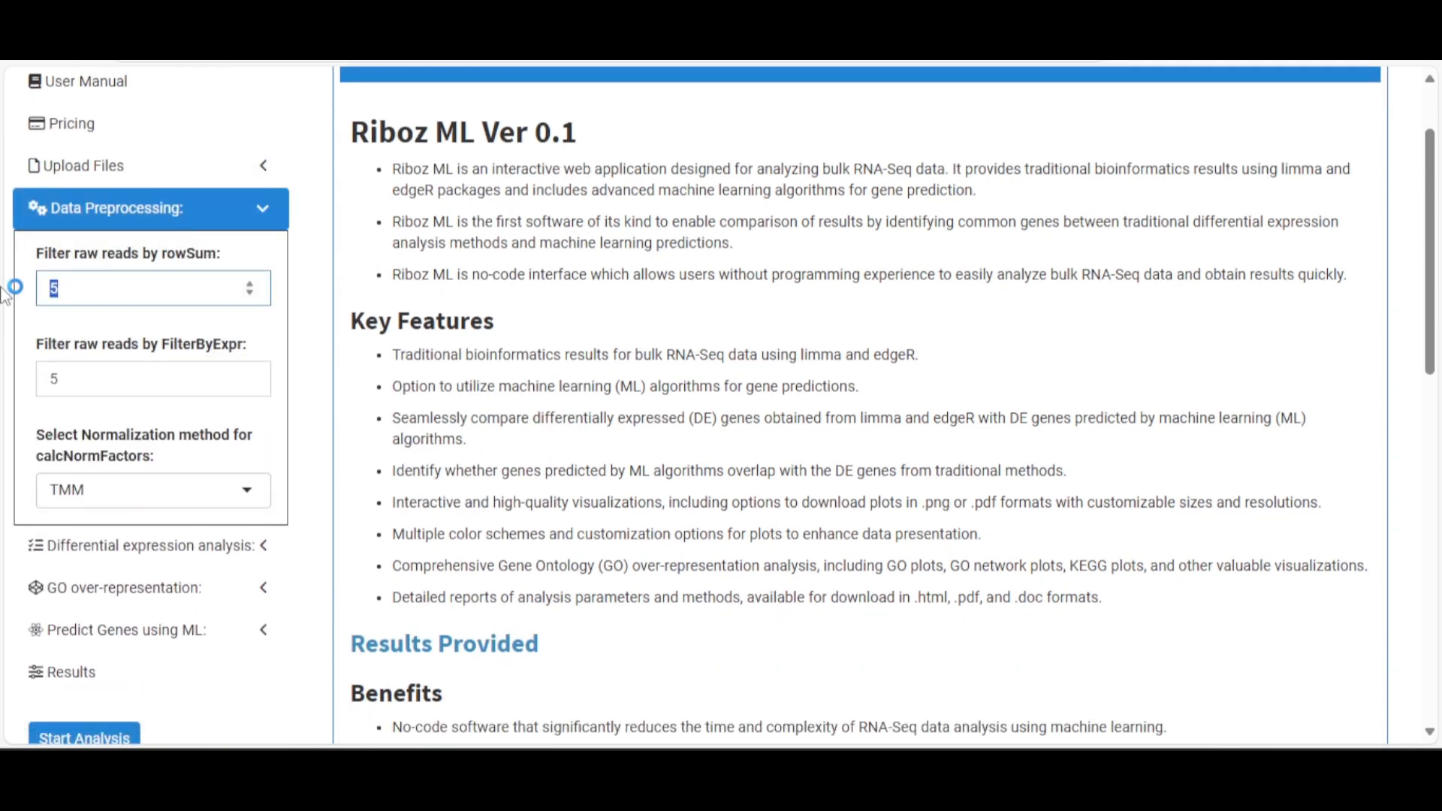
text(10)
drag(101, 377, 37, 389)
text(10)
click(304, 347)
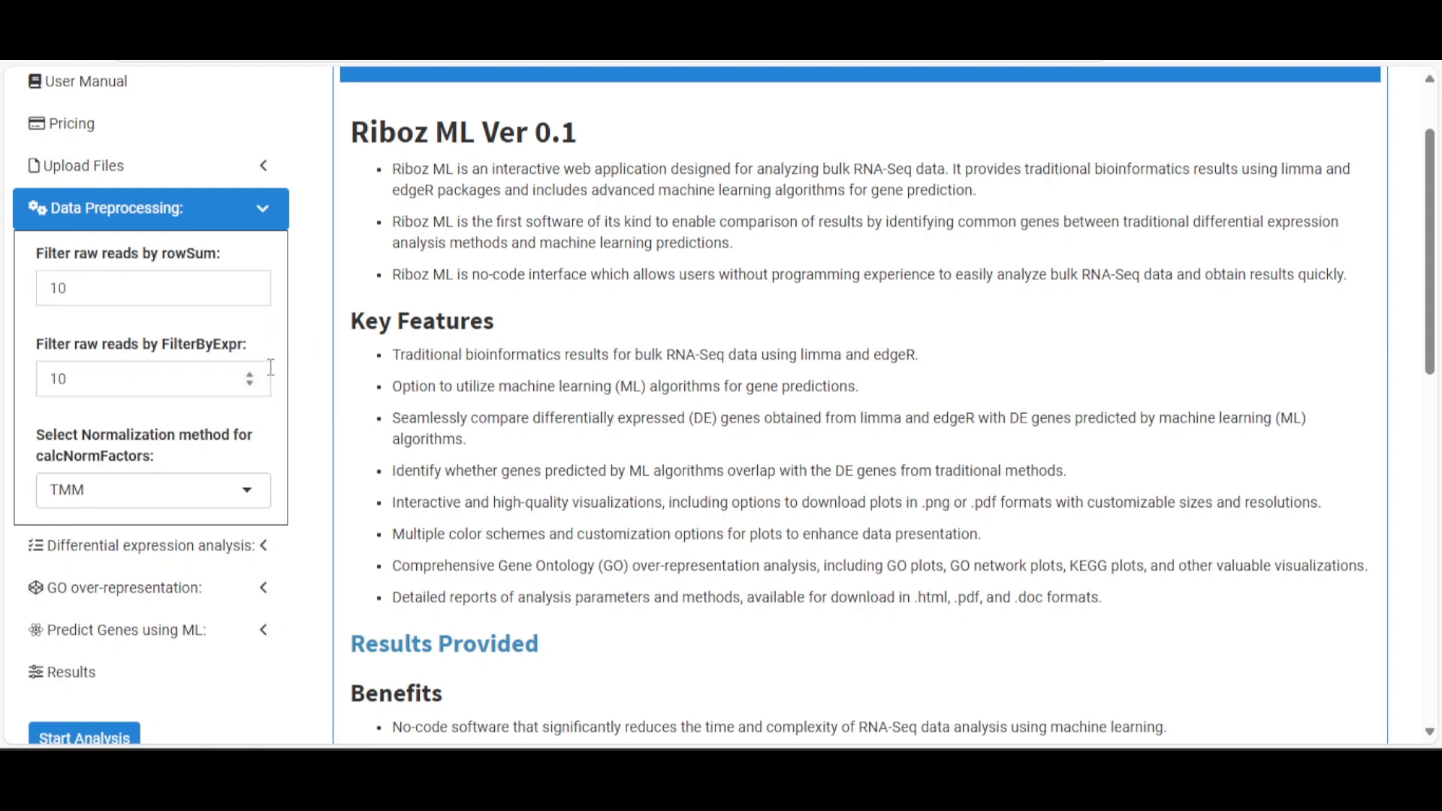
click(210, 214)
Choose Solid Tissue Normal as the differential expression reference group, keeping p-value 0.05, log2FC 1 and BH
click(184, 254)
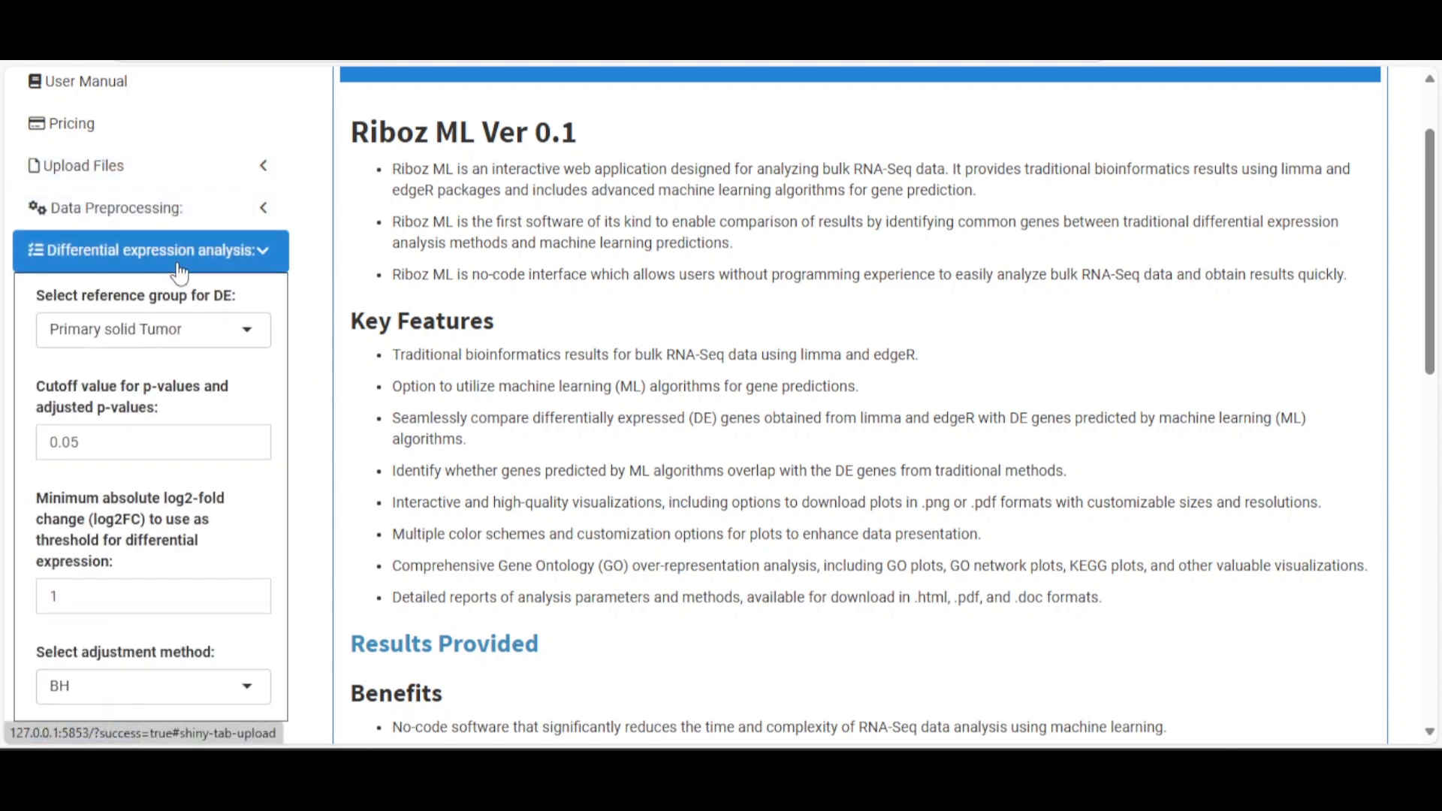
click(188, 329)
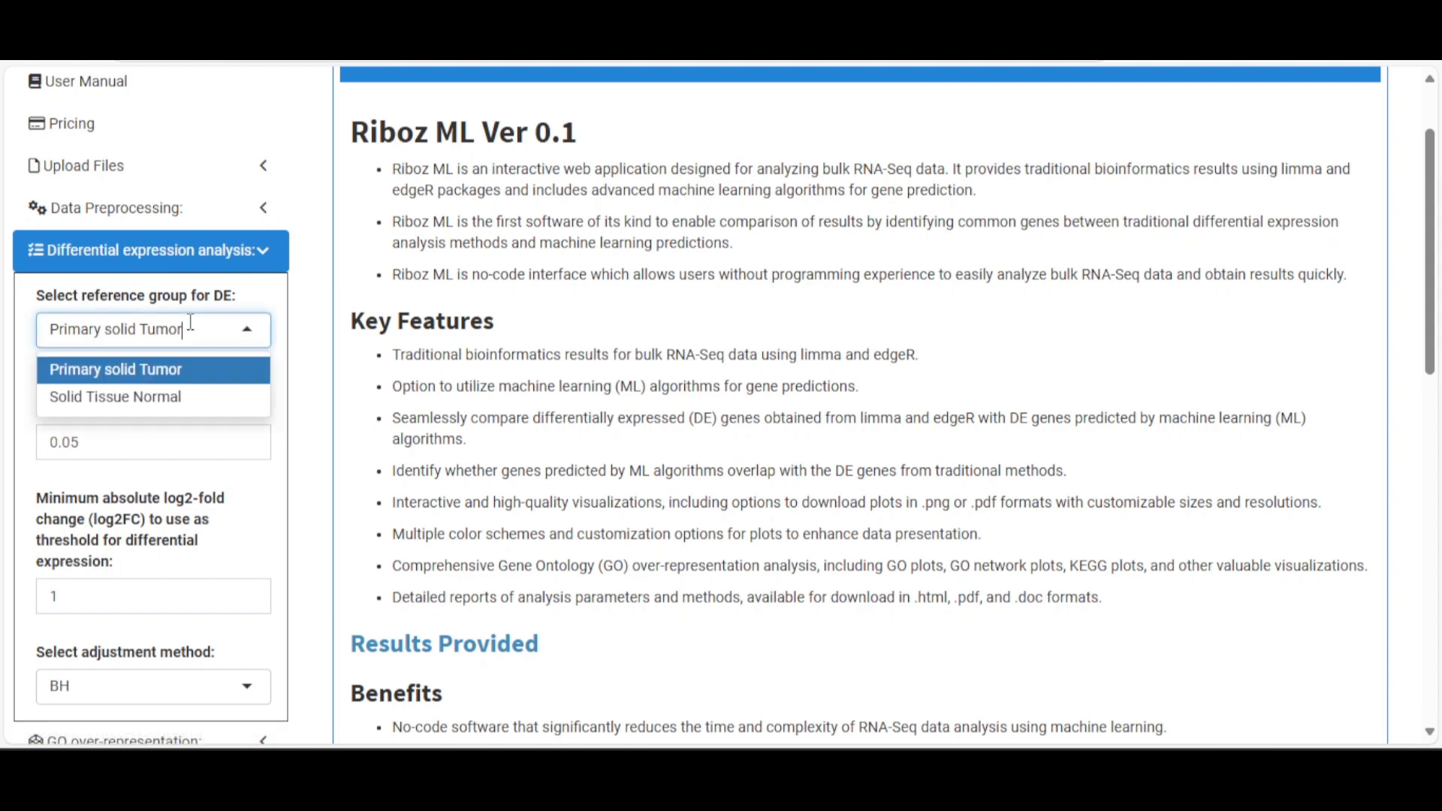
click(164, 401)
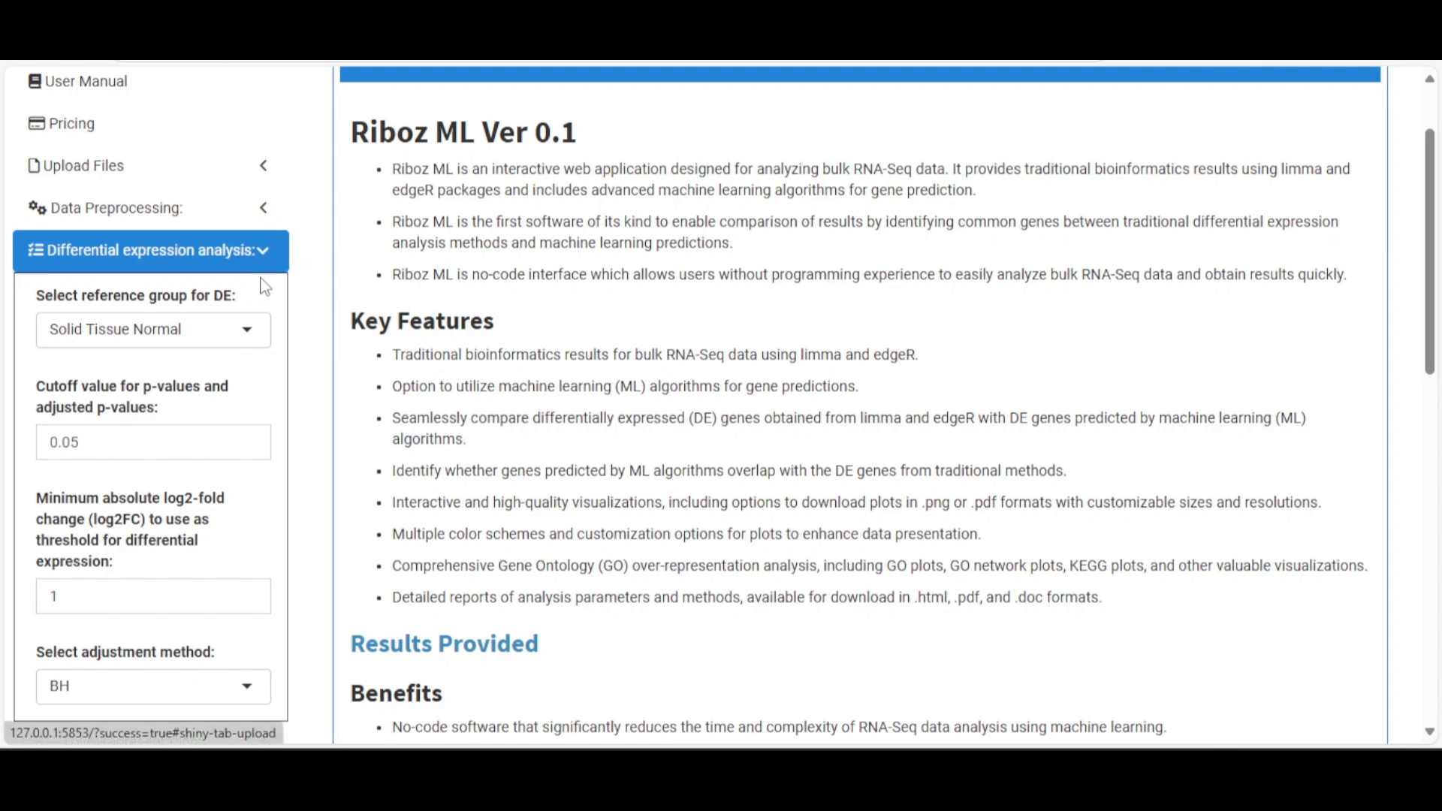
scroll(233, 349, down, 2)
scroll(233, 349, down, 2)
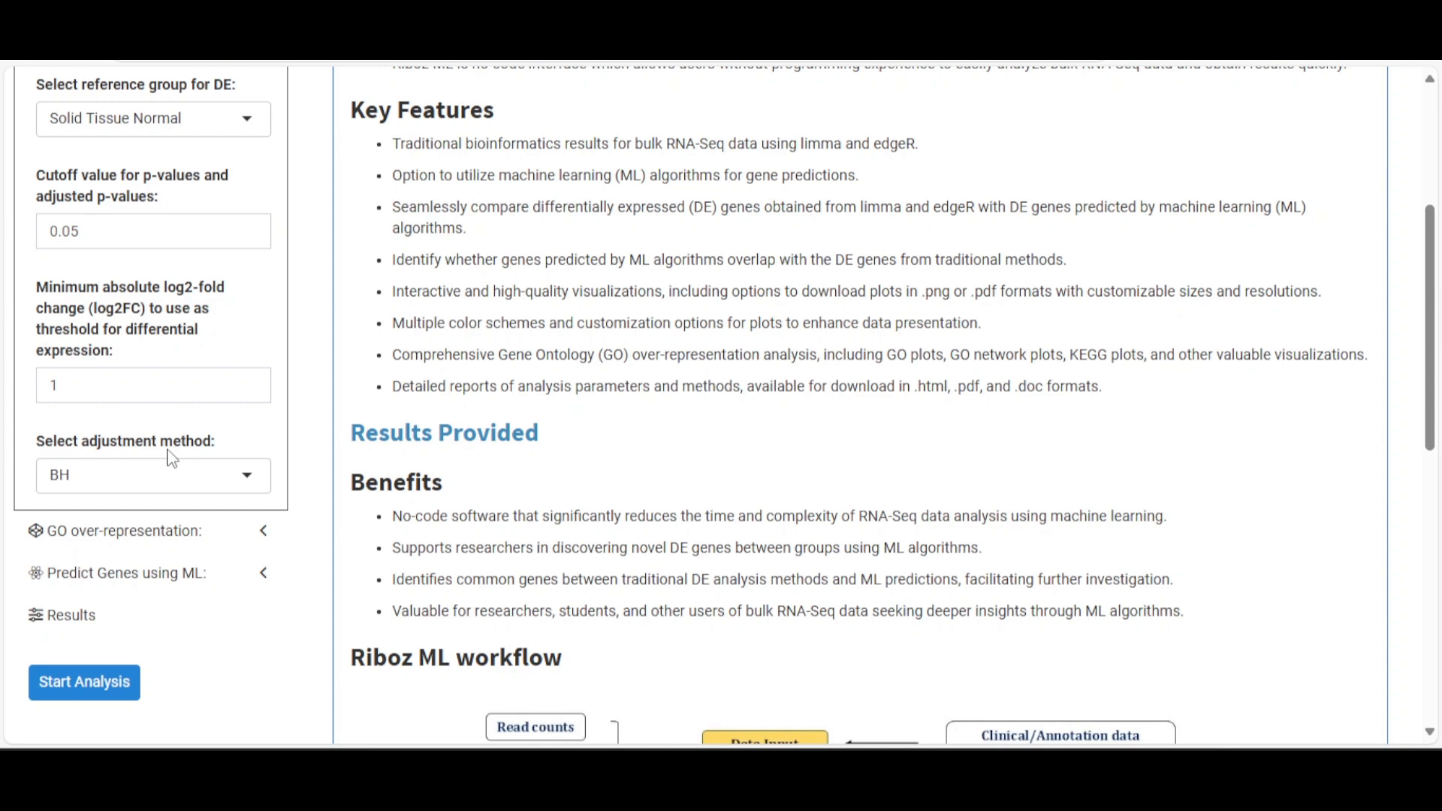
scroll(201, 330, up, 3)
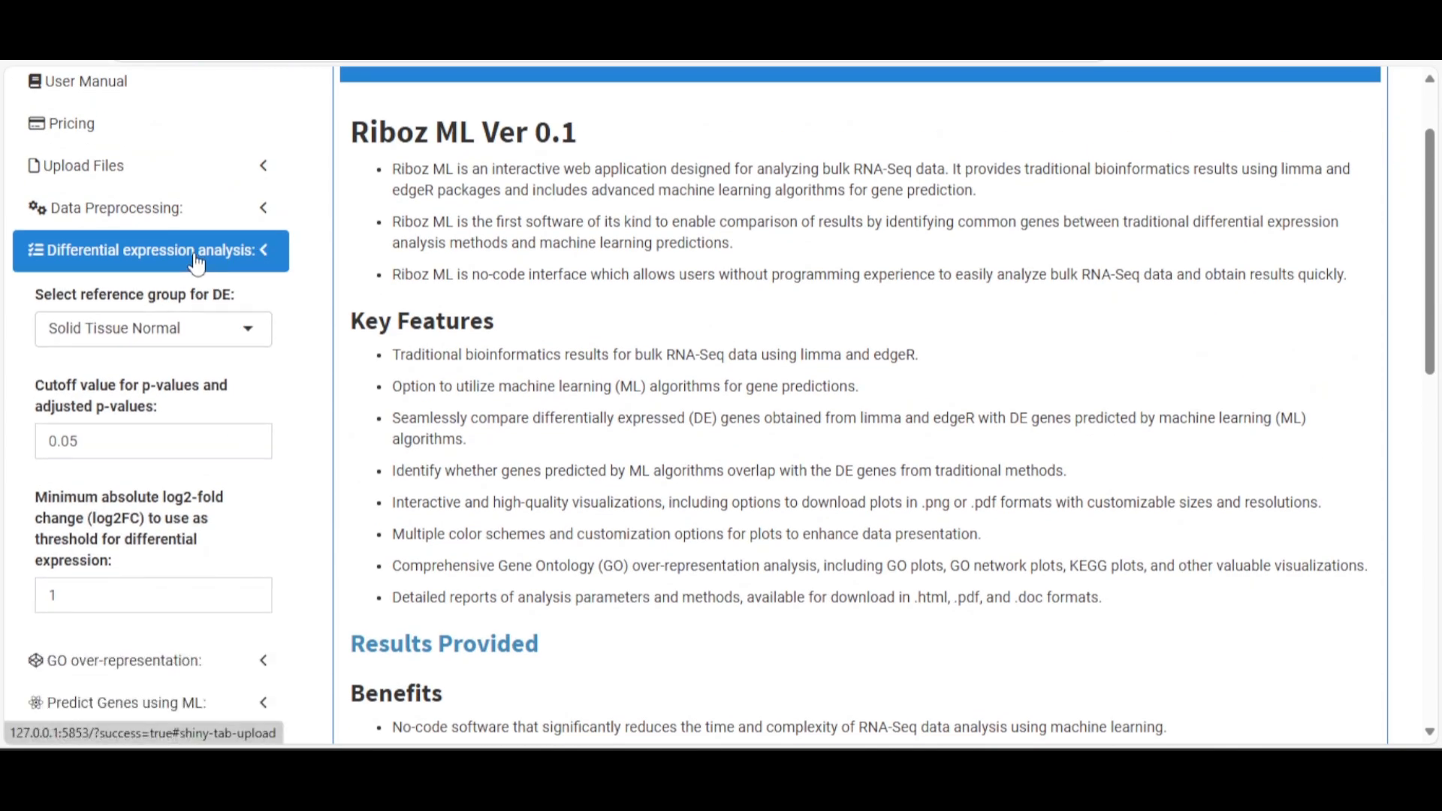
click(196, 263)
Keep Human org.Hs.eg.db as the GO organism database and ENSEMBL as the key type
click(130, 301)
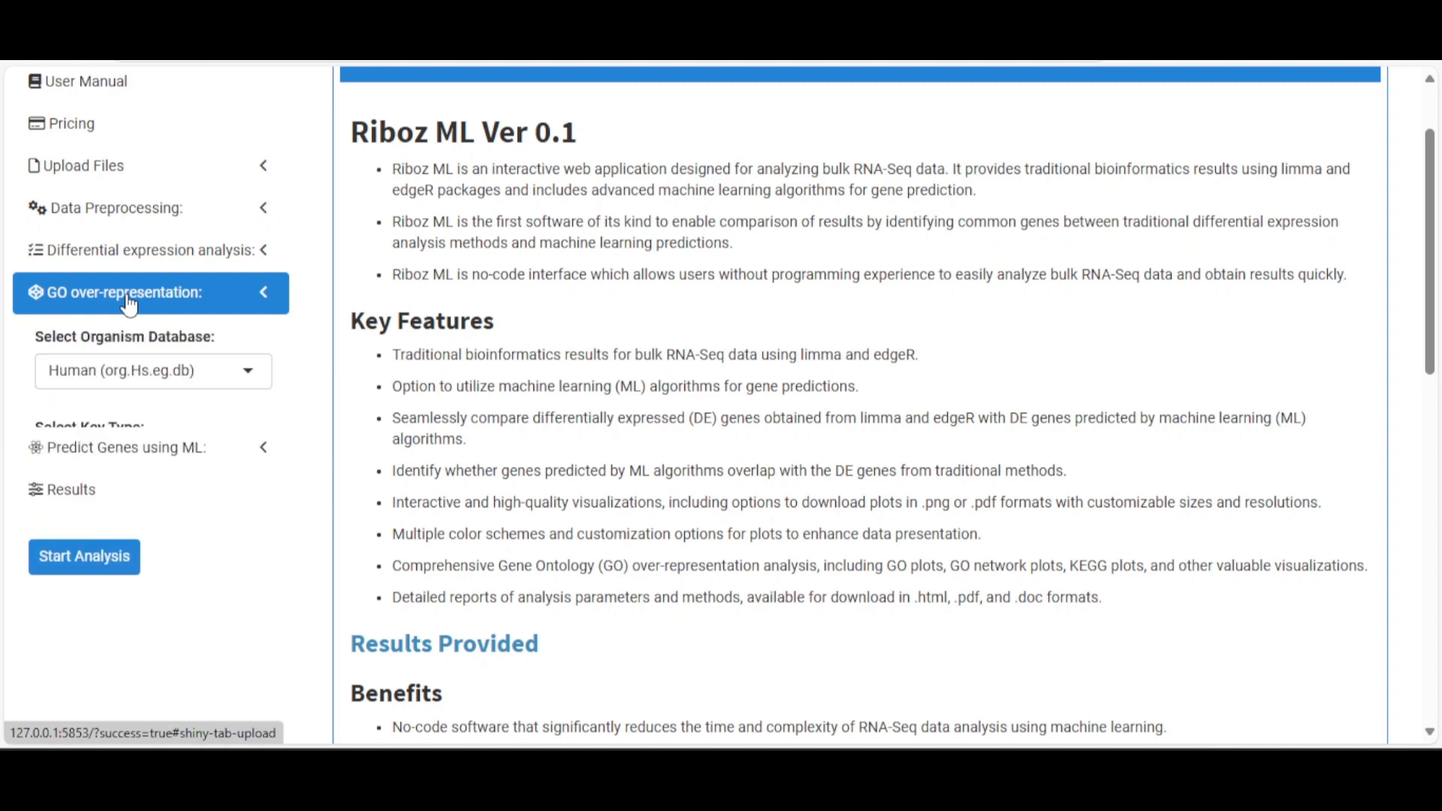
click(153, 374)
mouse_move(258, 433)
mouse_down()
mouse_move(276, 547)
mouse_move(264, 415)
mouse_up()
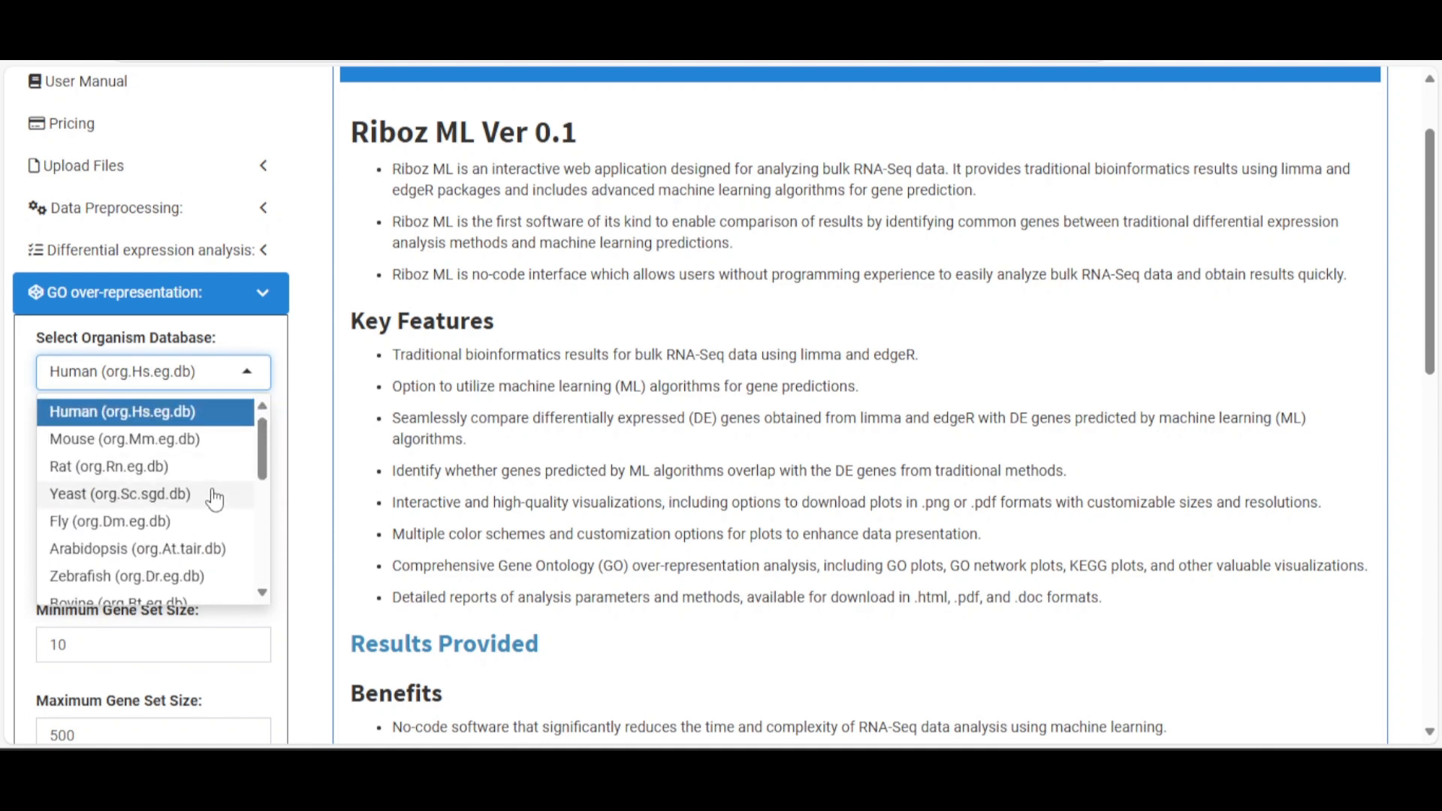
click(216, 413)
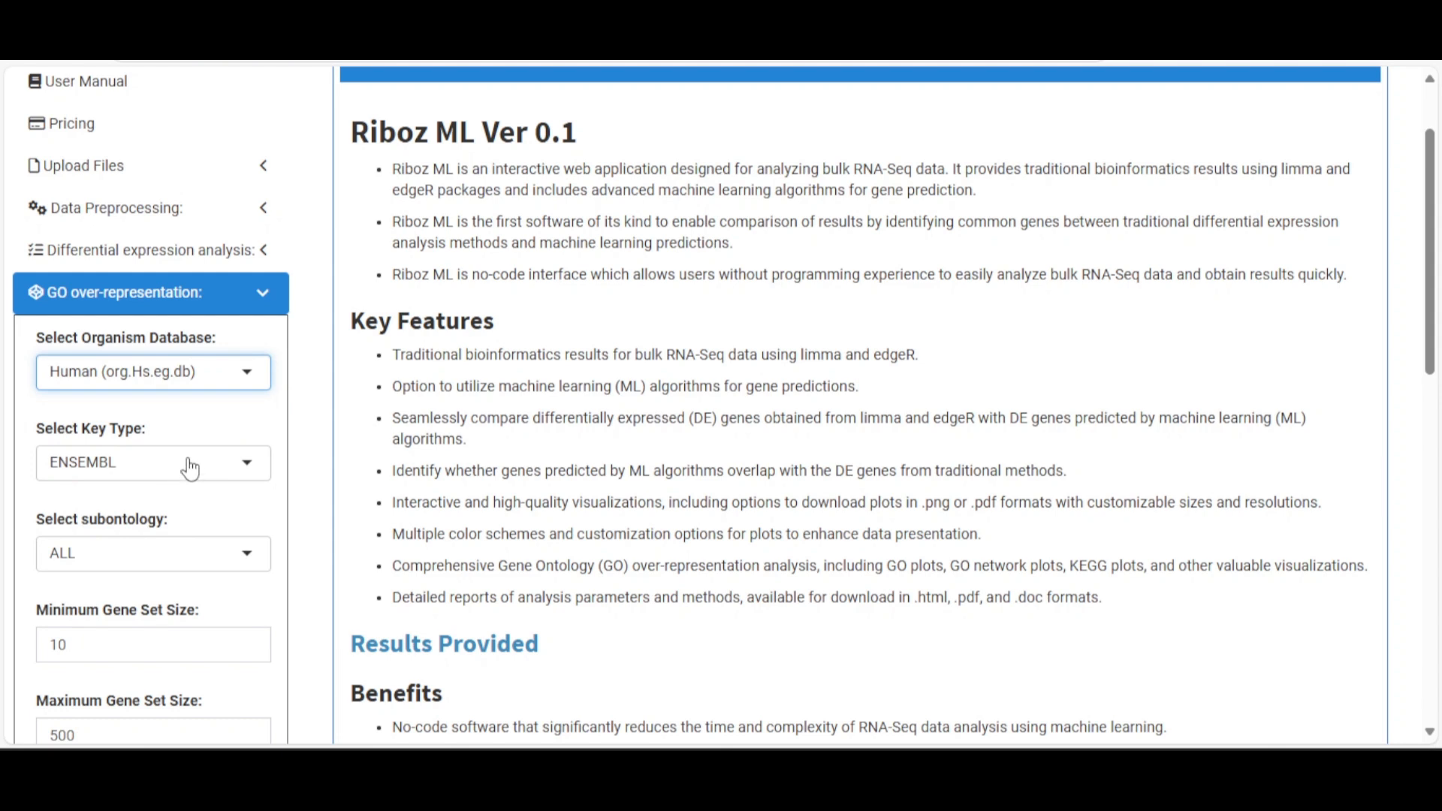
click(190, 467)
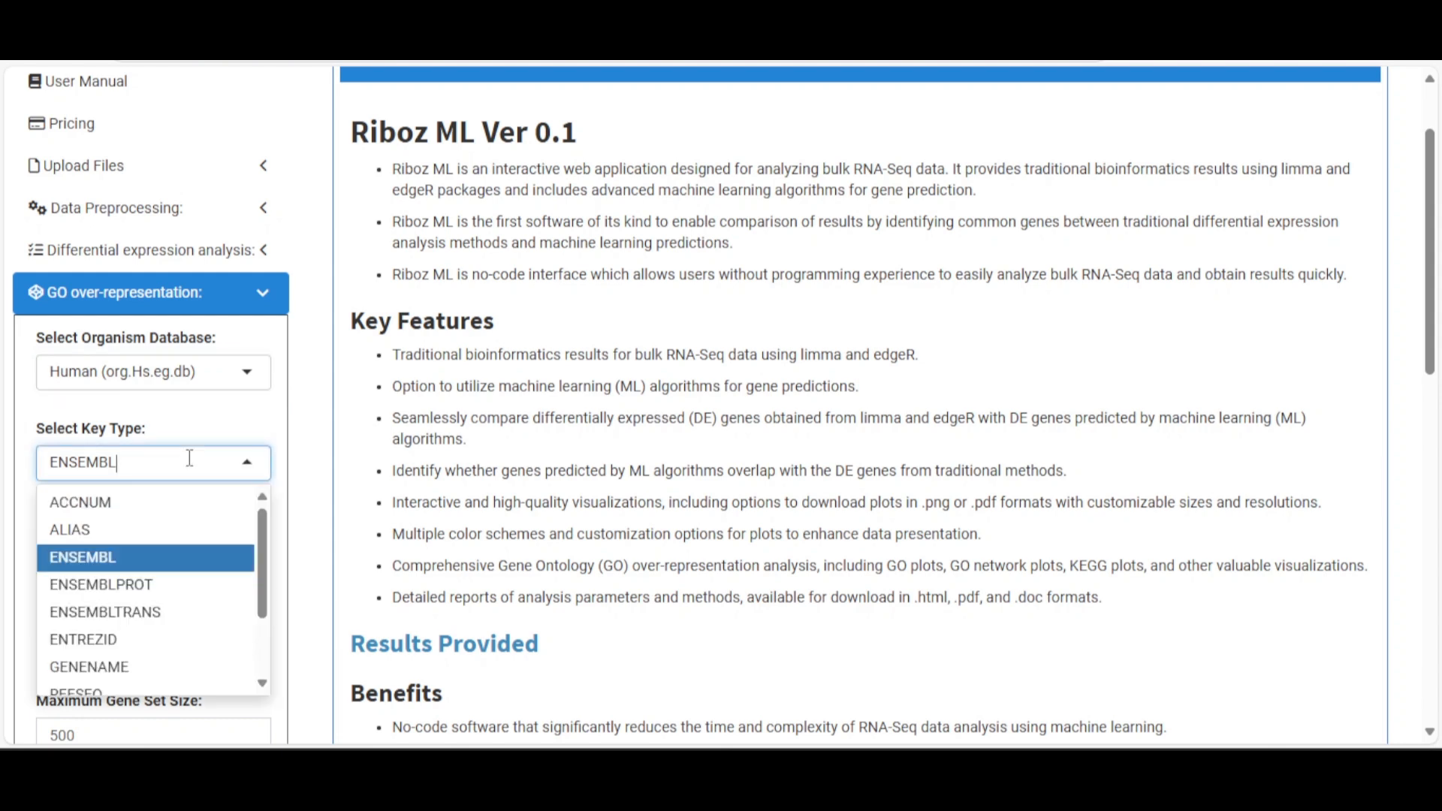
click(159, 557)
click(280, 452)
Keep ALL as the GO subontology and collapse the GO over-representation settings
scroll(274, 451, down, 1)
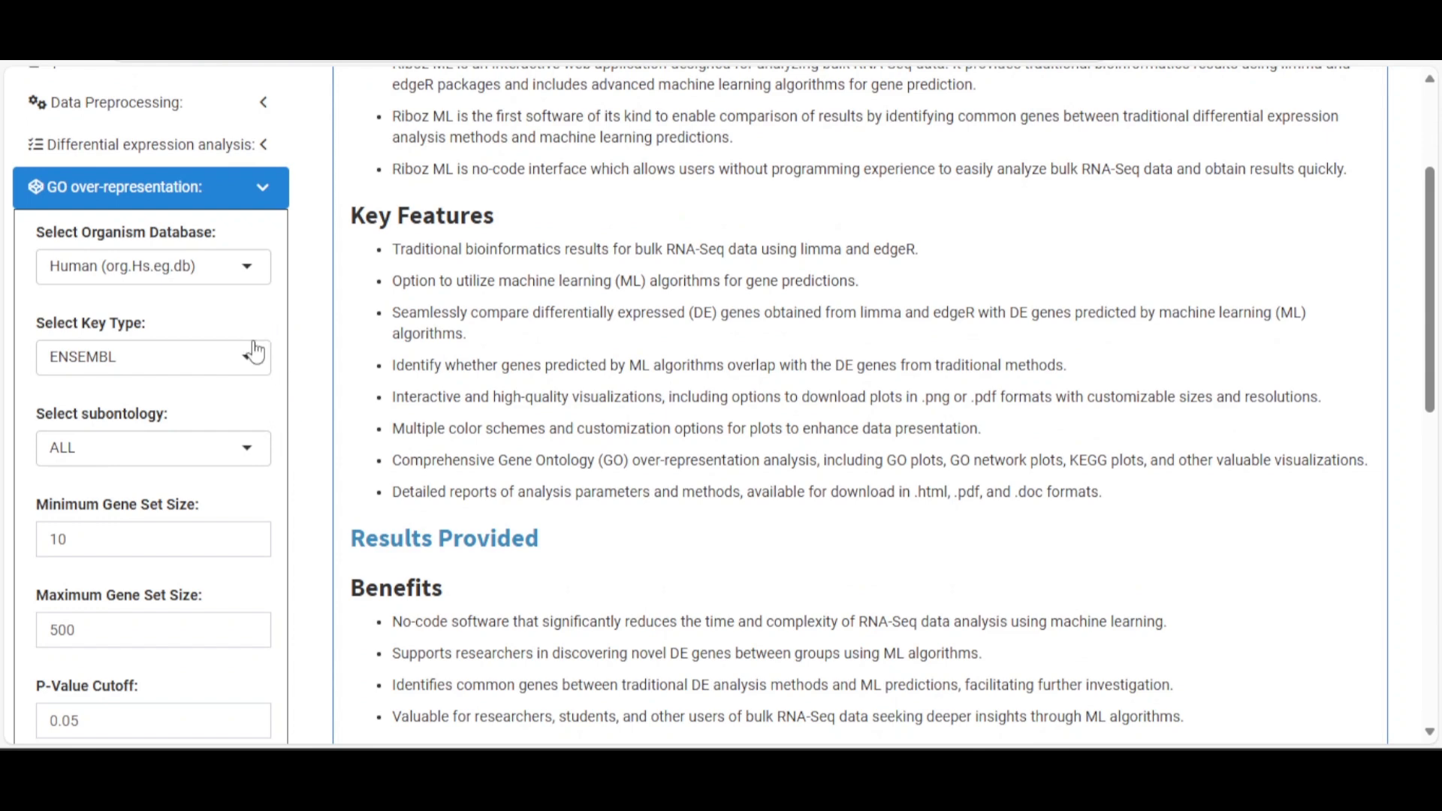
scroll(253, 359, down, 2)
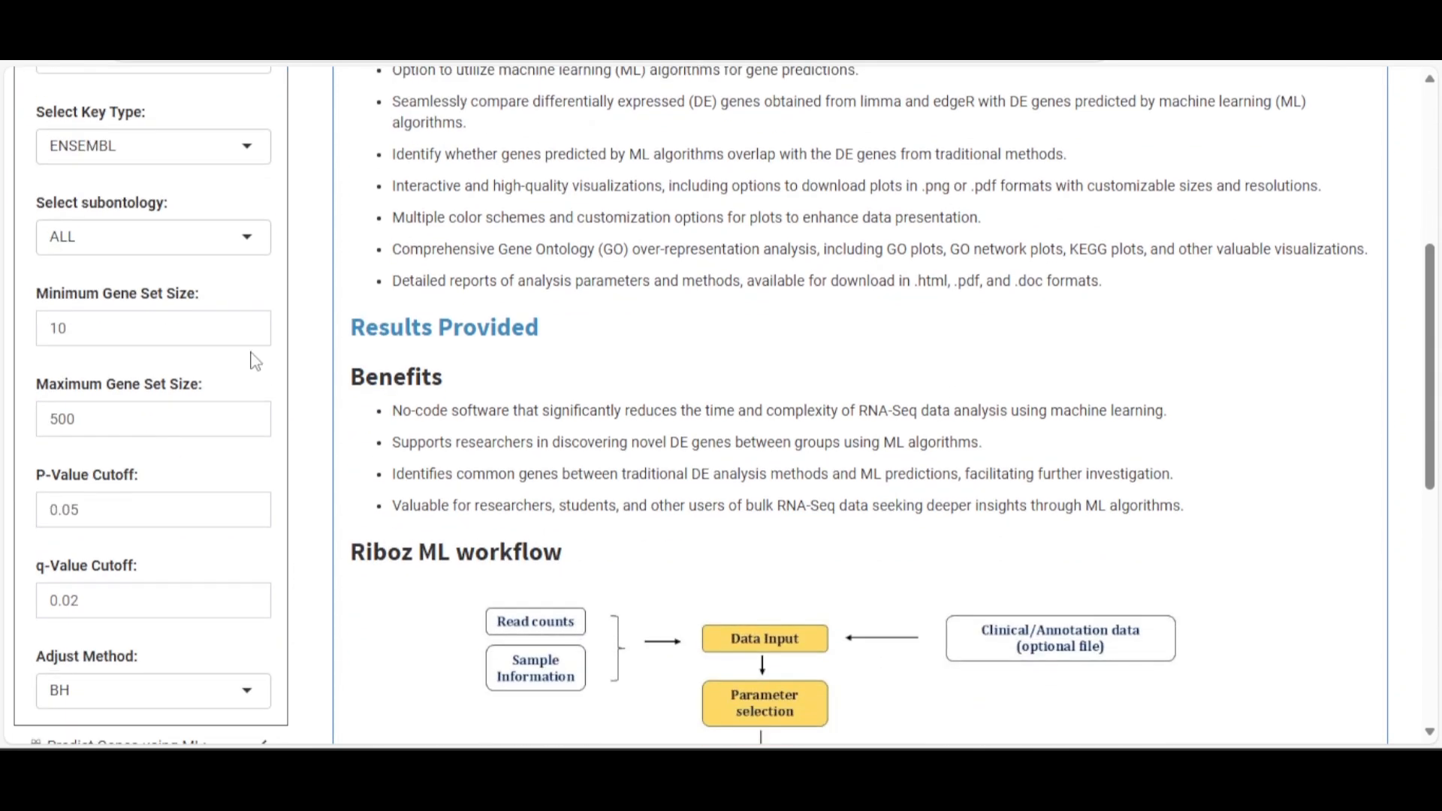
click(214, 234)
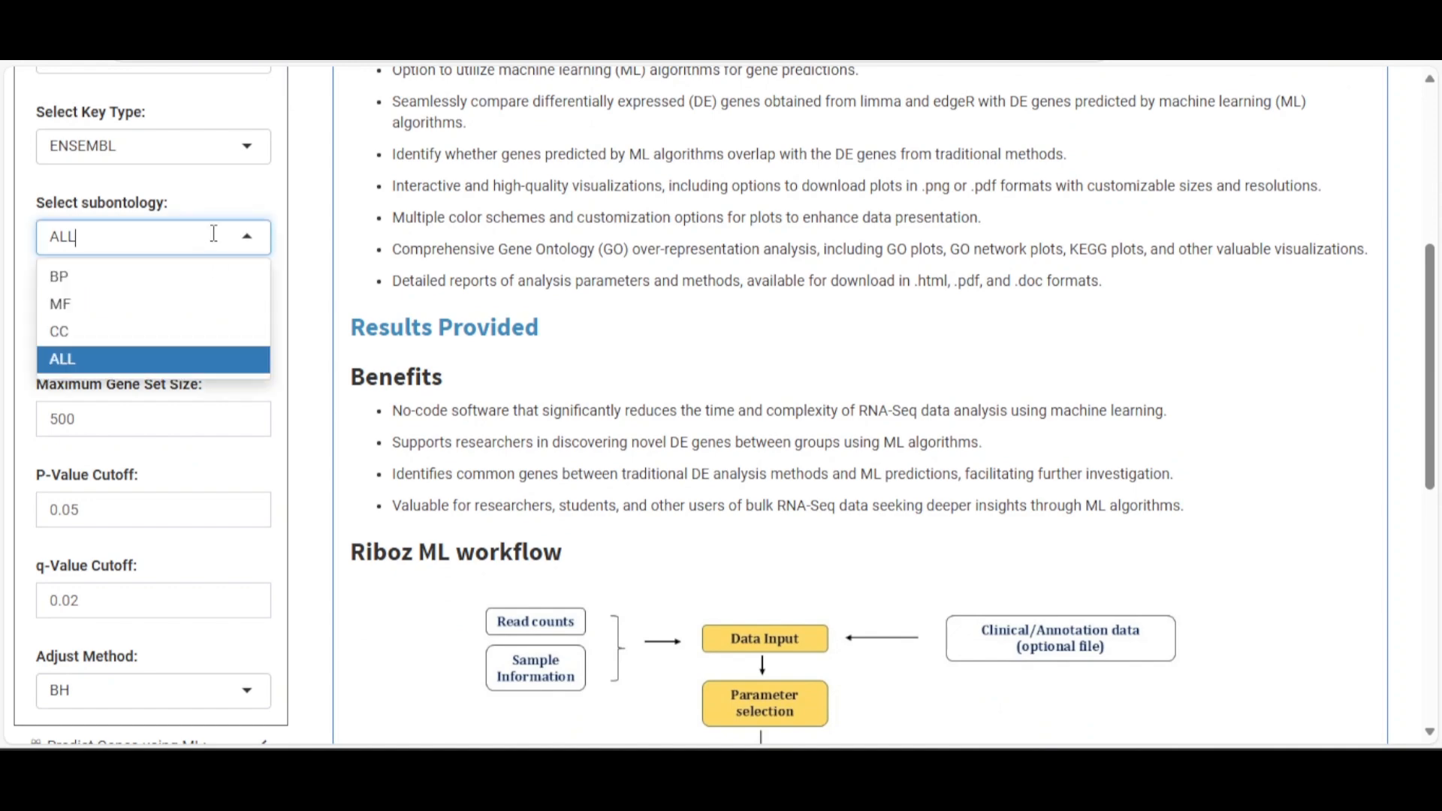
click(167, 366)
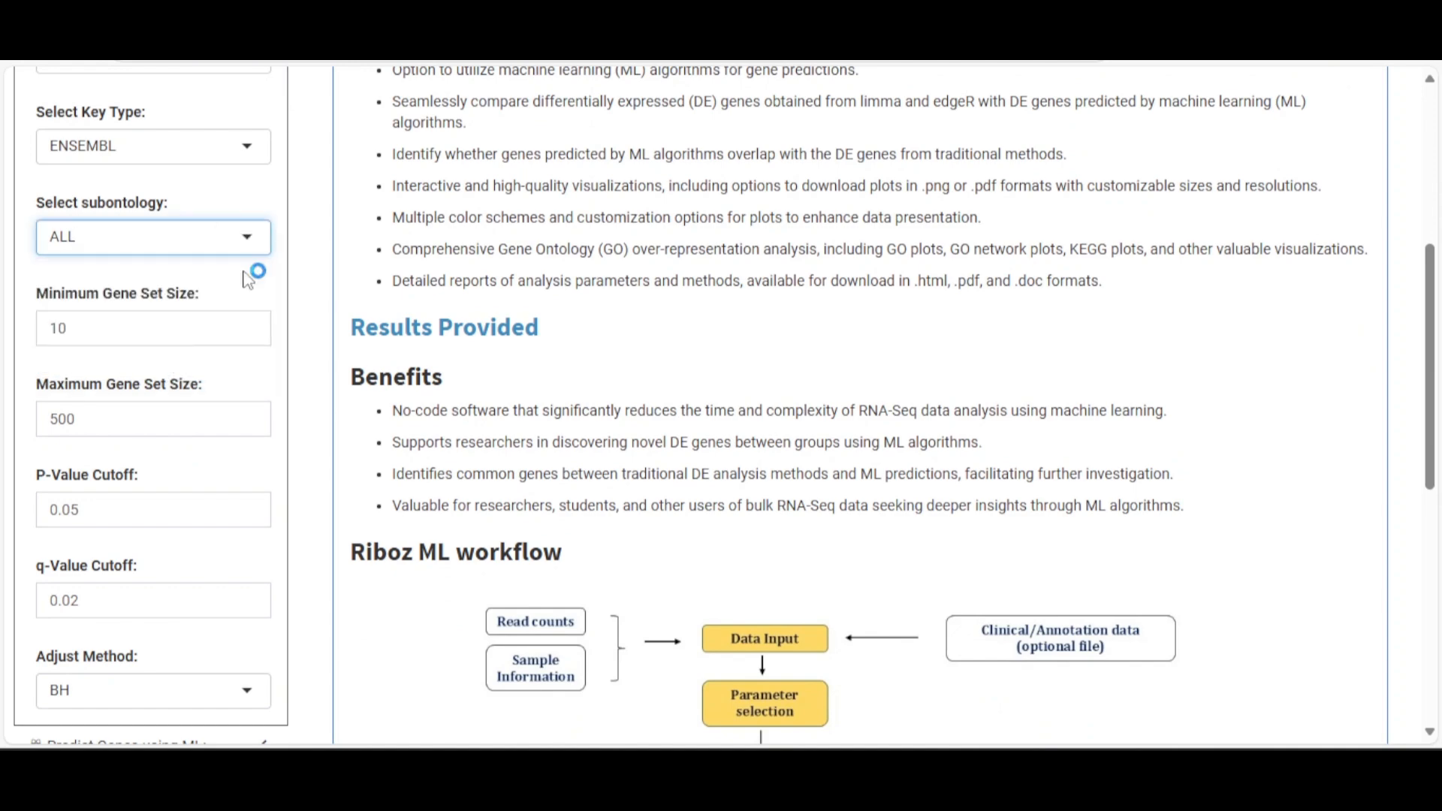
scroll(217, 493, down, 3)
scroll(209, 498, up, 3)
scroll(193, 508, up, 1)
scroll(199, 469, up, 4)
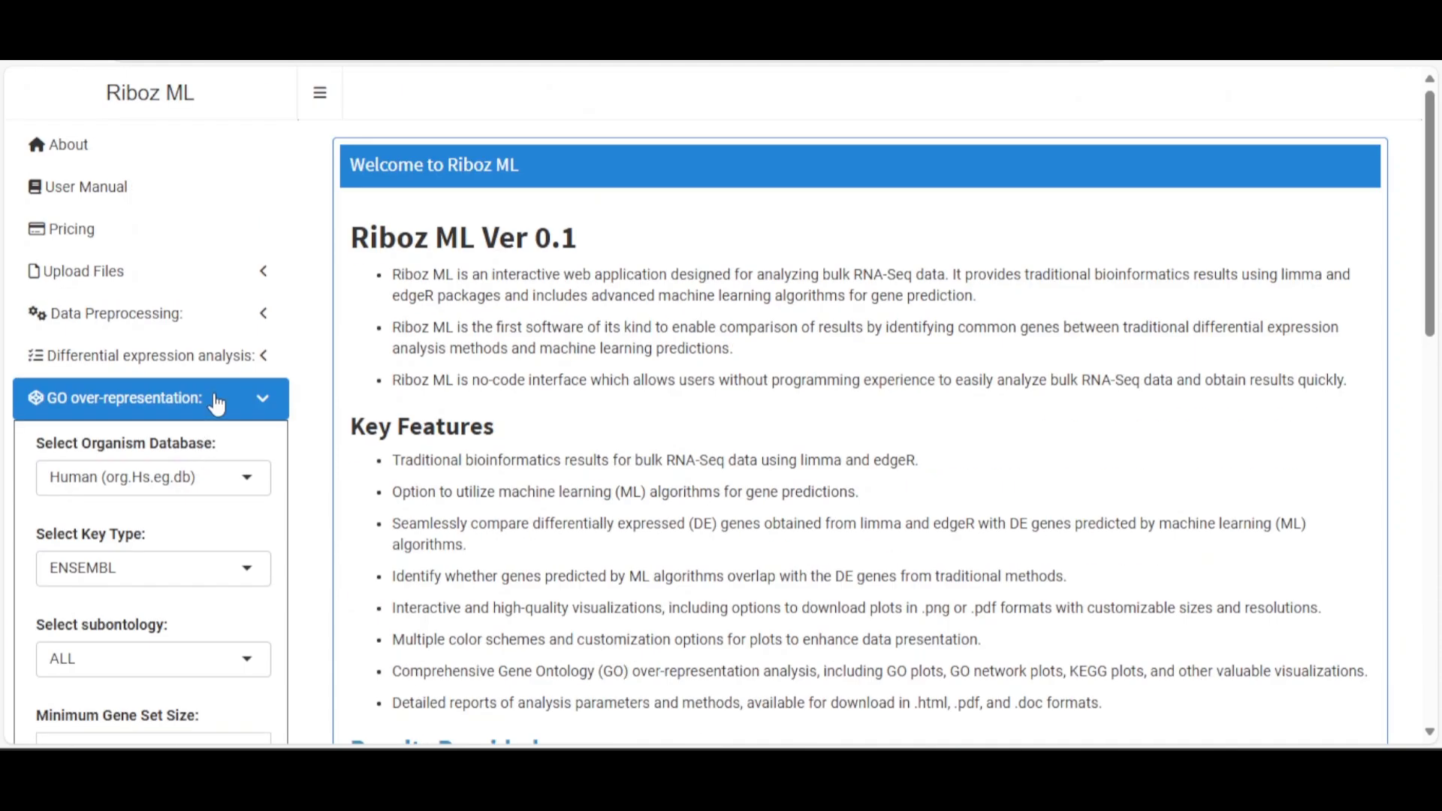
click(215, 399)
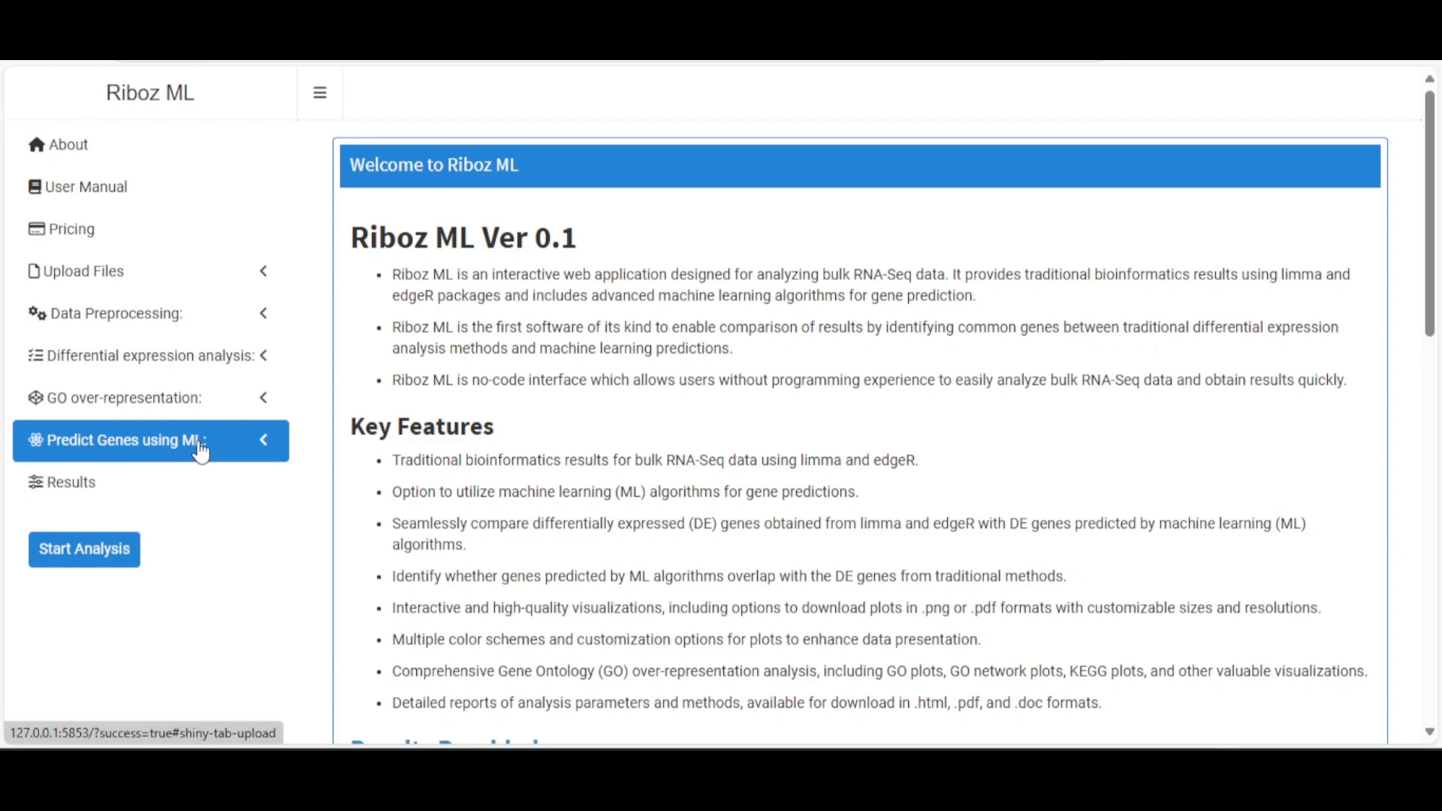
Enable ML gene prediction, review its 0.8 split, repeatedcv and four chosen models, then fold it away
click(201, 457)
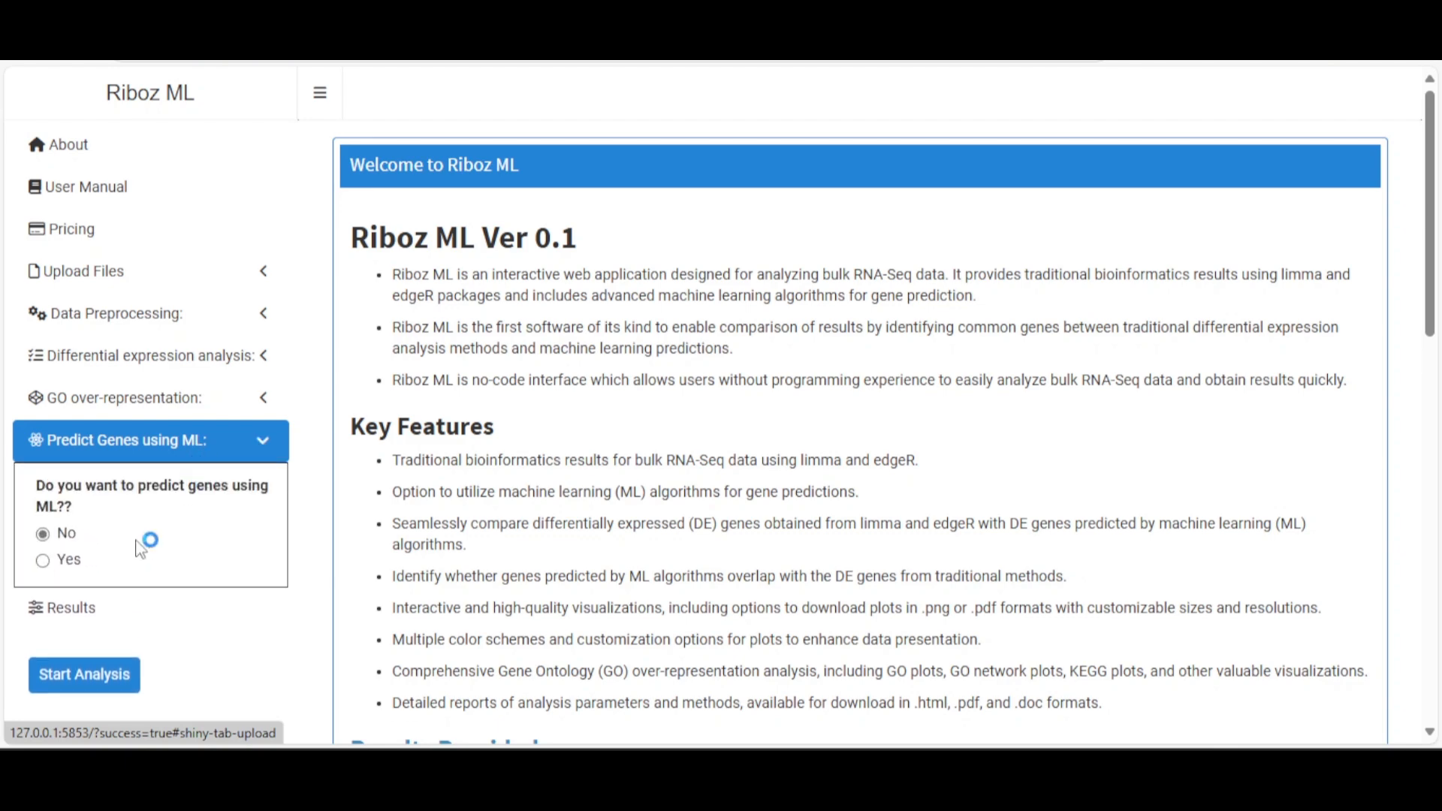
click(52, 565)
scroll(60, 563, down, 5)
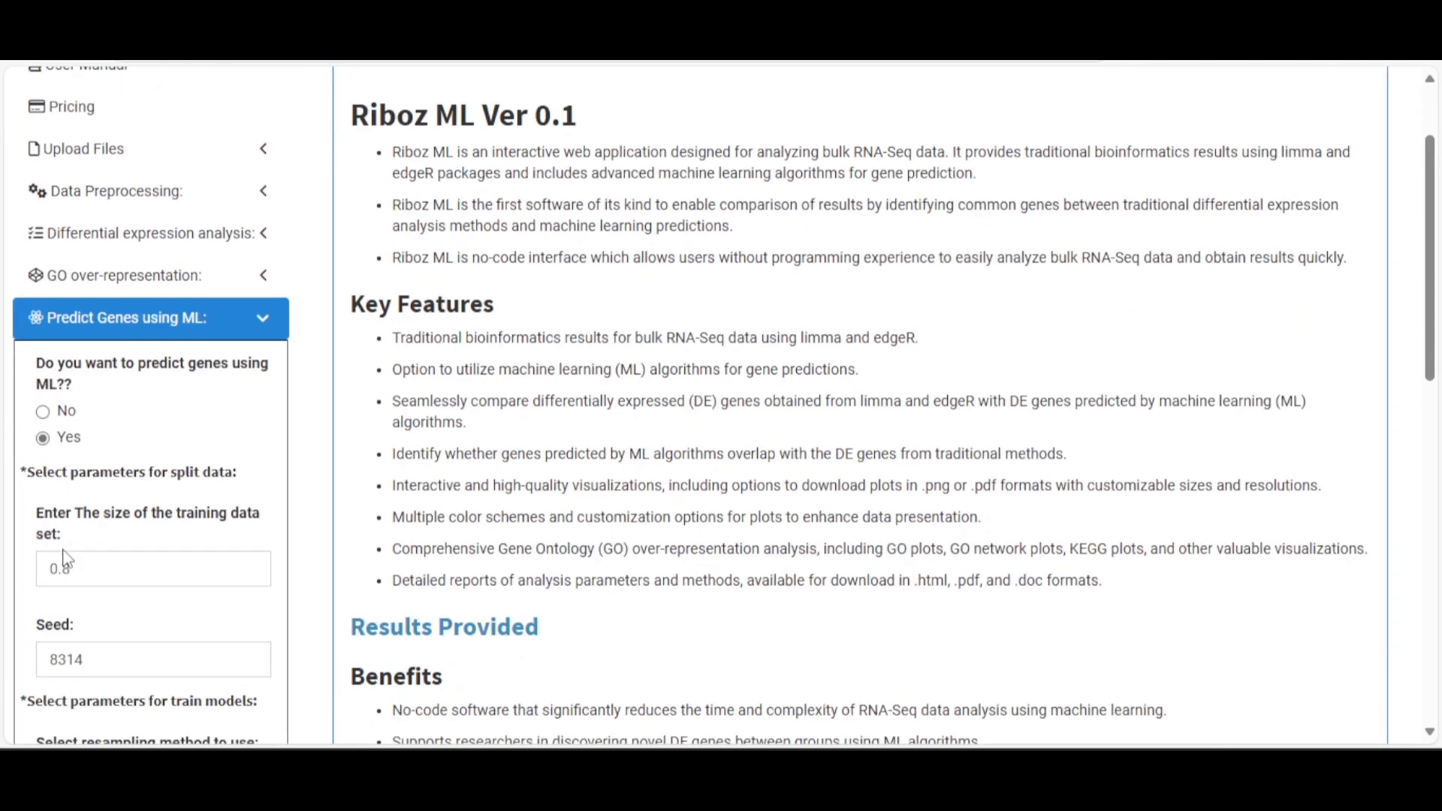
scroll(132, 544, down, 2)
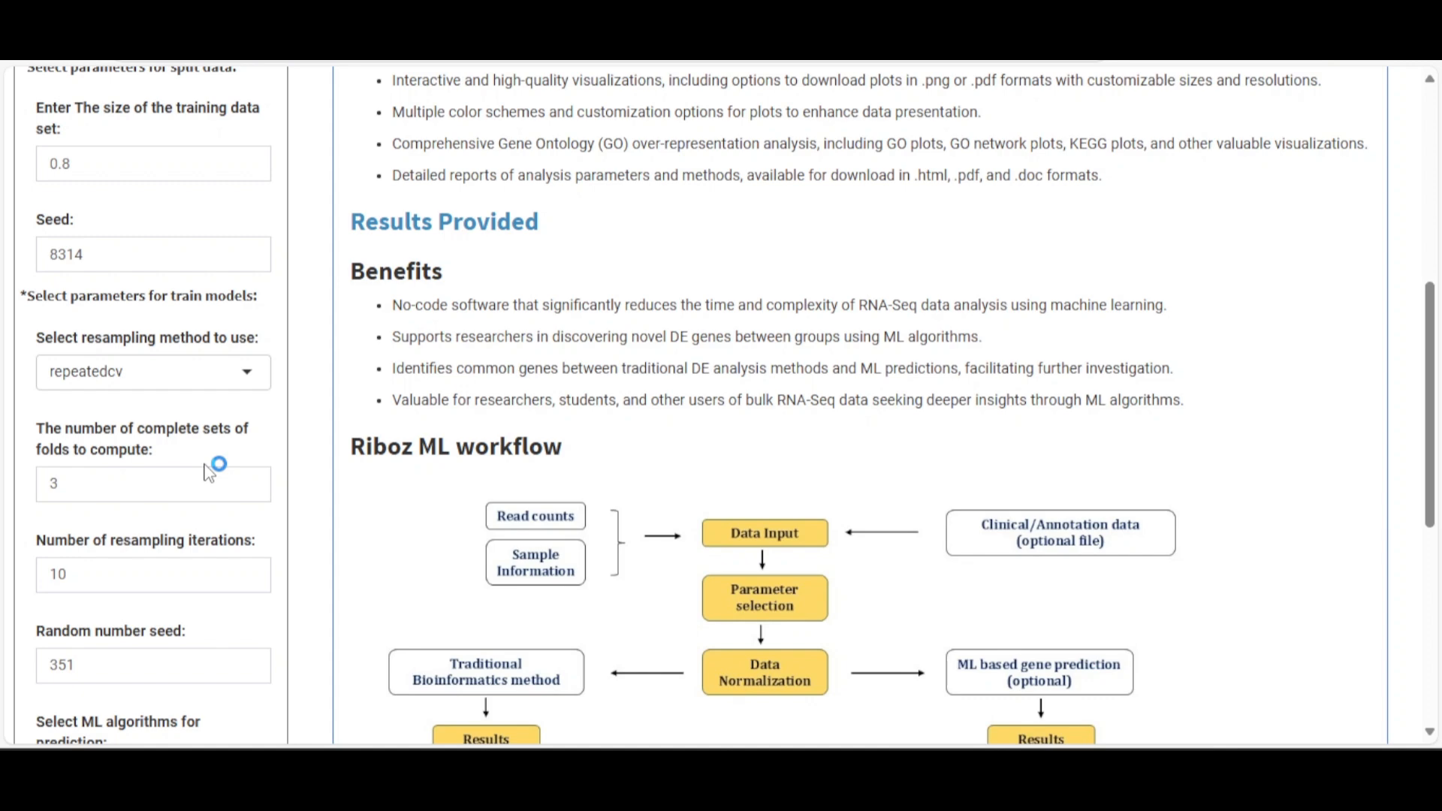
scroll(173, 359, down, 3)
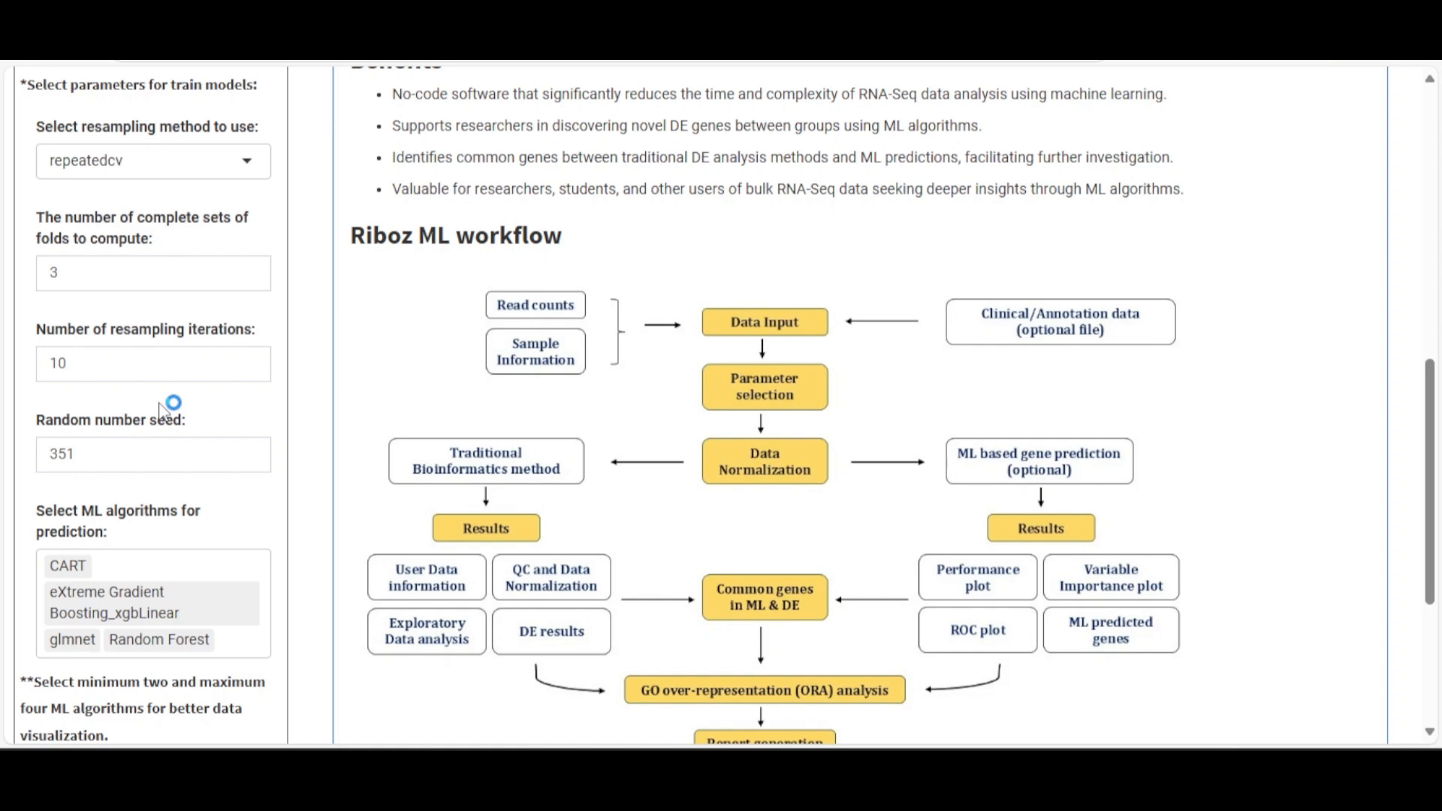
scroll(163, 411, down, 3)
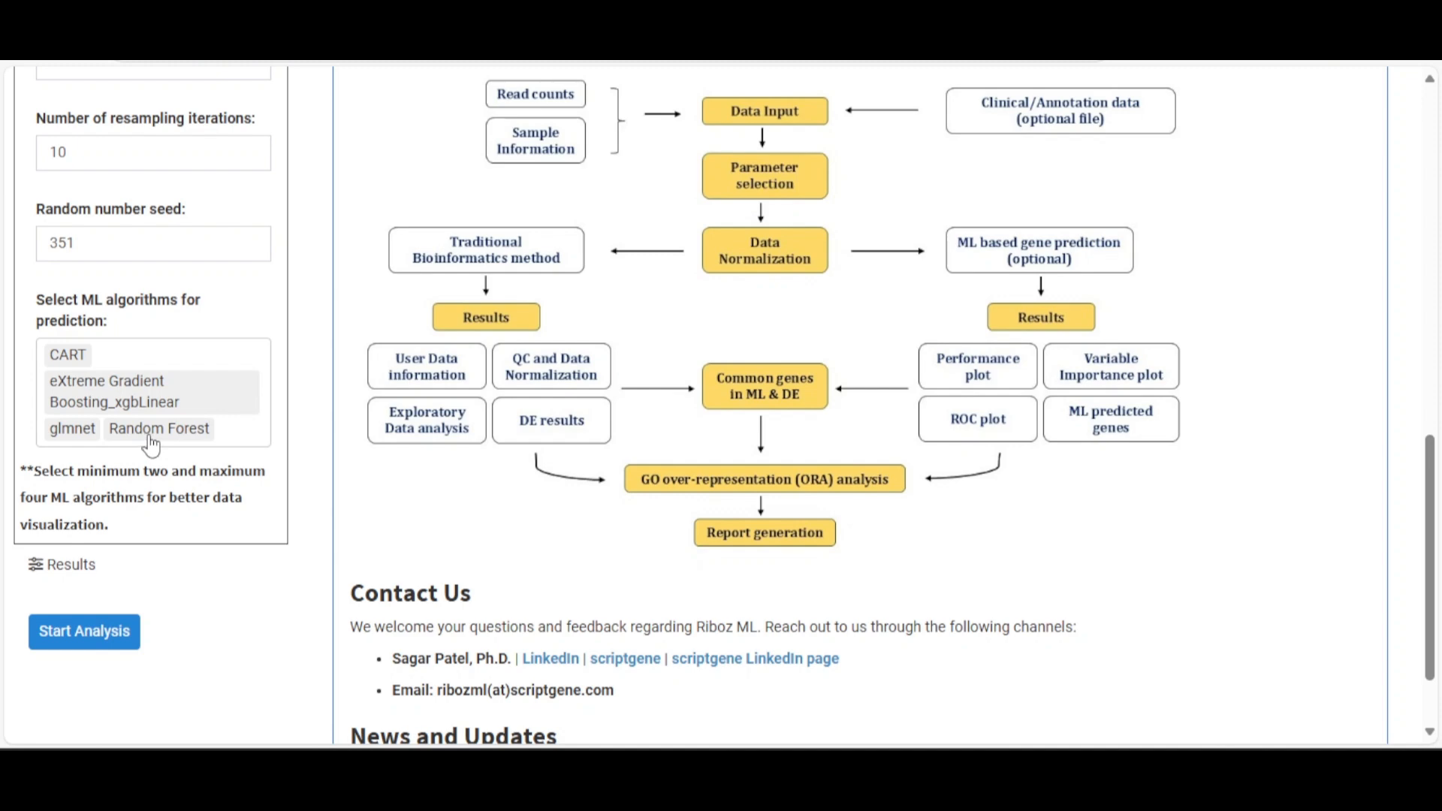
scroll(150, 444, up, 10)
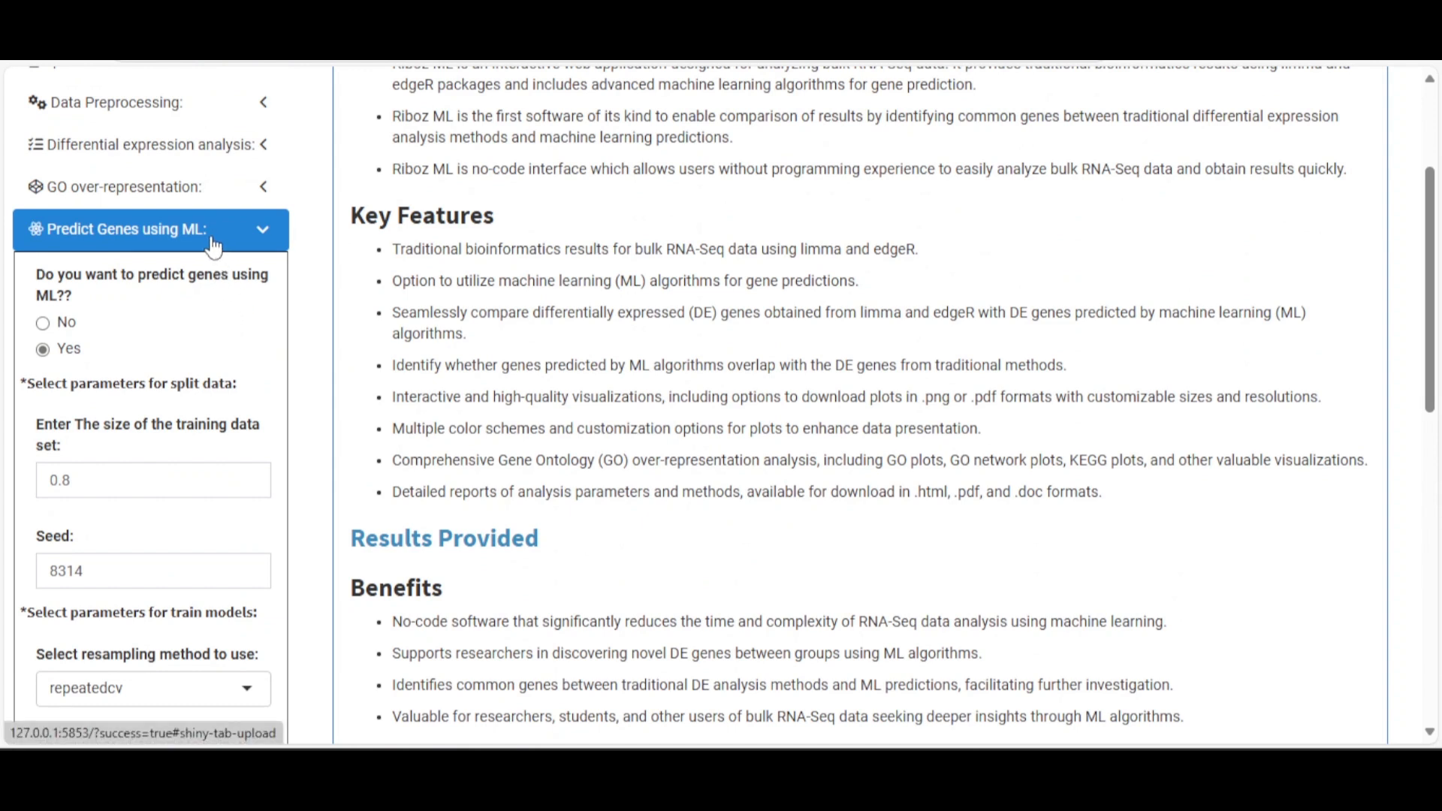
click(213, 245)
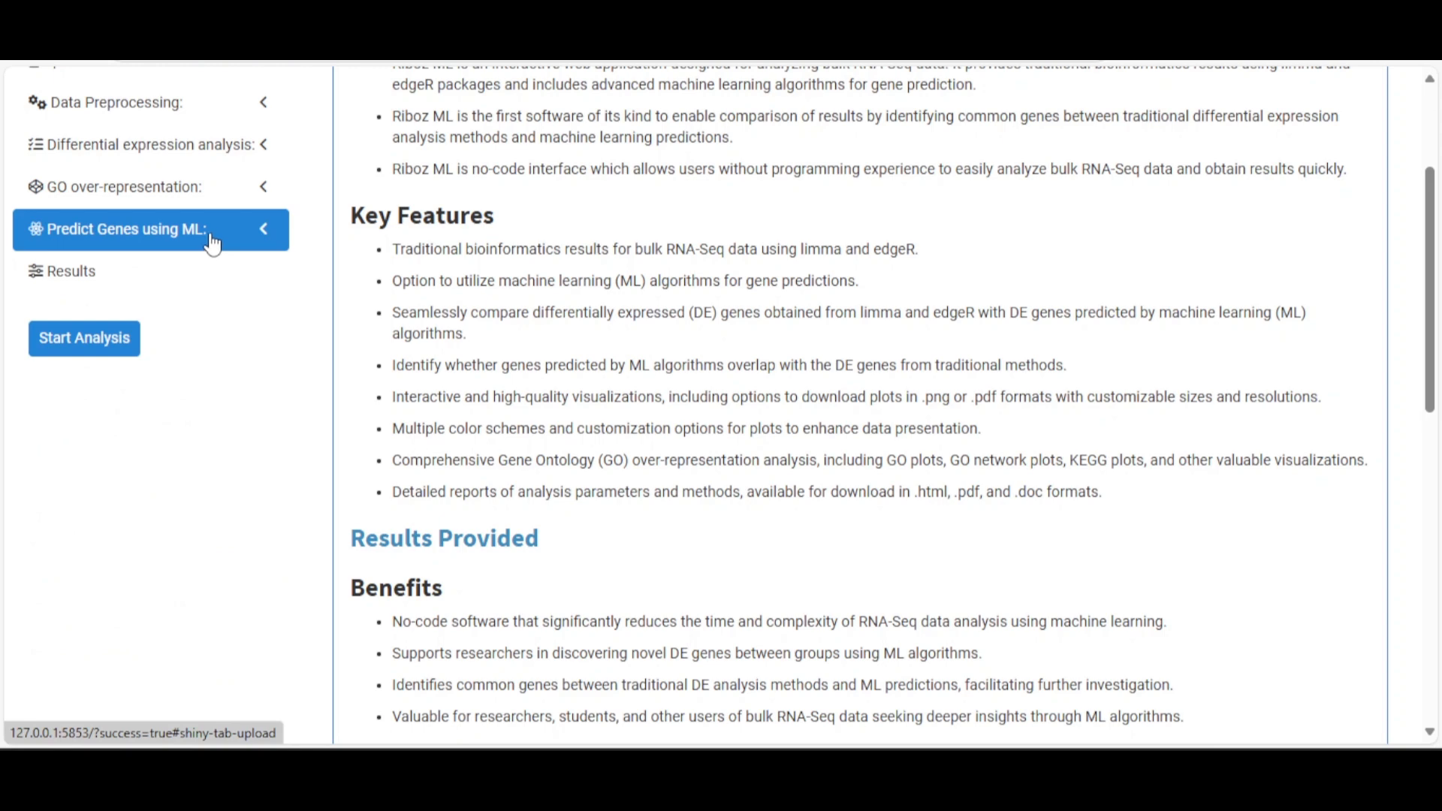
scroll(210, 322, up, 3)
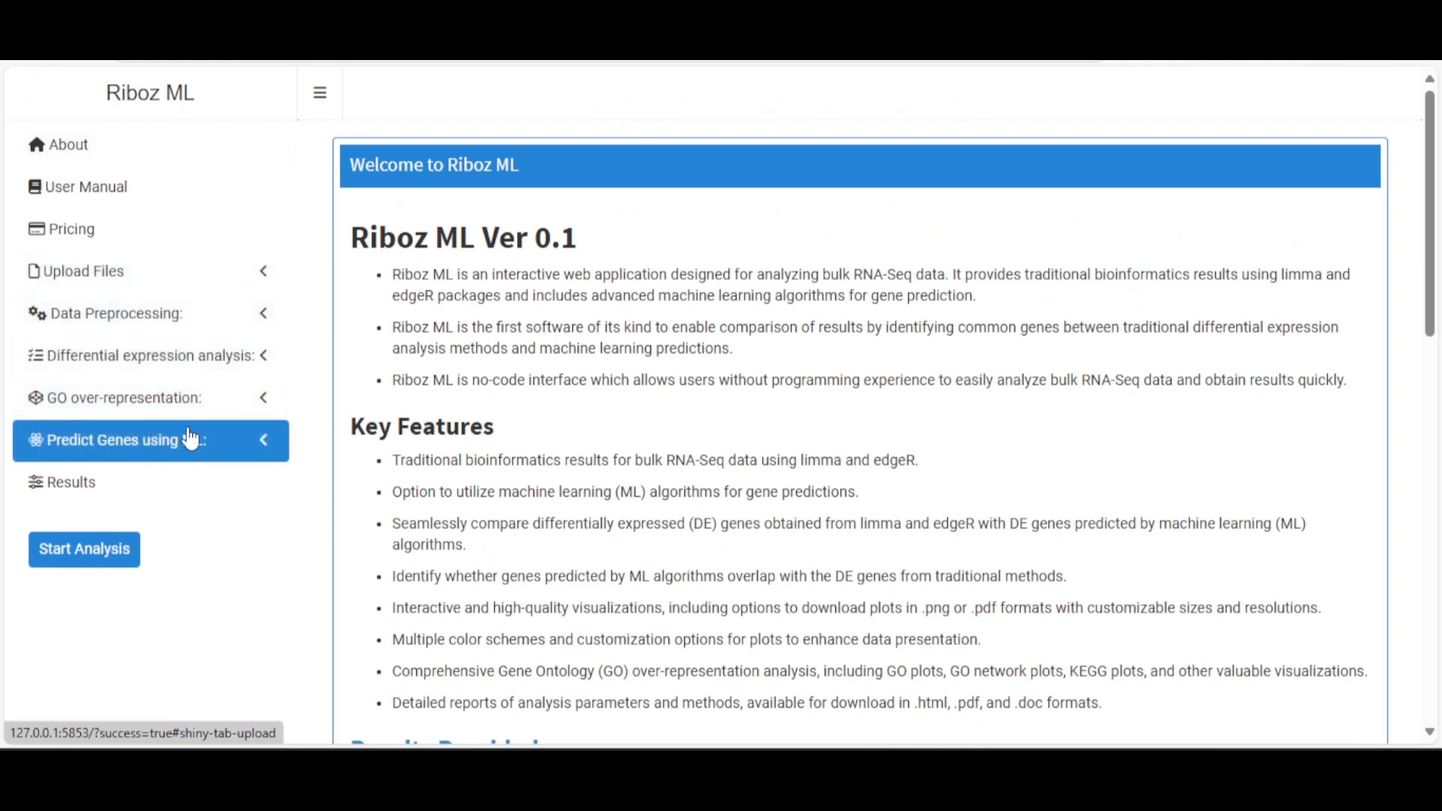
Start the analysis and browse the resulting Raw Read Counts Data table
click(80, 562)
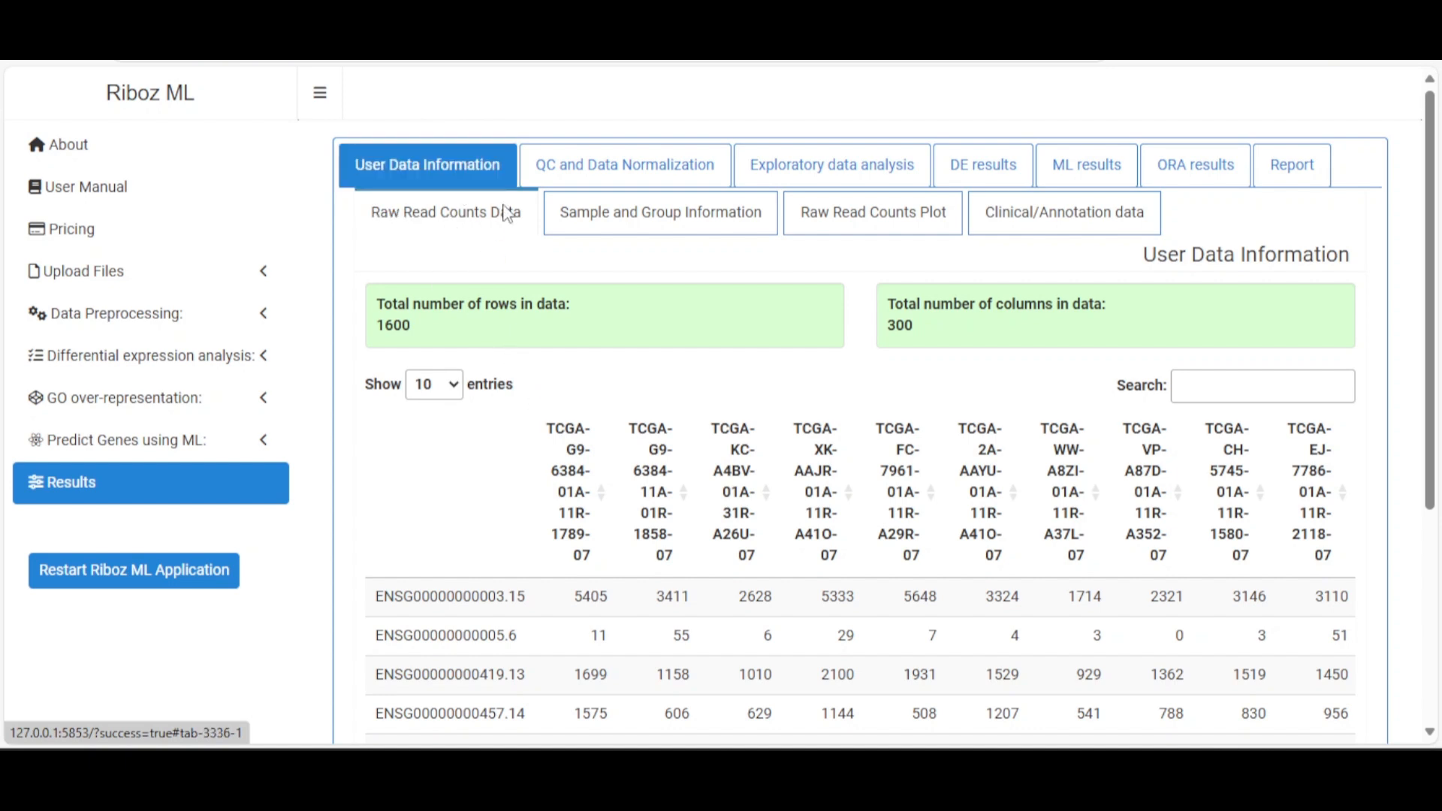
scroll(675, 433, down, 5)
scroll(679, 434, up, 4)
scroll(677, 432, down, 3)
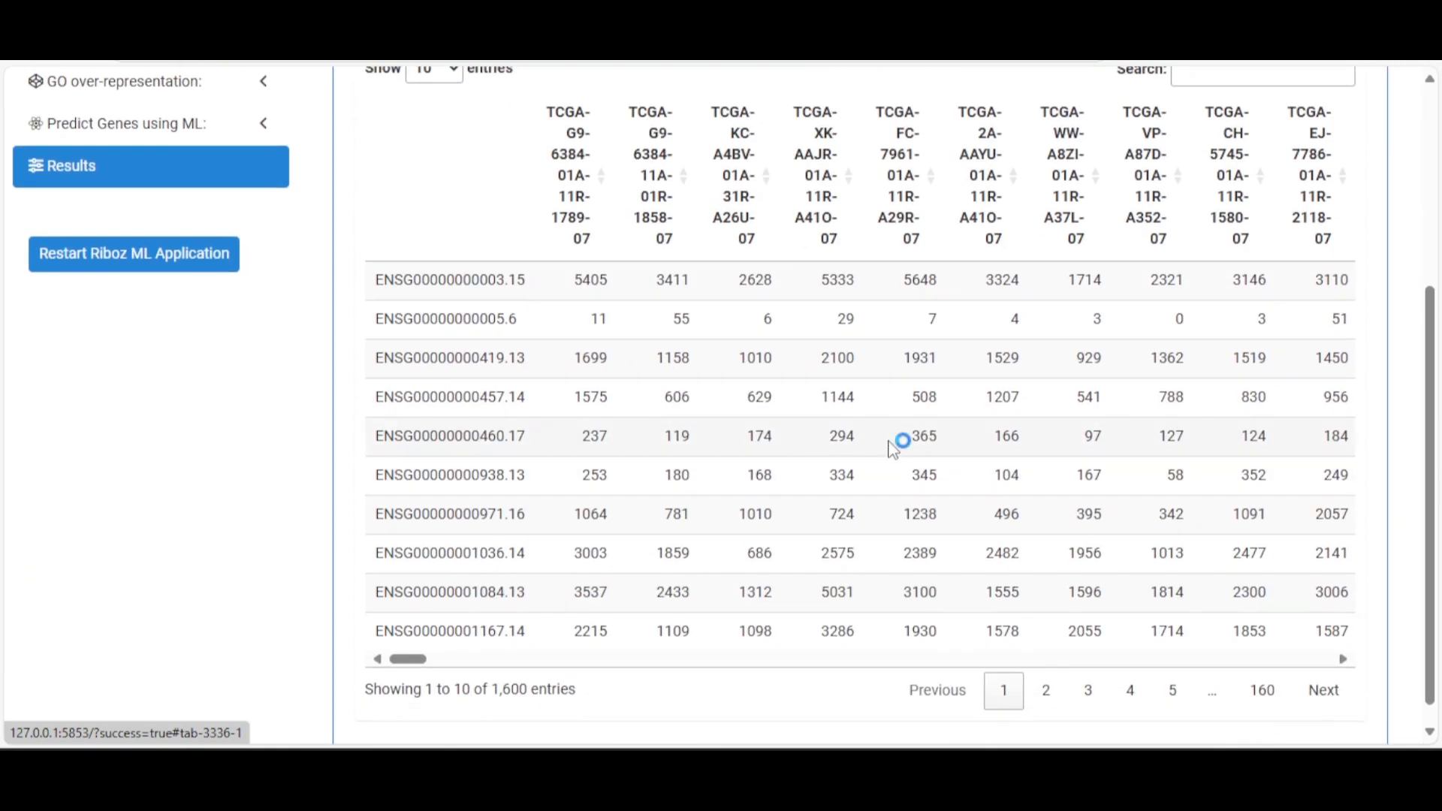
scroll(897, 445, up, 3)
click(426, 220)
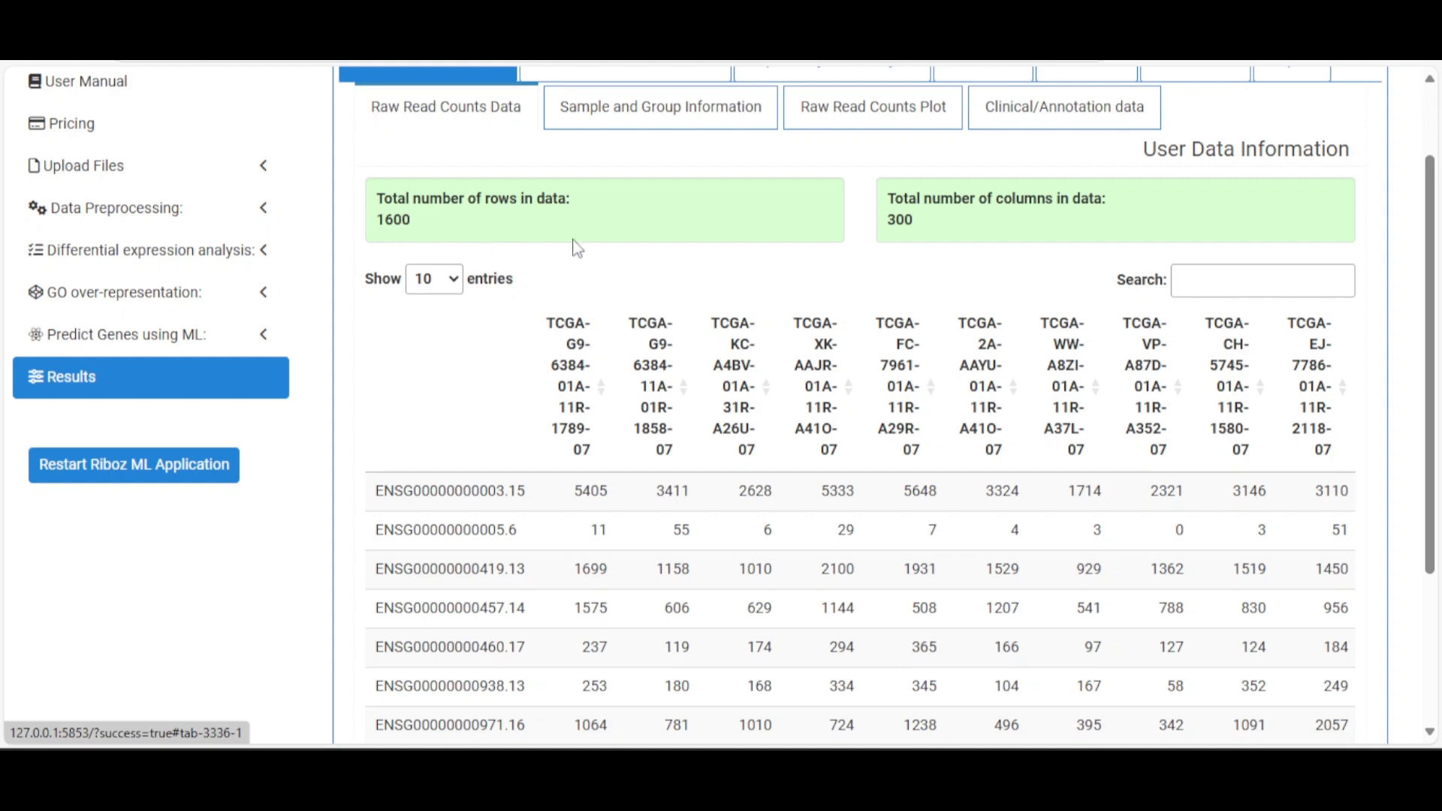
click(906, 220)
scroll(871, 480, down, 3)
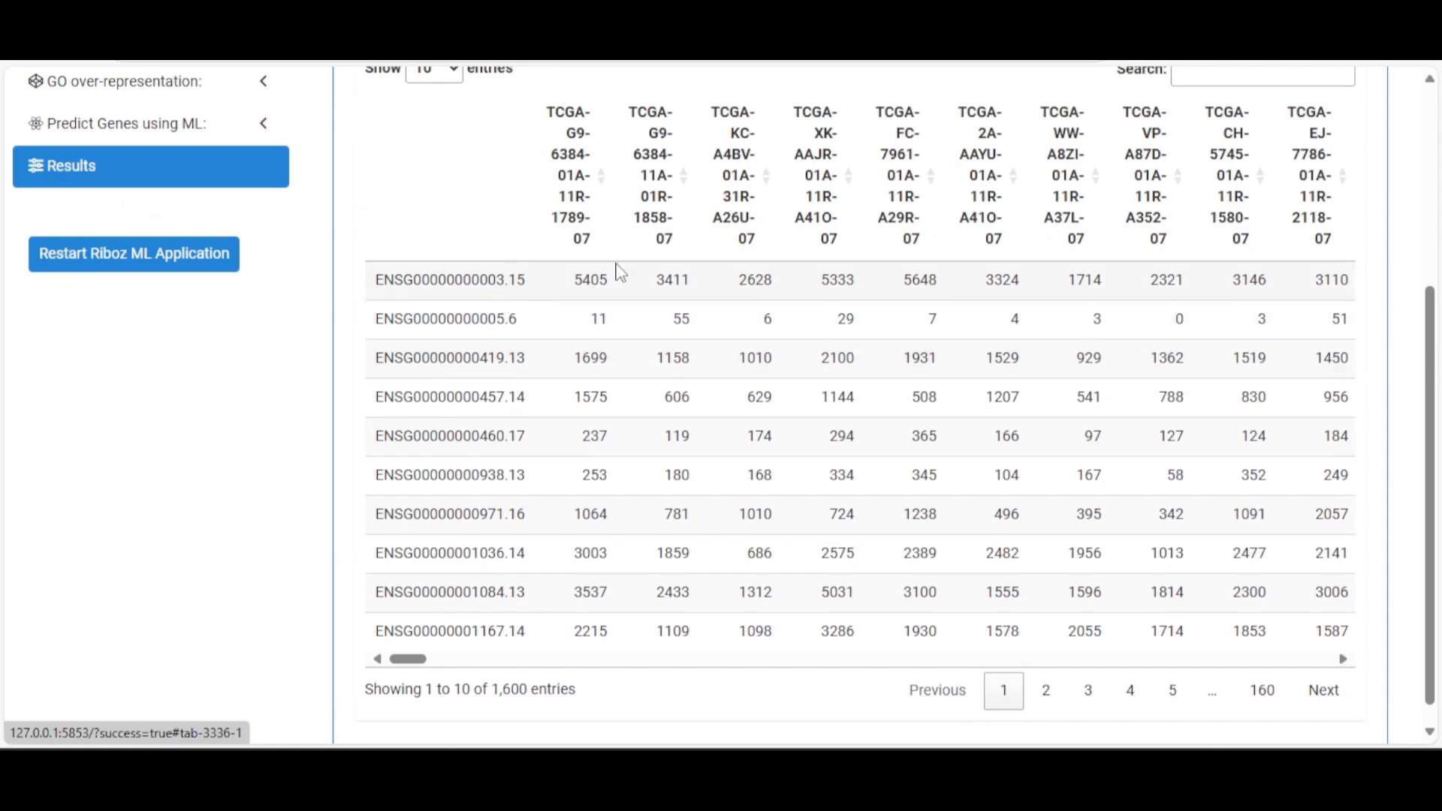
scroll(605, 235, up, 5)
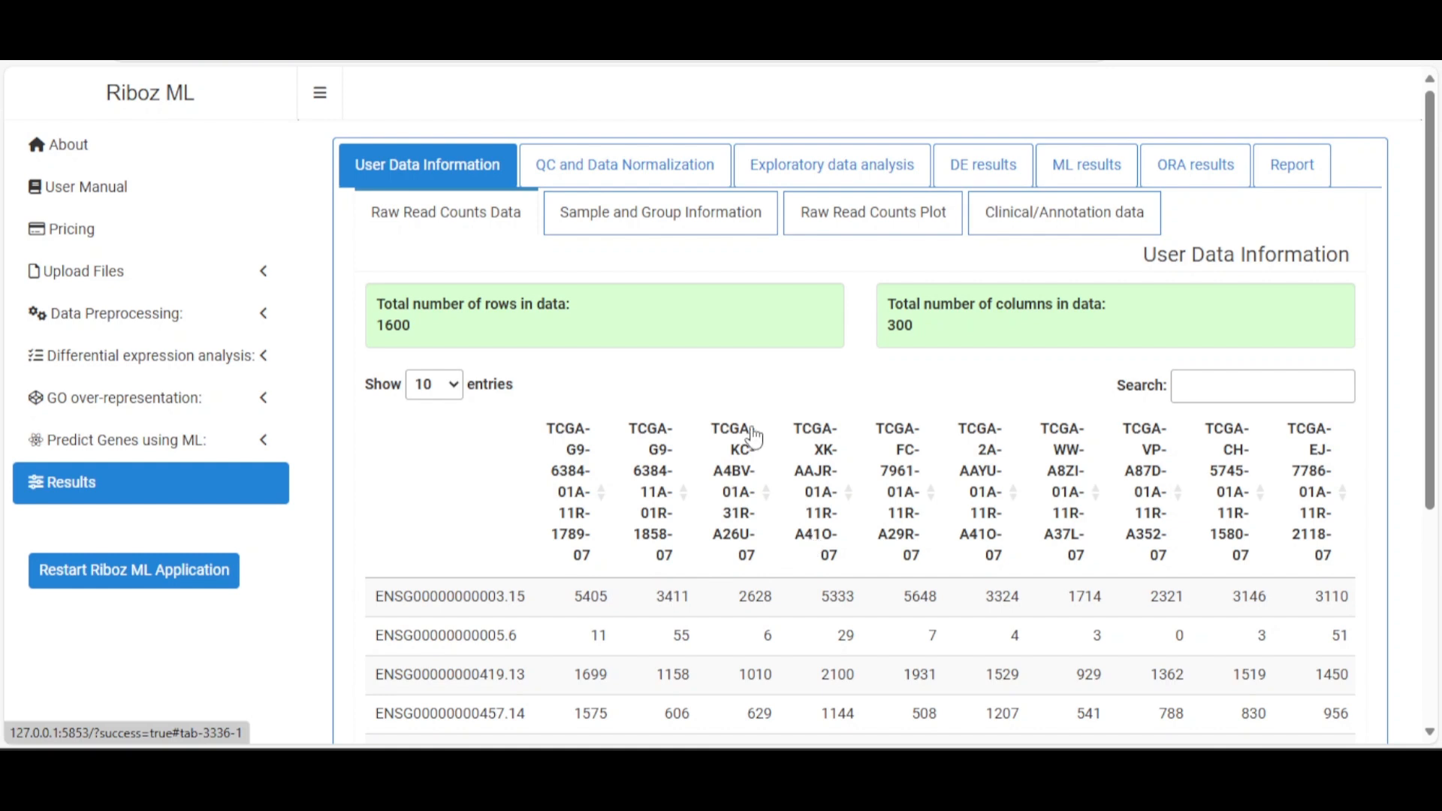
View the Sample and Group Information table listing 300 samples with their group types
click(680, 228)
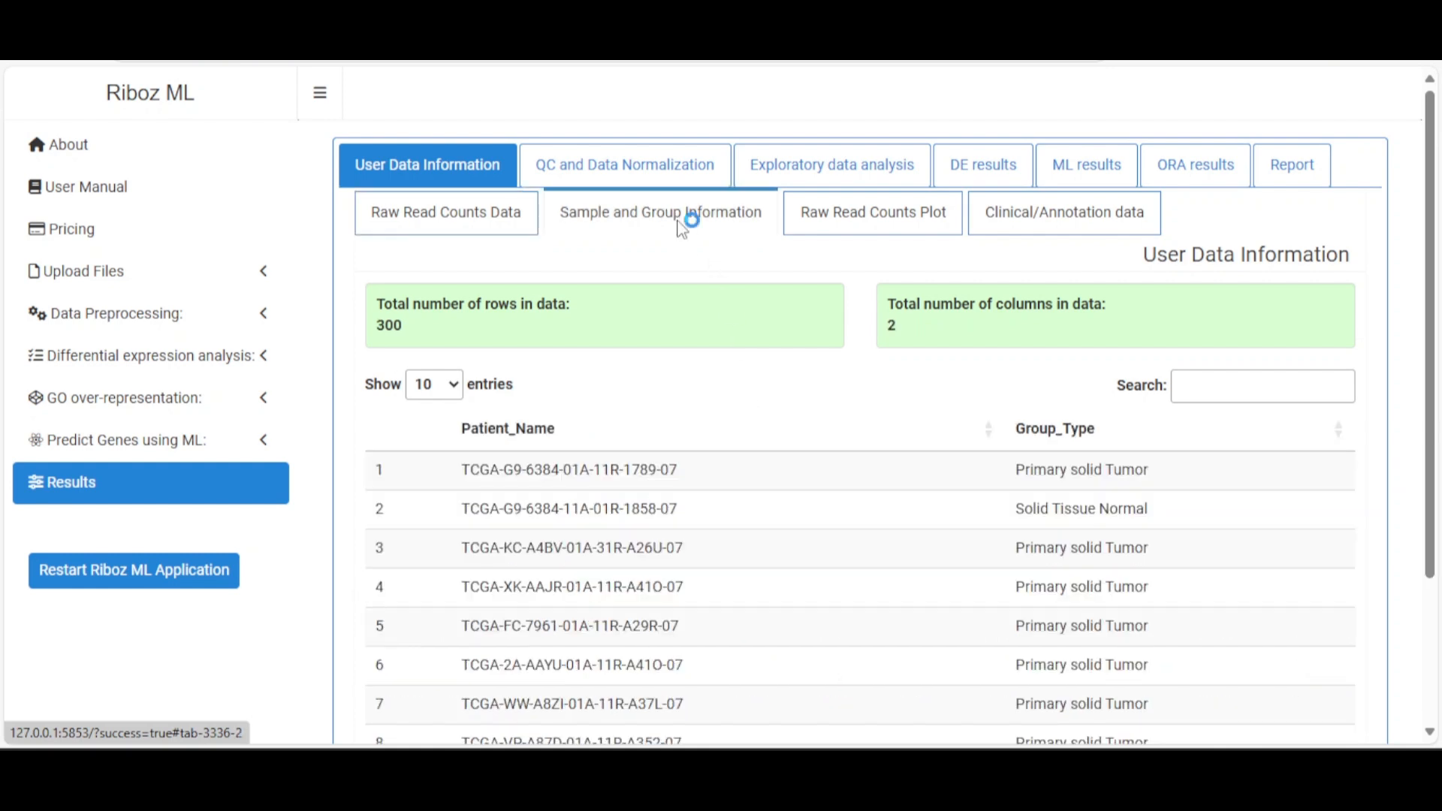
scroll(849, 428, down, 3)
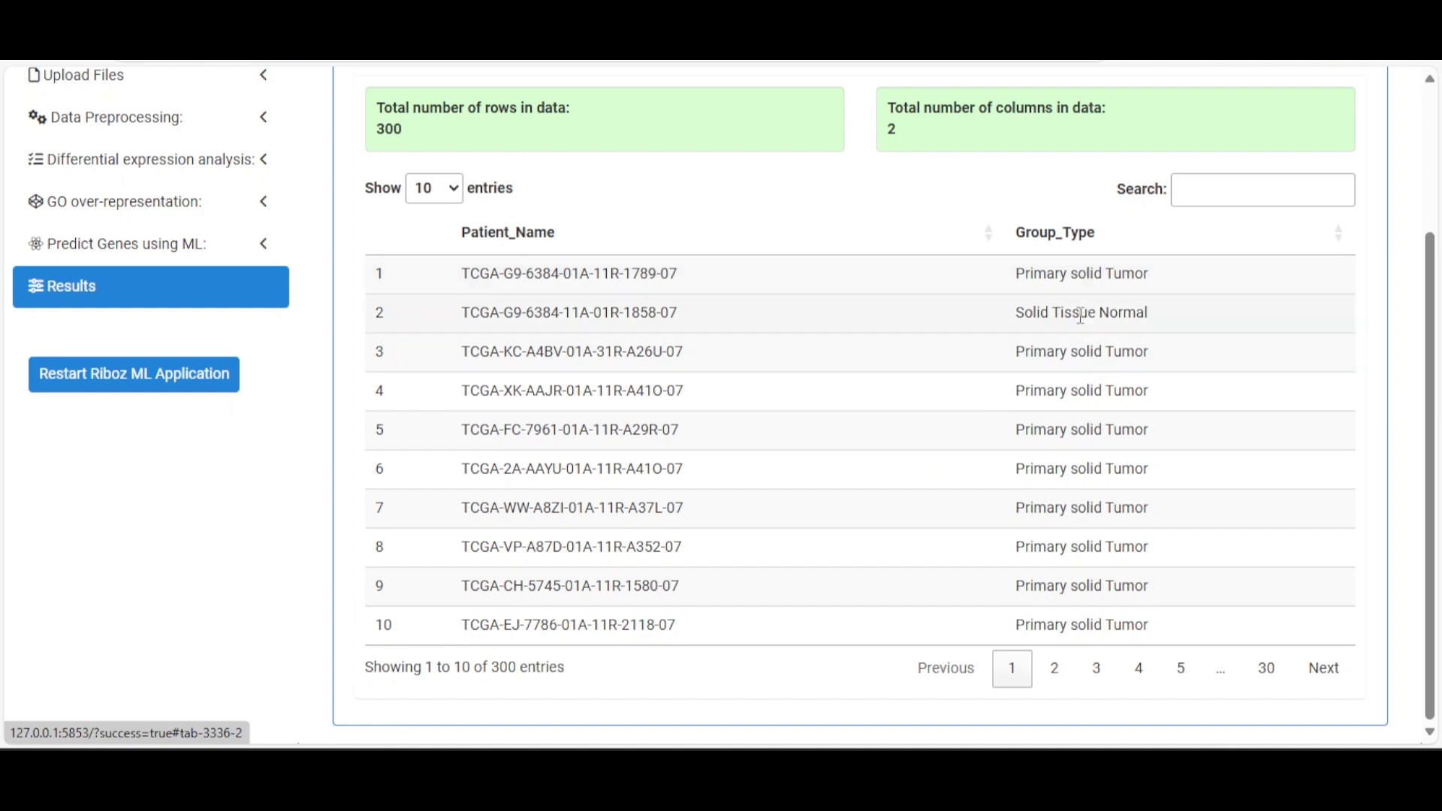
scroll(1087, 315, up, 3)
Show the Raw Read Counts Plot and inspect the log2 boxplot of samples 1–10 by tumour versus normal
click(873, 225)
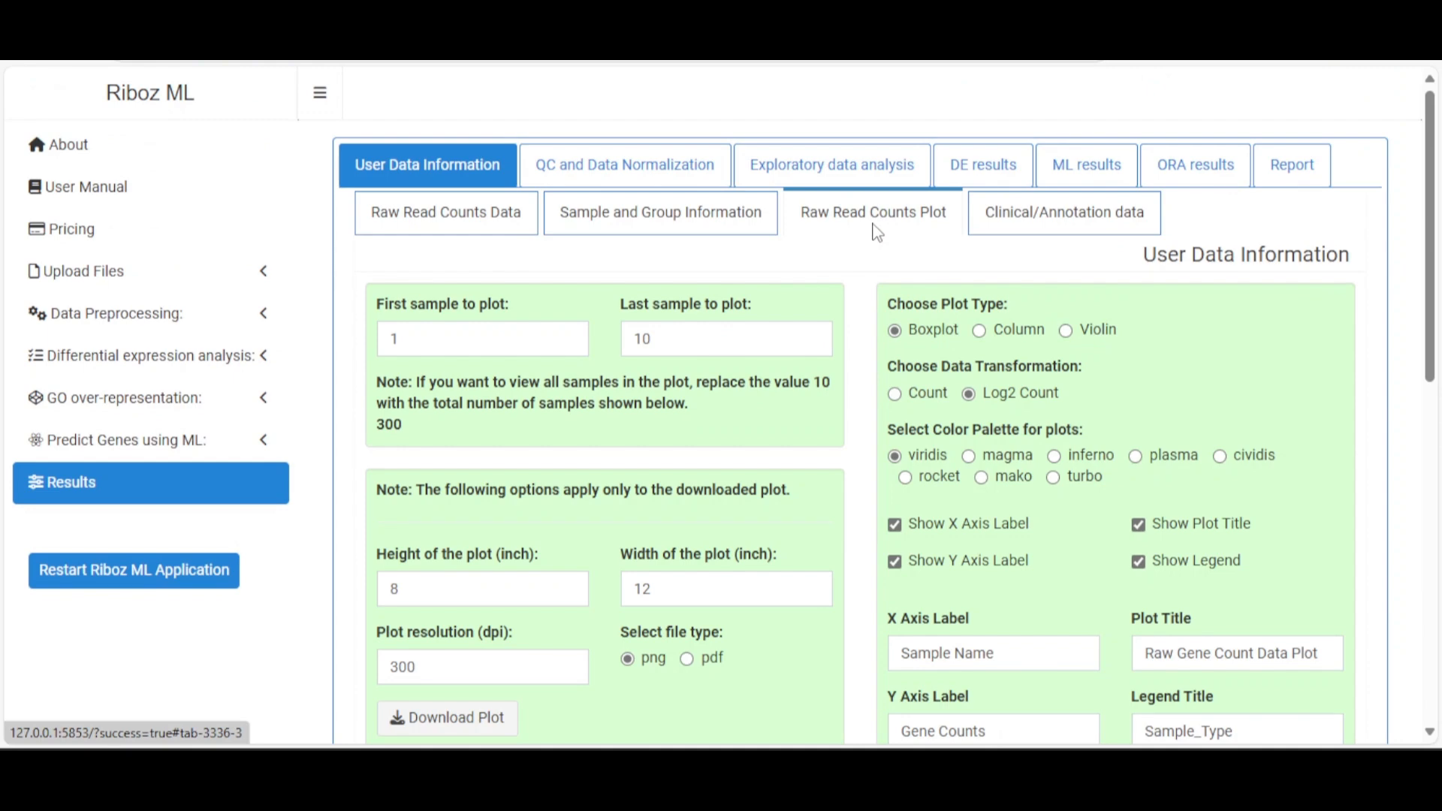
scroll(785, 434, down, 1)
scroll(786, 433, down, 8)
scroll(788, 428, down, 2)
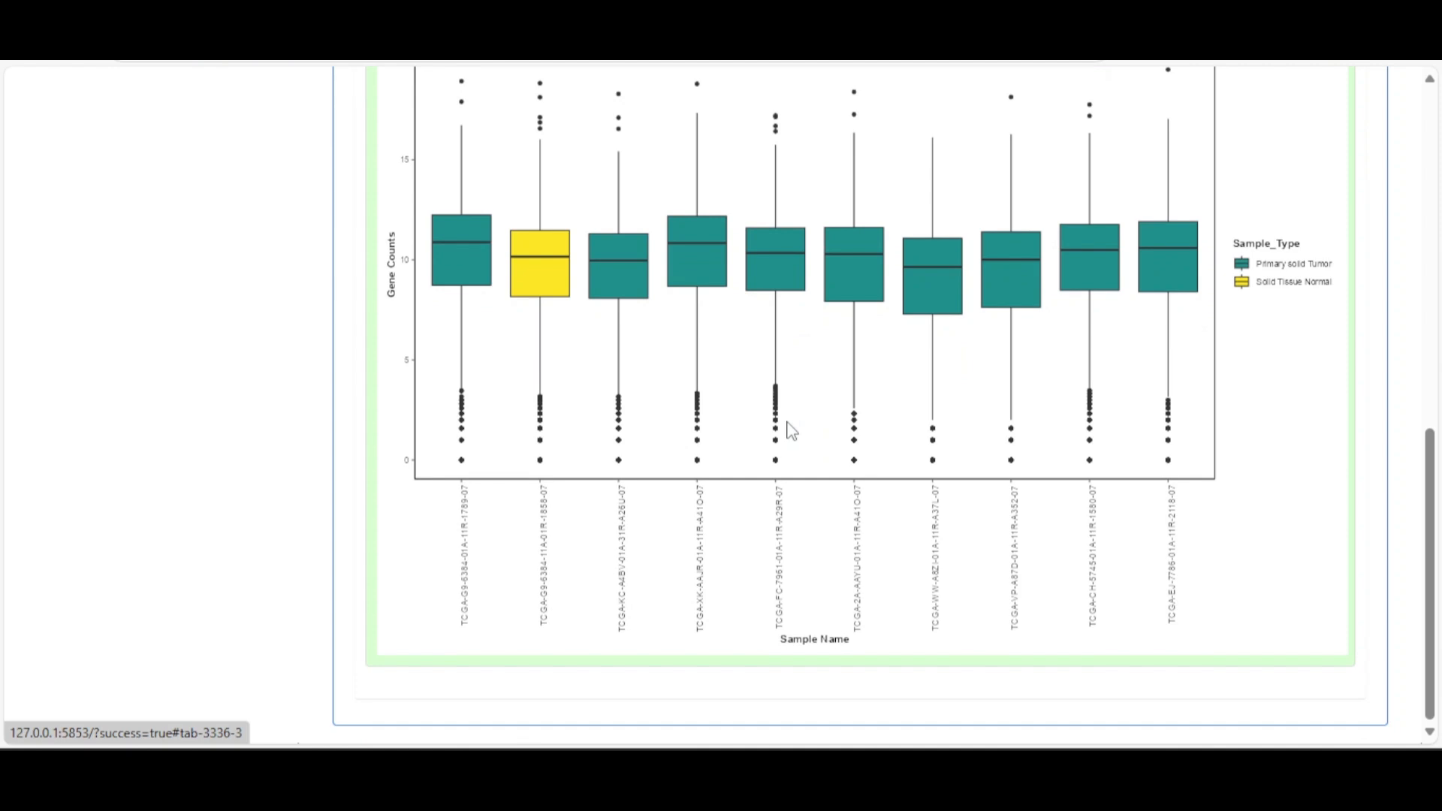
scroll(788, 428, up, 10)
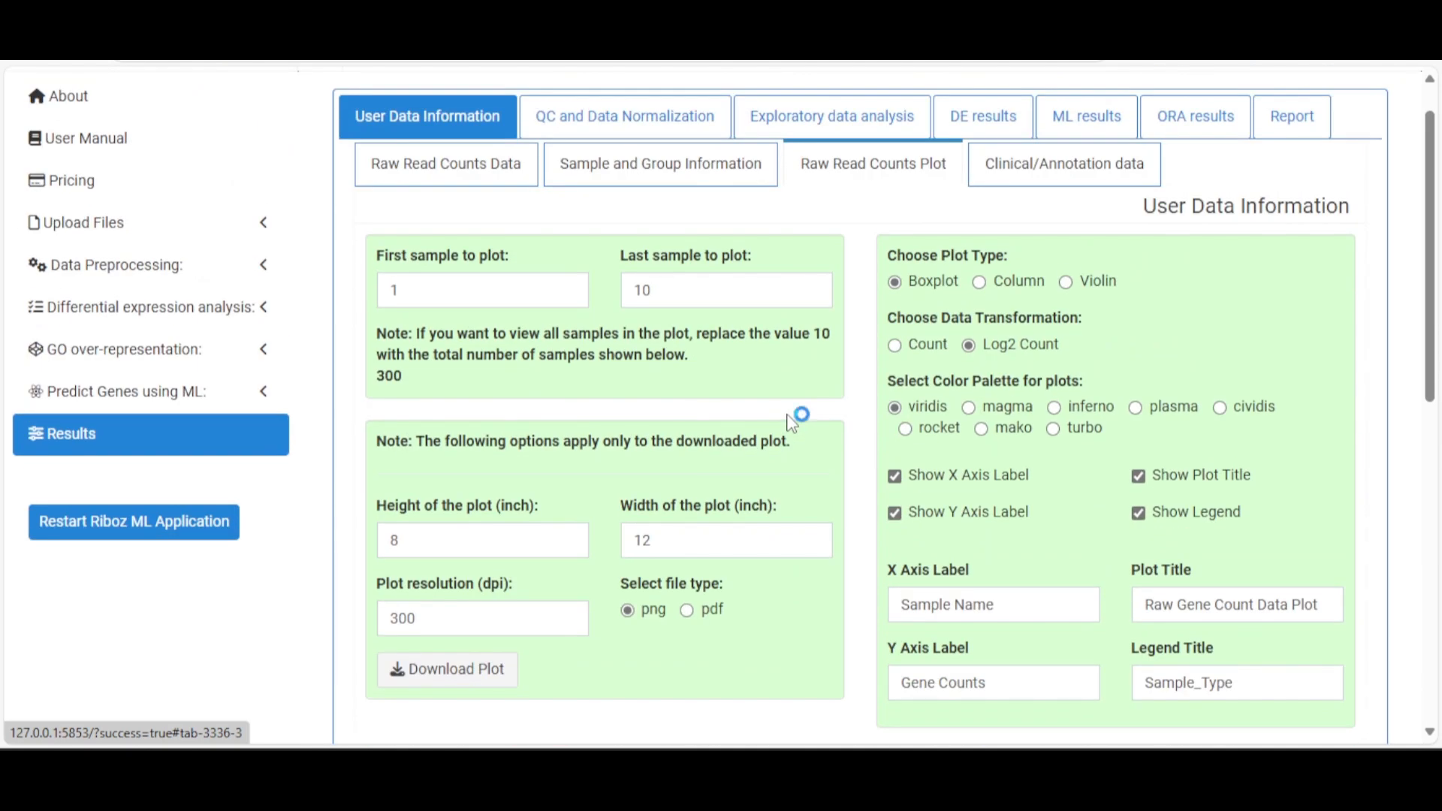
scroll(793, 424, down, 8)
scroll(790, 420, up, 7)
scroll(788, 420, down, 7)
scroll(789, 421, up, 5)
scroll(790, 424, down, 4)
scroll(792, 424, up, 4)
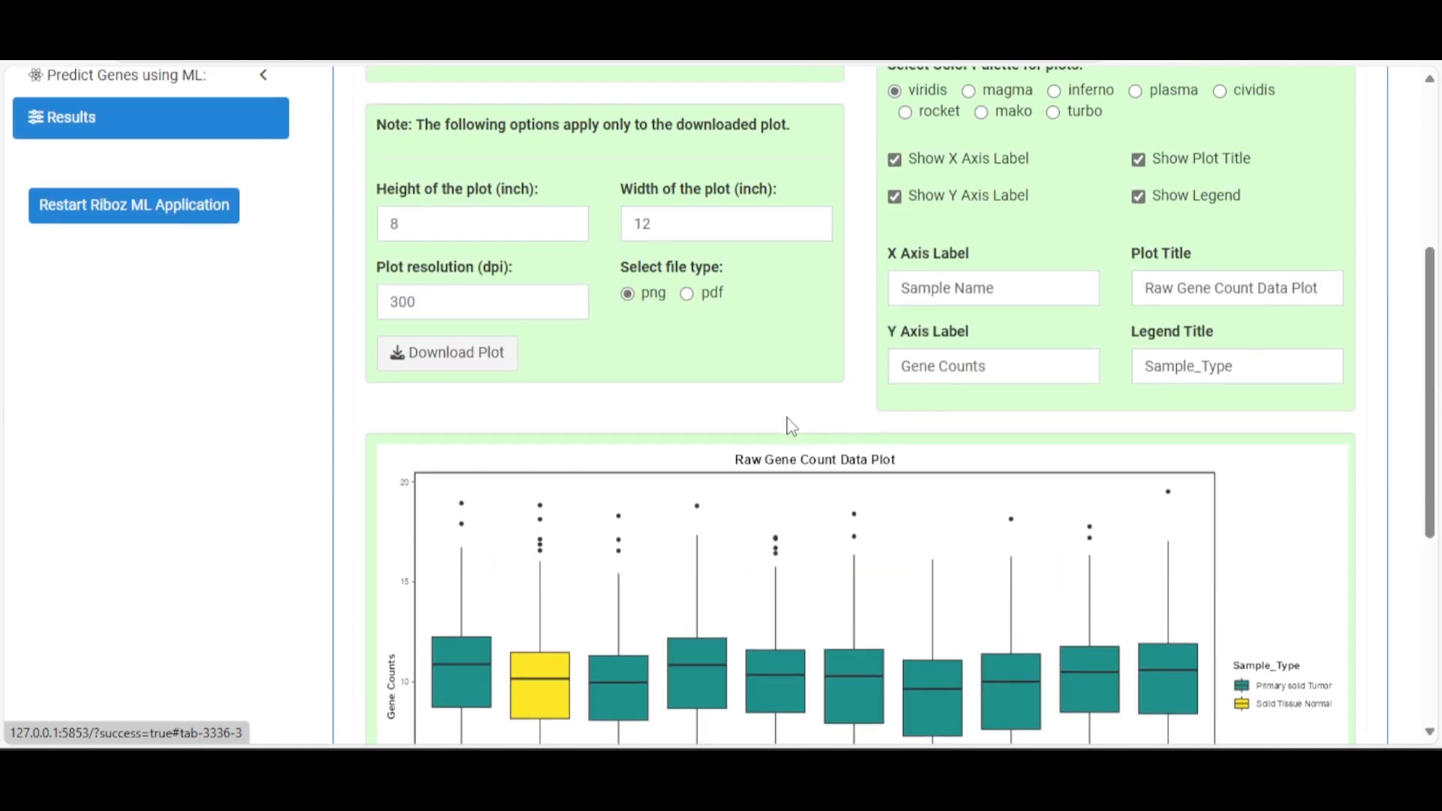
scroll(802, 434, up, 3)
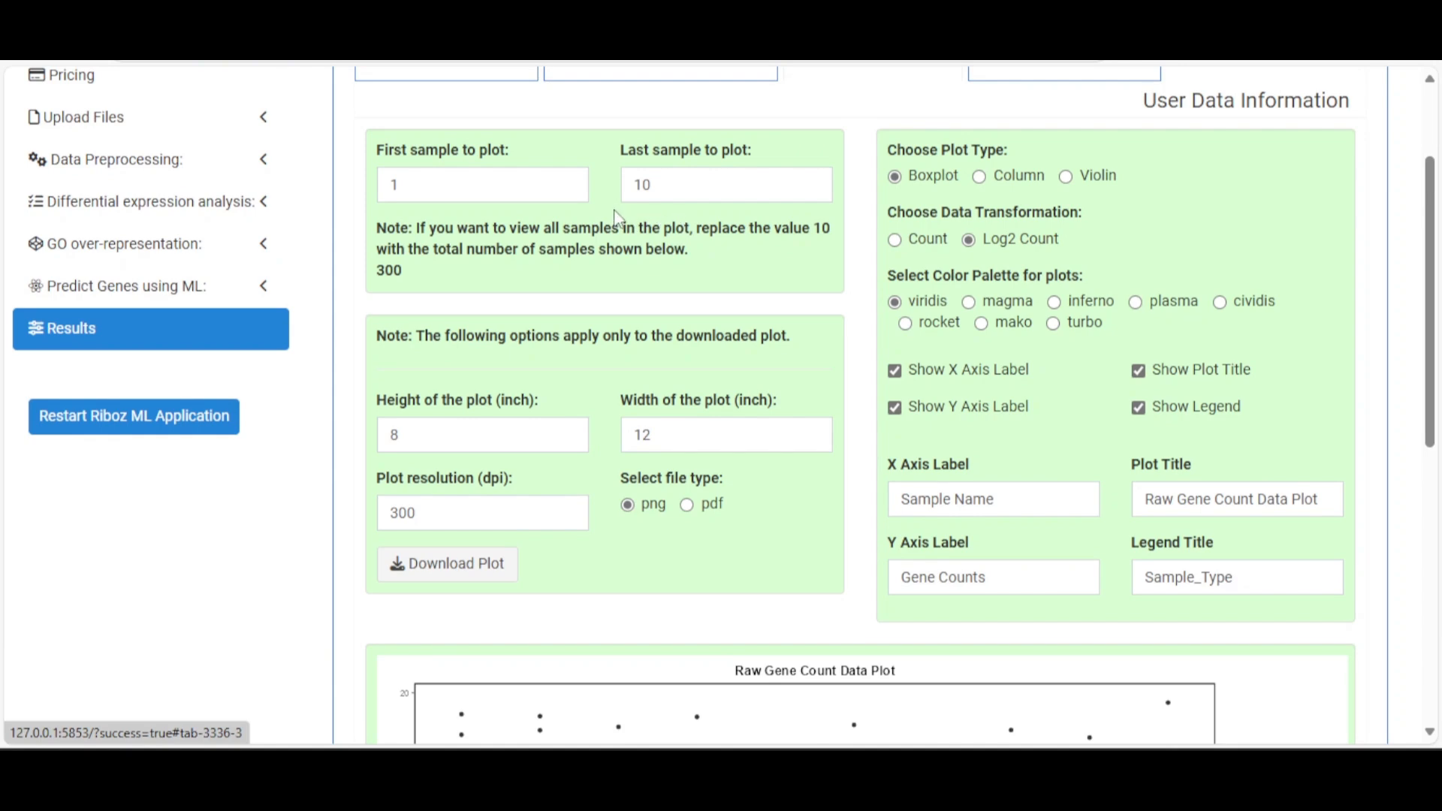
scroll(601, 229, down, 6)
scroll(644, 295, down, 3)
scroll(650, 321, up, 3)
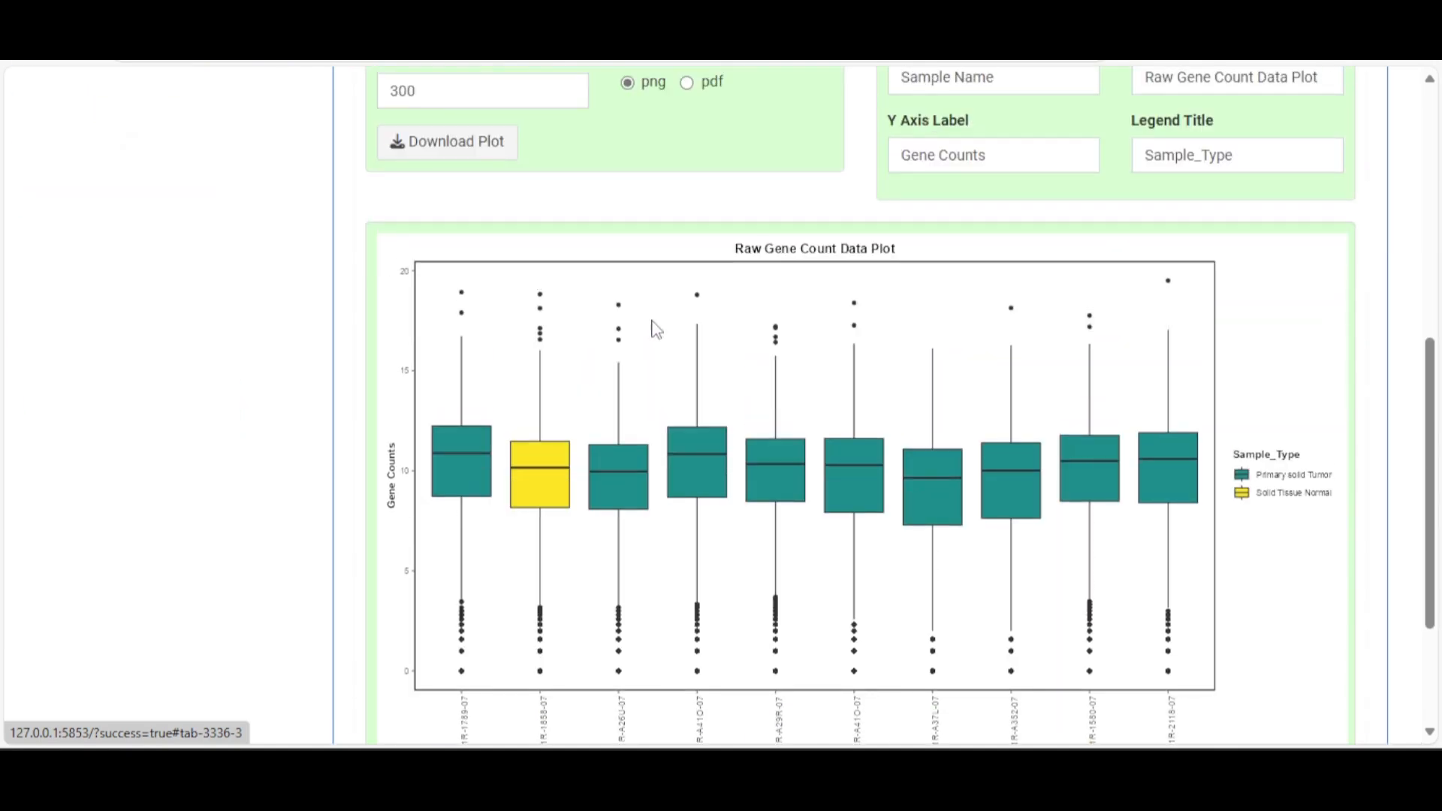
scroll(767, 530, down, 3)
scroll(907, 553, up, 7)
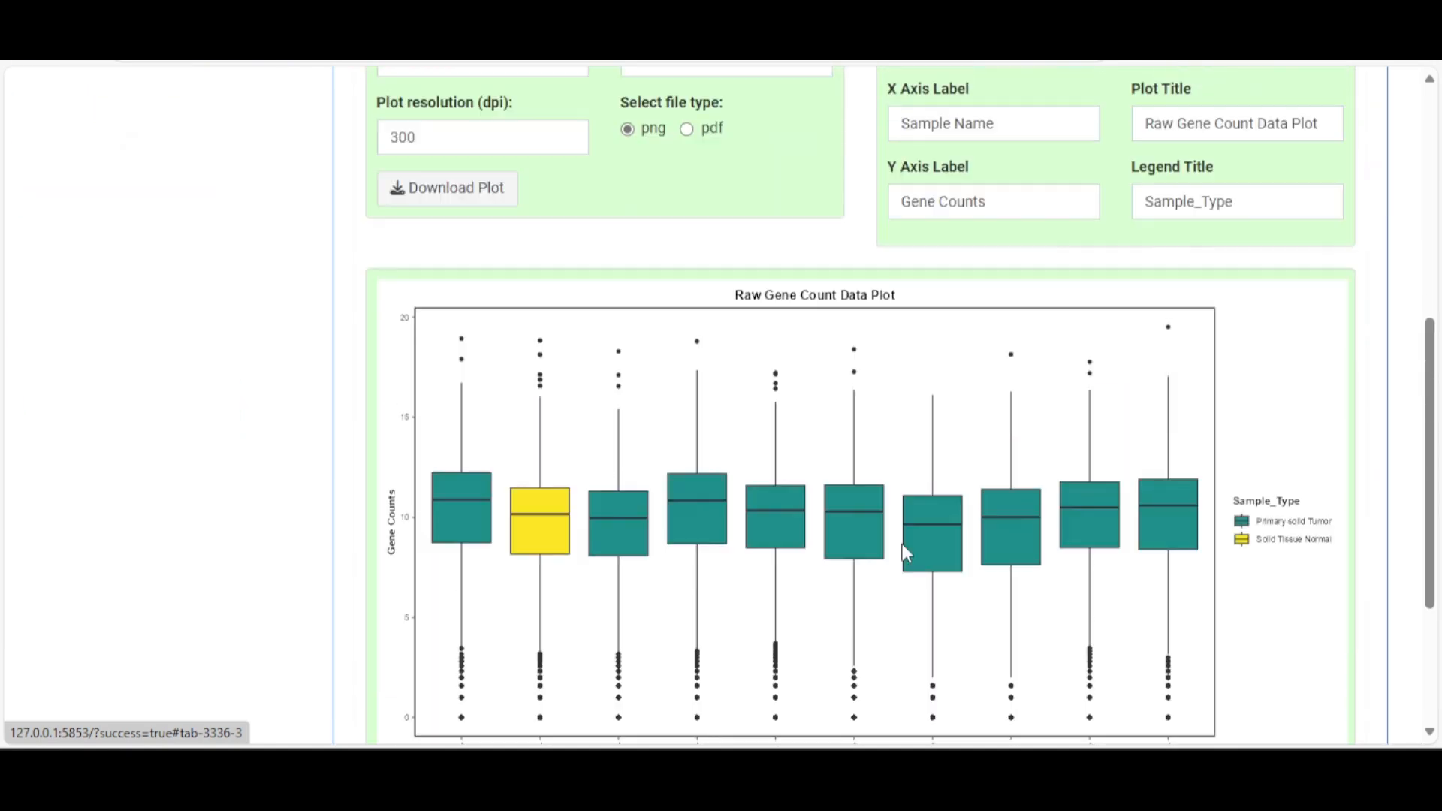
scroll(905, 552, up, 3)
Try a last-sample value of 30, then restore the sample range to 1–10
double_click(639, 290)
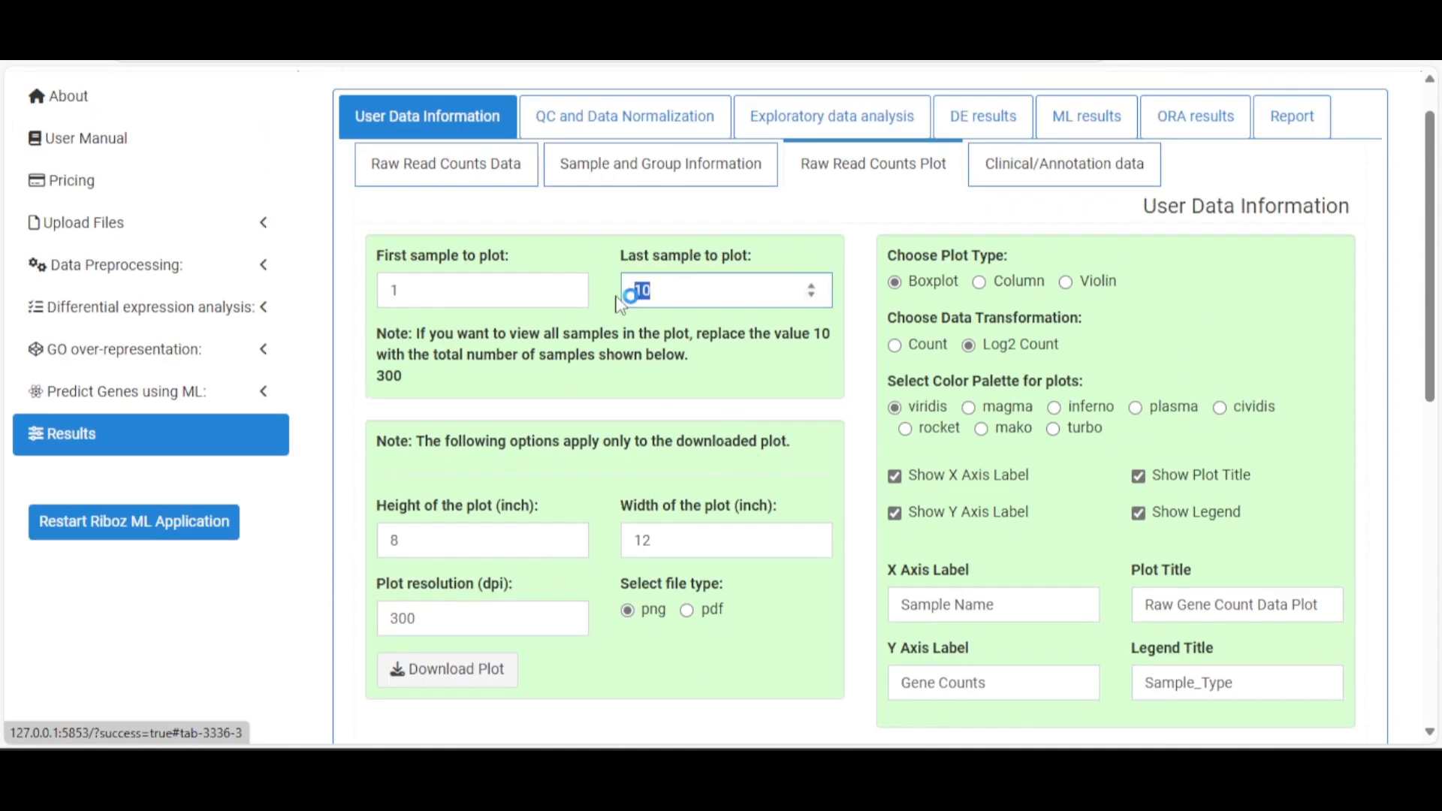
click(650, 365)
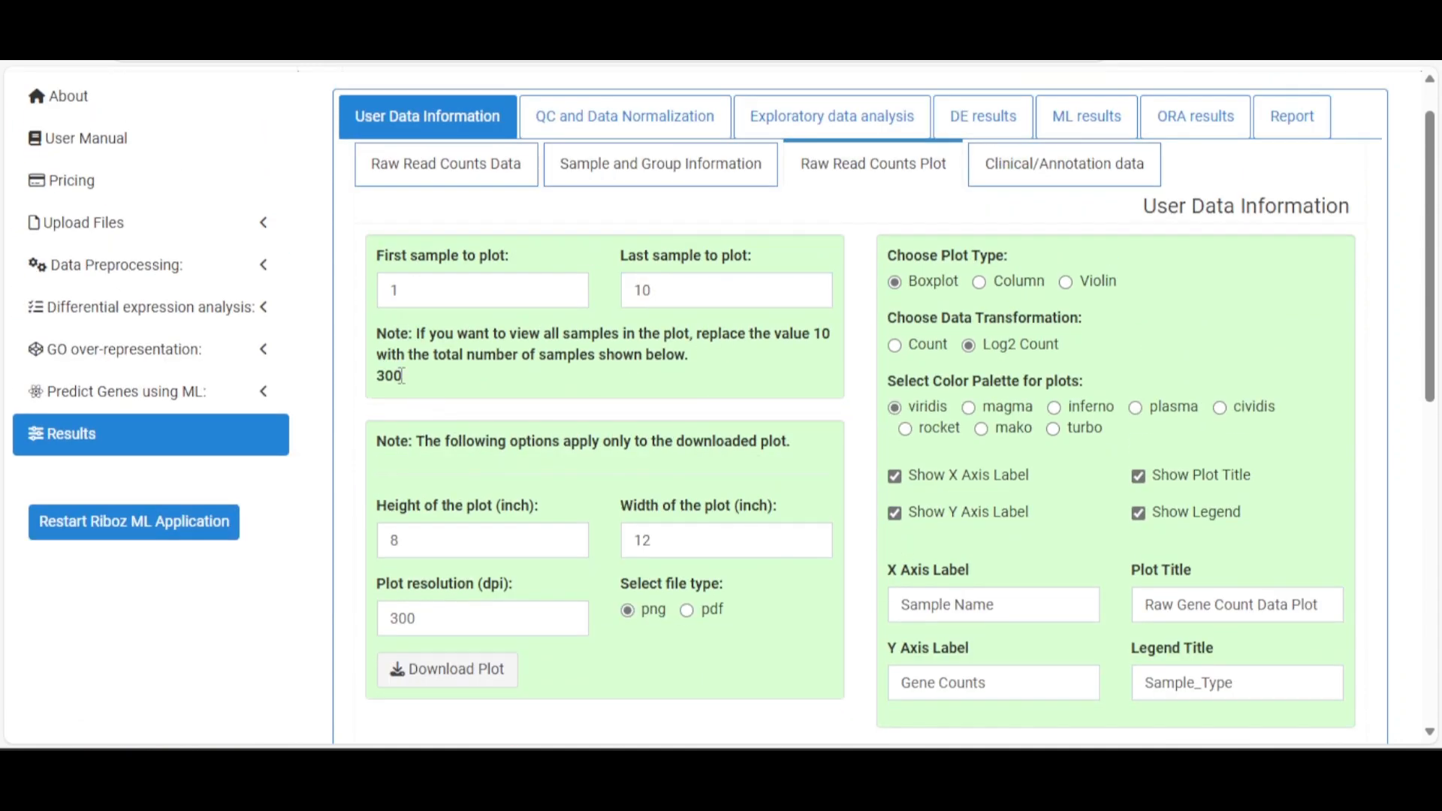
drag(379, 378, 418, 384)
click(538, 360)
double_click(685, 295)
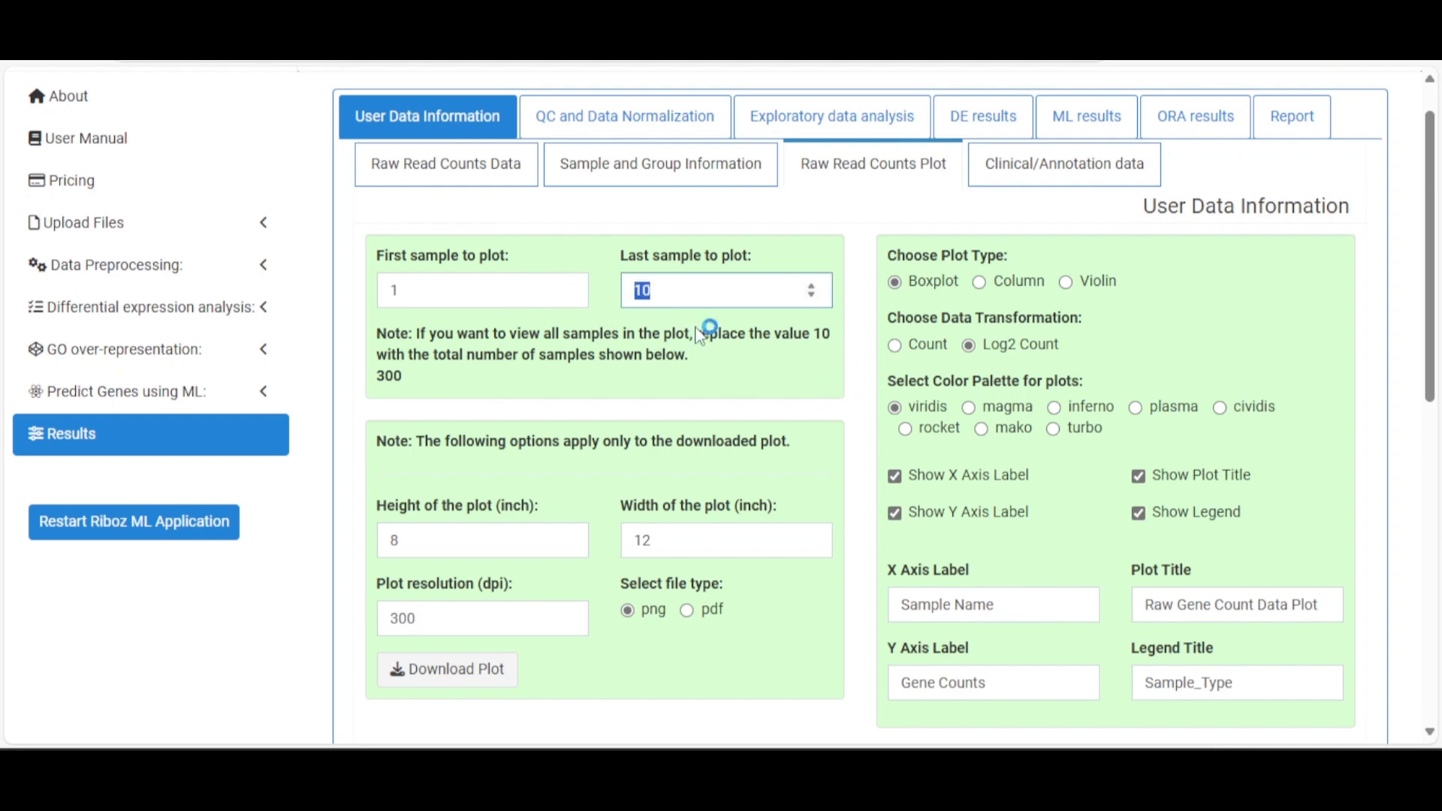
text(30)
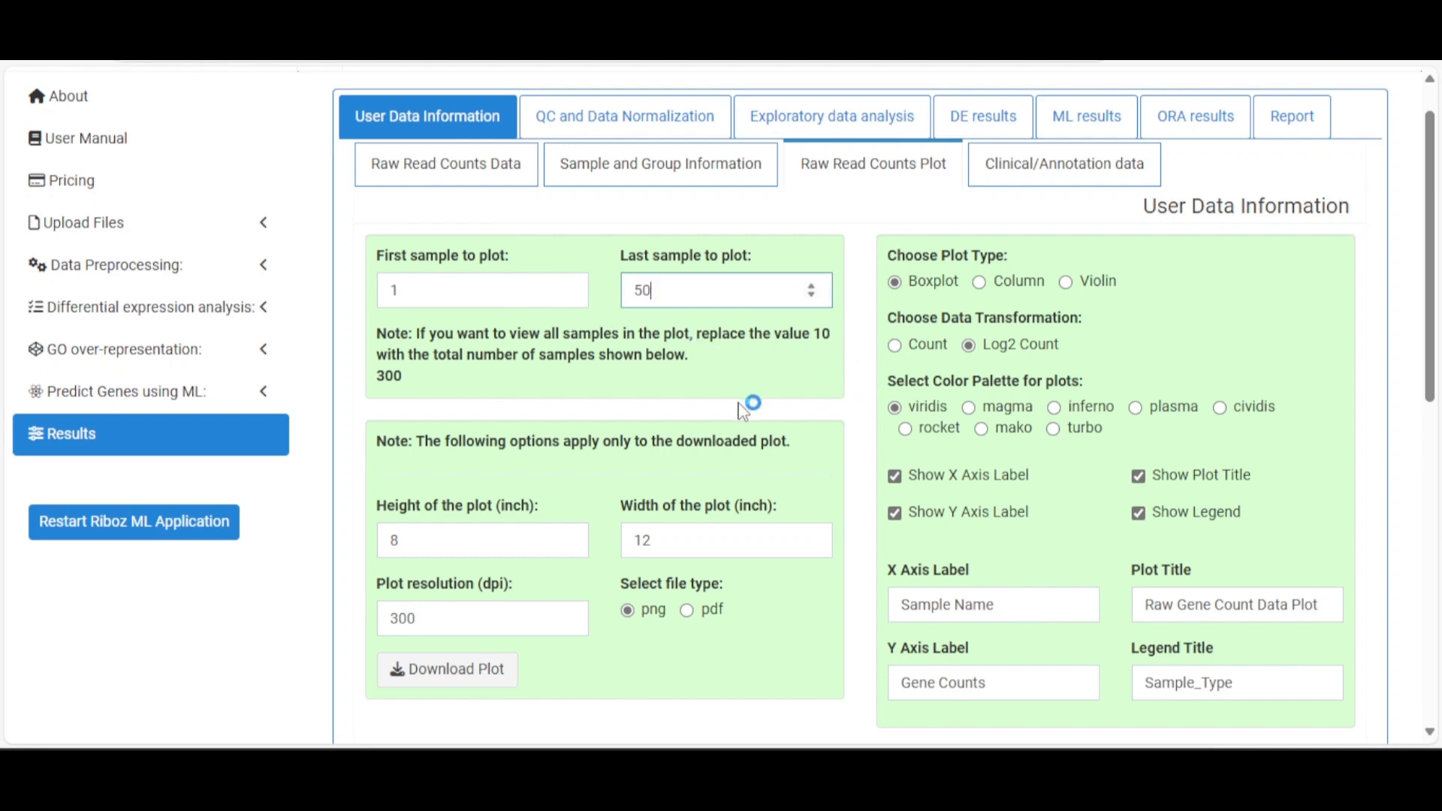
scroll(737, 394, down, 7)
scroll(737, 393, down, 3)
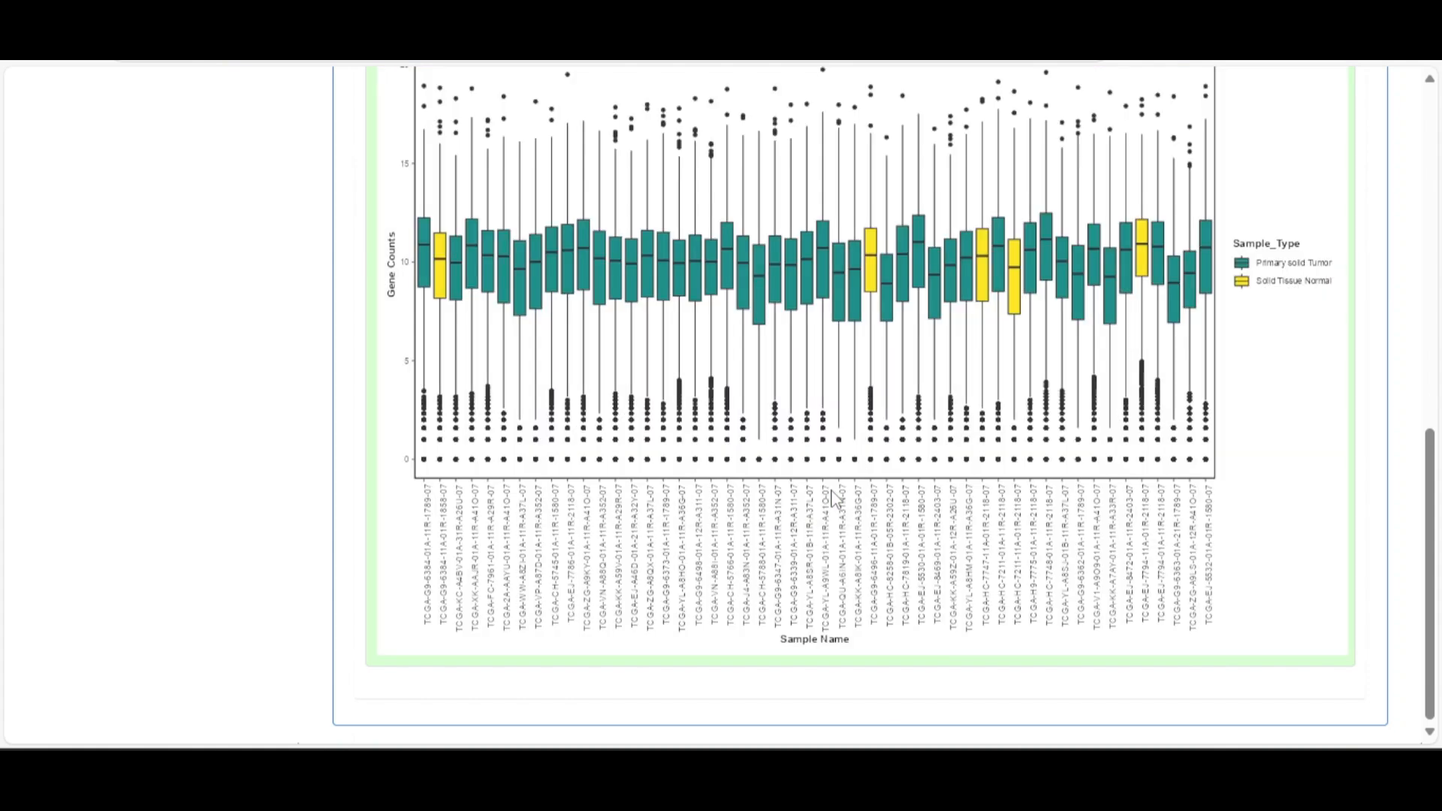
scroll(886, 526, up, 10)
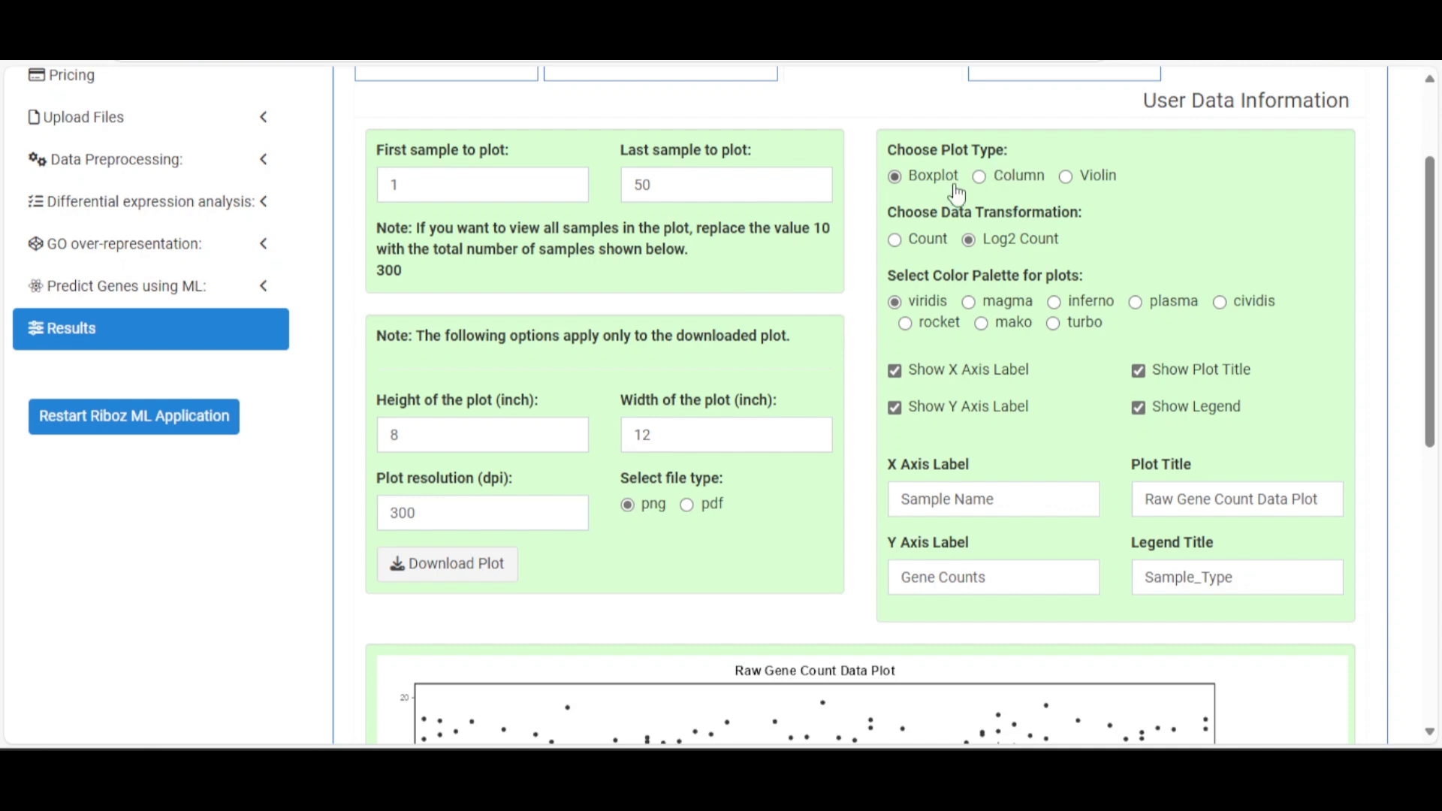
drag(671, 188, 612, 204)
text(10)
click(758, 269)
scroll(988, 325, down, 5)
scroll(863, 434, up, 5)
scroll(951, 307, down, 5)
scroll(960, 300, up, 7)
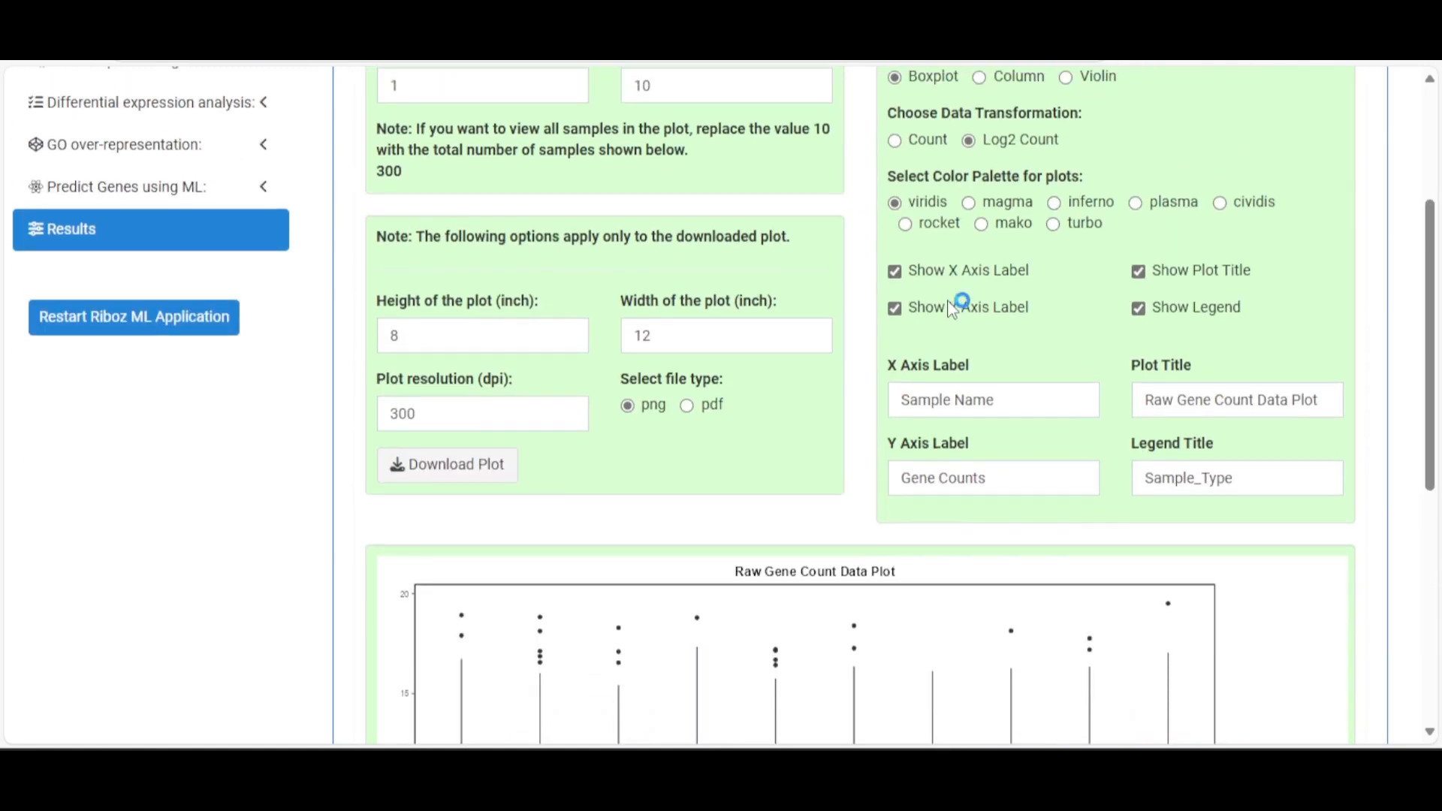
Preview the plot as a column chart, a violin plot, then a raw-count column chart
click(979, 282)
scroll(981, 299, down, 8)
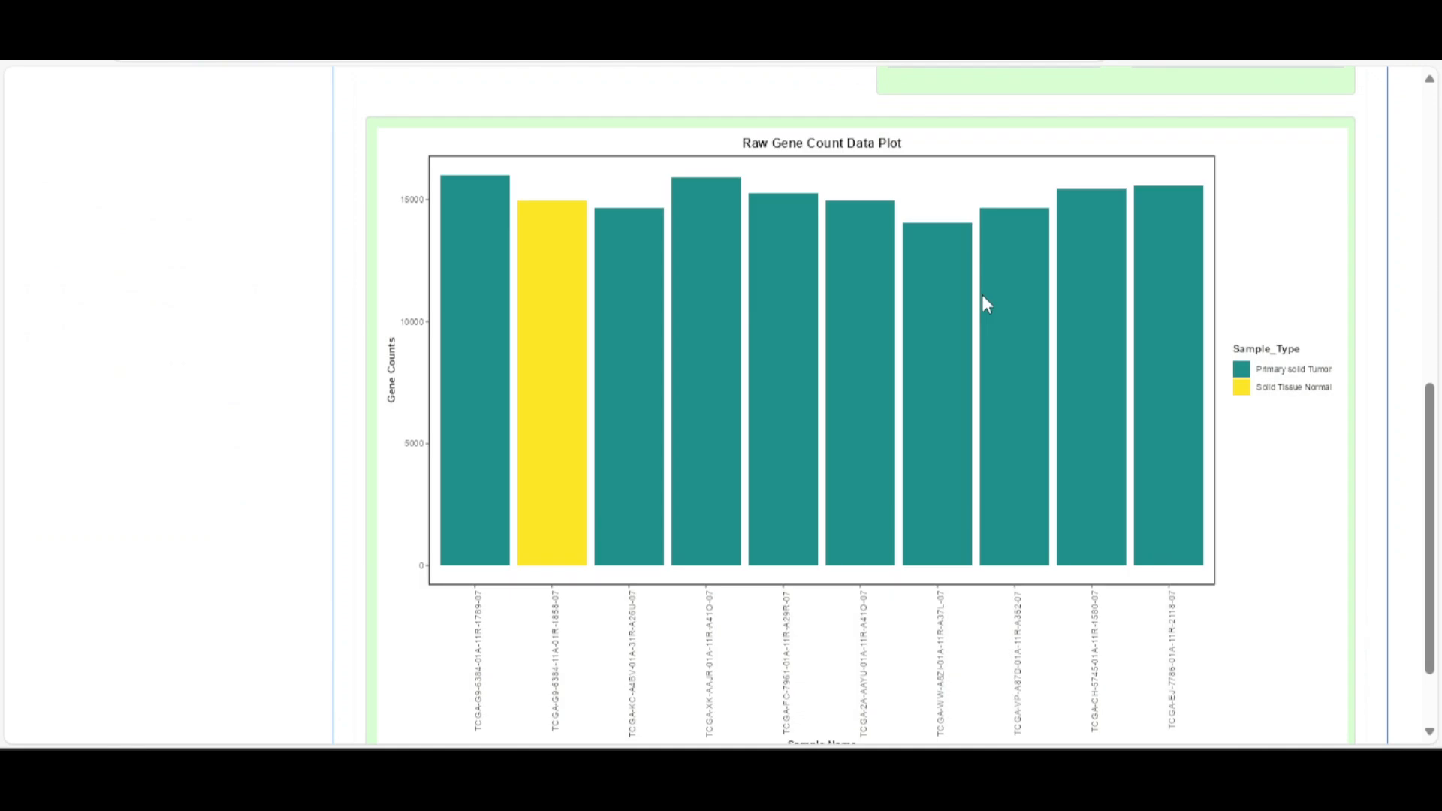
scroll(994, 295, up, 6)
click(1066, 178)
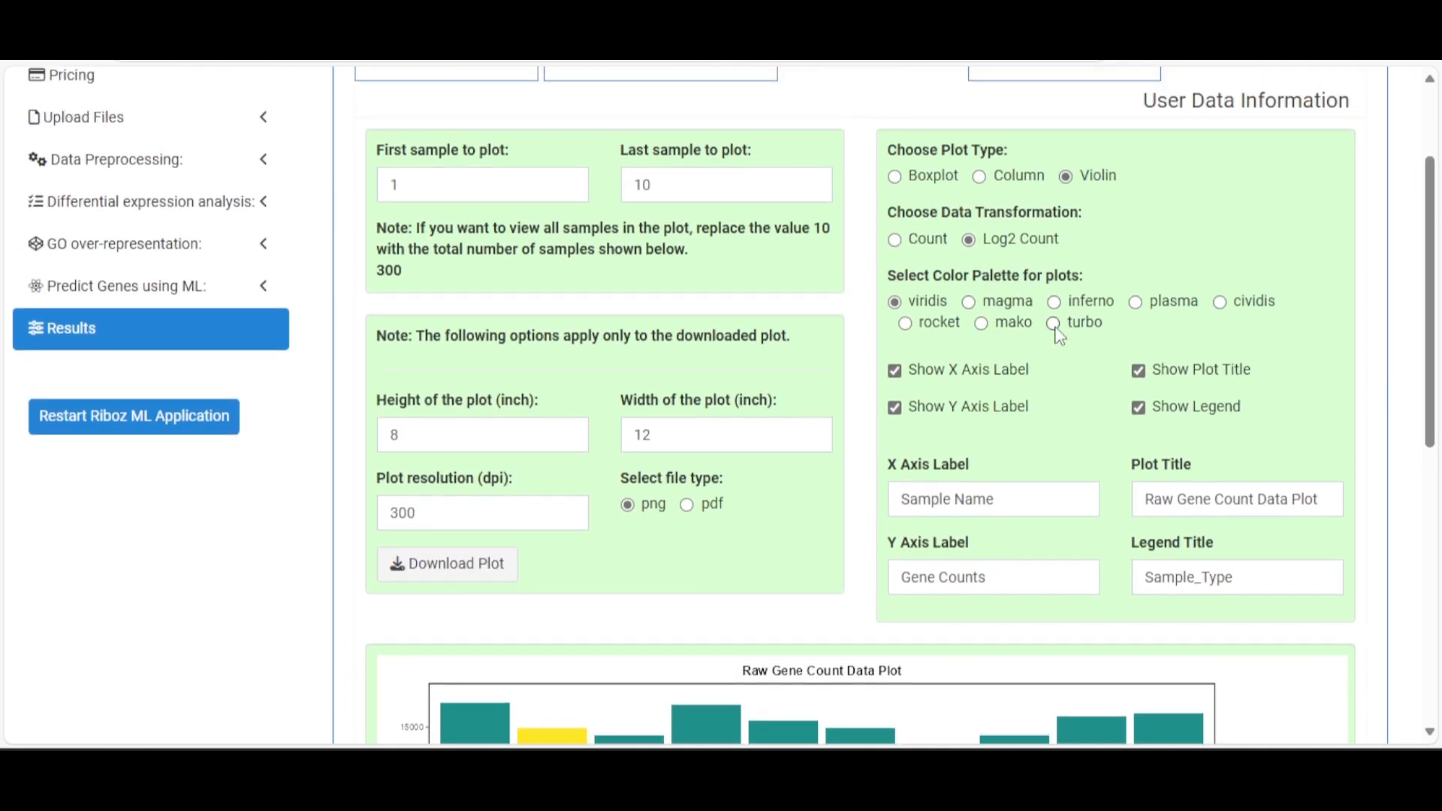
scroll(1058, 337, down, 7)
scroll(1061, 331, up, 5)
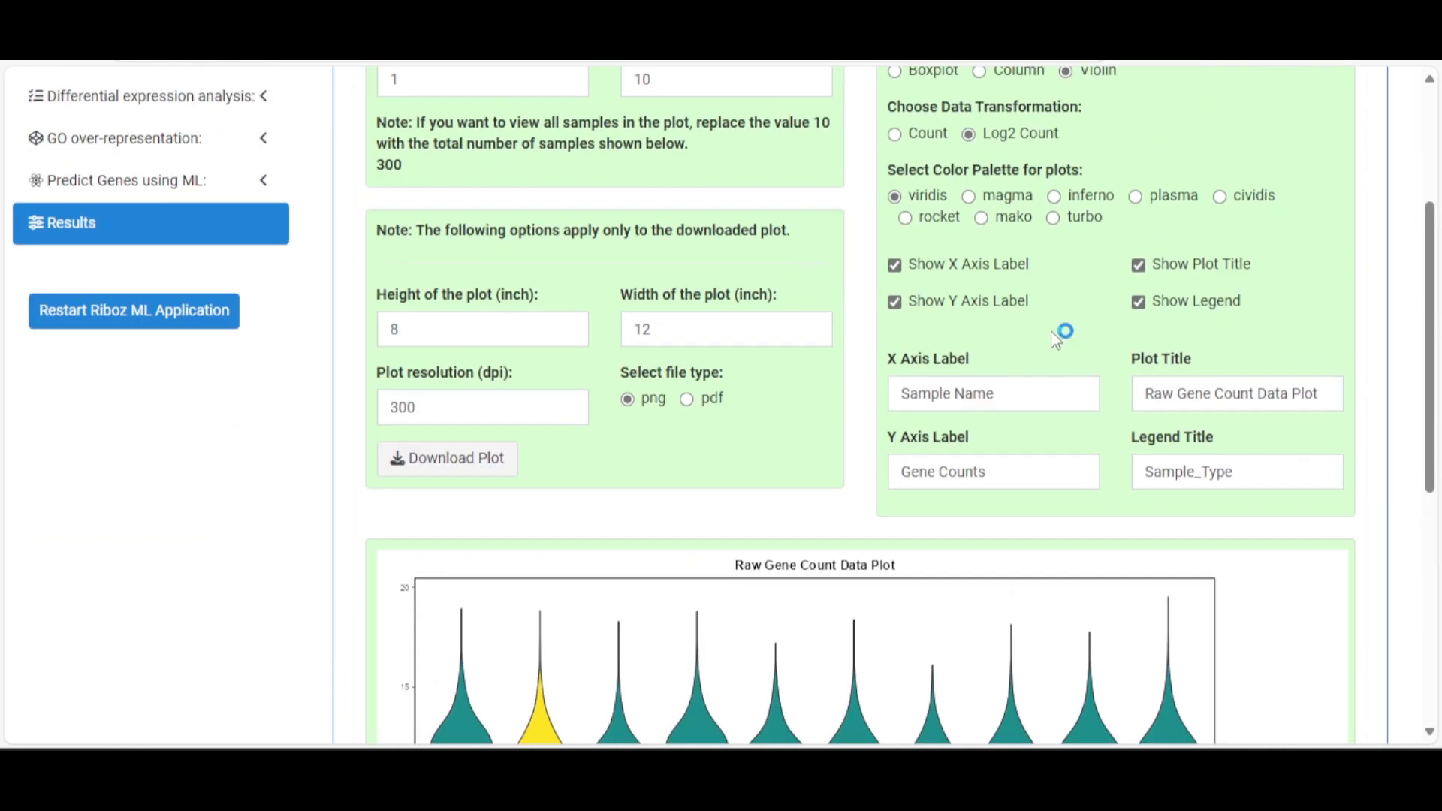
scroll(1029, 288, up, 3)
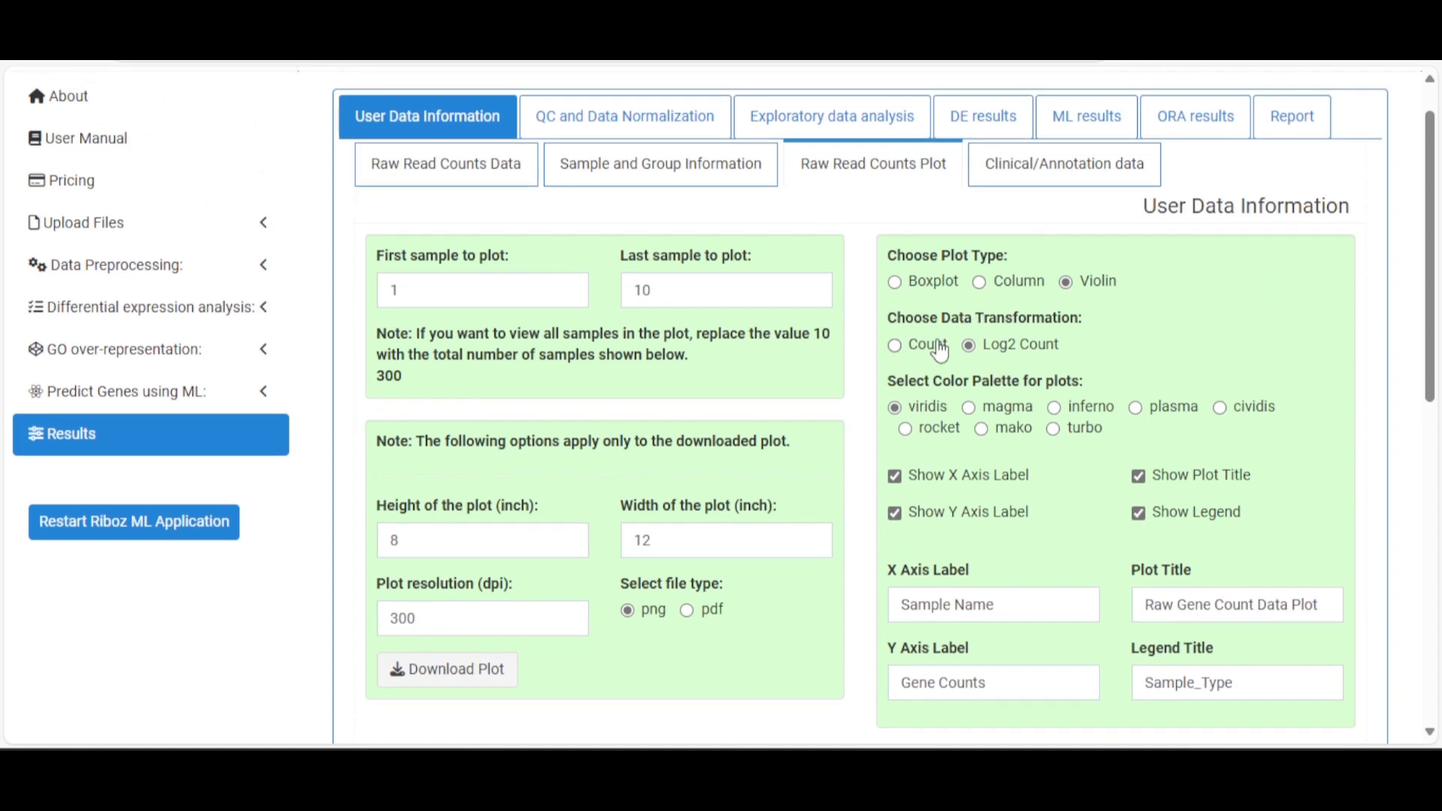
click(1009, 284)
click(933, 344)
Return the plot to a boxplot of Log2-transformed counts
scroll(1104, 331, down, 6)
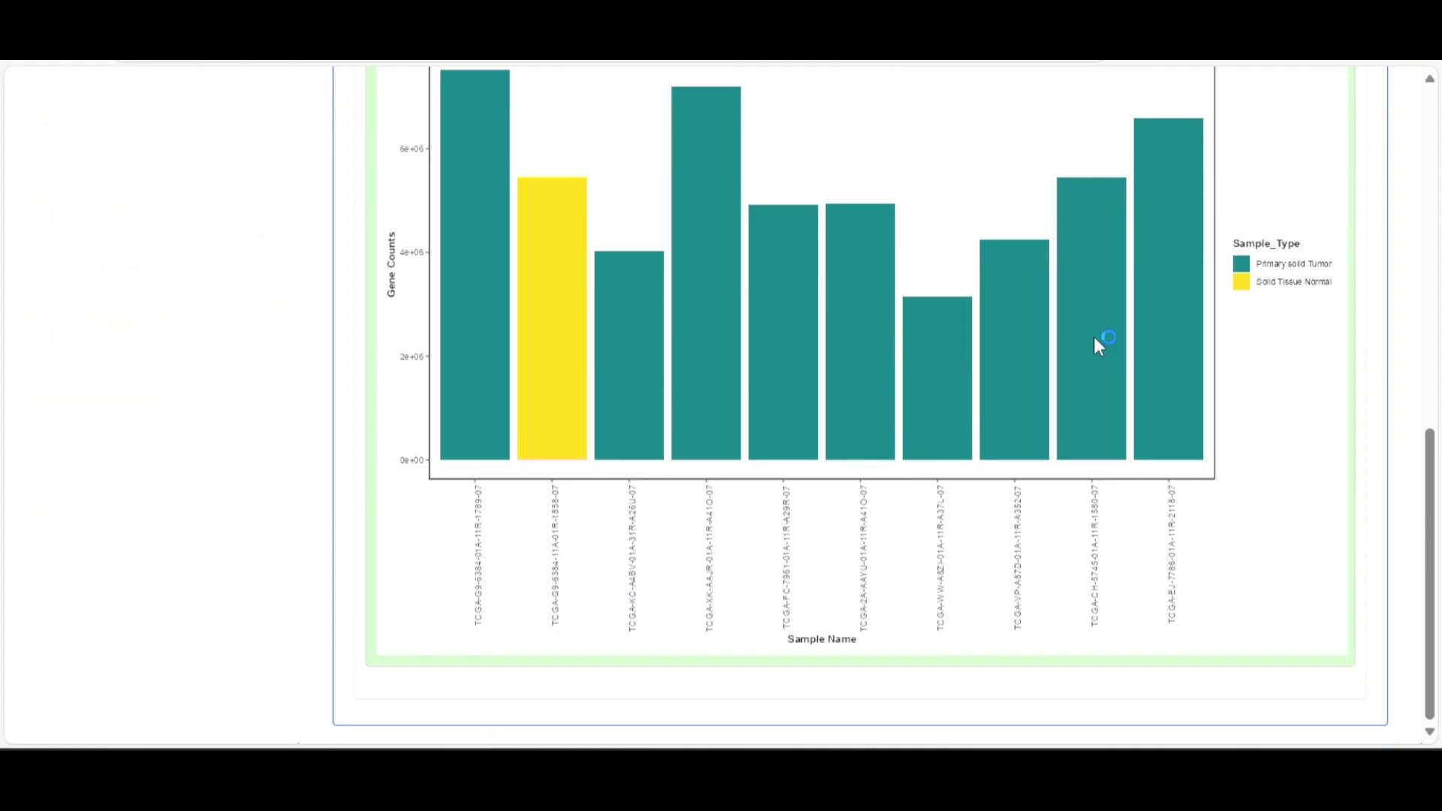
scroll(723, 417, up, 1)
scroll(878, 450, up, 5)
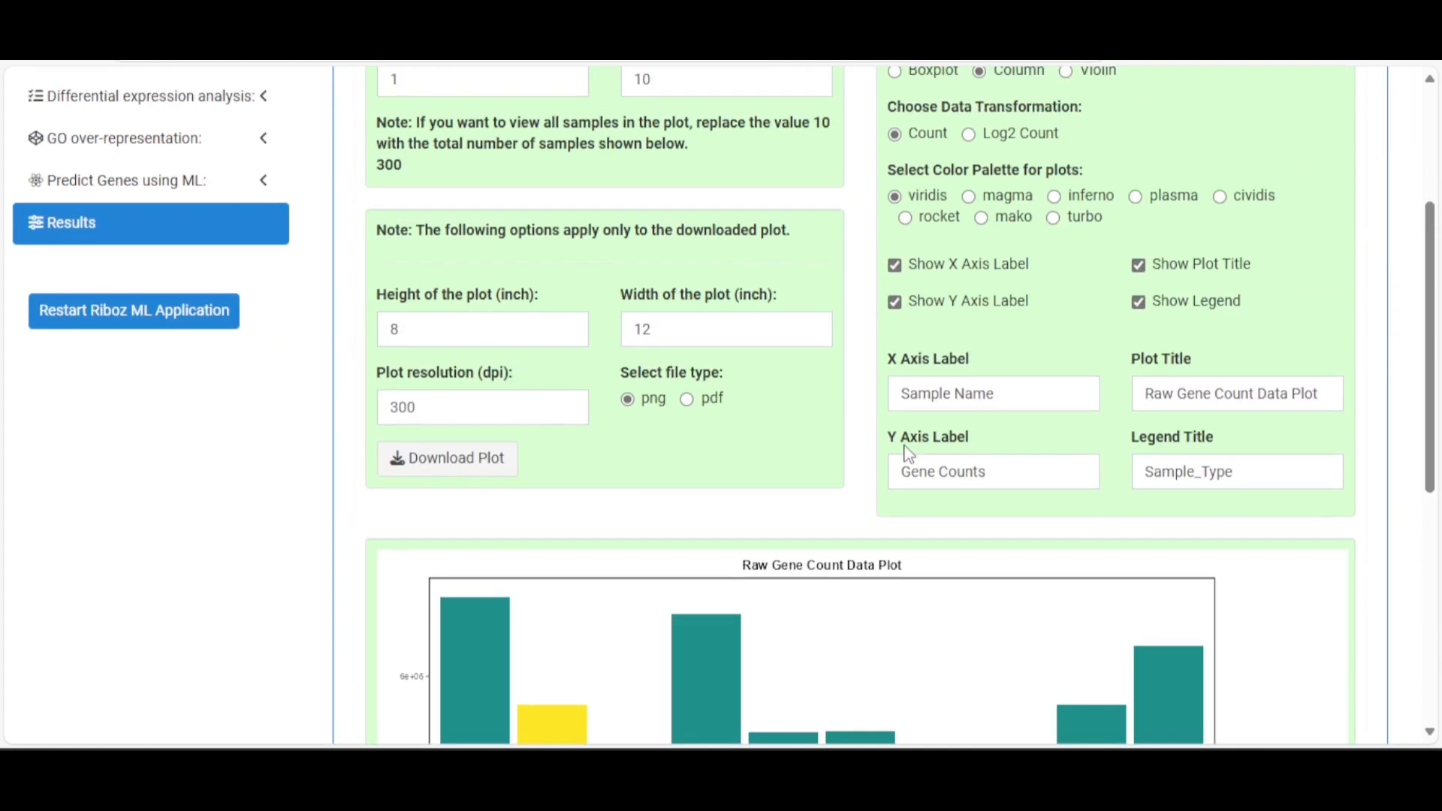
scroll(853, 451, up, 2)
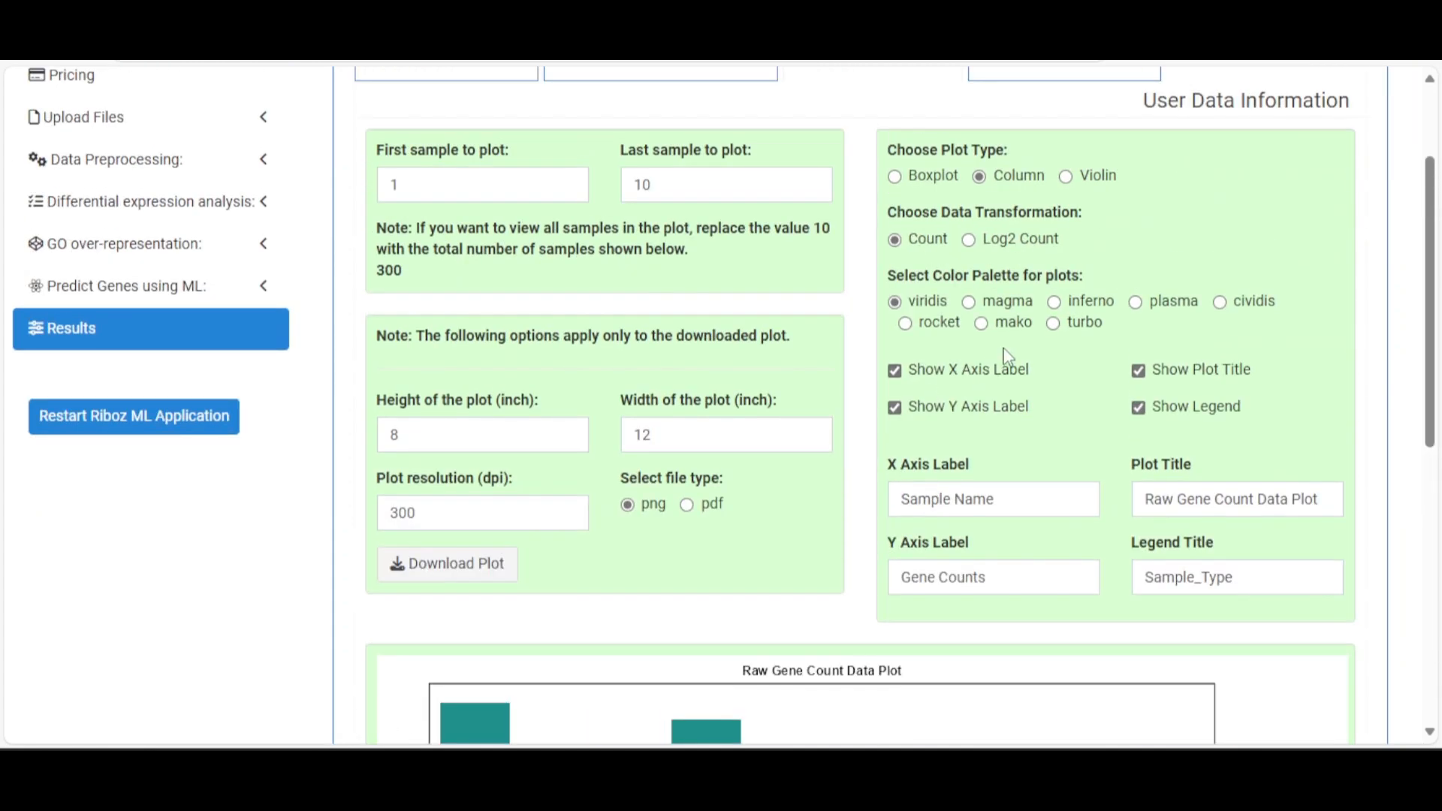
scroll(1046, 325, down, 3)
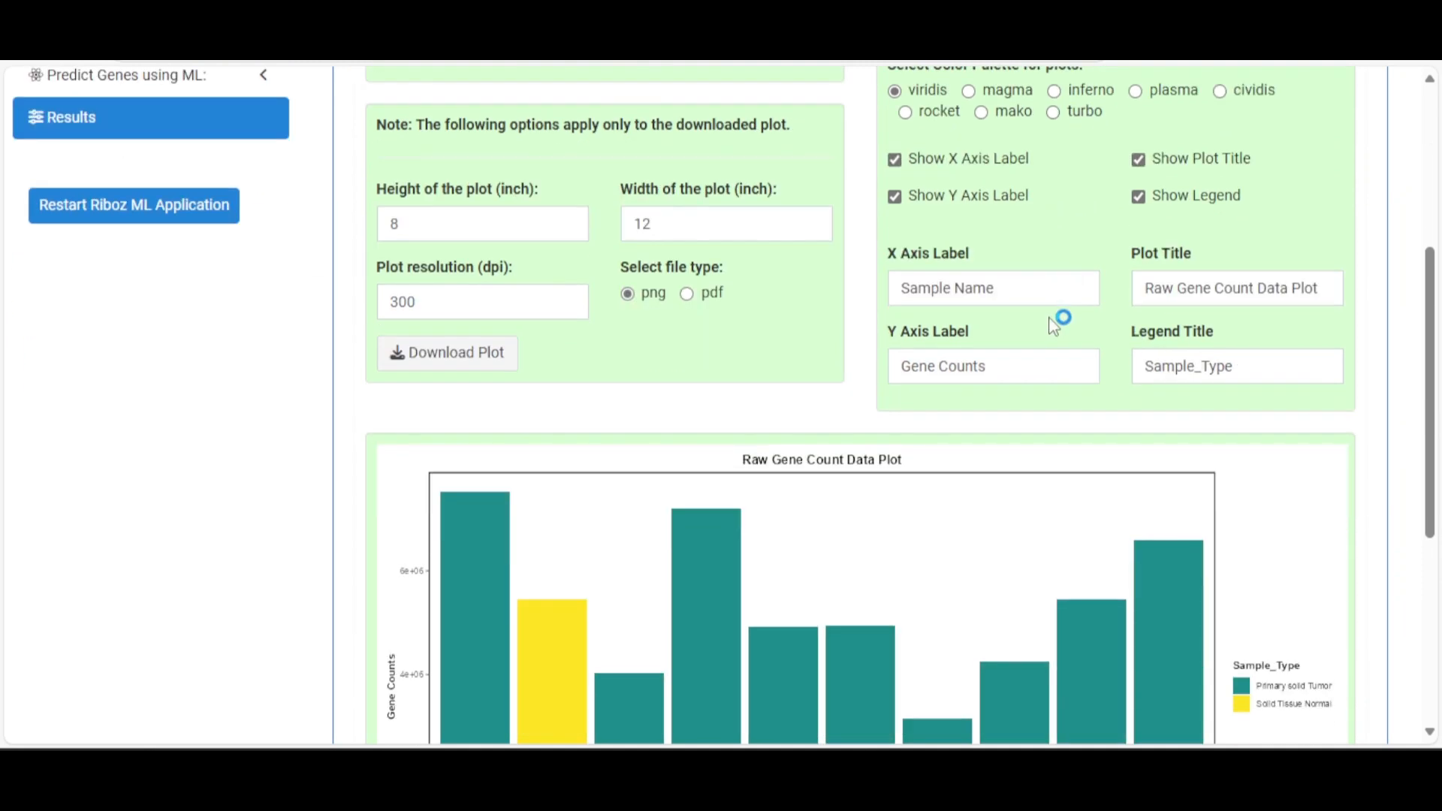
scroll(1059, 319, up, 3)
click(929, 179)
click(976, 239)
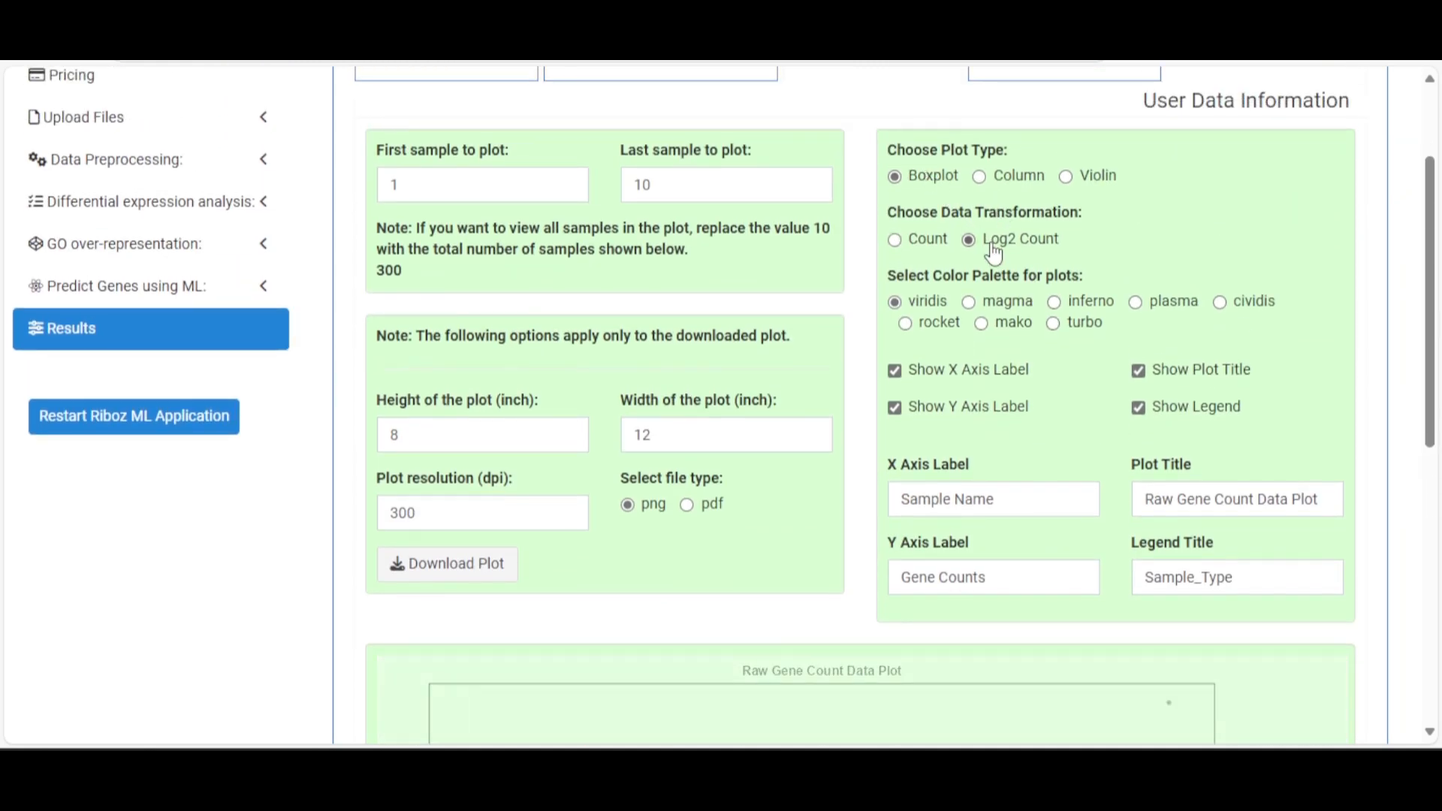
scroll(1088, 315, down, 3)
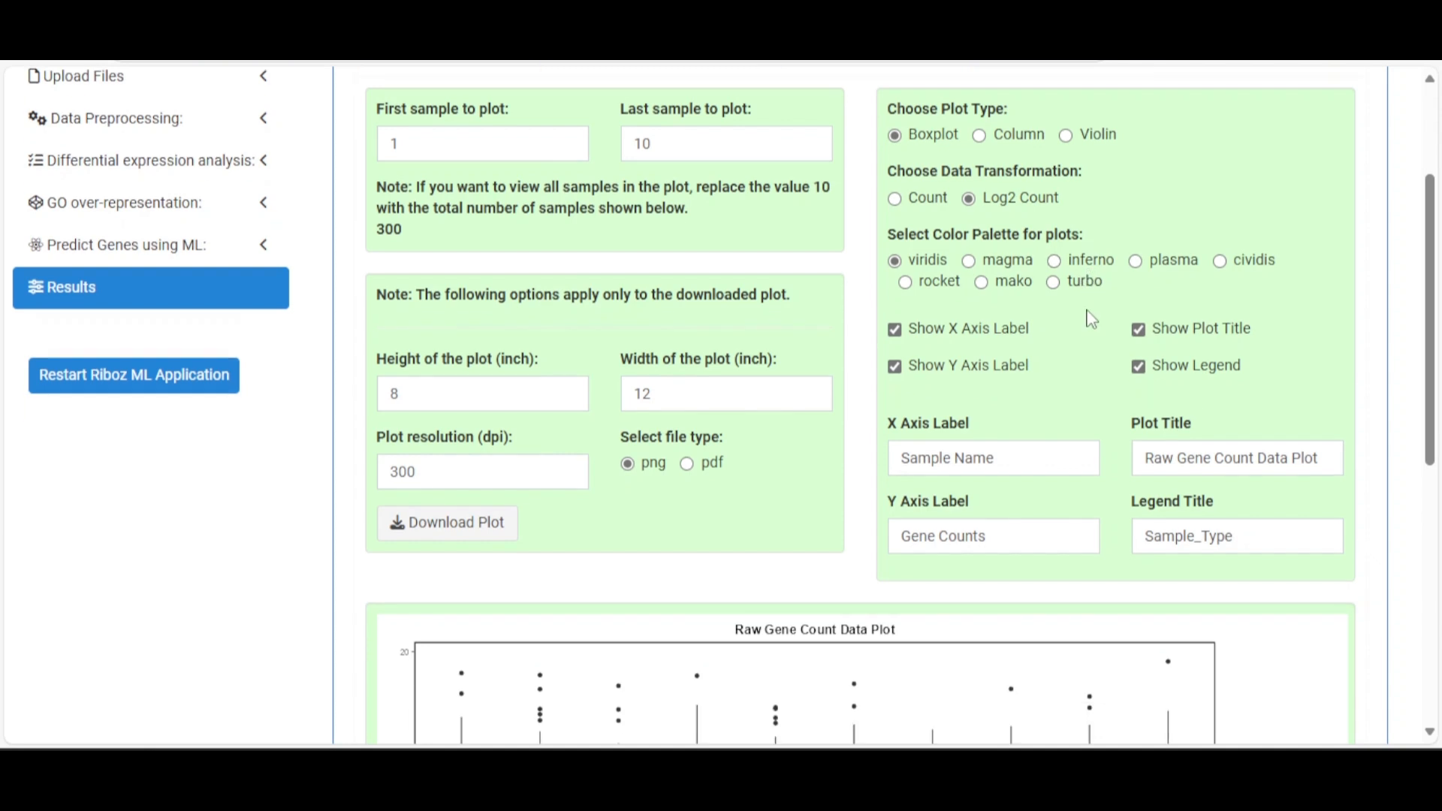
Recolour the boxplot with magma, then settle on the mako palette
click(1002, 94)
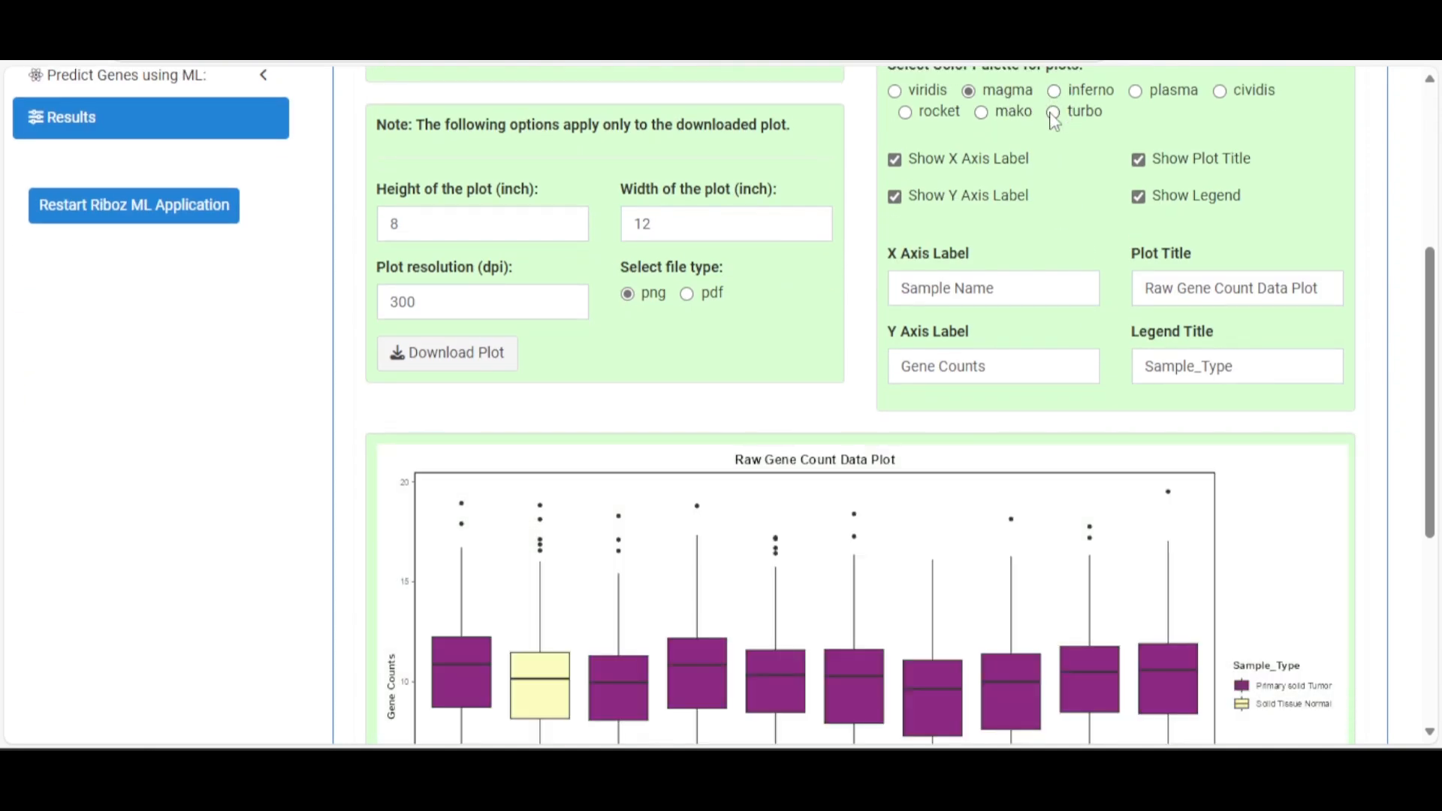
click(1015, 113)
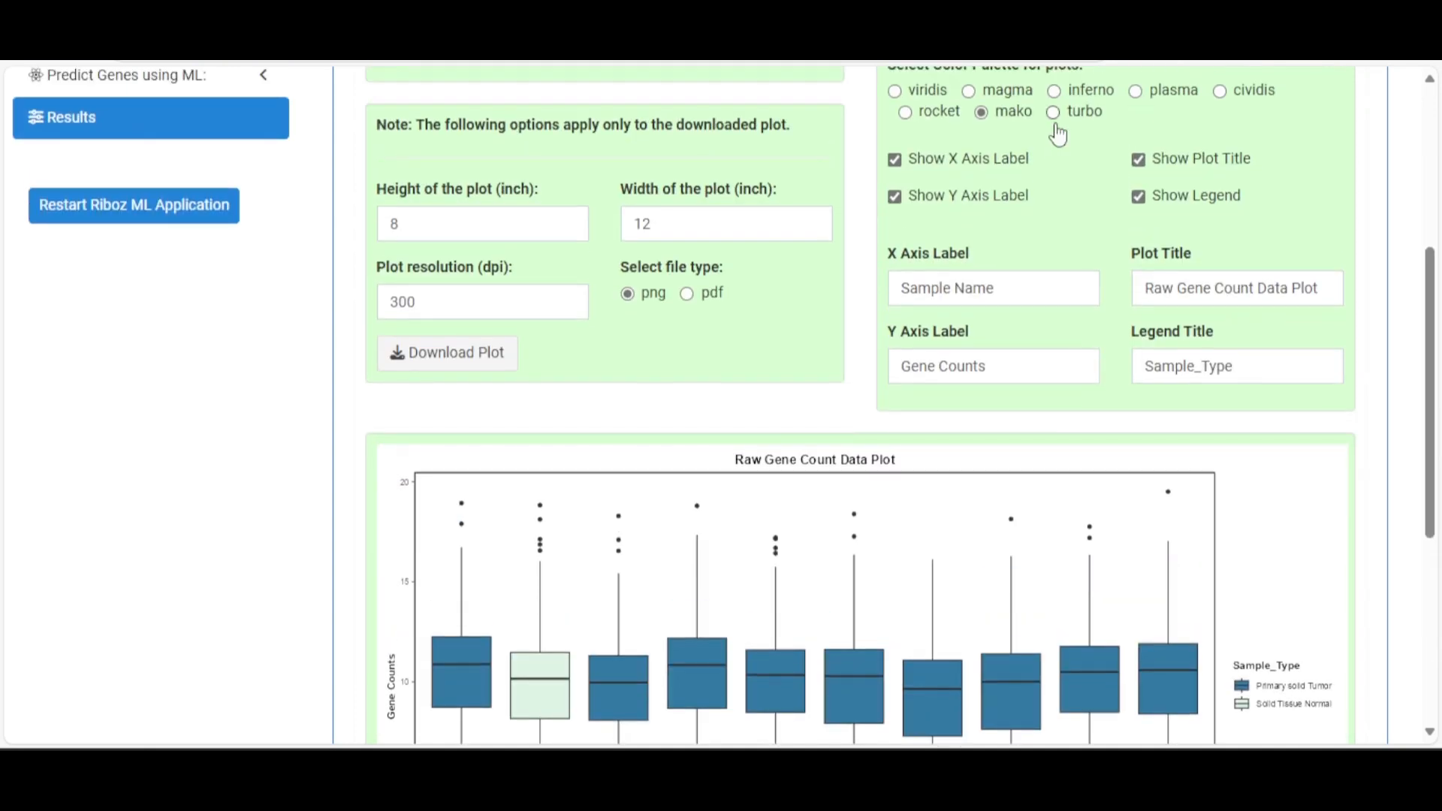
scroll(1071, 127, down, 2)
scroll(1072, 128, up, 1)
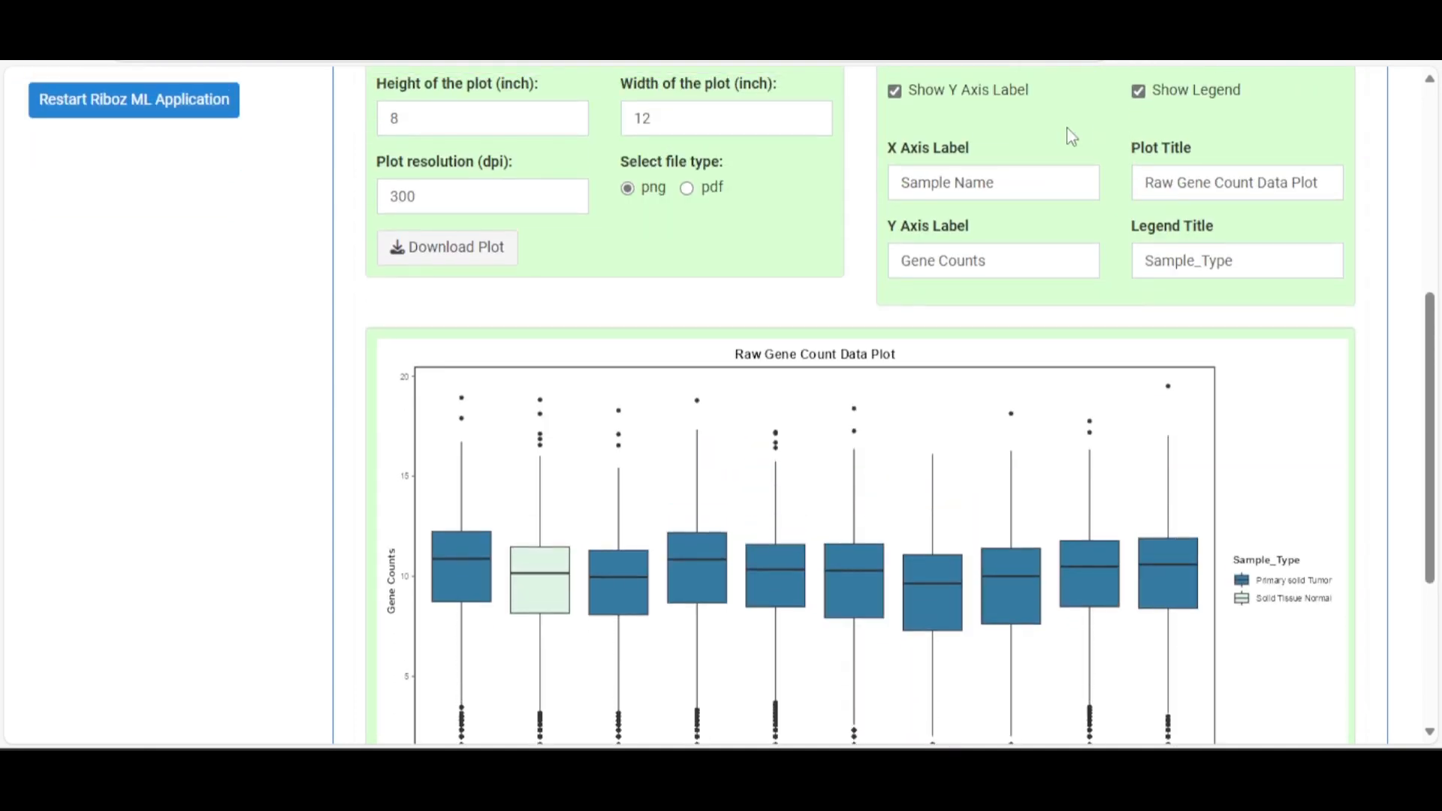
scroll(1074, 132, up, 2)
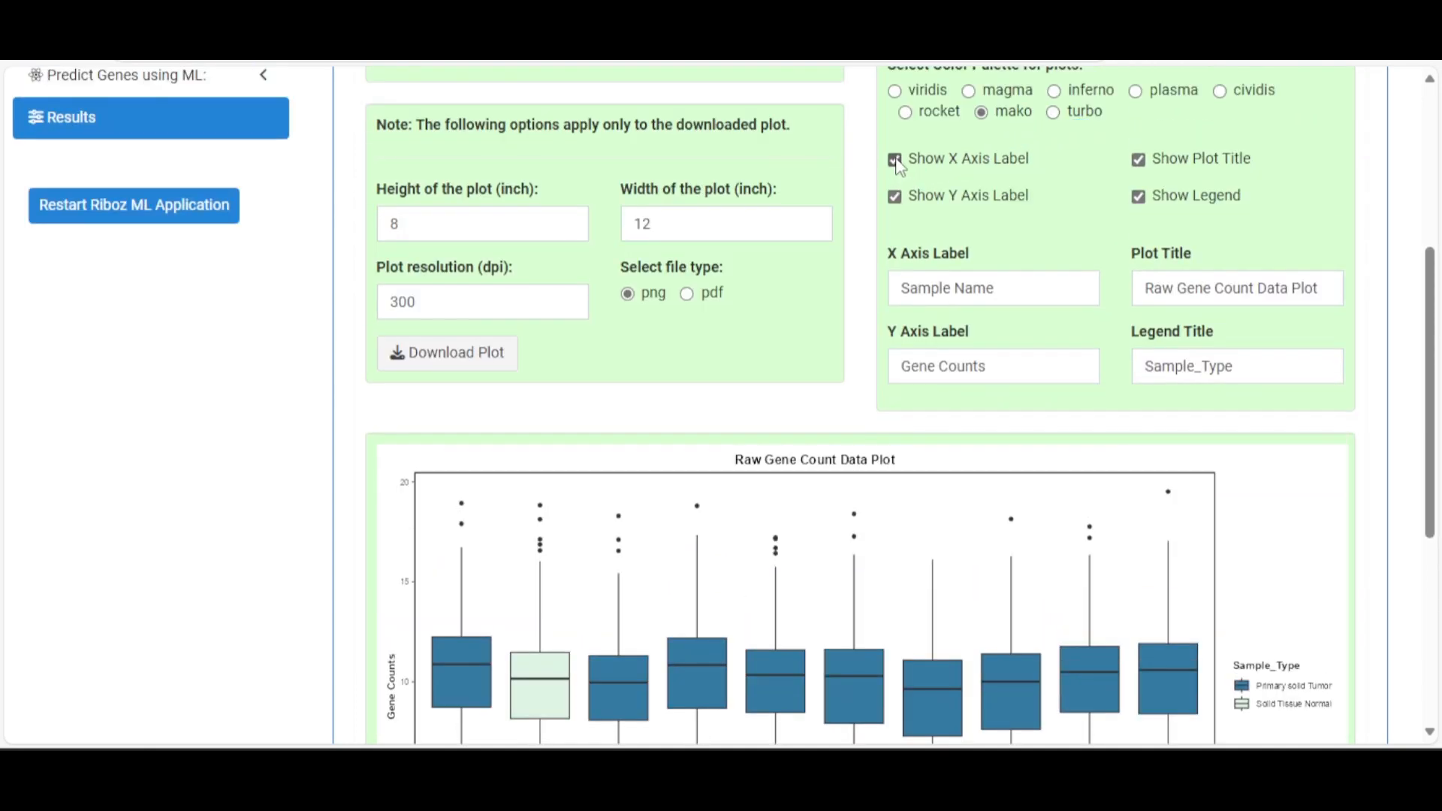
Hide the X and Y axis labels, then show both again
click(895, 160)
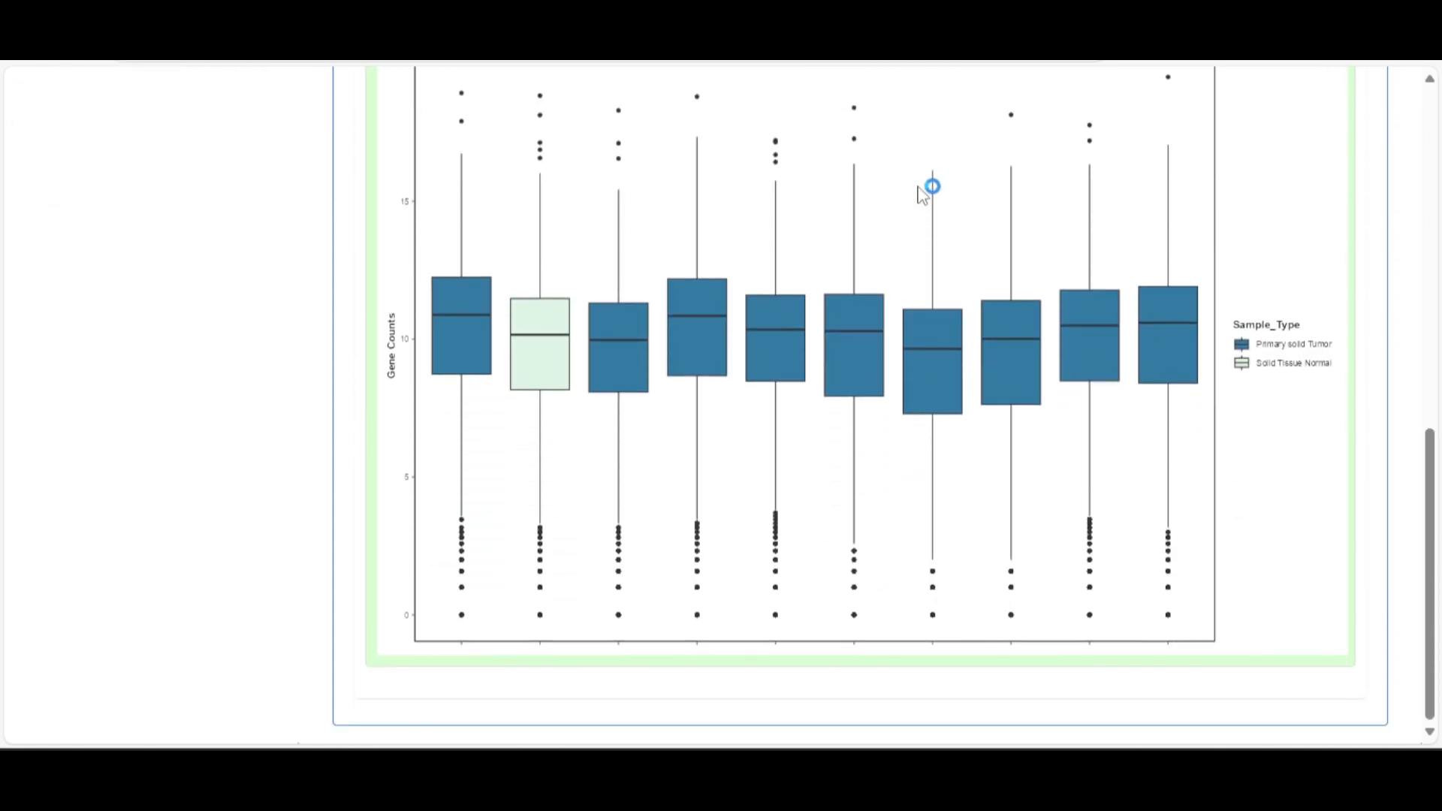
scroll(928, 187, up, 5)
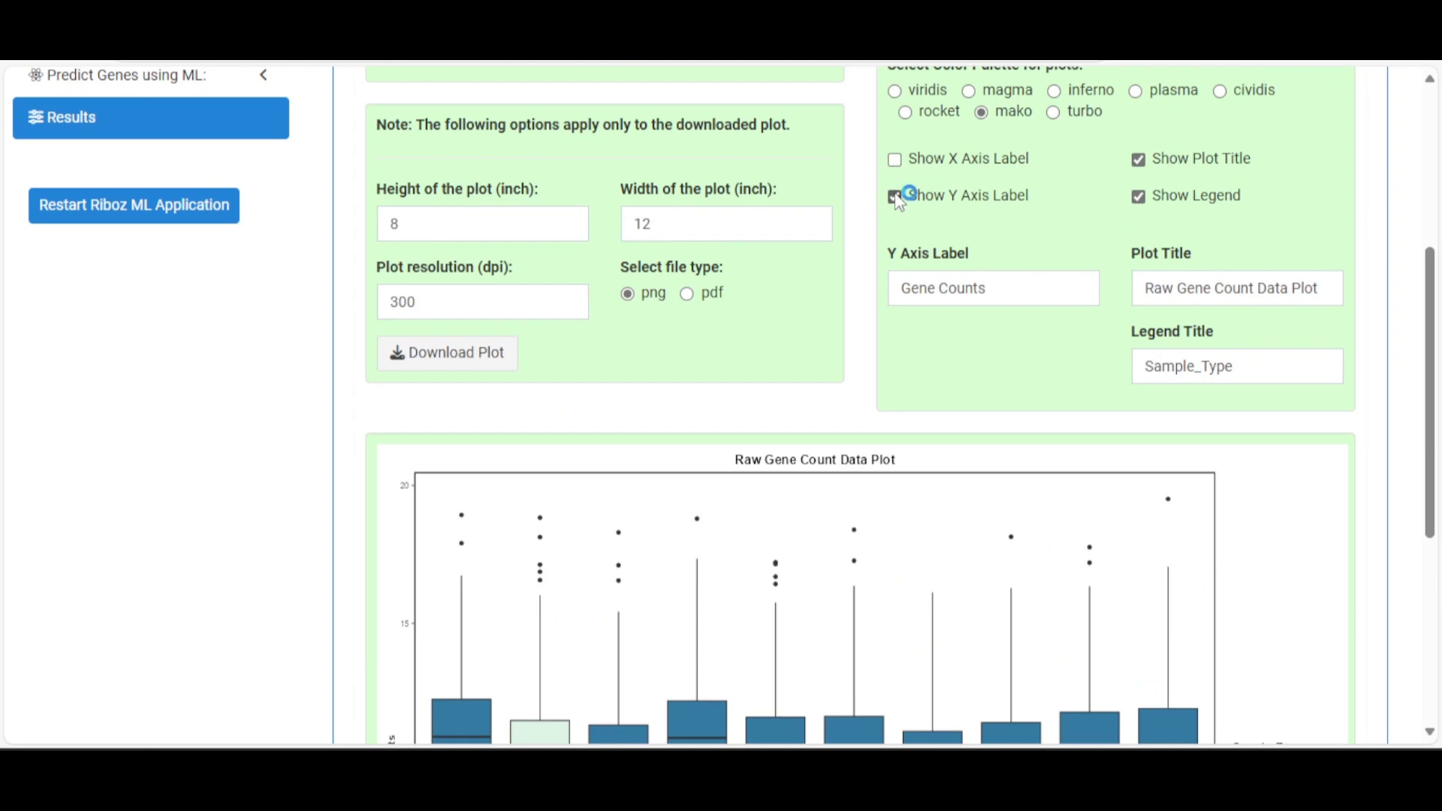
click(896, 199)
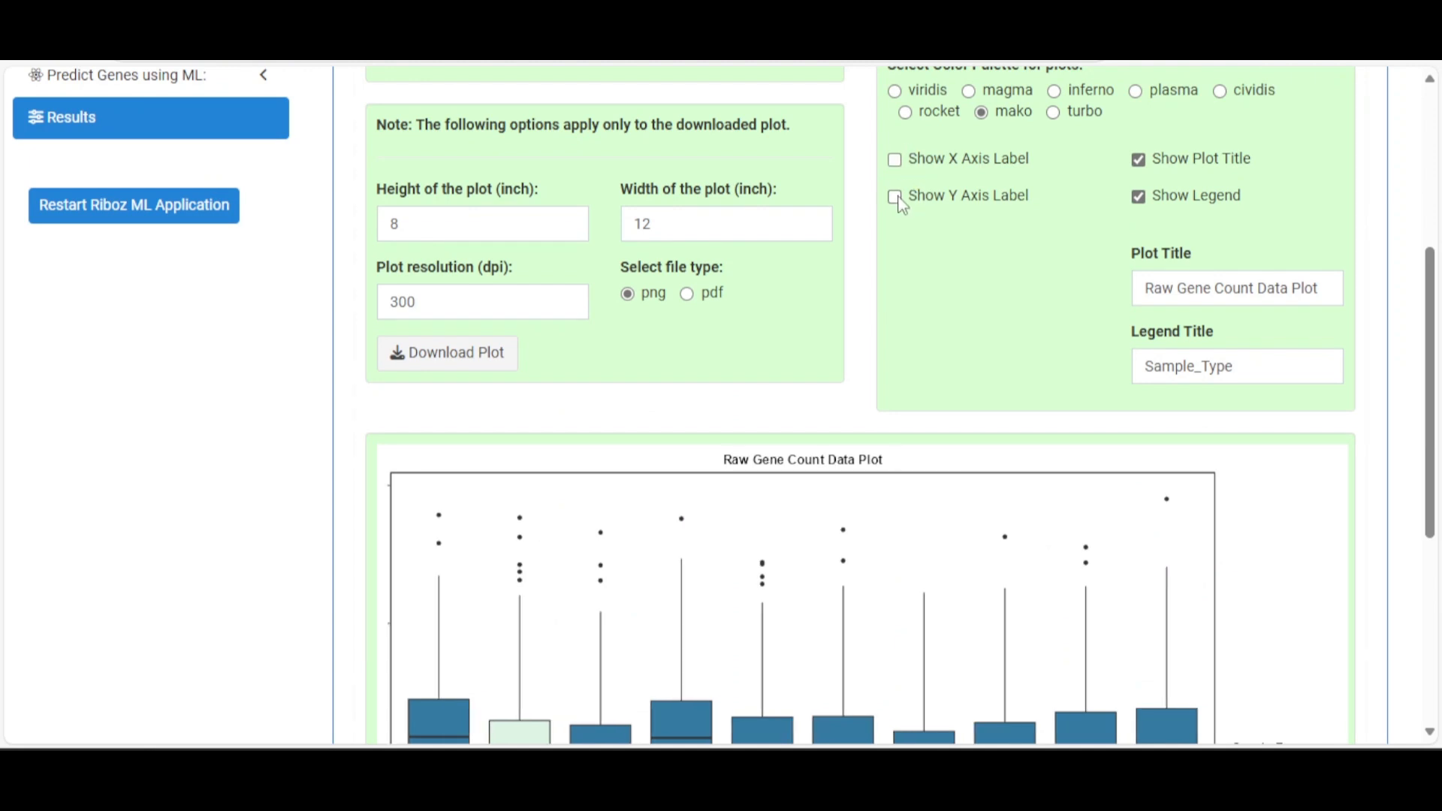
scroll(983, 238, up, 5)
click(894, 159)
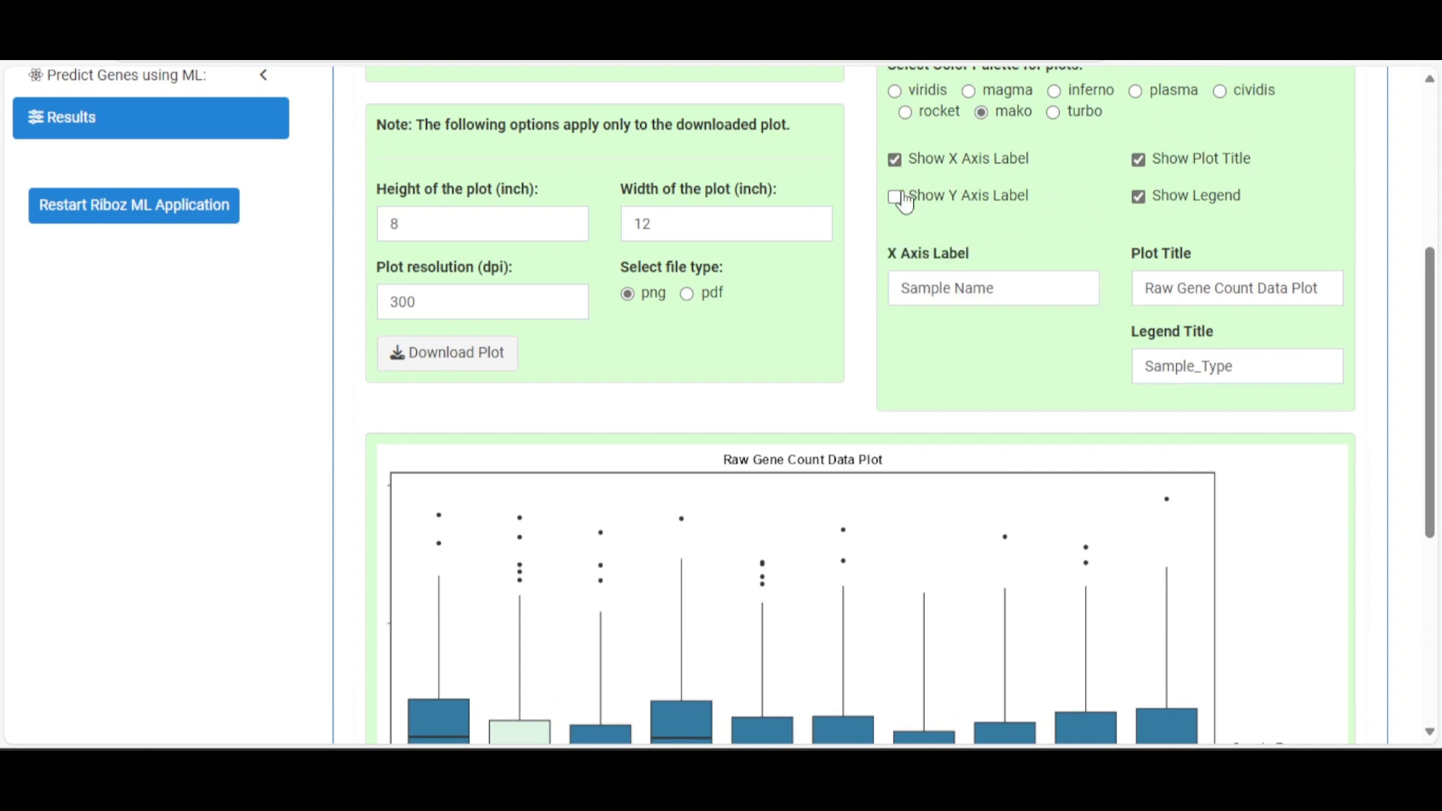
click(895, 197)
scroll(983, 266, down, 1)
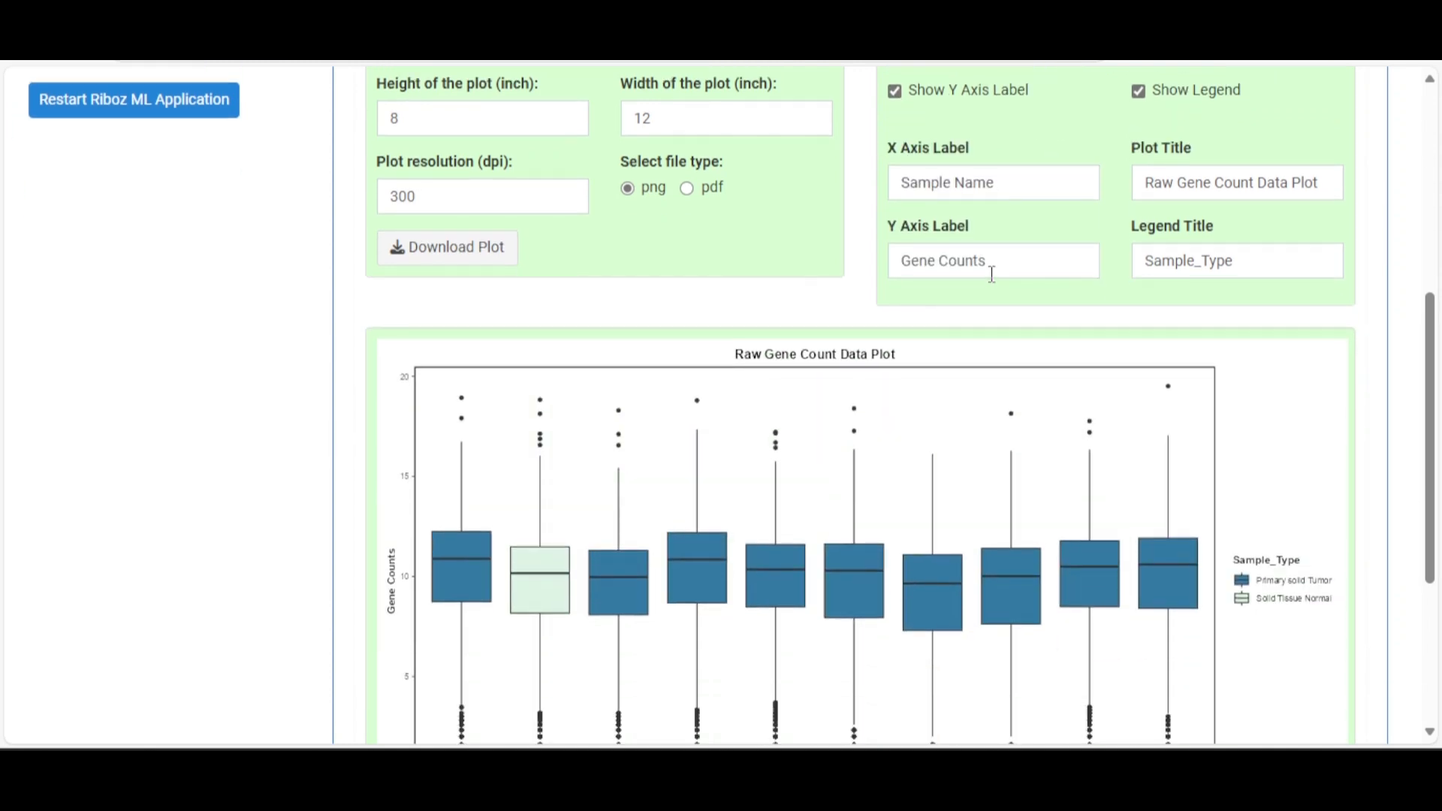
scroll(1027, 229, down, 3)
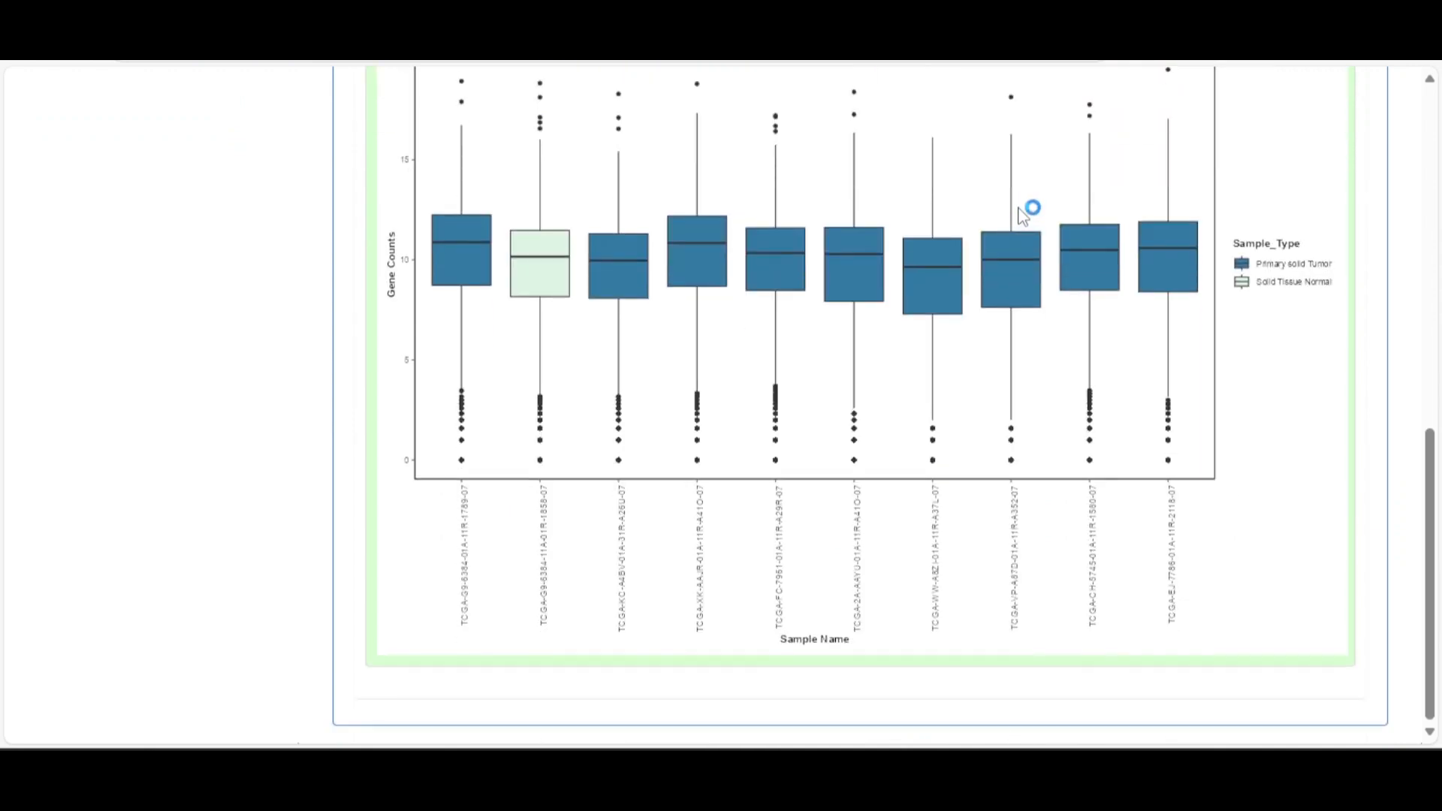
scroll(1022, 218, up, 4)
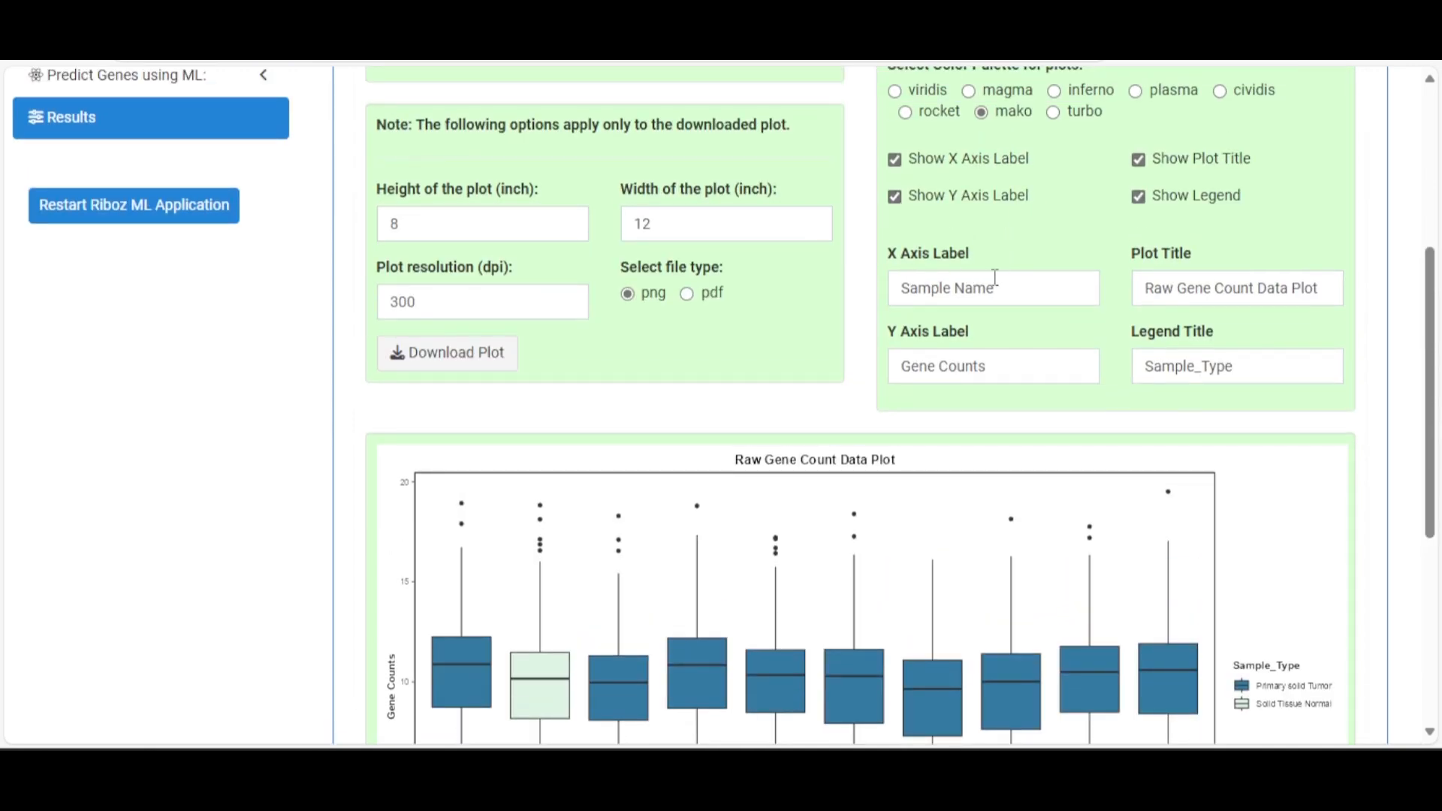
Append 'all' to the axis labels, giving Sample Name all and Gene Counts all
drag(996, 288, 841, 300)
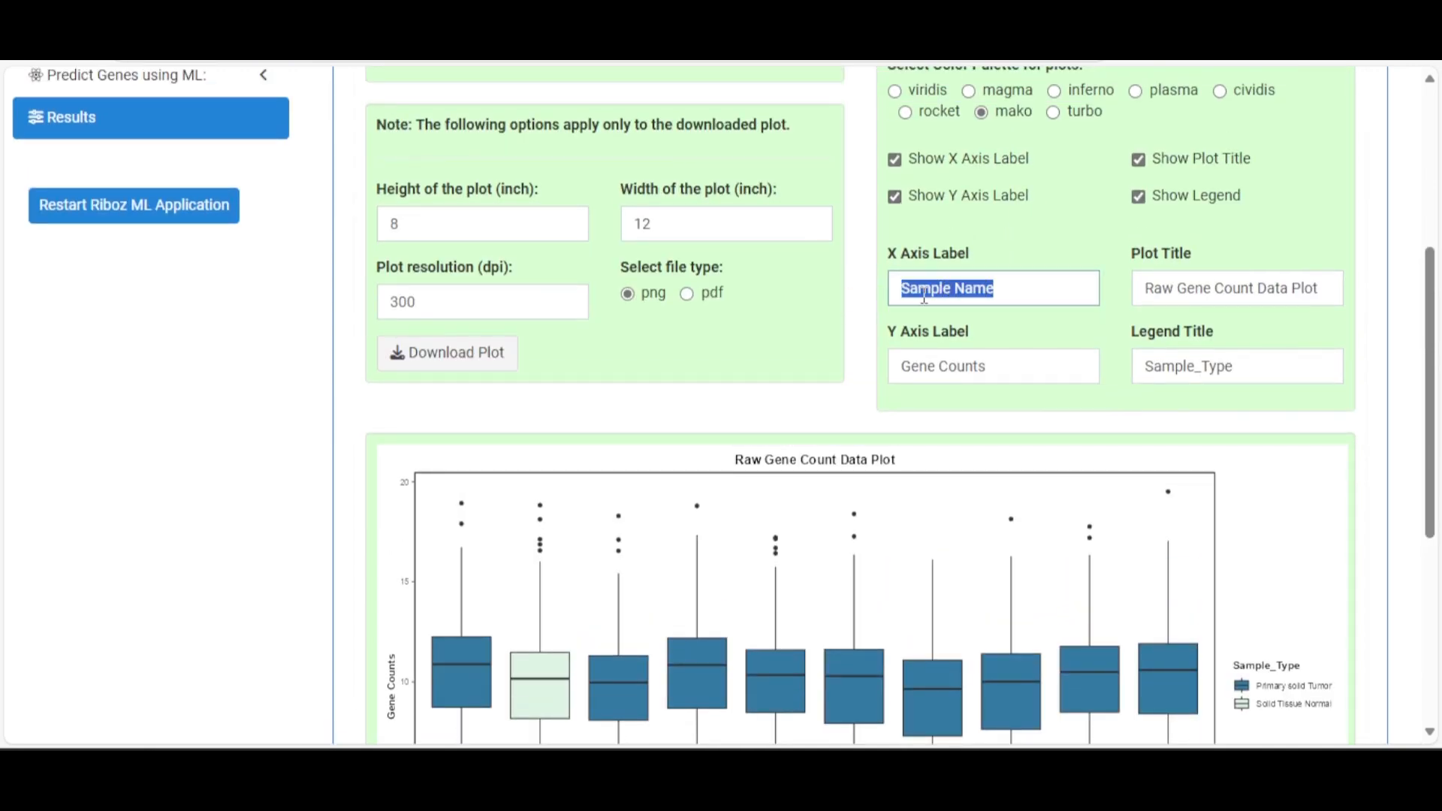
click(1019, 290)
click(1026, 358)
scroll(1025, 365, down, 5)
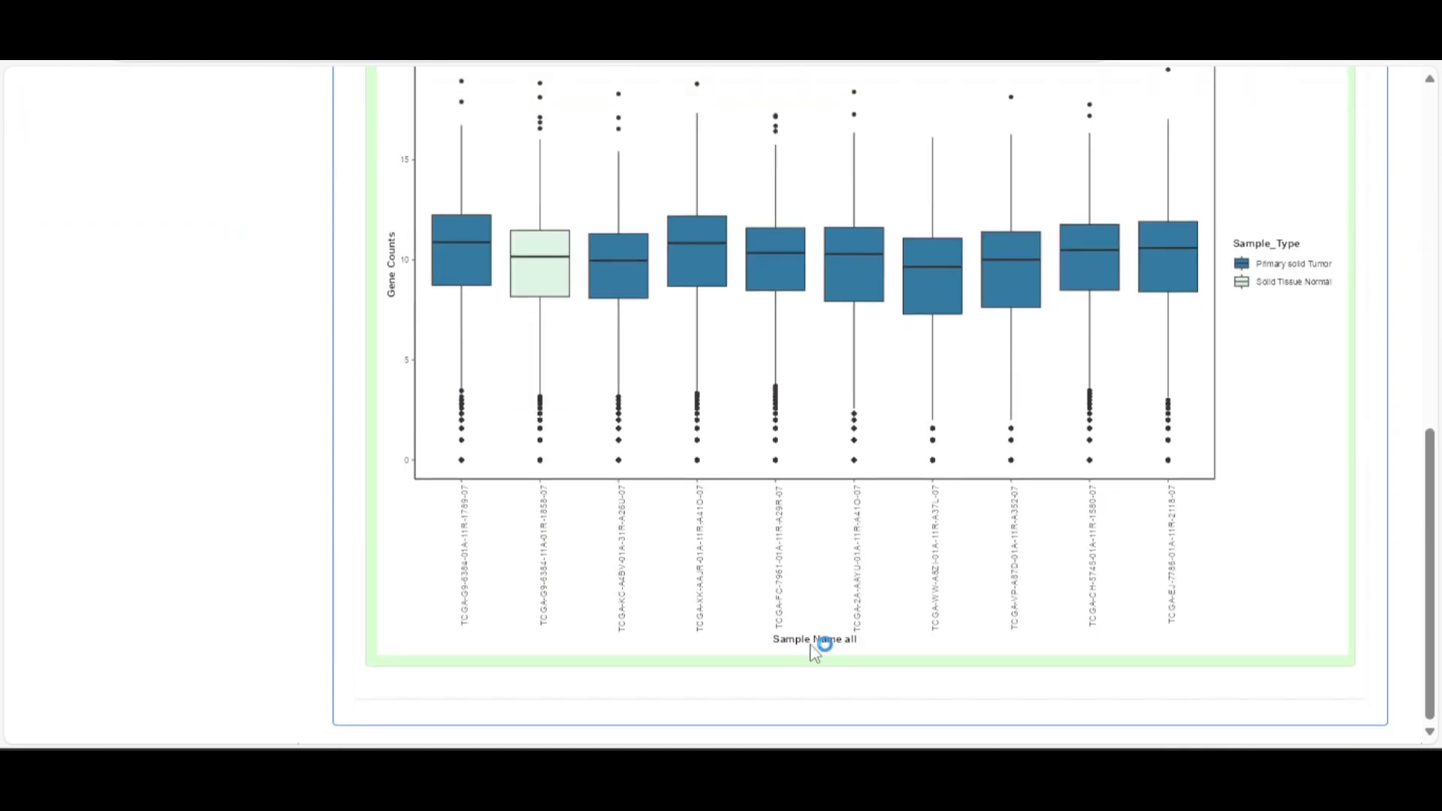
scroll(909, 608, up, 5)
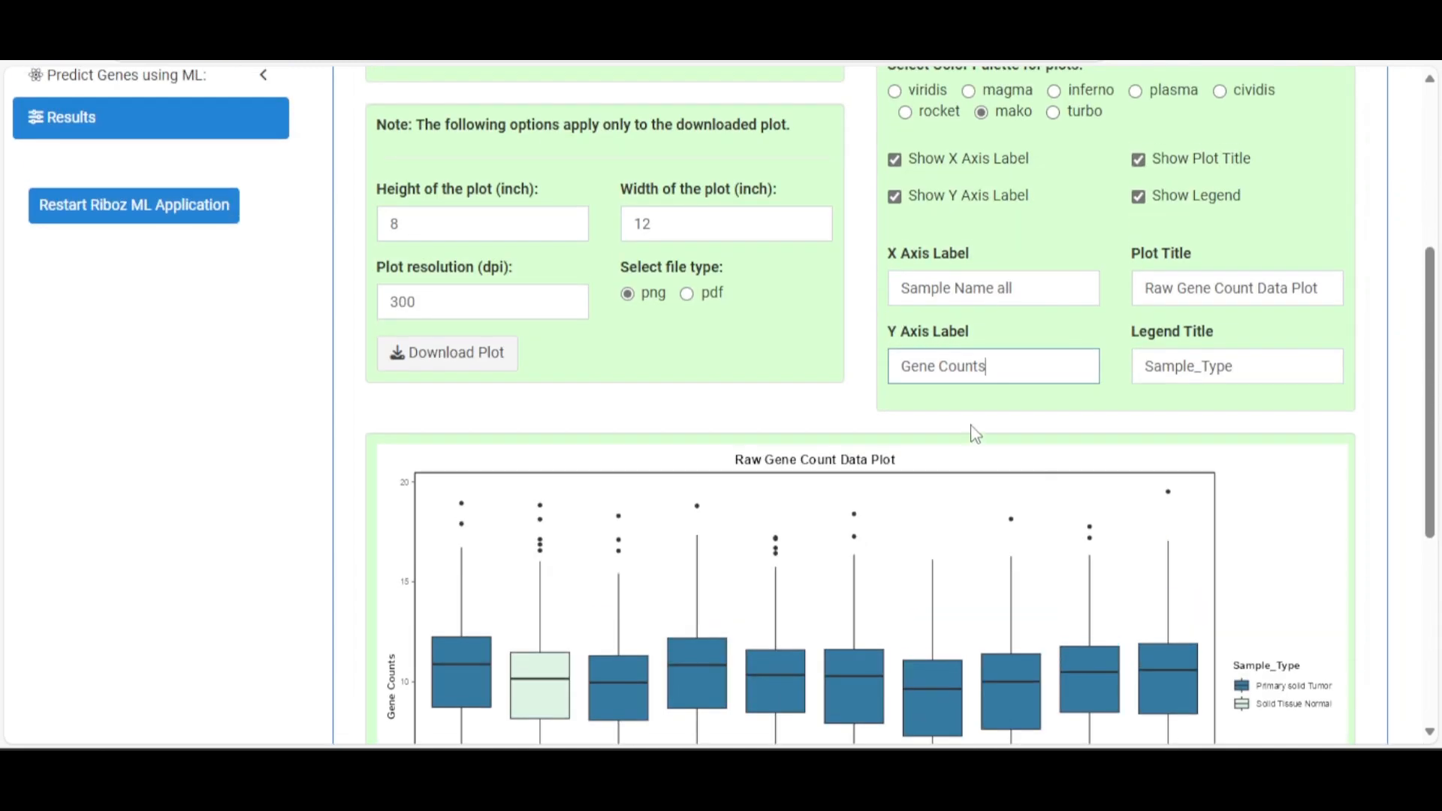
scroll(984, 406, down, 4)
scroll(969, 411, up, 4)
text(all)
scroll(1015, 396, down, 1)
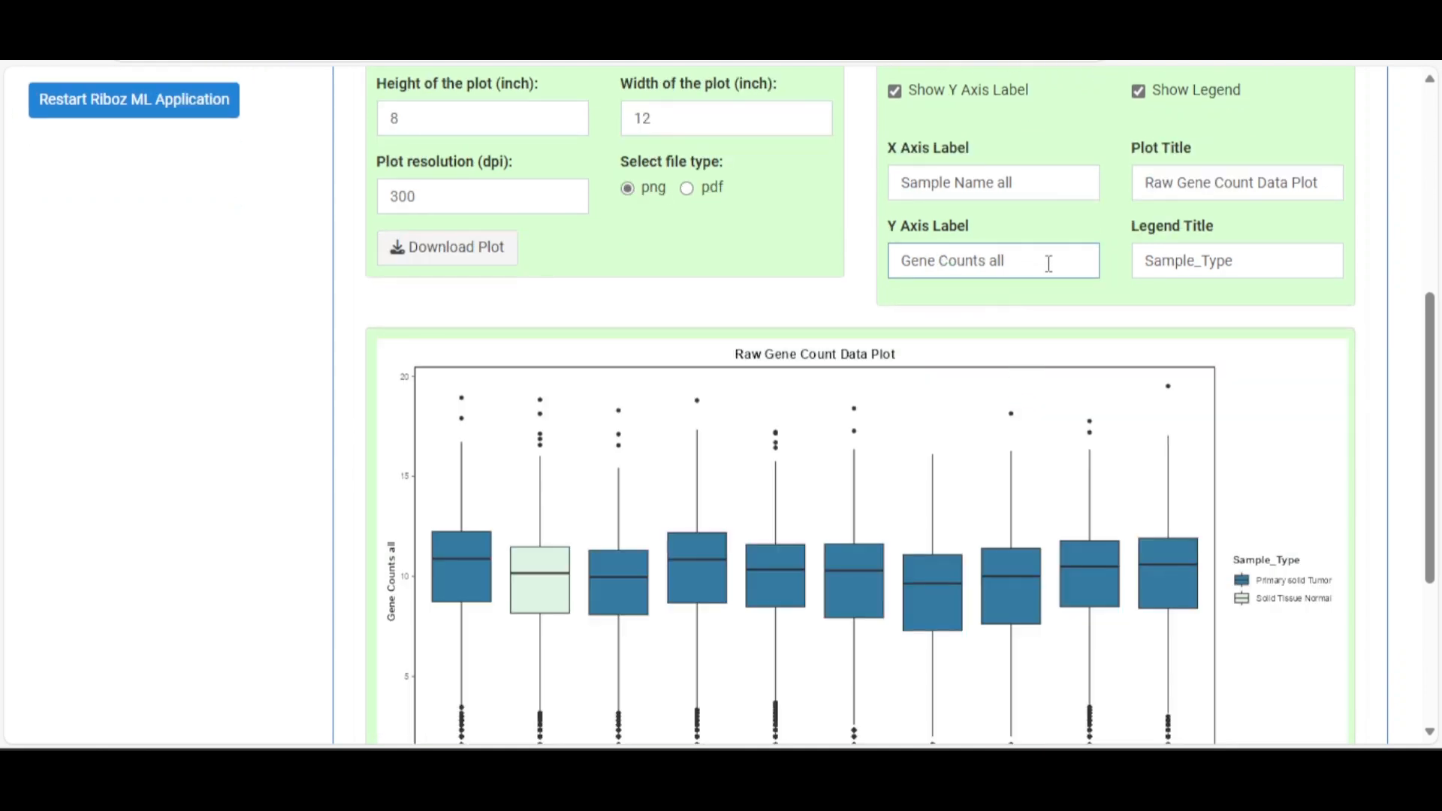
Remove 'Raw Gene Count' so the title reads Data Plot, and rename the legend to 'Types'
click(1161, 184)
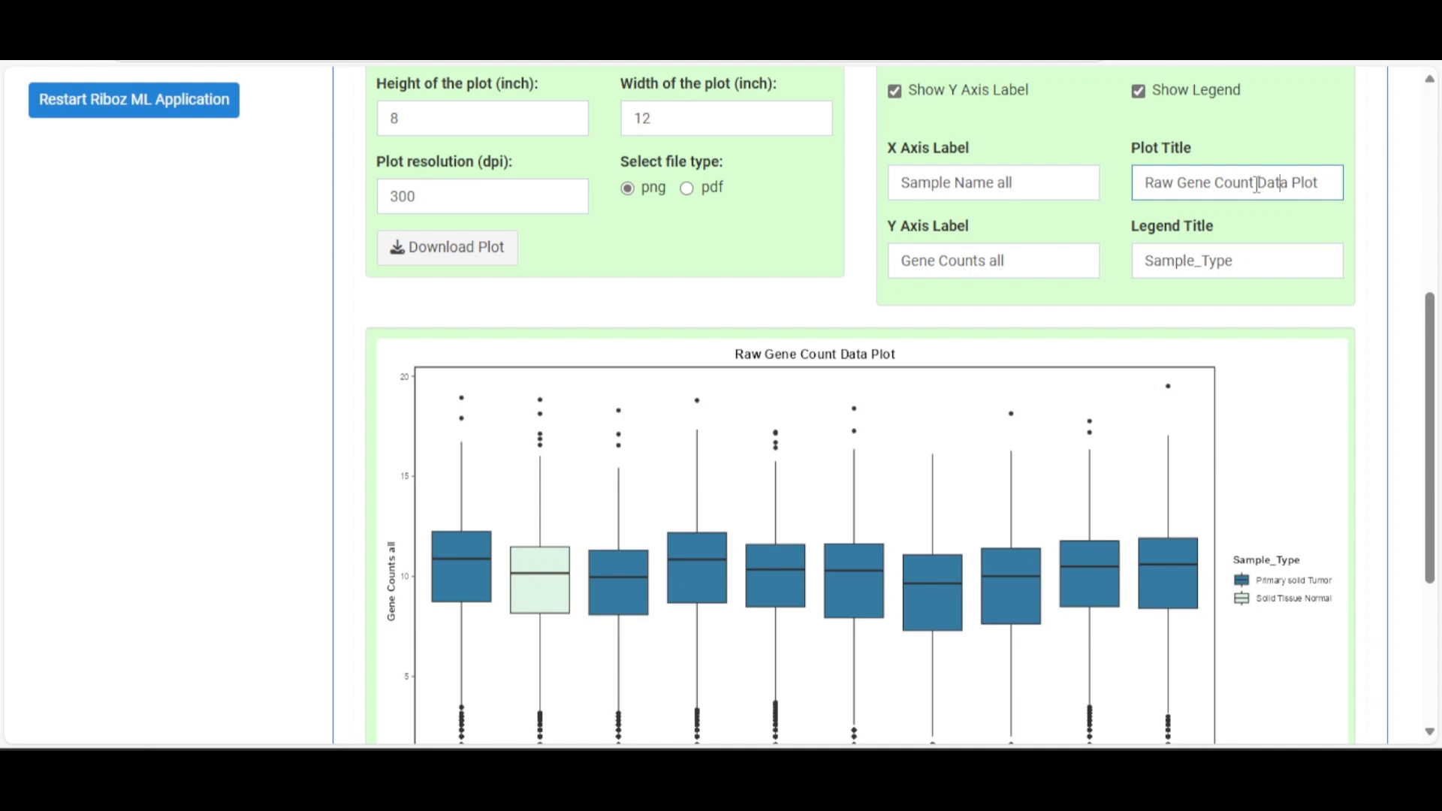
drag(1256, 184, 1077, 192)
key(BackSpace)
key(Delete)
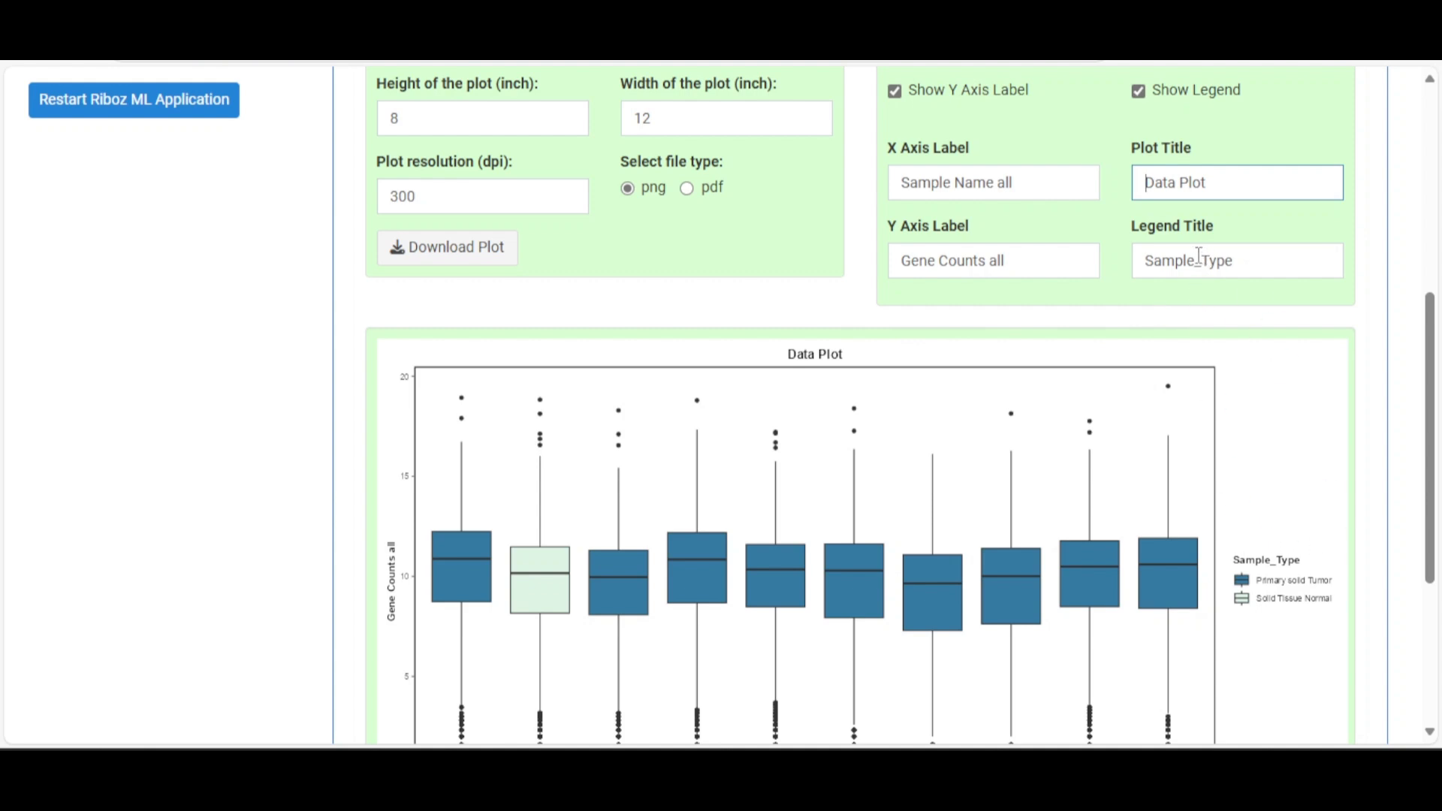
drag(1246, 261, 1137, 272)
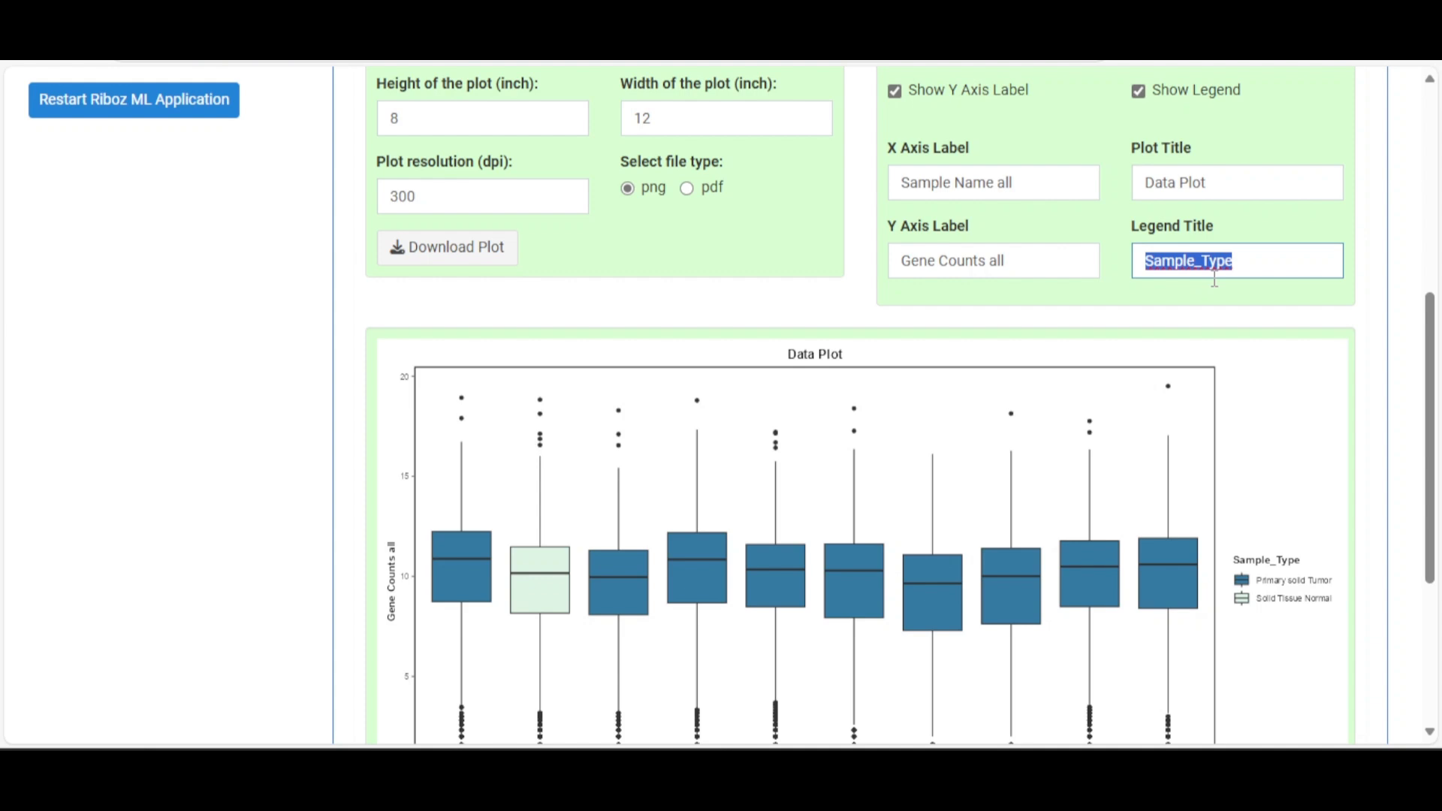
text(Types)
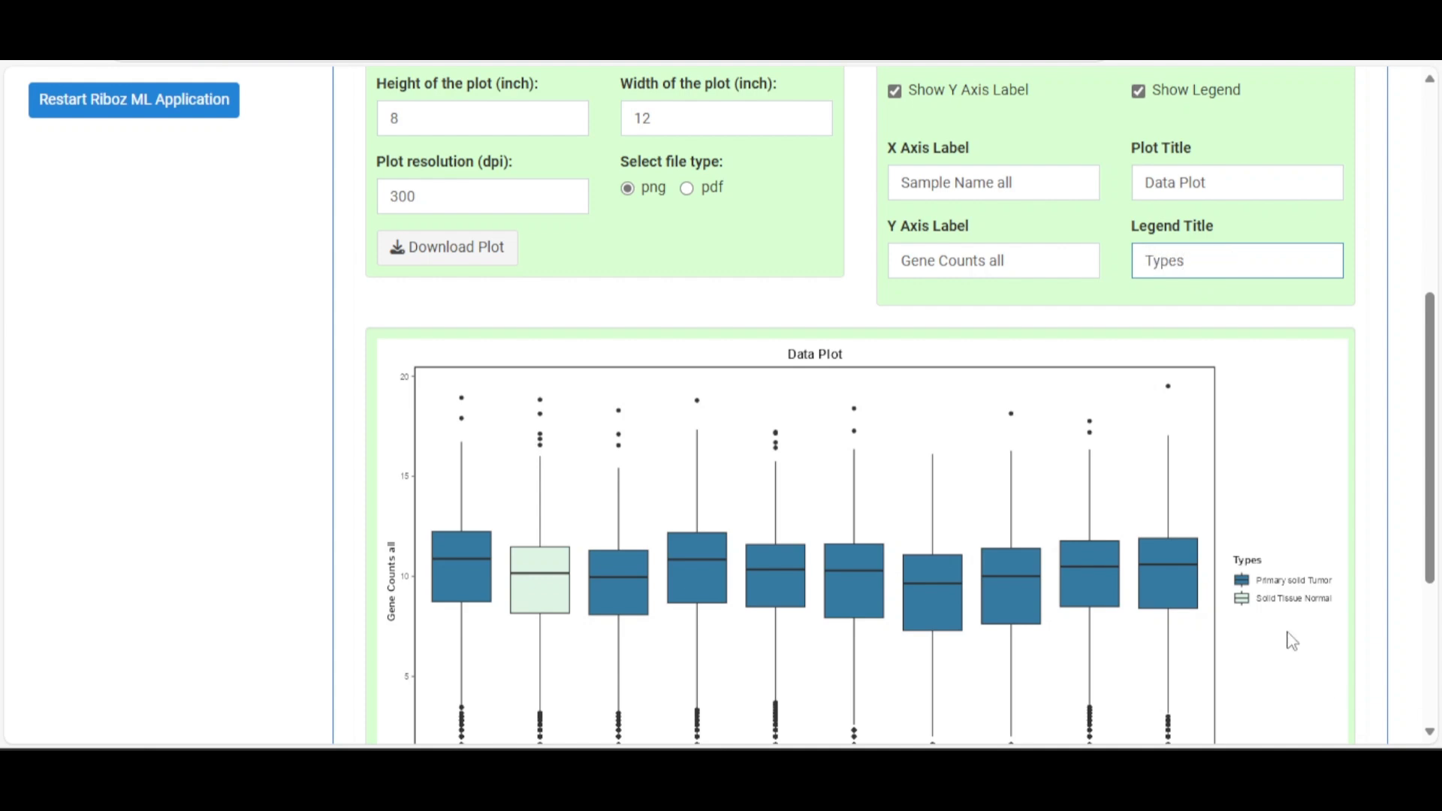
click(1139, 283)
scroll(841, 293, up, 3)
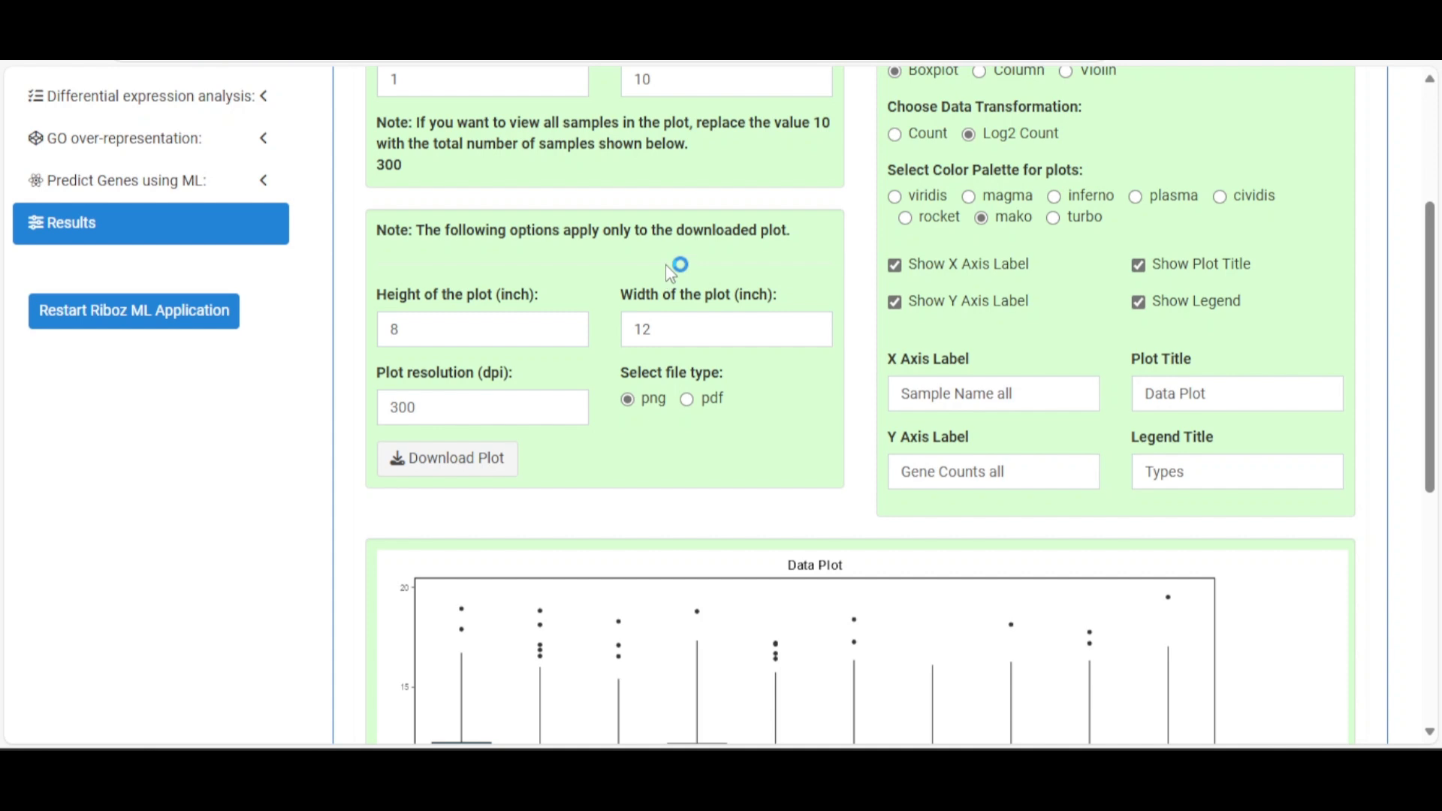
Download the plot as a PNG, then view and close the image
scroll(667, 267, down, 4)
scroll(667, 270, up, 1)
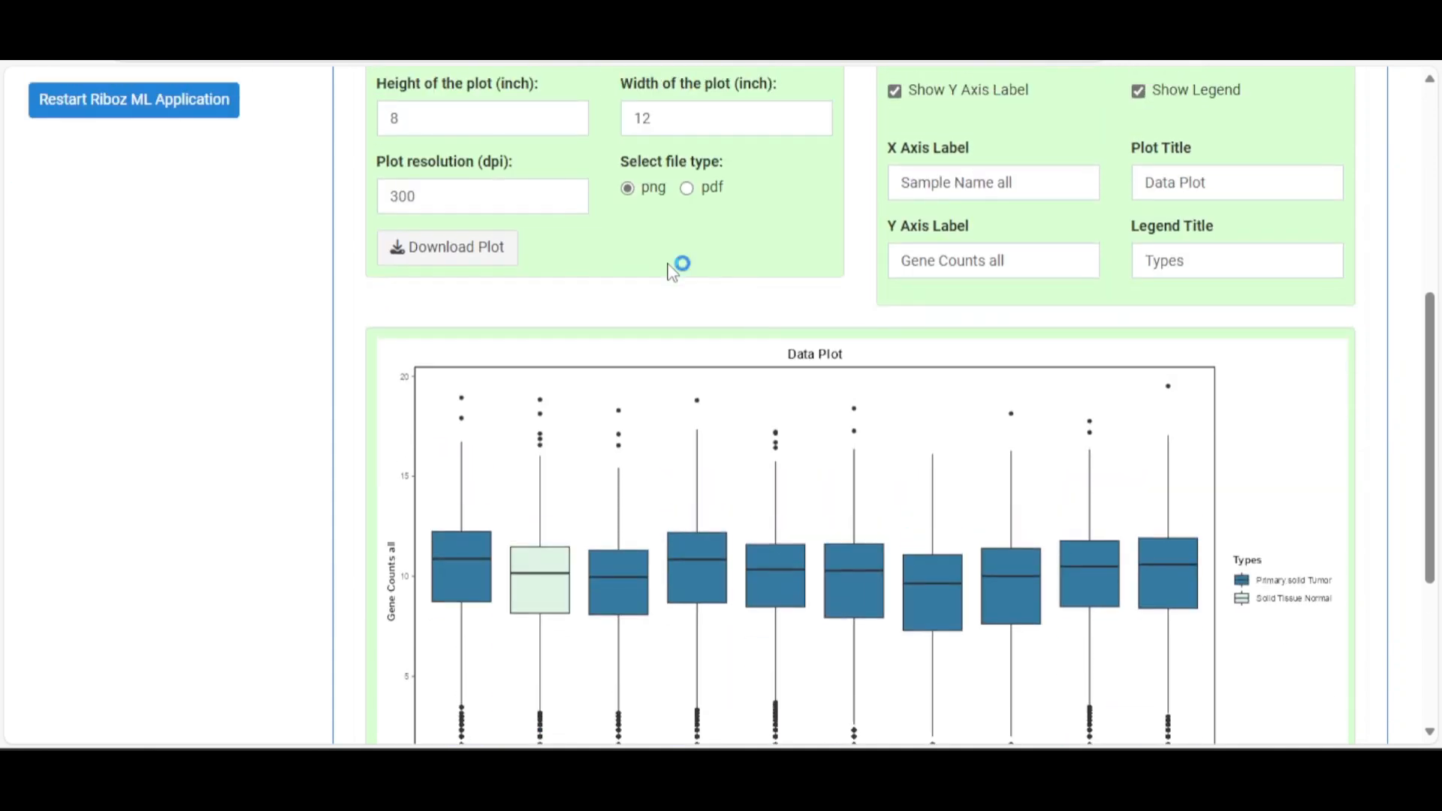
scroll(671, 276, up, 1)
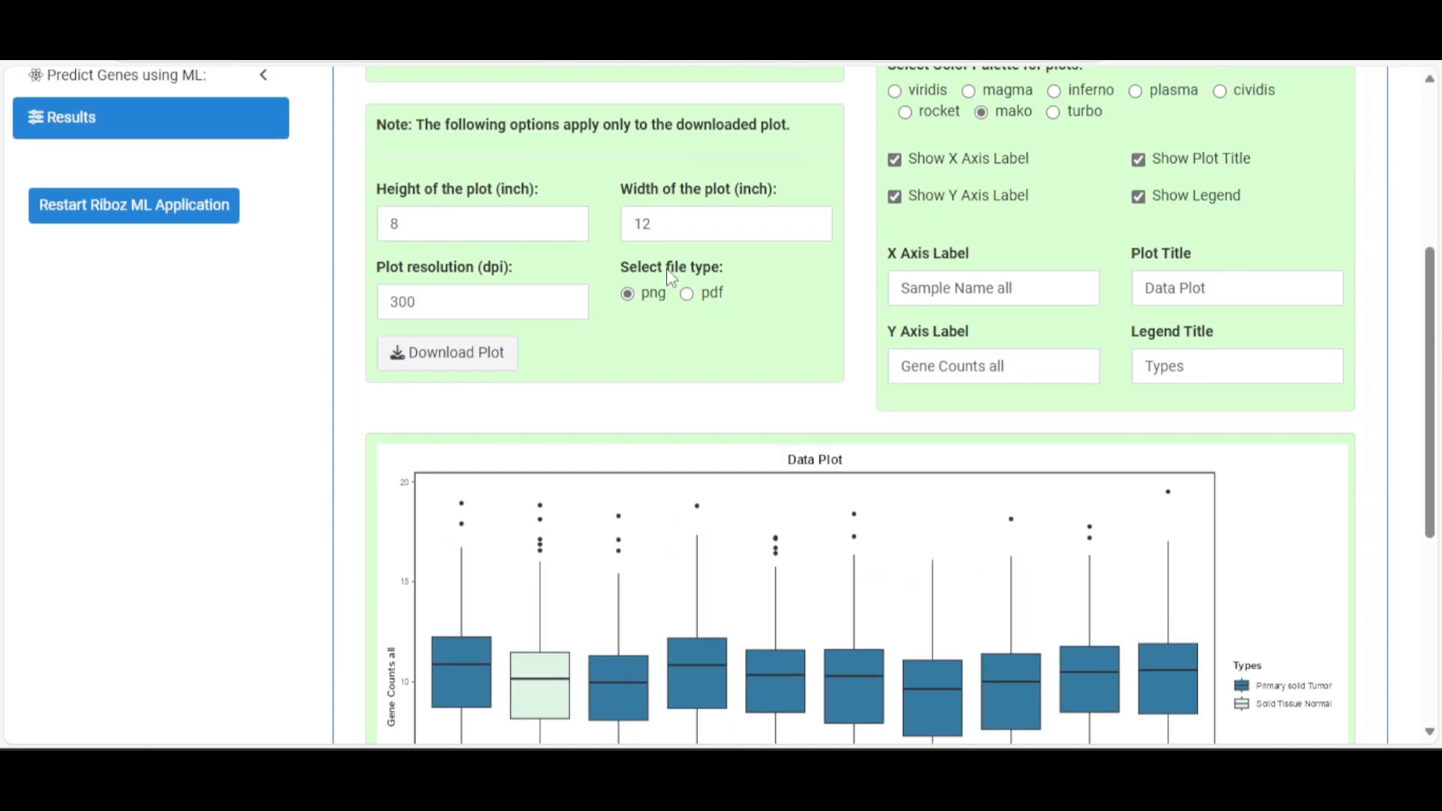
click(465, 231)
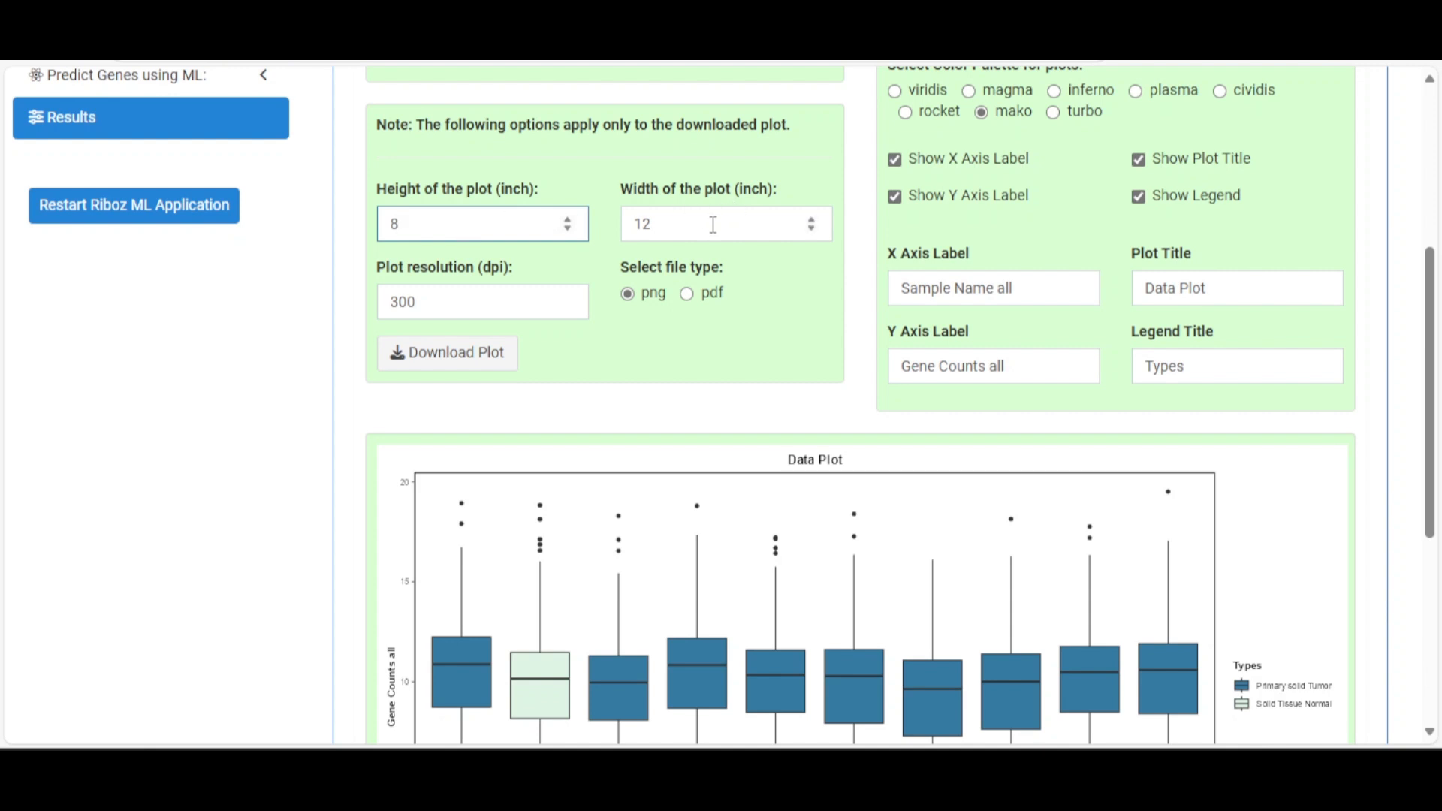
double_click(385, 317)
click(587, 336)
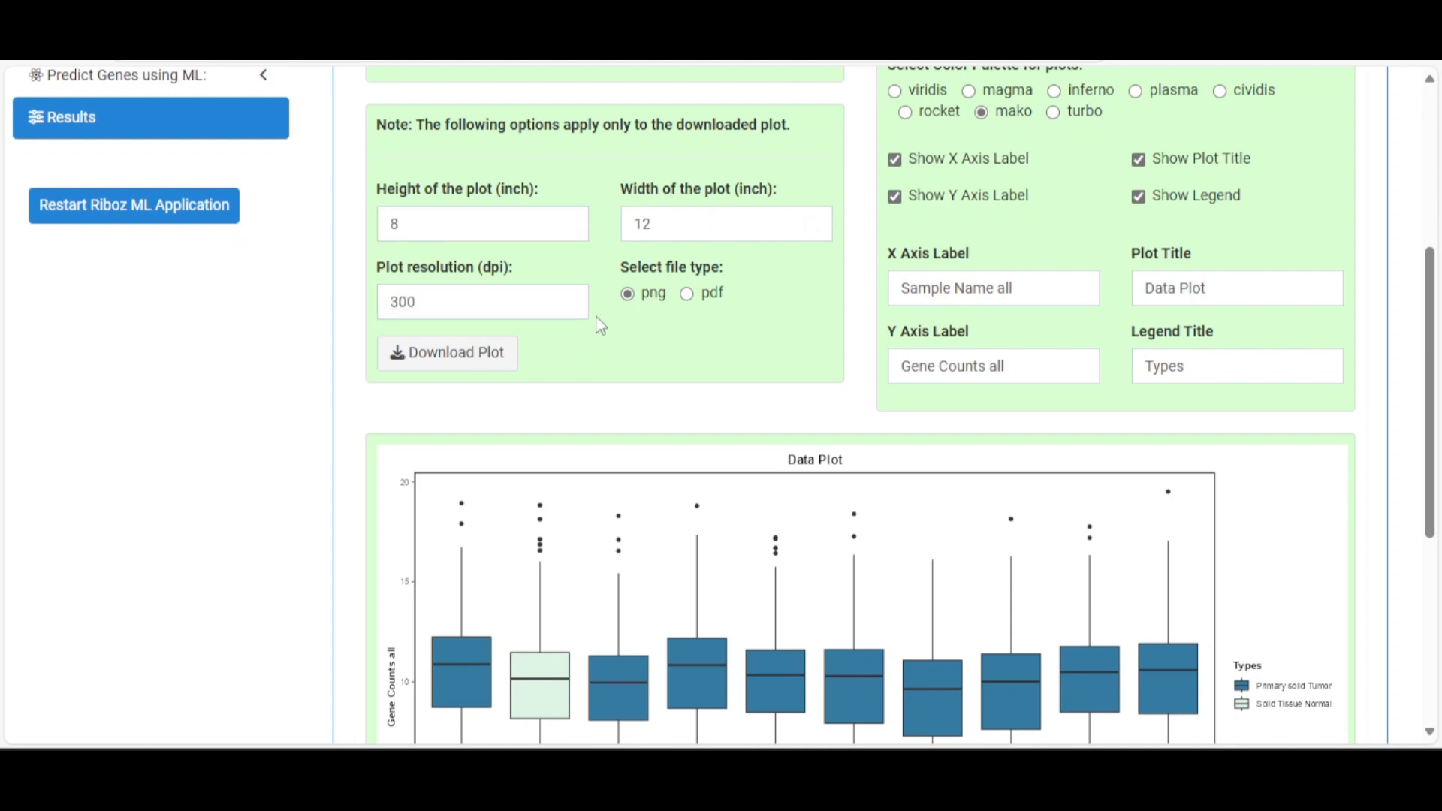
click(482, 354)
click(473, 359)
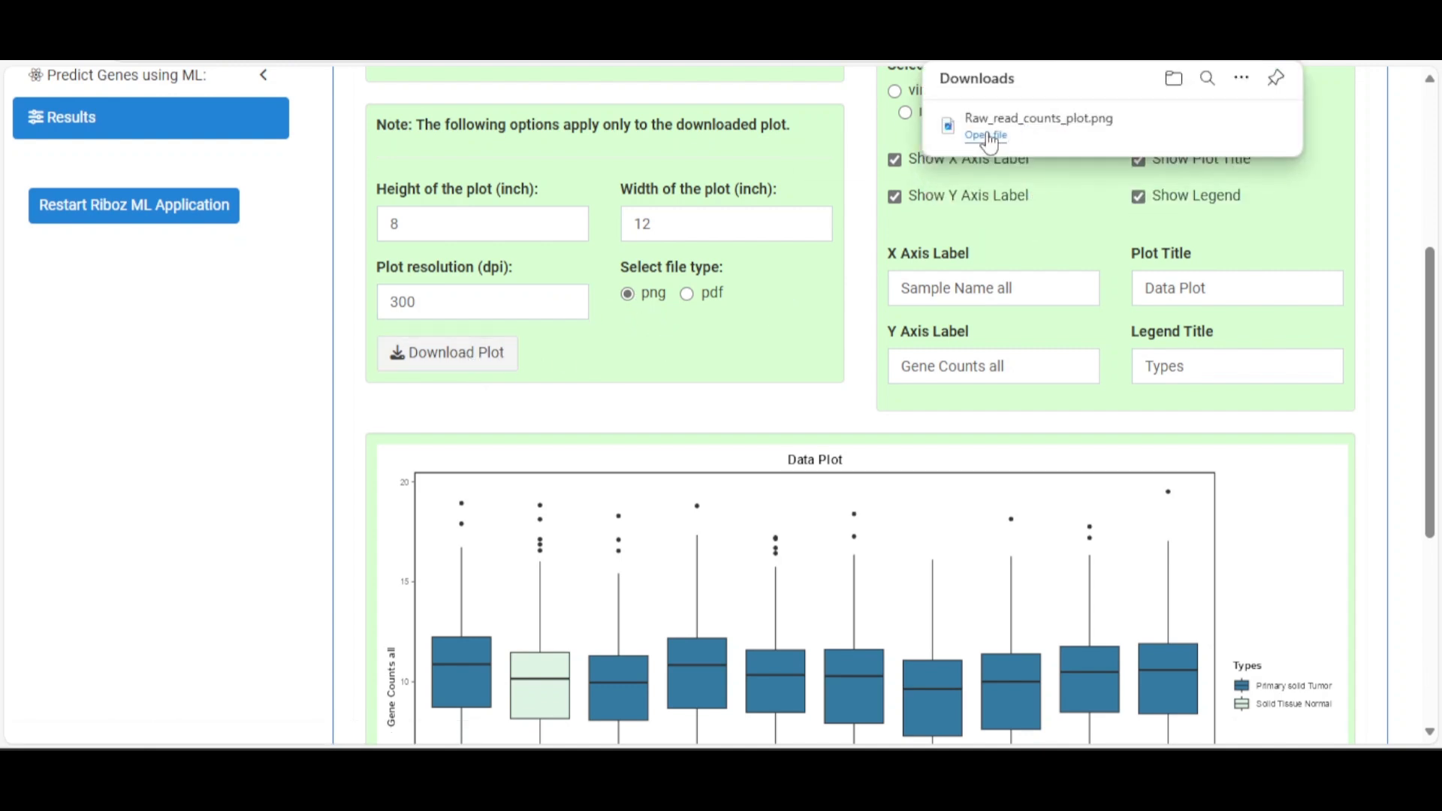
click(986, 136)
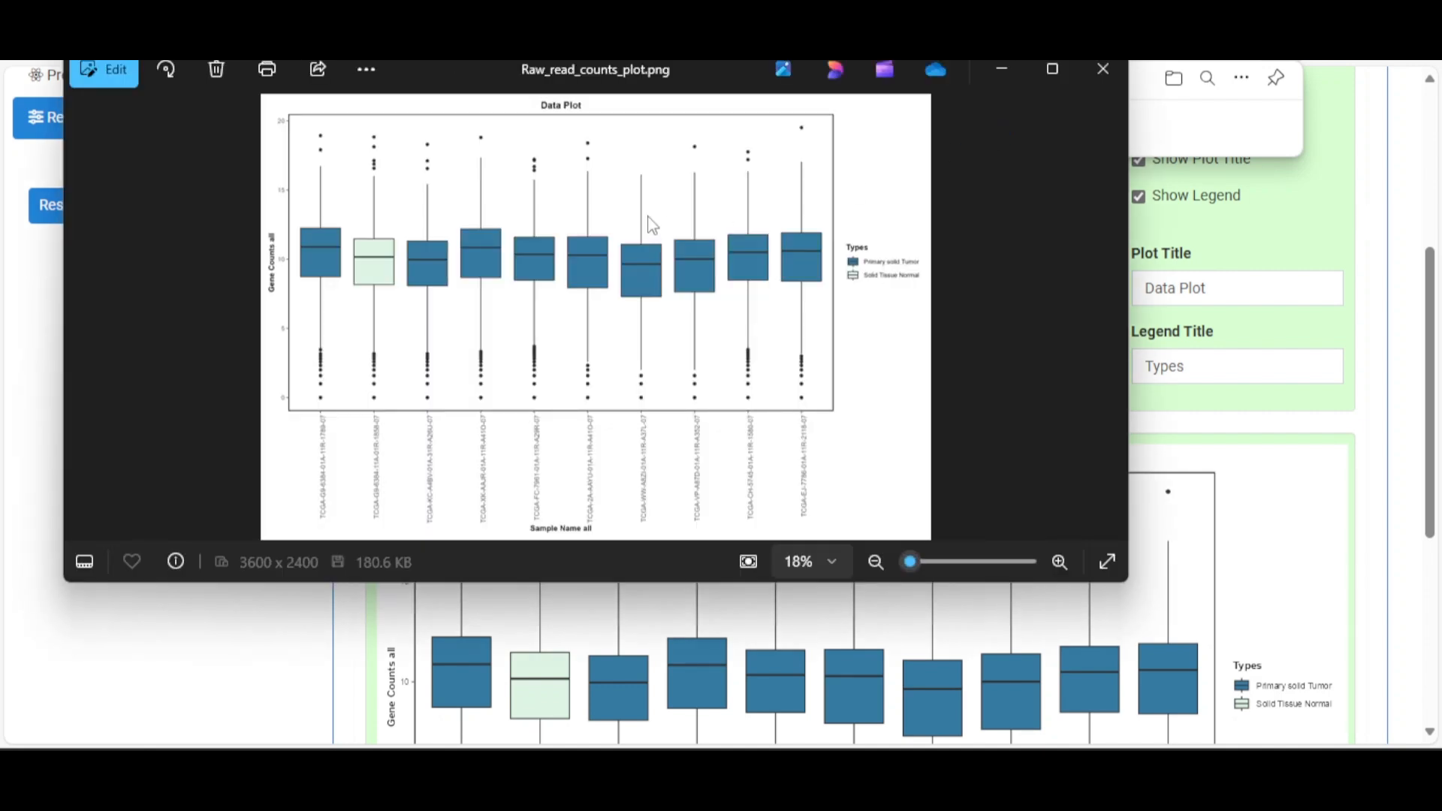
click(1103, 69)
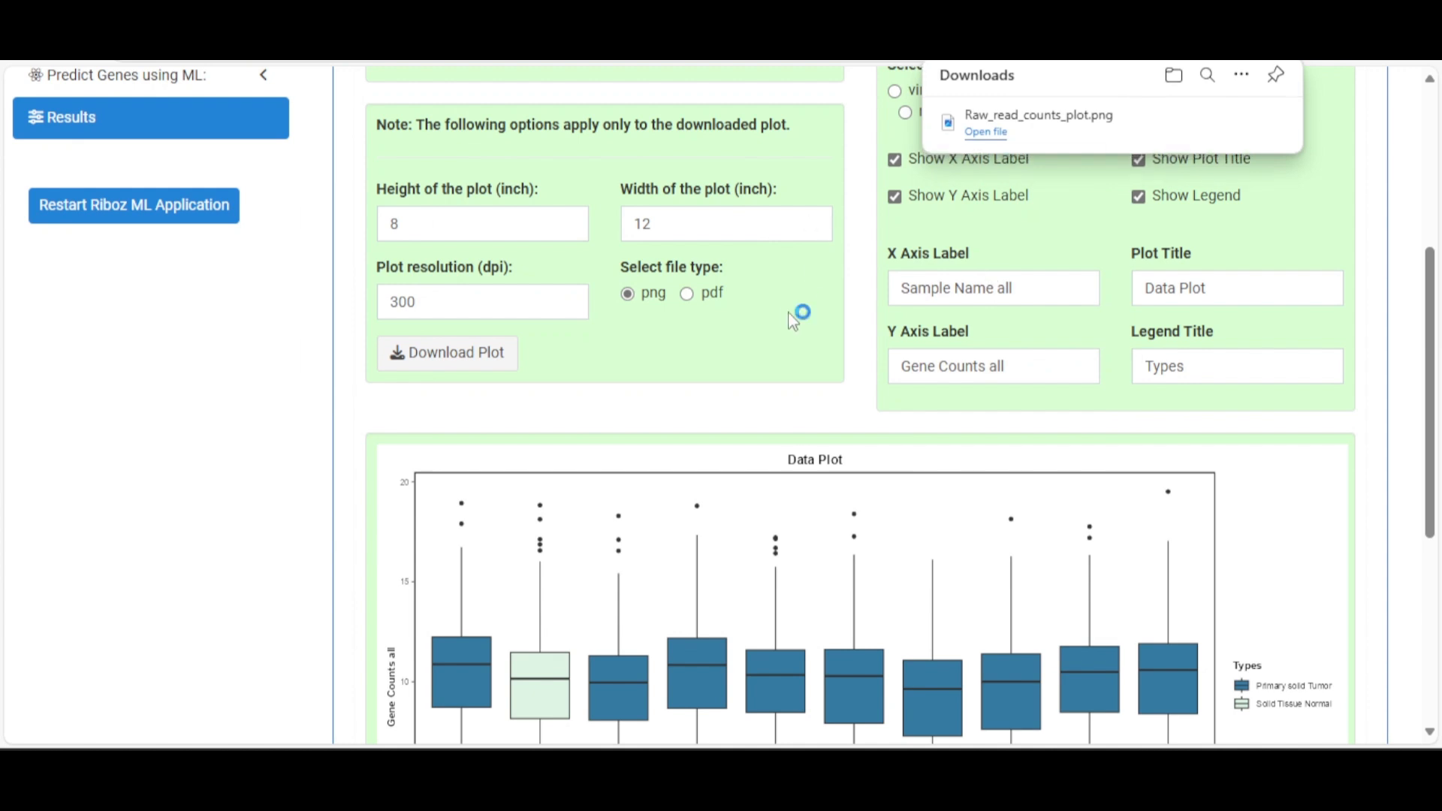
Download the plot as a PDF and open Raw_read_counts_plot.pdf
click(688, 294)
click(473, 359)
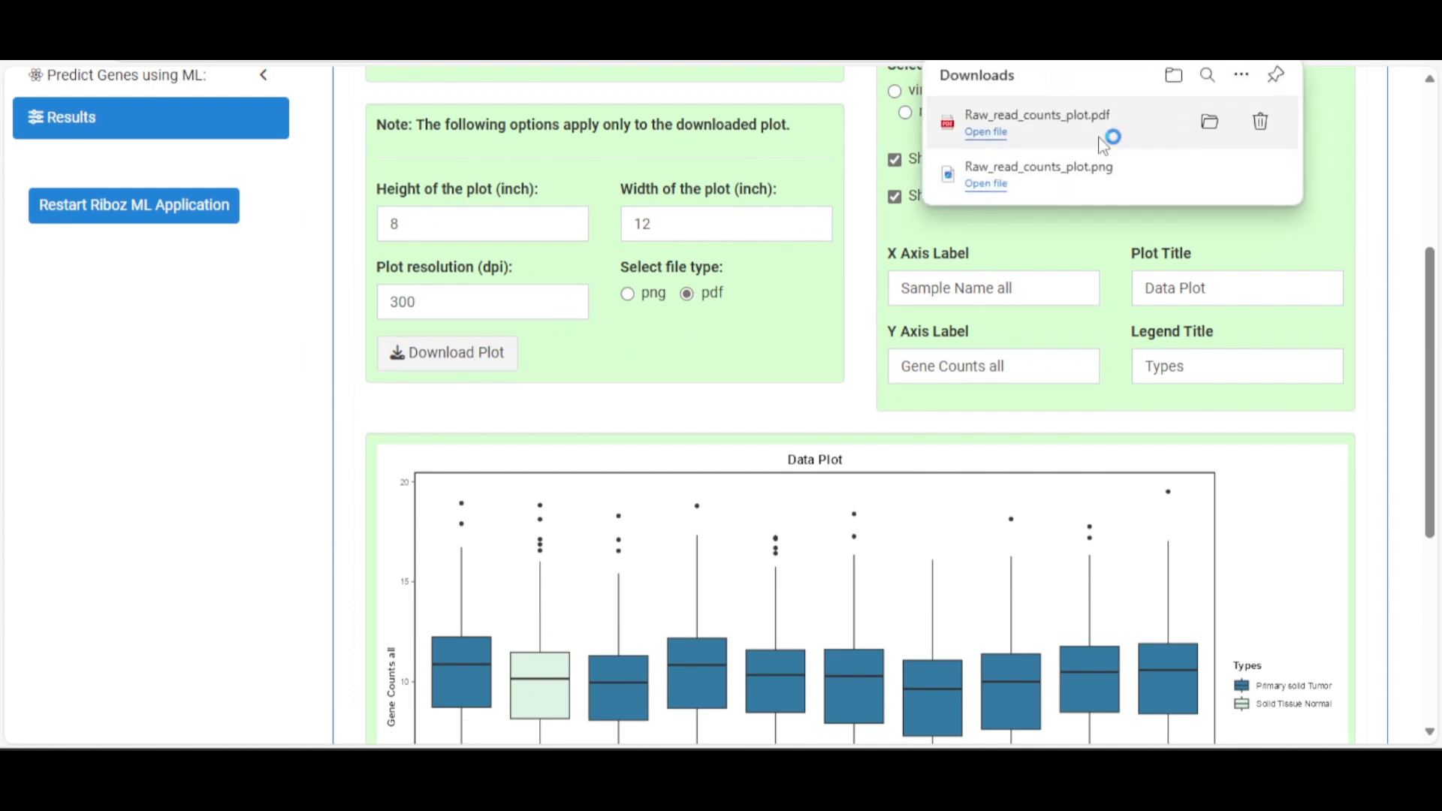
click(1109, 129)
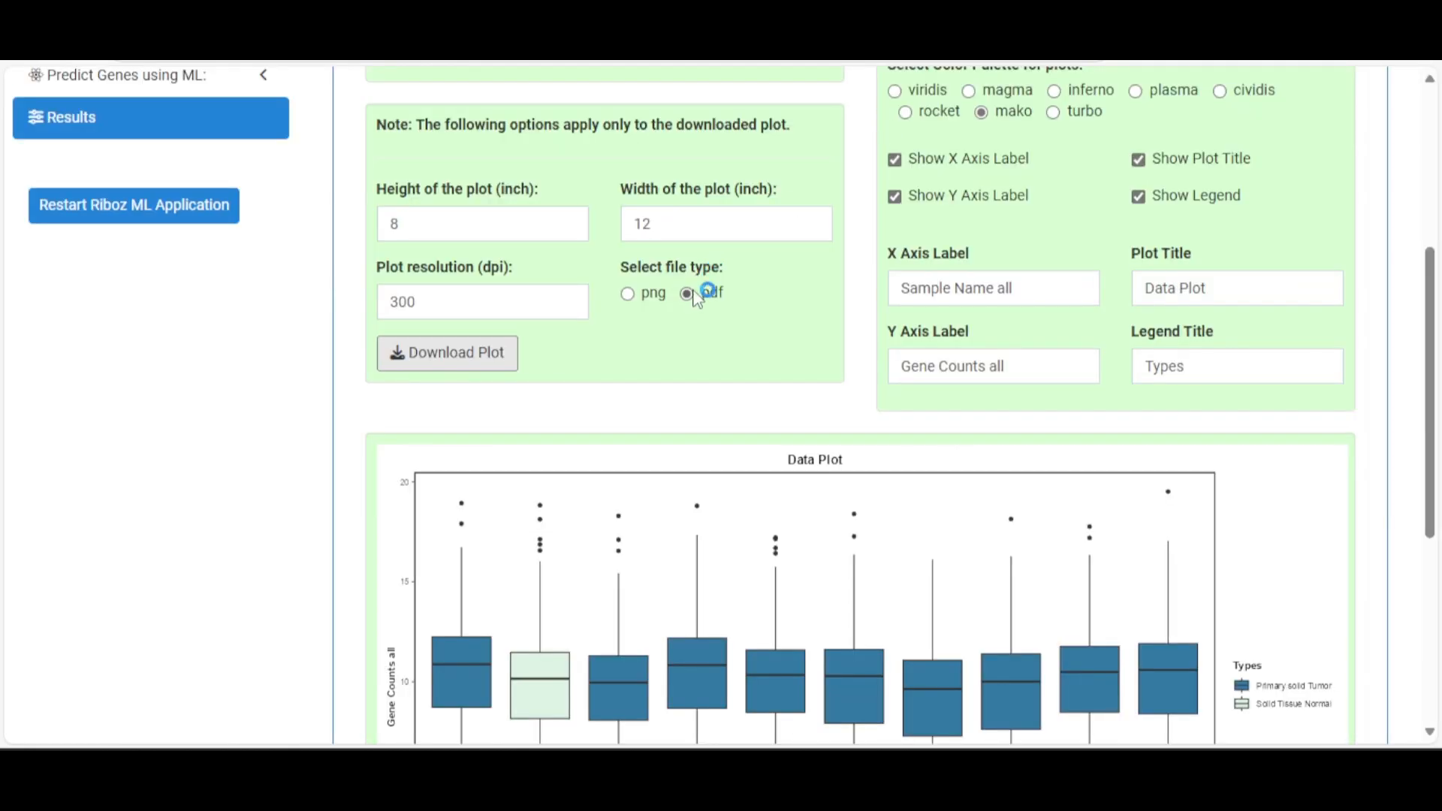
Select the download Height value so it can be replaced with 12
double_click(378, 229)
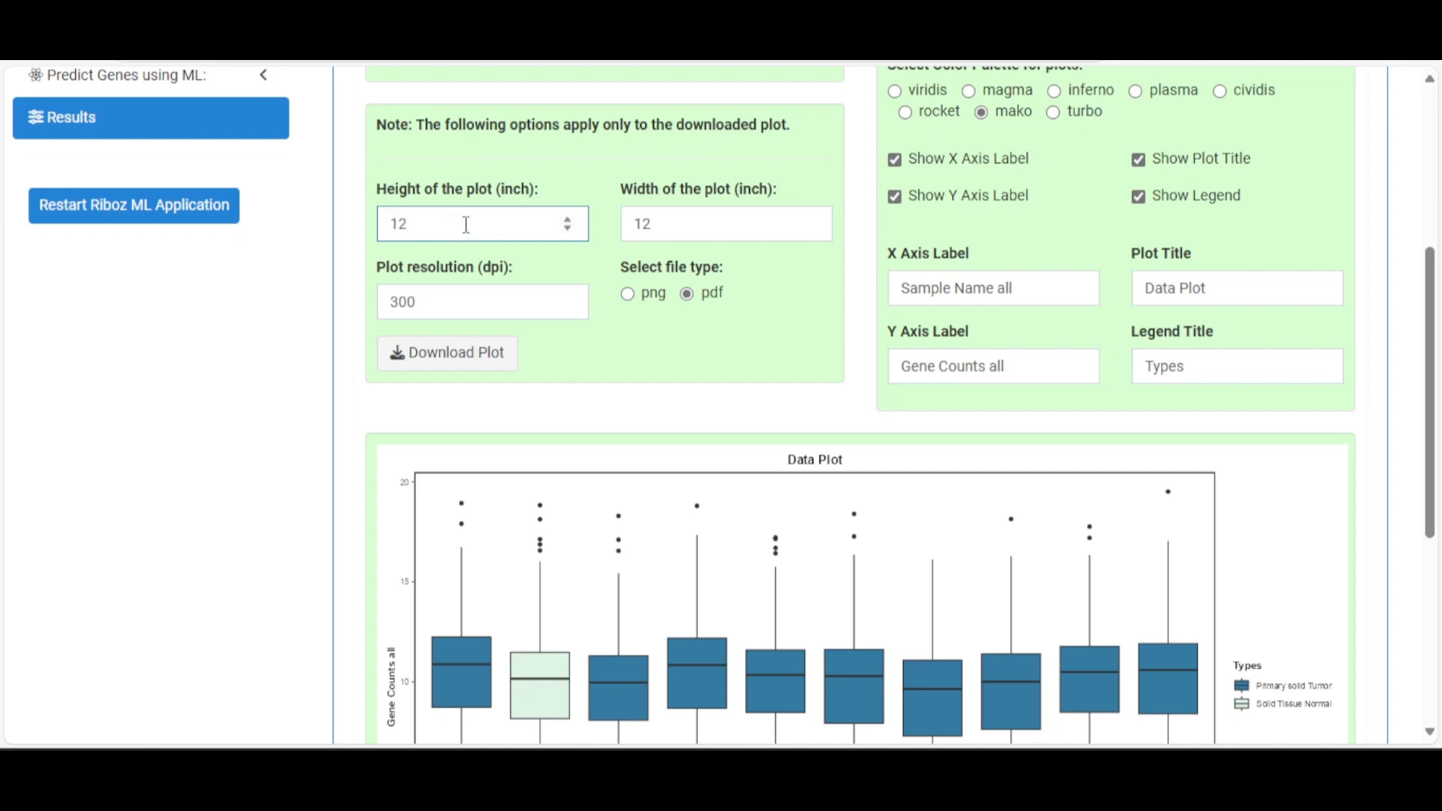
Set the width to 7 inches, download as PNG, and open Raw_read_counts_plot (1).png
key(Tab)
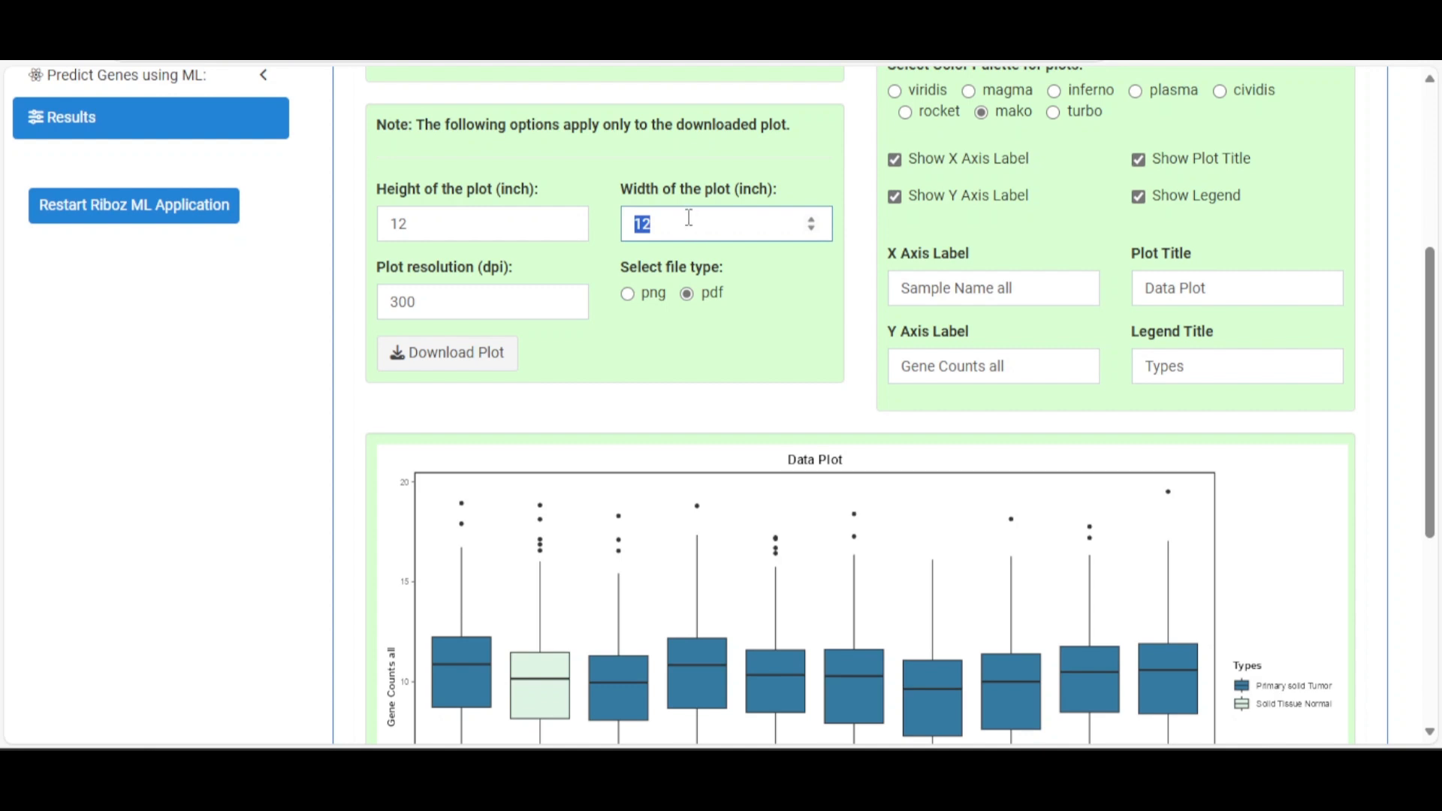
text(7)
click(818, 300)
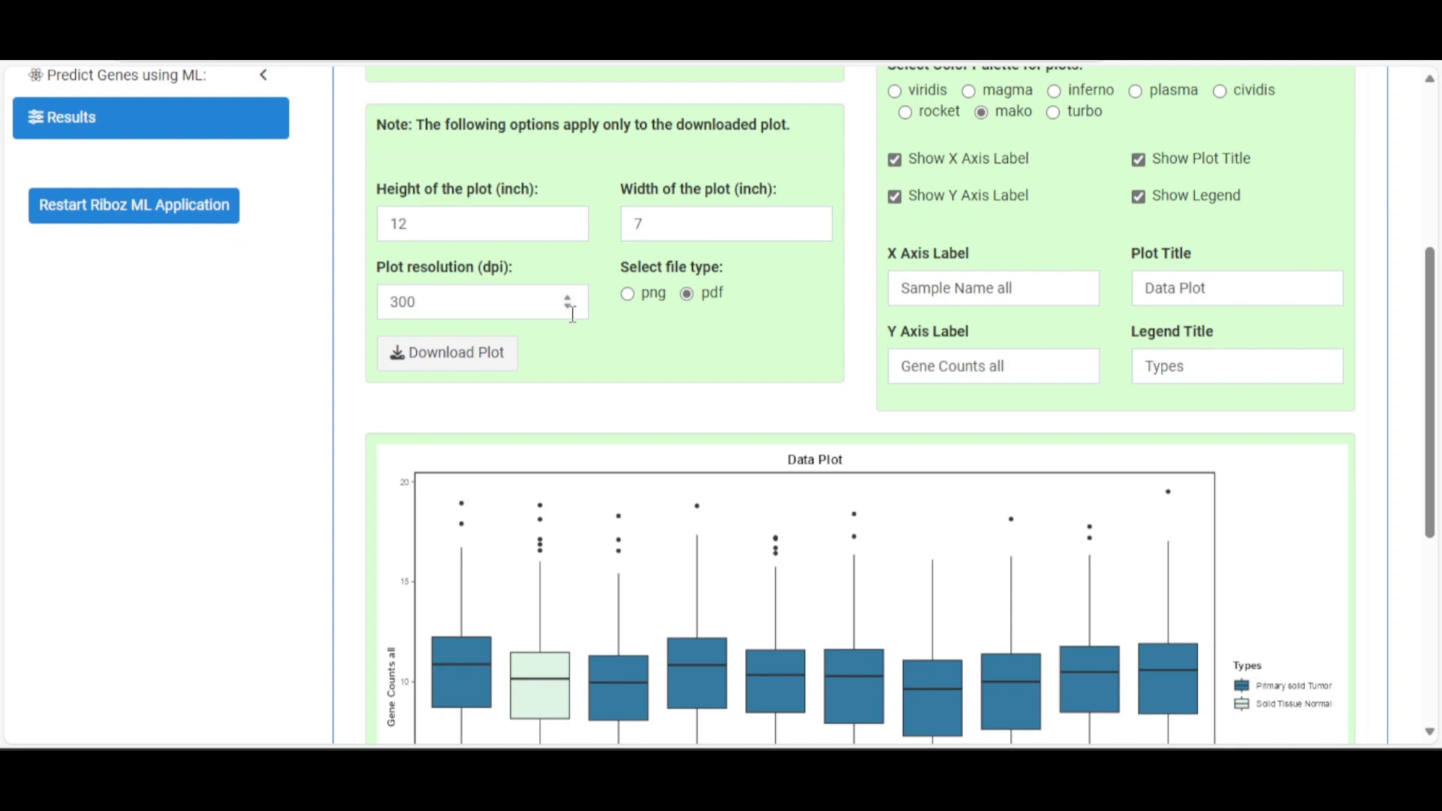
click(650, 296)
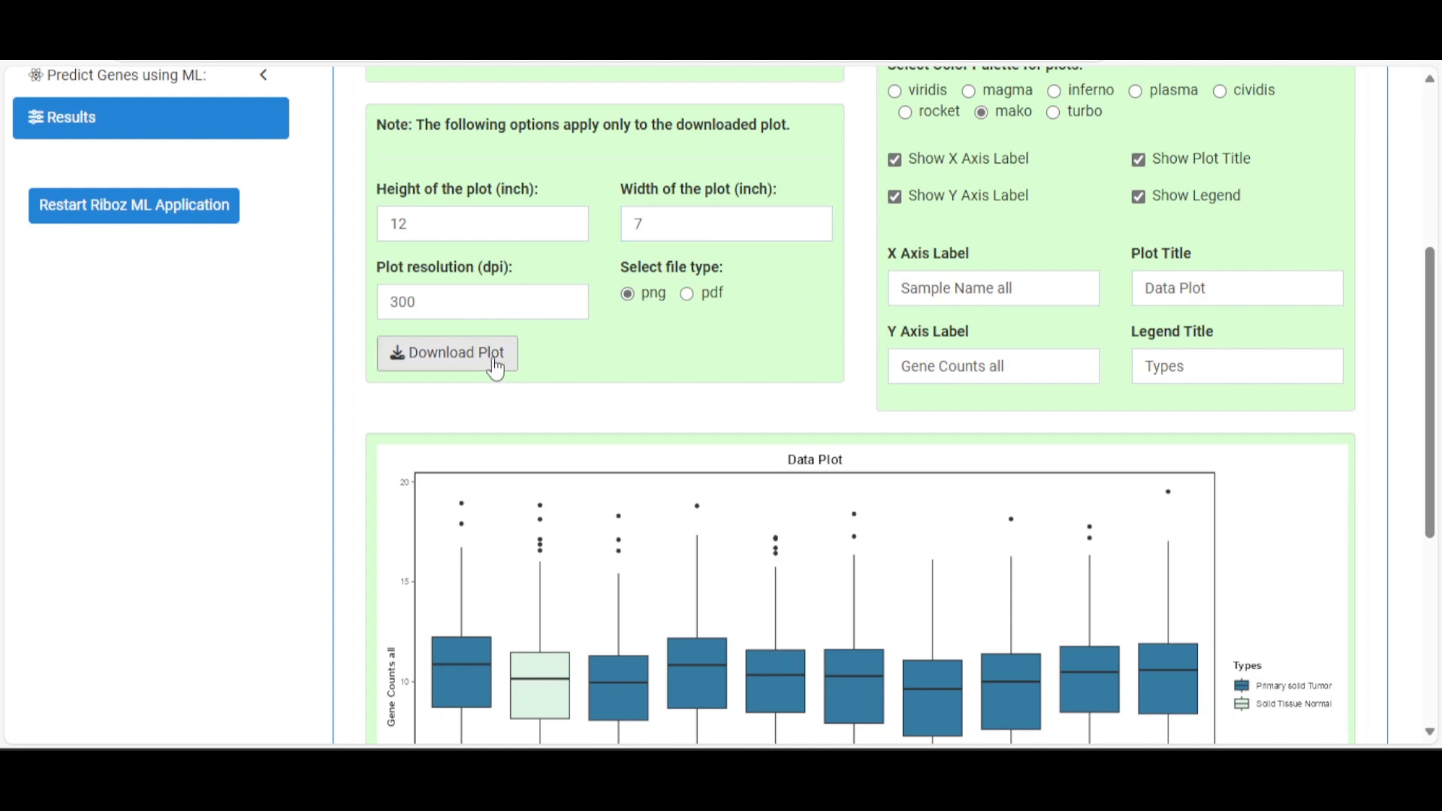
click(490, 367)
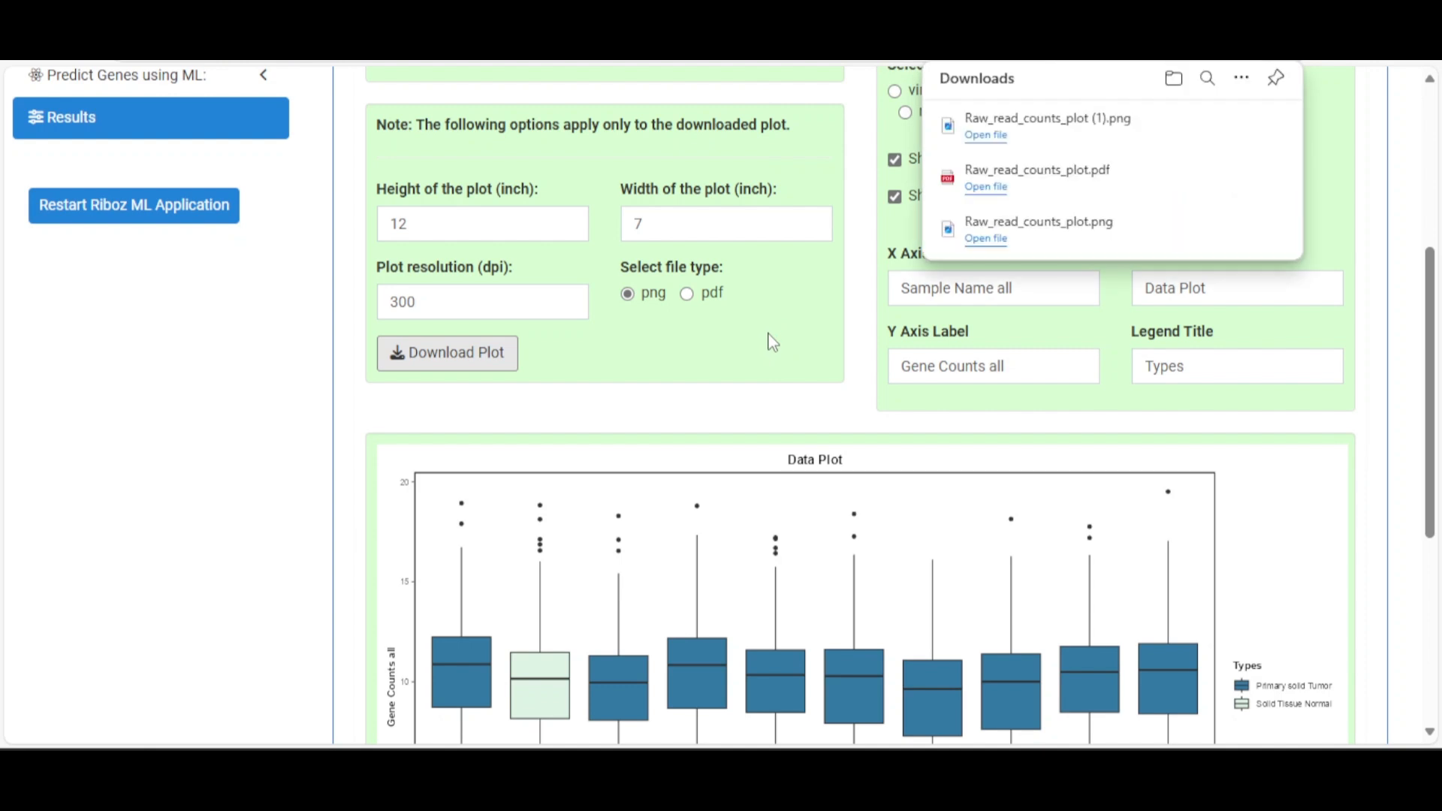
click(1054, 140)
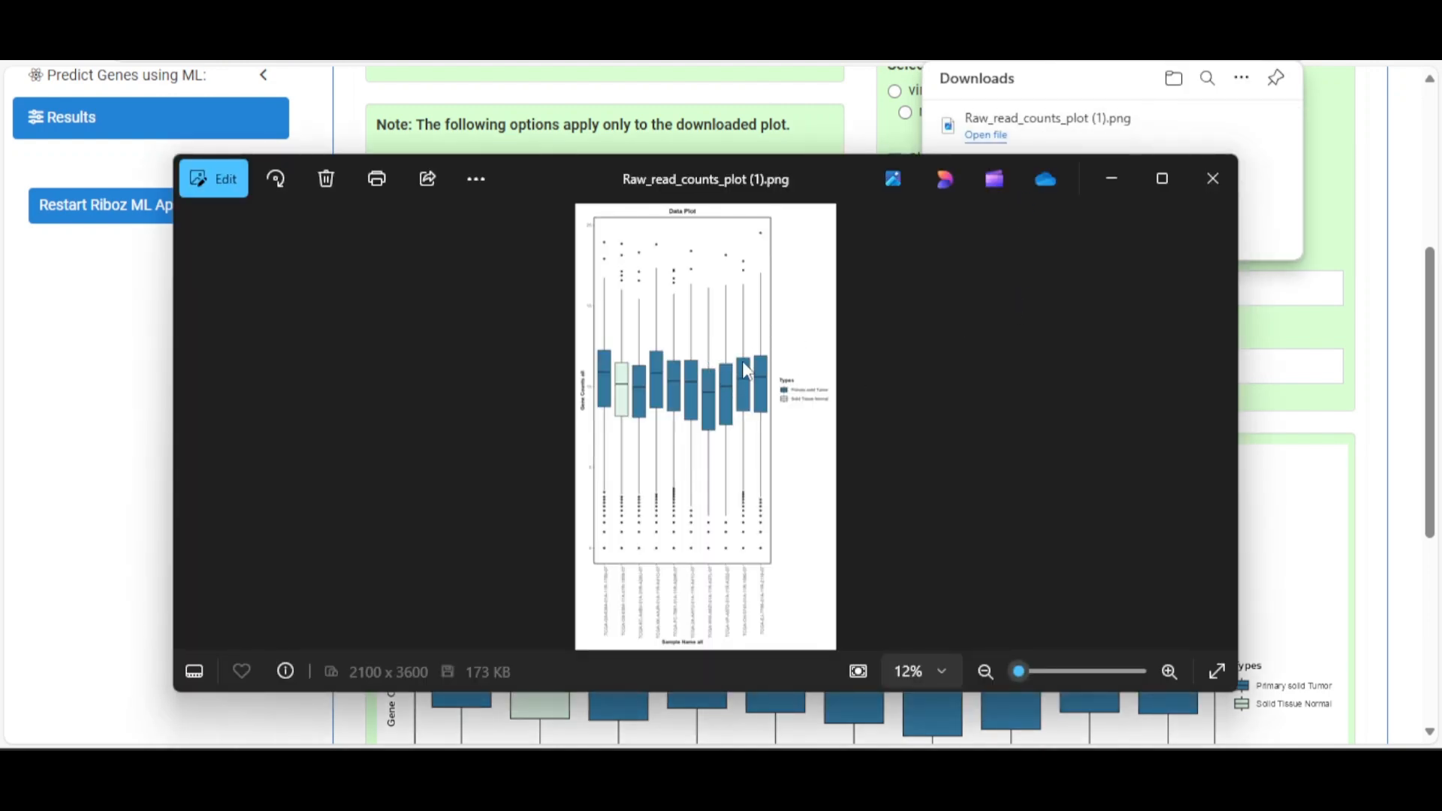
Close the Photos viewer and scroll back to the top of the Raw Read Counts Plot page
click(1220, 180)
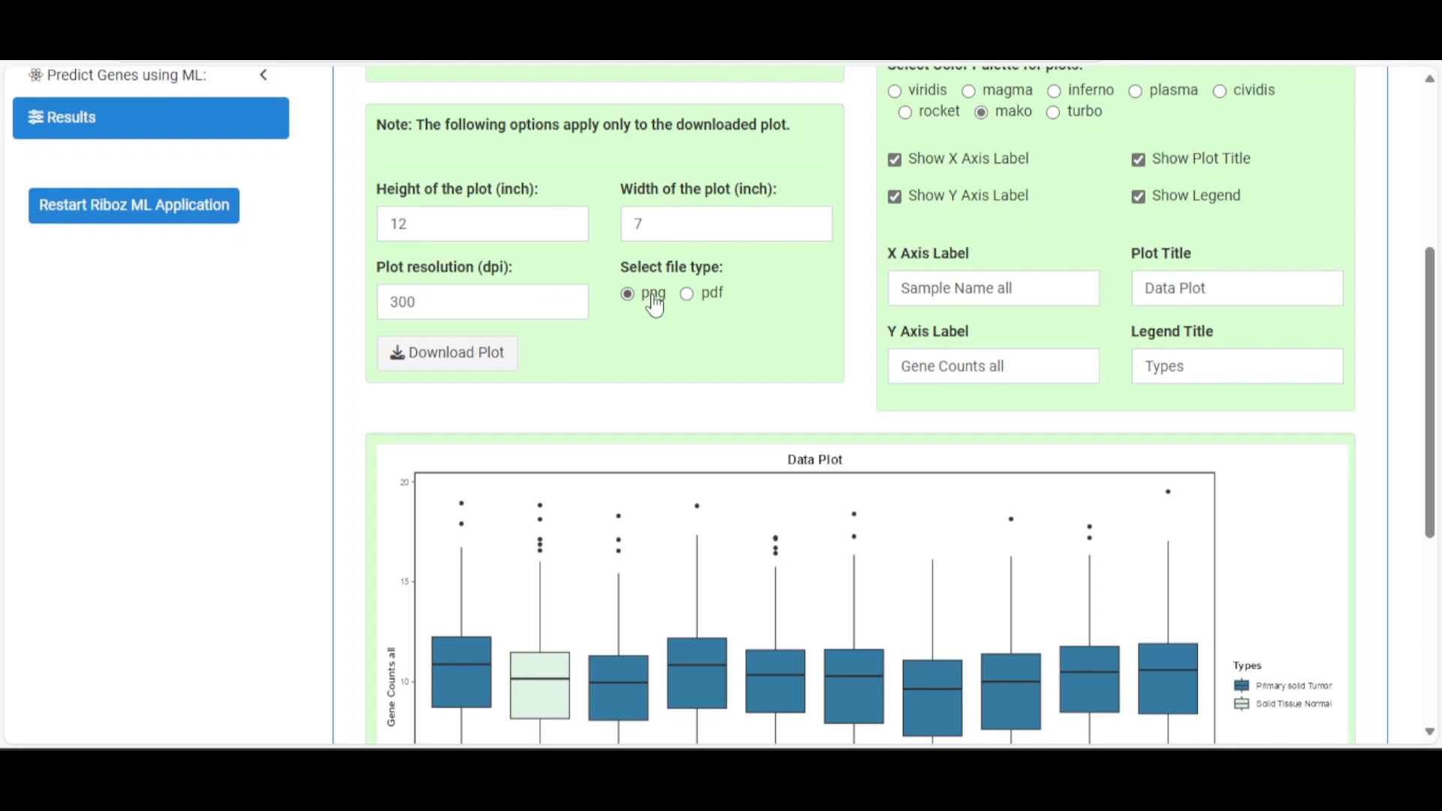
scroll(713, 304, up, 5)
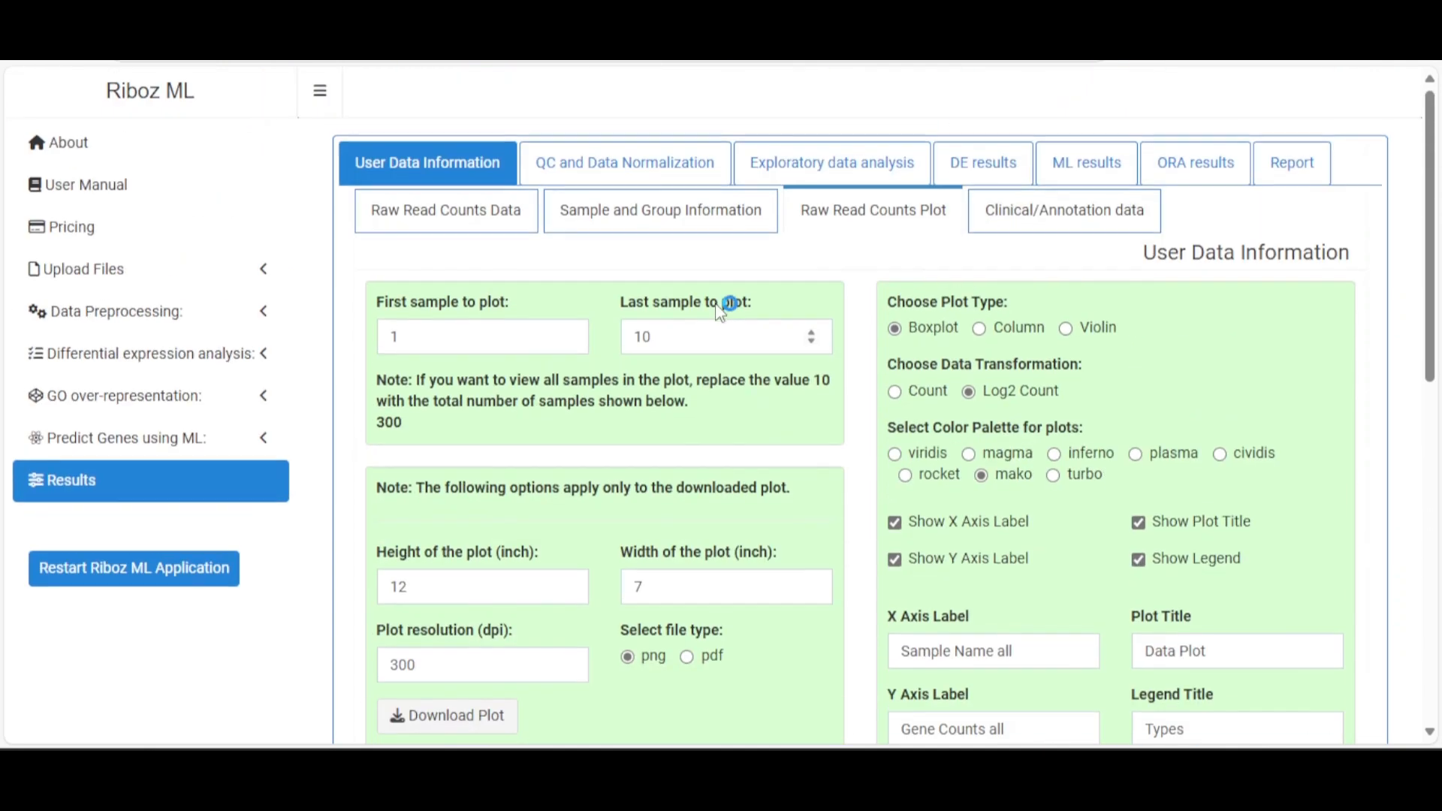
Browse the Clinical/Annotation table's 300 rows of Group_Type, race and age
click(1069, 219)
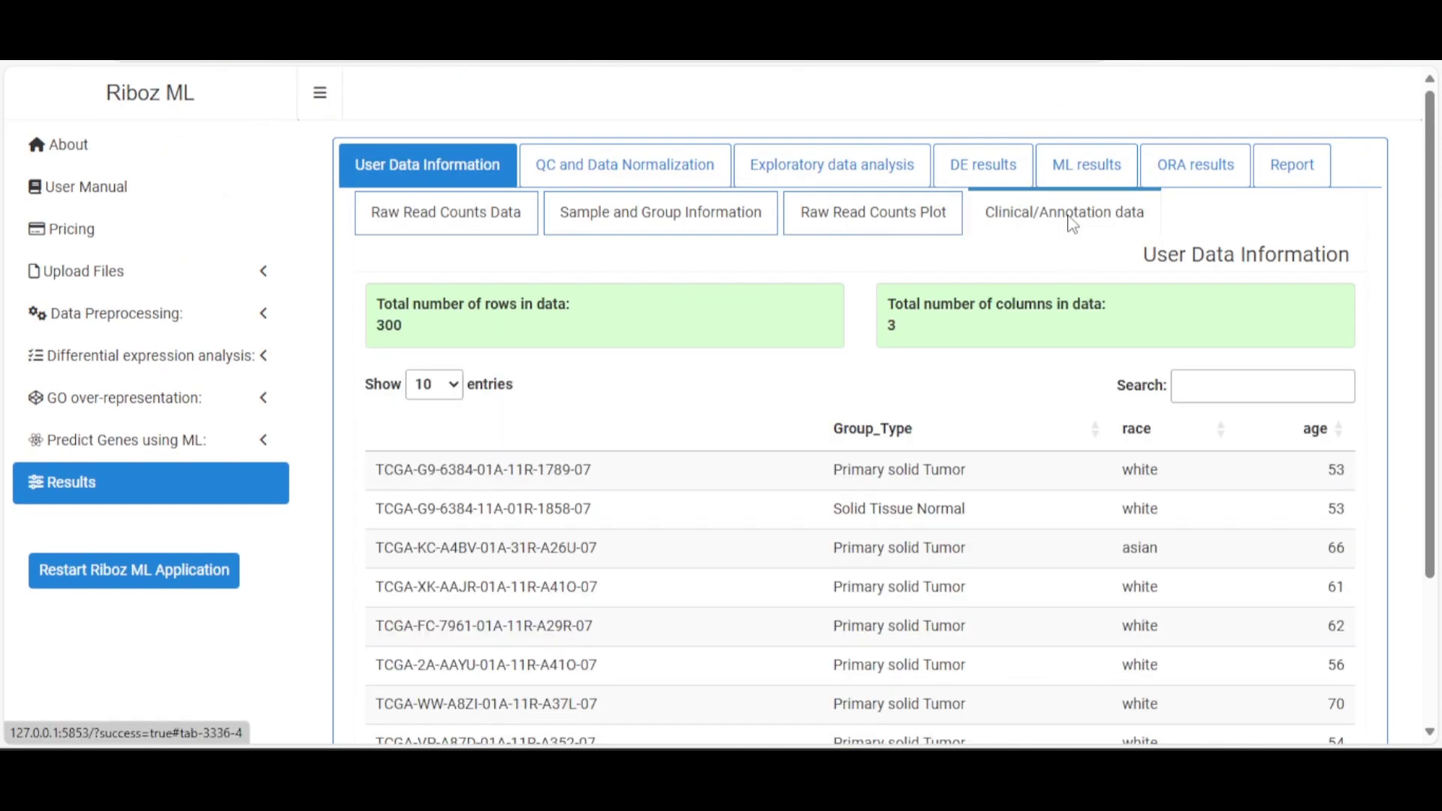
click(991, 386)
scroll(992, 391, down, 2)
click(996, 384)
scroll(995, 384, down, 2)
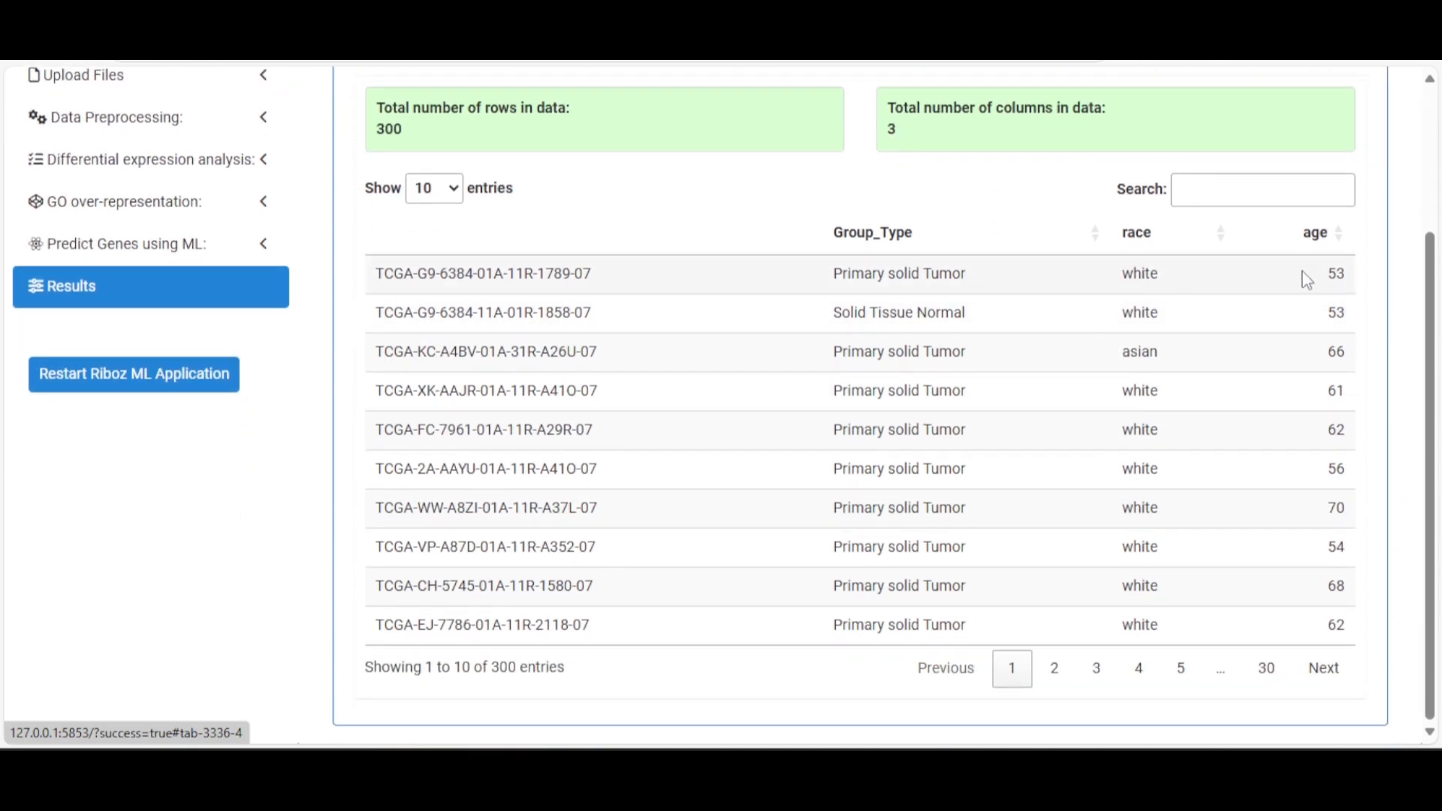
click(1006, 426)
scroll(1007, 428, up, 3)
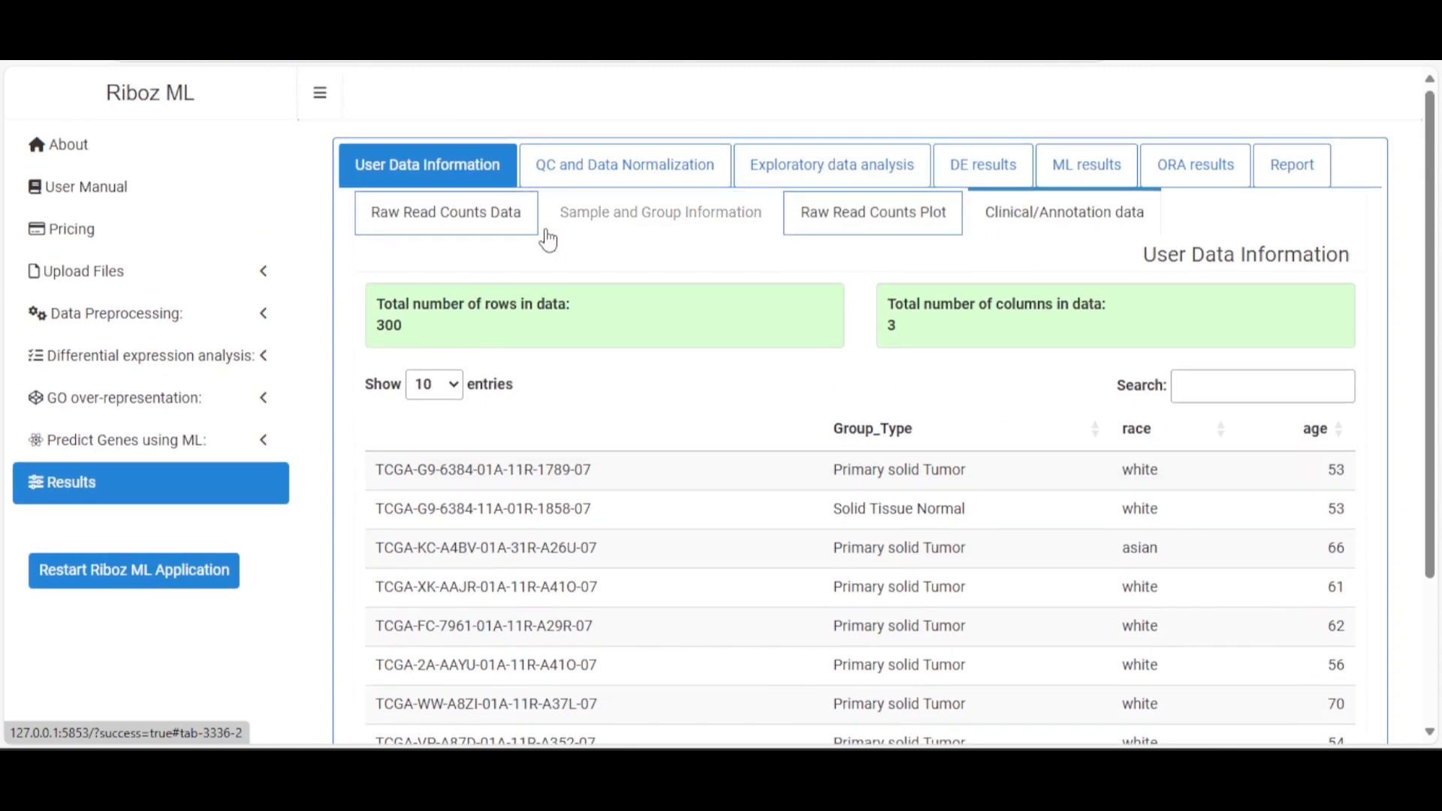
Scroll through the Filtered Read Counts Plot under QC and Data Normalization, then show the FilterByExpr Plot
click(587, 176)
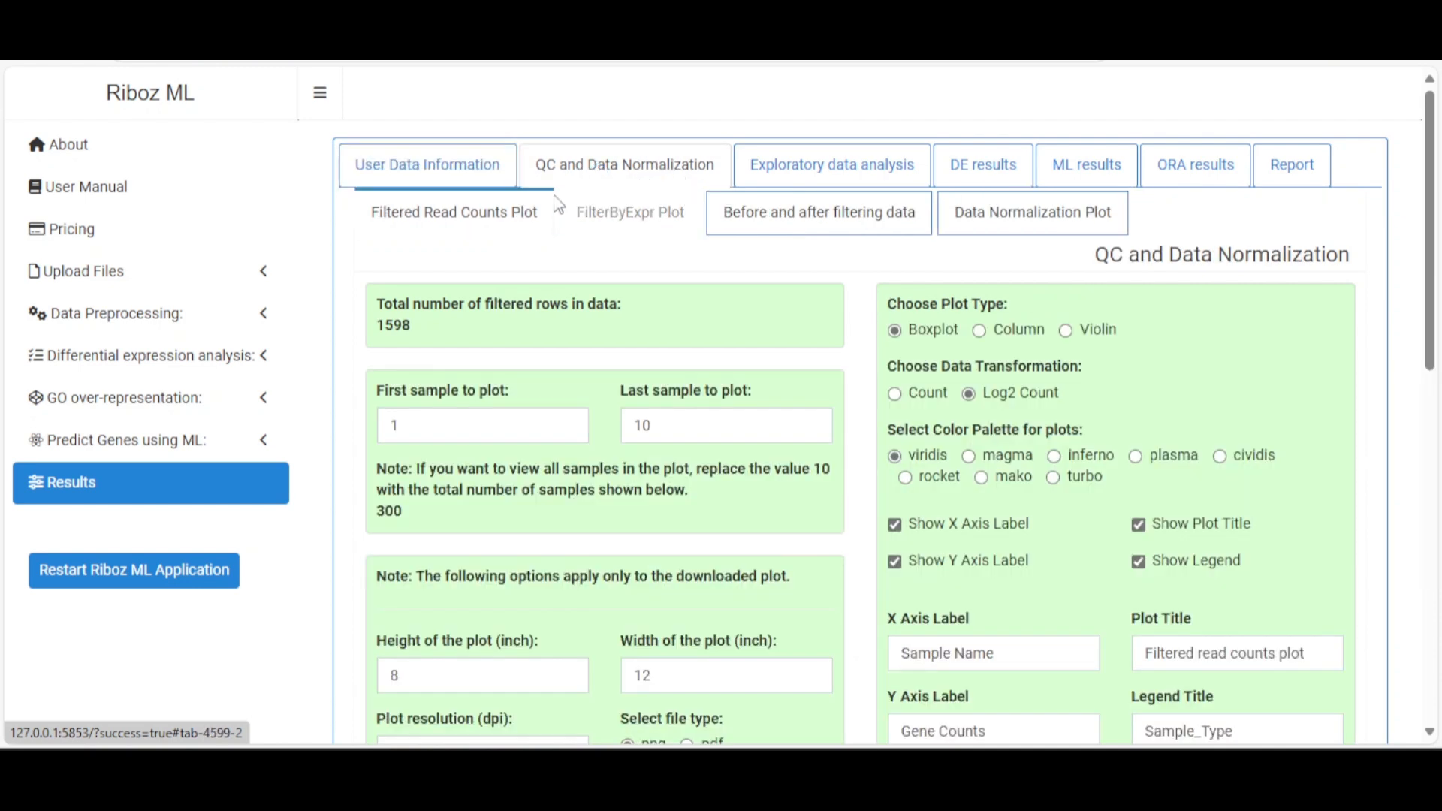
click(509, 224)
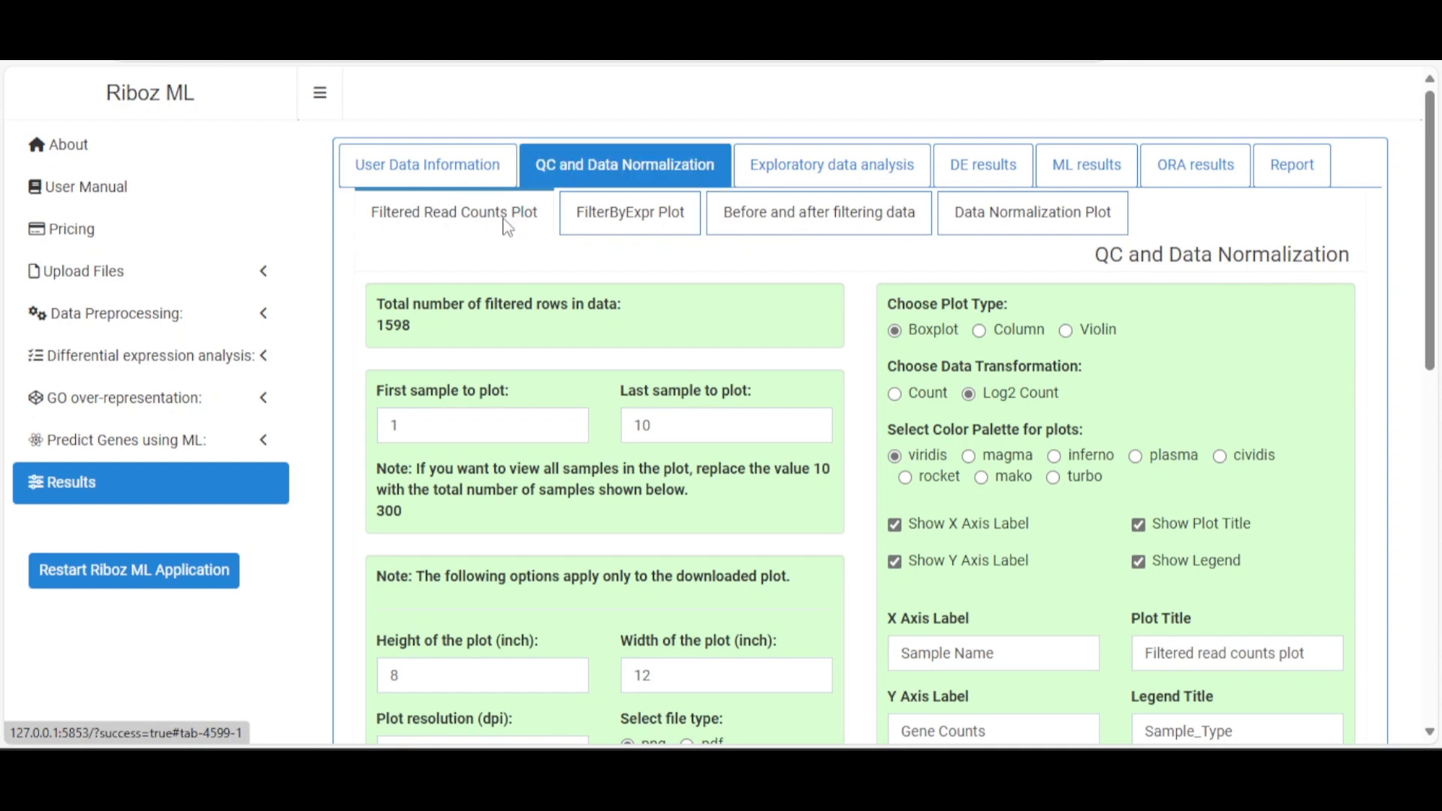
click(506, 226)
scroll(511, 239, down, 2)
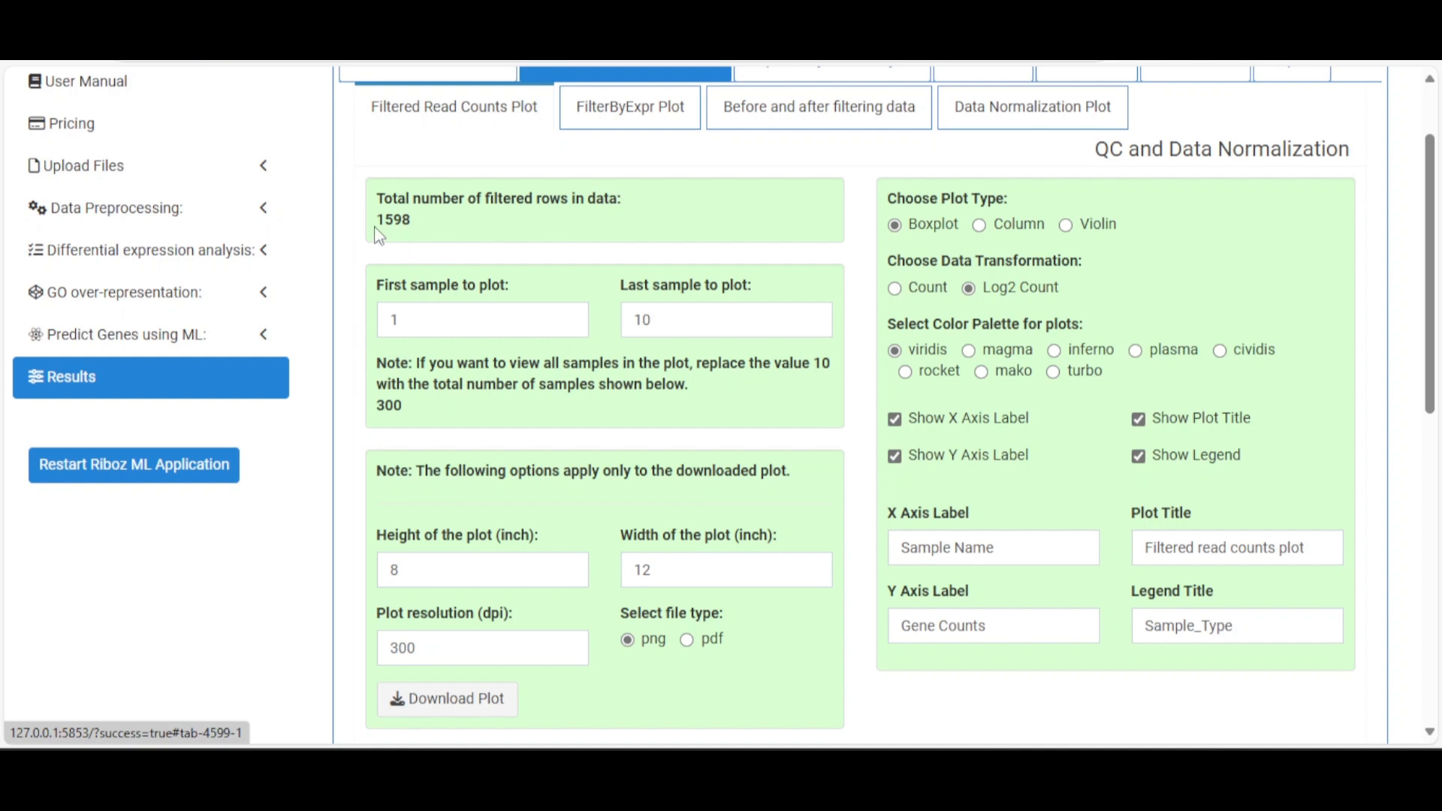
scroll(572, 231, down, 2)
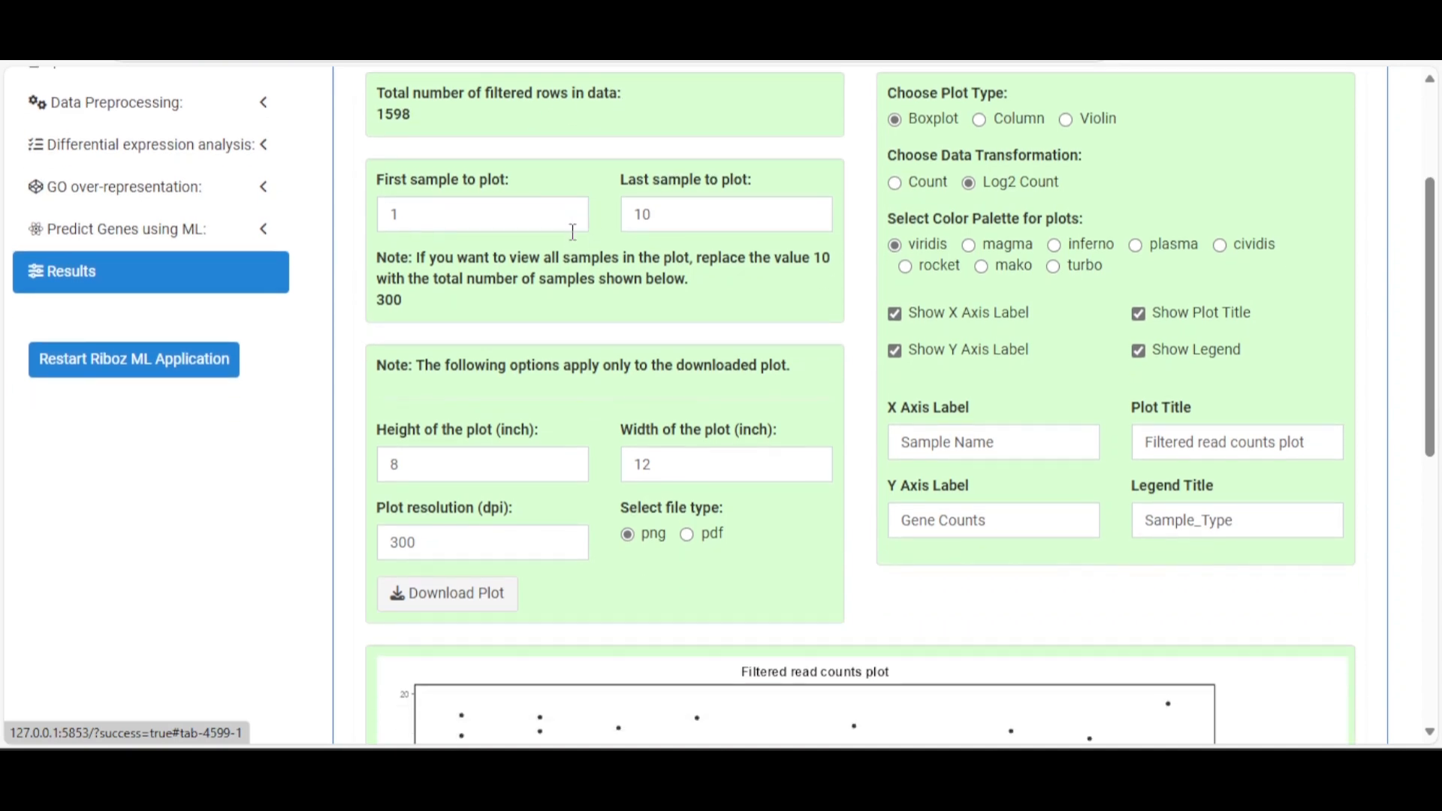
scroll(572, 231, down, 7)
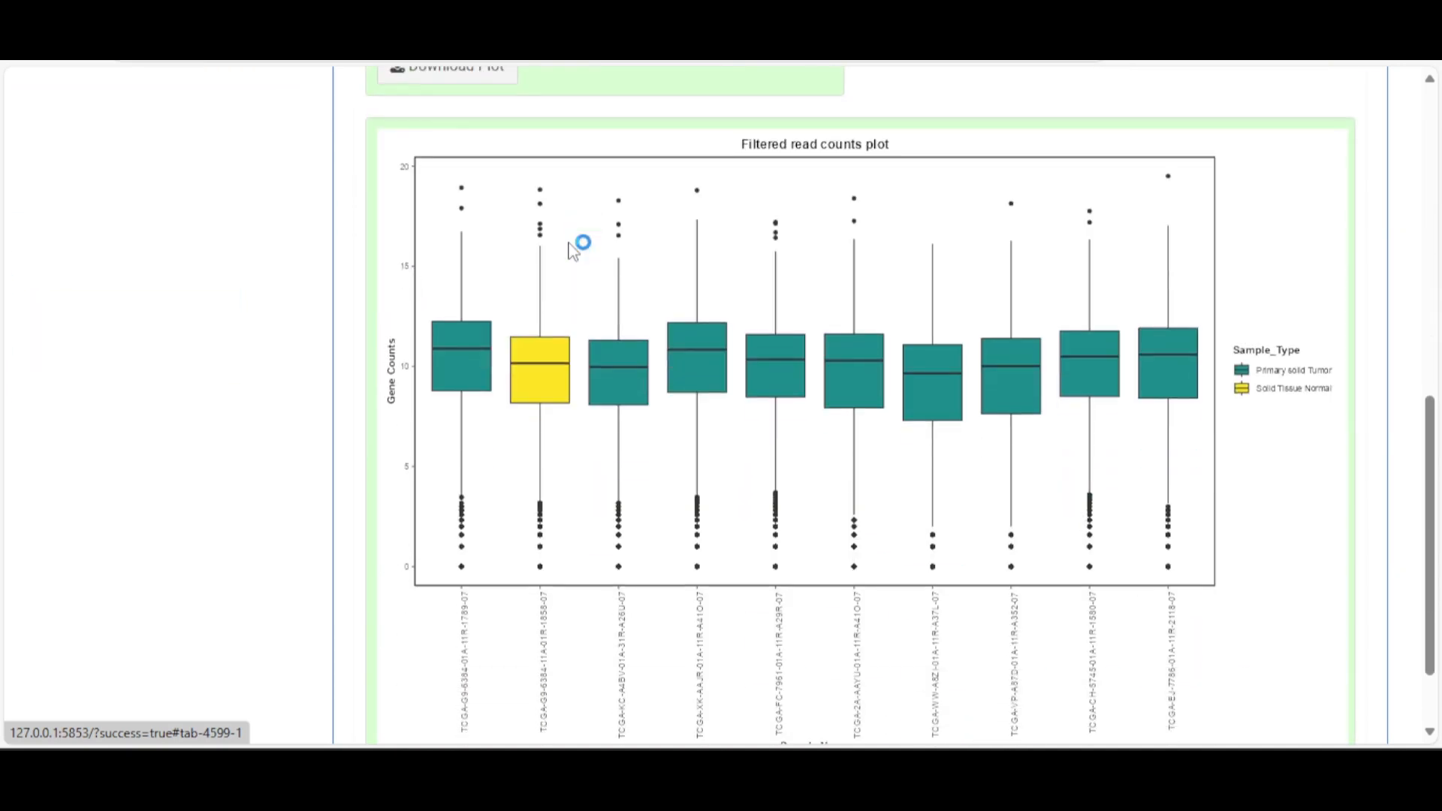
scroll(570, 250, up, 6)
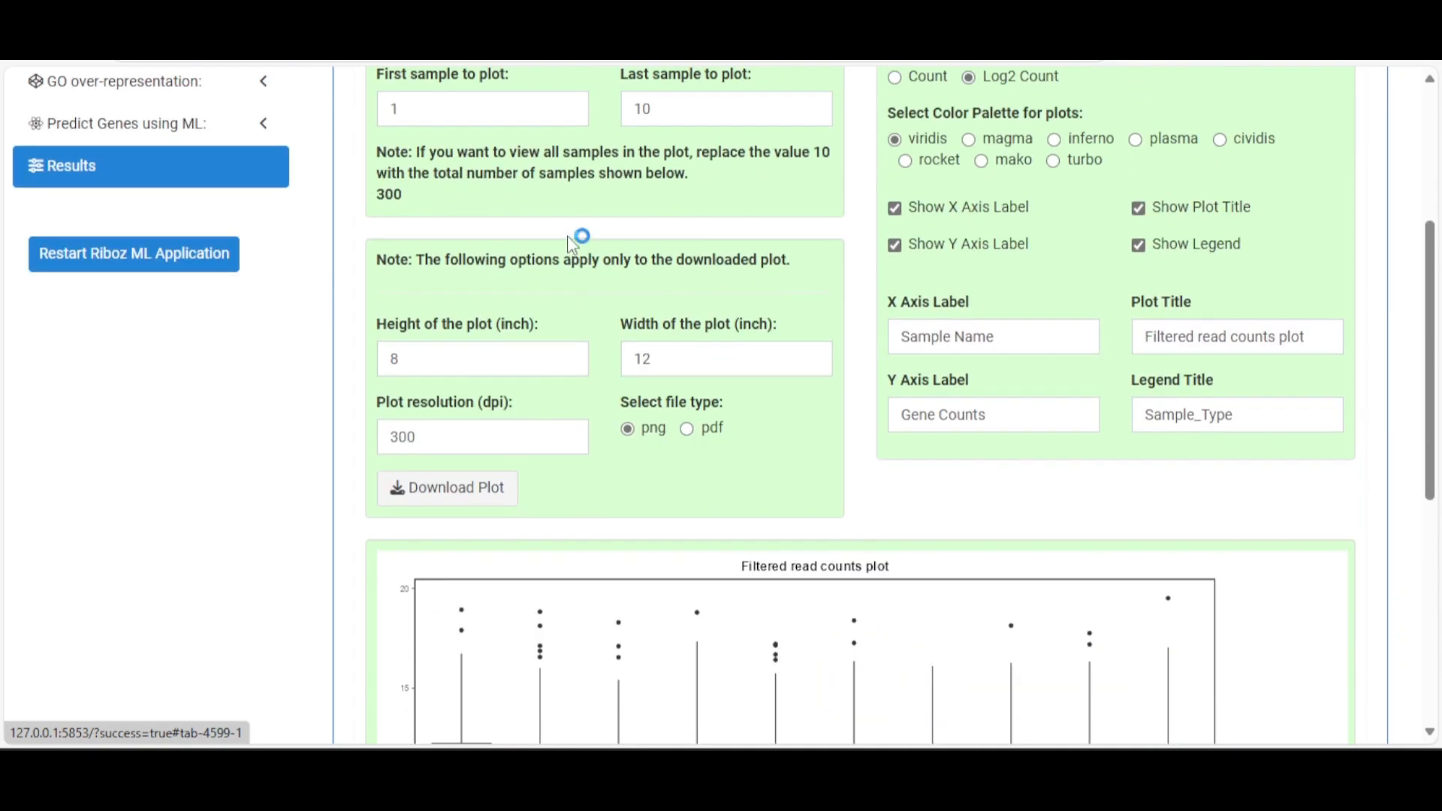
scroll(573, 241, up, 3)
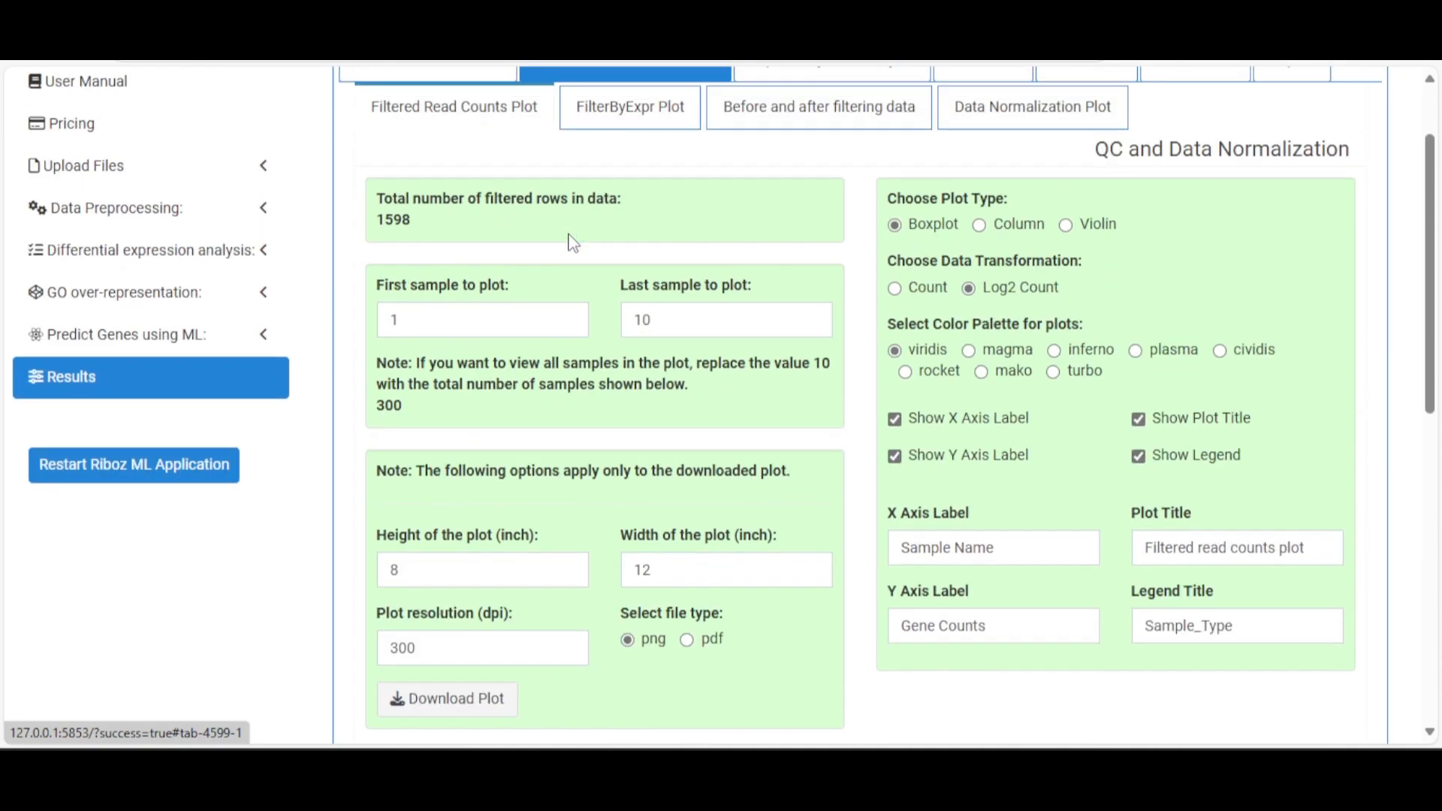
scroll(572, 242, down, 2)
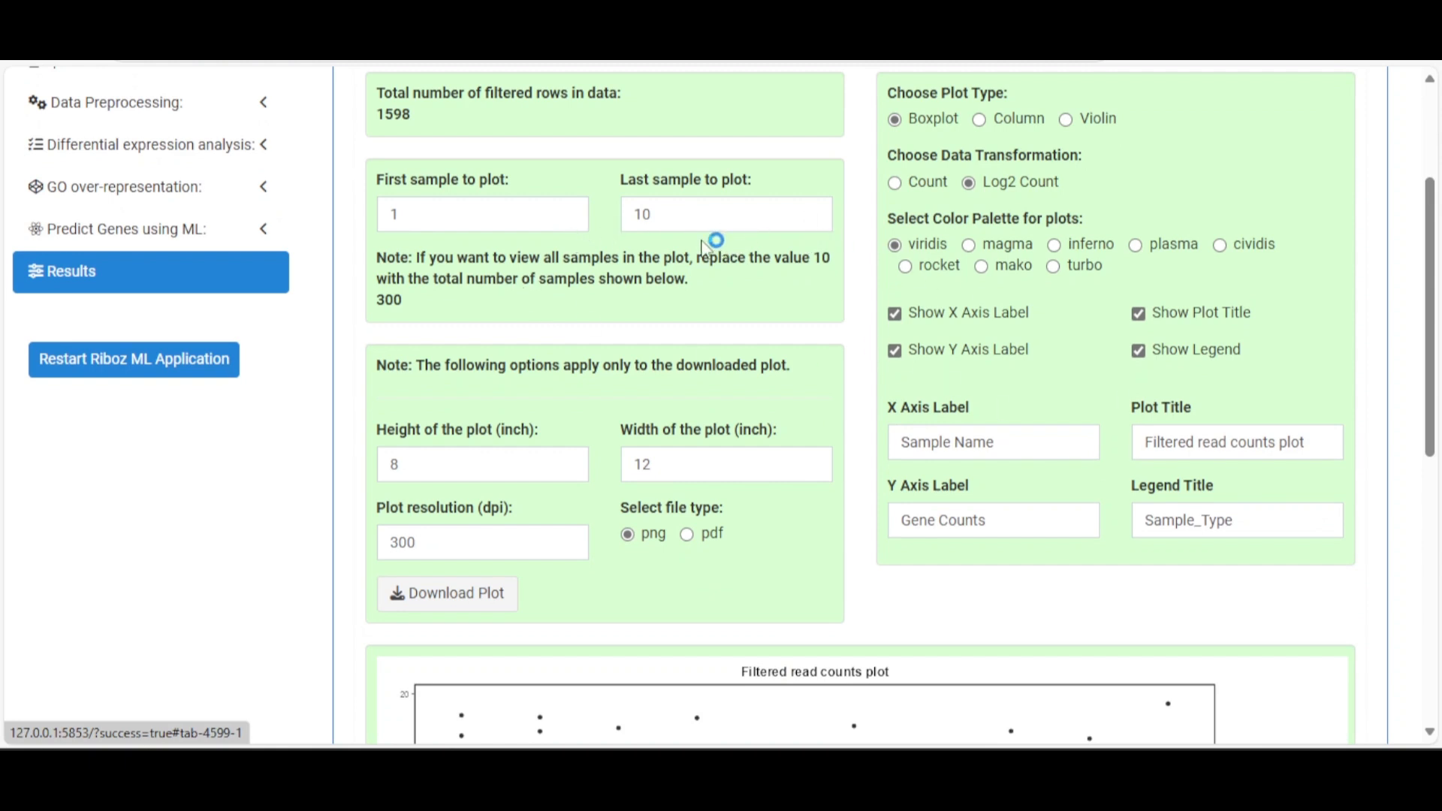
scroll(678, 247, down, 2)
scroll(669, 254, up, 2)
scroll(1047, 233, up, 2)
scroll(1051, 240, down, 4)
scroll(976, 300, down, 8)
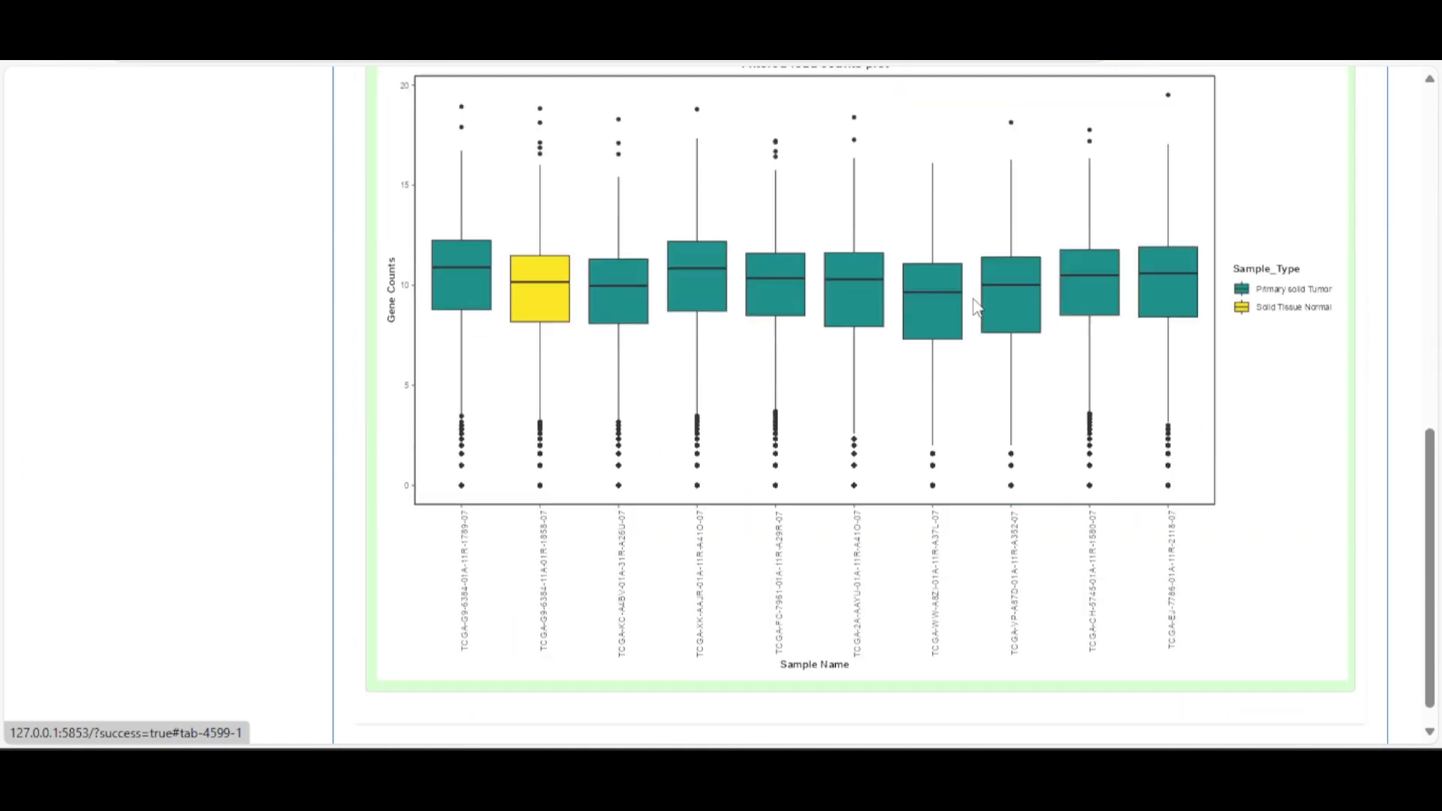
scroll(968, 304, up, 3)
scroll(954, 308, up, 9)
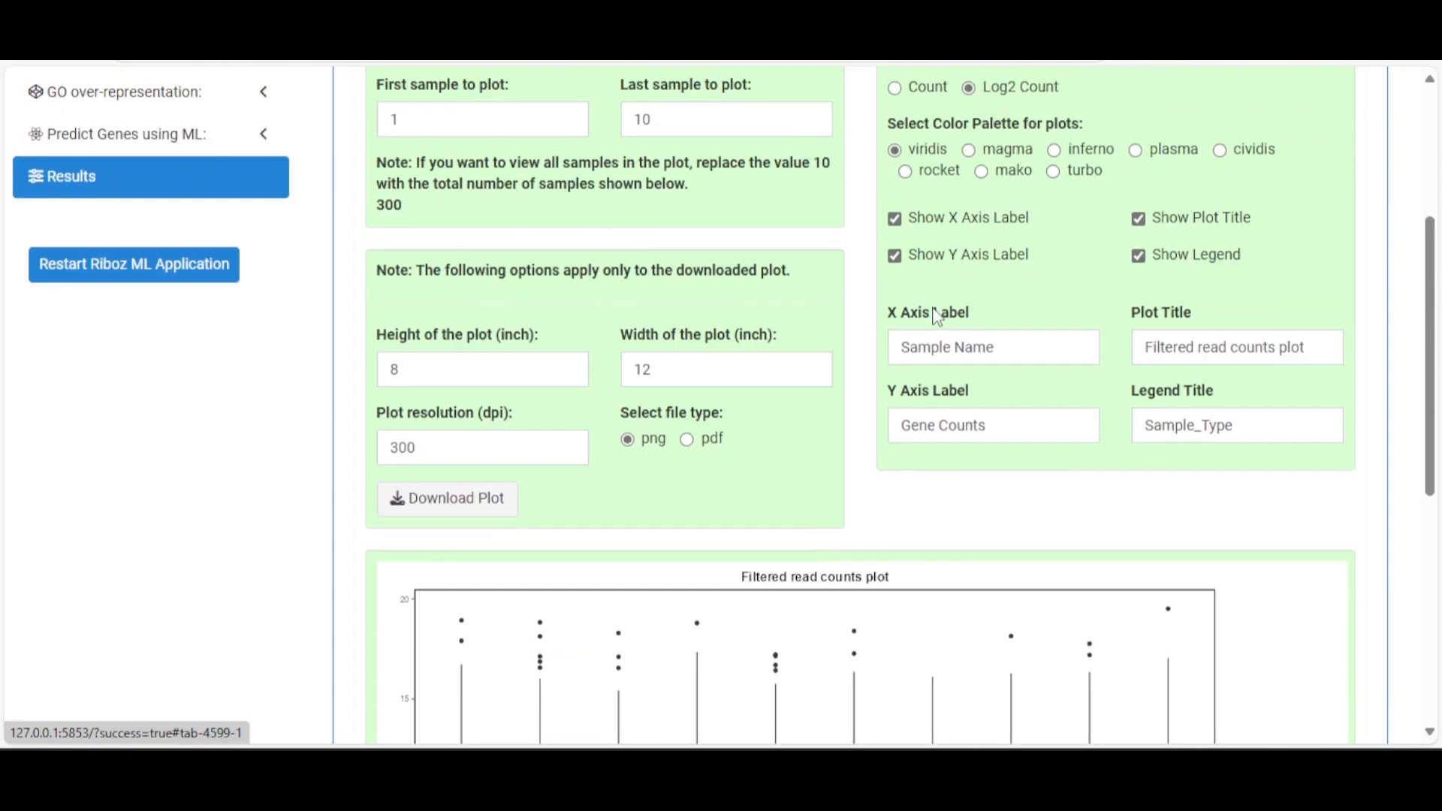
click(653, 233)
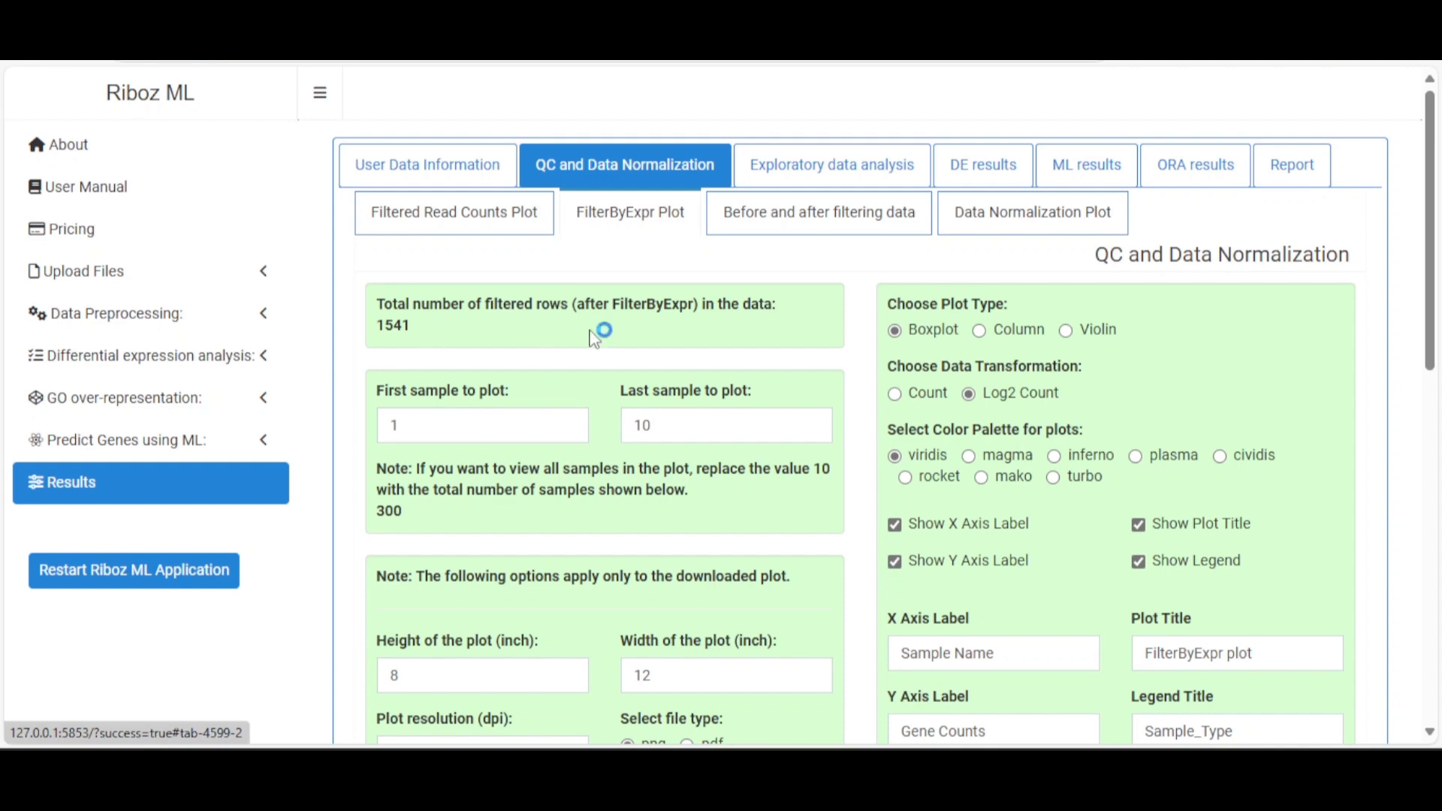
scroll(601, 337, down, 10)
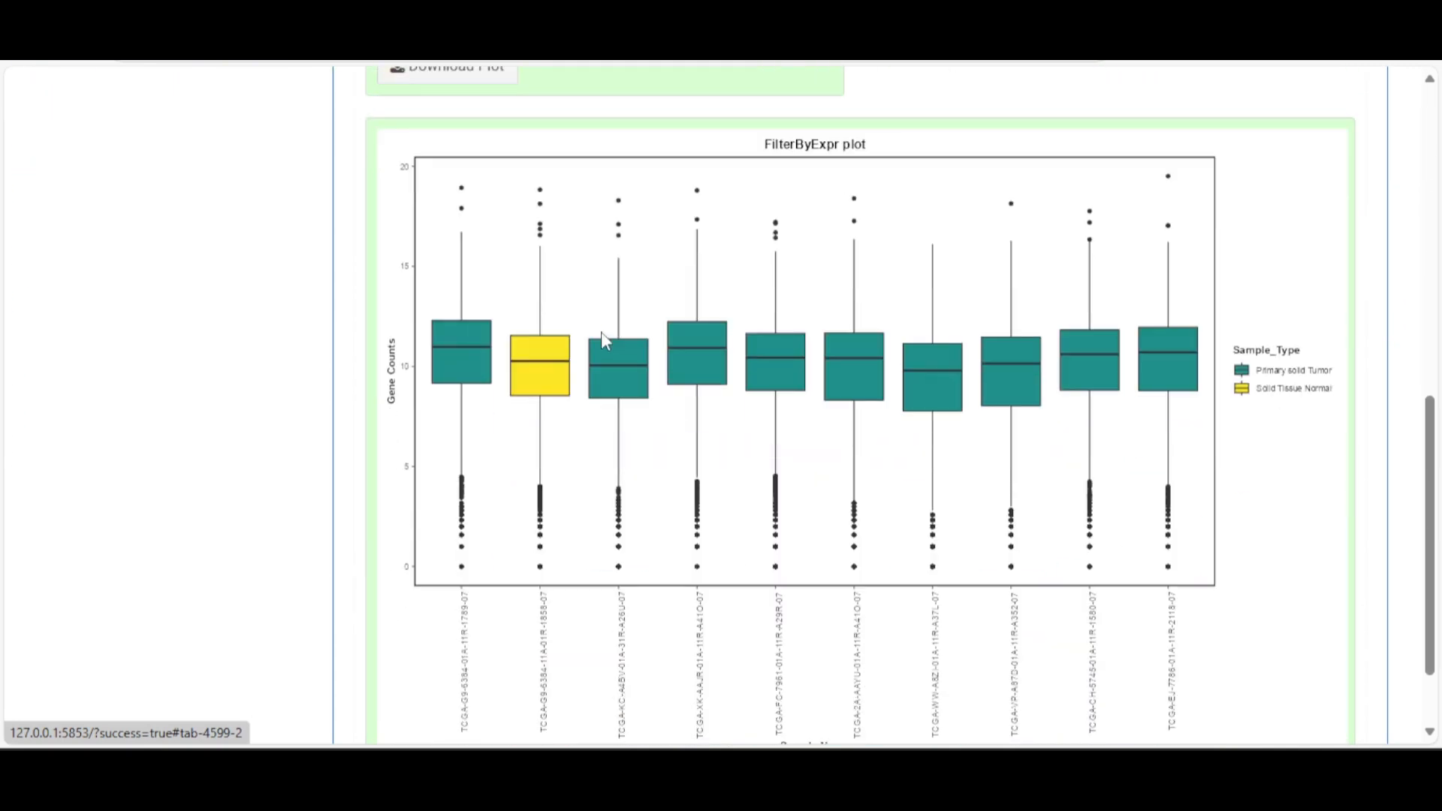
scroll(818, 349, up, 10)
click(1018, 335)
click(933, 343)
scroll(910, 364, down, 10)
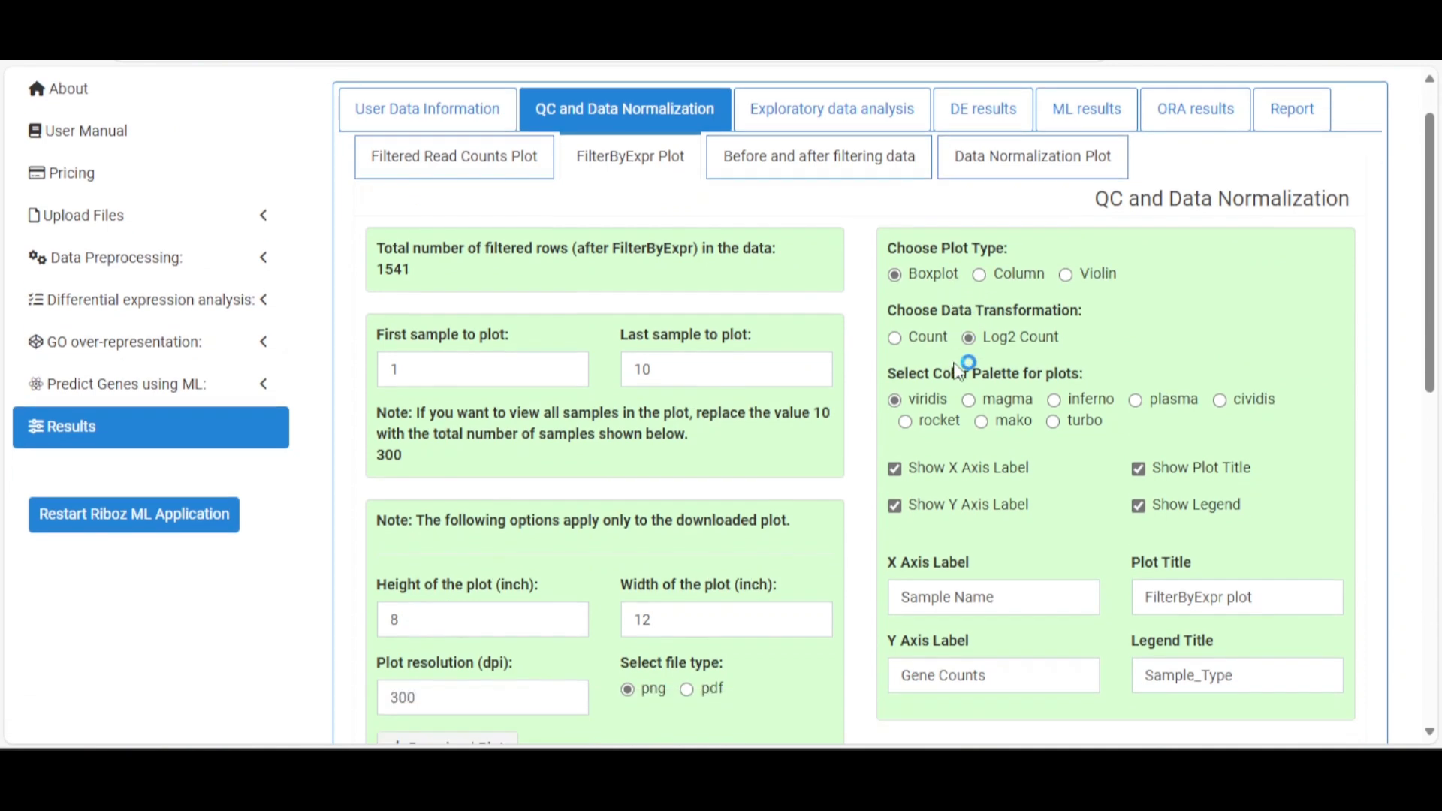
scroll(938, 361, up, 10)
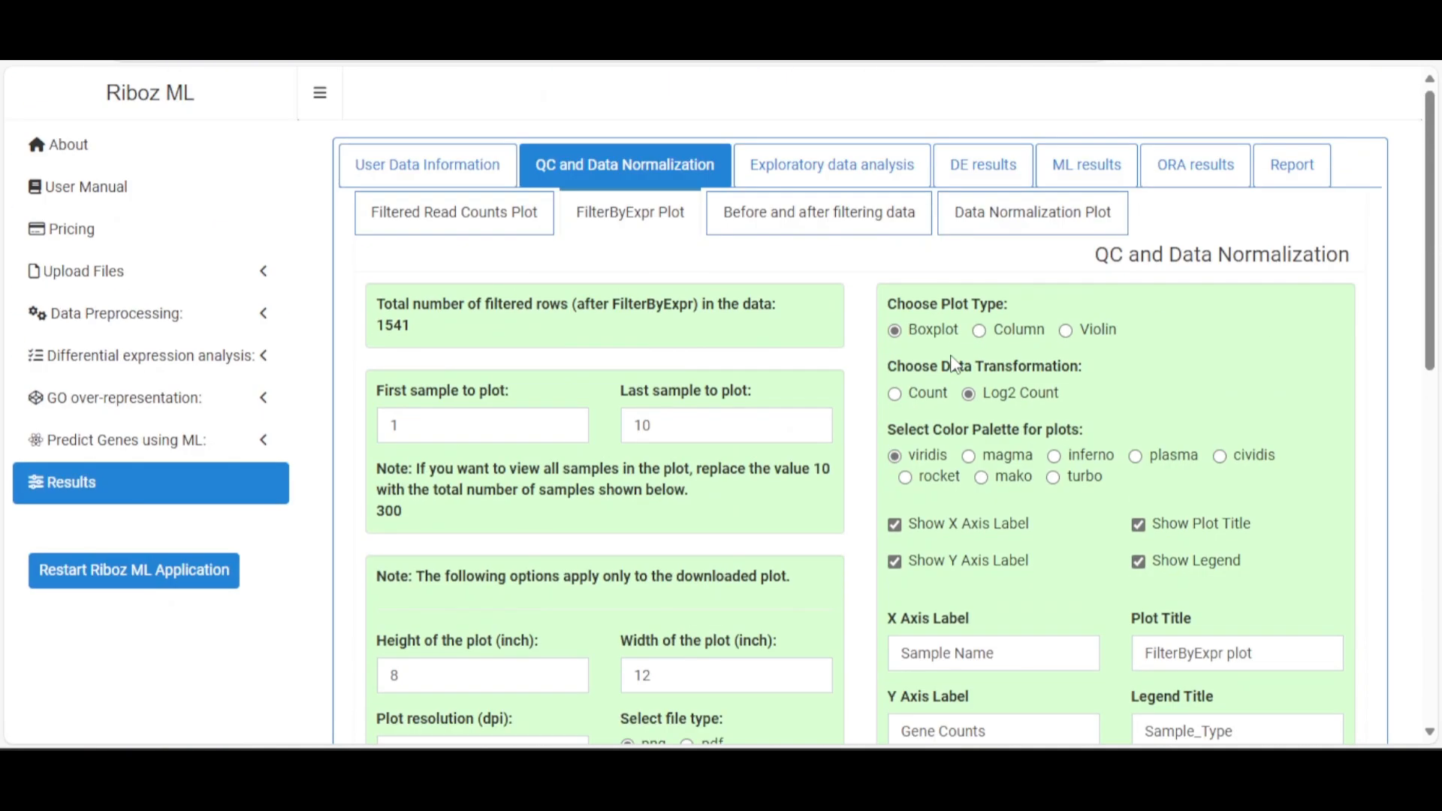
Scroll through the density plots on the 'Before and after filtering data' page
click(809, 228)
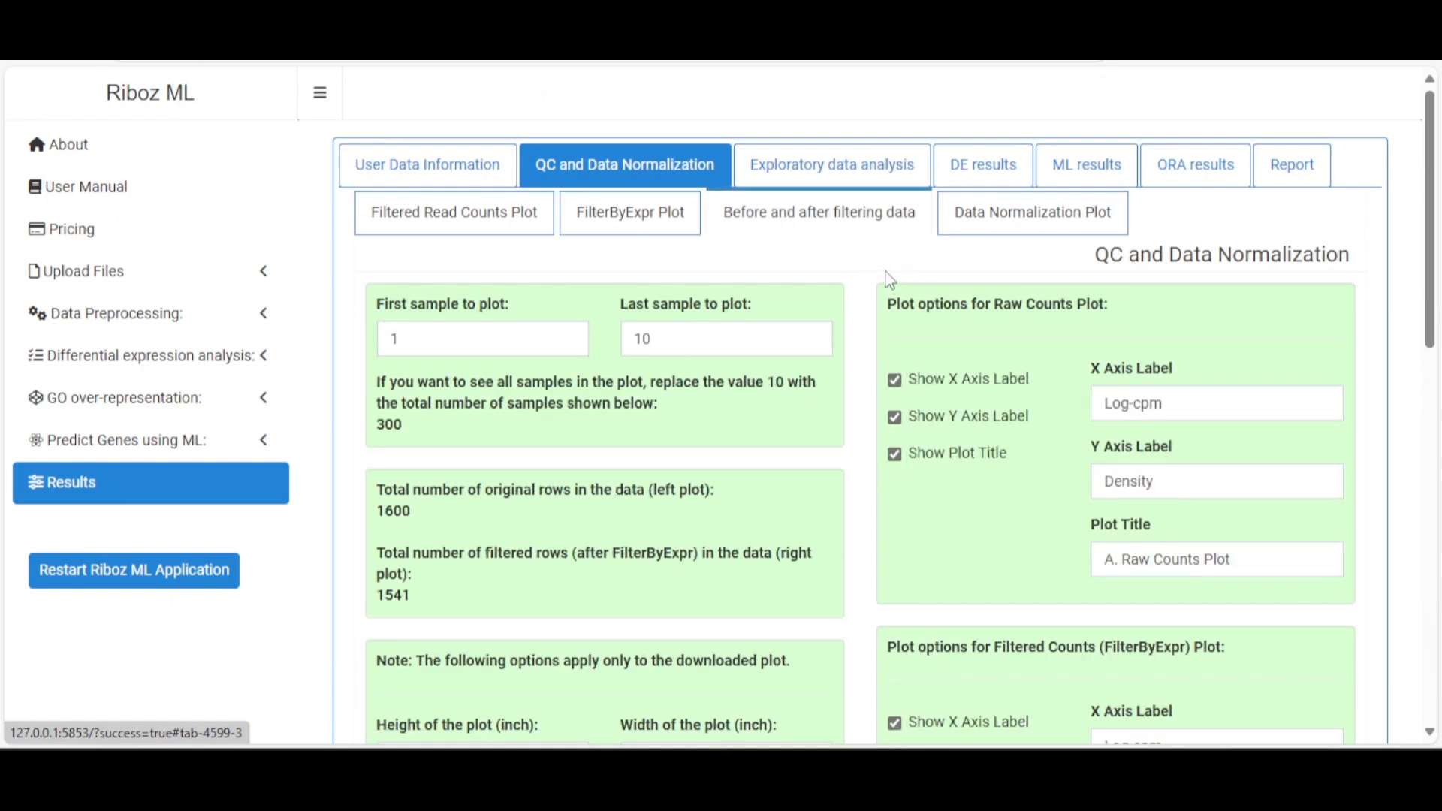
scroll(830, 319, down, 4)
scroll(823, 332, up, 4)
scroll(823, 336, down, 3)
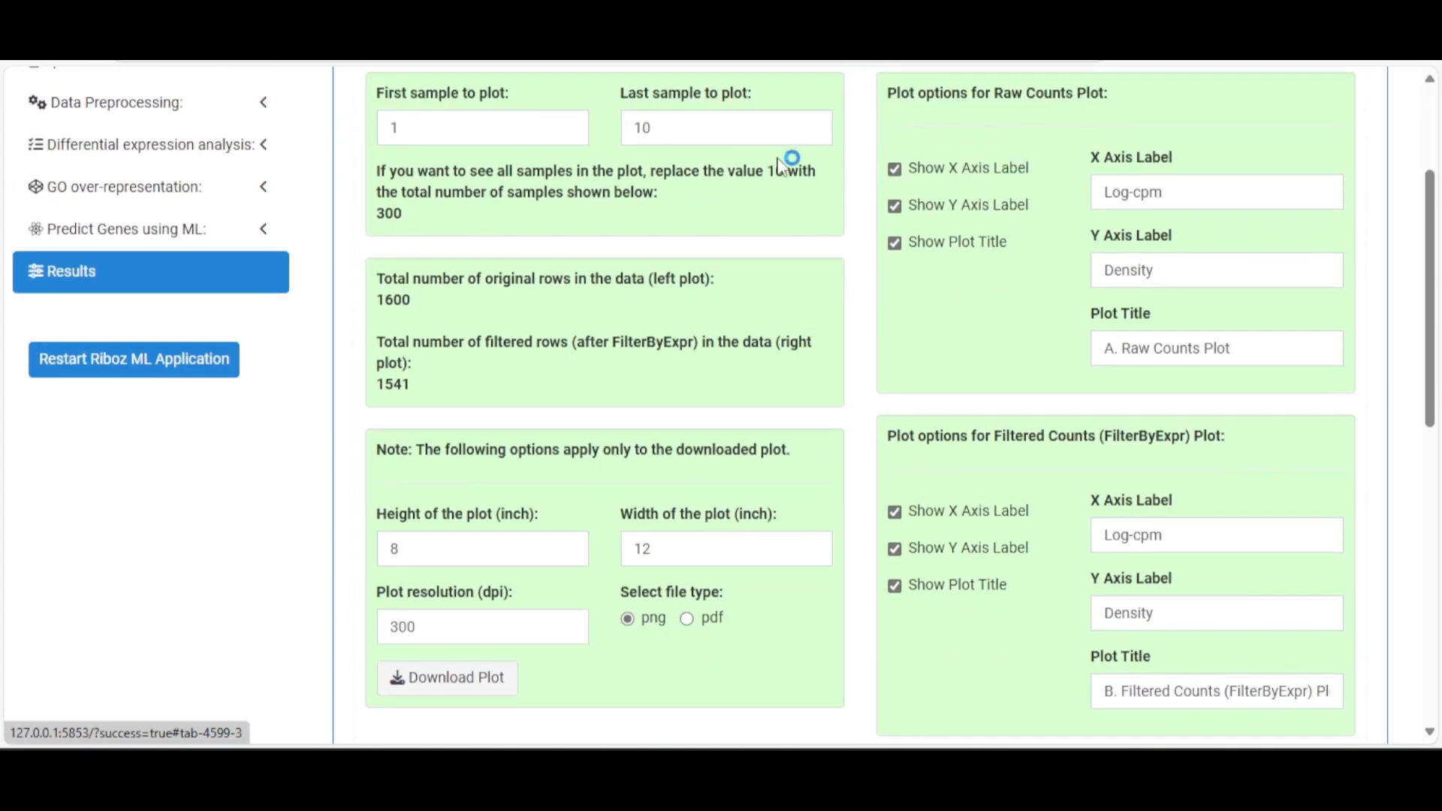
scroll(804, 332, down, 8)
scroll(799, 334, down, 2)
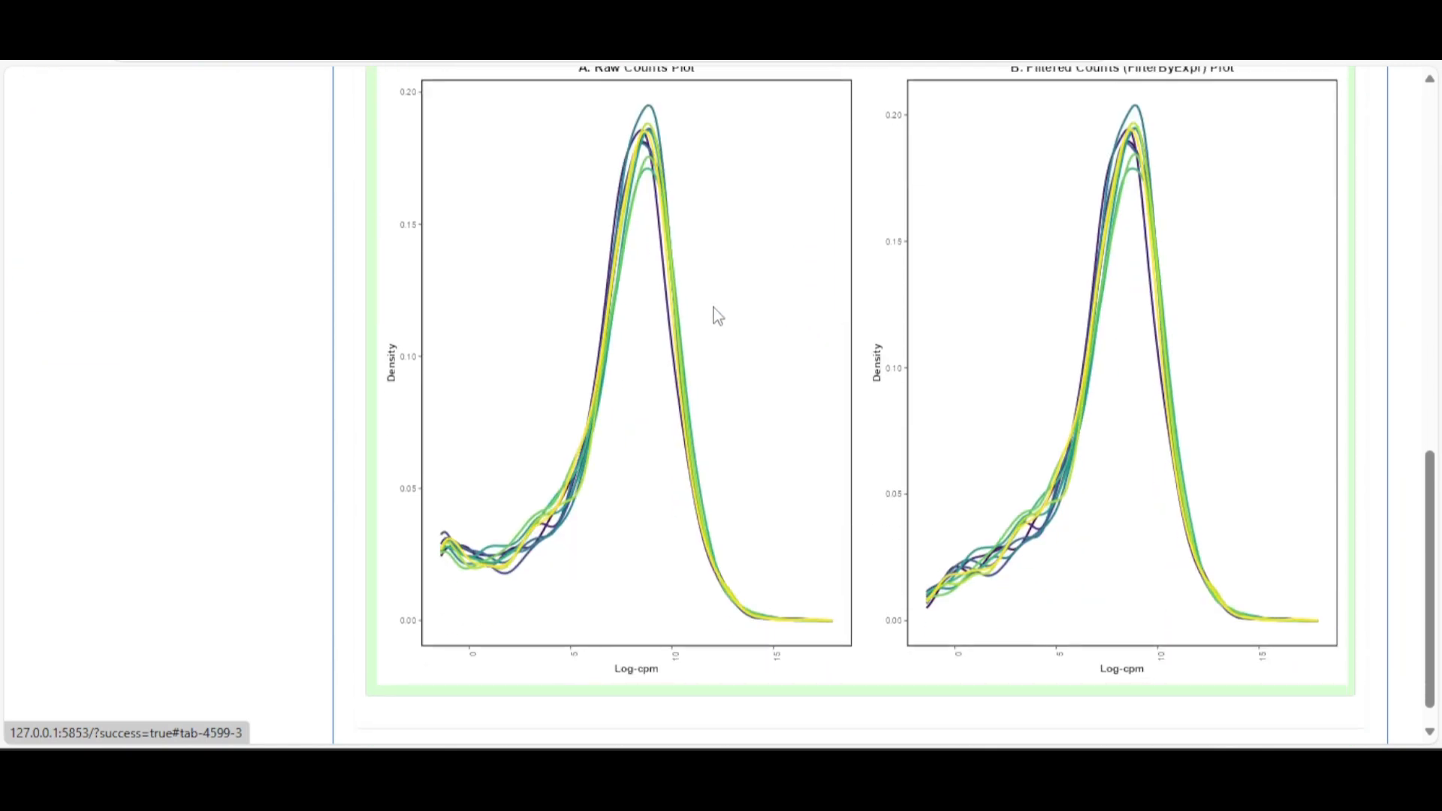
scroll(717, 292, up, 2)
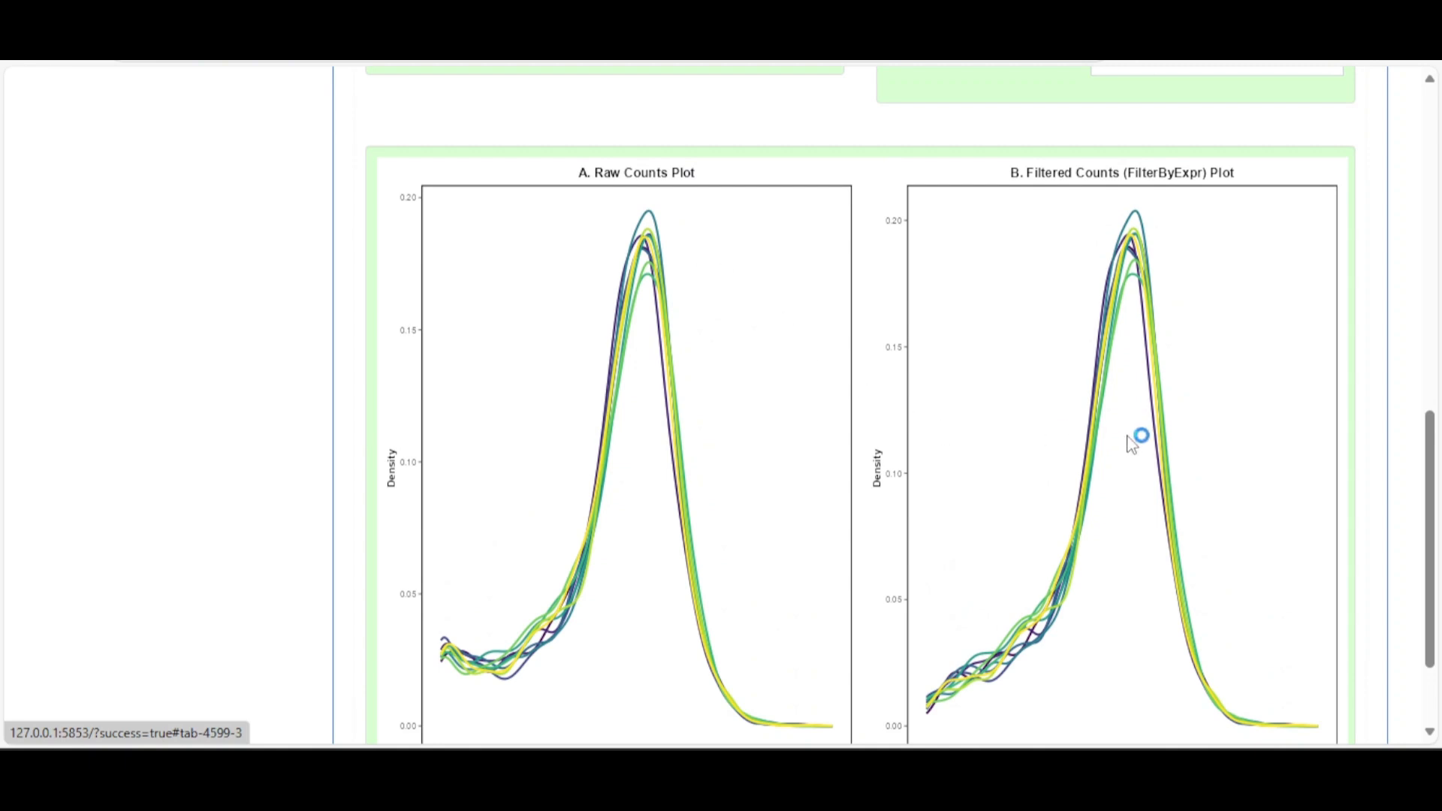
scroll(1131, 444, down, 2)
scroll(1132, 443, up, 2)
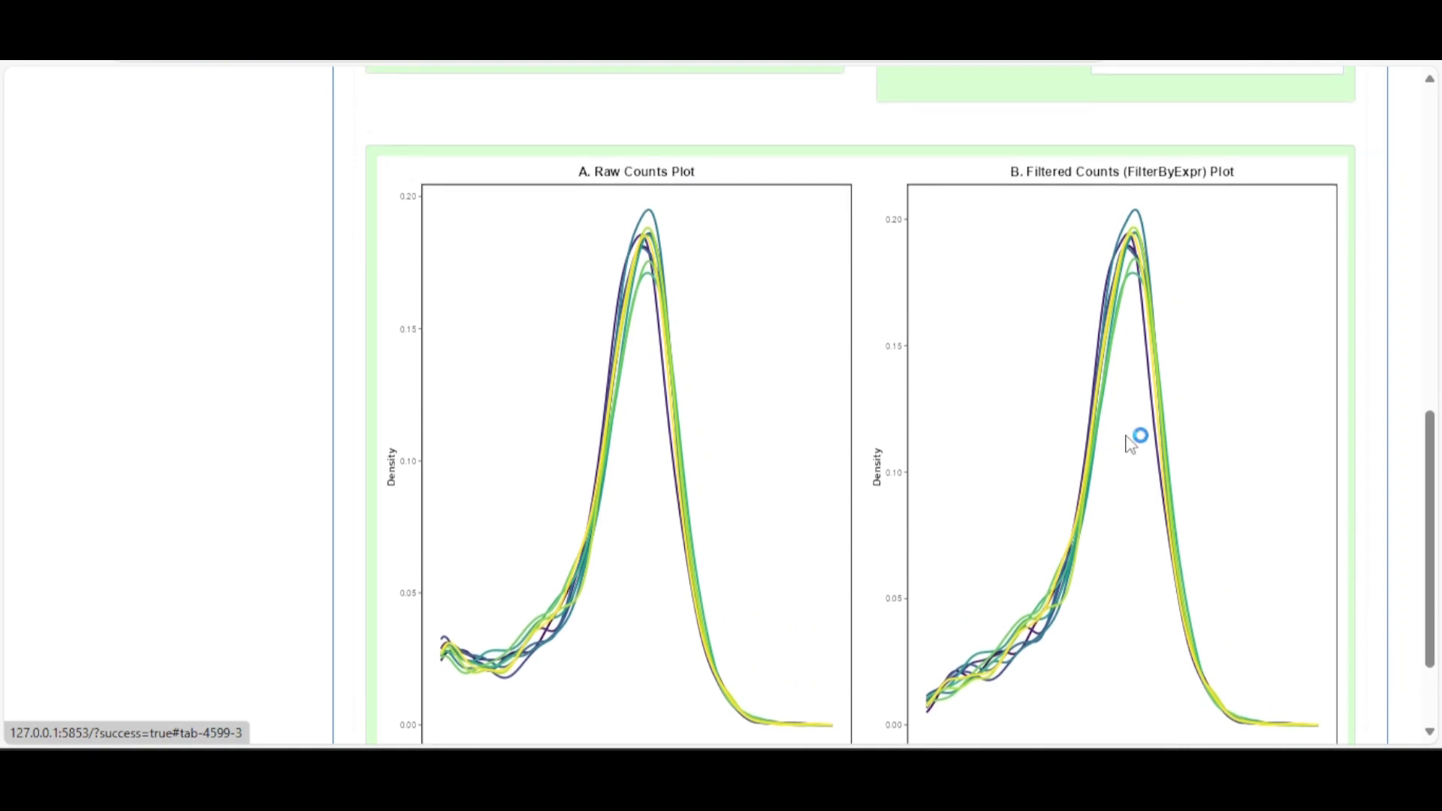
scroll(1131, 439, down, 2)
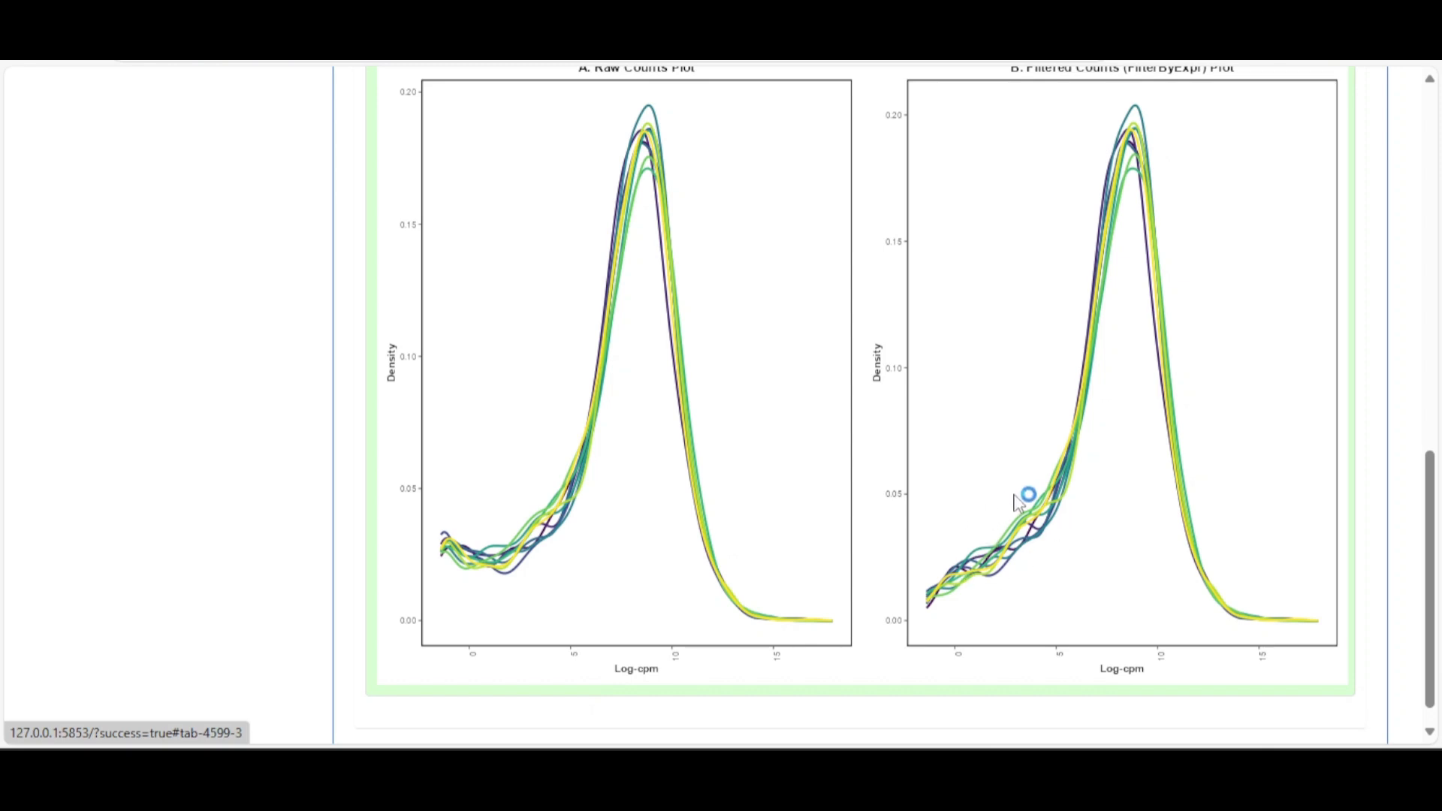
scroll(1010, 496, up, 1)
scroll(1006, 501, up, 2)
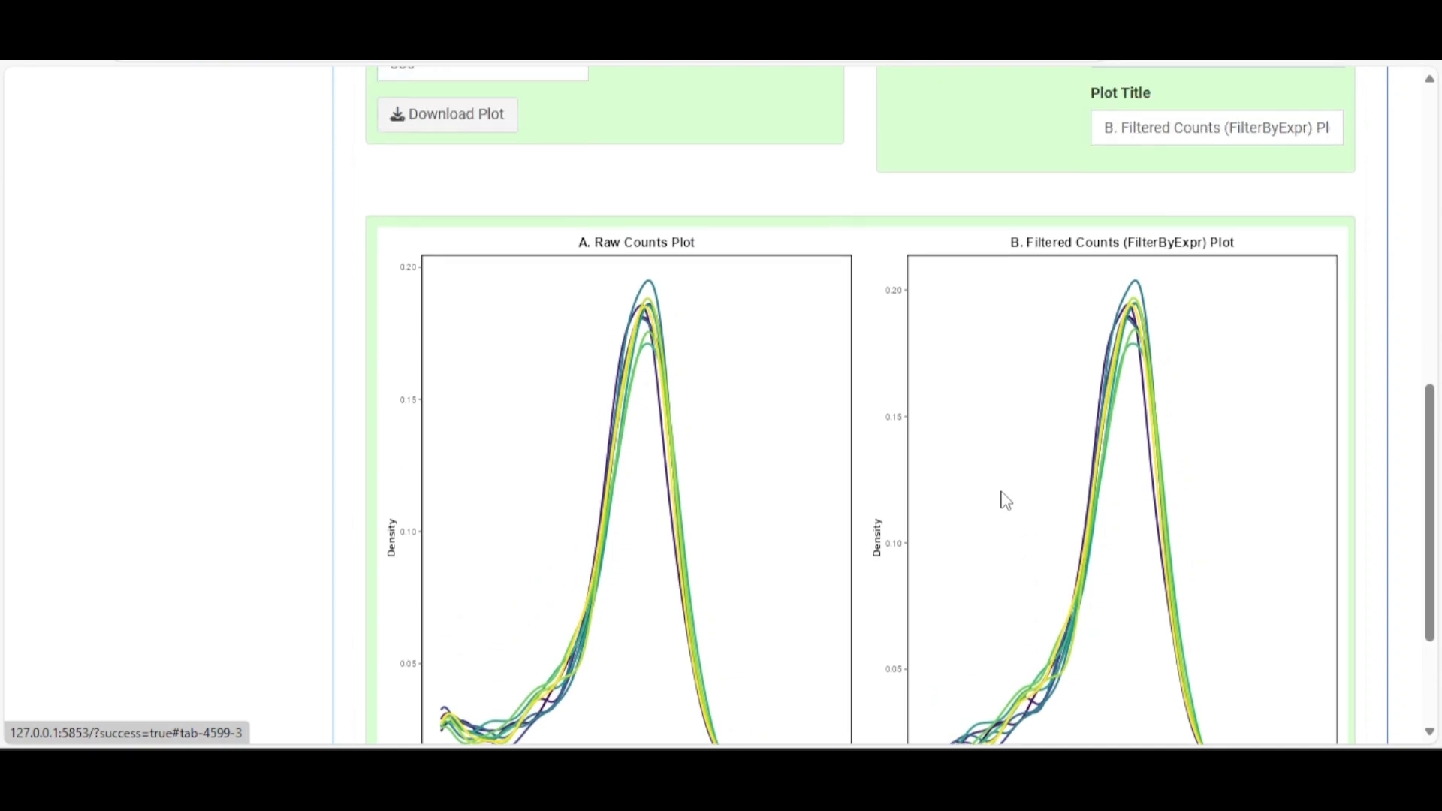
scroll(1006, 500, up, 4)
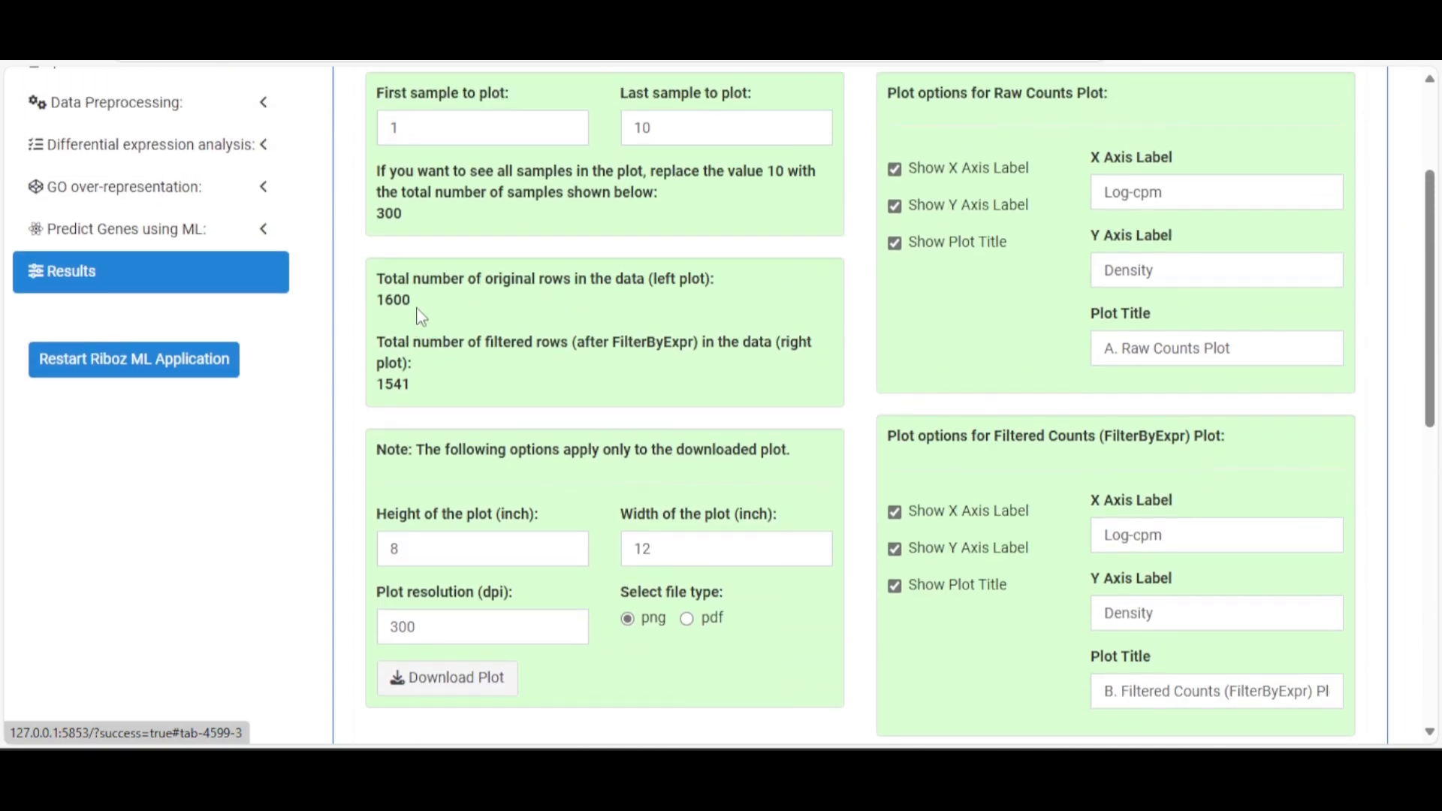
Compare row counts of 1600 before and 1541 after filtering, then show the Data Normalization Plot
double_click(410, 298)
click(561, 288)
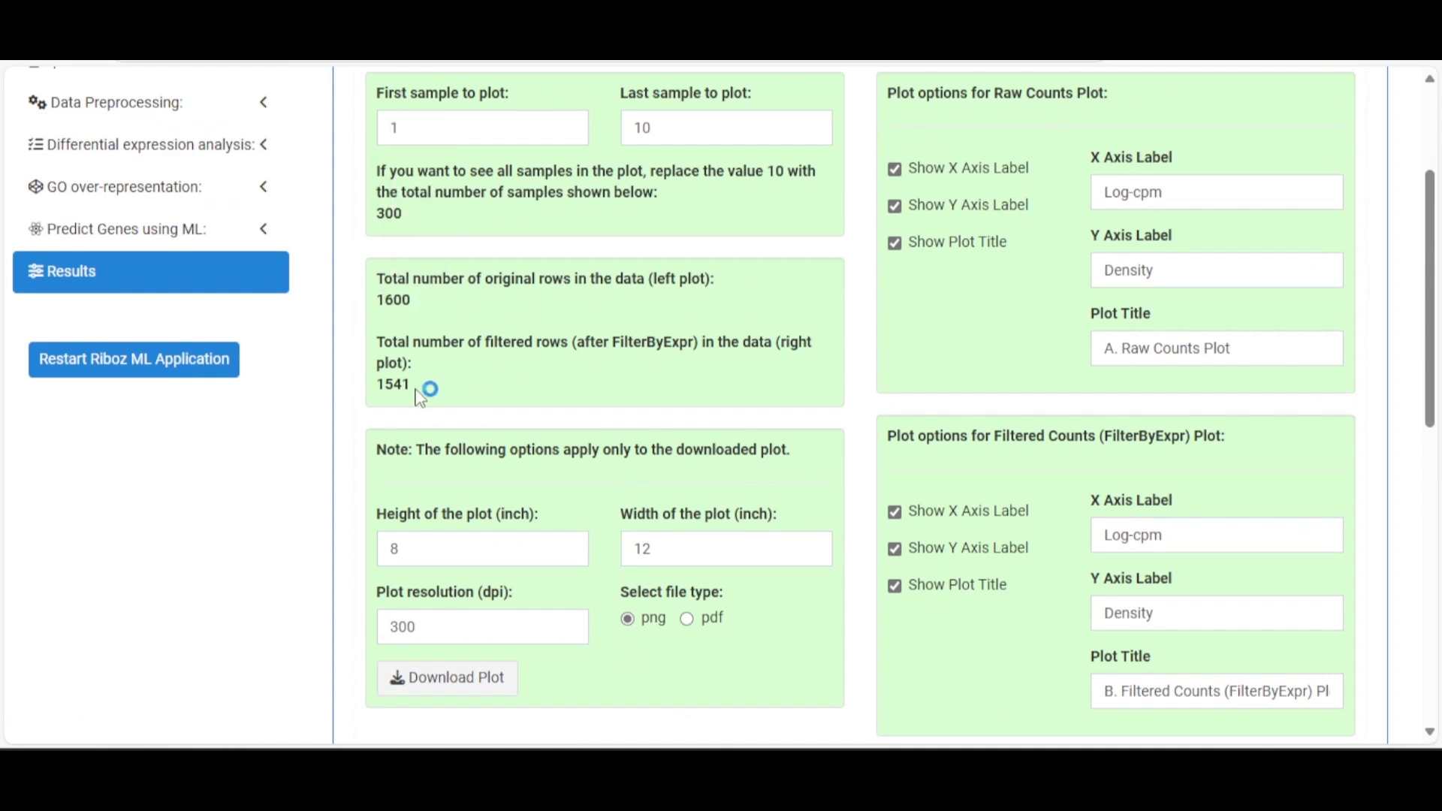
drag(380, 385, 395, 384)
click(445, 384)
scroll(610, 390, up, 3)
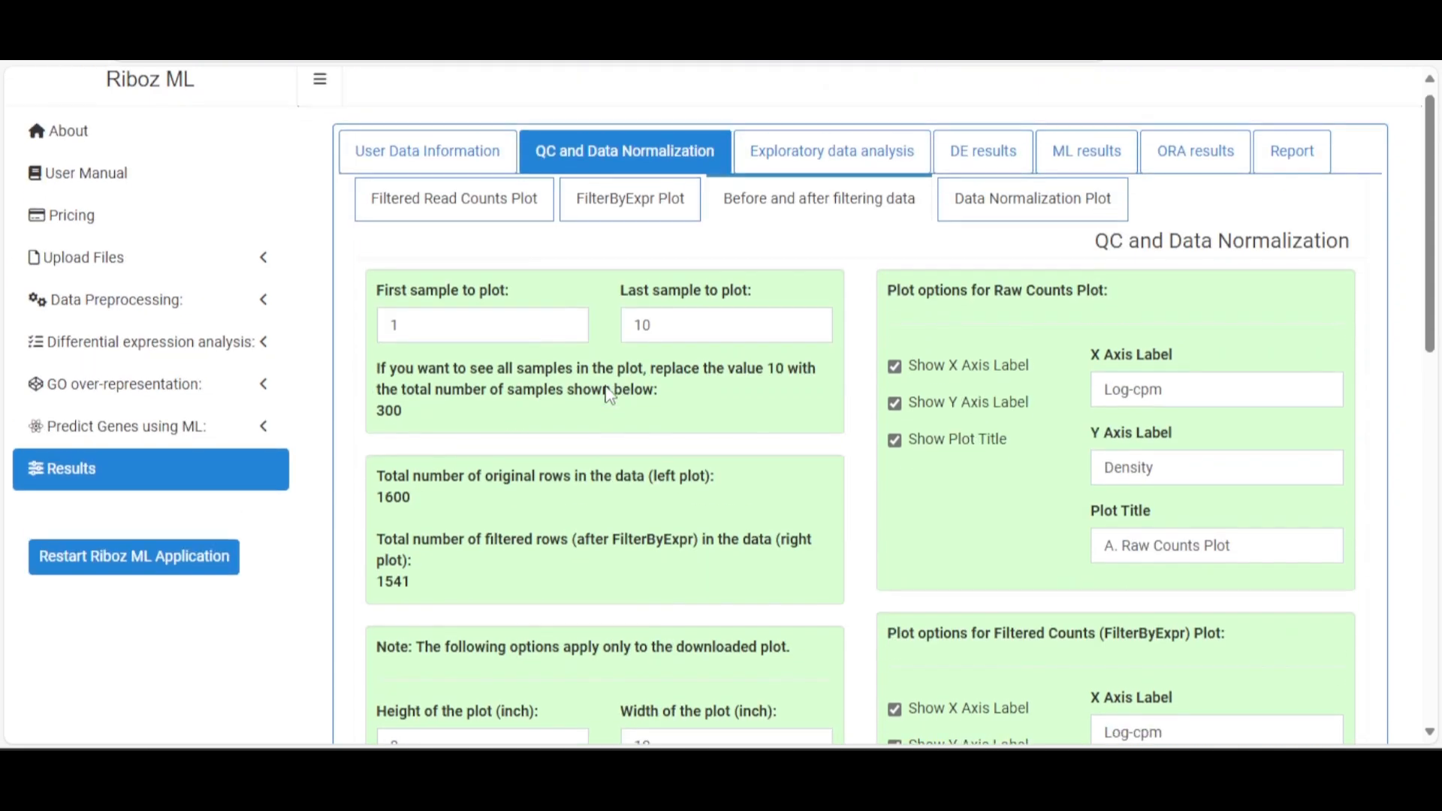
scroll(608, 385, down, 3)
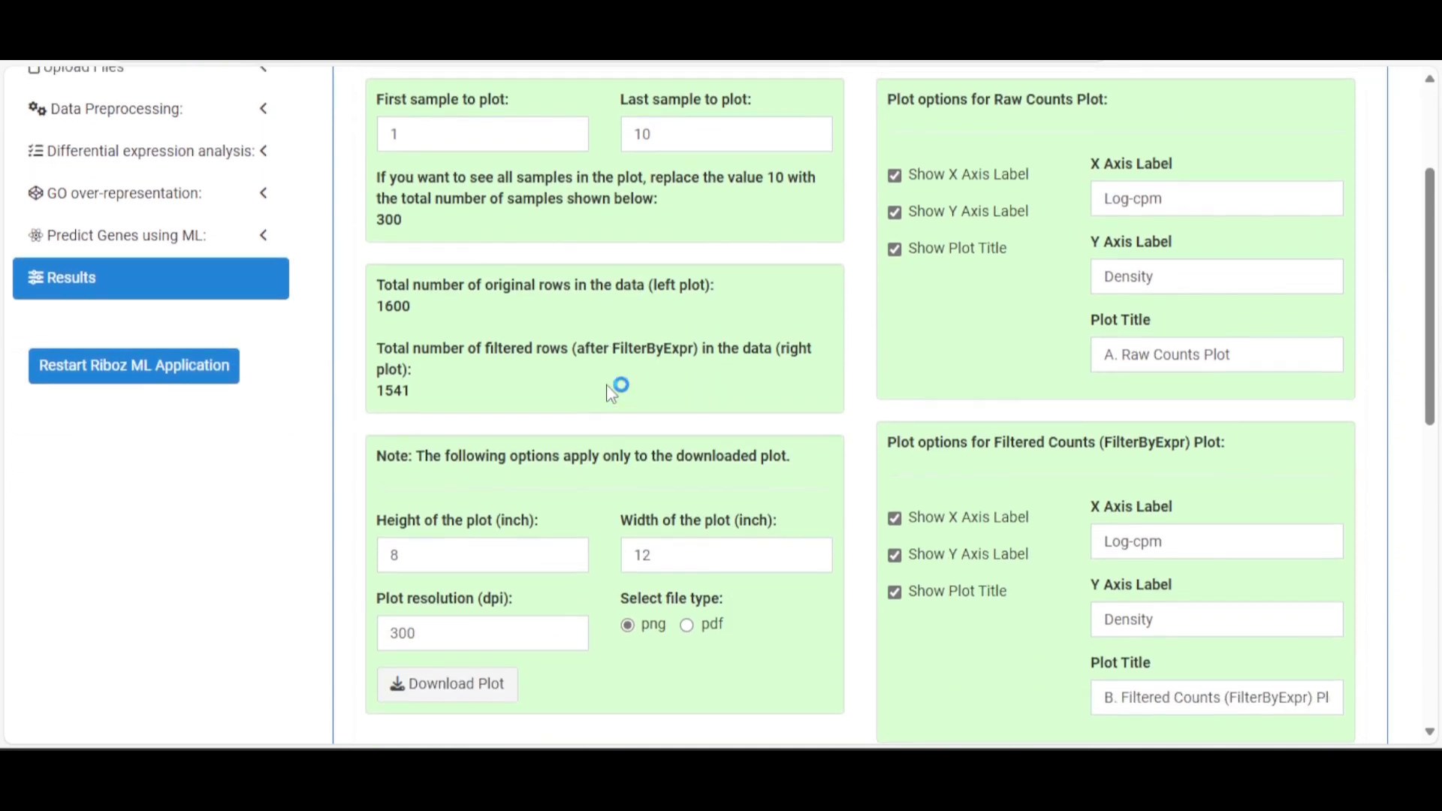
scroll(1026, 380, up, 2)
scroll(1031, 396, down, 7)
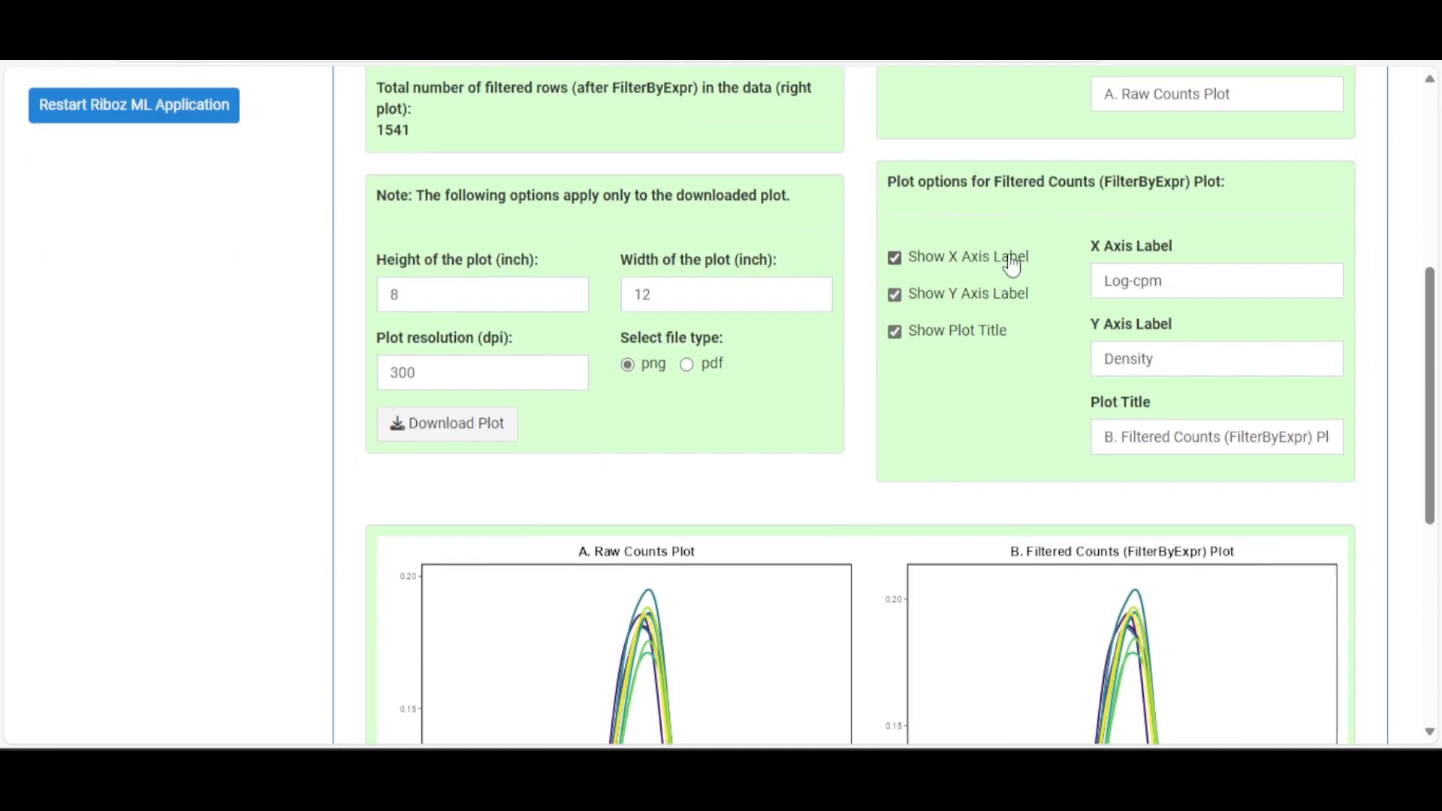
scroll(1010, 274, down, 5)
scroll(1007, 273, up, 6)
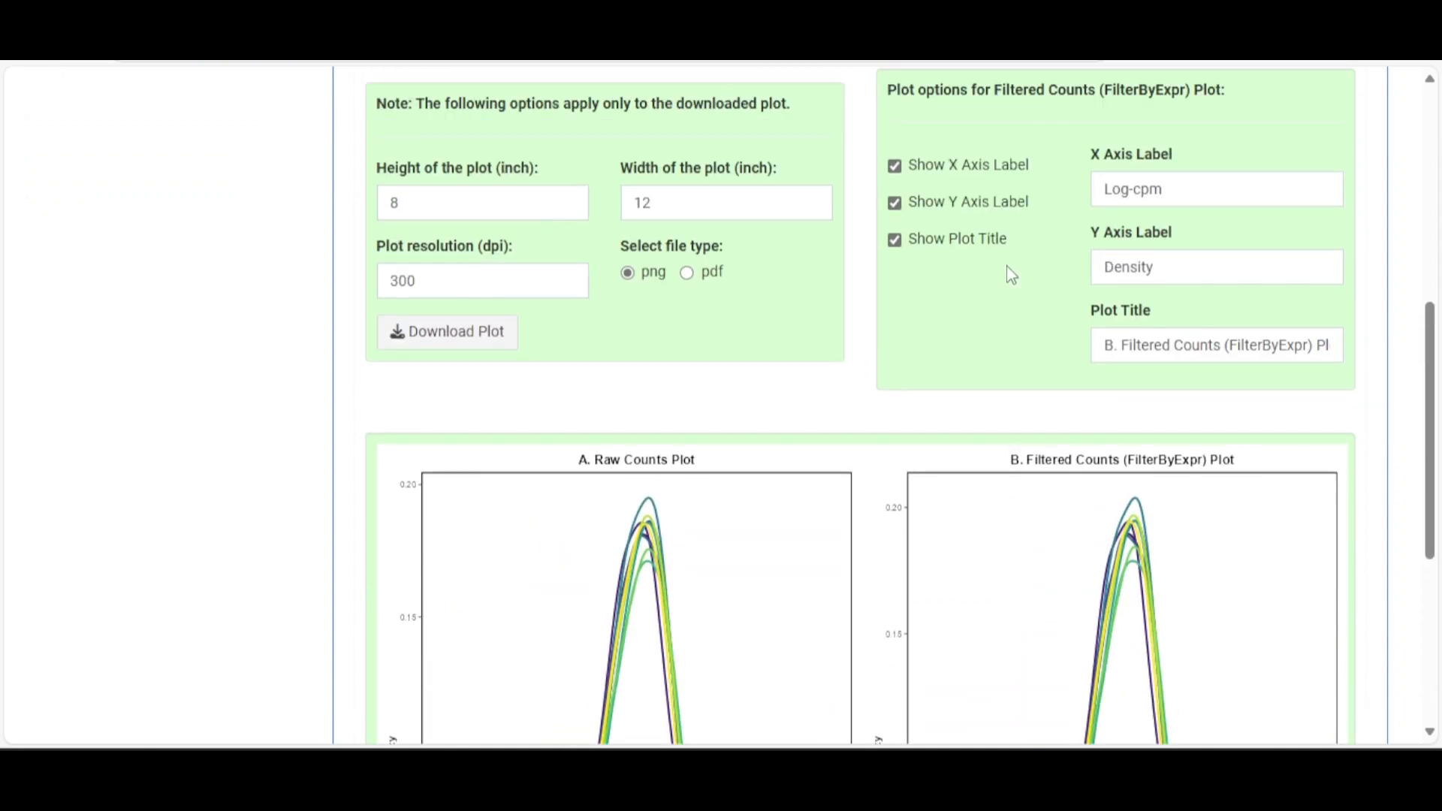
scroll(756, 364, up, 7)
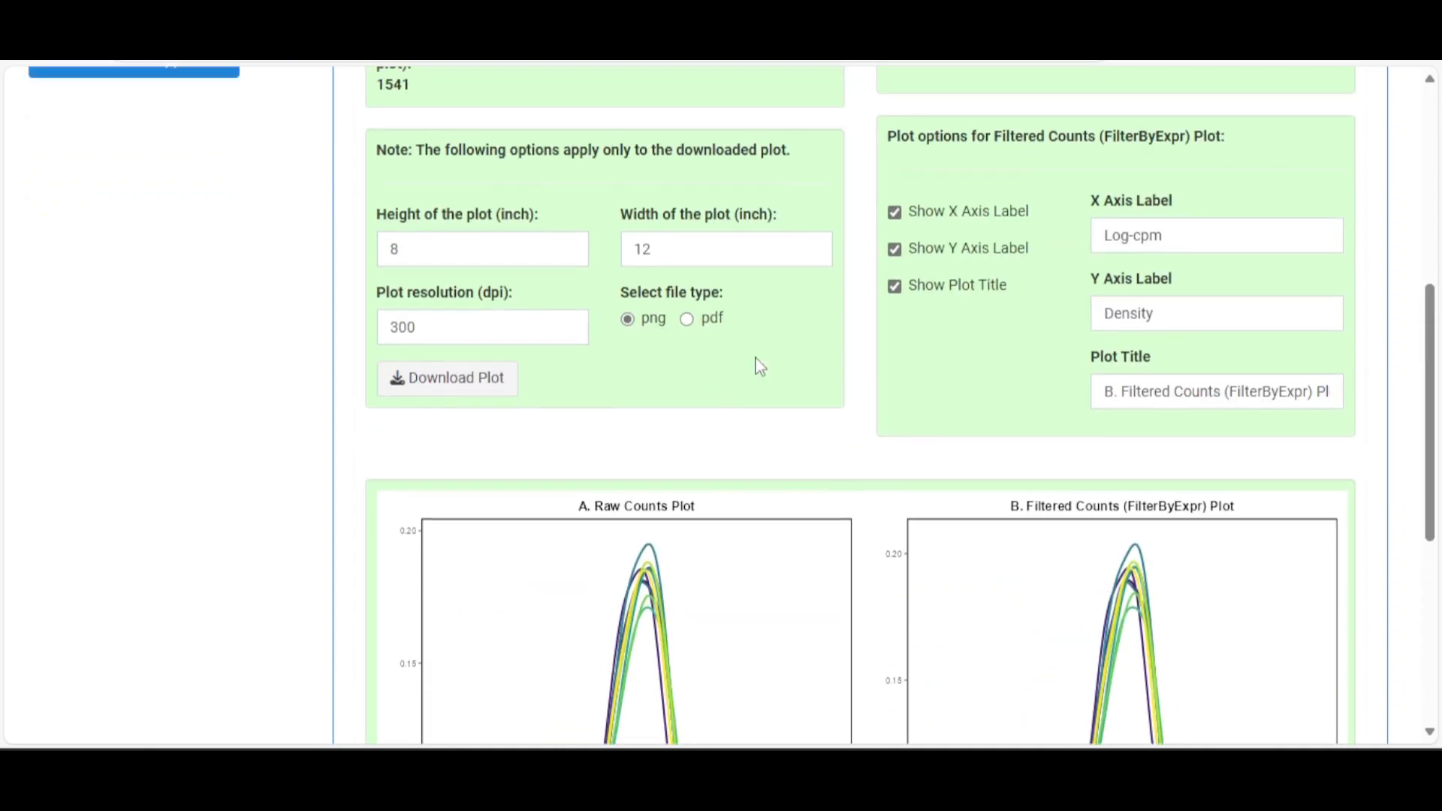
click(998, 227)
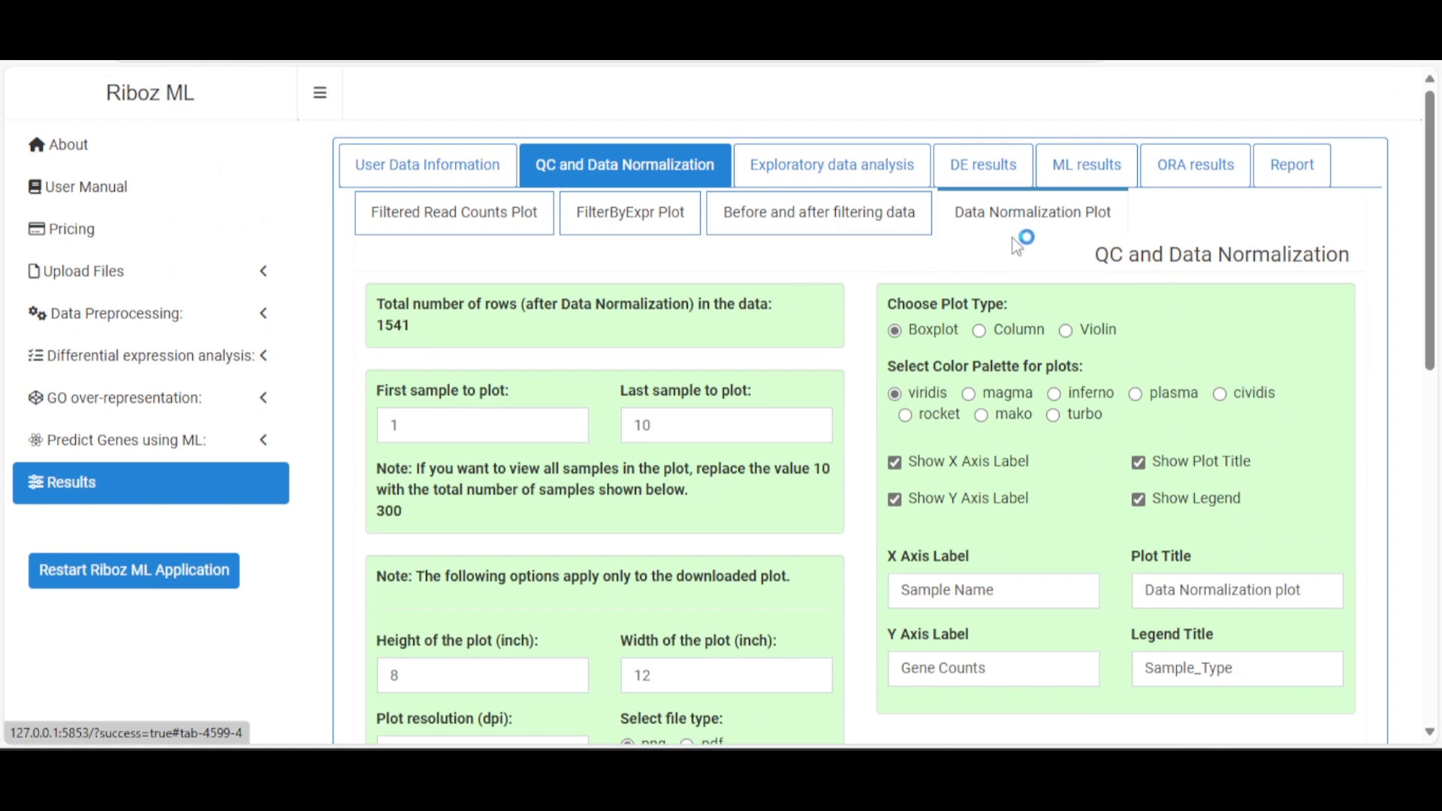
Redraw the Data Normalization plot as violins after briefly trying Column
scroll(1021, 241, down, 1)
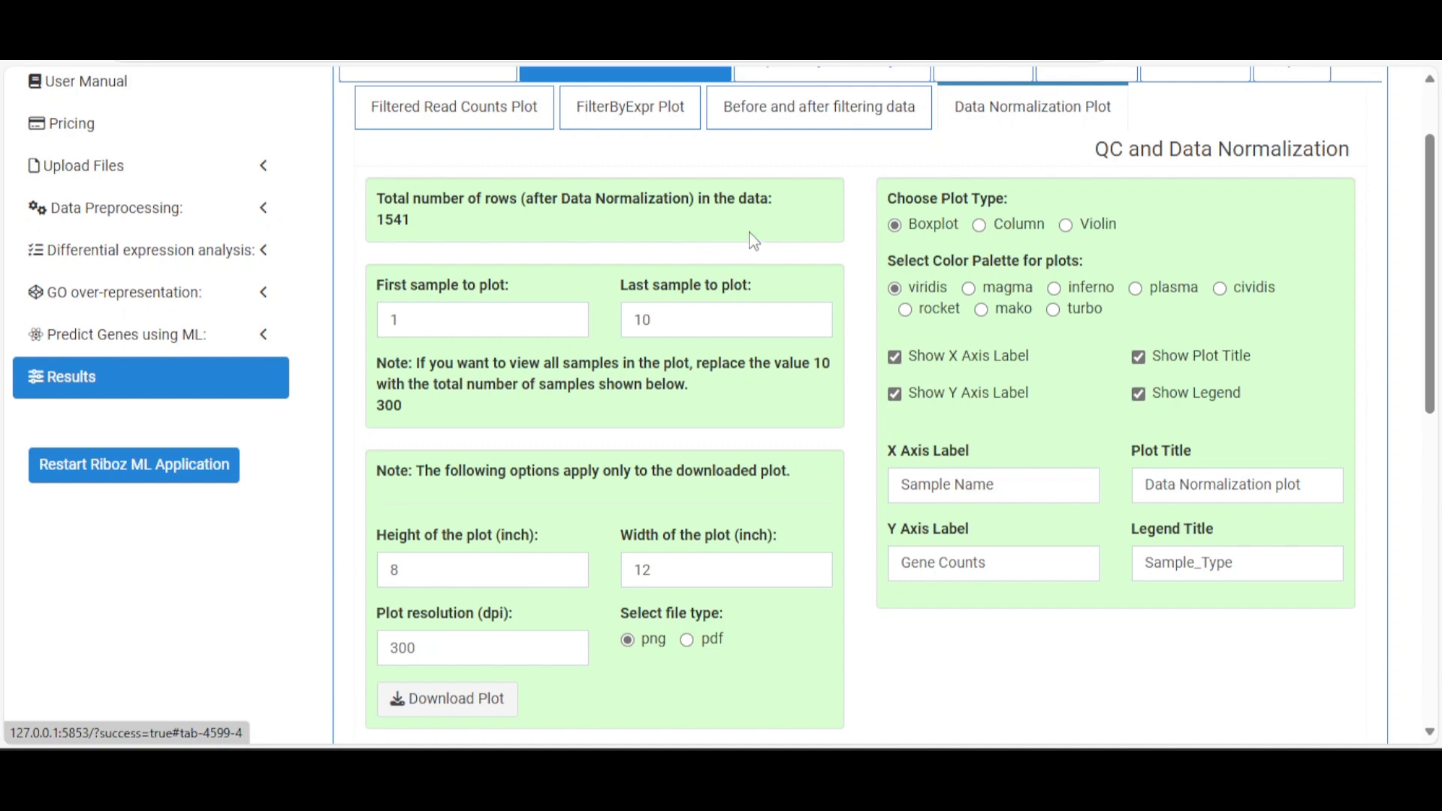
scroll(784, 288, down, 5)
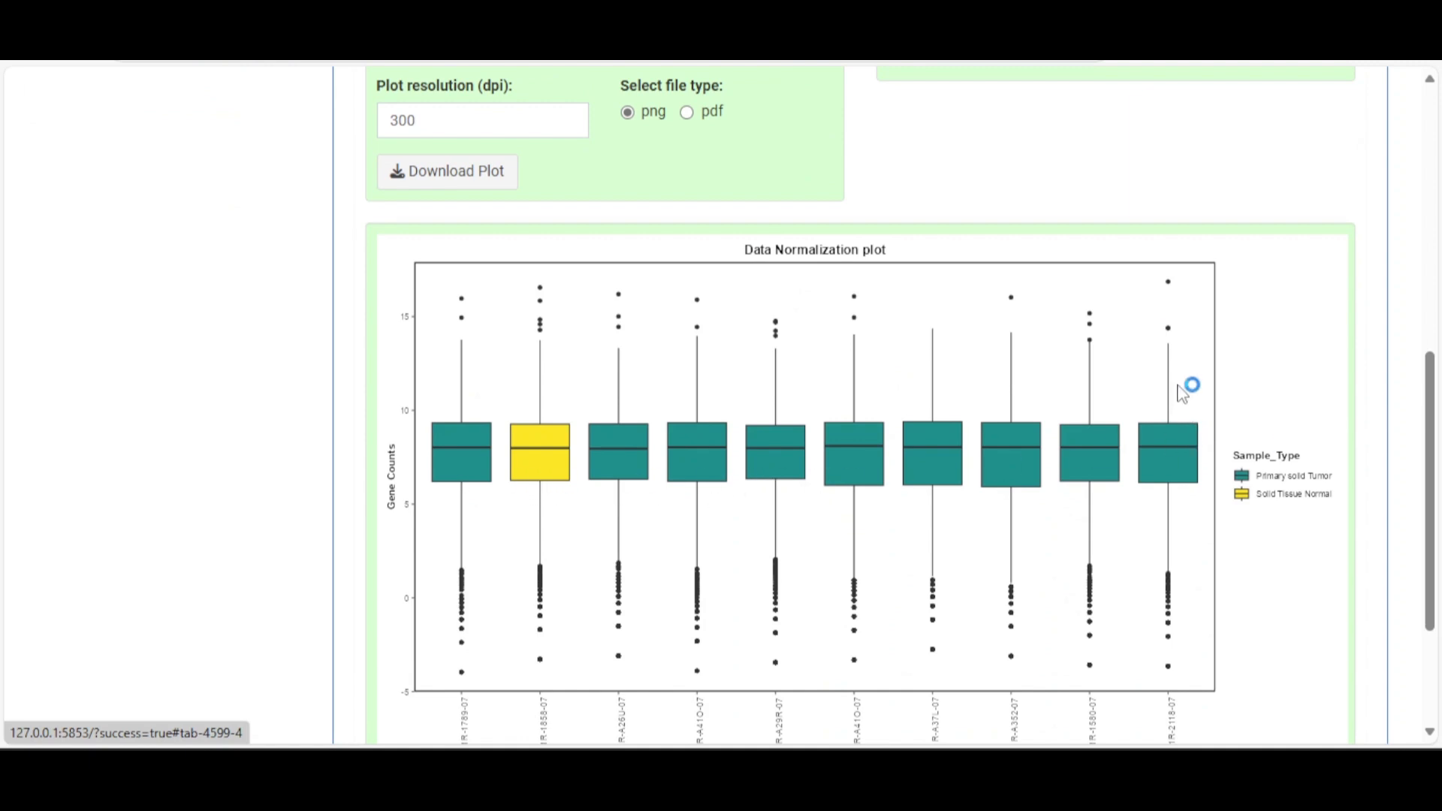
scroll(1184, 386, up, 5)
scroll(1178, 379, down, 1)
scroll(1178, 379, up, 1)
click(981, 119)
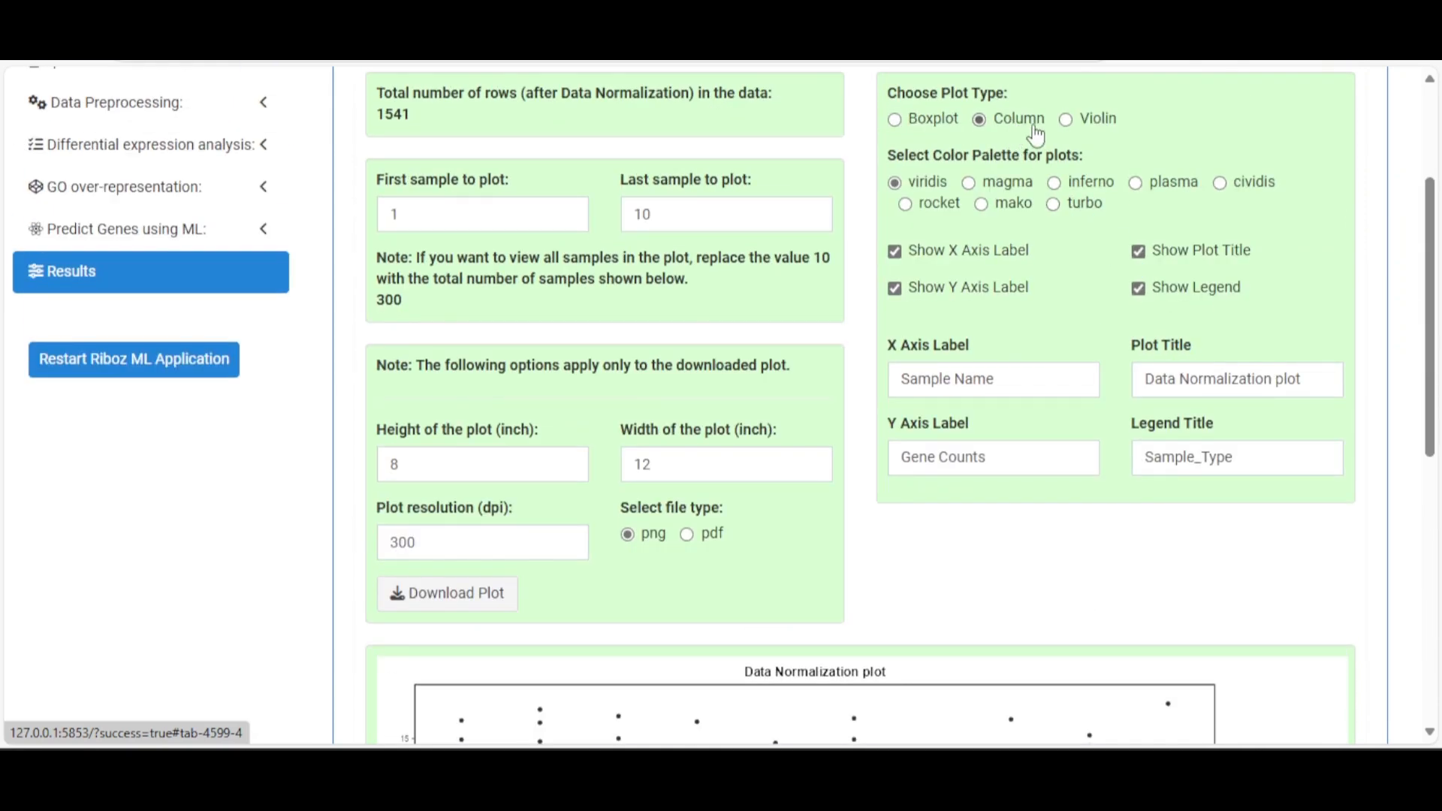
click(1067, 119)
Recolour the normalization violin plot with the turbo palette
scroll(1126, 460, down, 1)
scroll(1126, 459, down, 6)
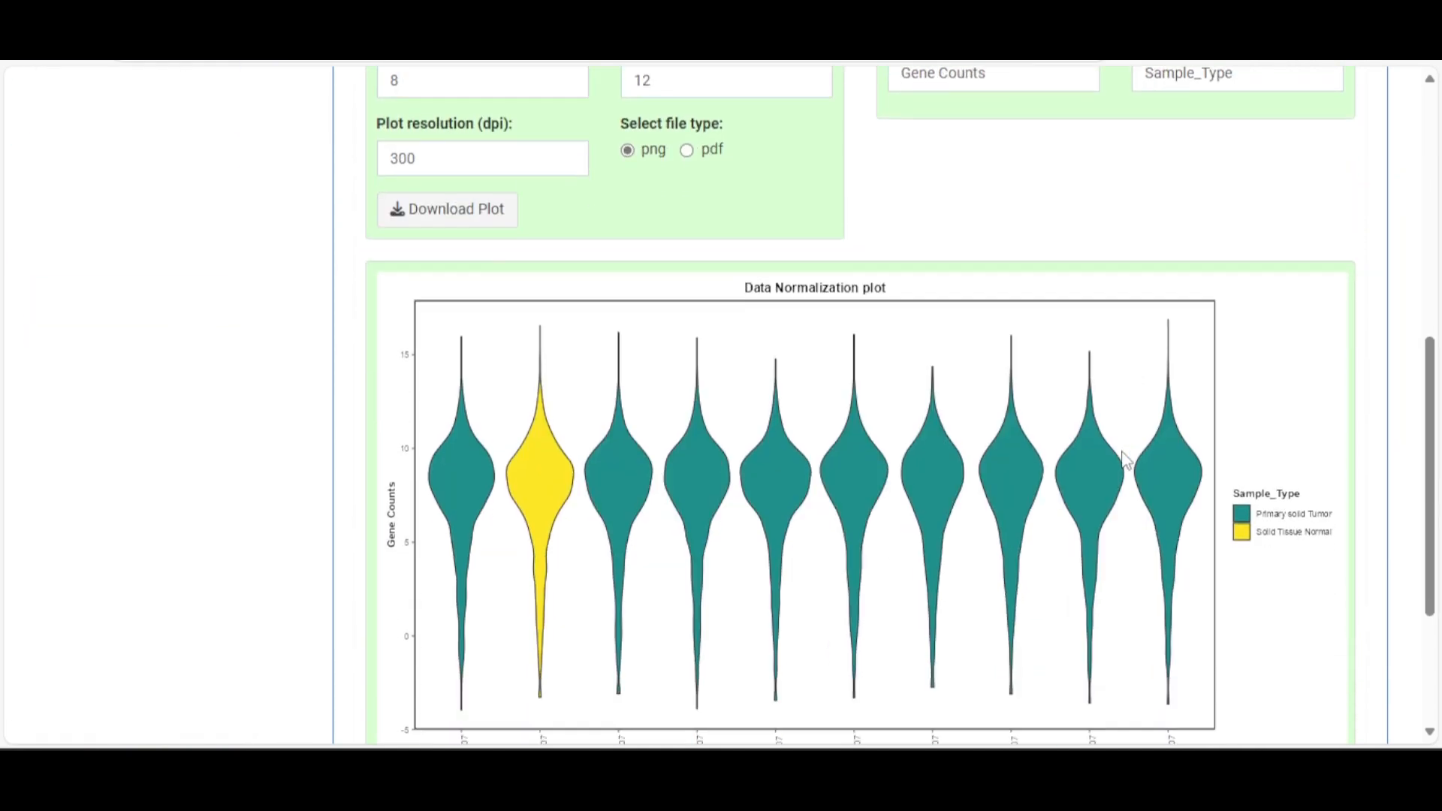
scroll(1118, 454, up, 2)
scroll(1121, 454, up, 3)
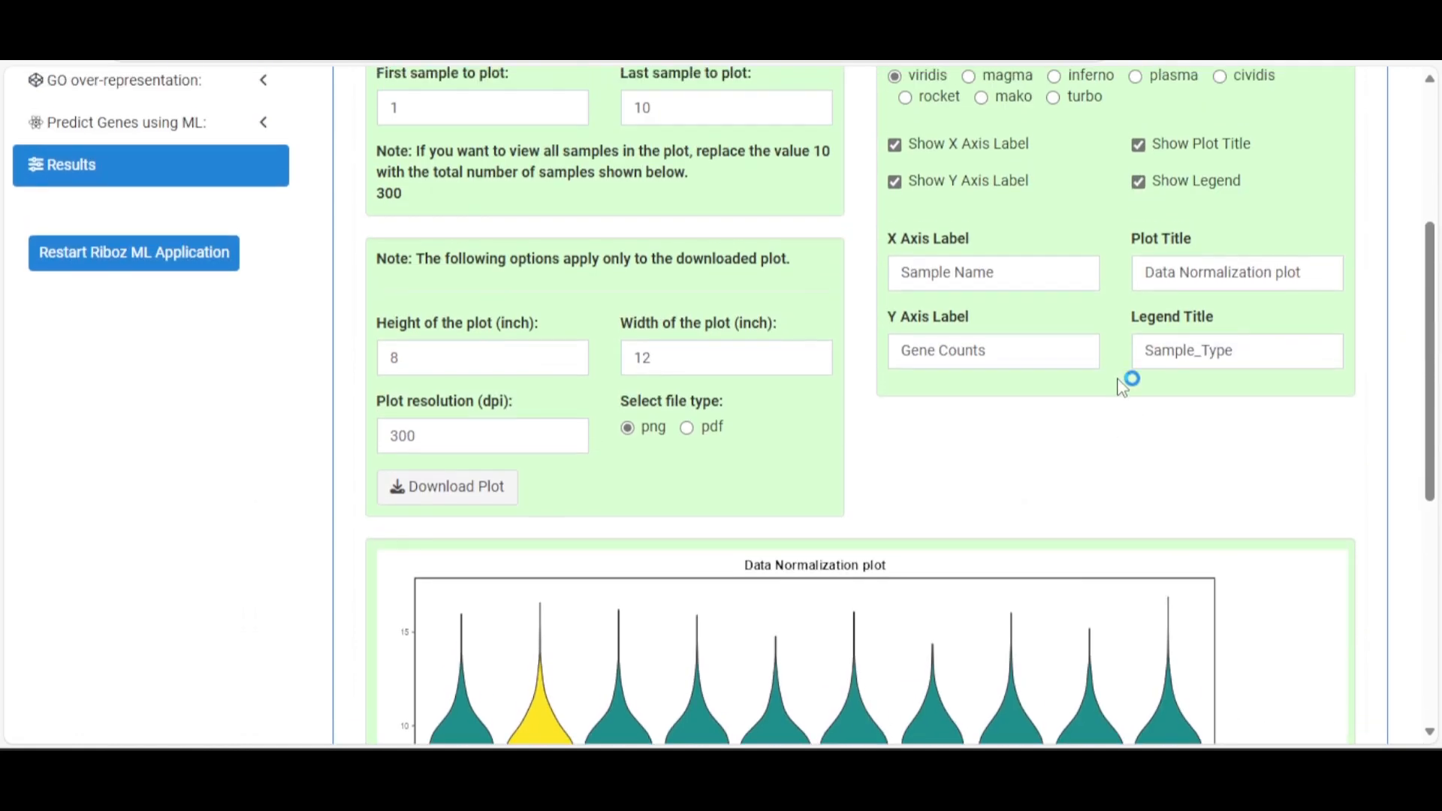
click(1074, 101)
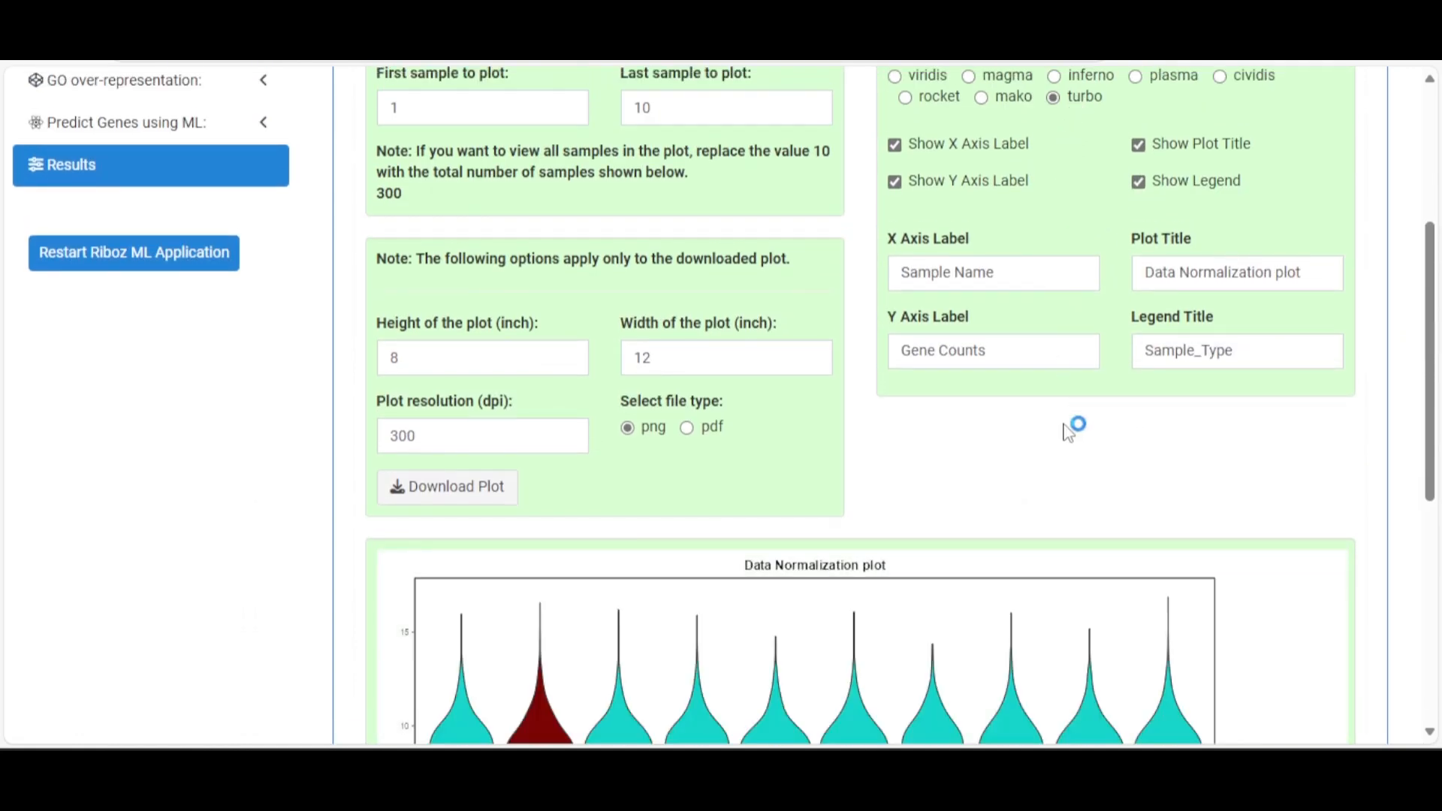
scroll(1063, 421, down, 4)
scroll(1063, 420, up, 3)
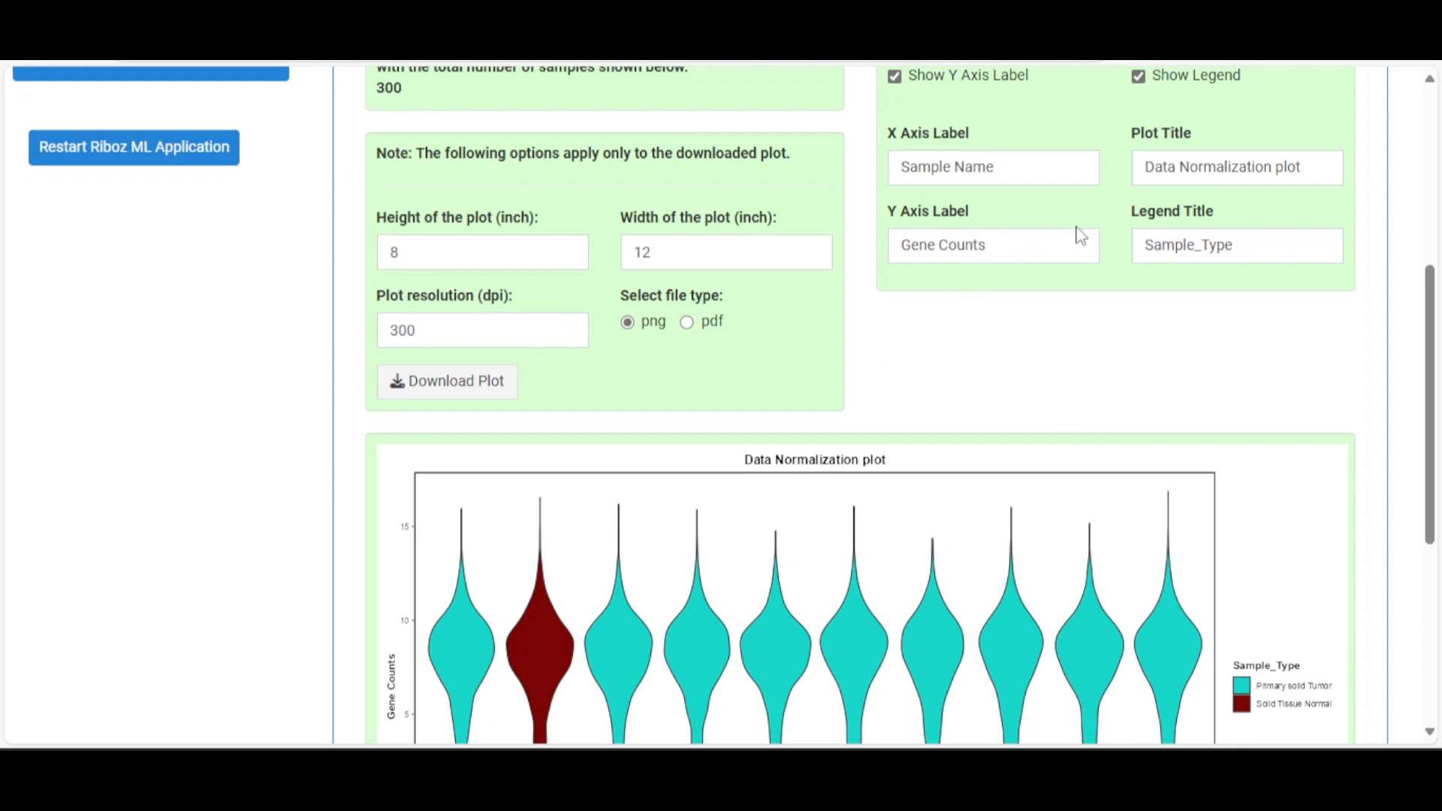
scroll(1105, 248, down, 3)
scroll(1124, 268, up, 9)
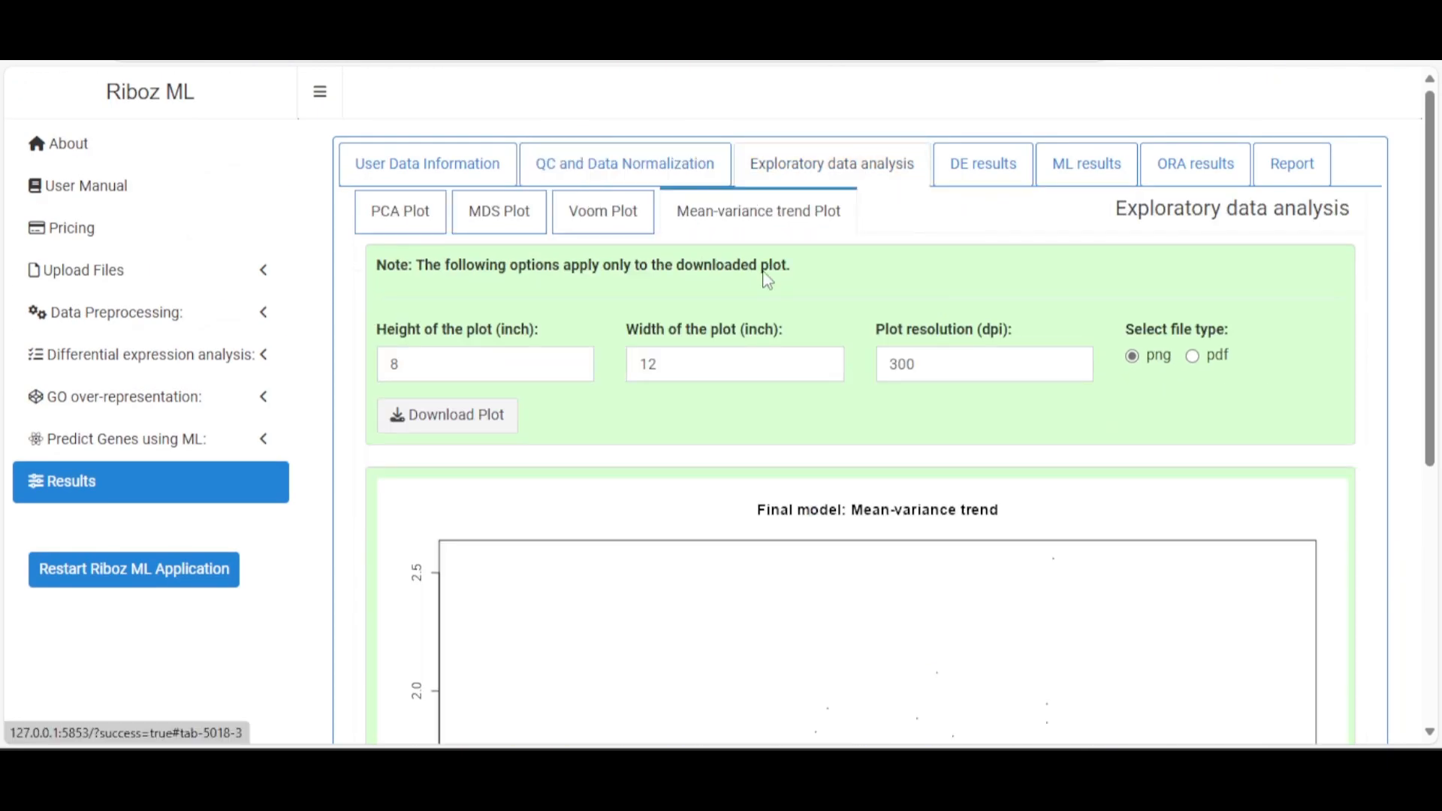
View the PCA and MDS plots of the samples
click(406, 210)
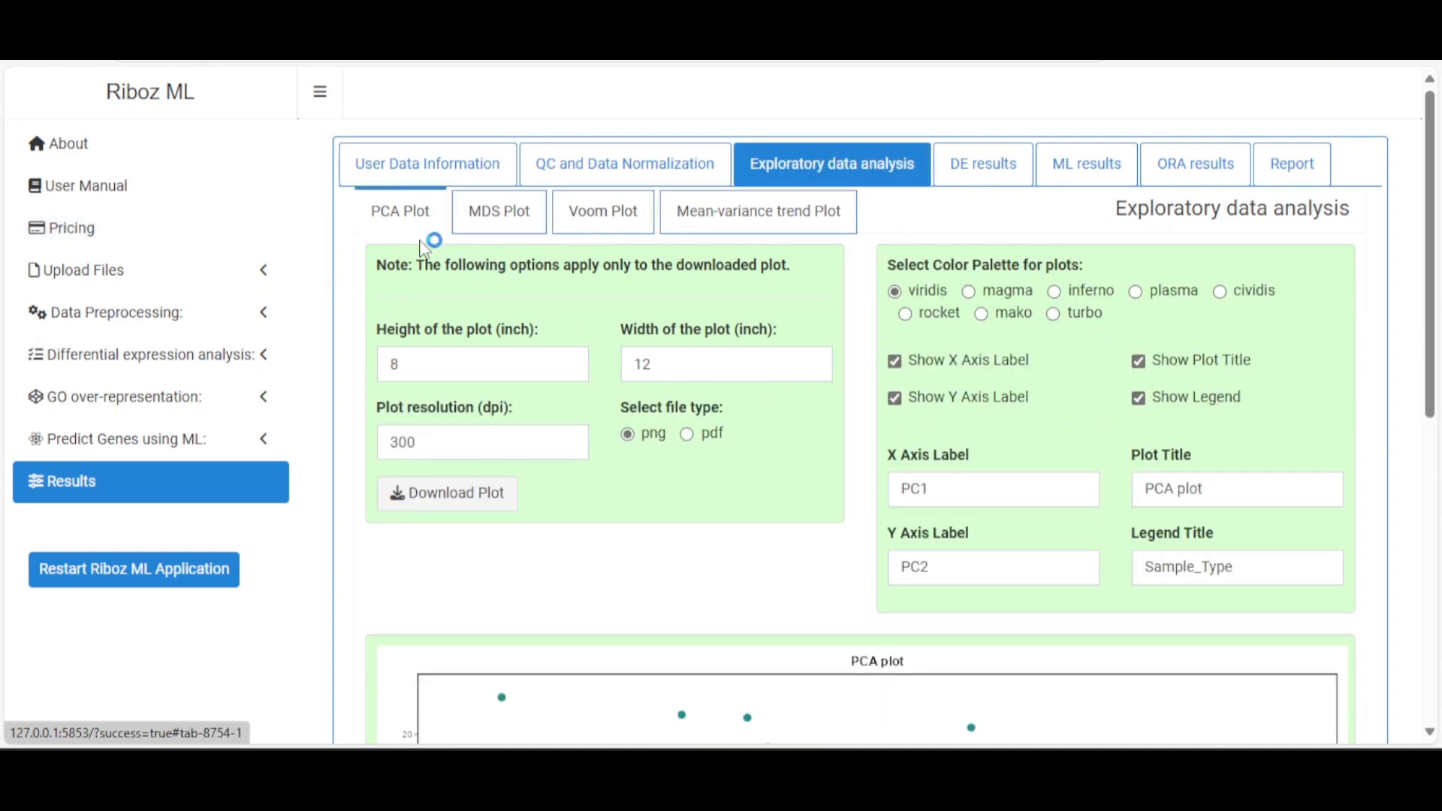
scroll(567, 328, down, 1)
scroll(567, 328, down, 7)
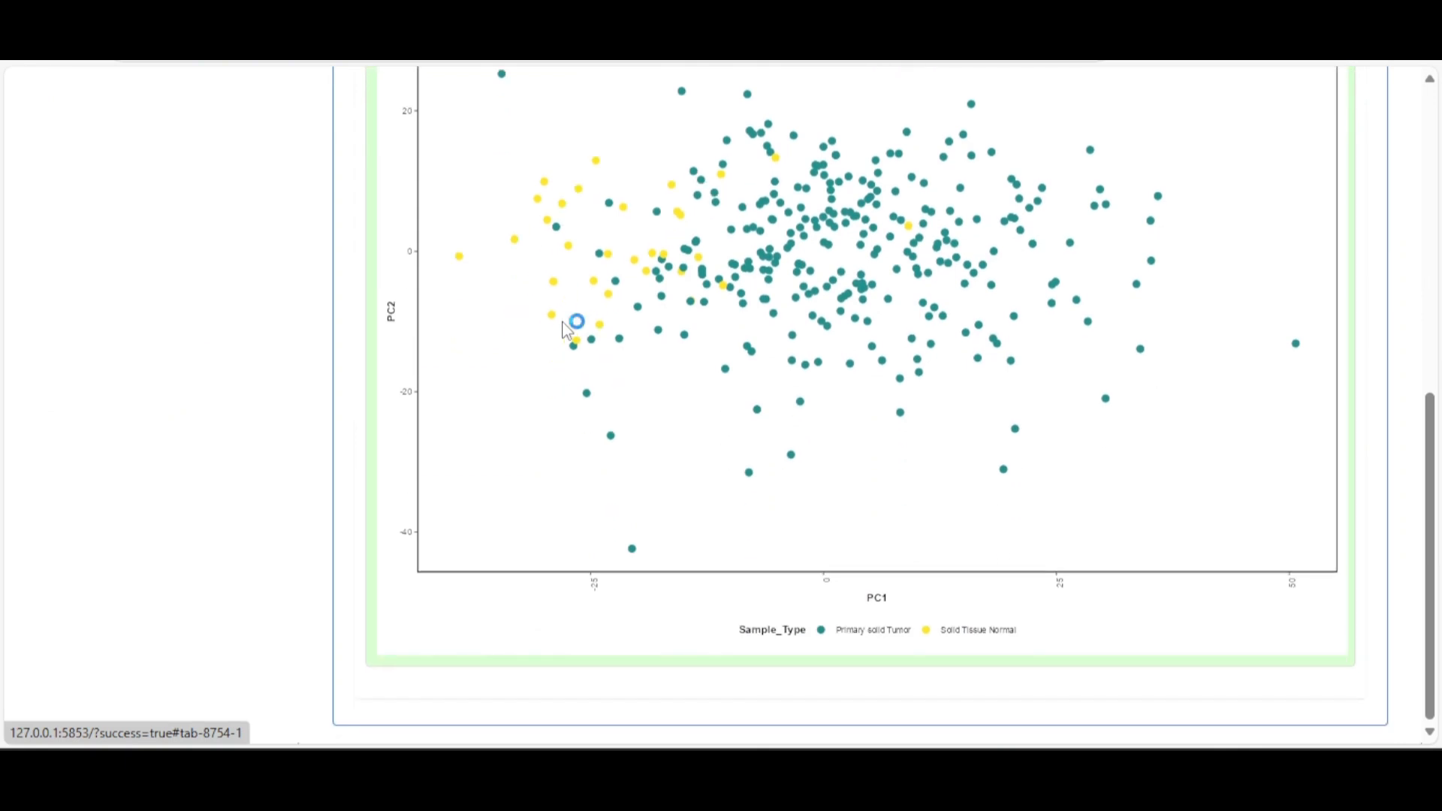
scroll(566, 330, up, 3)
scroll(567, 328, up, 4)
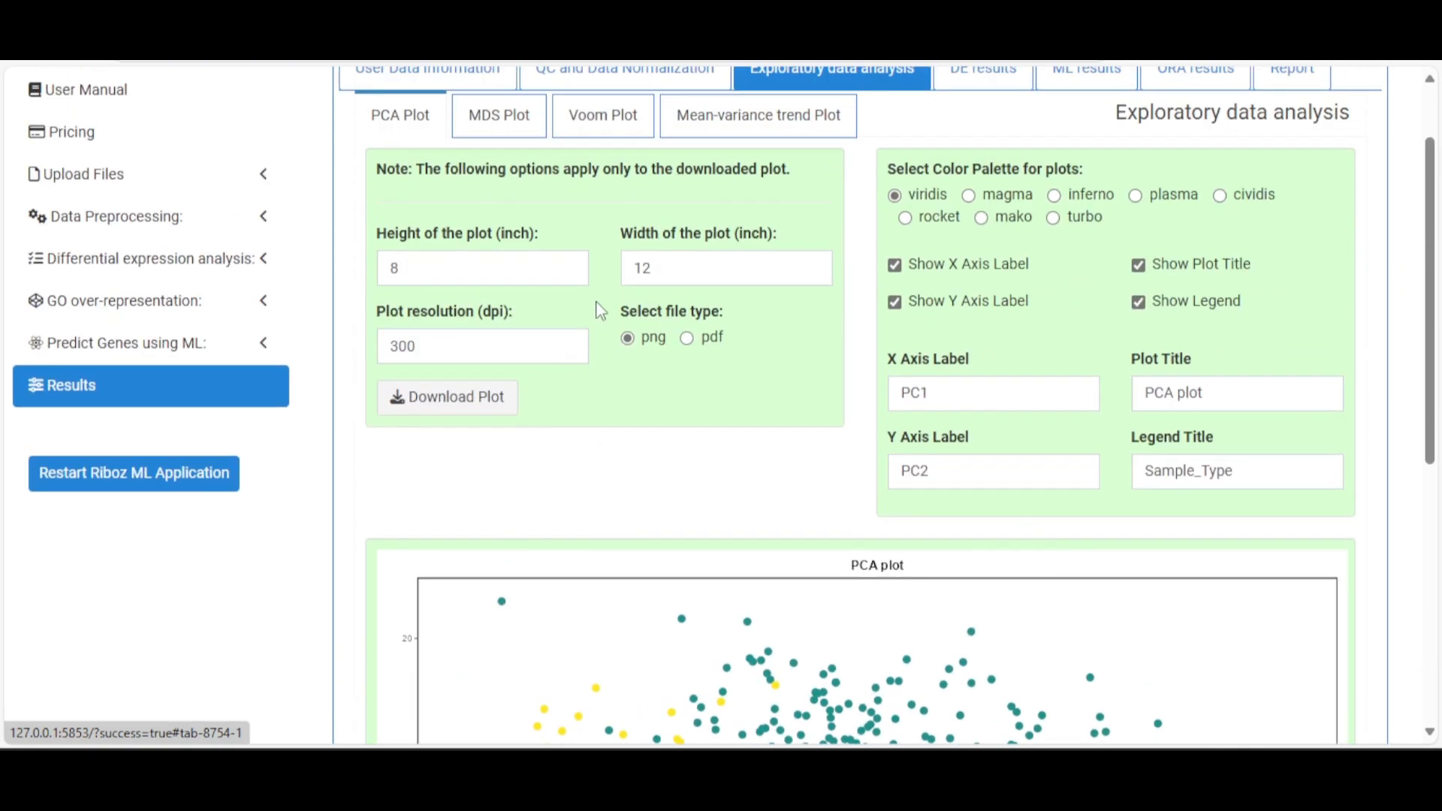
click(508, 133)
scroll(842, 443, down, 5)
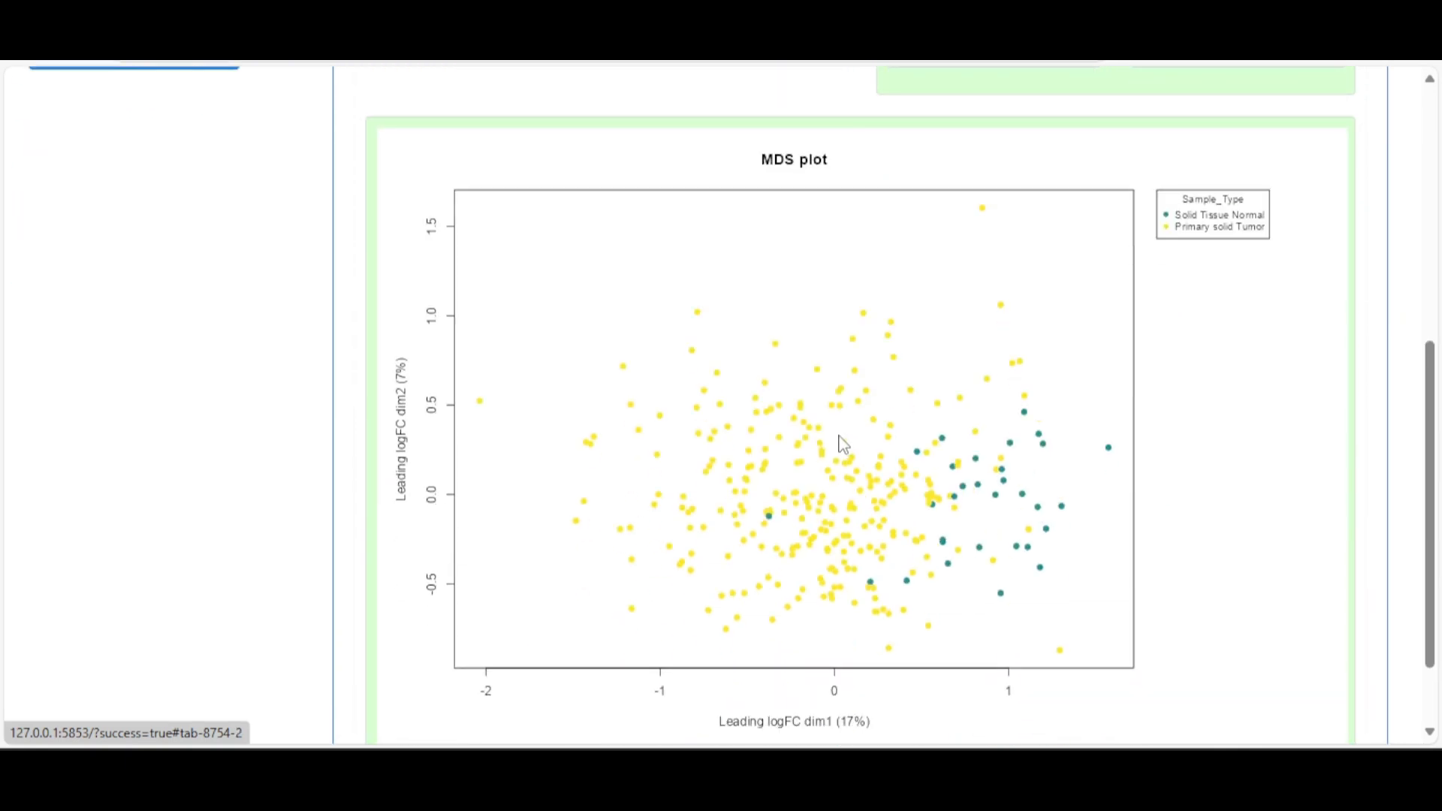
scroll(842, 443, up, 5)
View the voom and Final model mean-variance trend plots
click(626, 204)
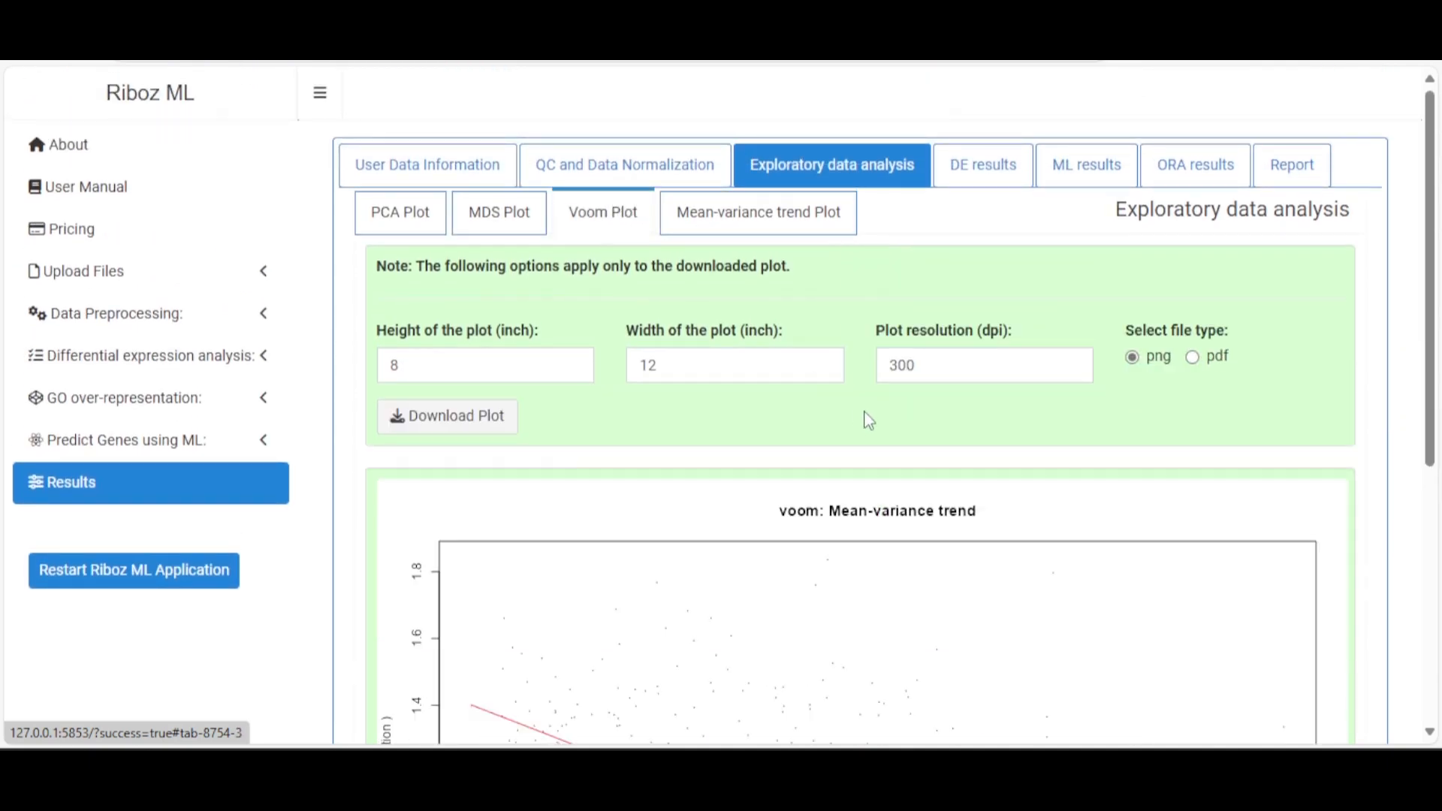
scroll(856, 413, down, 5)
scroll(858, 432, up, 5)
click(804, 229)
scroll(1048, 484, down, 5)
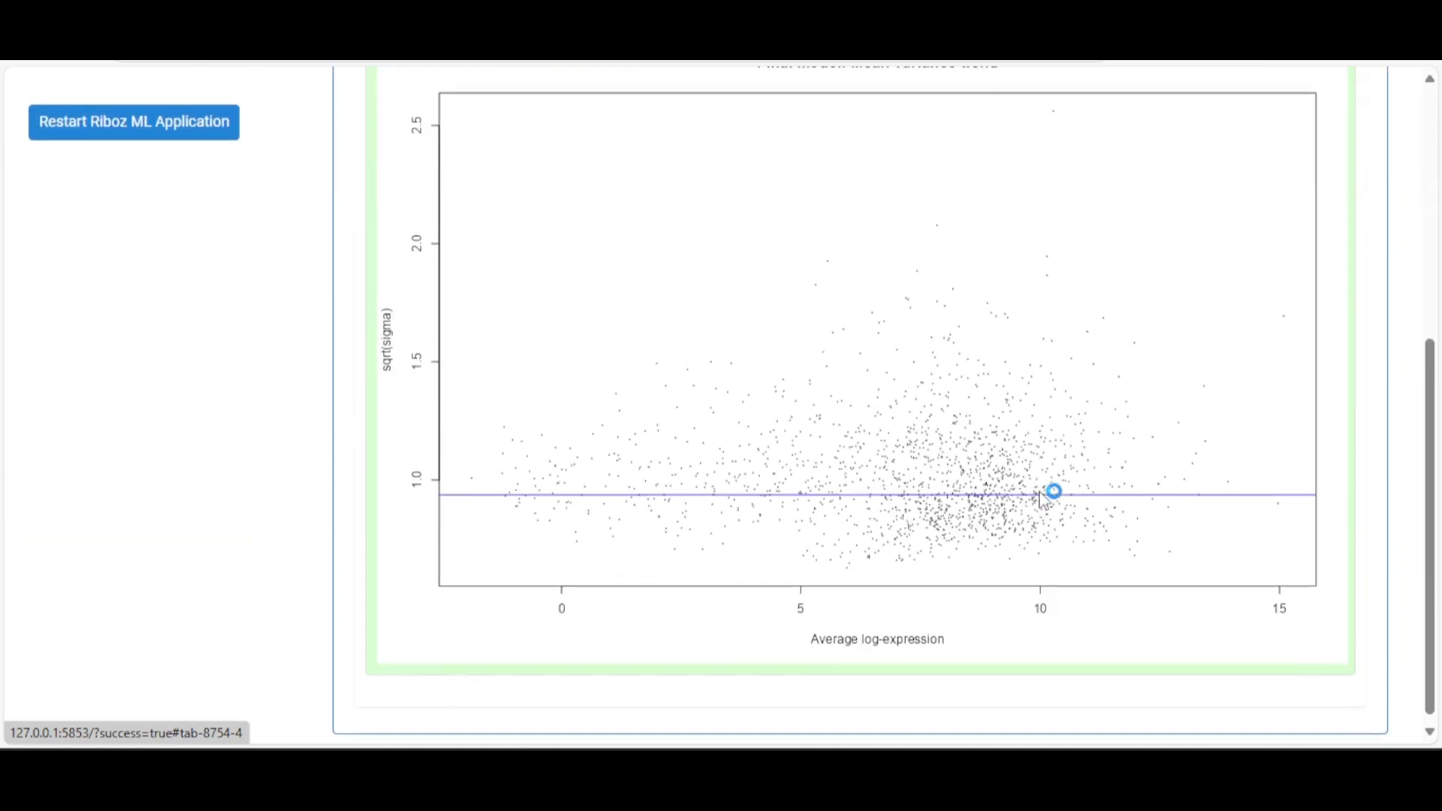
scroll(1043, 493, up, 5)
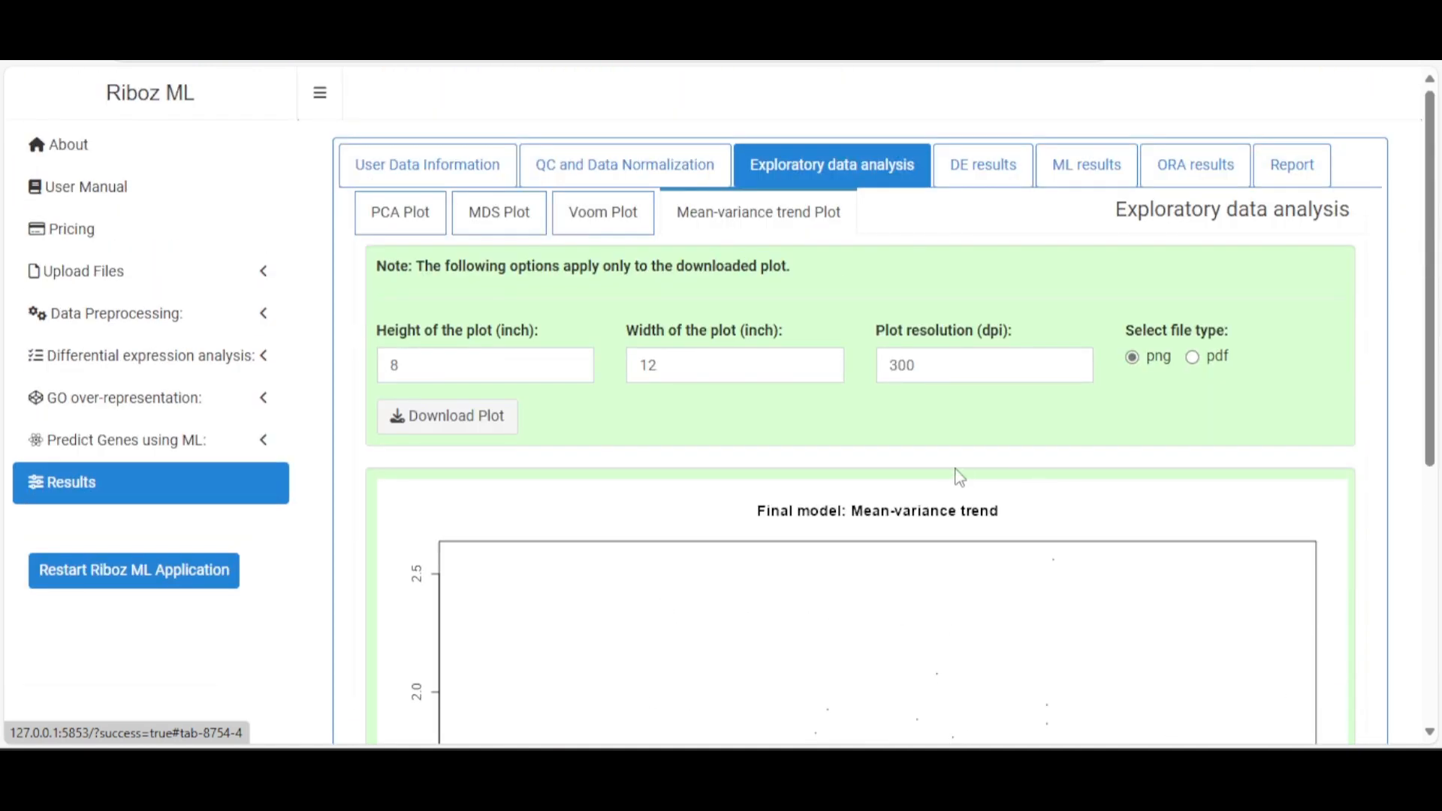
Open the DE table and highlight the 184-gene total and upregulated count in the summary
click(986, 172)
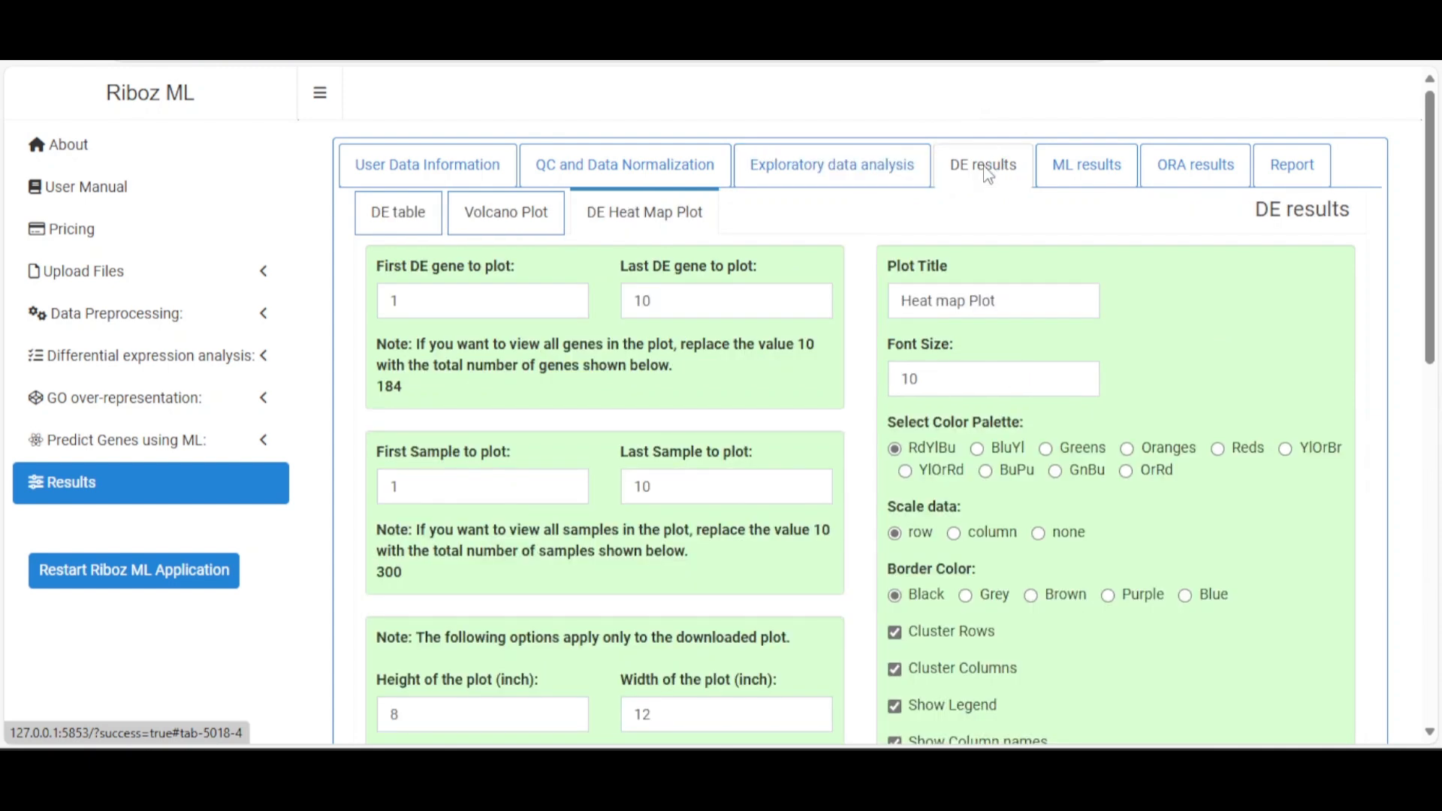
click(405, 215)
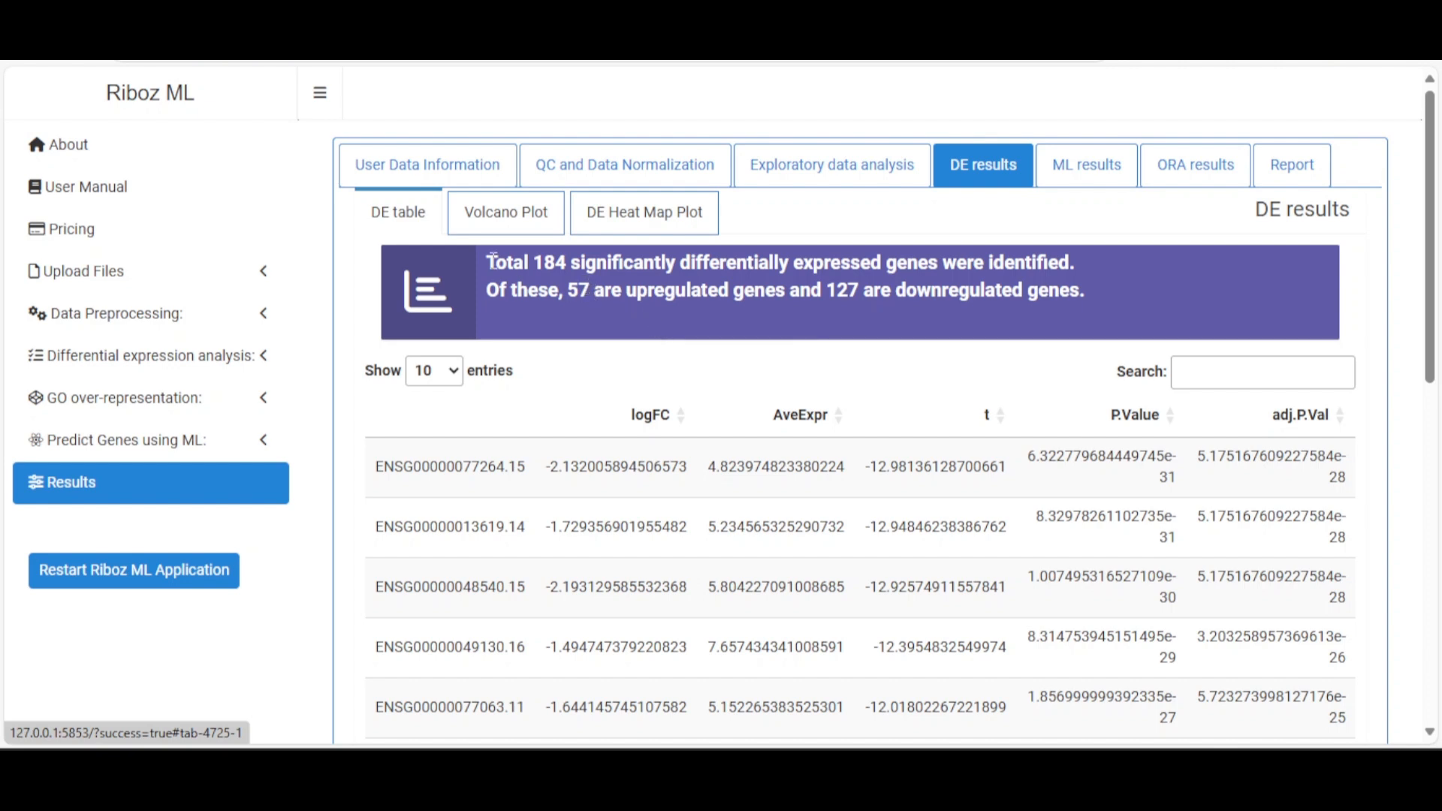
drag(489, 262, 571, 265)
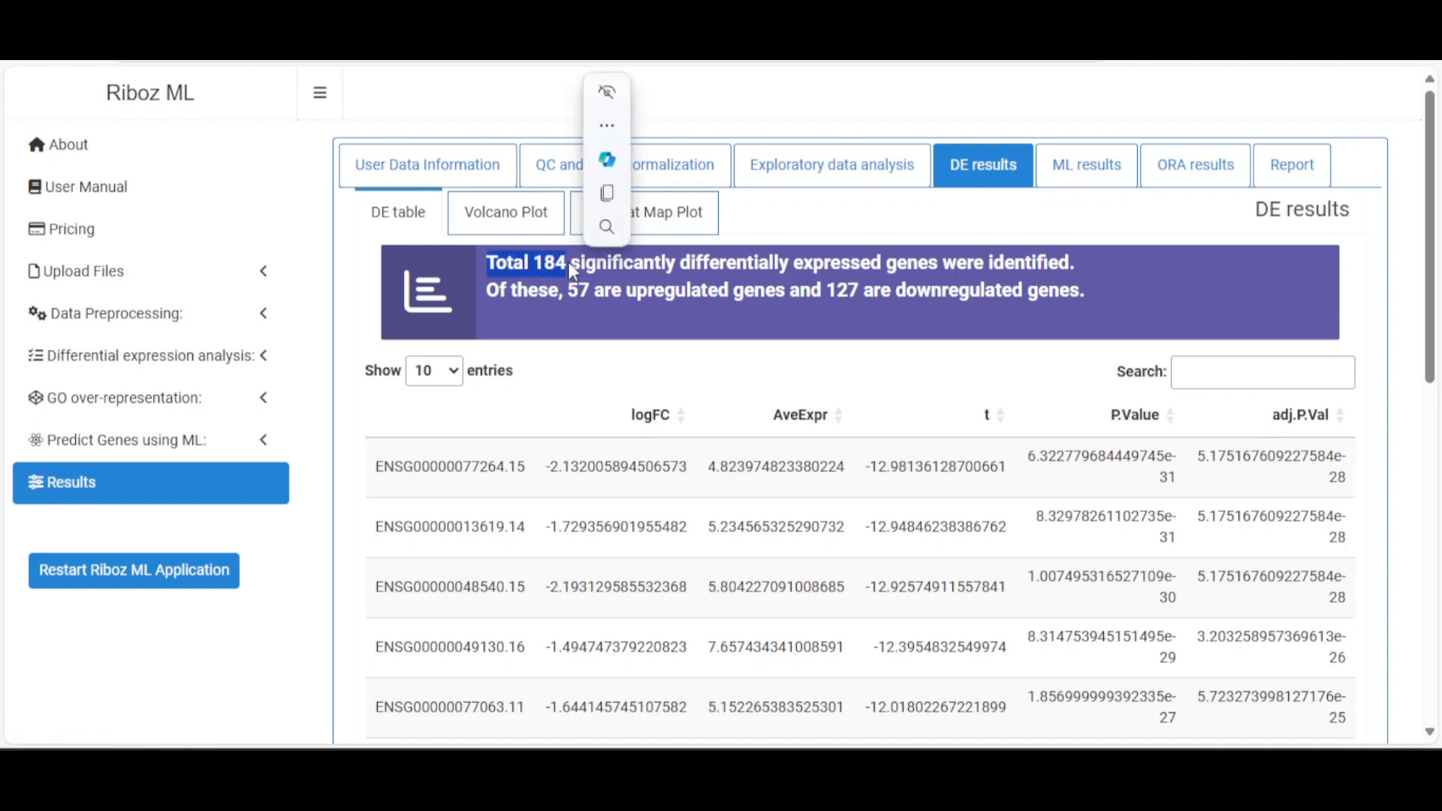
click(652, 269)
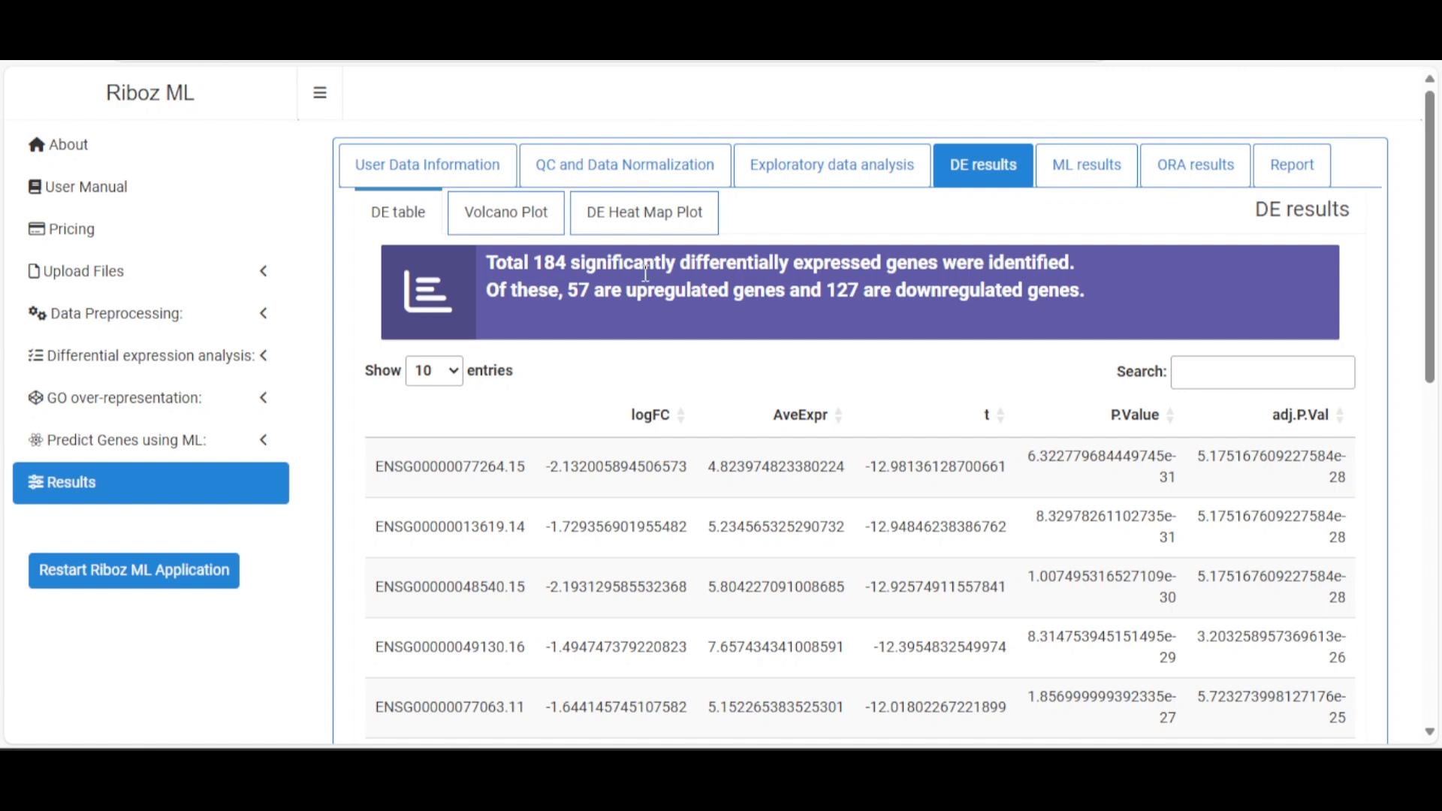
drag(573, 293, 772, 295)
click(840, 298)
Scroll to the download options and leave Top hits at 10
scroll(959, 298, down, 8)
scroll(952, 285, up, 5)
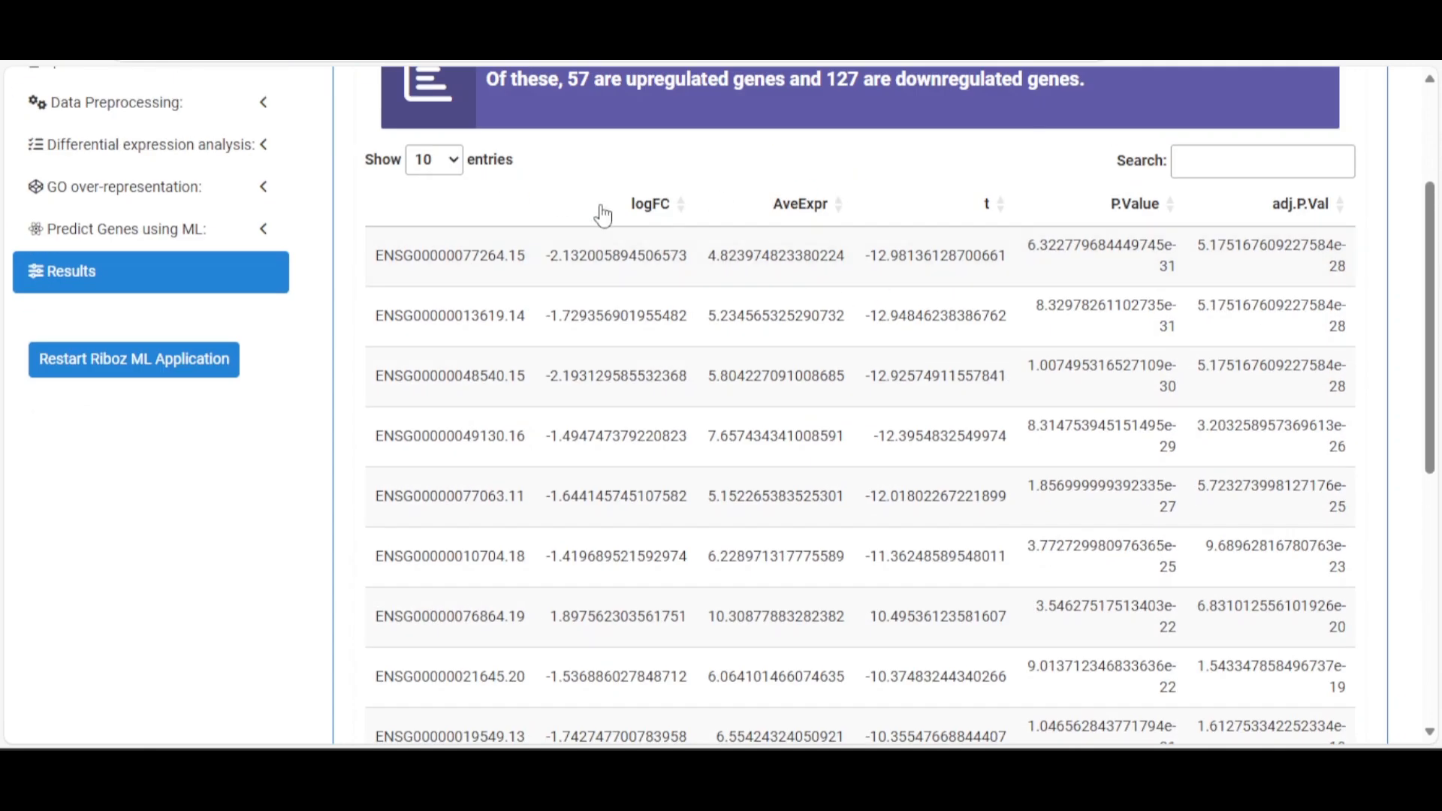
scroll(603, 215, down, 7)
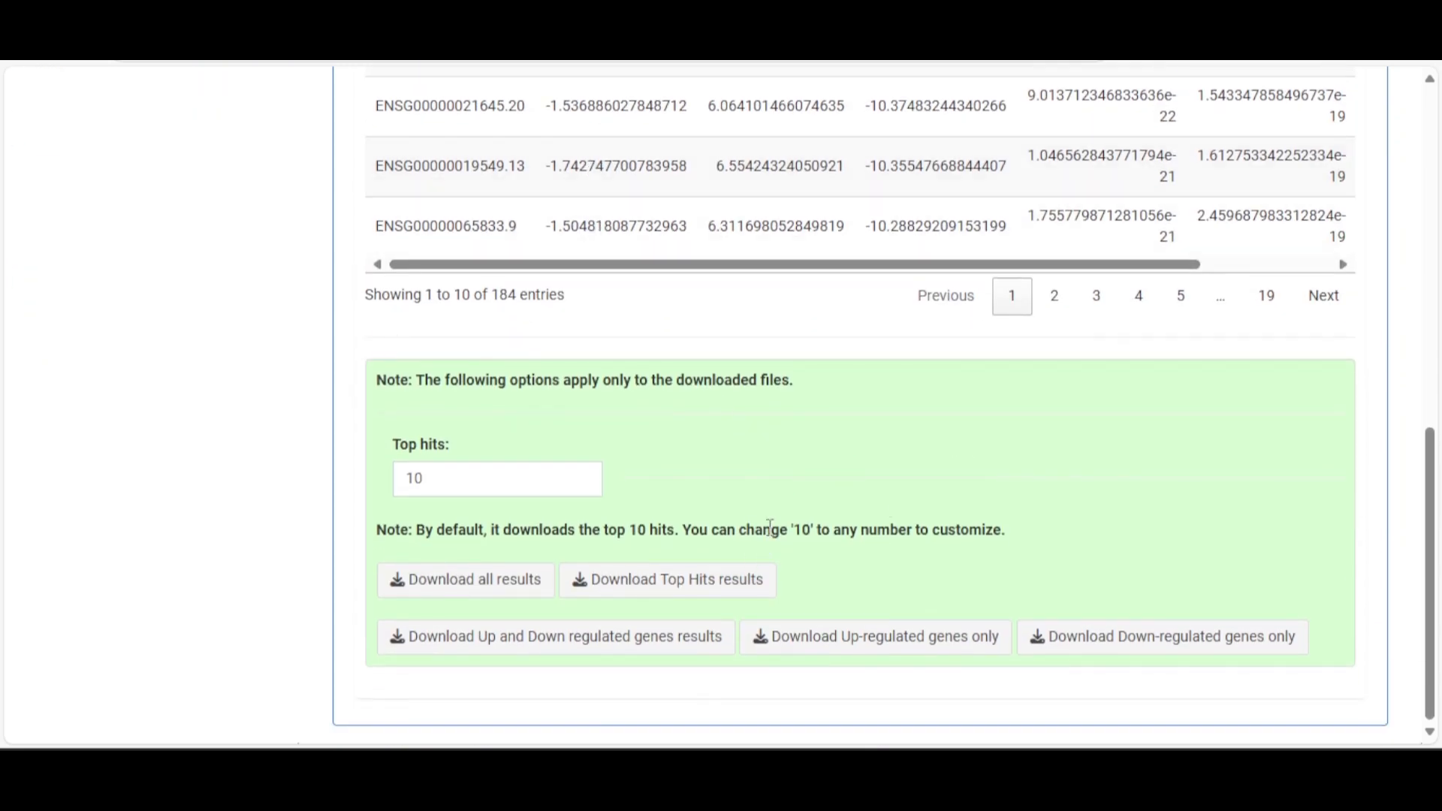
click(493, 482)
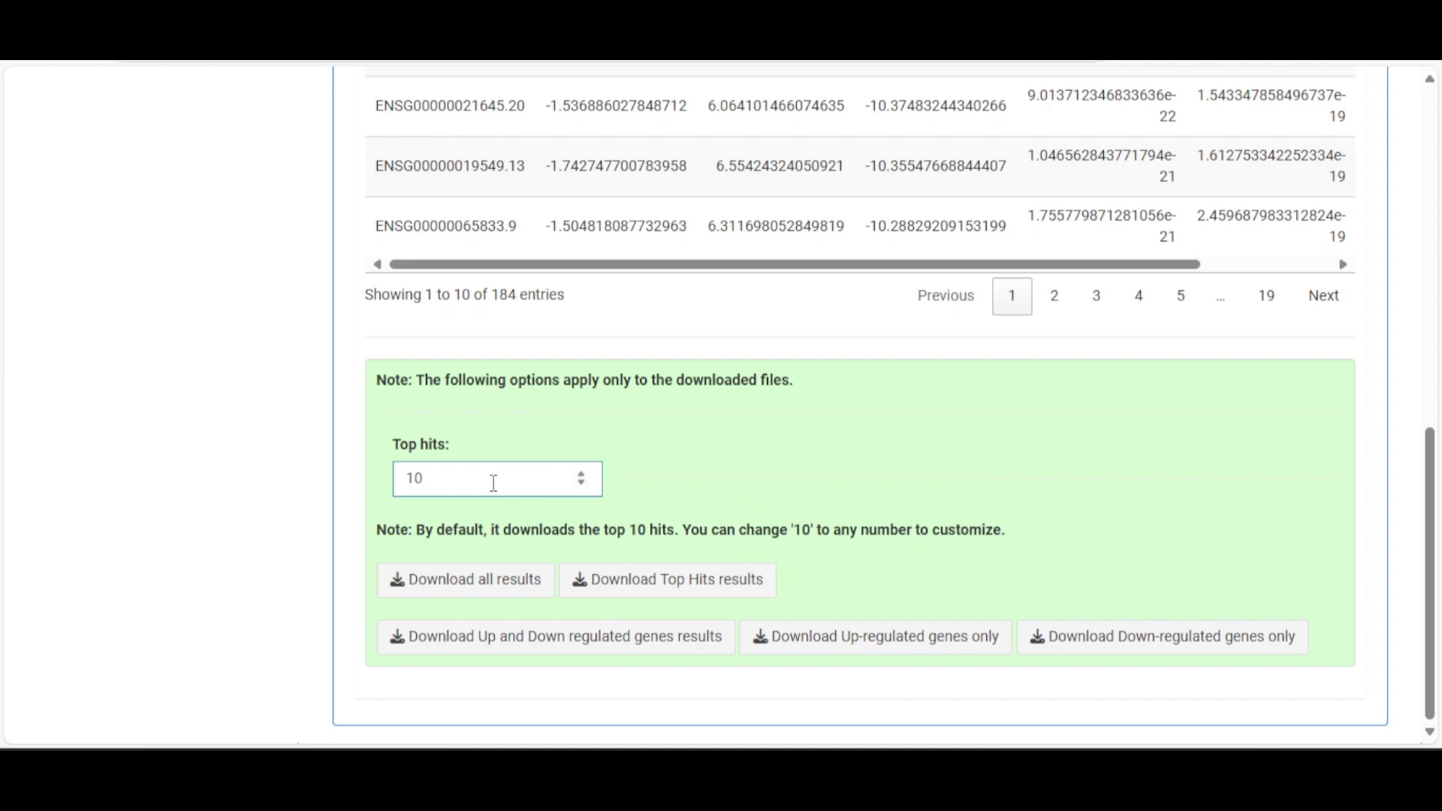
click(444, 473)
click(666, 451)
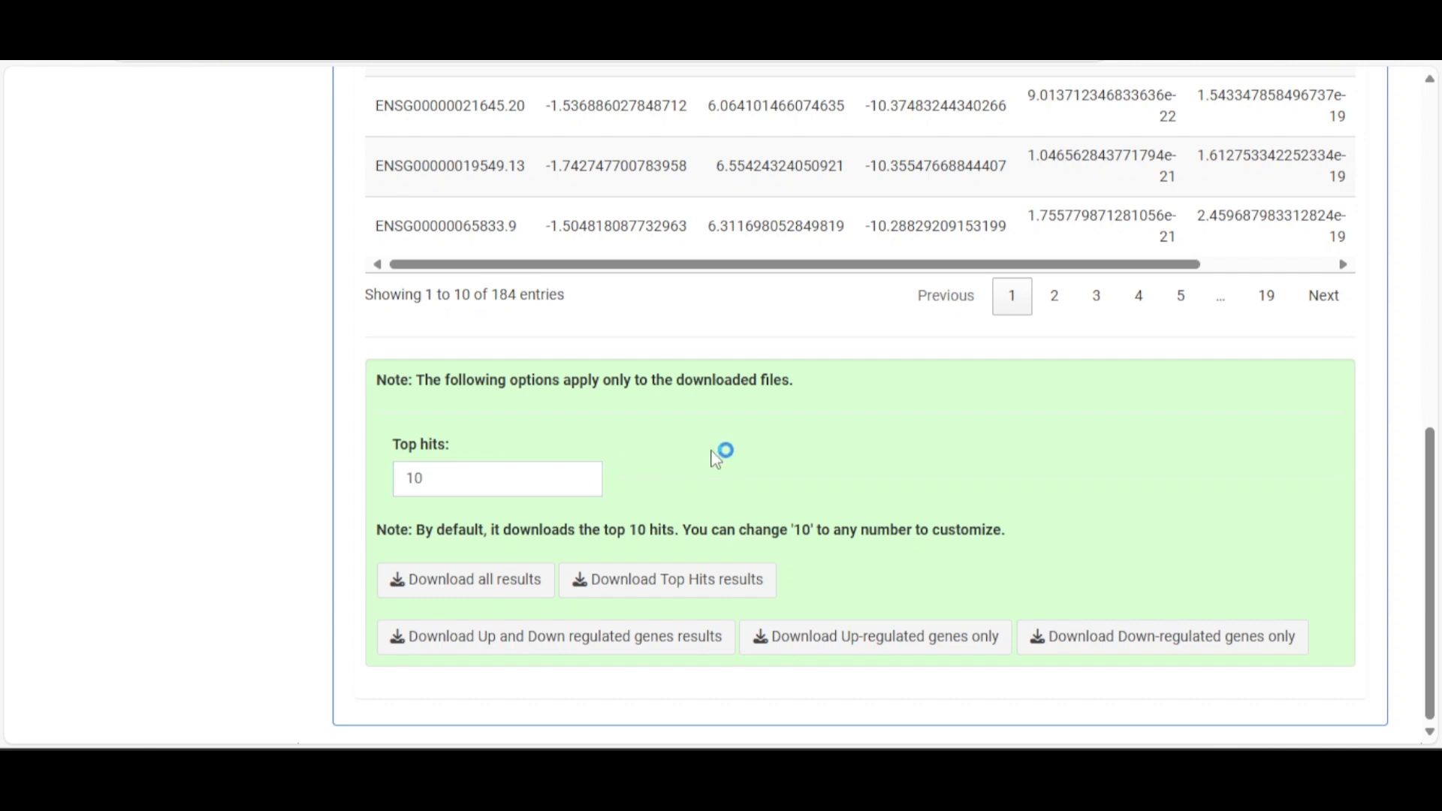
Download Top_Differential_expression_analysis.csv and open it in Excel without conversion
click(692, 588)
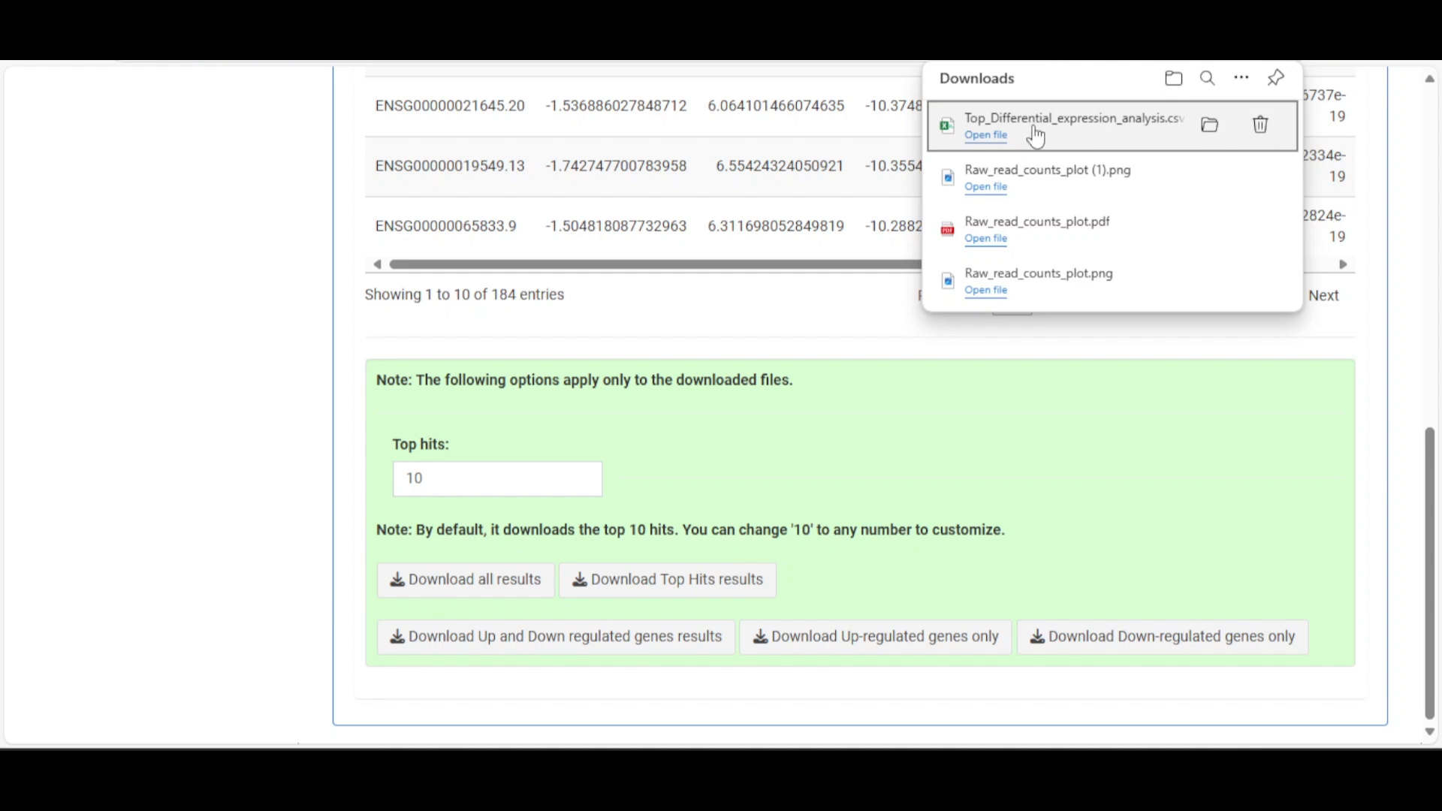
click(983, 136)
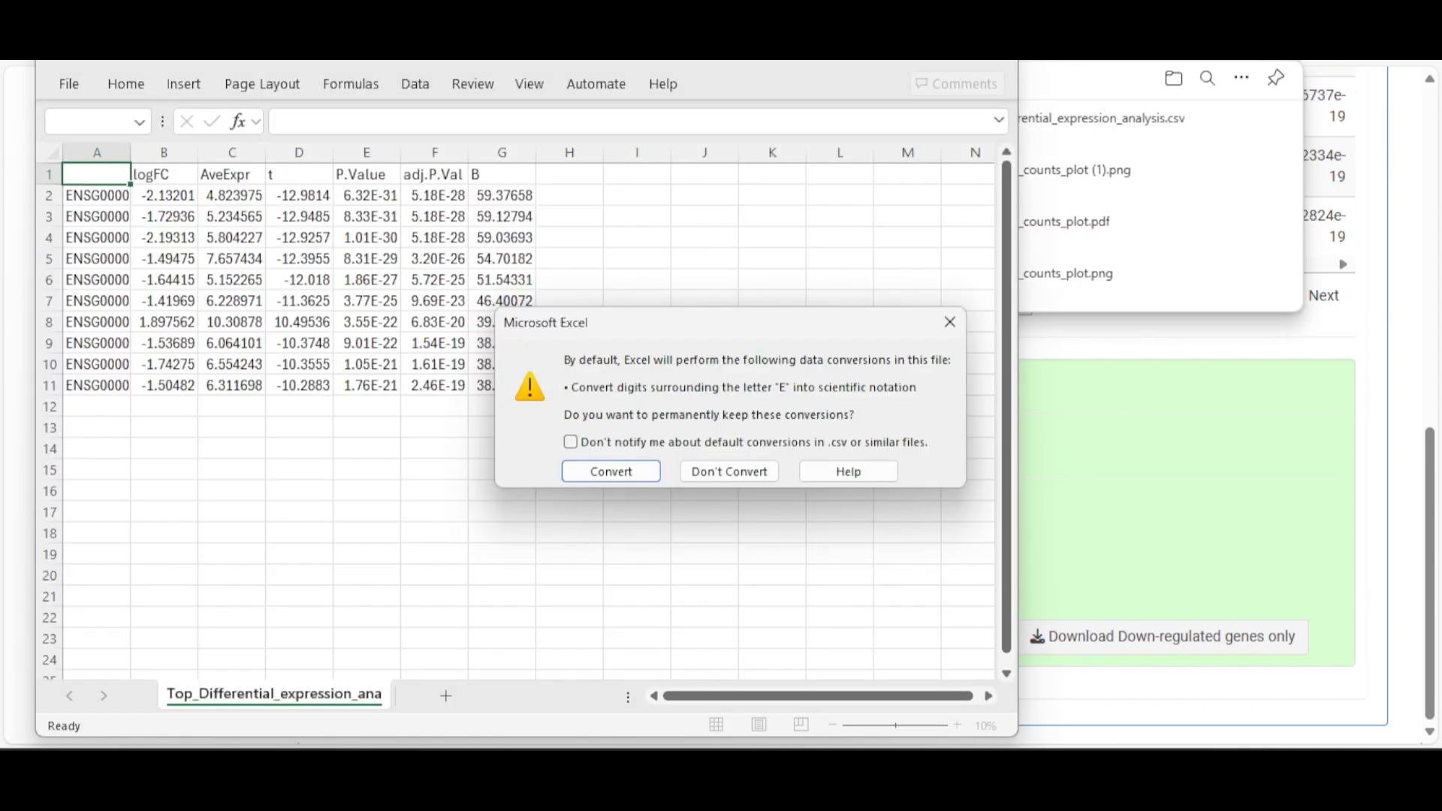
click(734, 473)
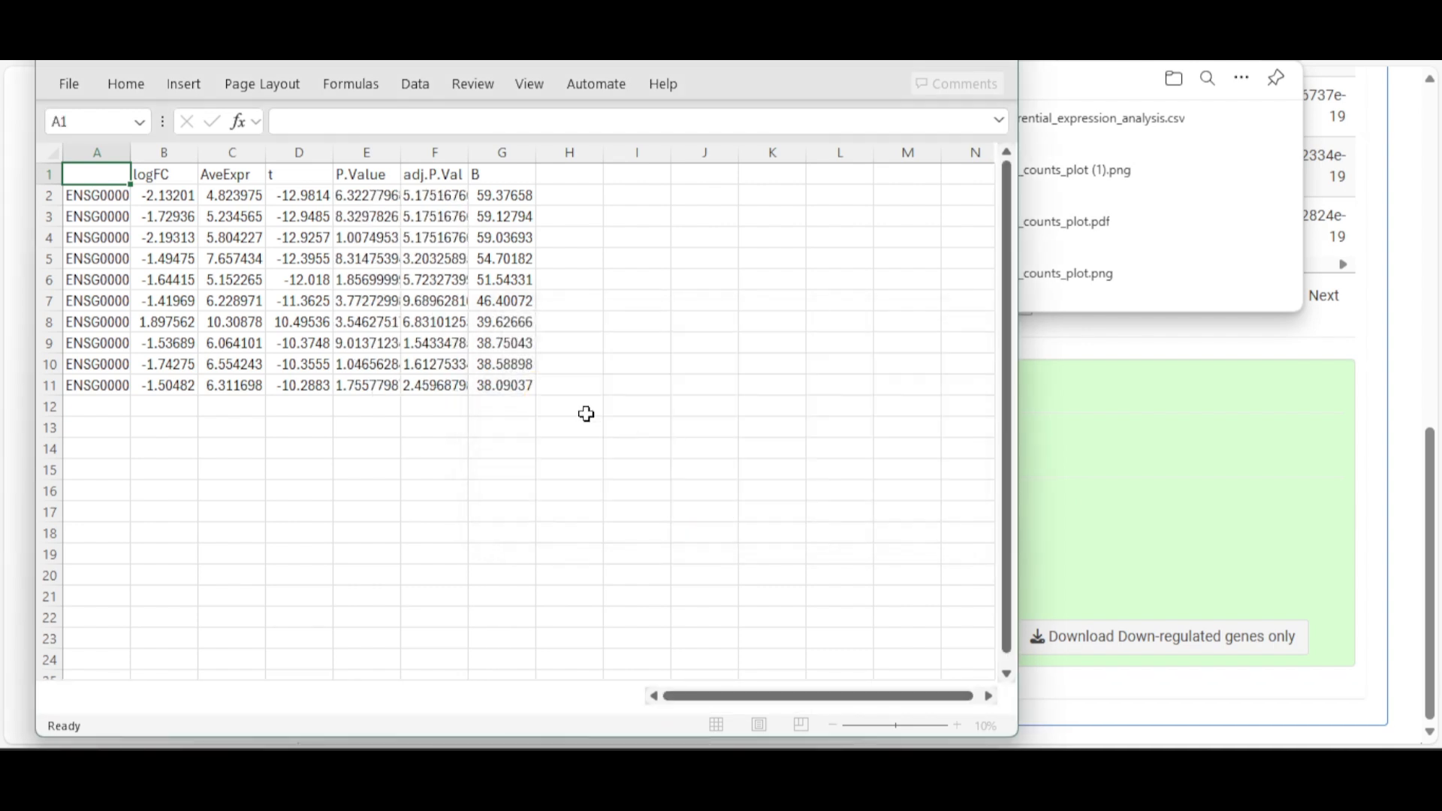
Widen column A to read the gene IDs, then close Excel without saving
drag(131, 155, 213, 146)
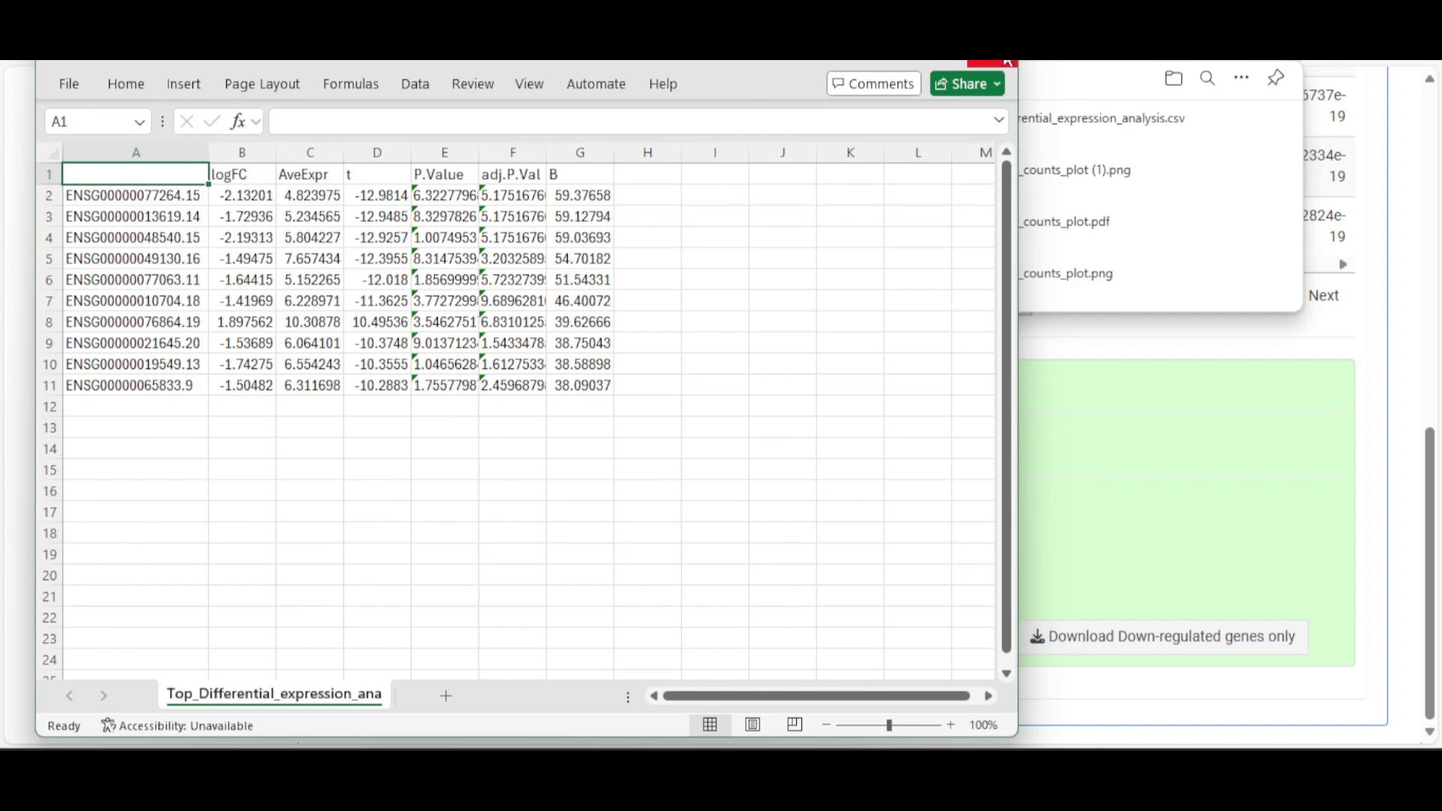
click(1010, 63)
click(601, 541)
click(1175, 428)
scroll(526, 504, up, 5)
scroll(531, 482, down, 5)
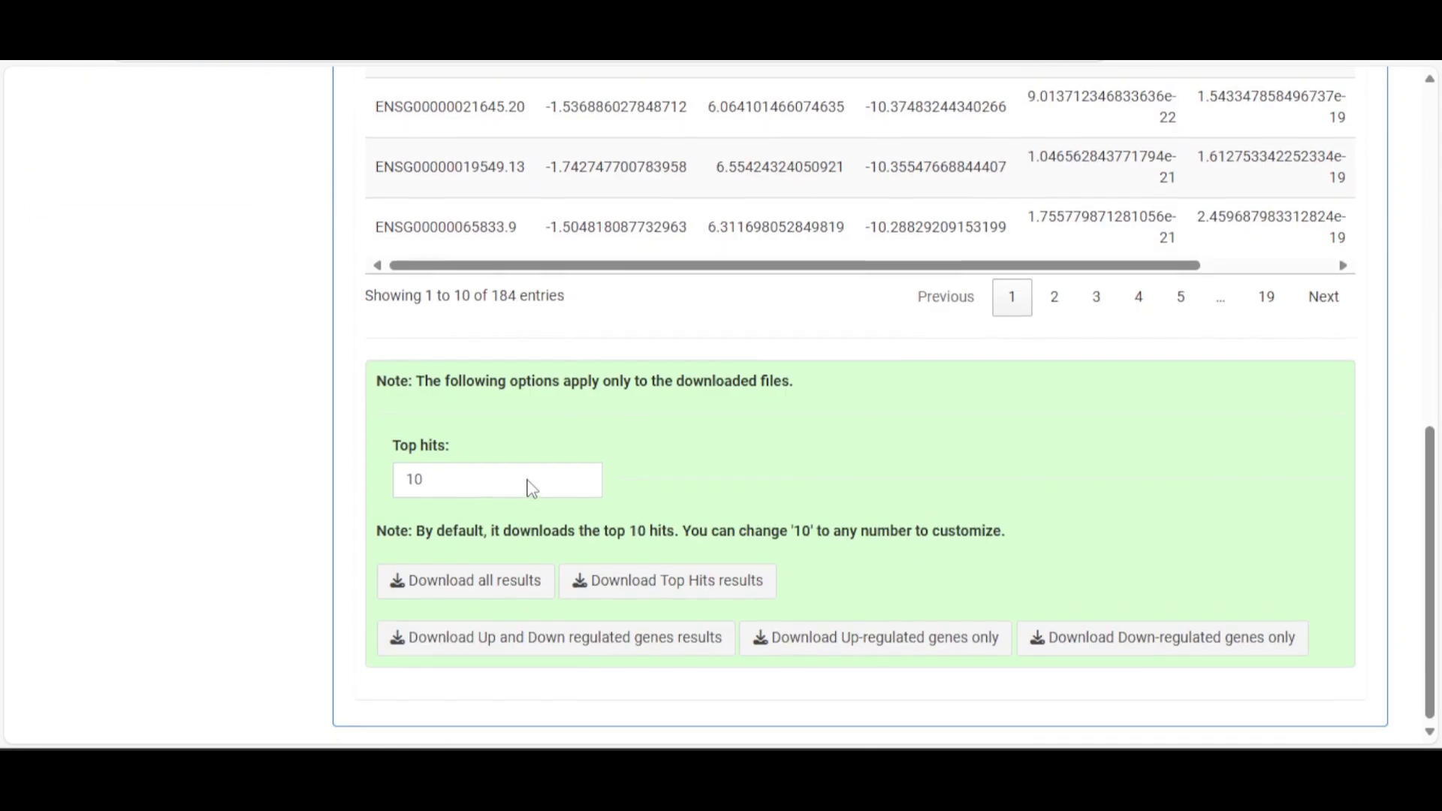
Download Differential_expression_analysis_all_data.csv and open it in Excel without conversion
click(454, 586)
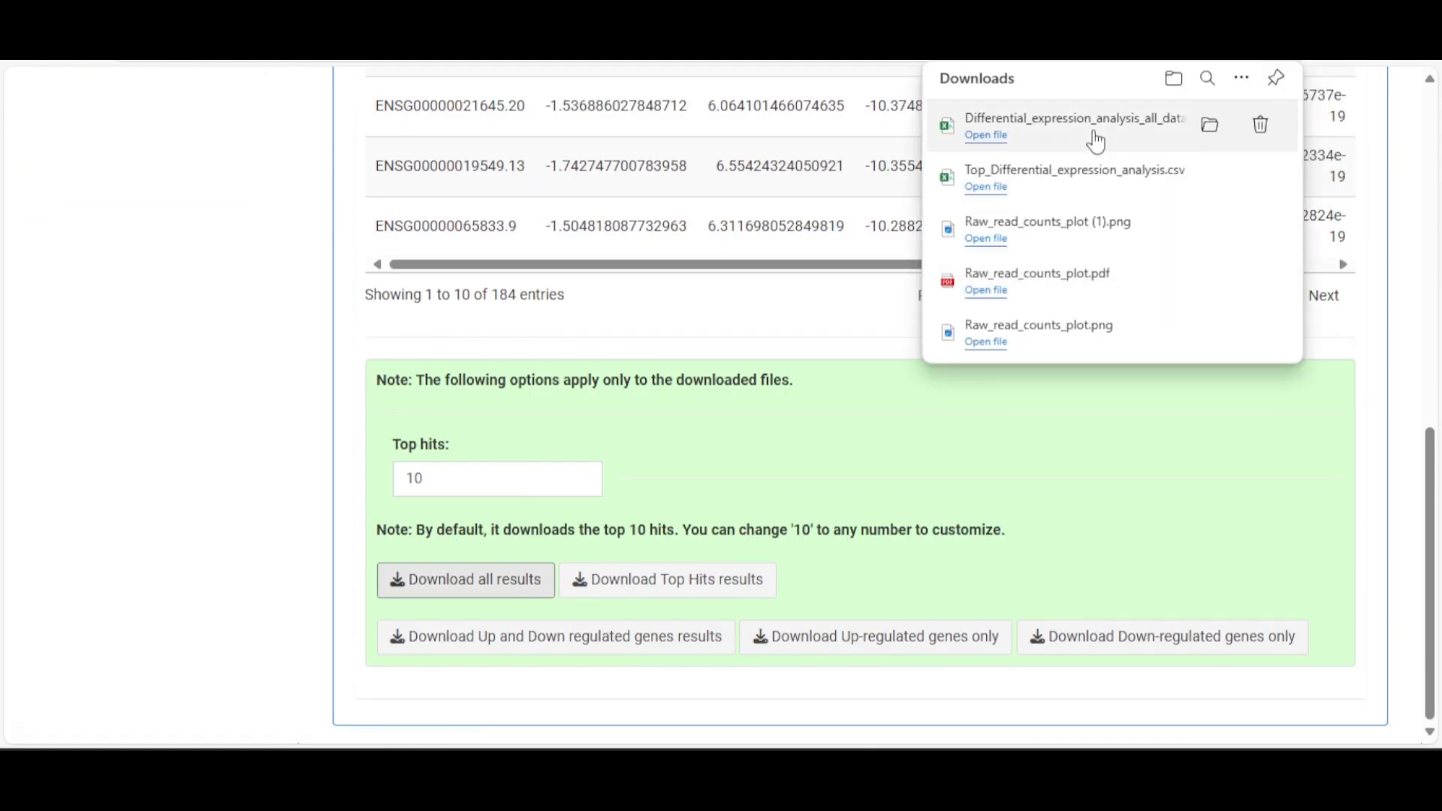
click(1095, 137)
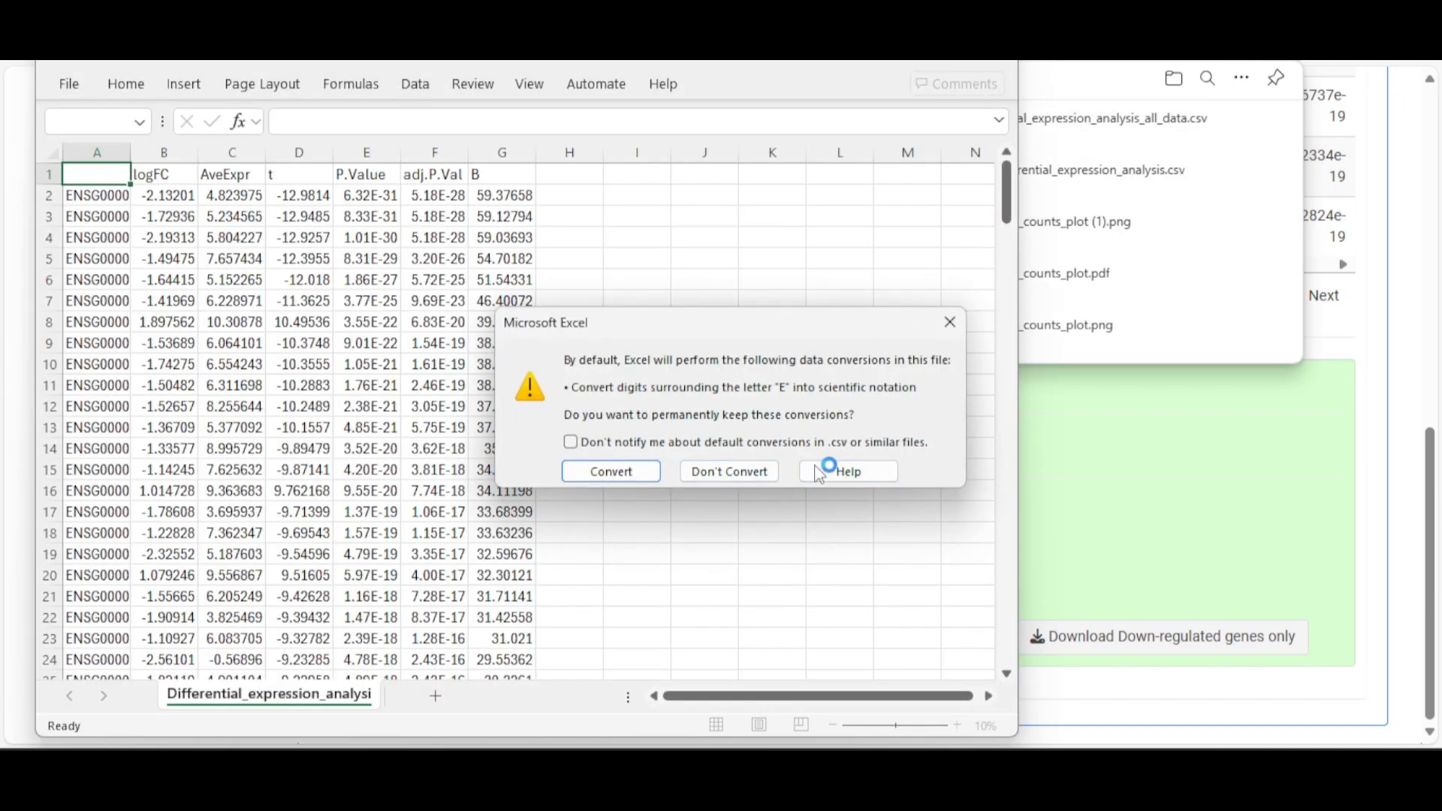
click(960, 332)
Widen column A, scroll through the 184 genes and close without saving
drag(131, 152, 218, 147)
scroll(323, 238, down, 4)
scroll(322, 238, down, 20)
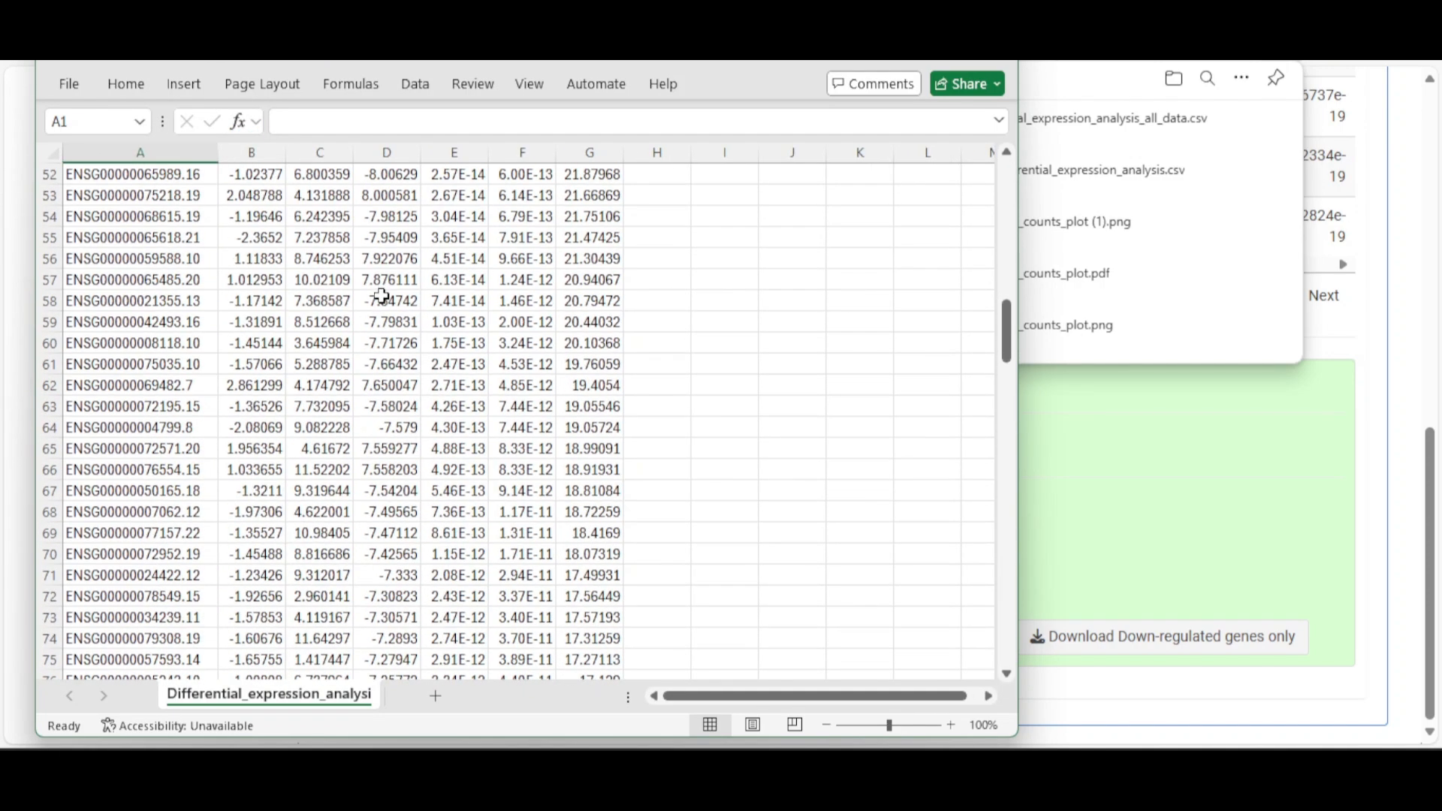
scroll(392, 285, down, 20)
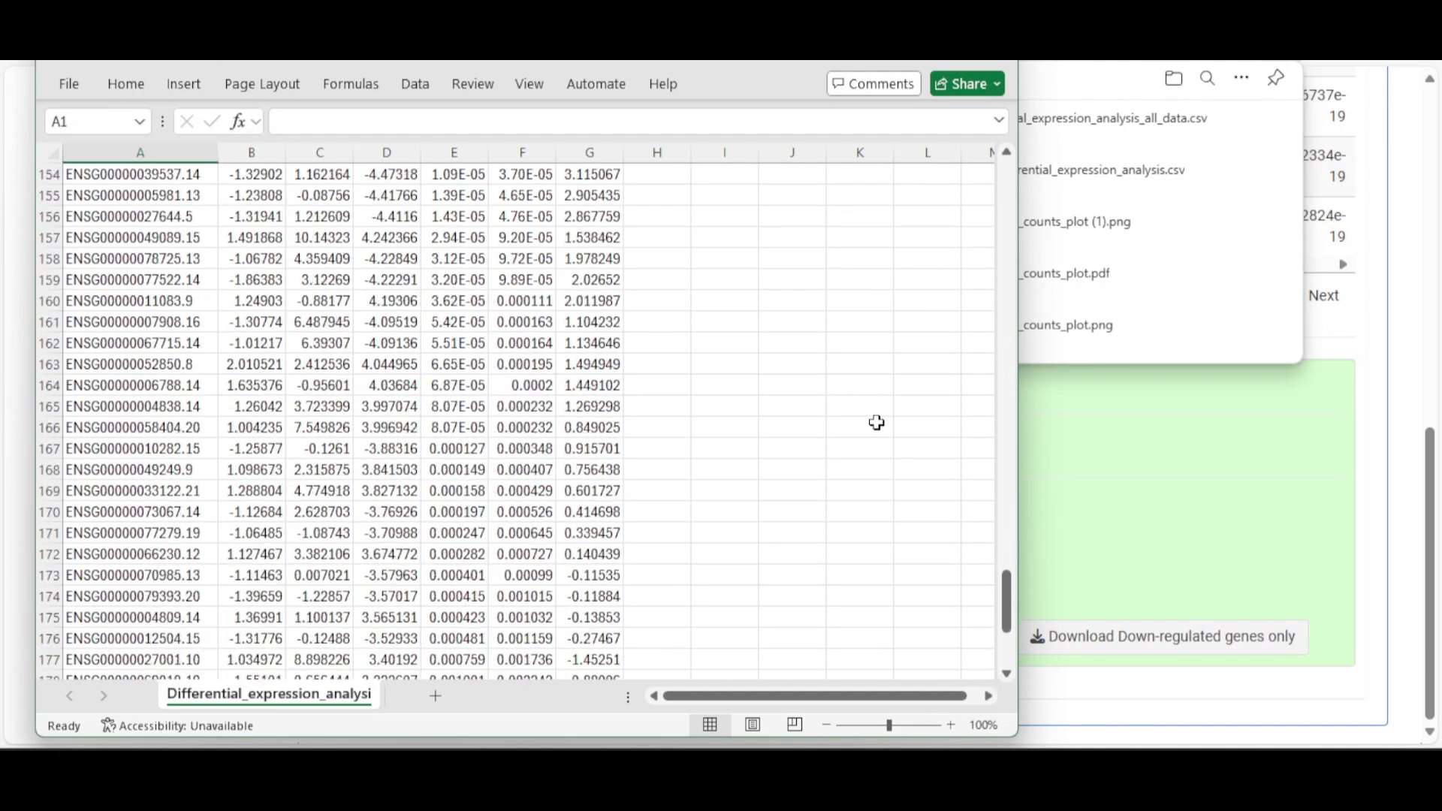
scroll(863, 399, up, 5)
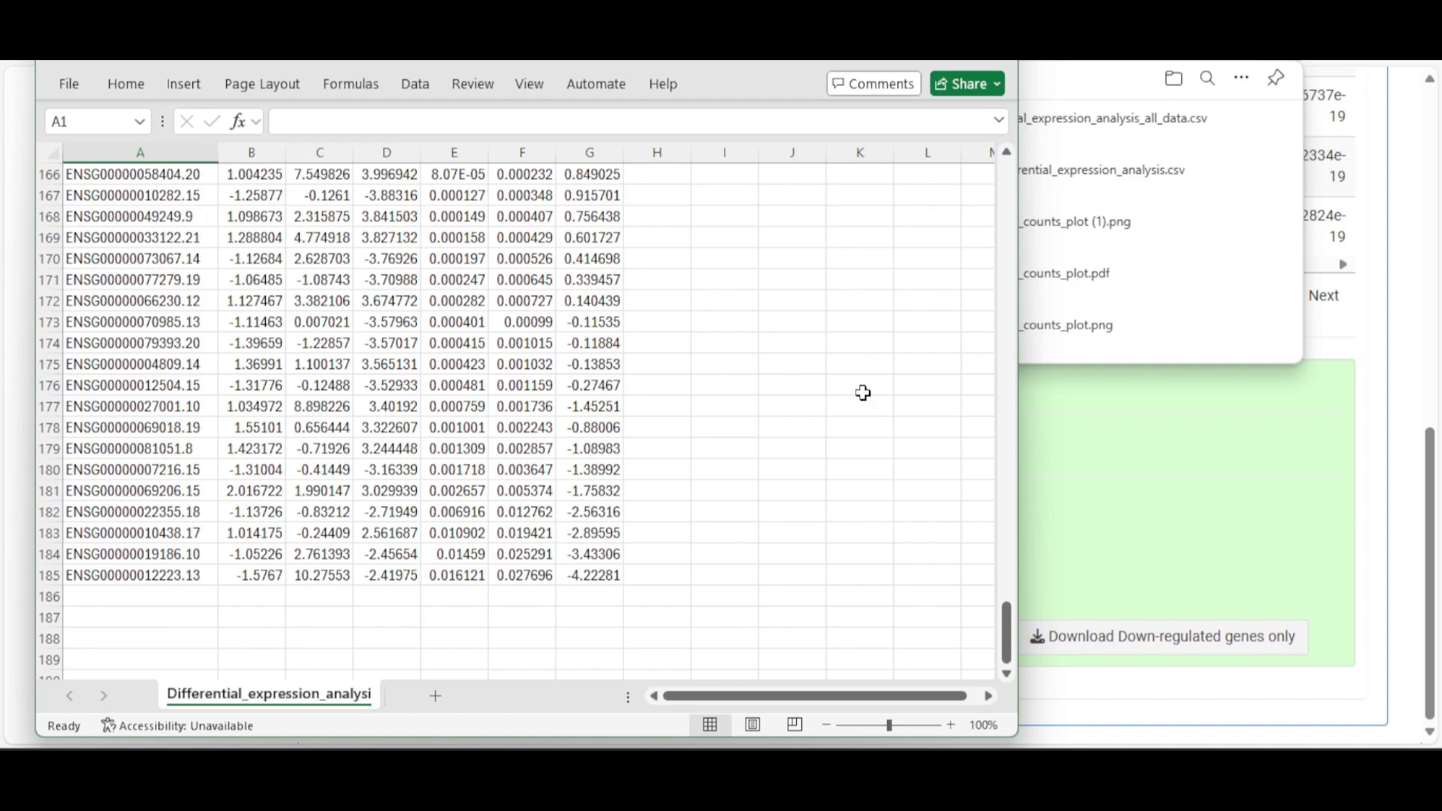
scroll(863, 393, up, 20)
scroll(882, 383, up, 20)
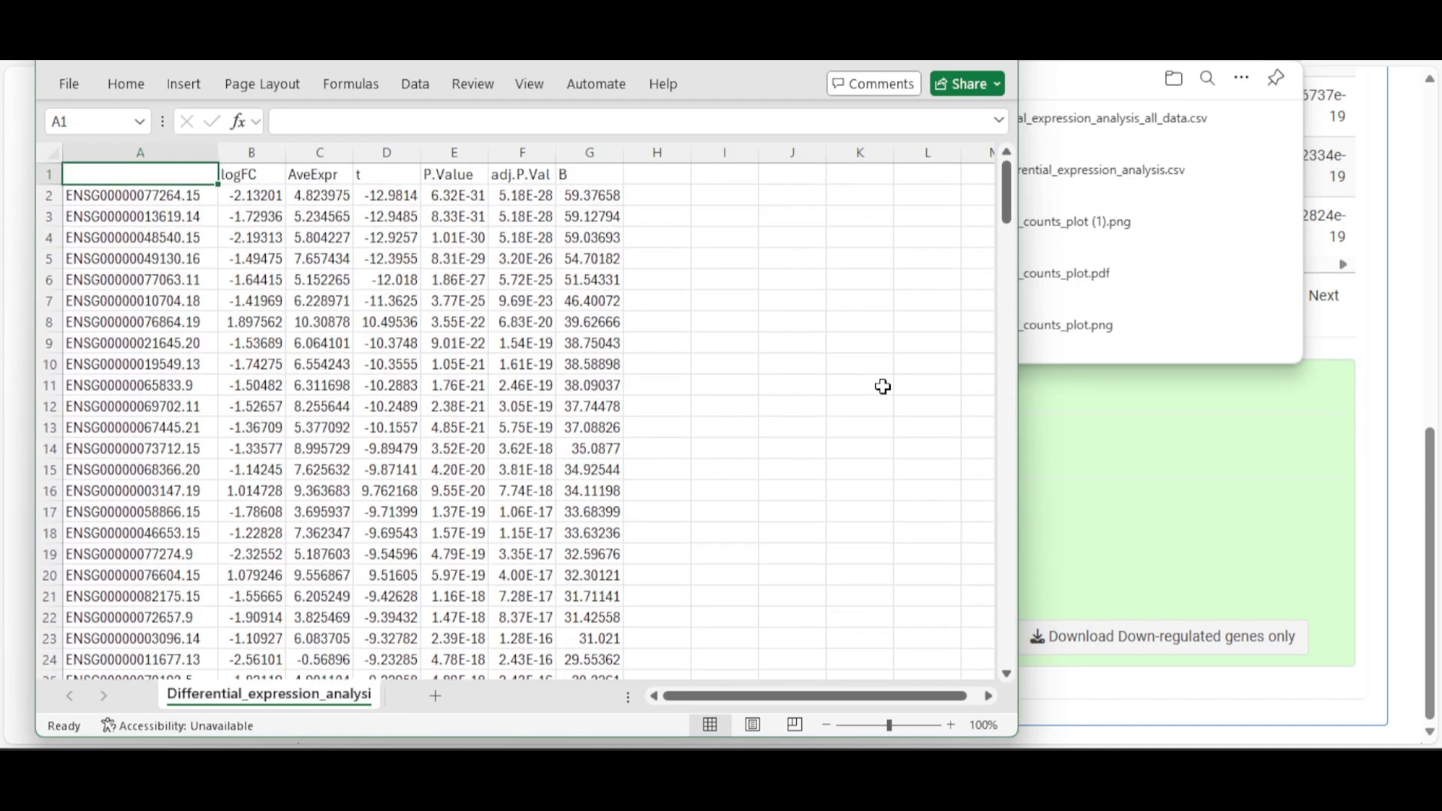
click(993, 64)
click(610, 546)
click(1164, 461)
scroll(1156, 436, up, 10)
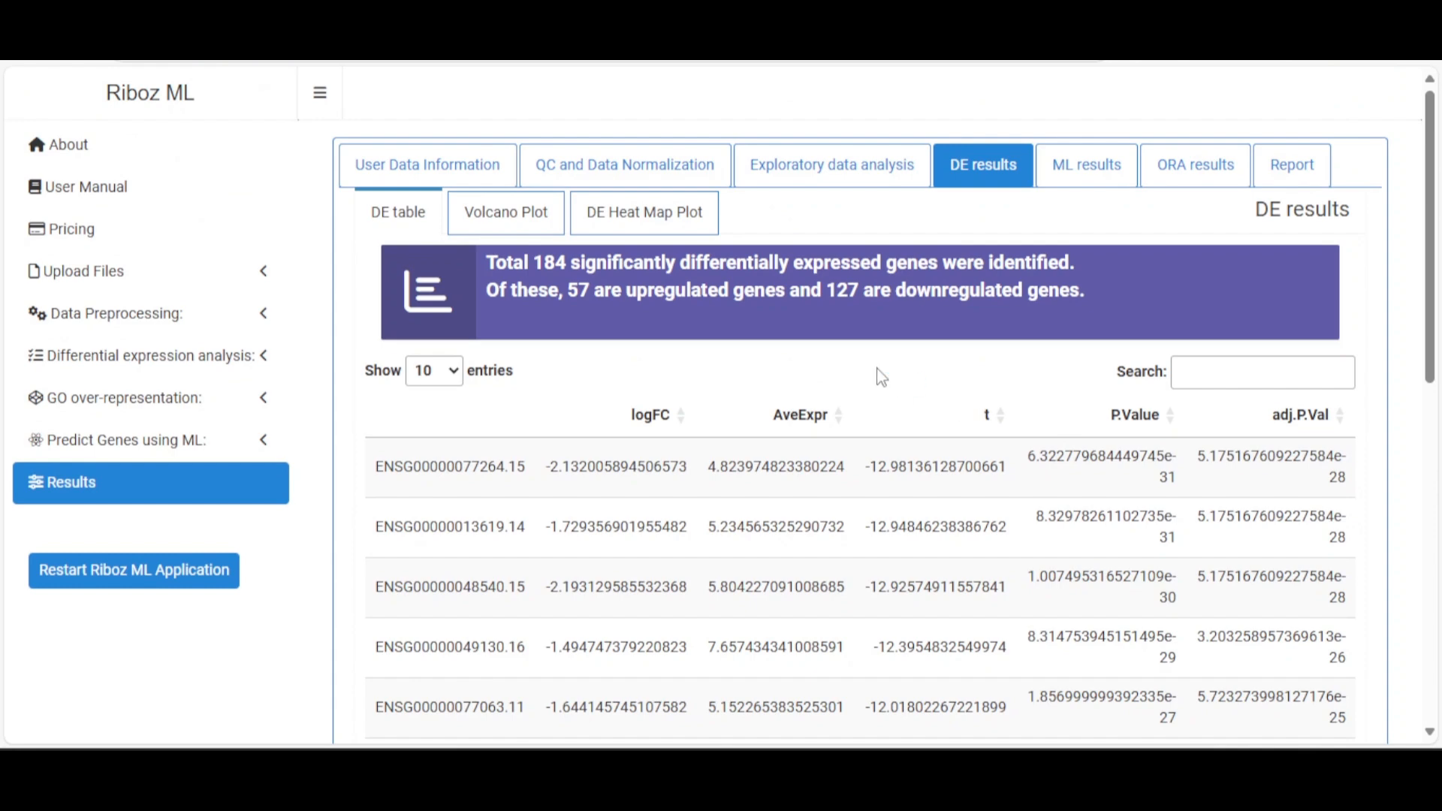
scroll(701, 250, down, 10)
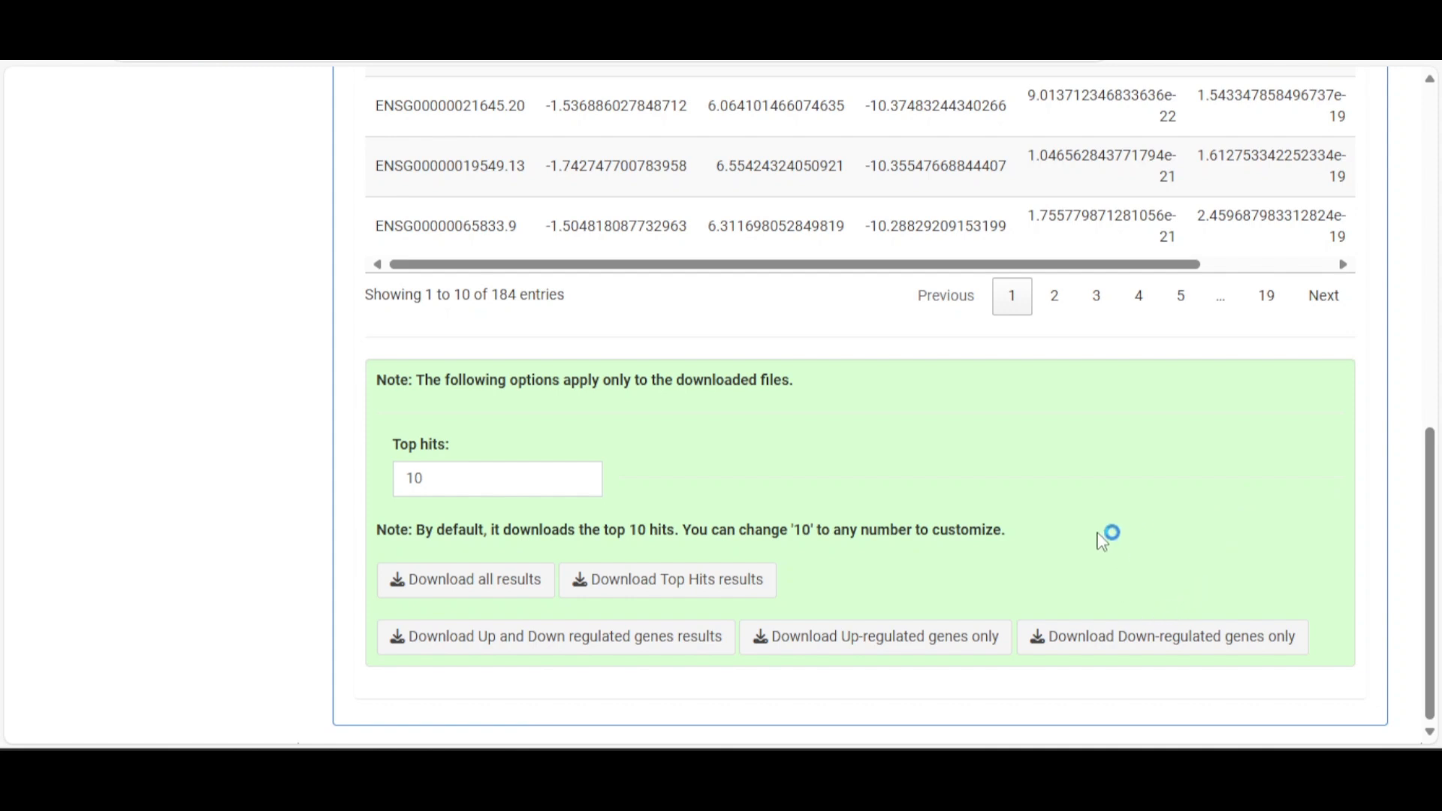
scroll(701, 588, up, 10)
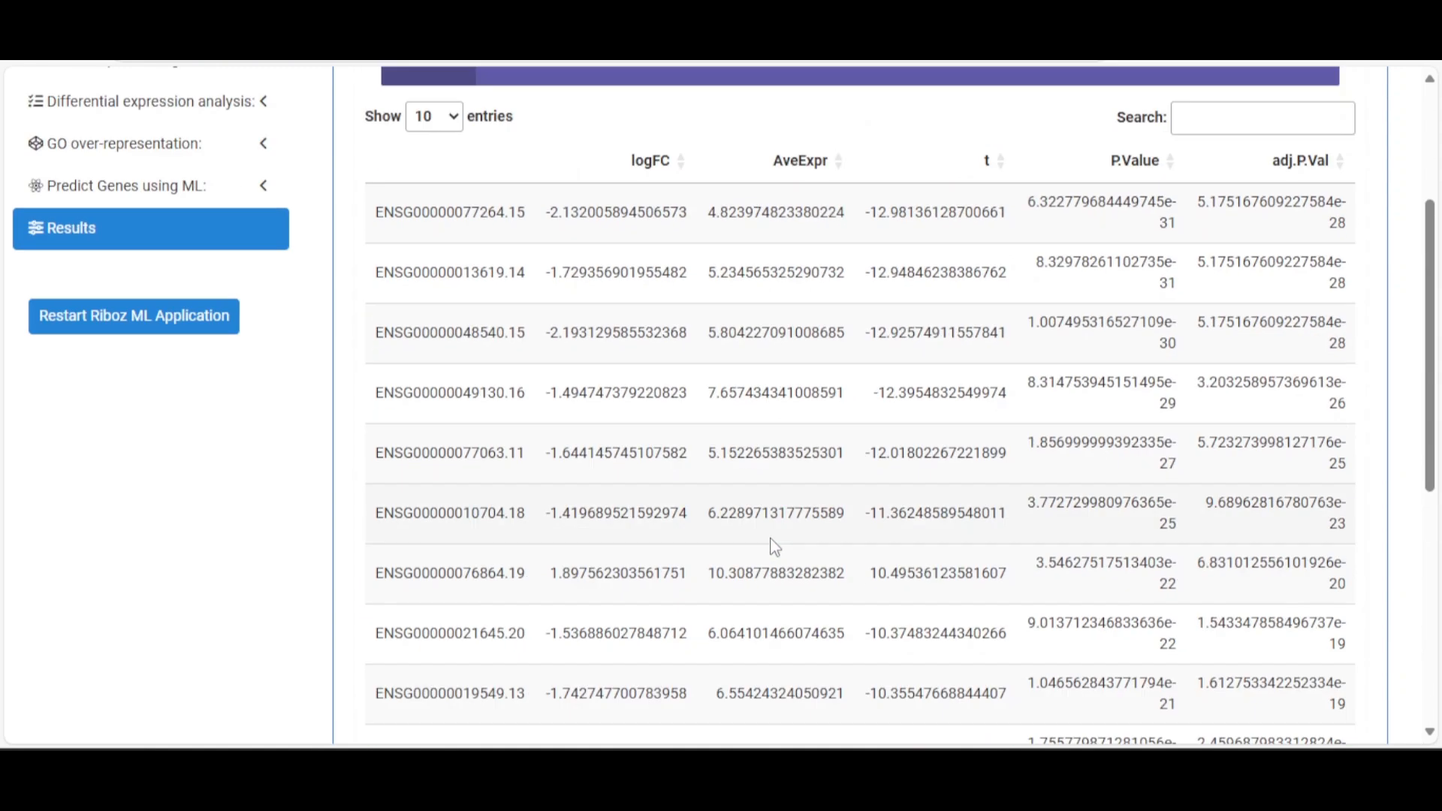
Show the volcano plot, trying raw p-value significance before reverting to adjusted p-value
click(508, 213)
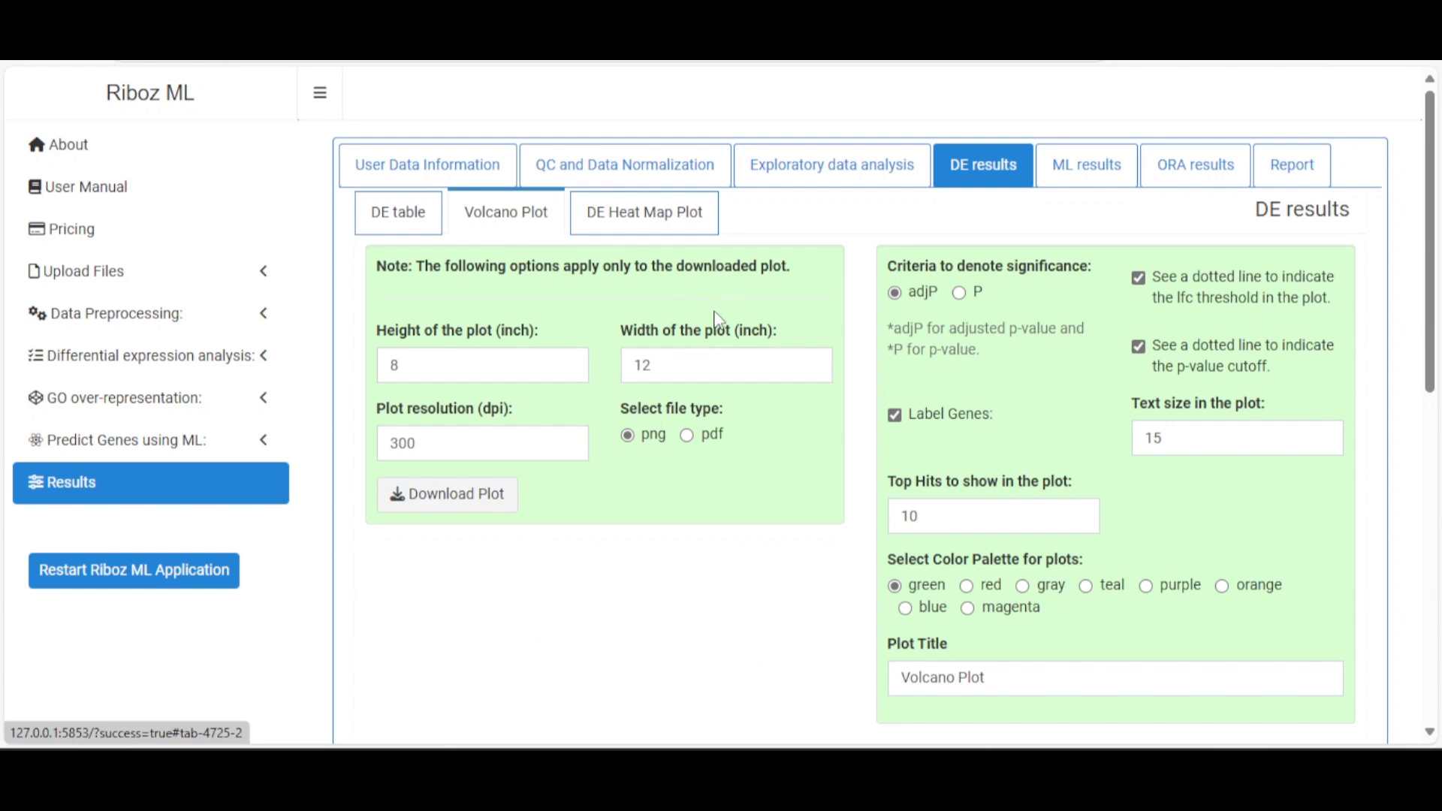
scroll(751, 360, down, 10)
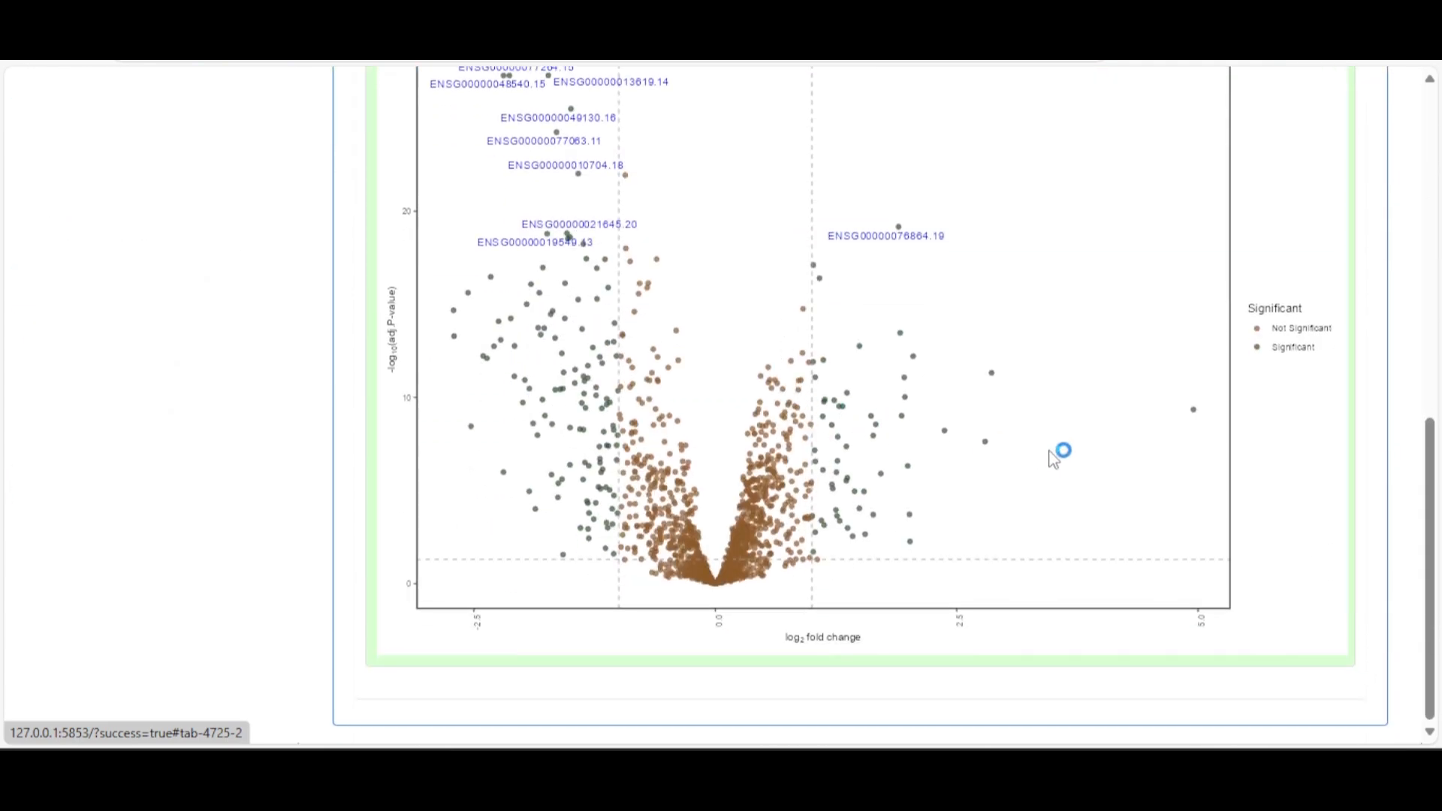
scroll(1048, 459, up, 3)
scroll(1046, 462, down, 2)
scroll(1045, 462, up, 2)
scroll(1049, 461, up, 2)
scroll(1048, 460, up, 4)
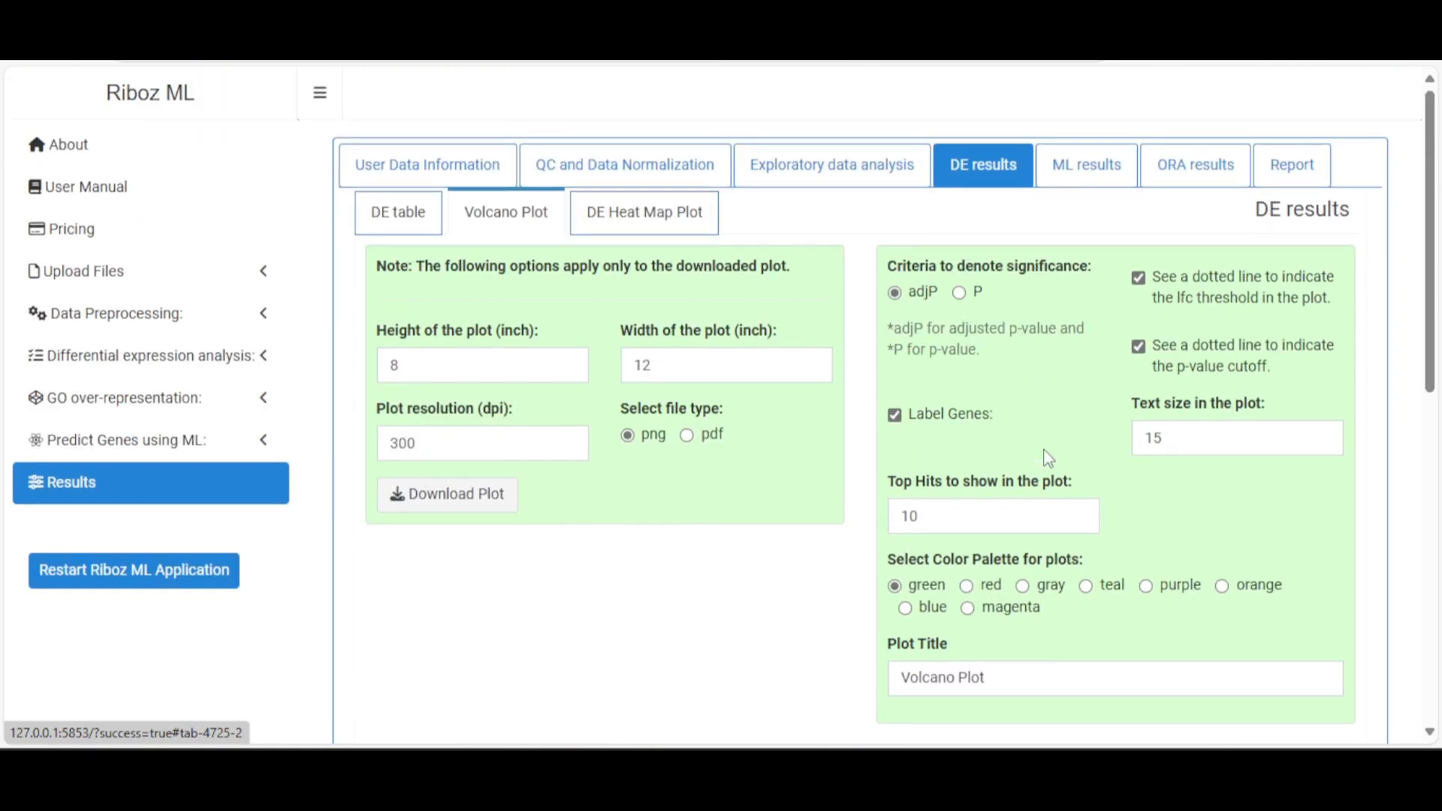
scroll(1048, 458, down, 1)
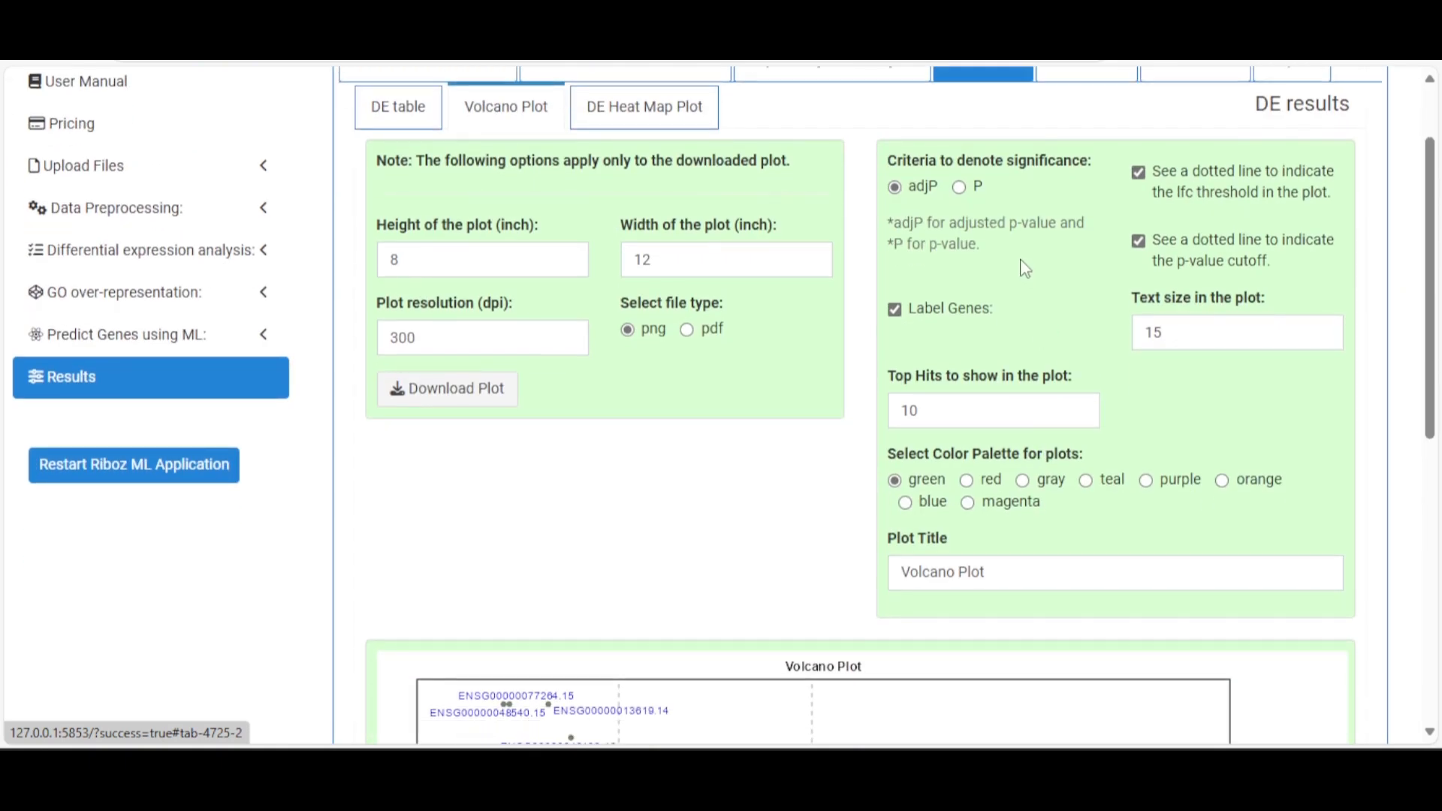
click(961, 187)
click(913, 194)
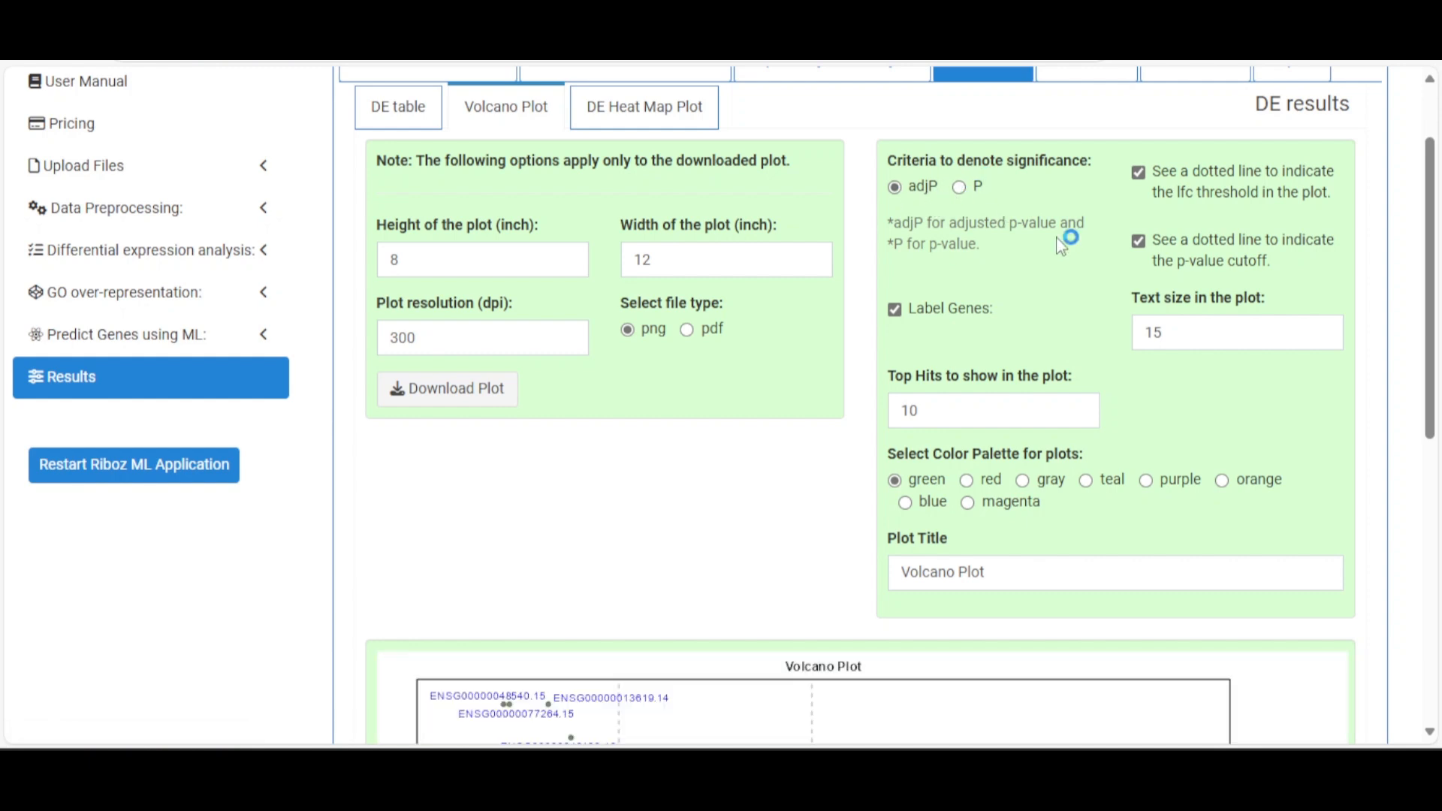
Keep dotted lines displayed for the lfc threshold and p-value cutoff
scroll(1065, 241, down, 8)
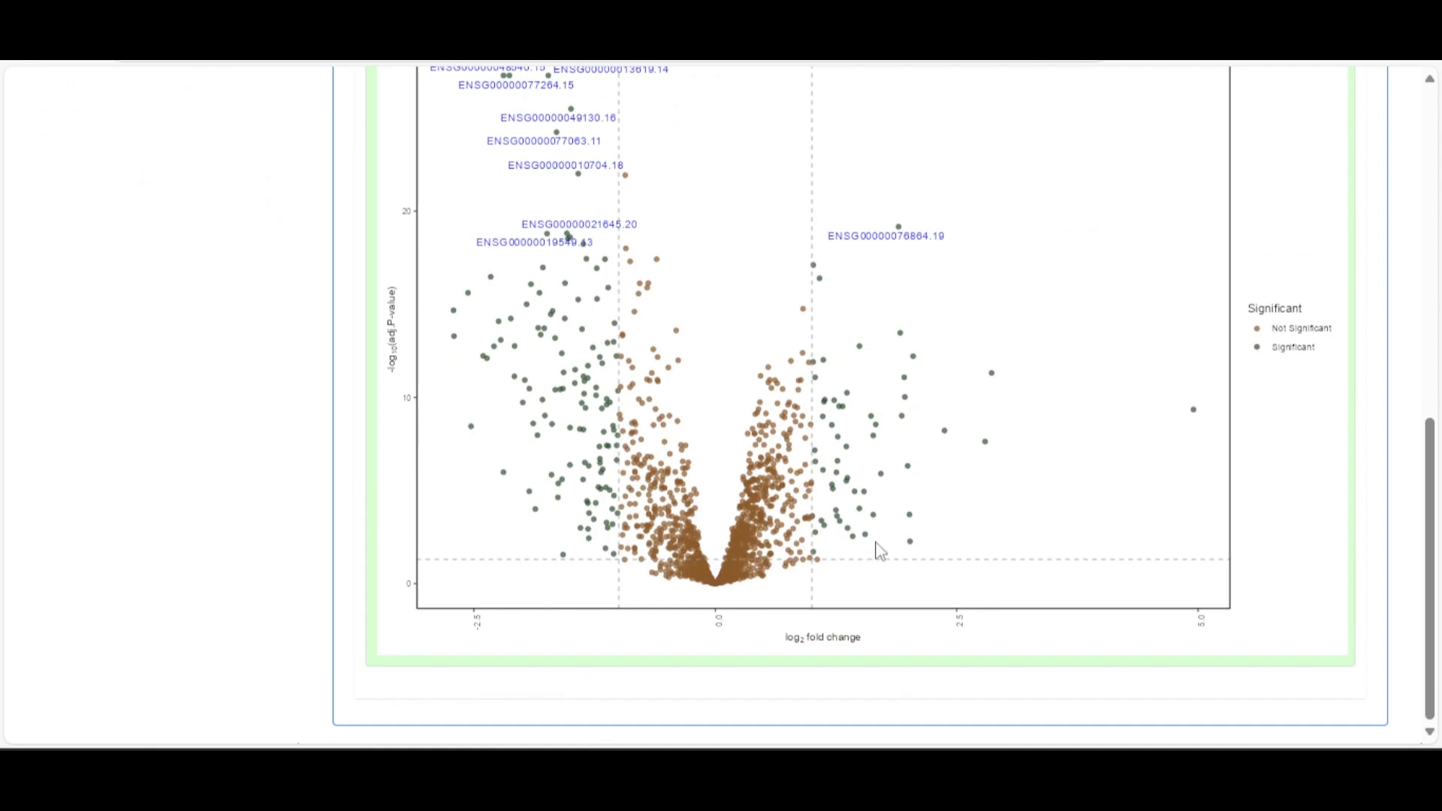
scroll(910, 531, up, 8)
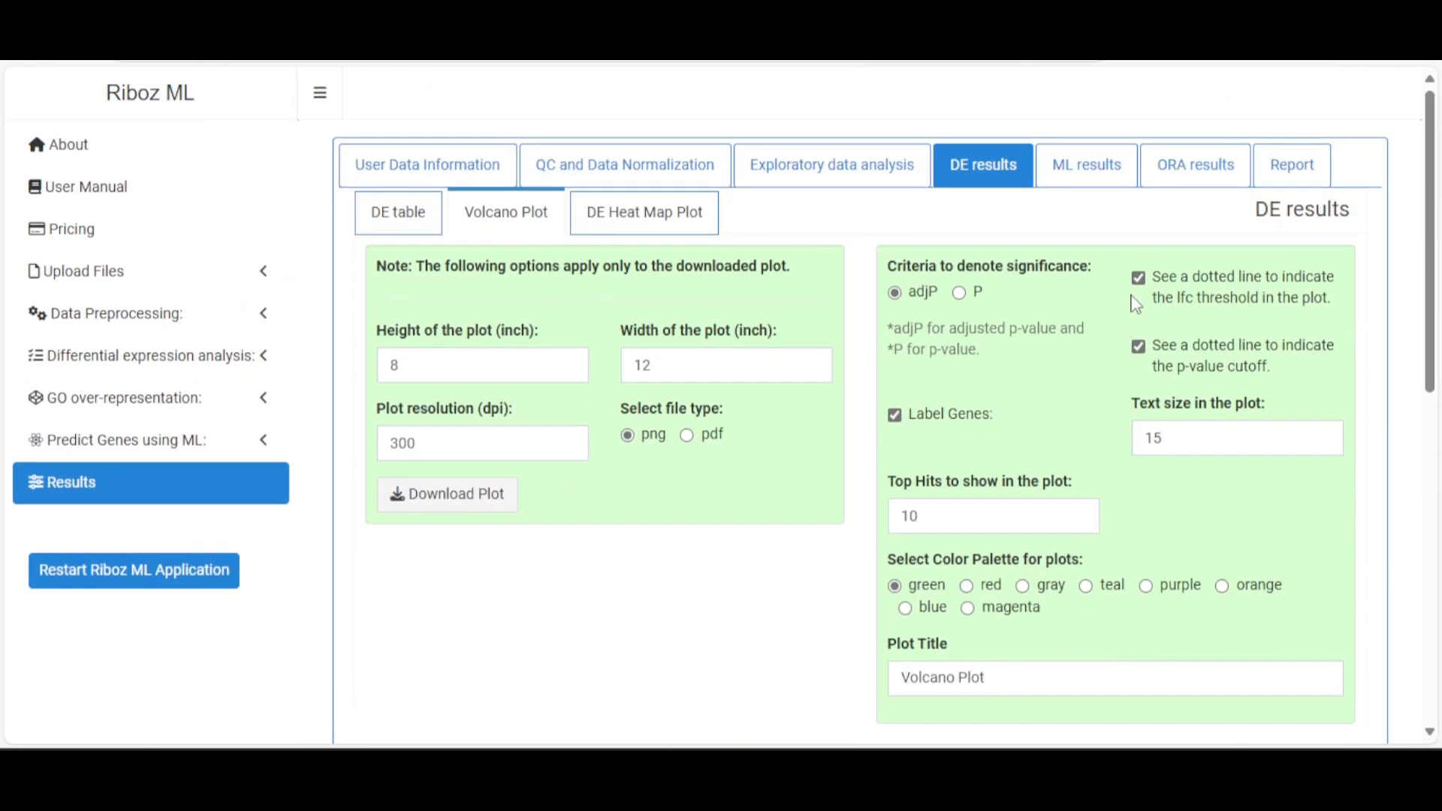
click(1152, 310)
click(1149, 351)
scroll(1152, 364, down, 8)
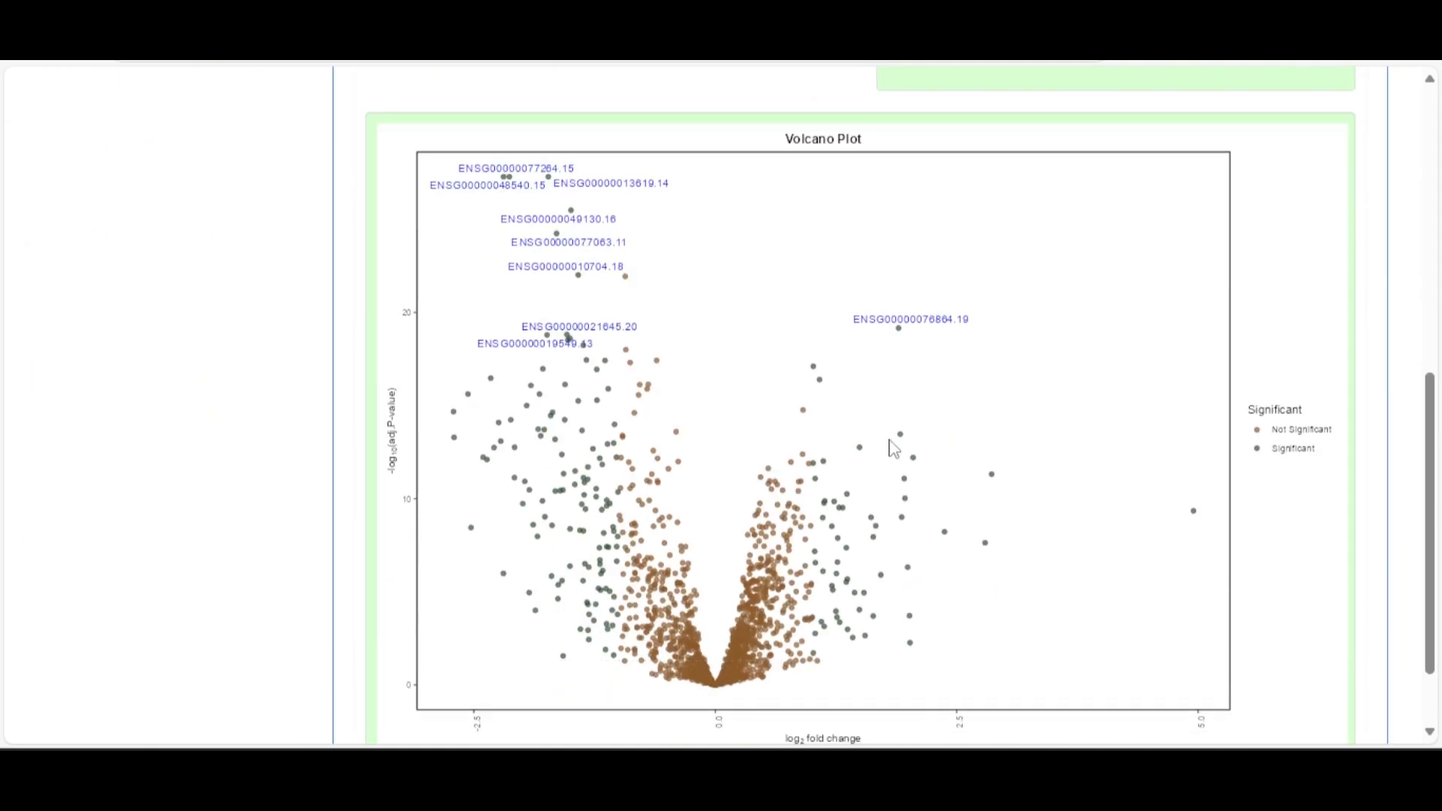
scroll(878, 476, up, 6)
scroll(1082, 317, up, 2)
click(1138, 241)
click(1139, 173)
scroll(1062, 328, down, 7)
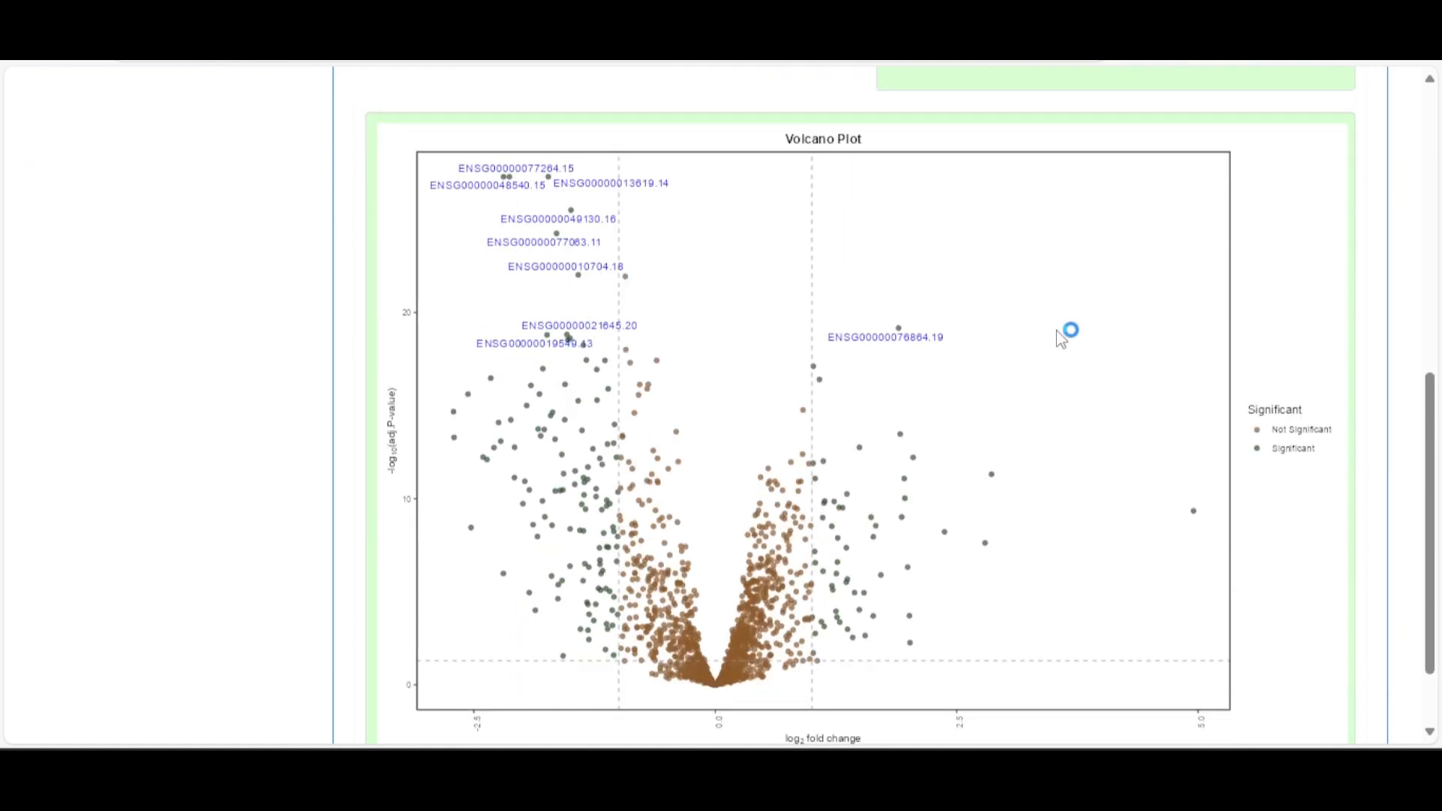
scroll(1026, 364, up, 3)
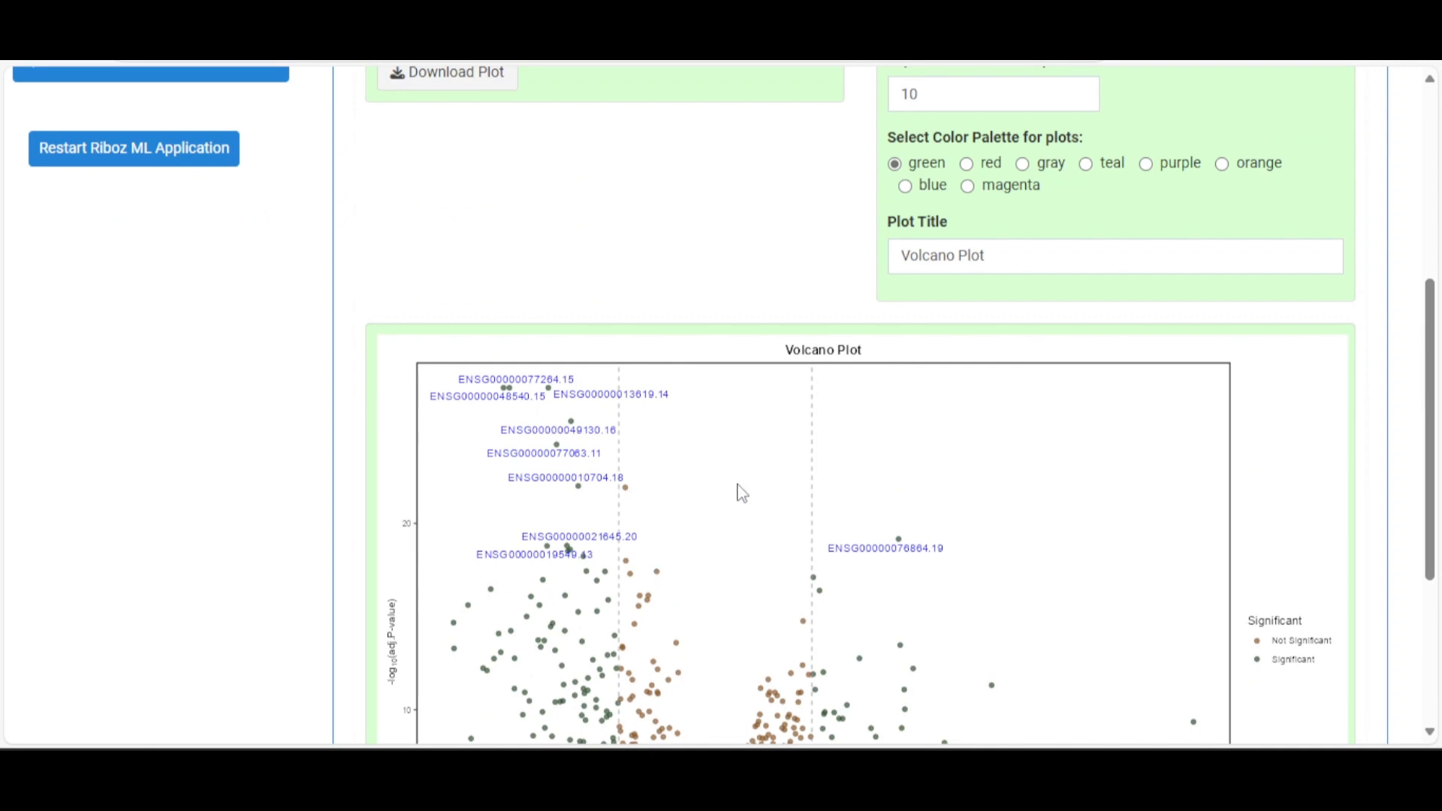
scroll(742, 493, up, 3)
Turn the volcano plot gene labels off and back on
click(894, 310)
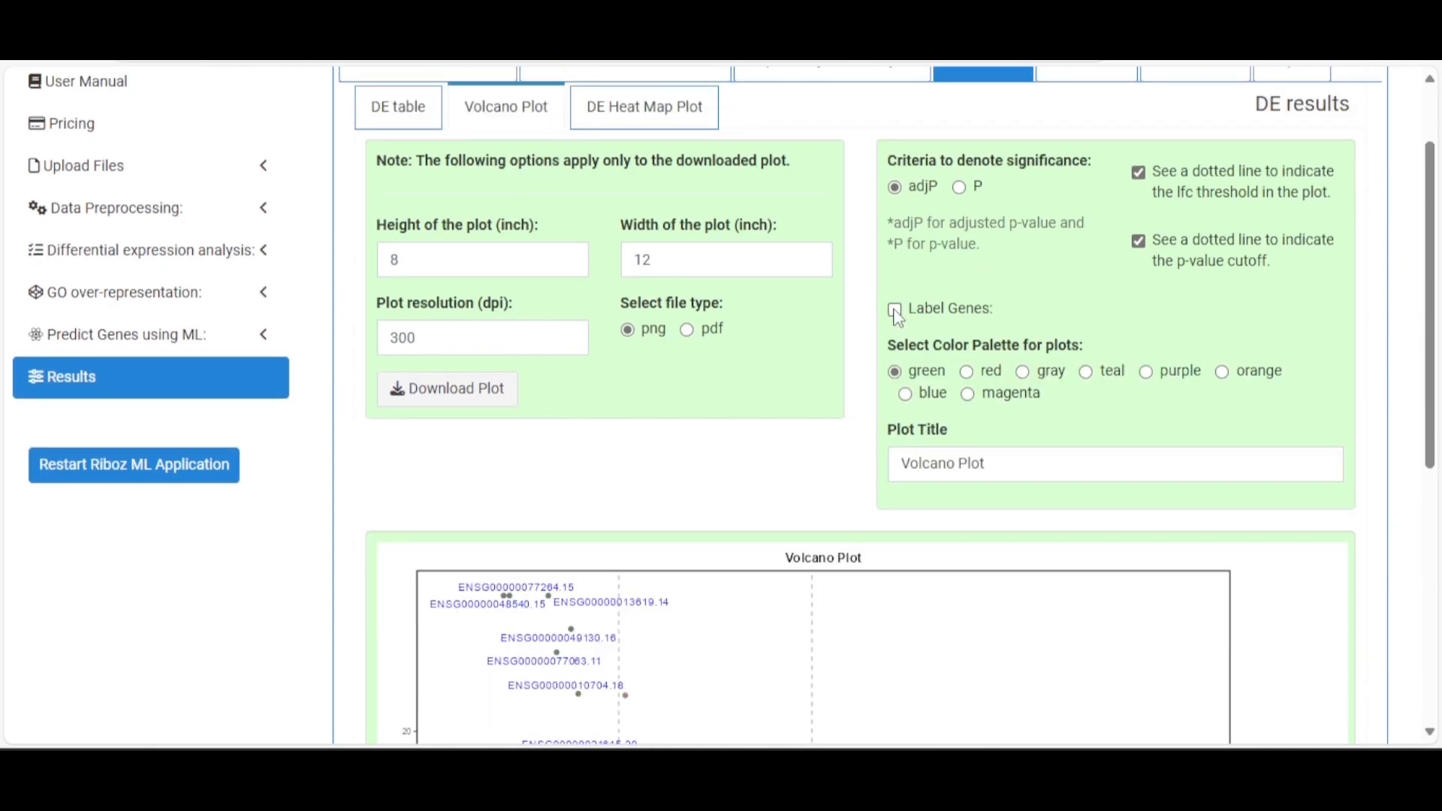
scroll(909, 338, down, 7)
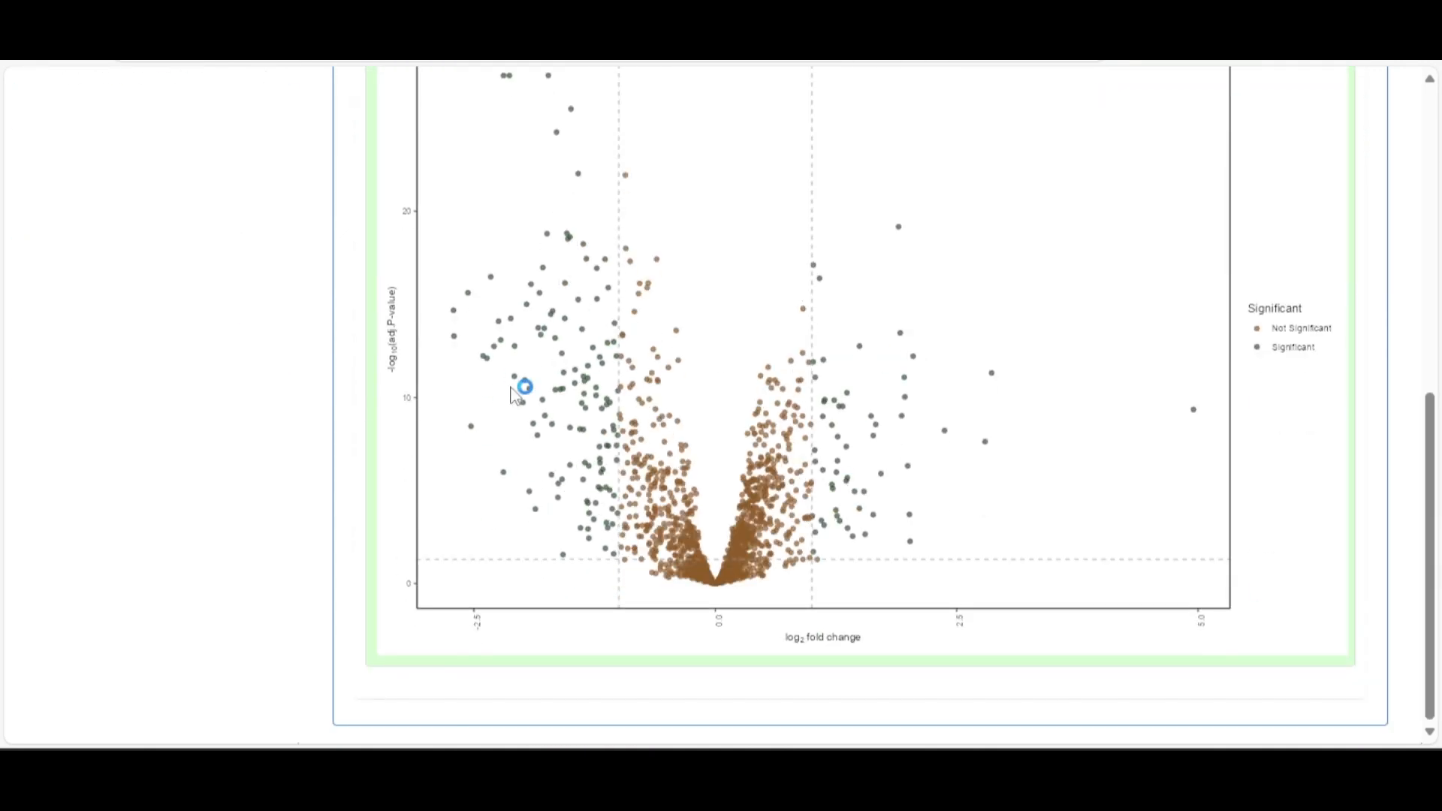
scroll(805, 372, up, 3)
scroll(811, 403, up, 5)
click(894, 316)
scroll(1096, 357, down, 3)
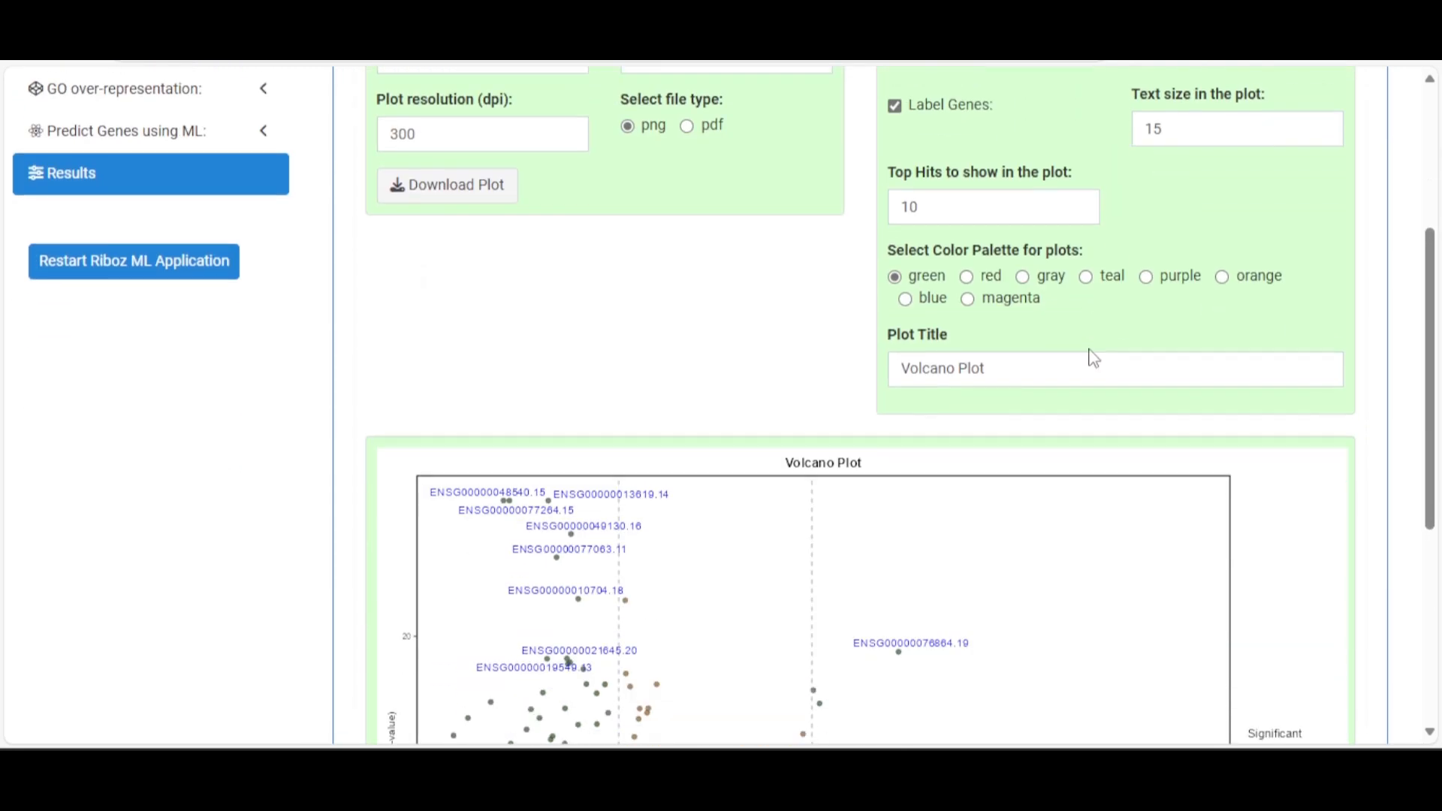
Set Top Hits and label text size to 10 after trying 20
click(901, 175)
drag(925, 208, 897, 216)
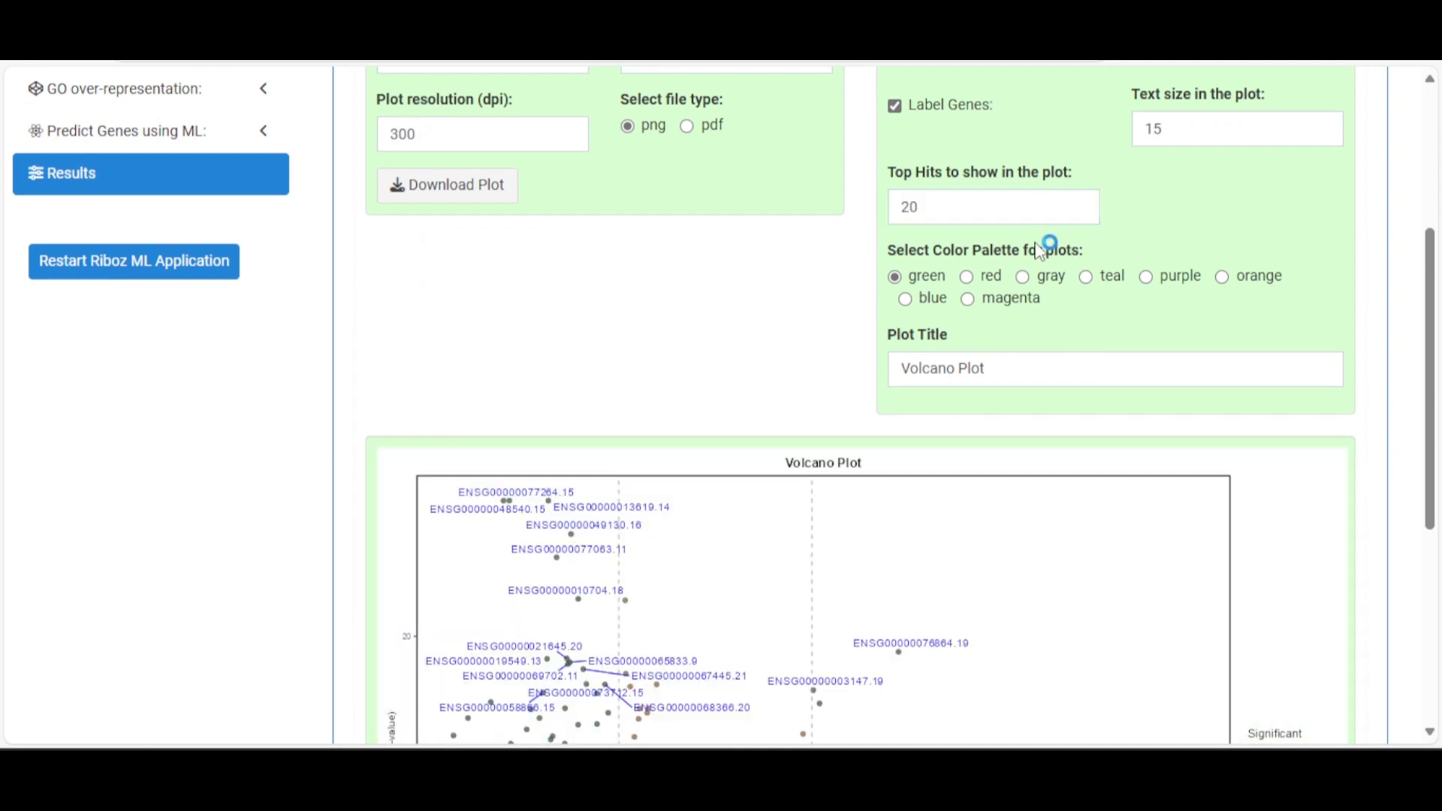
scroll(1043, 301, down, 6)
scroll(826, 450, up, 4)
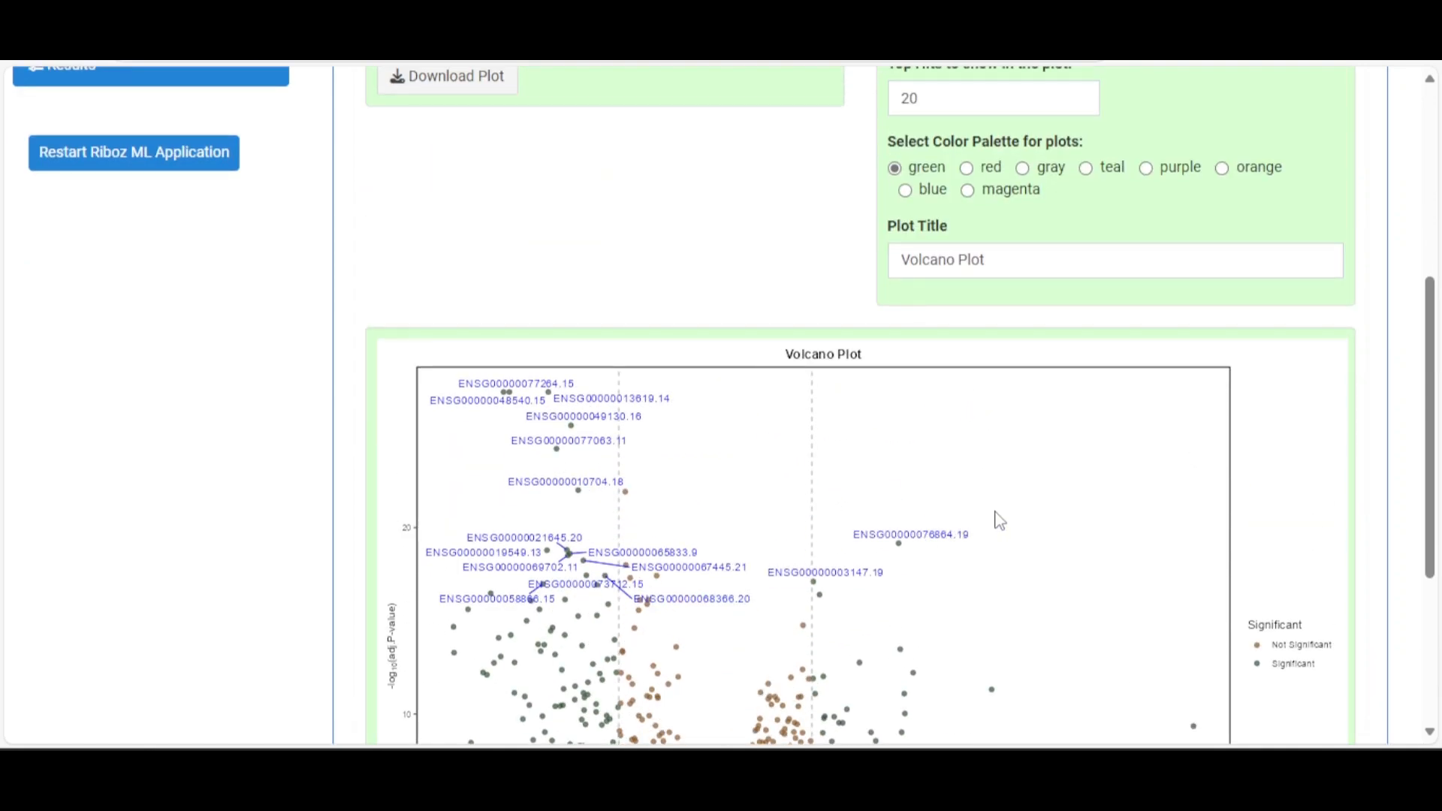
scroll(1006, 504, up, 3)
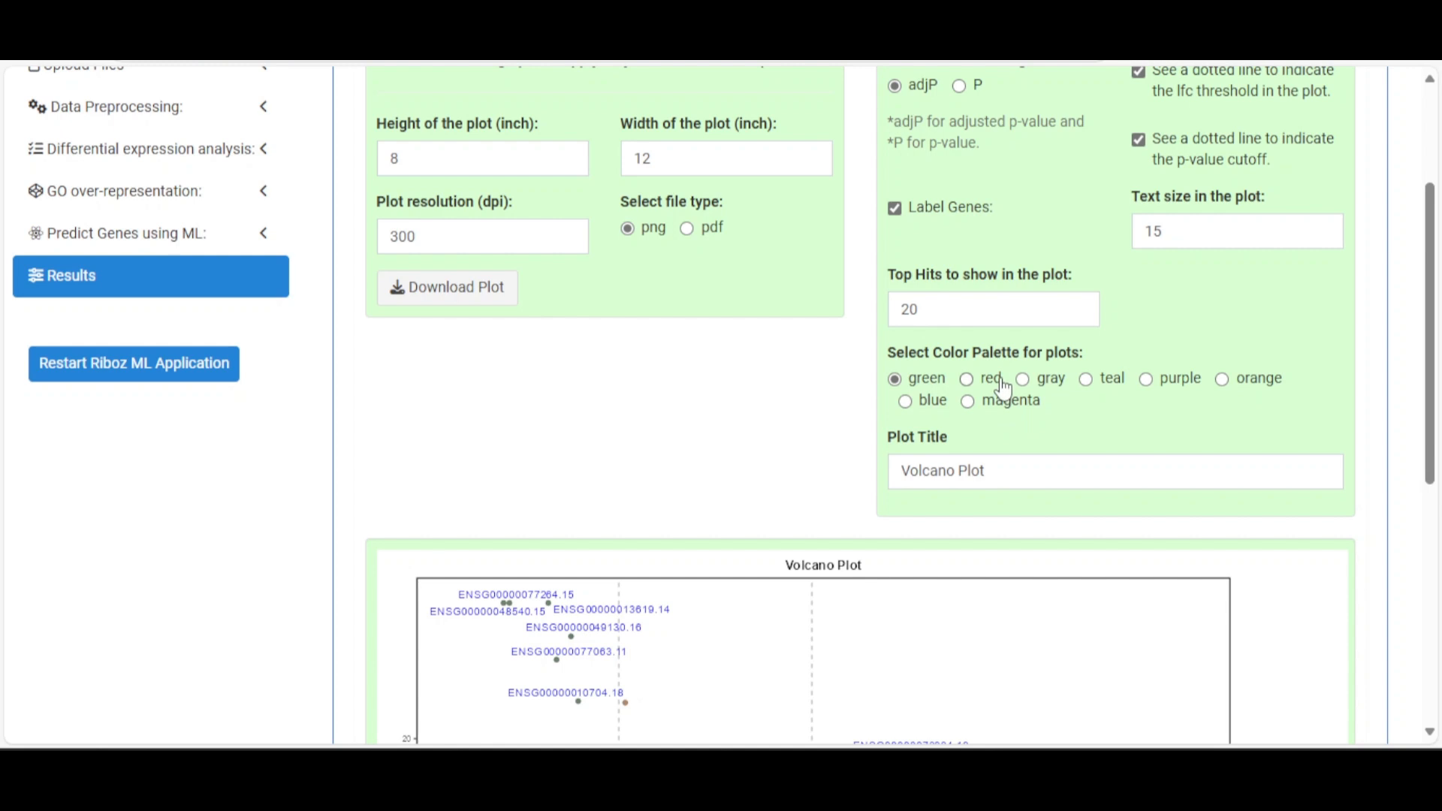
drag(1212, 230, 1132, 246)
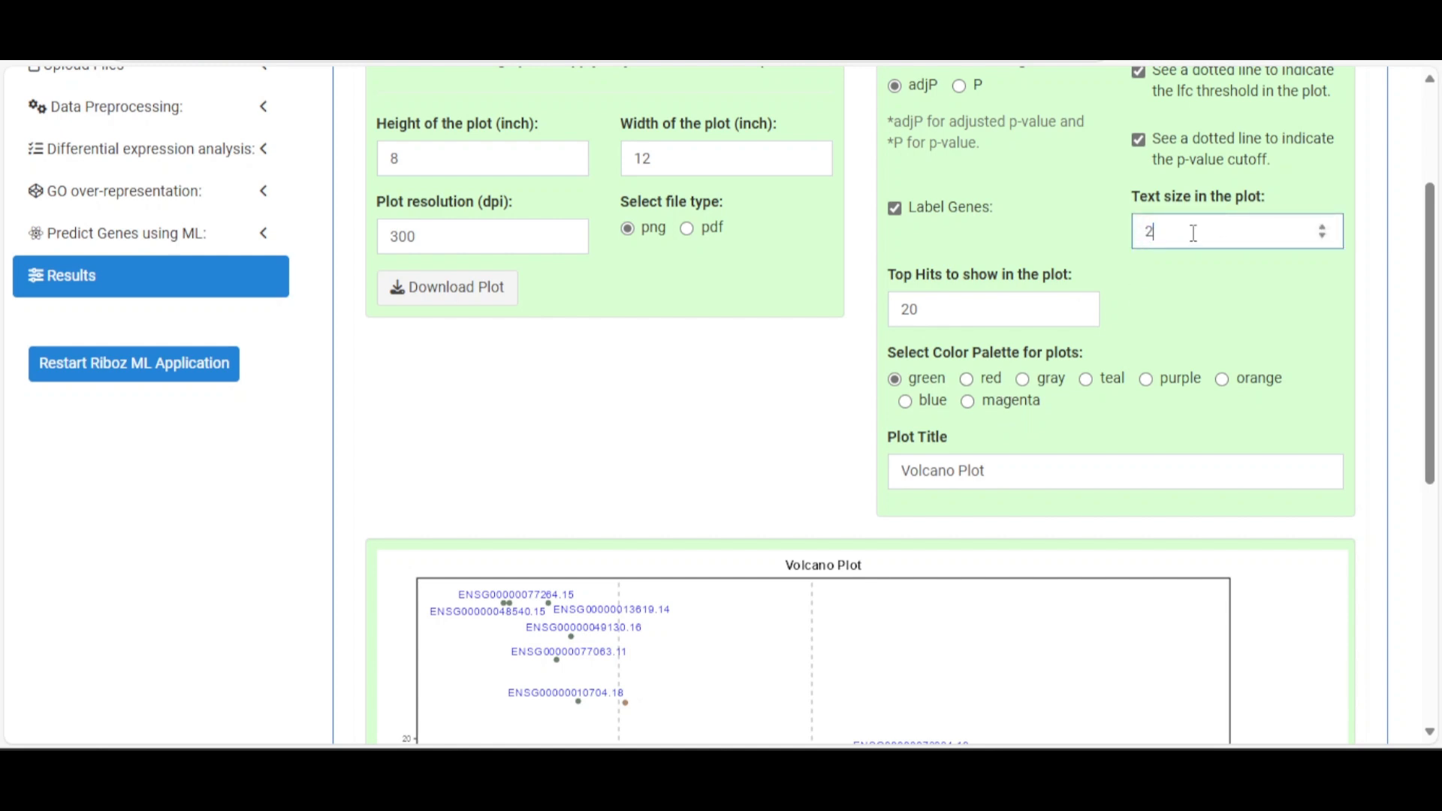
scroll(1178, 319, down, 7)
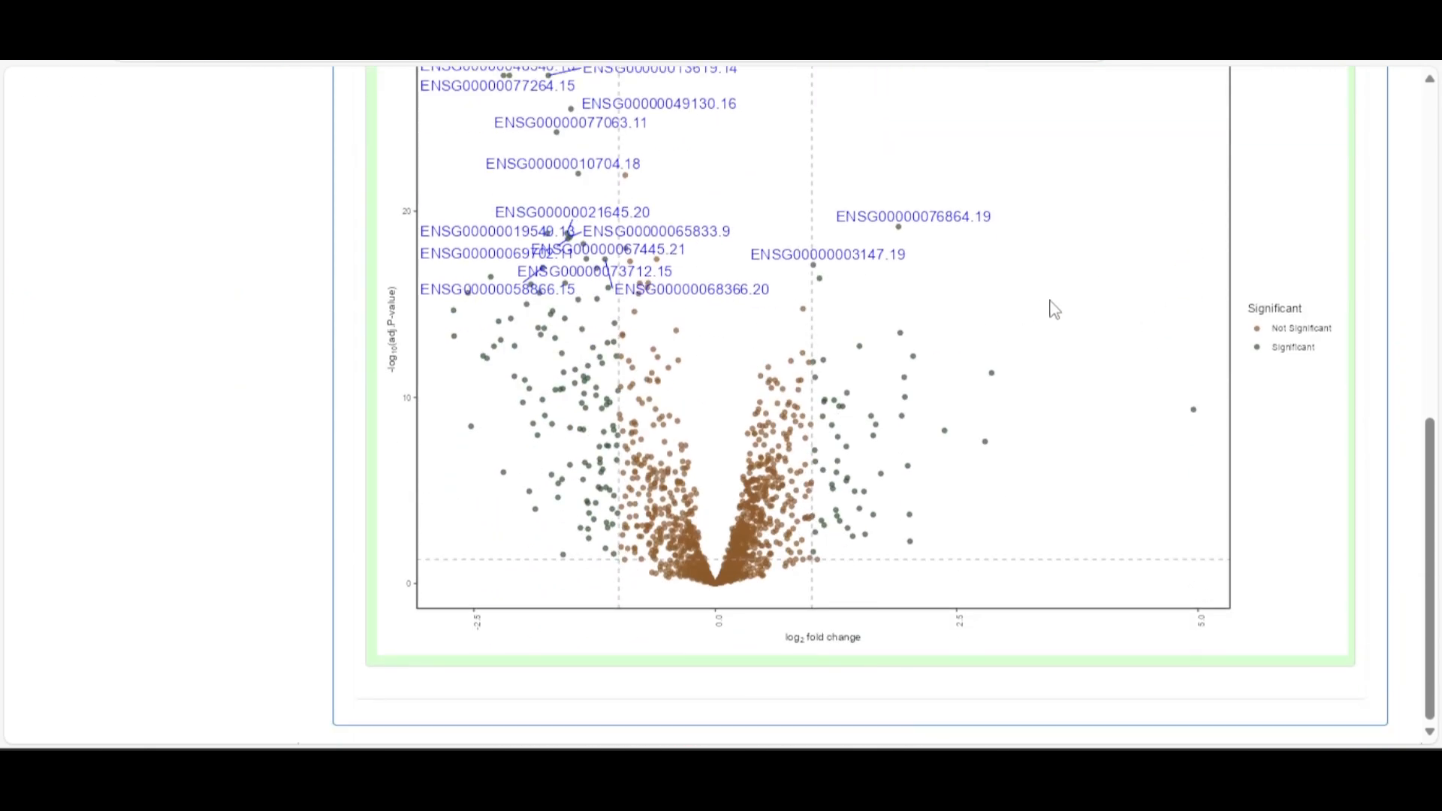
scroll(1054, 310, up, 6)
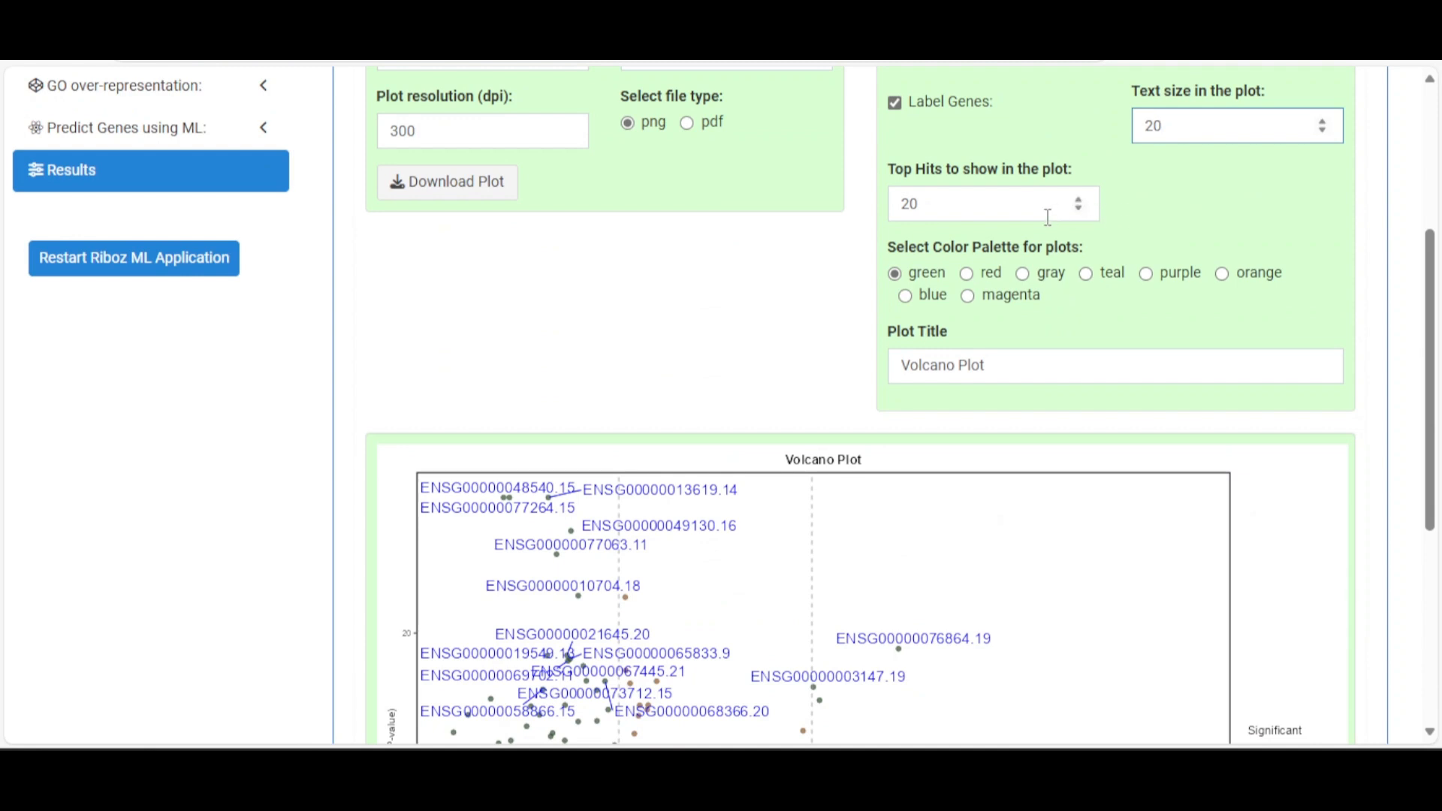
double_click(907, 204)
text(10)
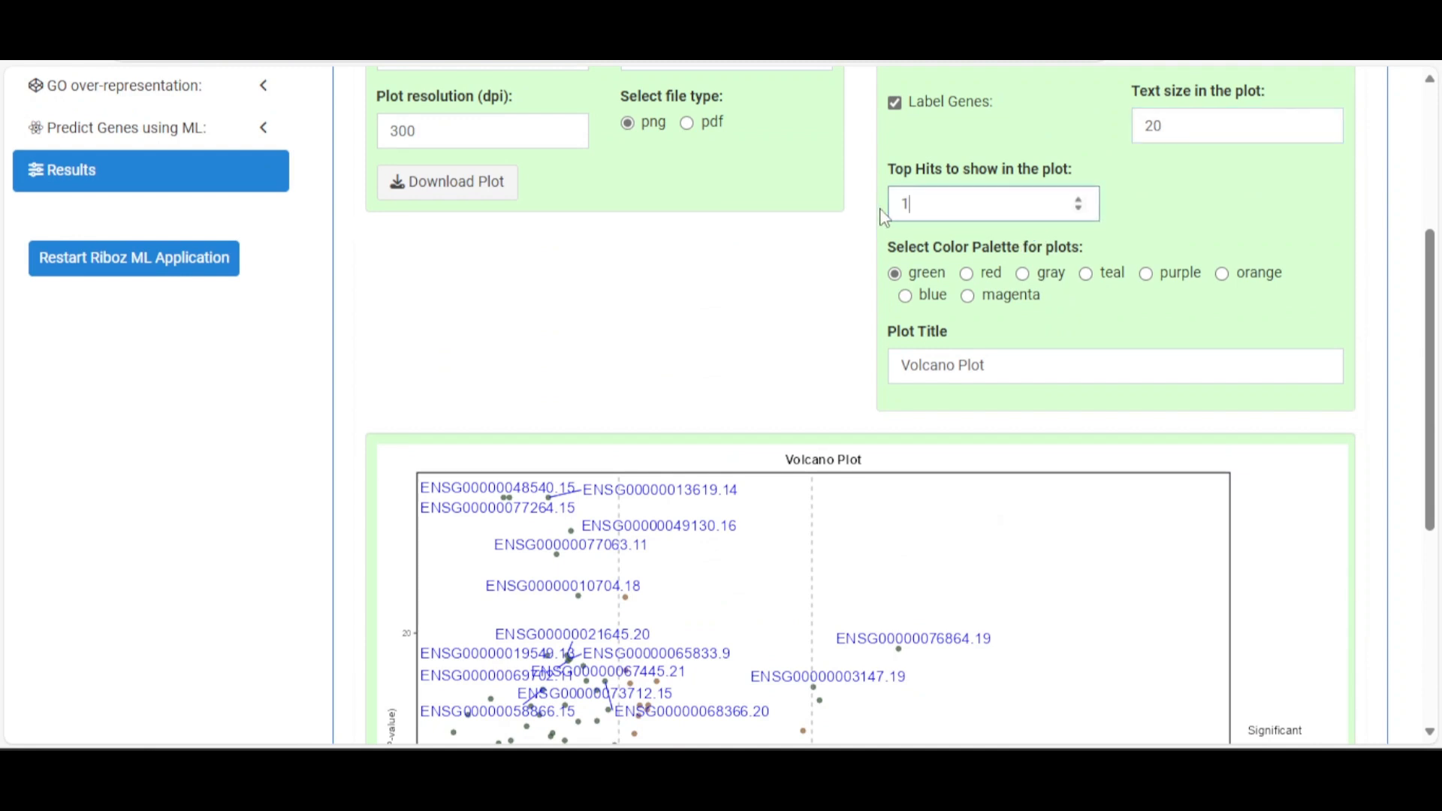
double_click(1160, 126)
text(10)
click(1173, 186)
scroll(1110, 253, down, 3)
scroll(1031, 138, up, 2)
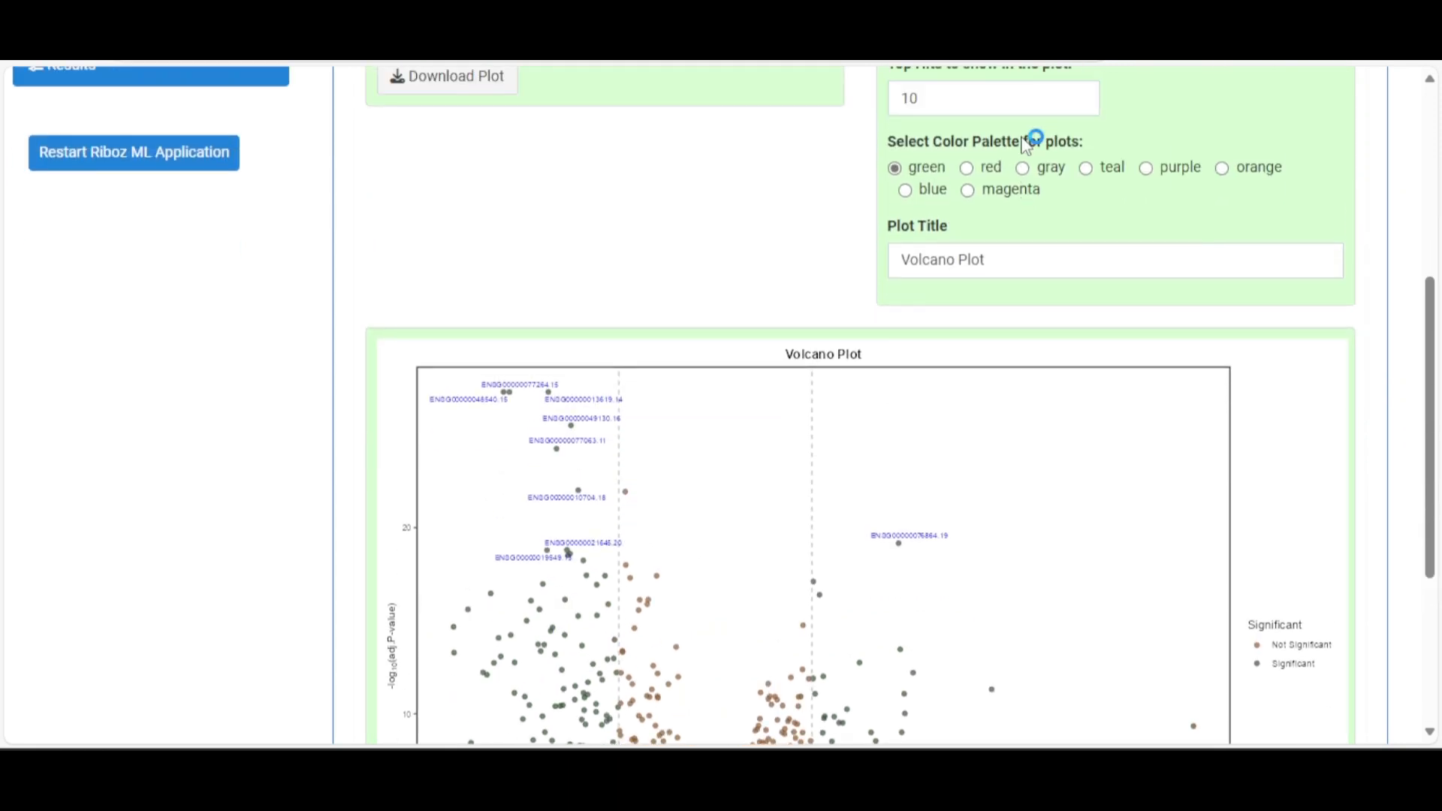
Try the red, magenta, purple and orange palettes, then settle on blue
click(989, 171)
scroll(1030, 193, down, 3)
scroll(1031, 196, up, 3)
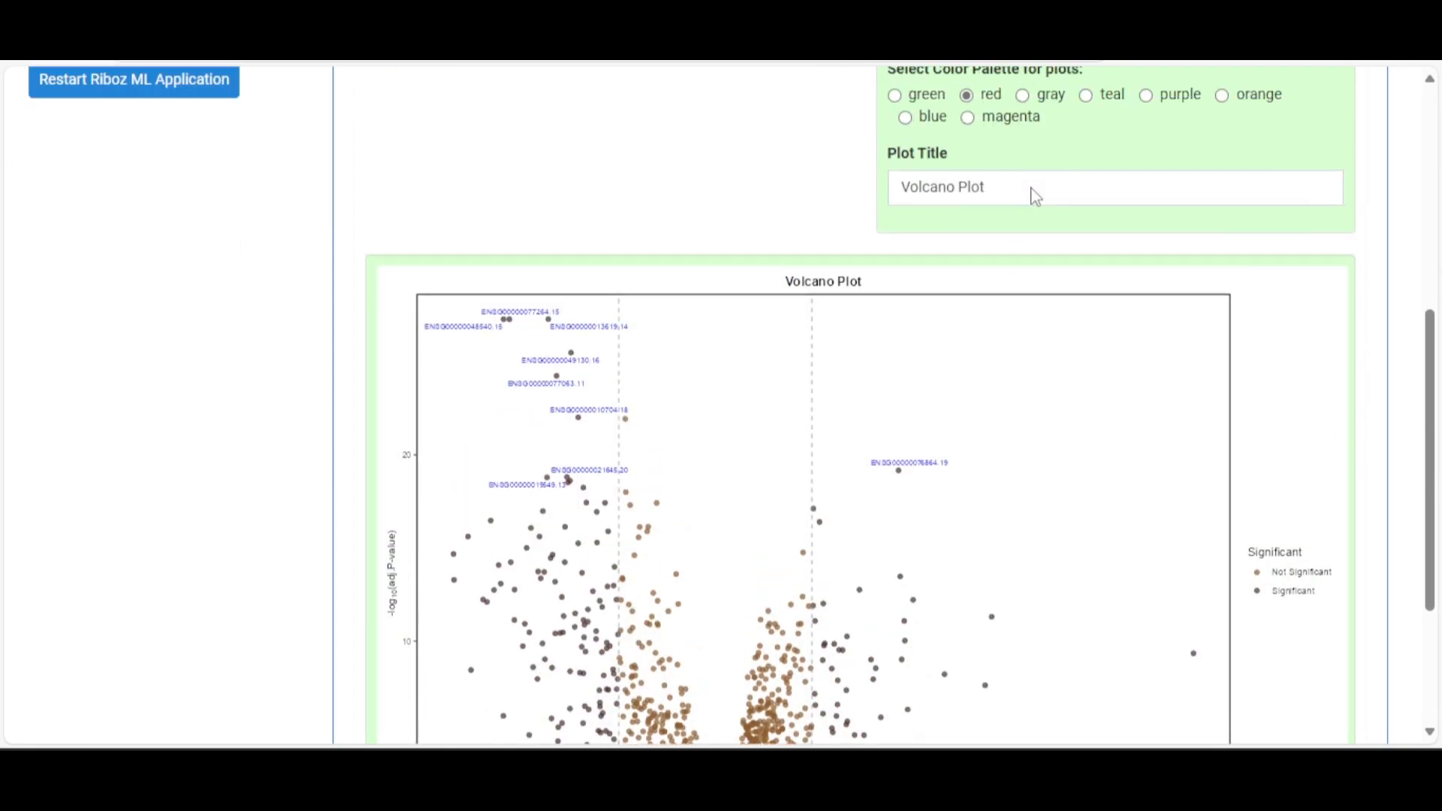
click(977, 199)
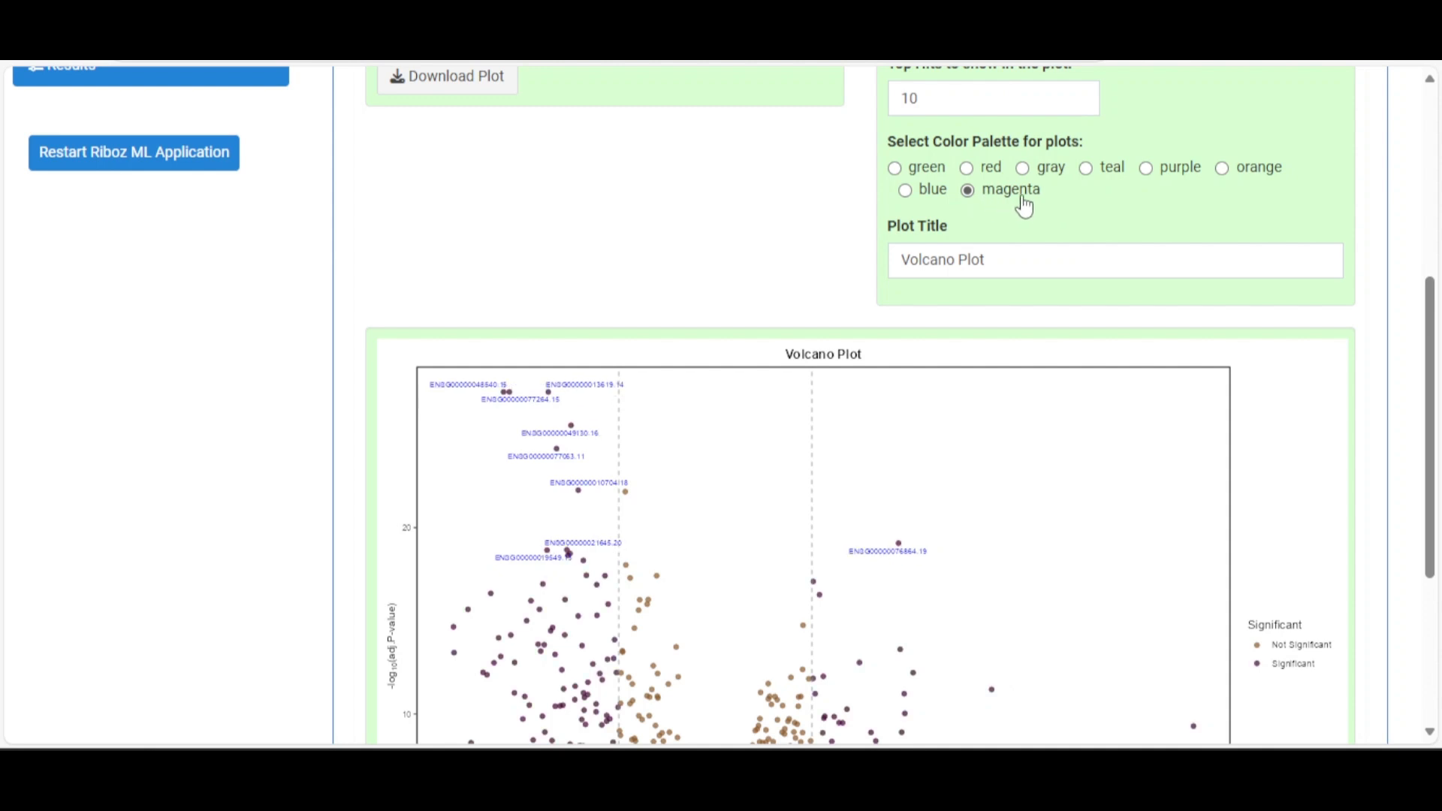
scroll(1024, 203, down, 3)
scroll(1026, 203, up, 5)
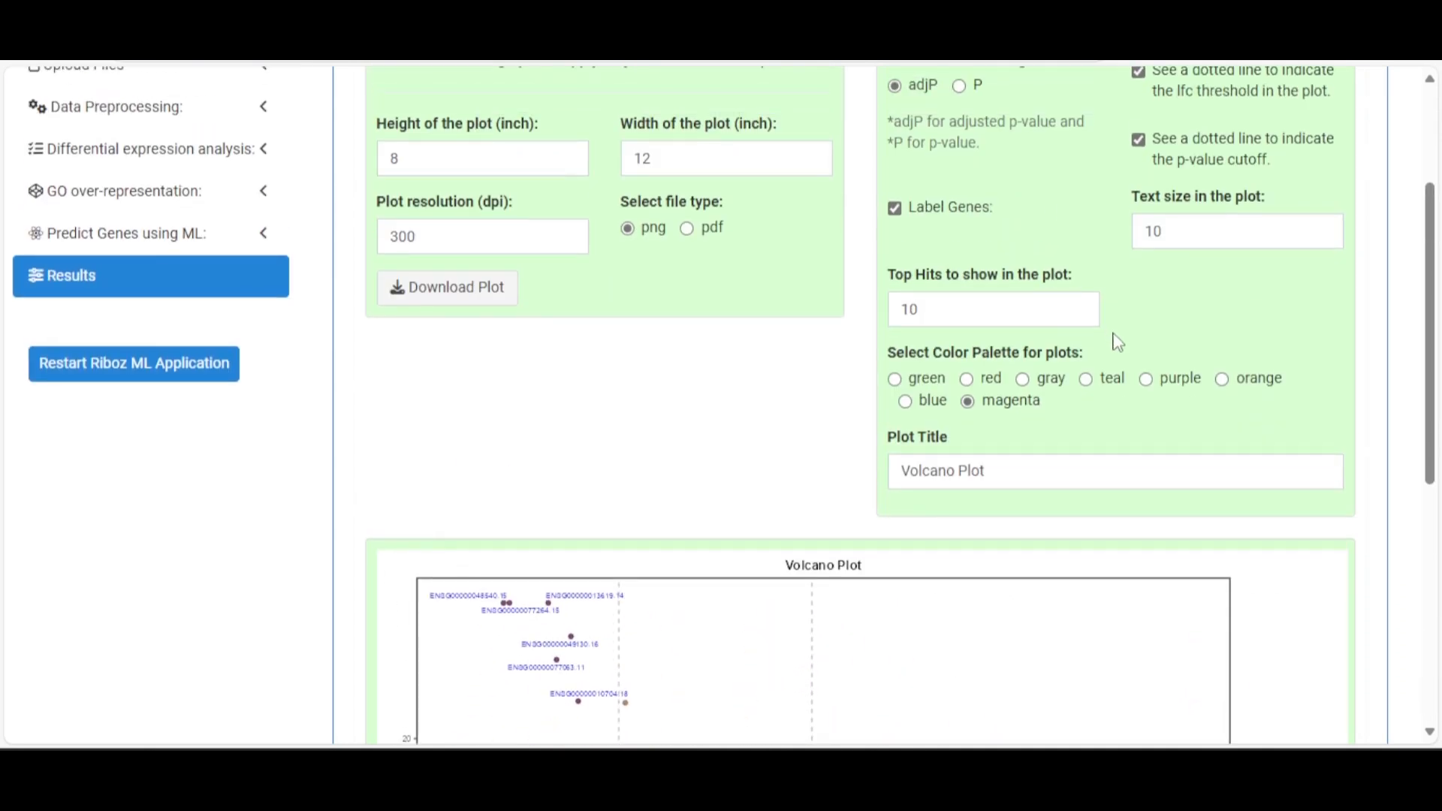
scroll(1119, 375, down, 6)
scroll(1157, 240, up, 3)
click(1194, 170)
click(1246, 170)
click(935, 193)
scroll(1032, 323, down, 2)
scroll(1032, 323, down, 2)
scroll(1033, 315, up, 9)
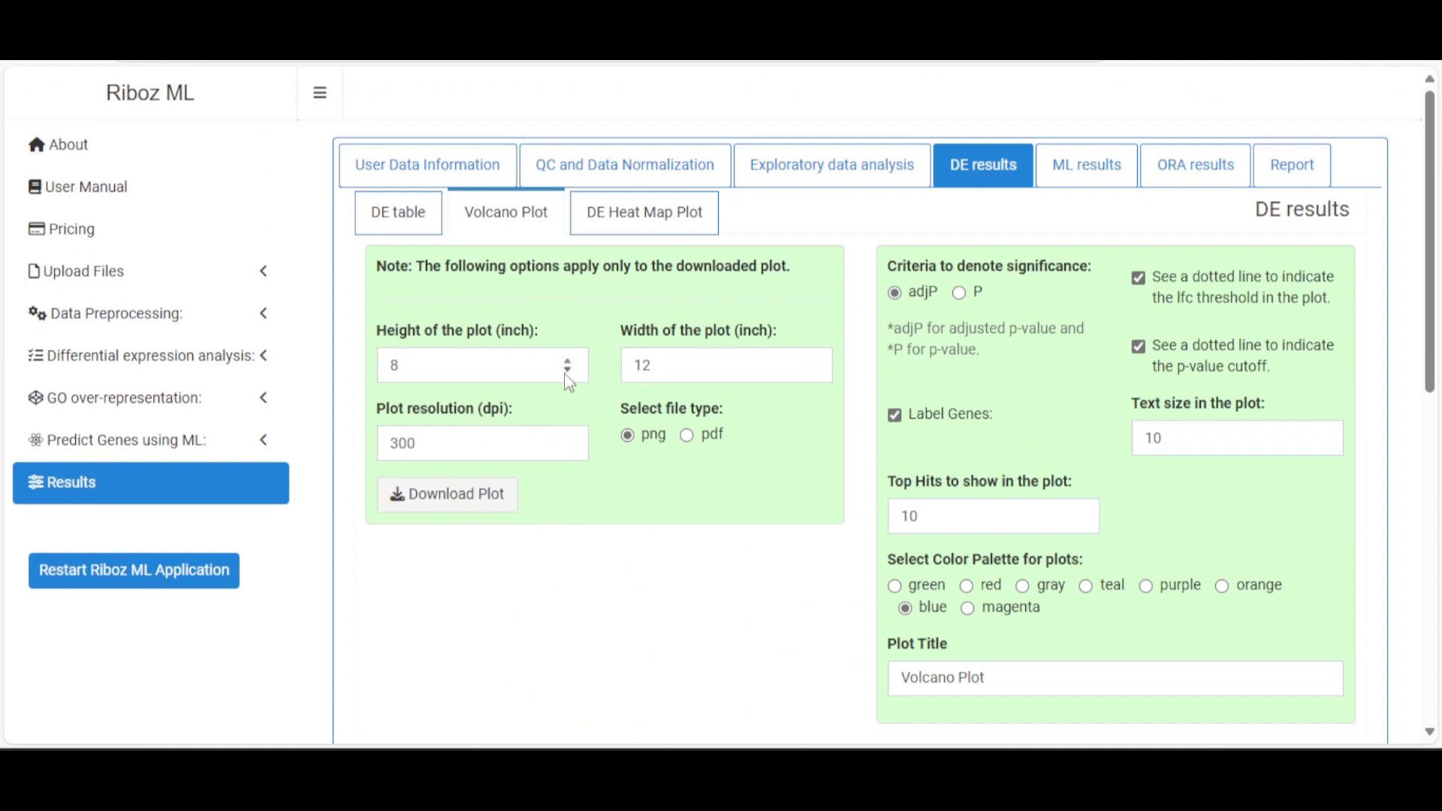
Switch to the DE Heat Map Plot options and review them, highlighting the 184 total gene count
click(682, 219)
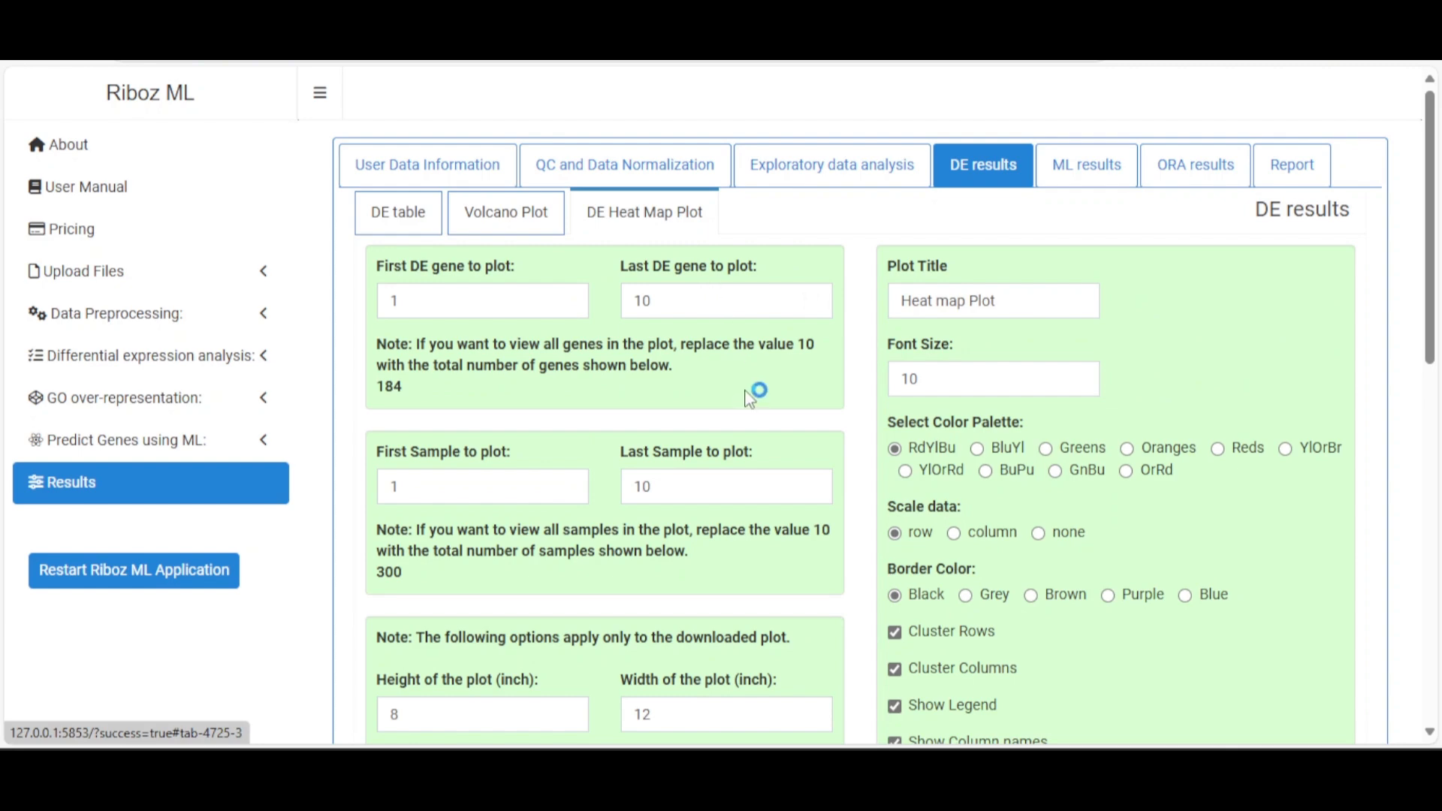
scroll(747, 390, down, 7)
scroll(743, 381, down, 5)
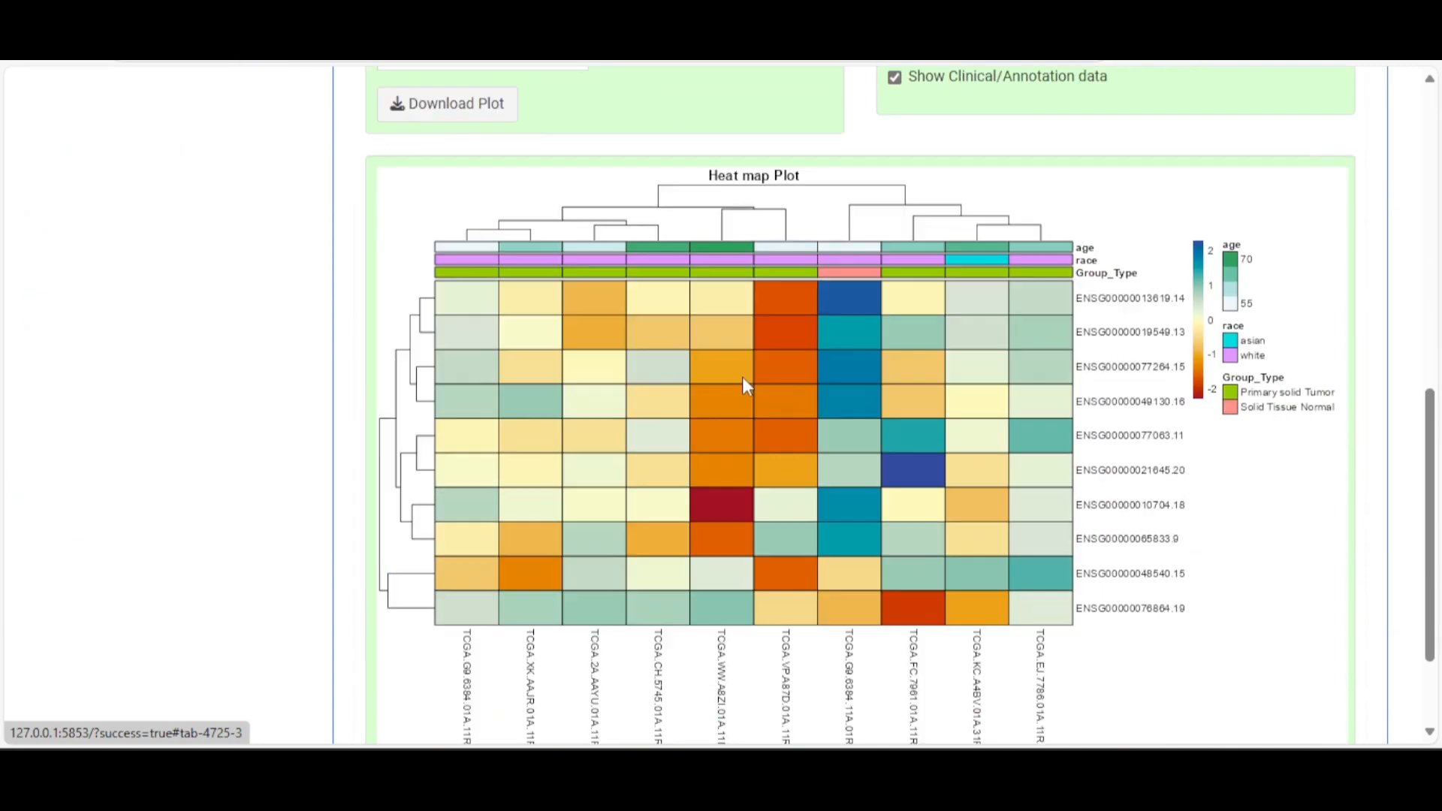
scroll(744, 381, up, 11)
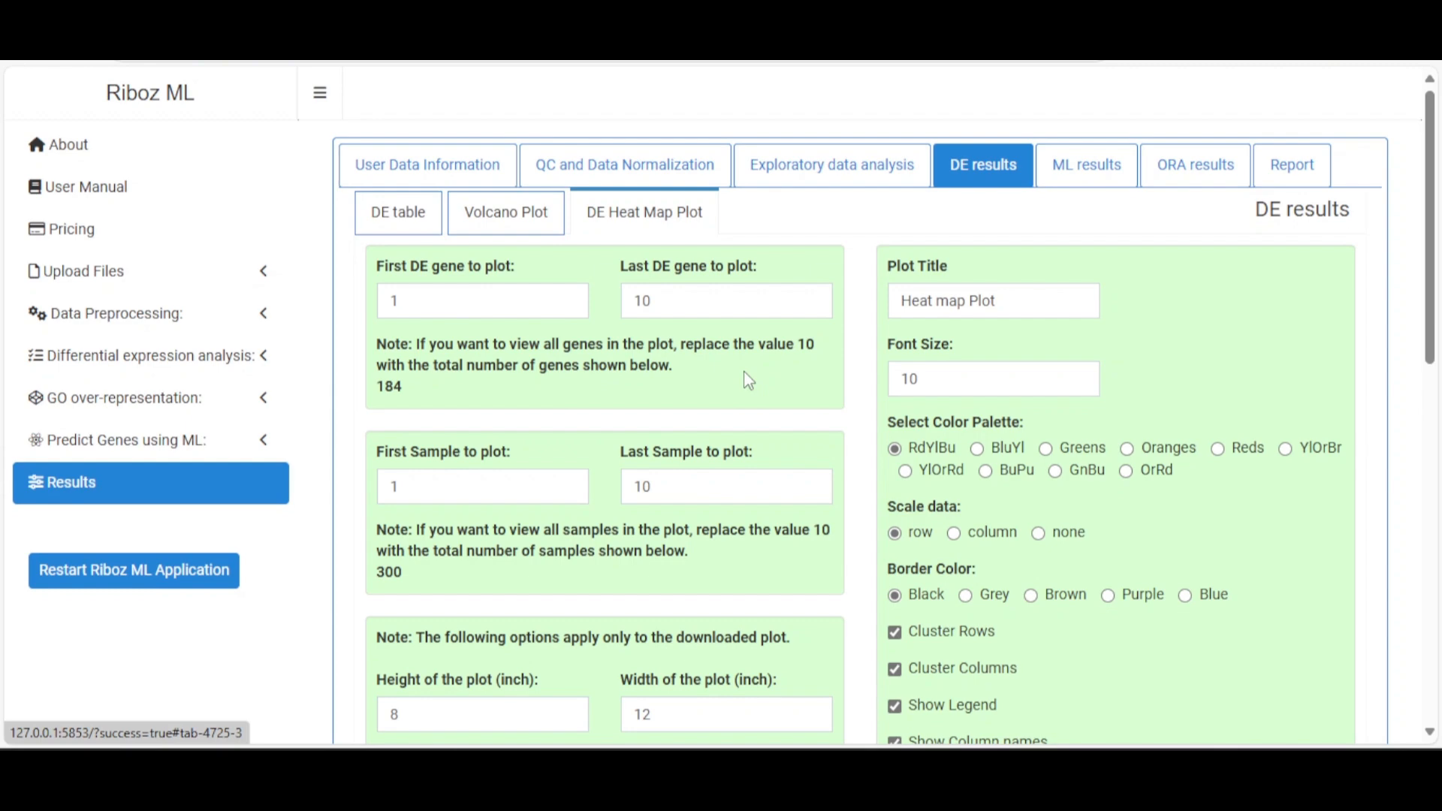
scroll(748, 381, down, 3)
scroll(748, 381, up, 3)
scroll(749, 380, down, 2)
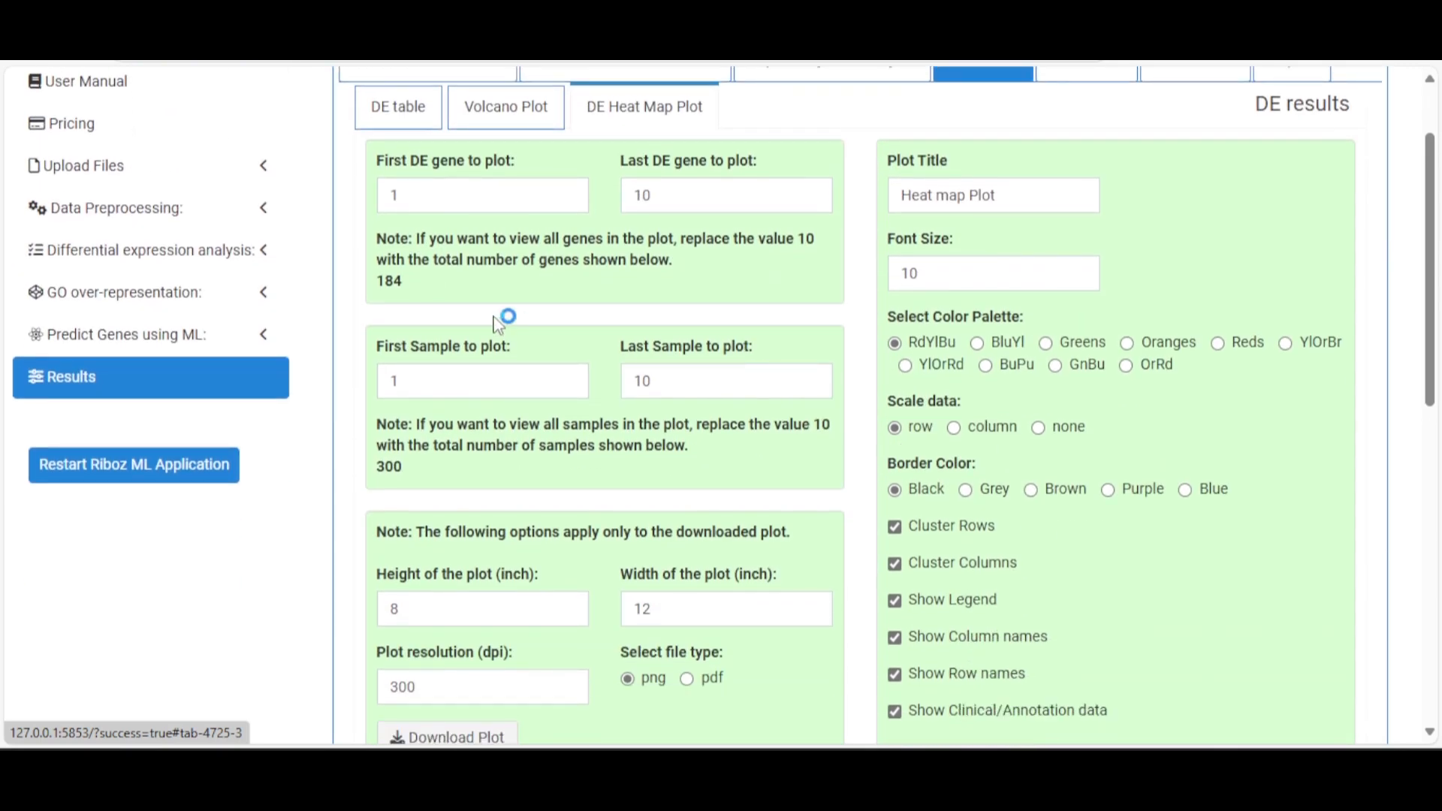
double_click(391, 280)
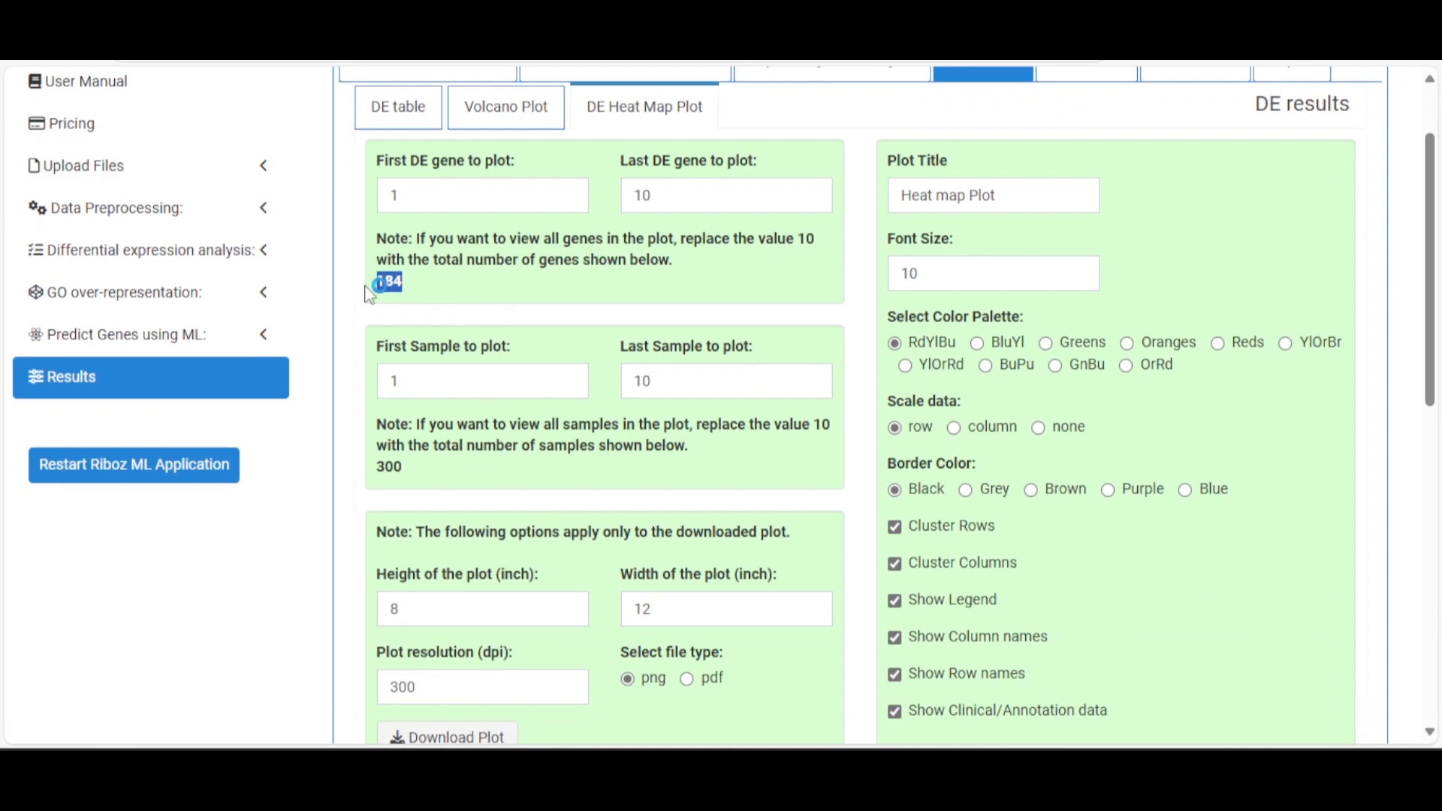
scroll(699, 257, down, 9)
scroll(698, 257, down, 2)
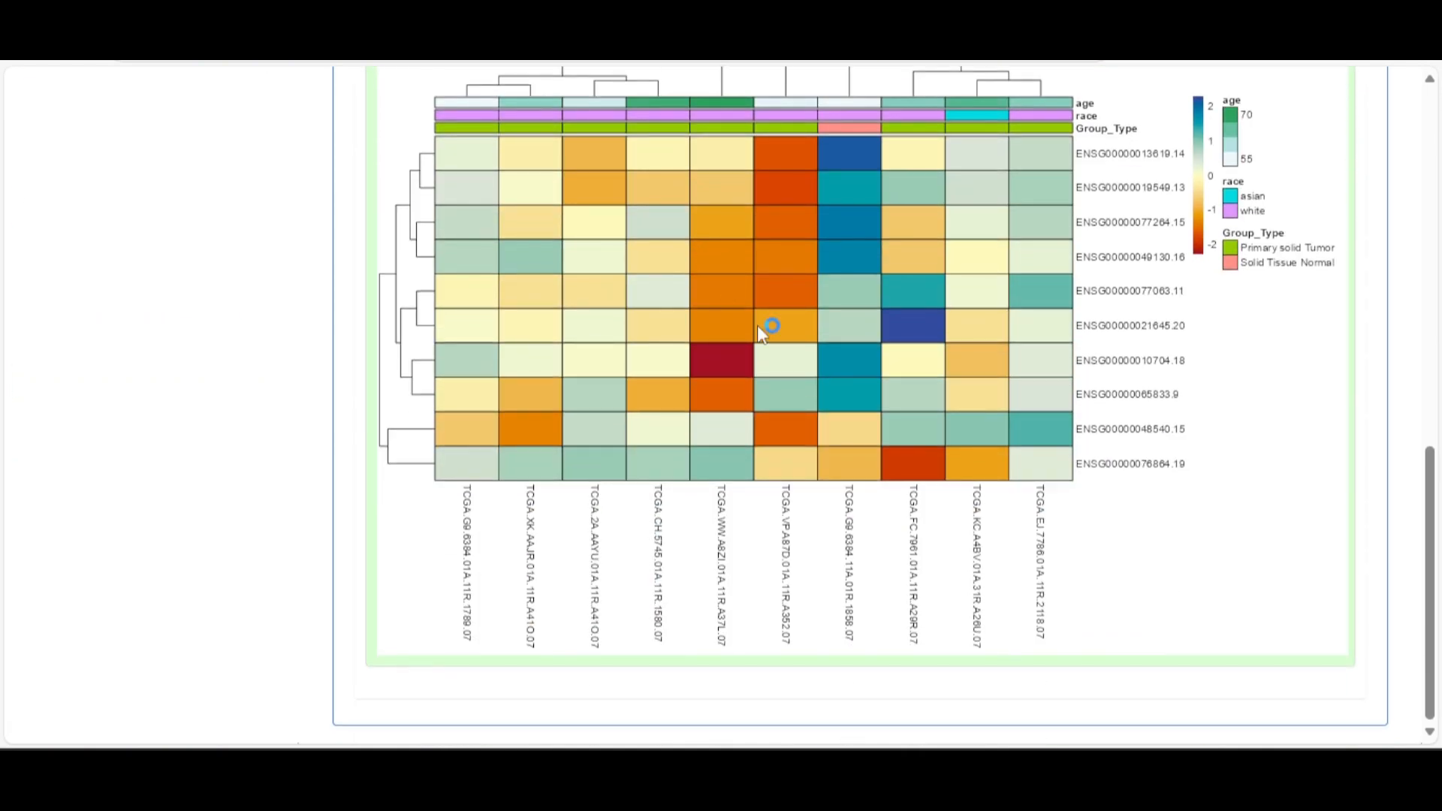
scroll(765, 510, up, 10)
Select the last DE gene to plot and review the RdYlBu heat map of 10 genes across 10 samples
click(687, 308)
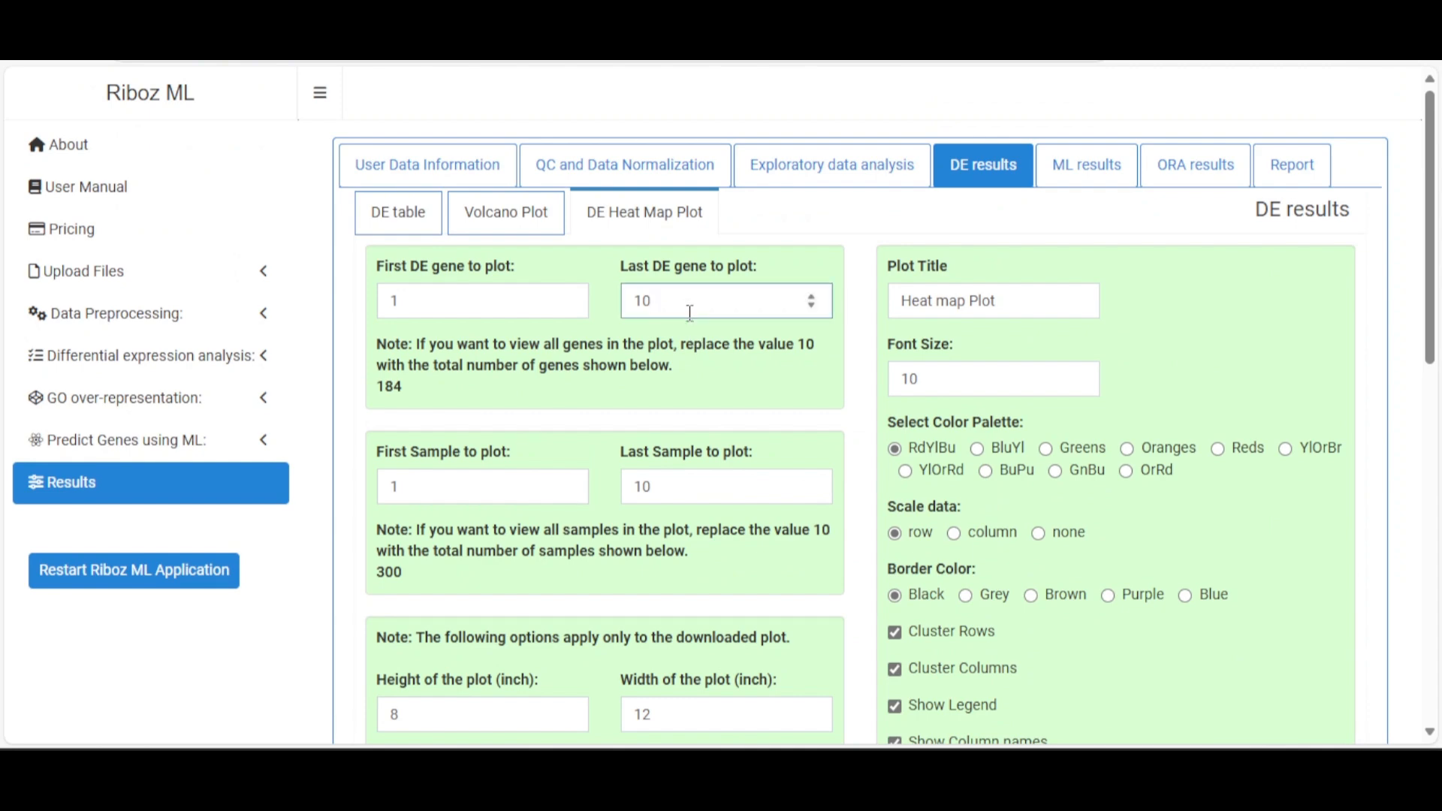
scroll(690, 313, down, 4)
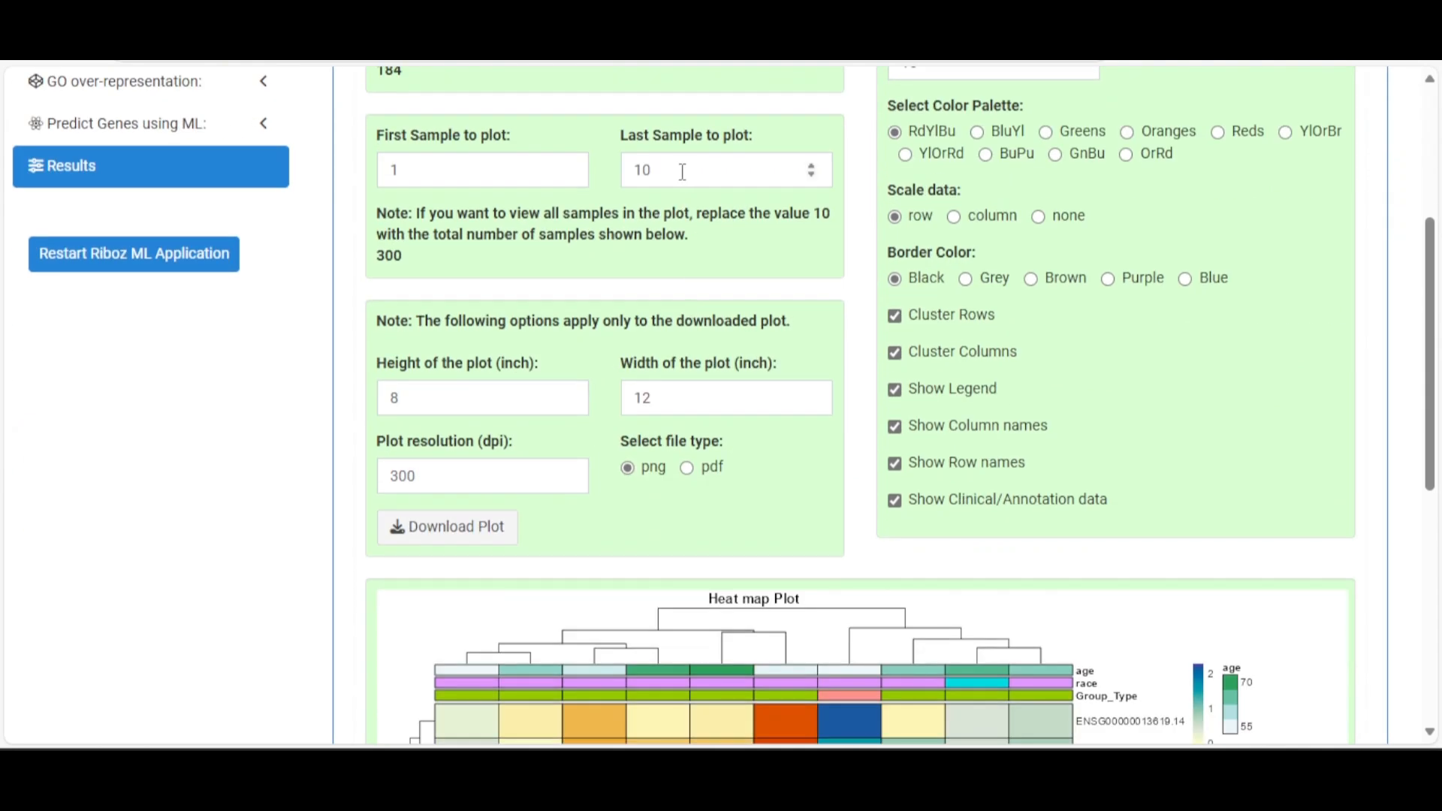
scroll(882, 456, down, 5)
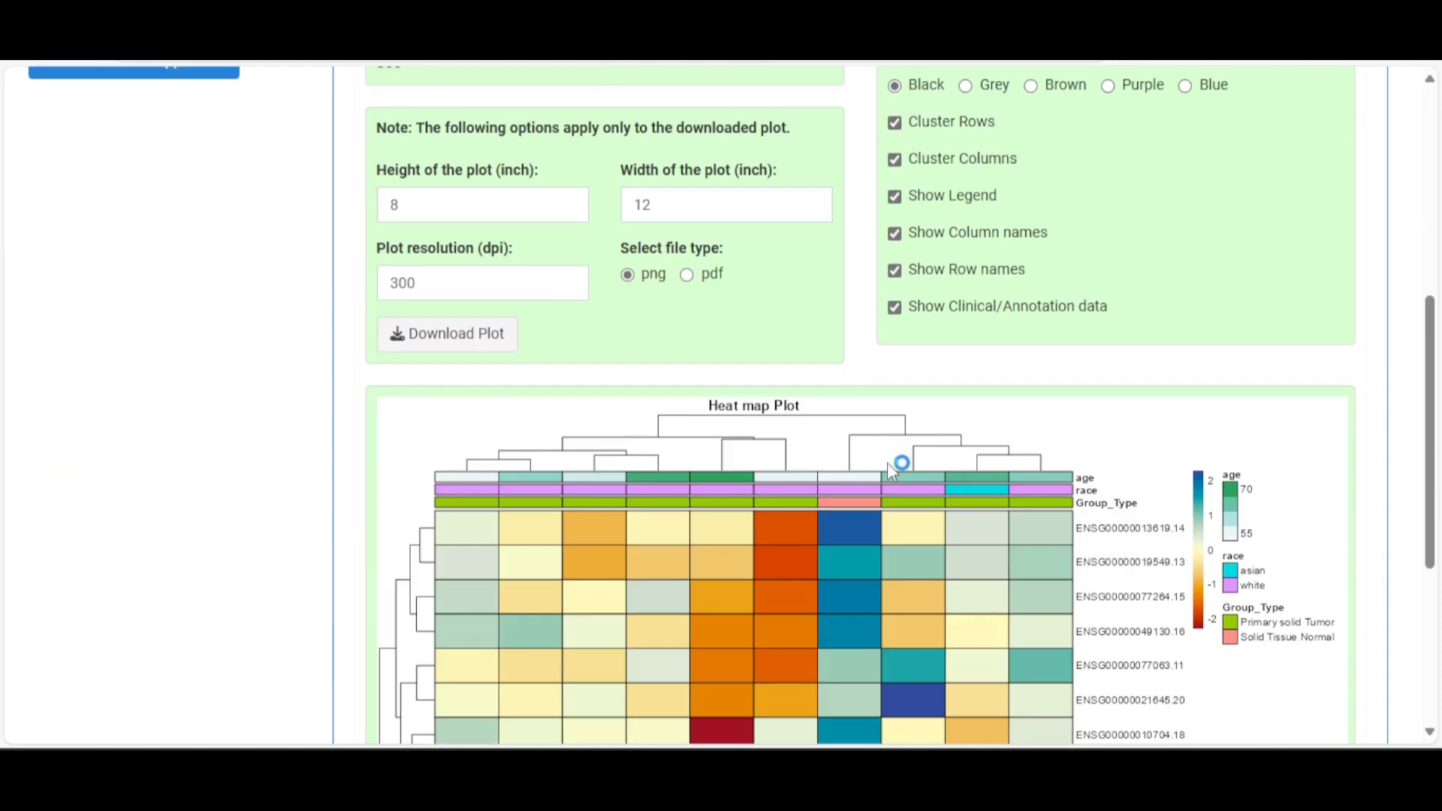
scroll(882, 455, up, 8)
scroll(883, 455, down, 3)
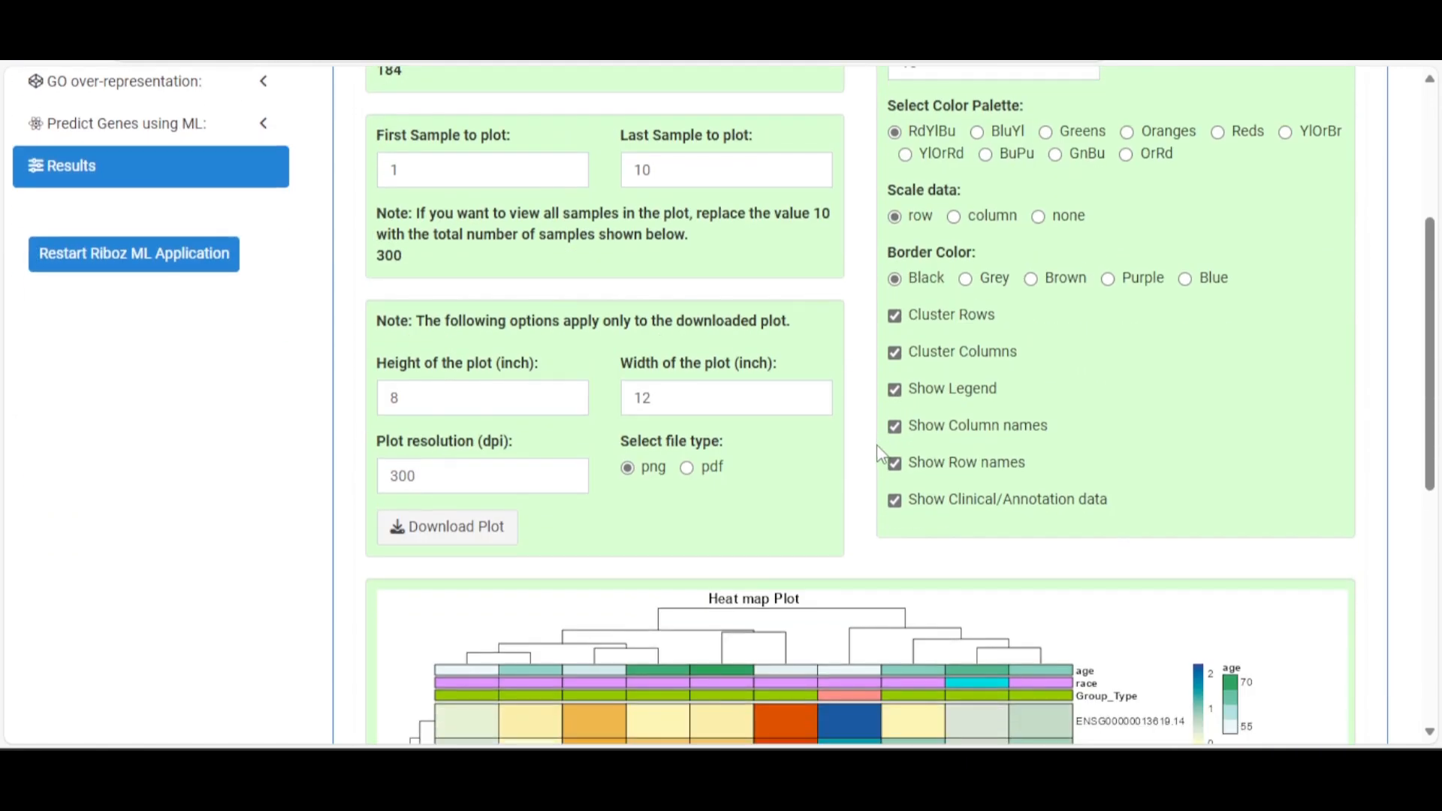
scroll(740, 438, up, 4)
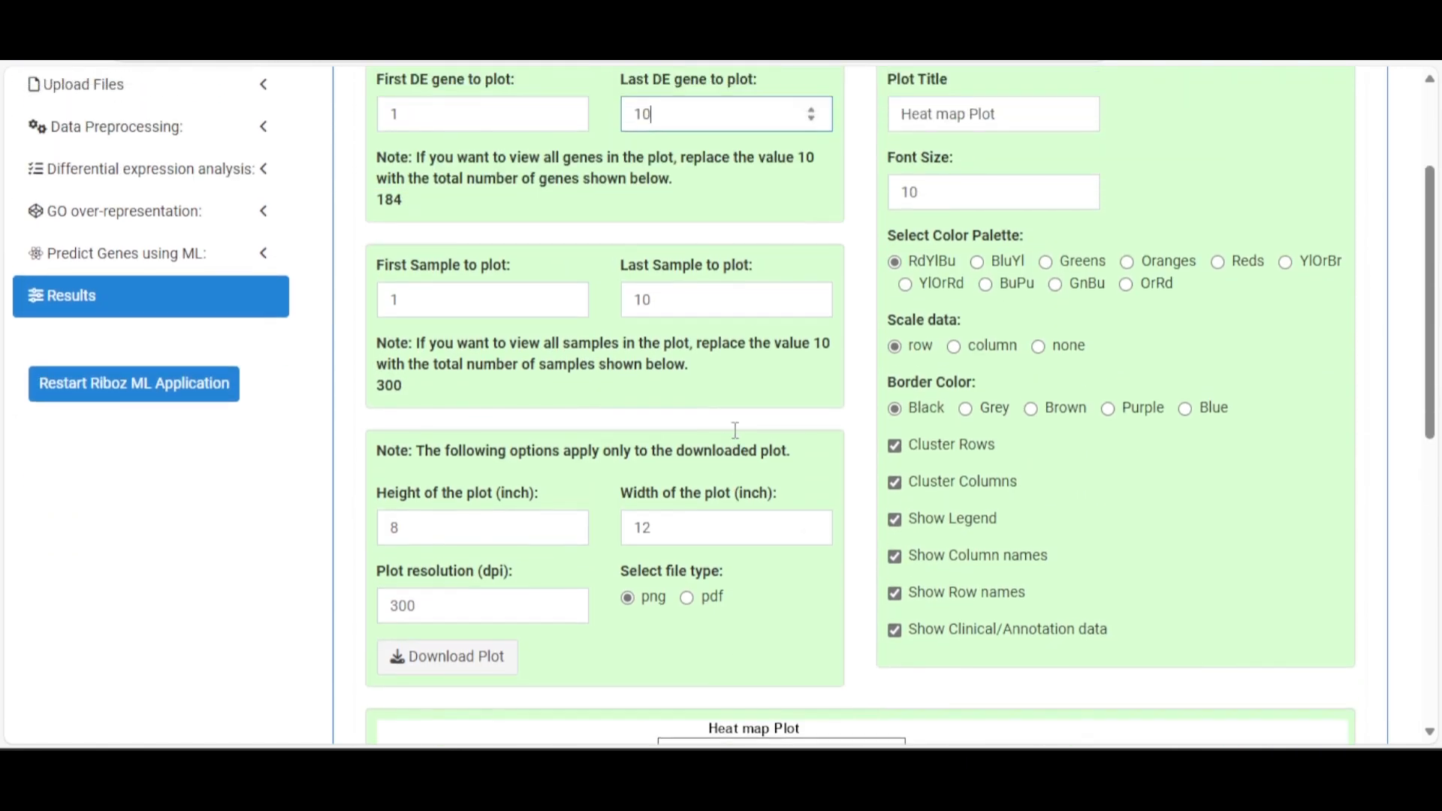
scroll(739, 438, down, 3)
scroll(1049, 165, up, 1)
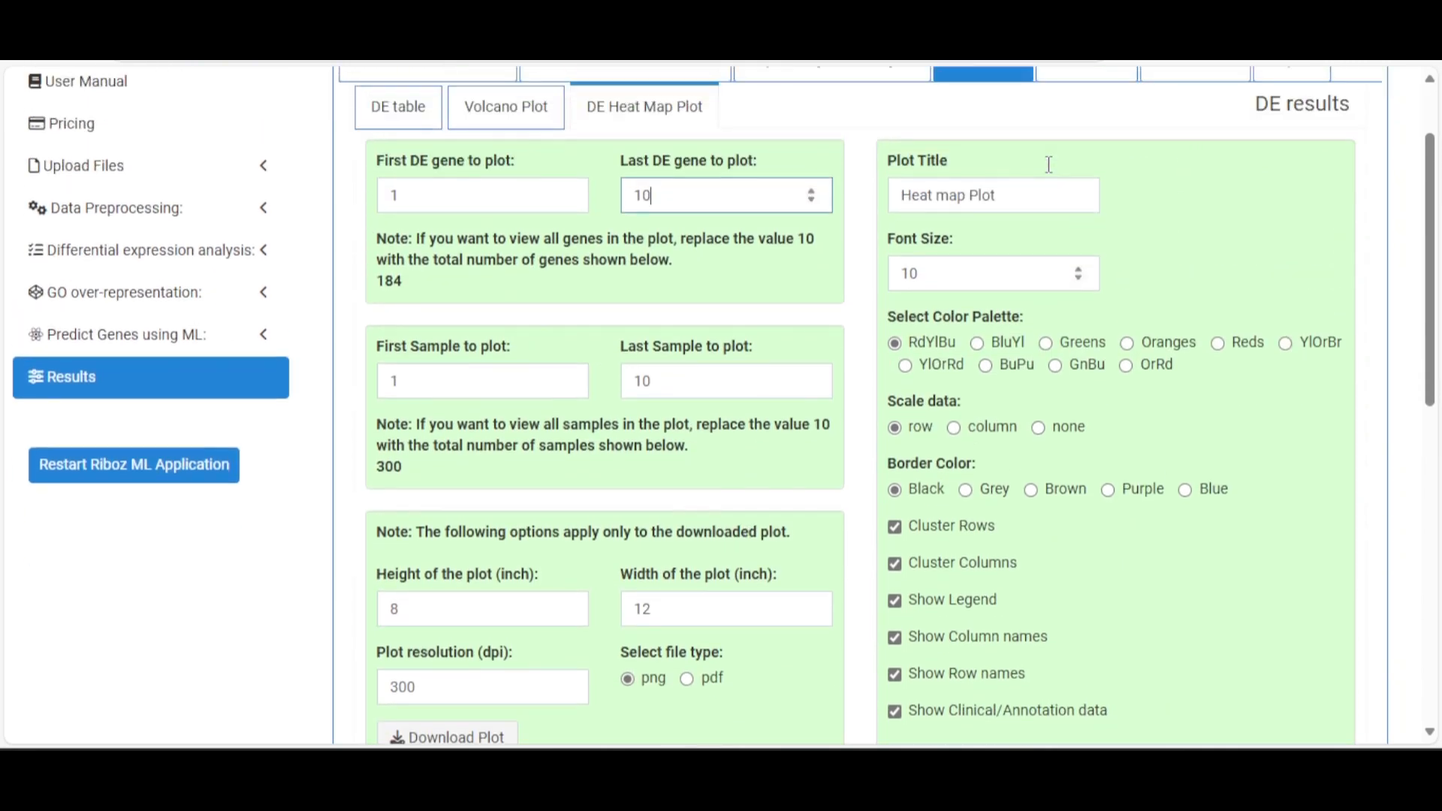
scroll(1044, 192, down, 7)
scroll(1036, 218, up, 5)
Set the heat map font size to 10
drag(982, 167, 881, 177)
text(1)
click(952, 249)
scroll(988, 310, down, 5)
scroll(988, 309, up, 5)
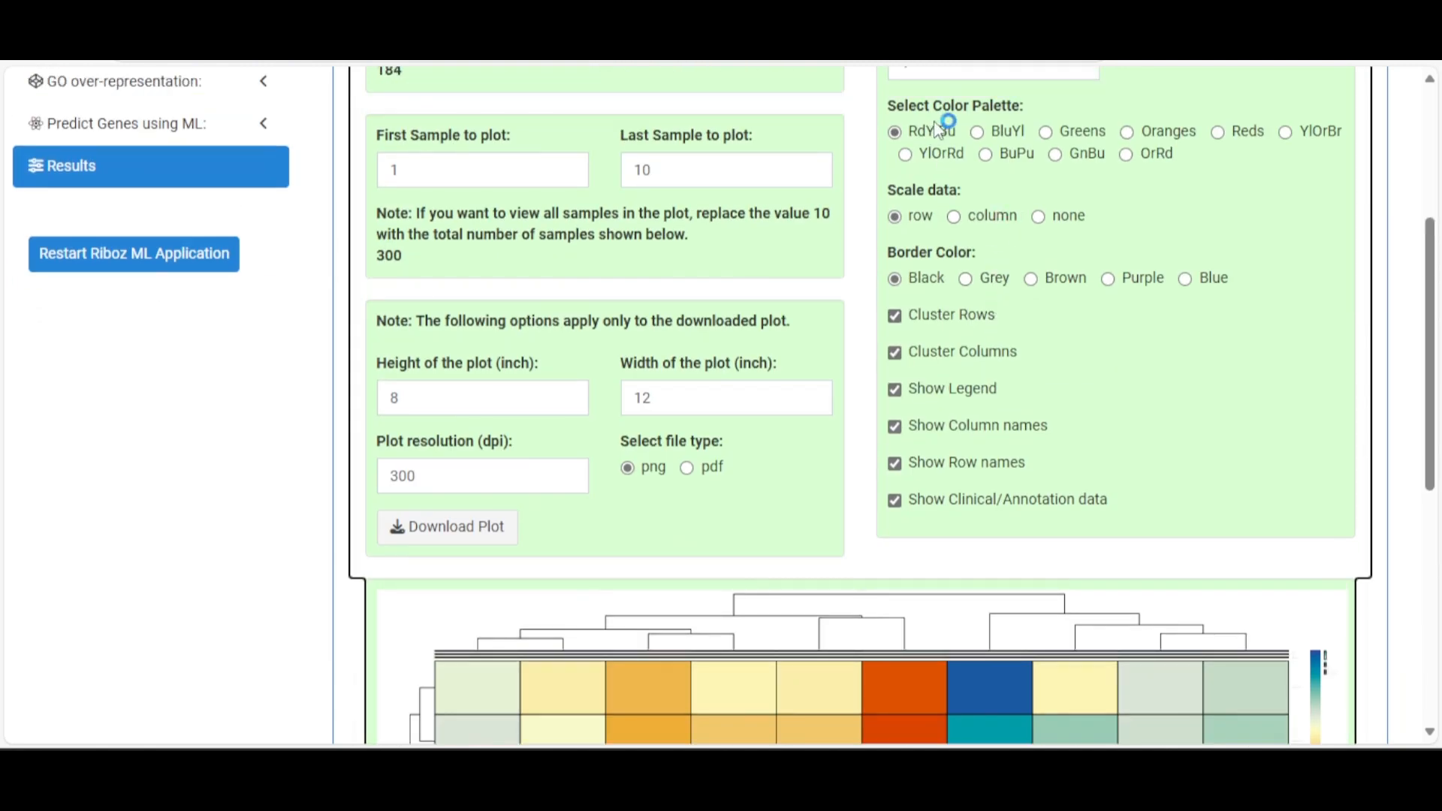
scroll(991, 290, up, 3)
click(950, 278)
text(5)
scroll(961, 300, down, 8)
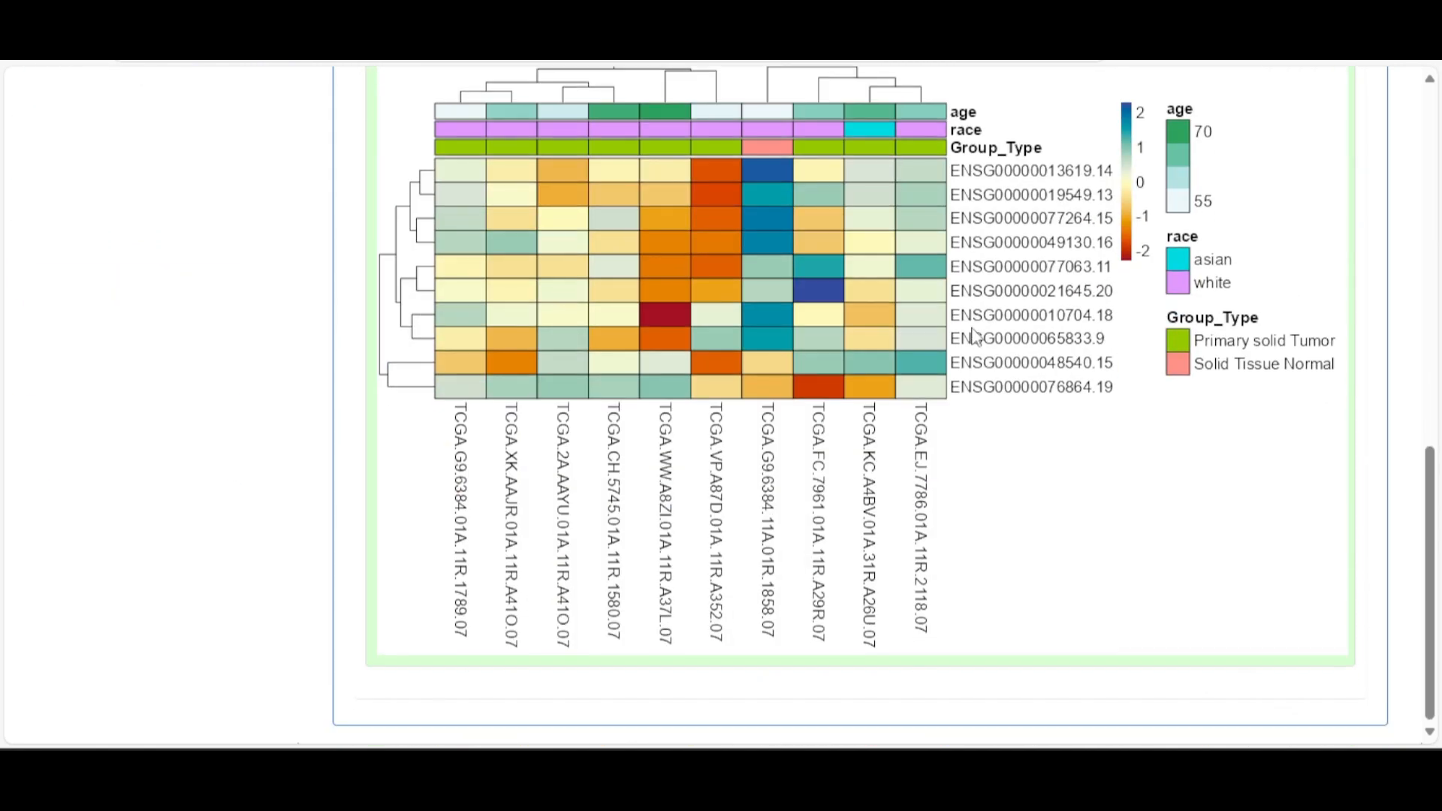
scroll(1073, 417, up, 7)
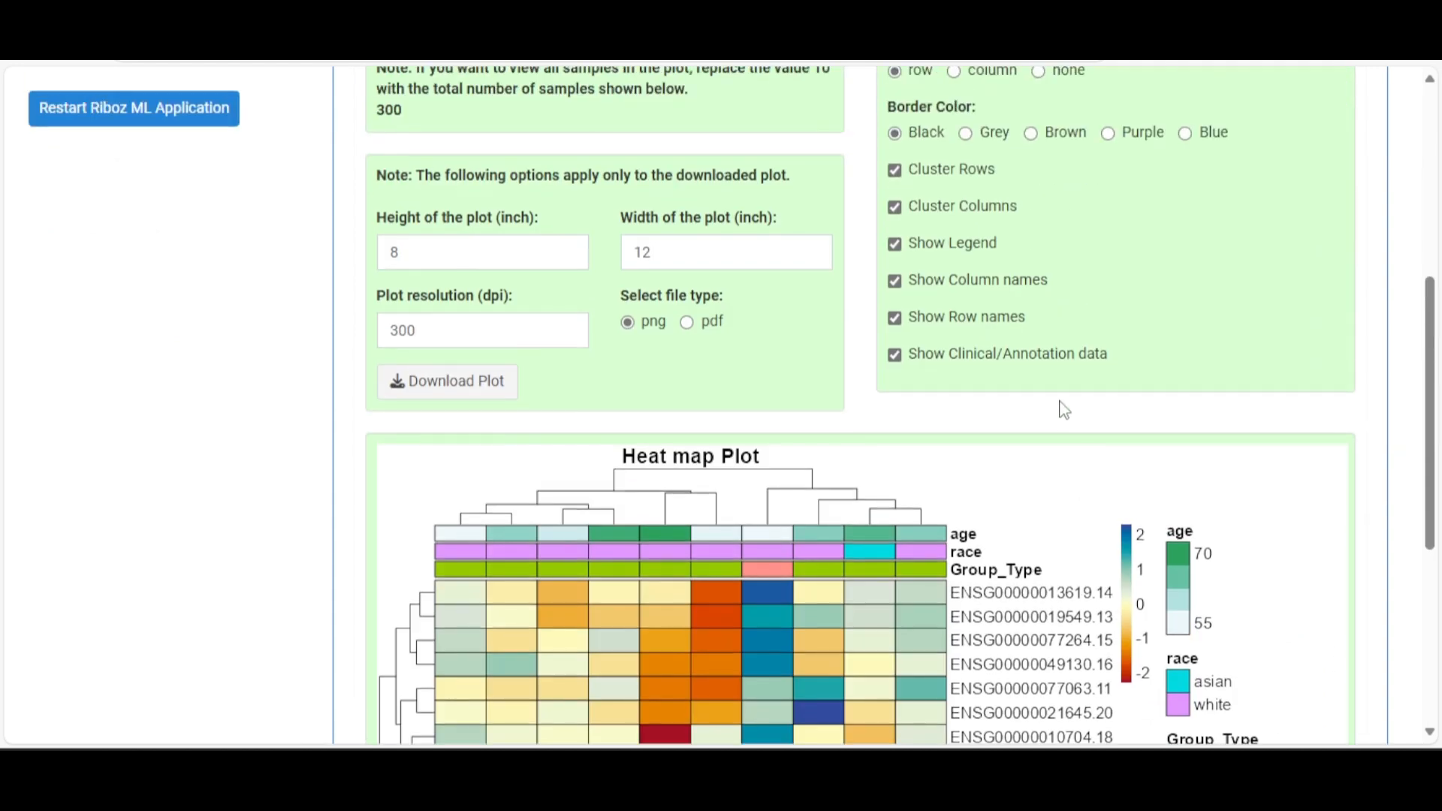
scroll(1059, 407, up, 1)
double_click(929, 126)
text(10)
Try the BluYl, GnBu and BuPu colour palettes on the heat map
click(1001, 199)
scroll(1015, 216, down, 4)
scroll(1016, 213, down, 2)
scroll(1015, 212, up, 5)
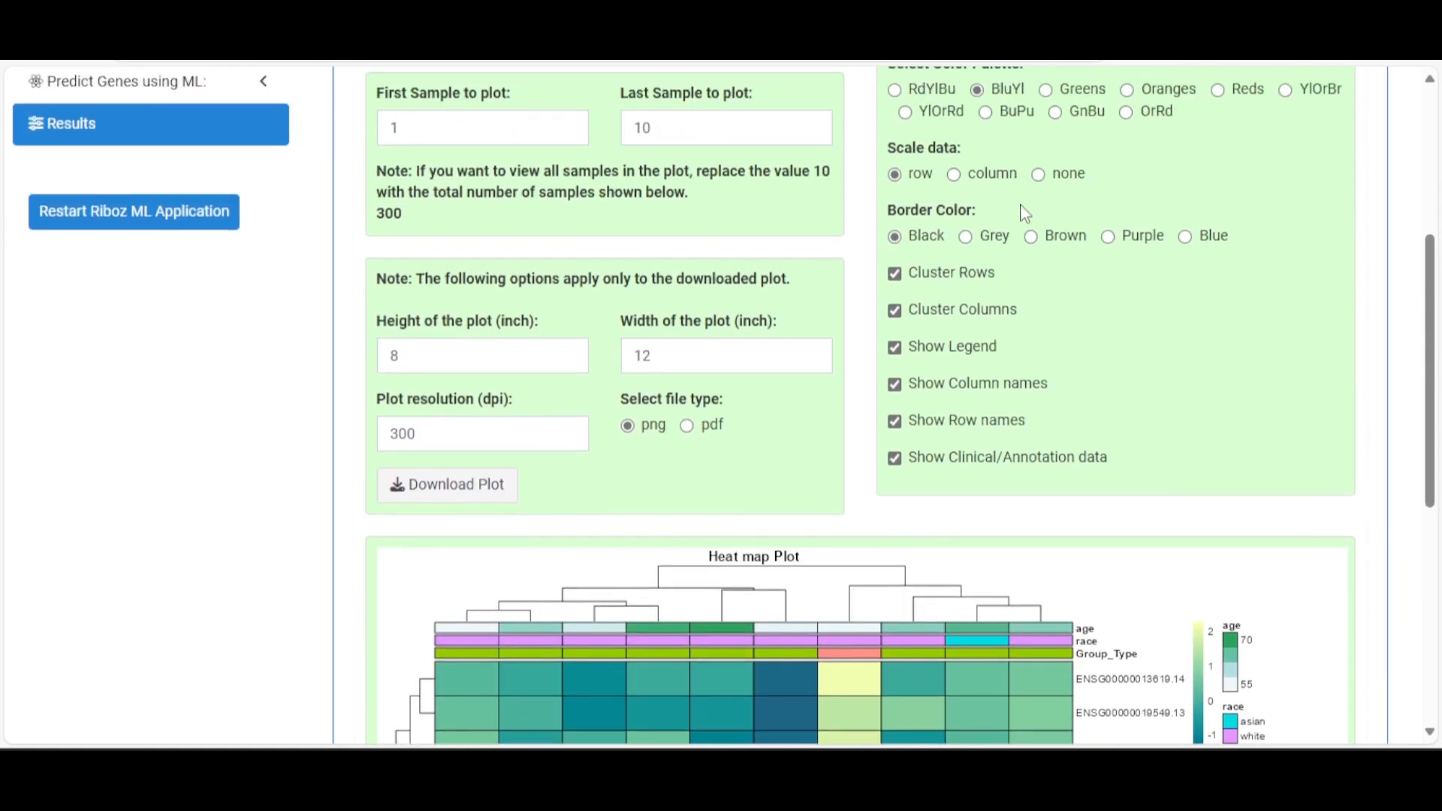
click(1055, 114)
scroll(1066, 143, down, 4)
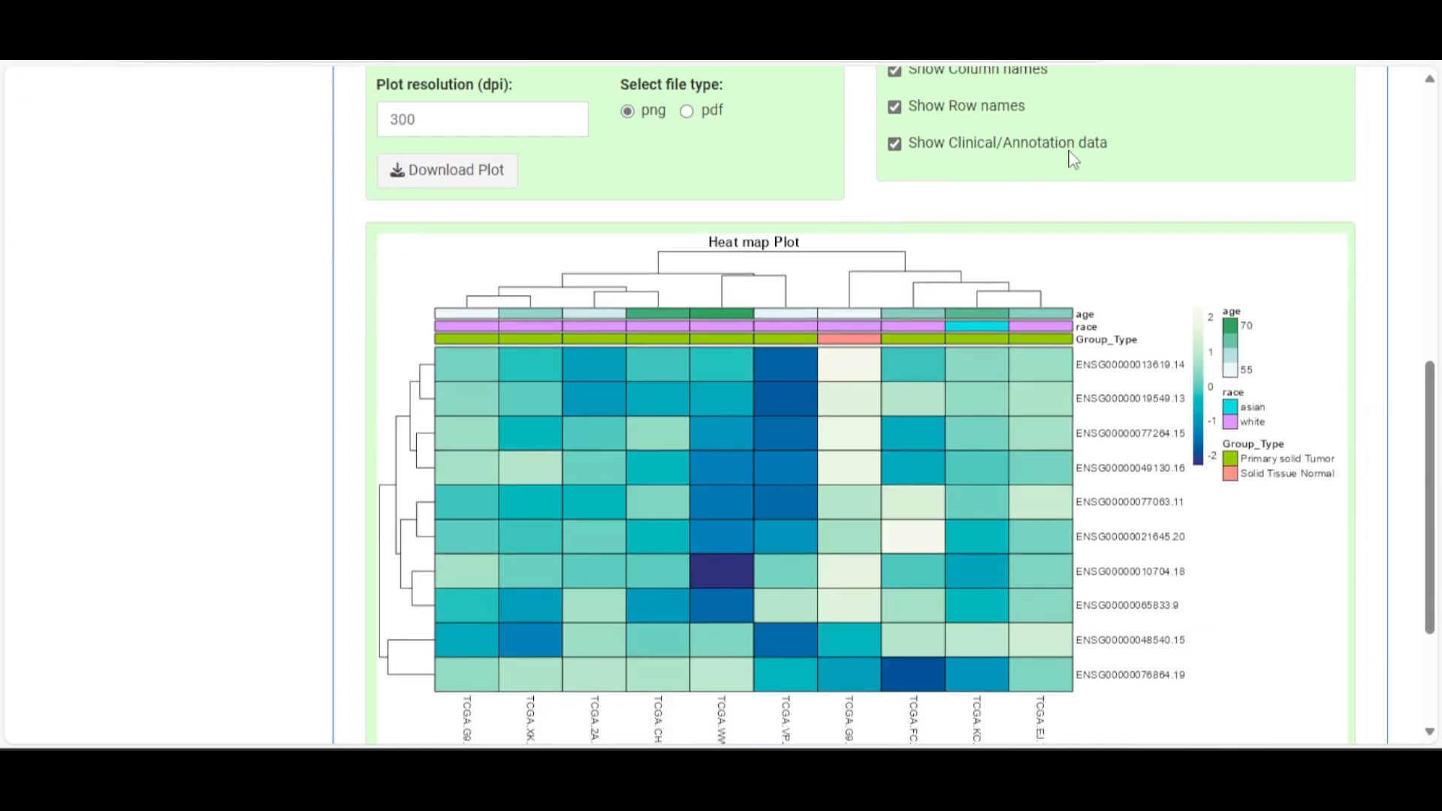
scroll(1072, 154, up, 1)
scroll(1074, 157, up, 4)
click(987, 222)
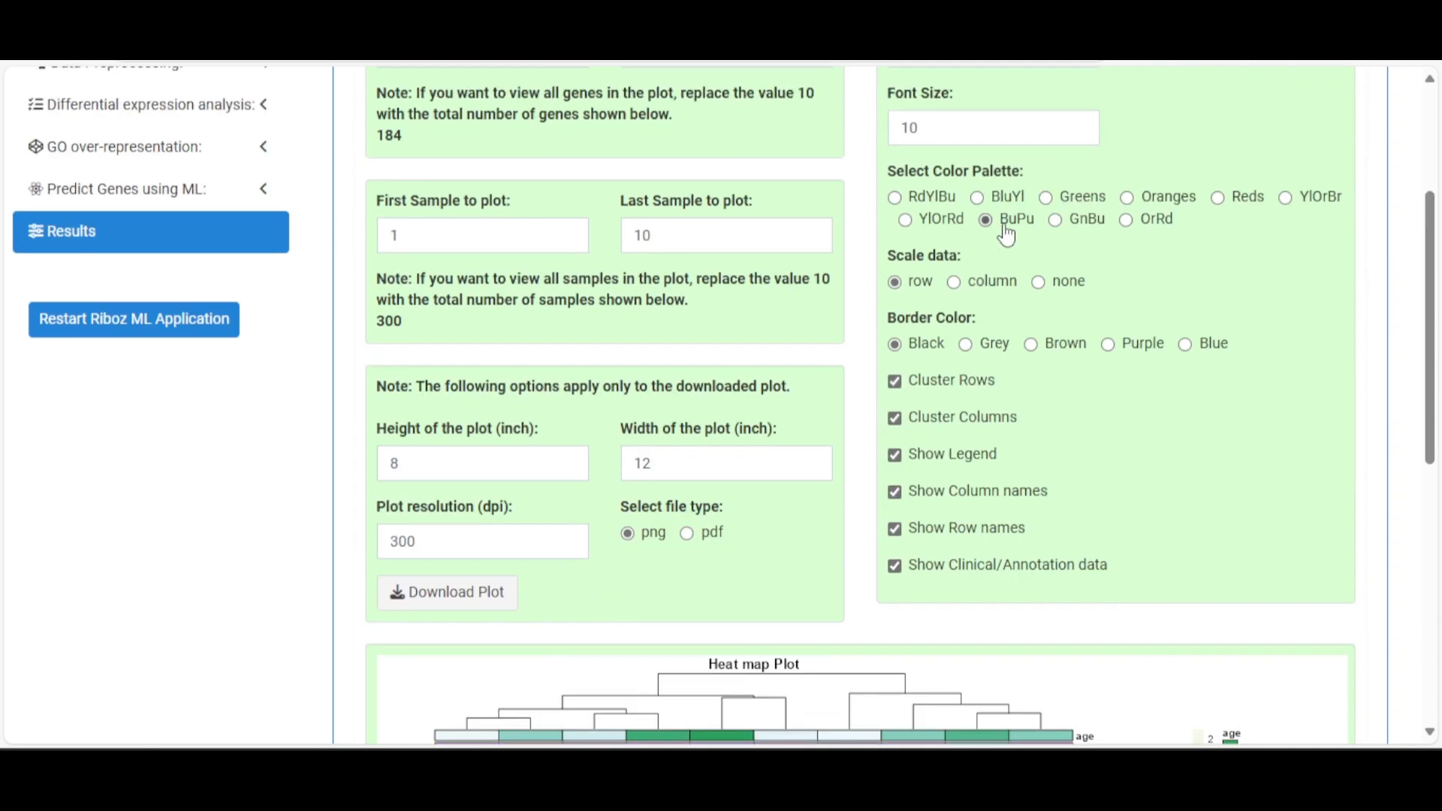
scroll(1003, 230, down, 5)
scroll(1013, 234, up, 2)
scroll(1020, 232, up, 4)
Restore the RdYlBu palette on the heat map
click(912, 203)
scroll(1124, 260, down, 3)
scroll(1124, 259, up, 1)
scroll(1124, 259, down, 1)
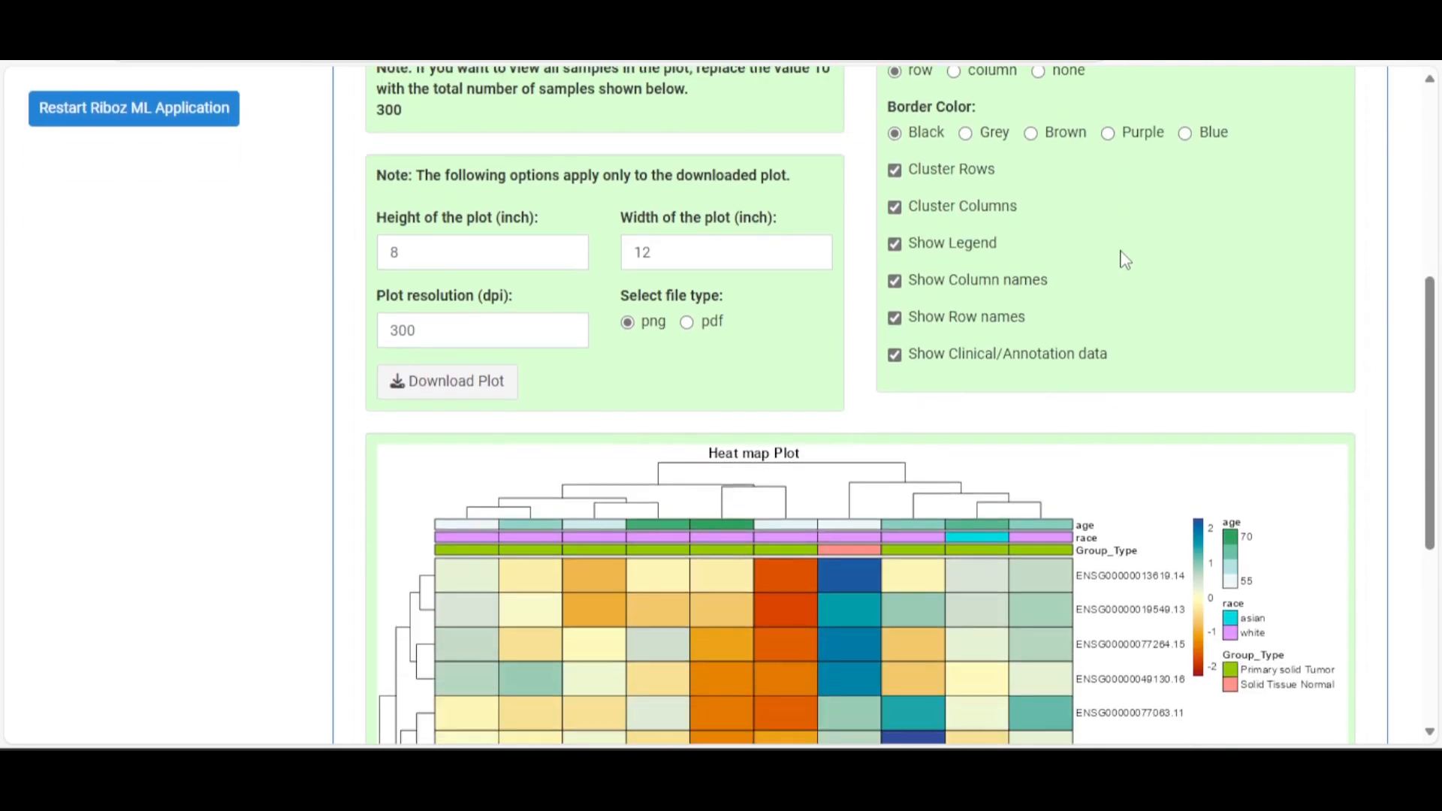
scroll(1124, 257, up, 1)
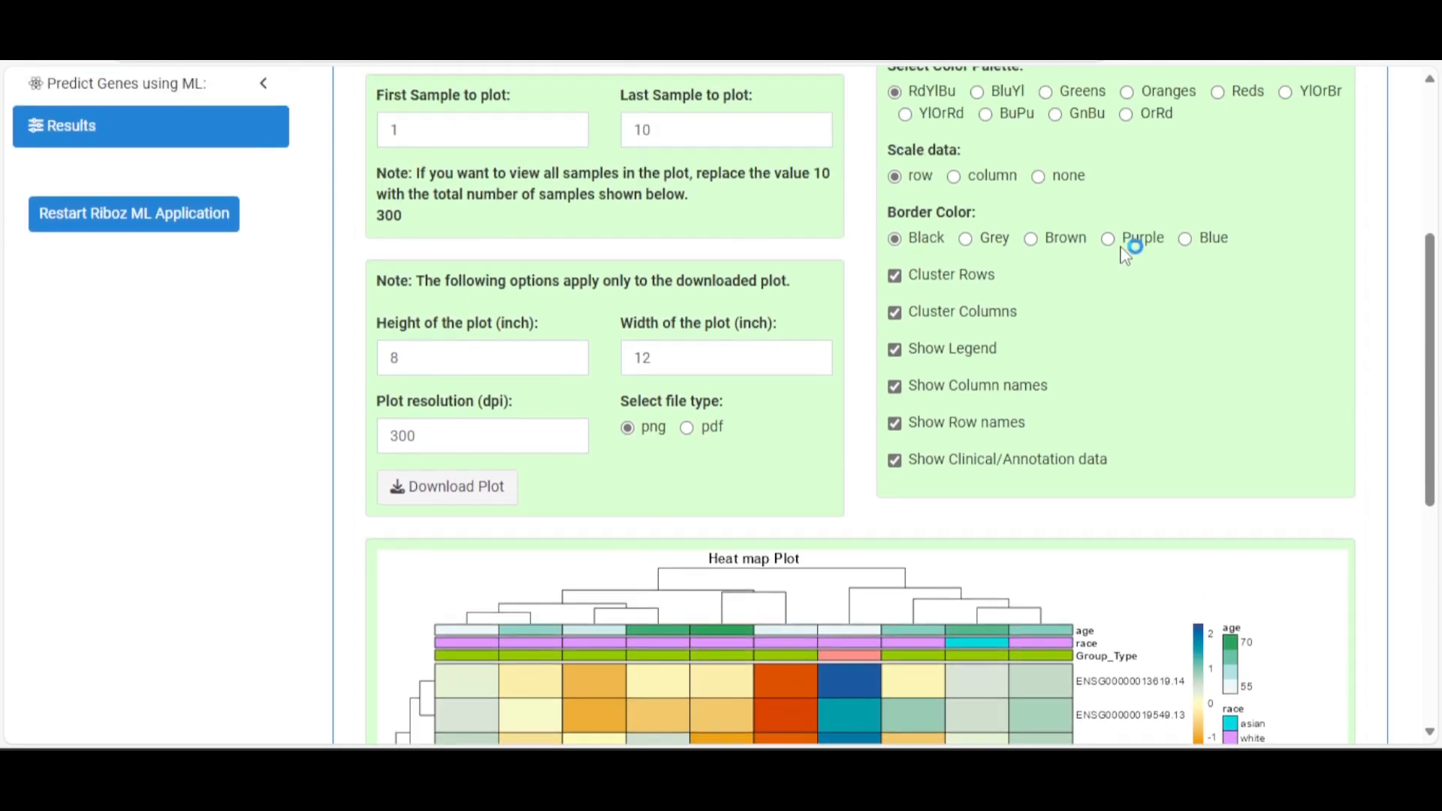
click(991, 177)
scroll(1006, 204, down, 3)
scroll(1017, 202, up, 3)
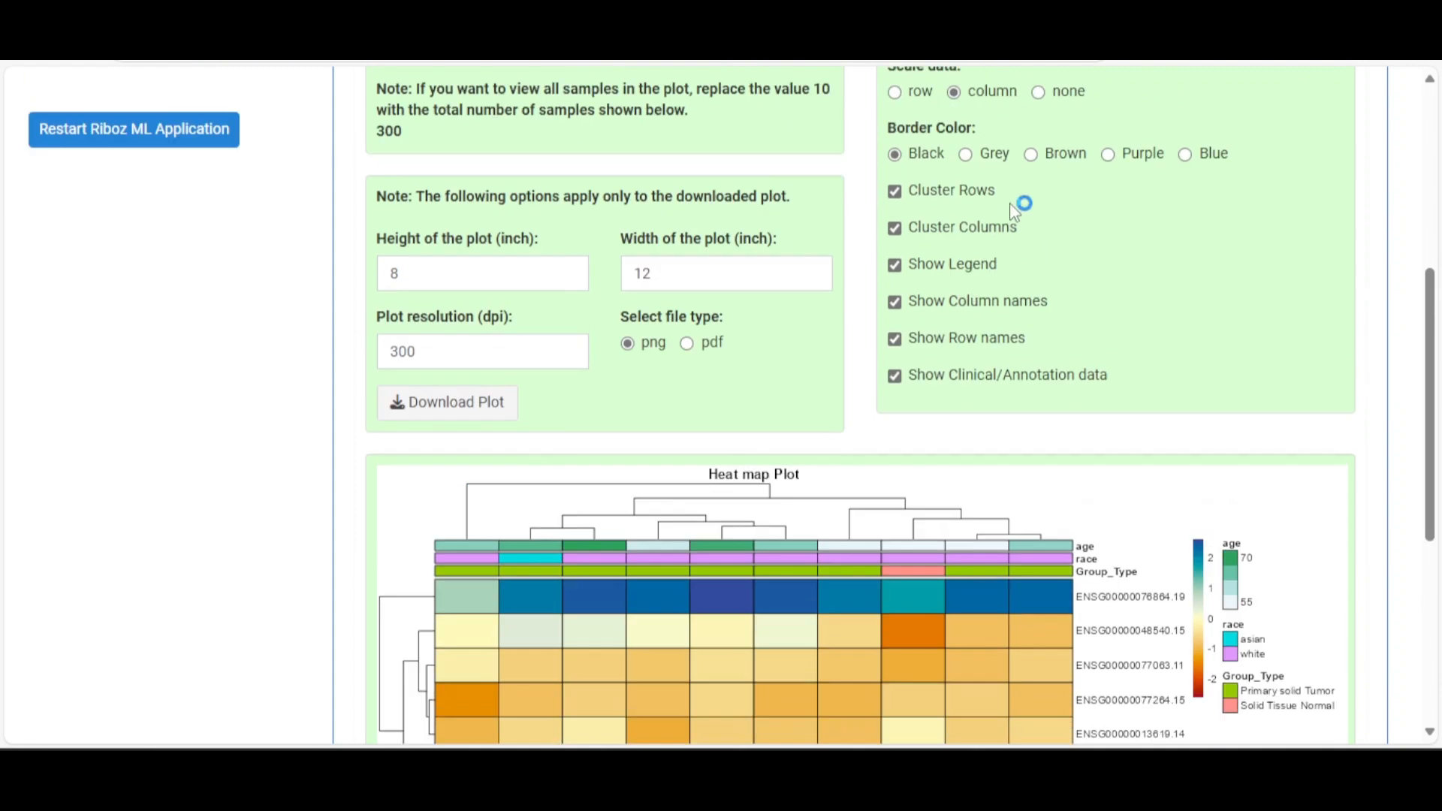
click(1041, 179)
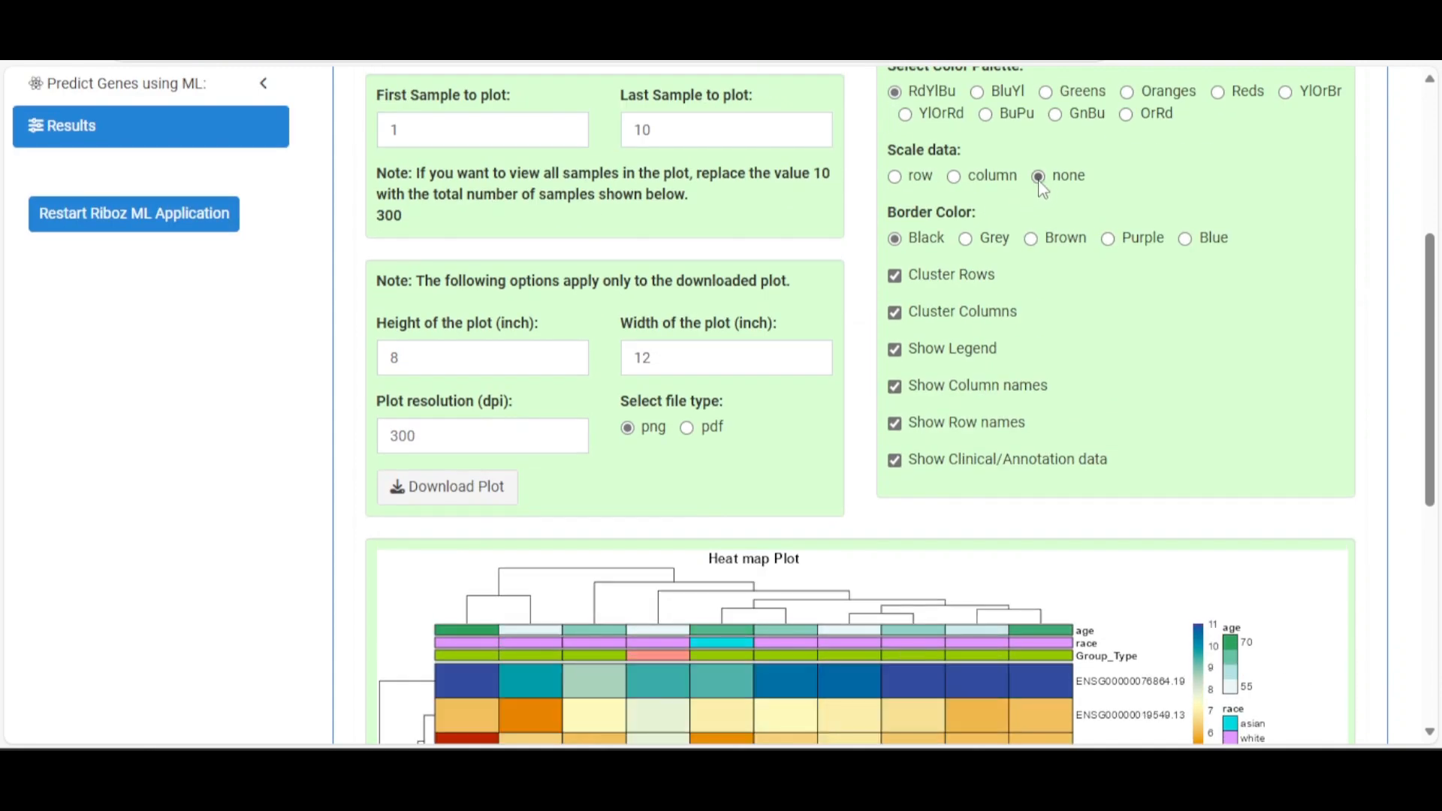
click(917, 179)
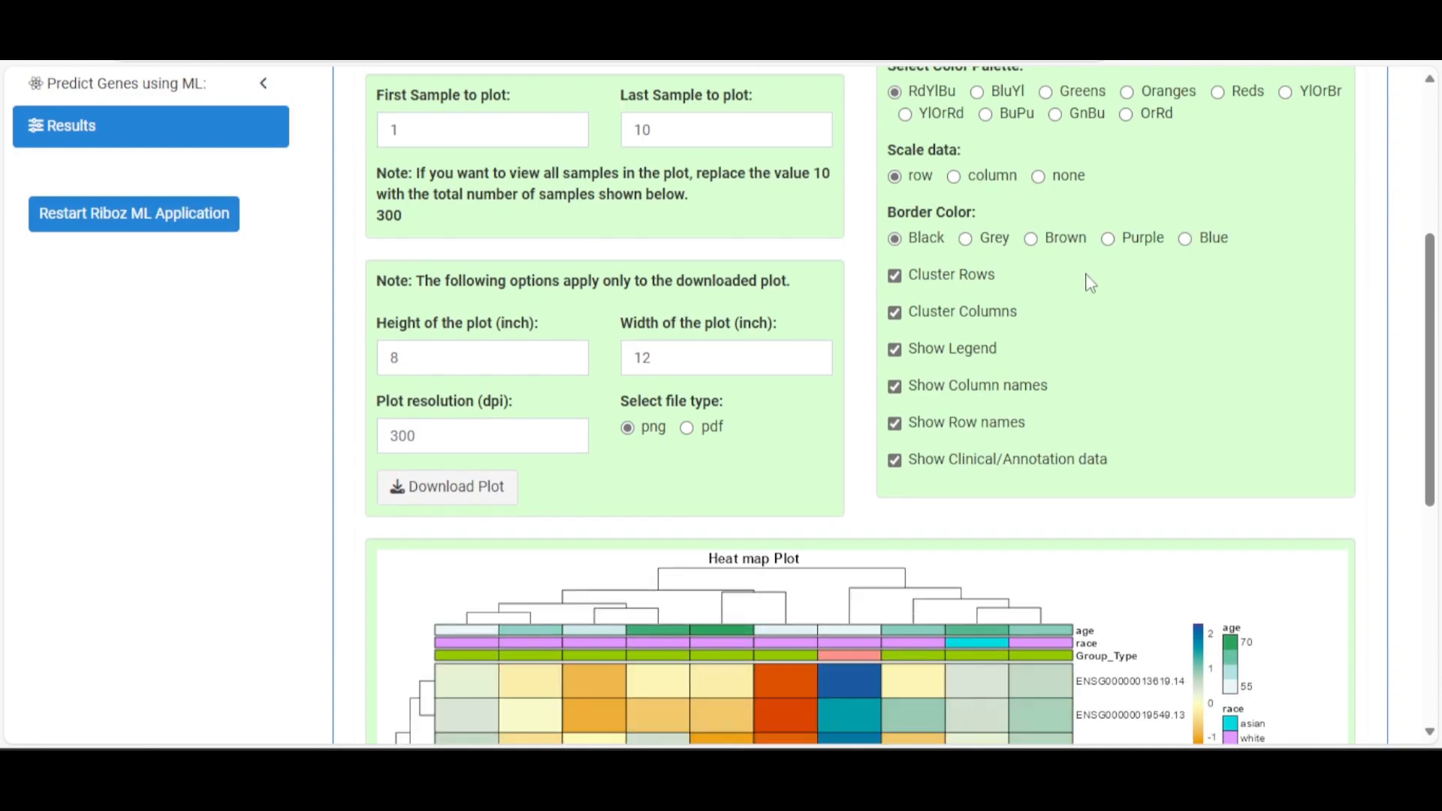
scroll(1091, 280, down, 2)
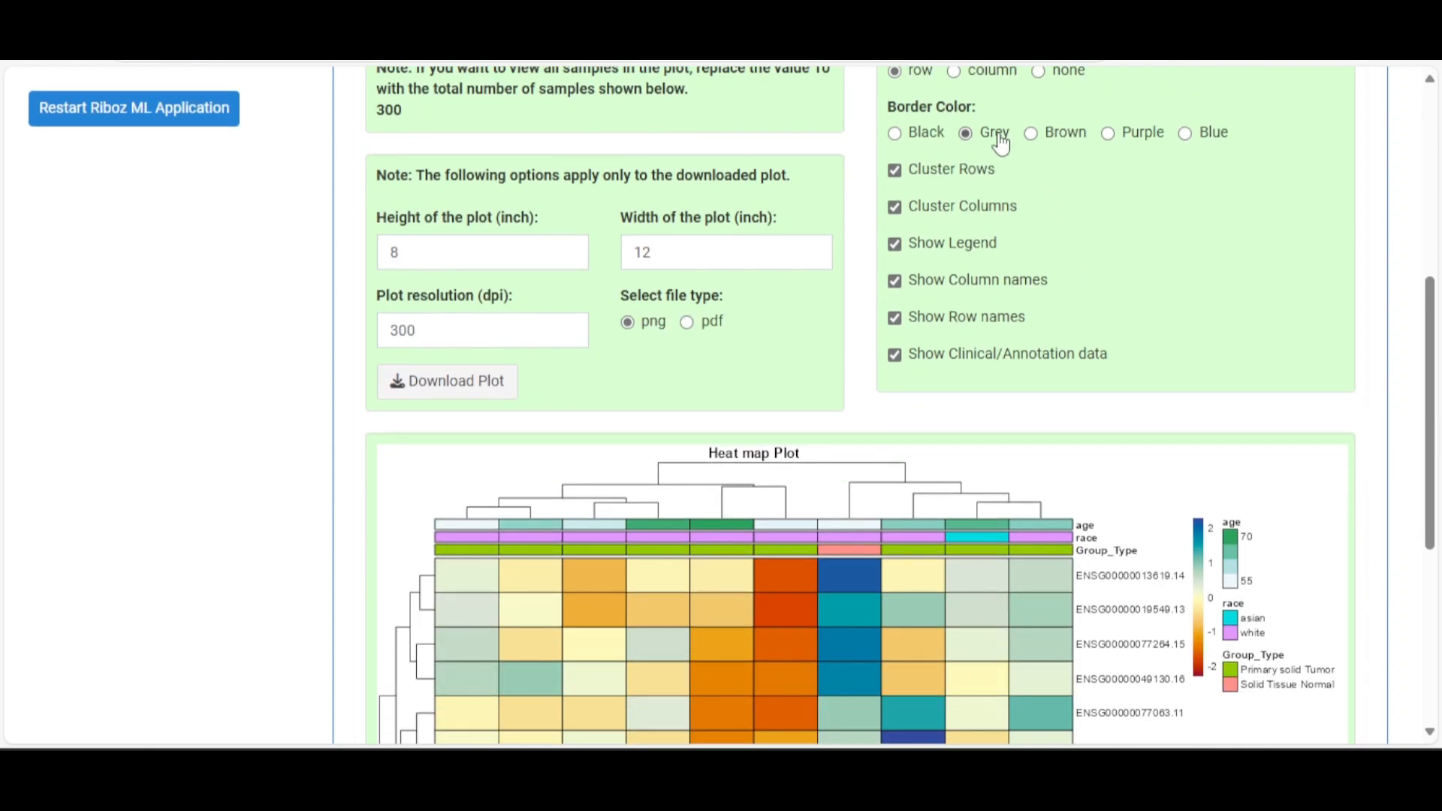
click(1066, 135)
click(1147, 139)
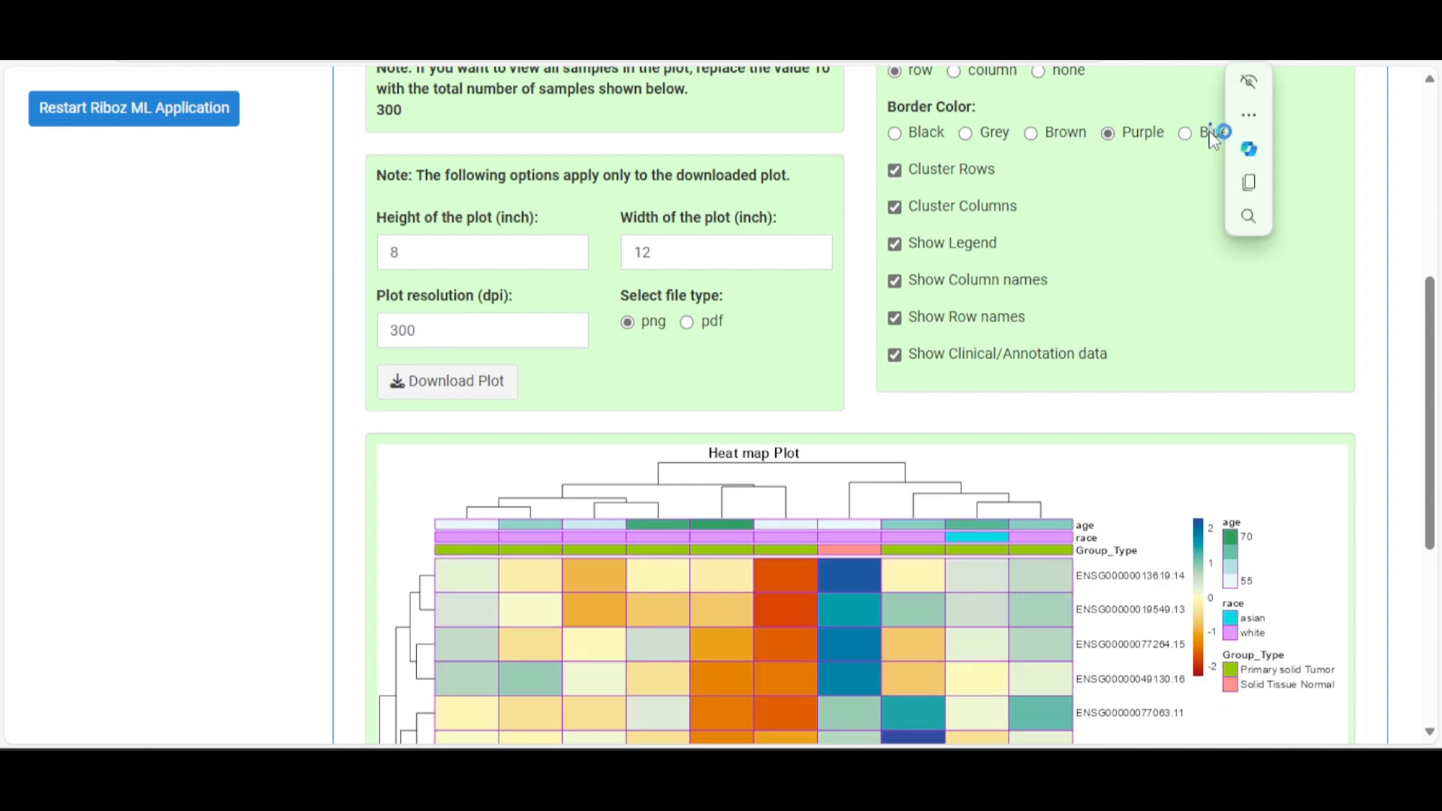
click(1189, 139)
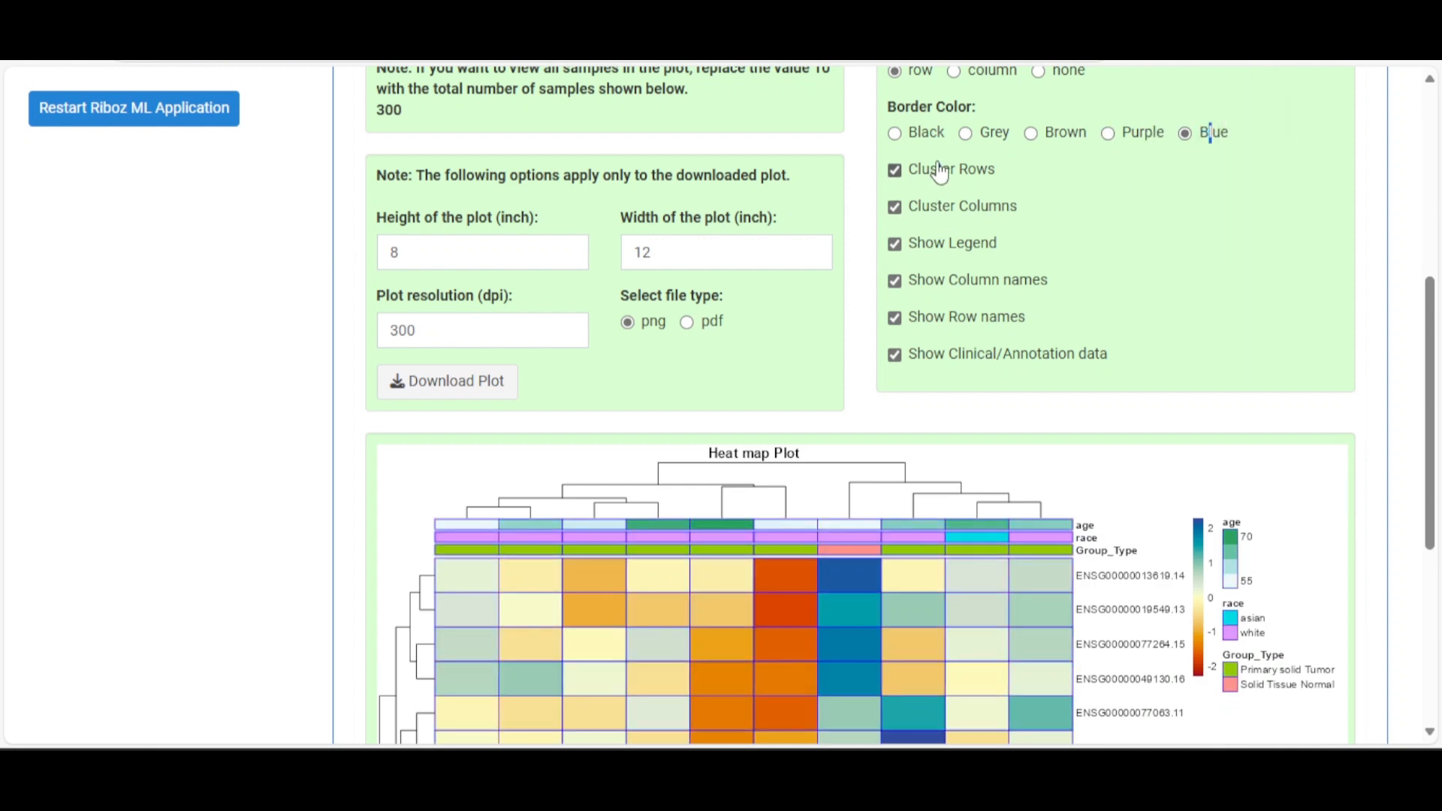
click(920, 136)
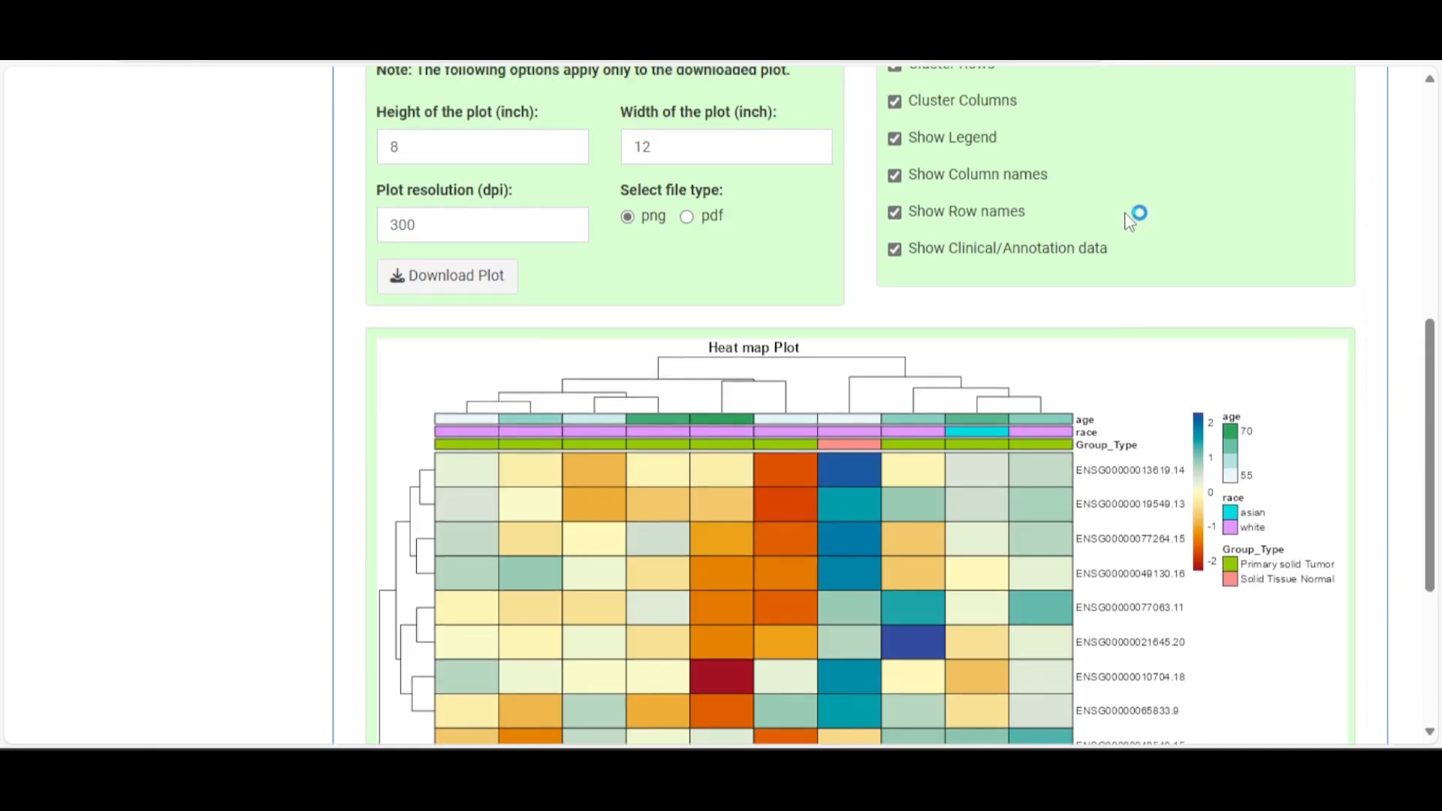
scroll(1130, 222, up, 1)
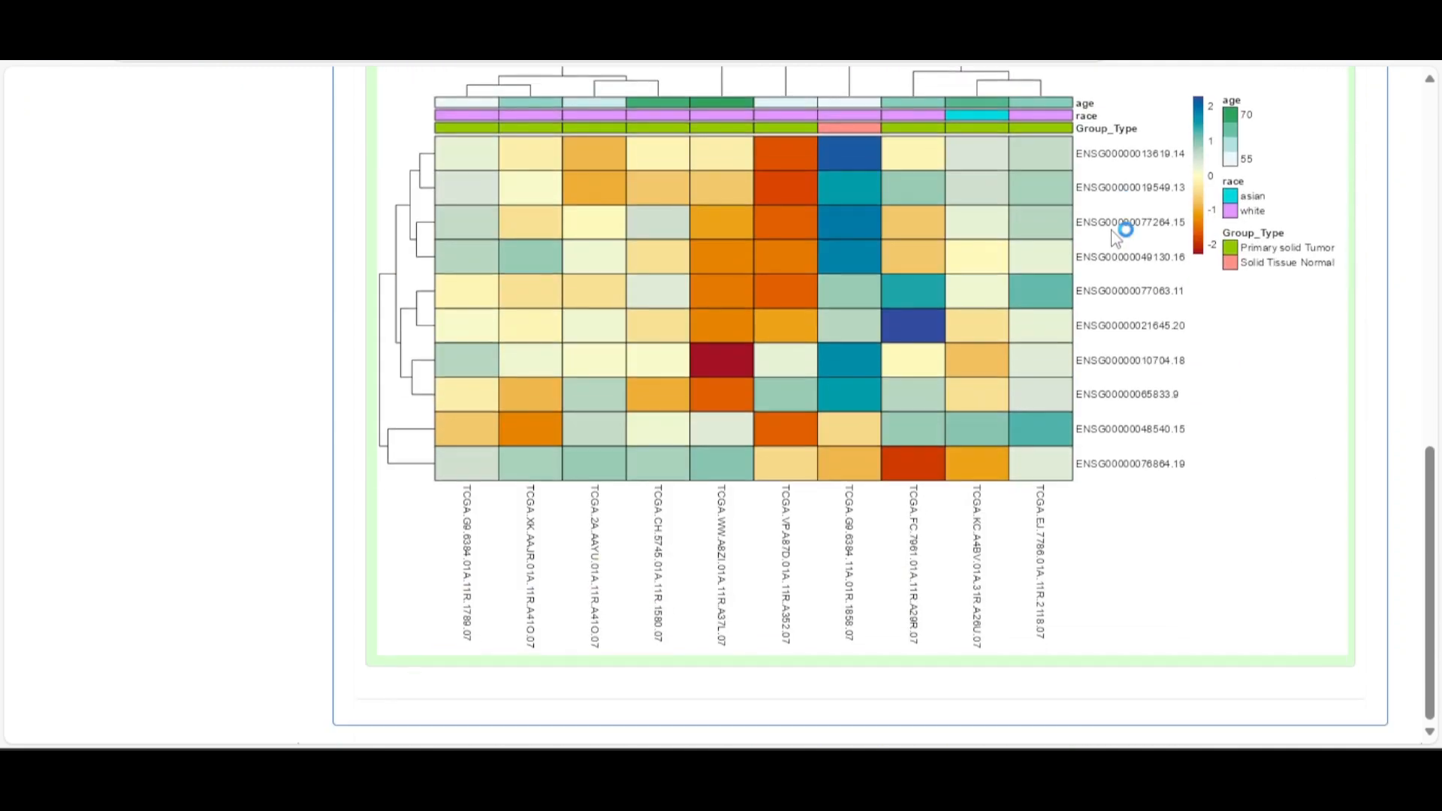
scroll(1110, 222, up, 1)
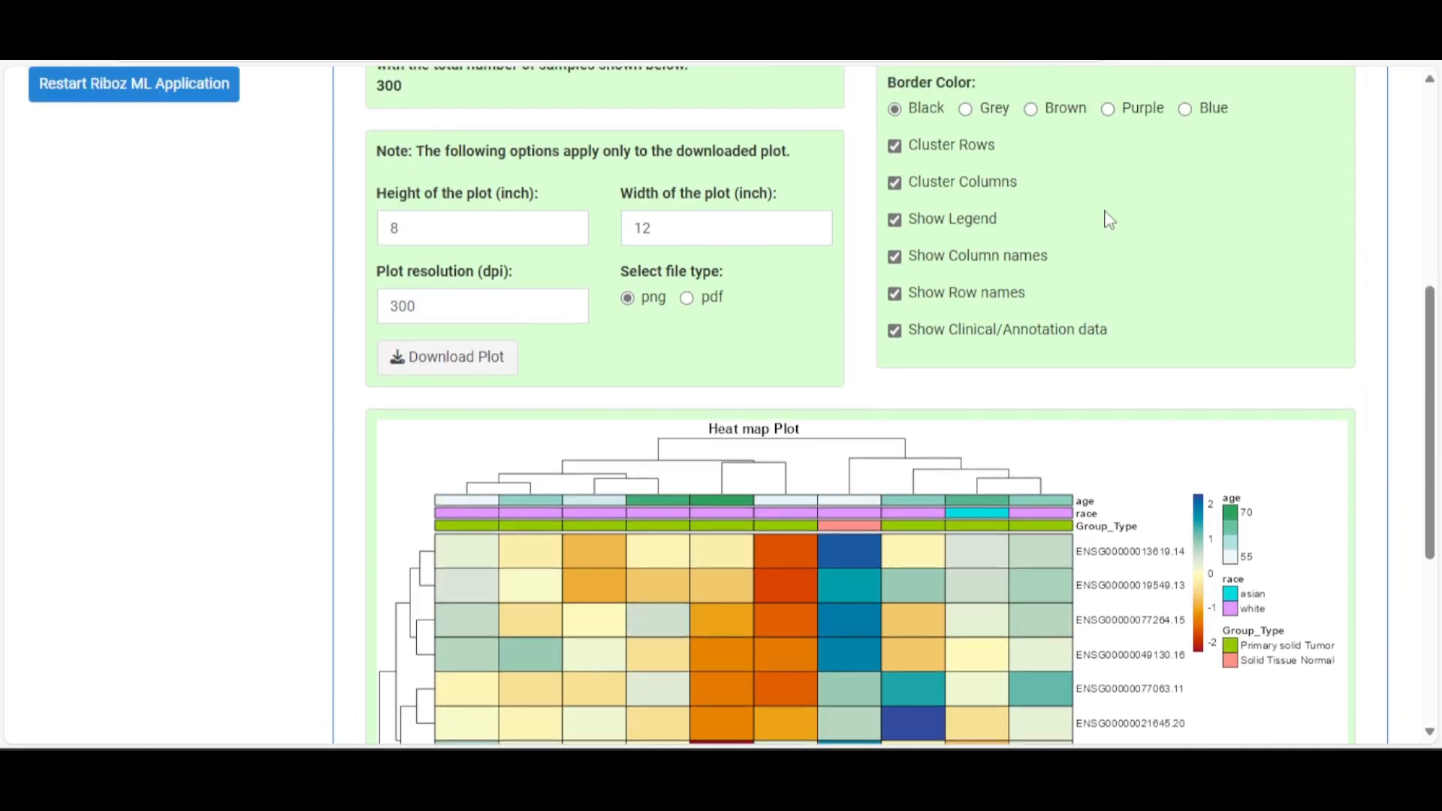
Turn off Cluster Rows, Cluster Columns, Show Legend, Show Column names and Show Row names
click(895, 170)
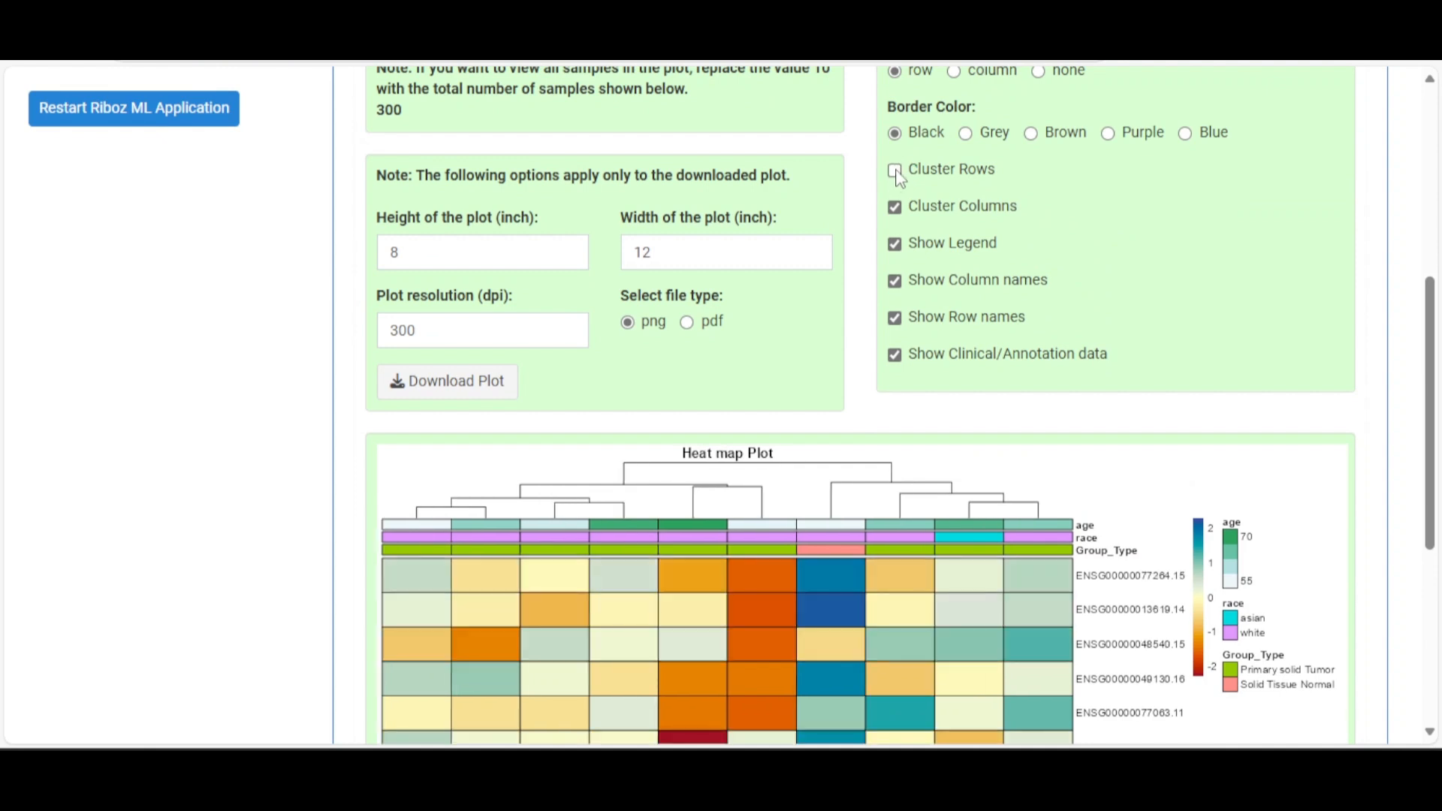
click(895, 208)
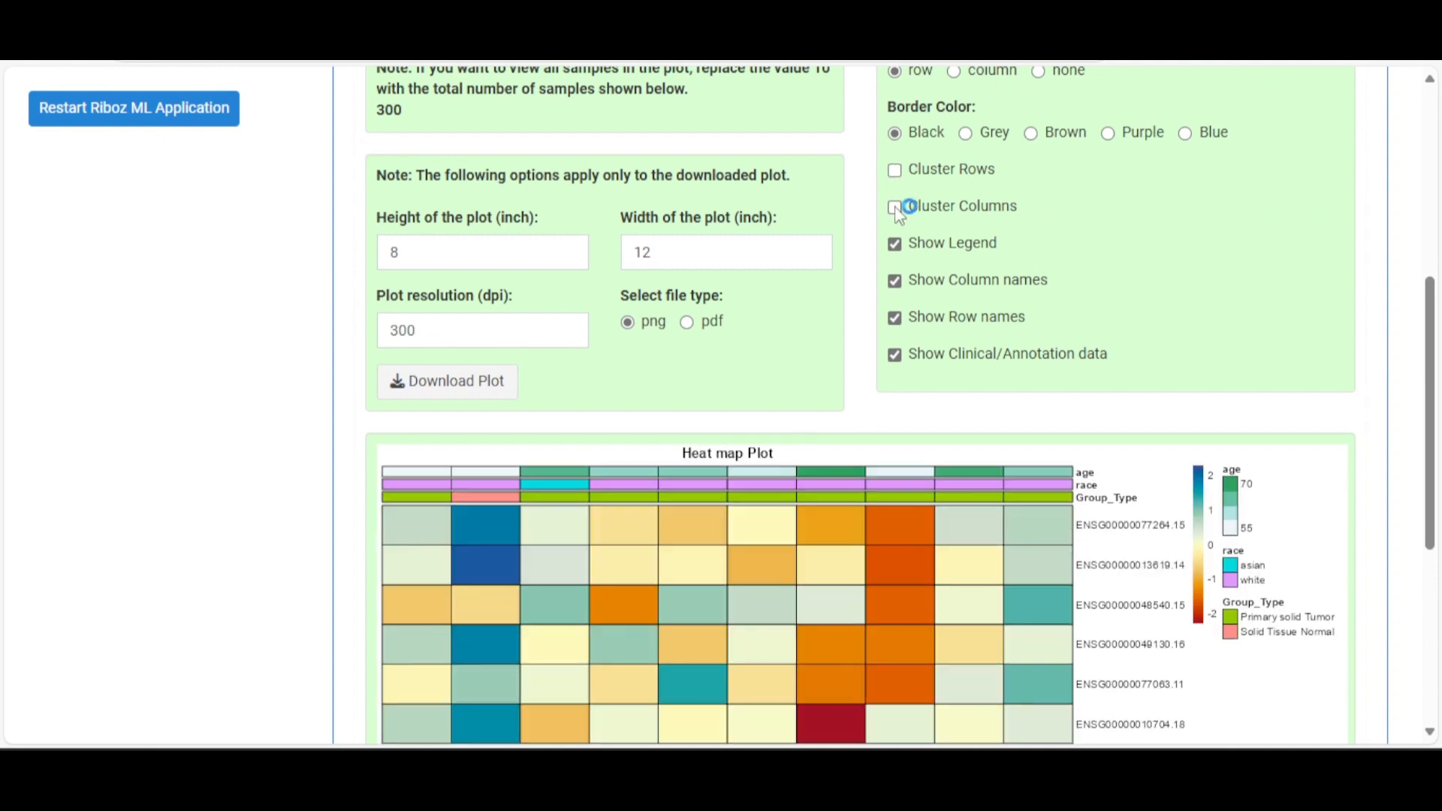
click(896, 247)
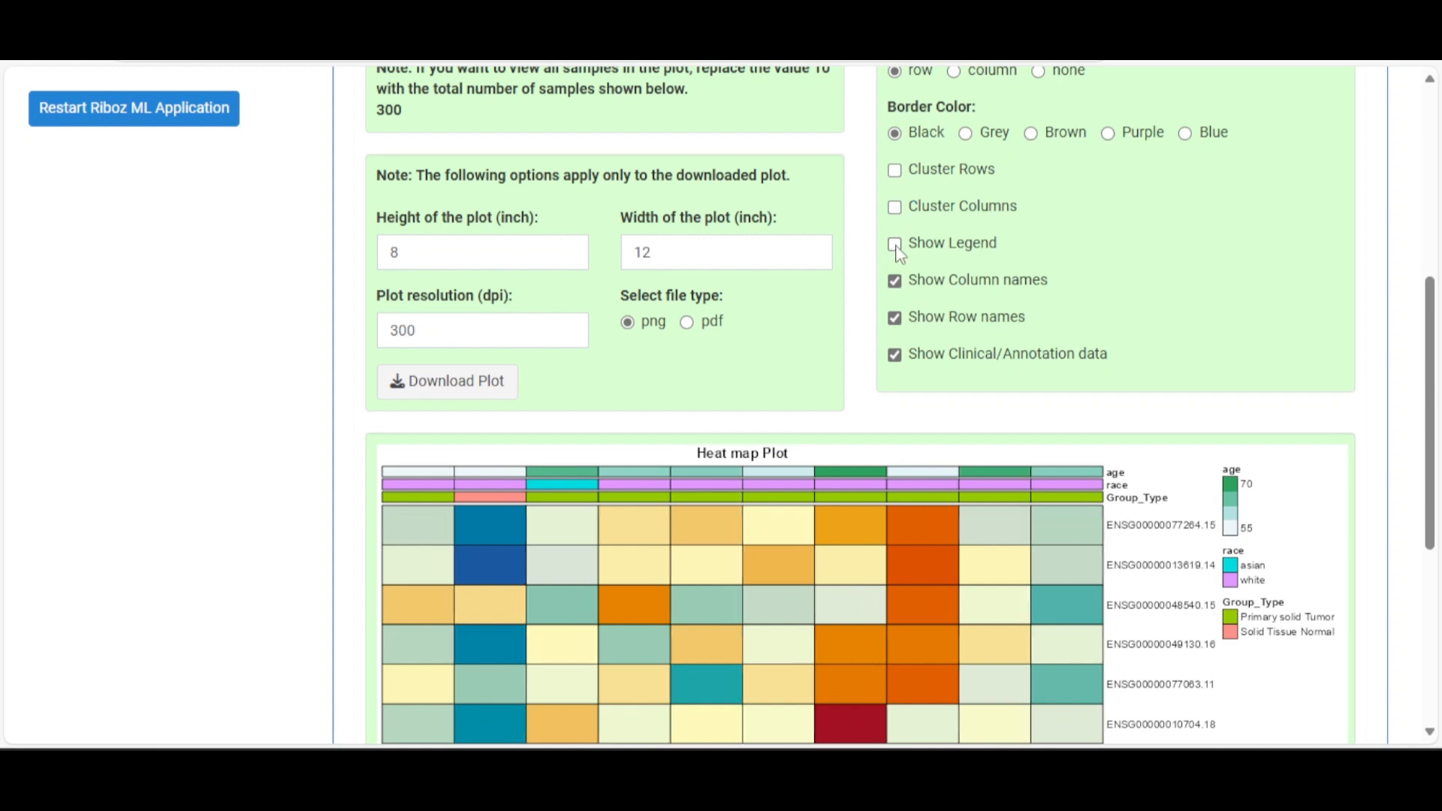
click(896, 283)
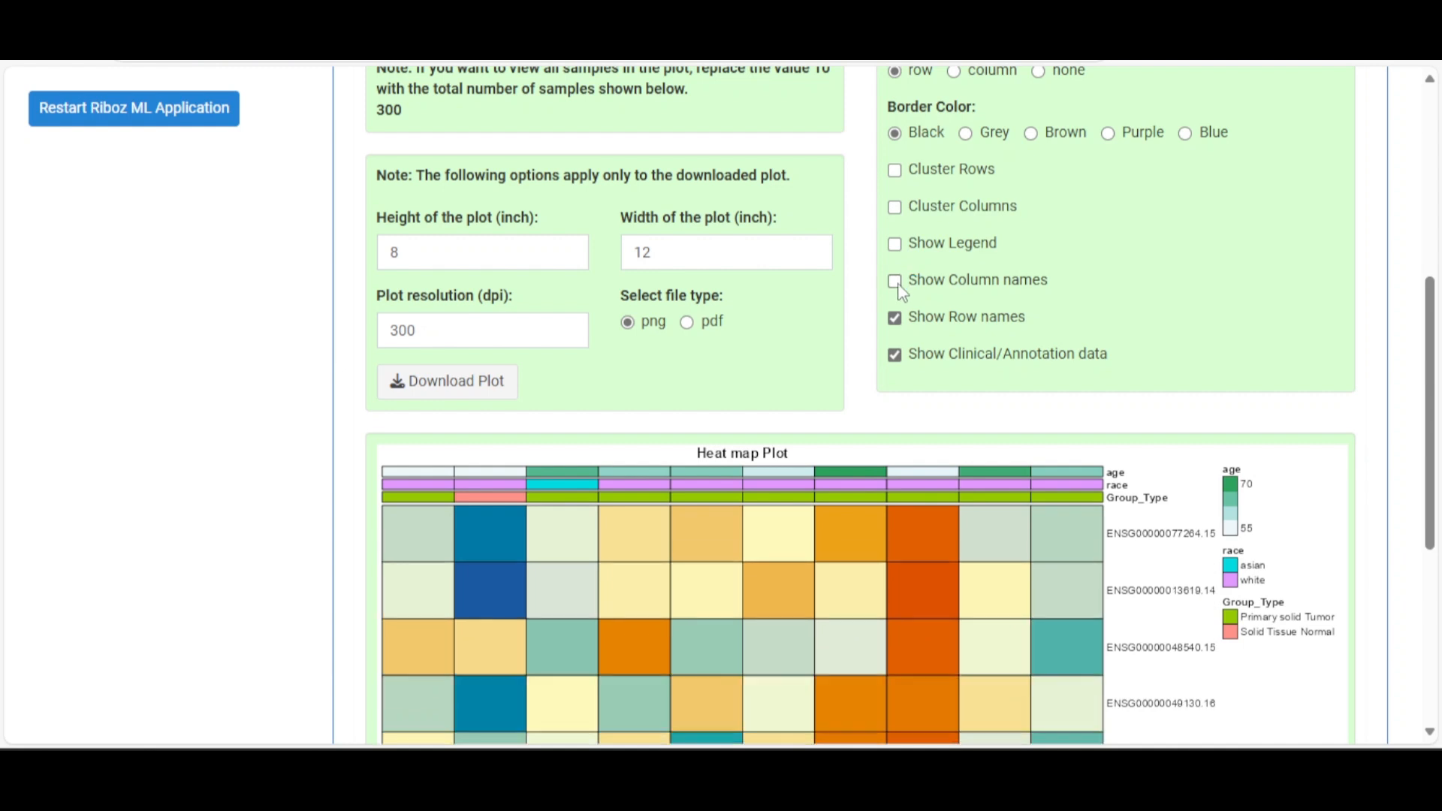
click(895, 318)
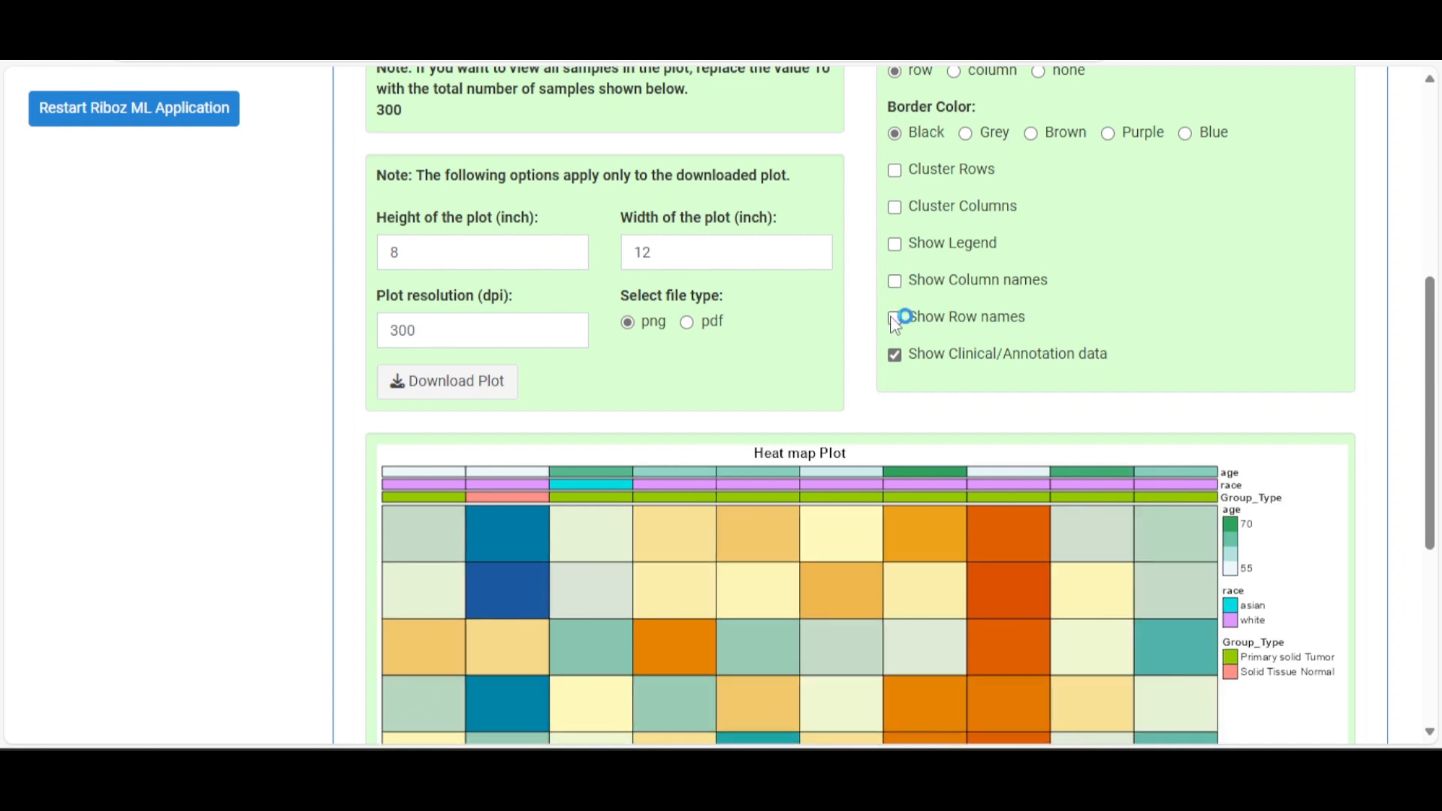
scroll(897, 319, down, 4)
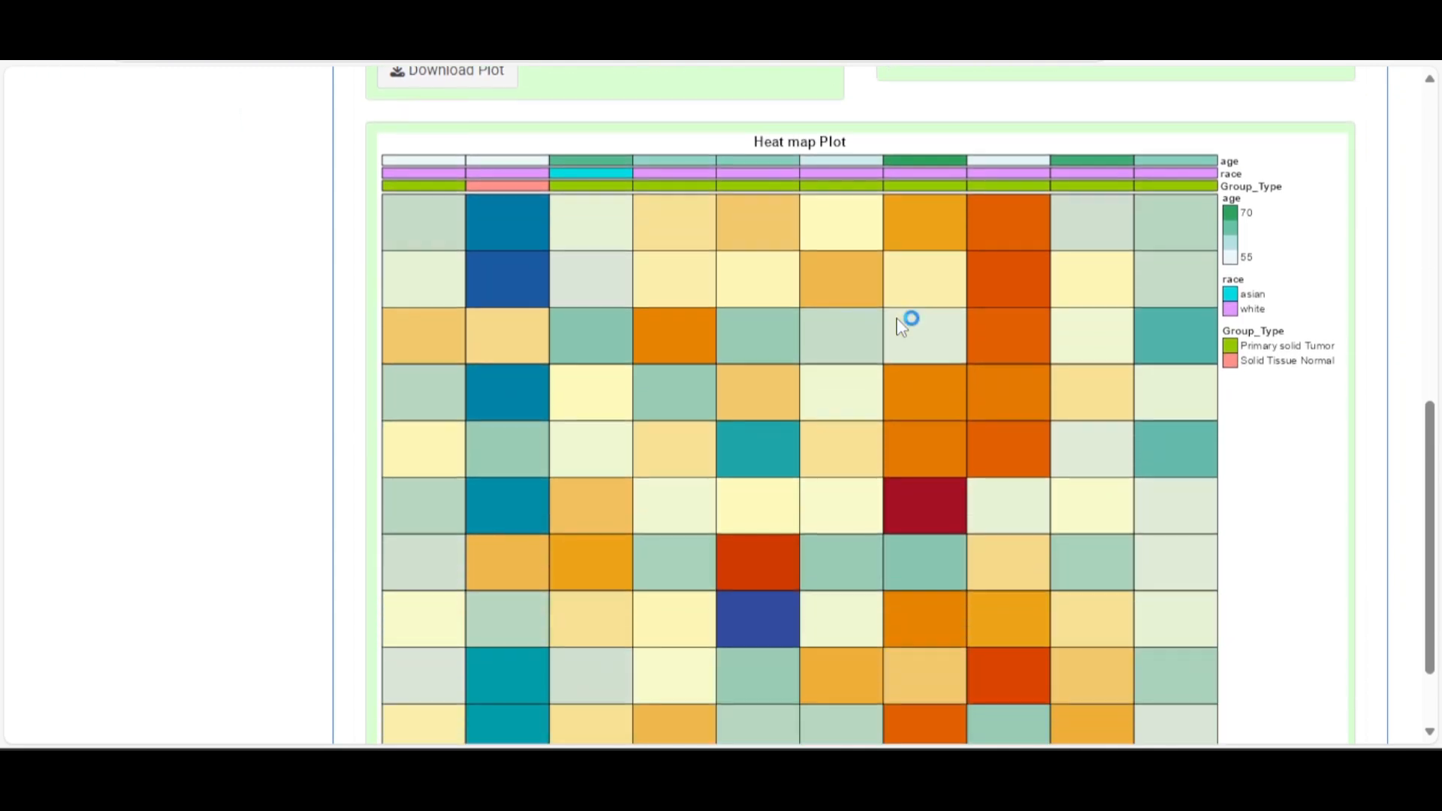
scroll(899, 320, up, 3)
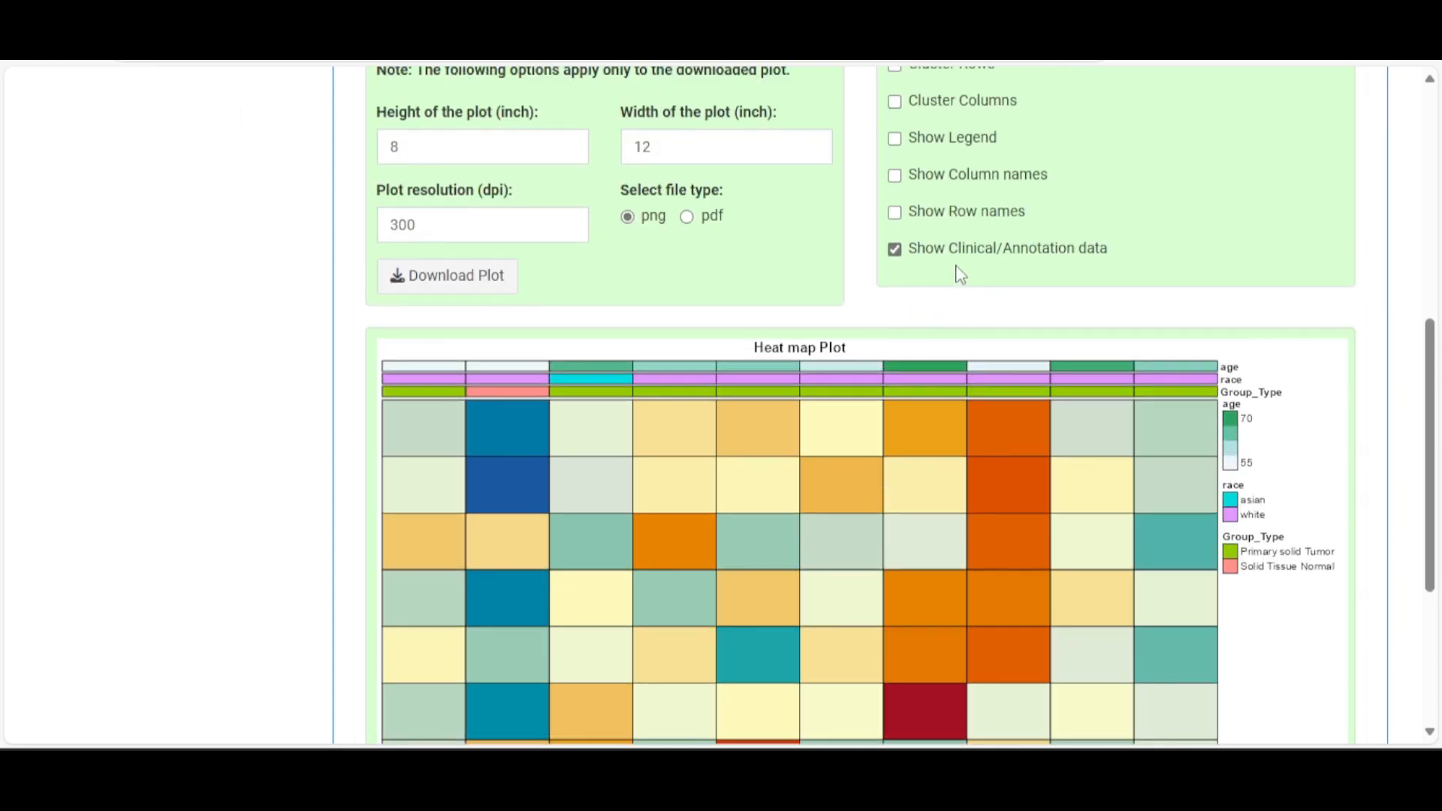
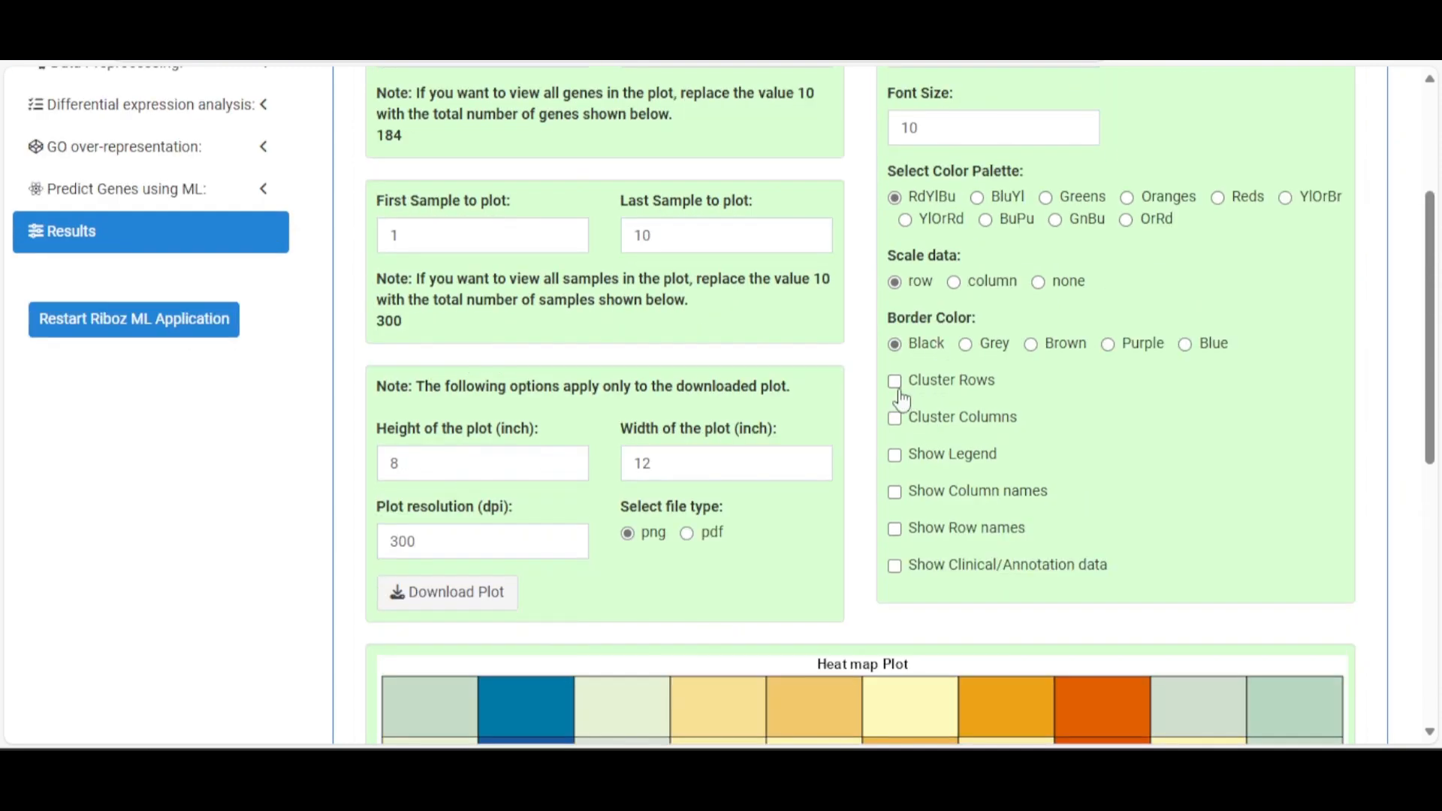
Turn on Cluster Rows, Cluster Columns, Show Legend, Show Column names, Show Row names and Show Clinical/Annotation data
click(896, 382)
click(895, 418)
click(901, 459)
click(898, 492)
click(900, 529)
click(899, 566)
scroll(984, 498, down, 7)
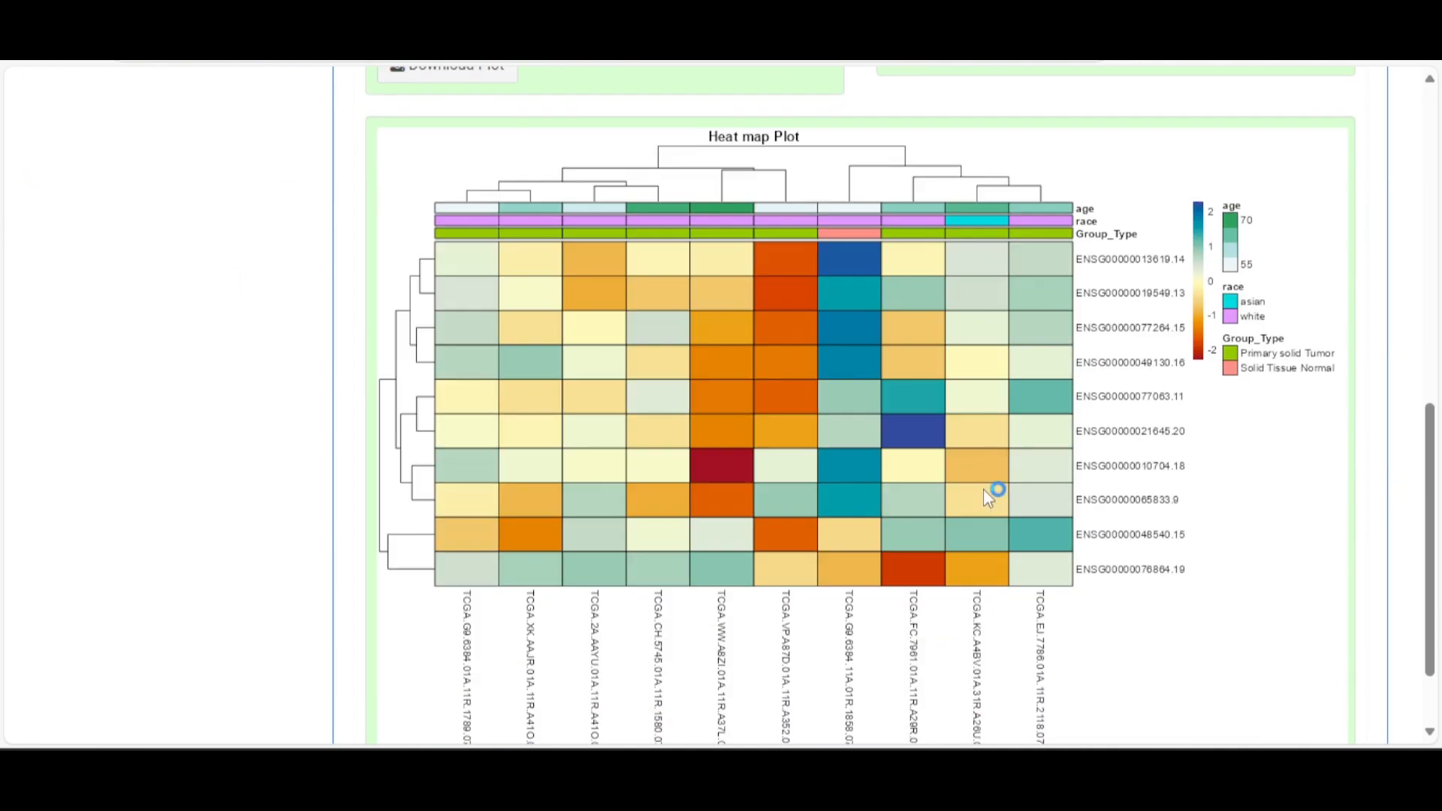
scroll(983, 489, down, 2)
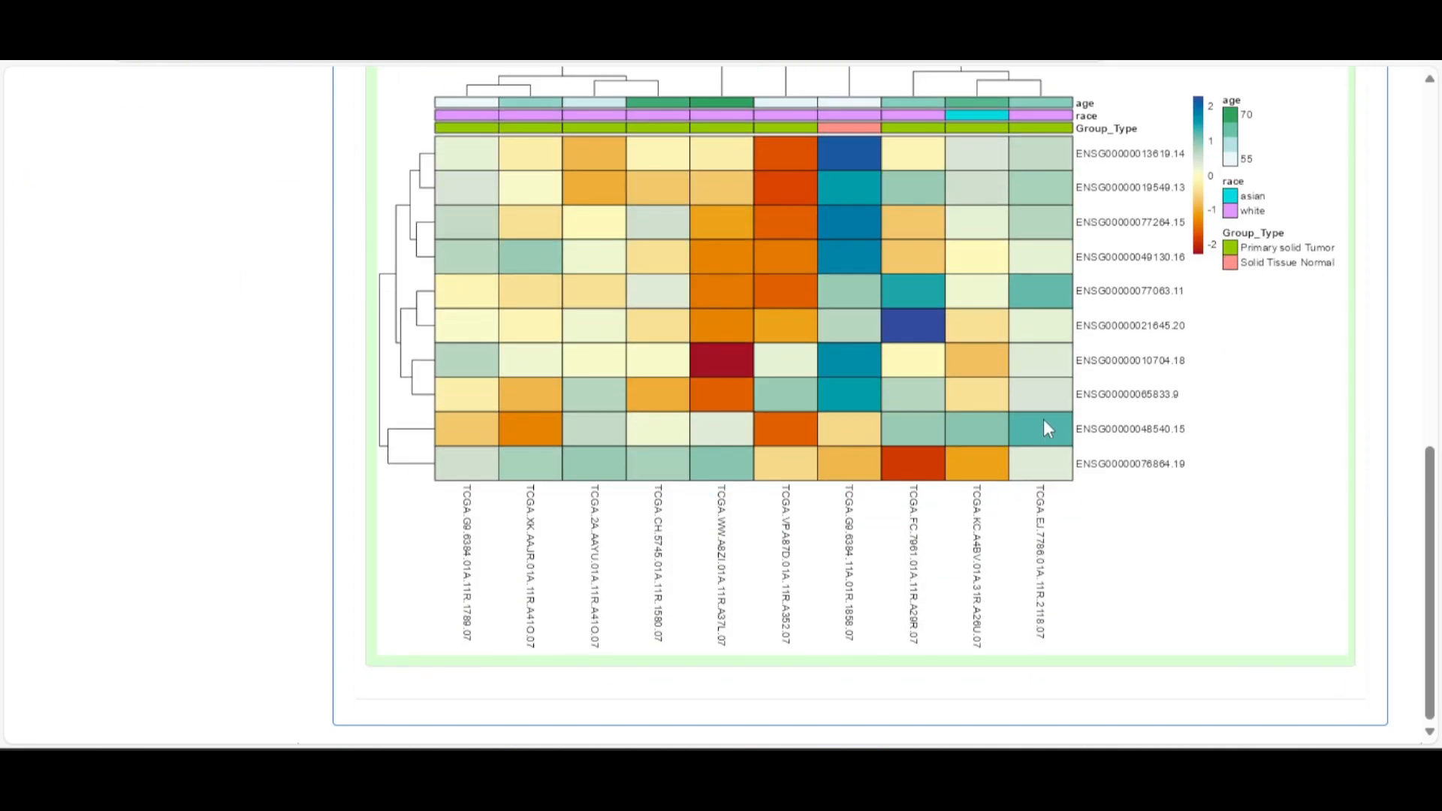
scroll(1043, 419, up, 8)
scroll(1072, 460, up, 6)
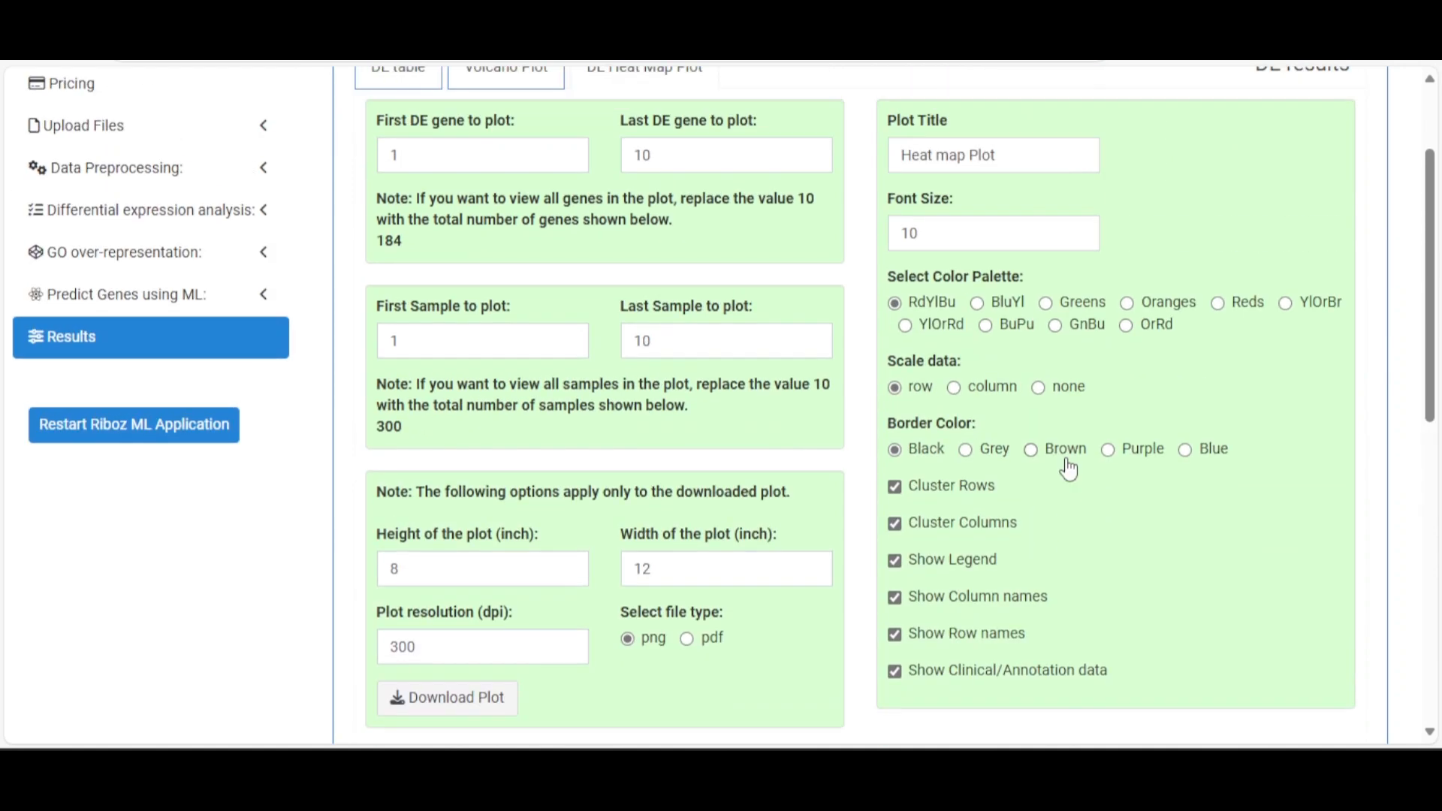
scroll(1068, 469, down, 4)
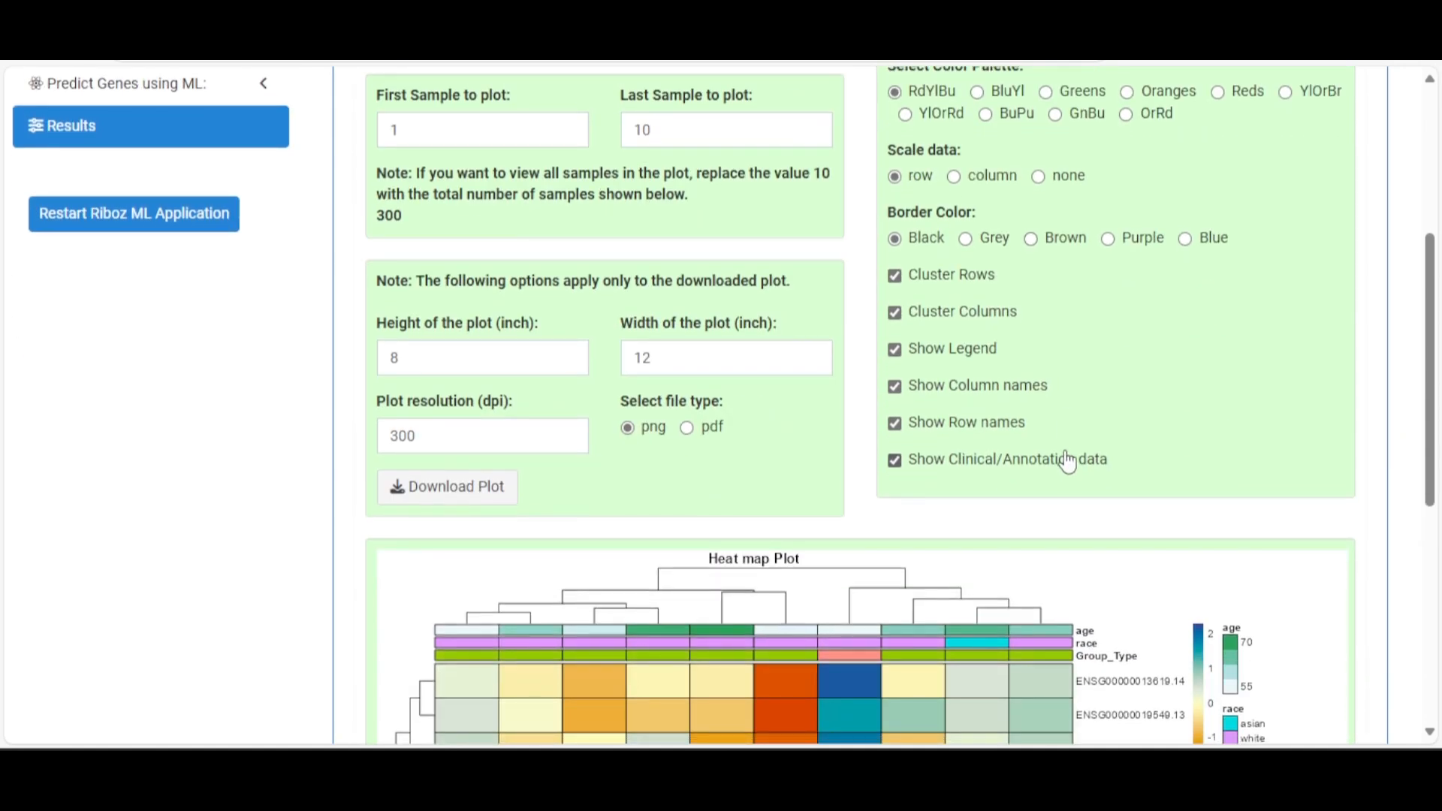
scroll(1068, 461, up, 7)
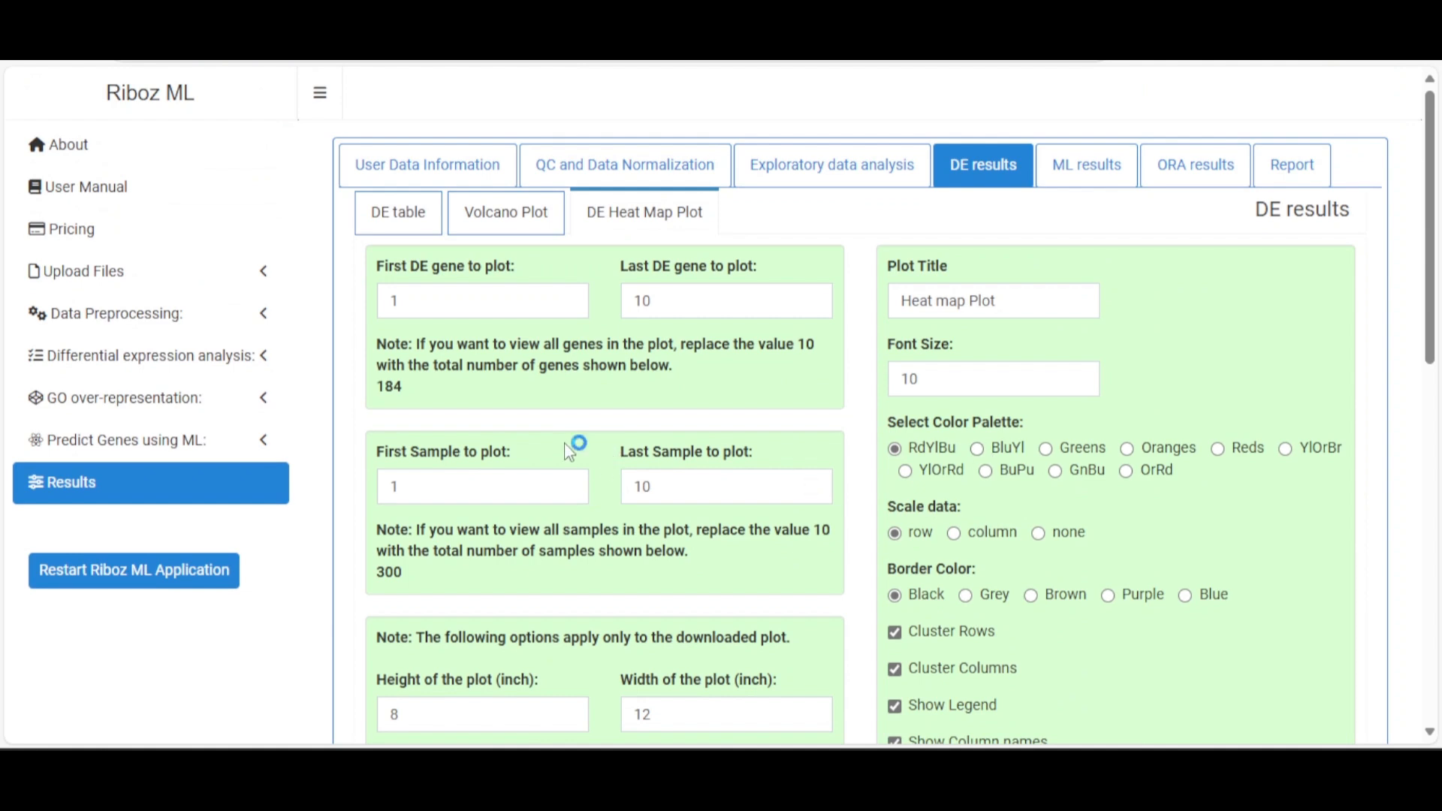
Set Last DE gene to 184 and Last Sample to 300 on the heat map
double_click(642, 300)
text(1)
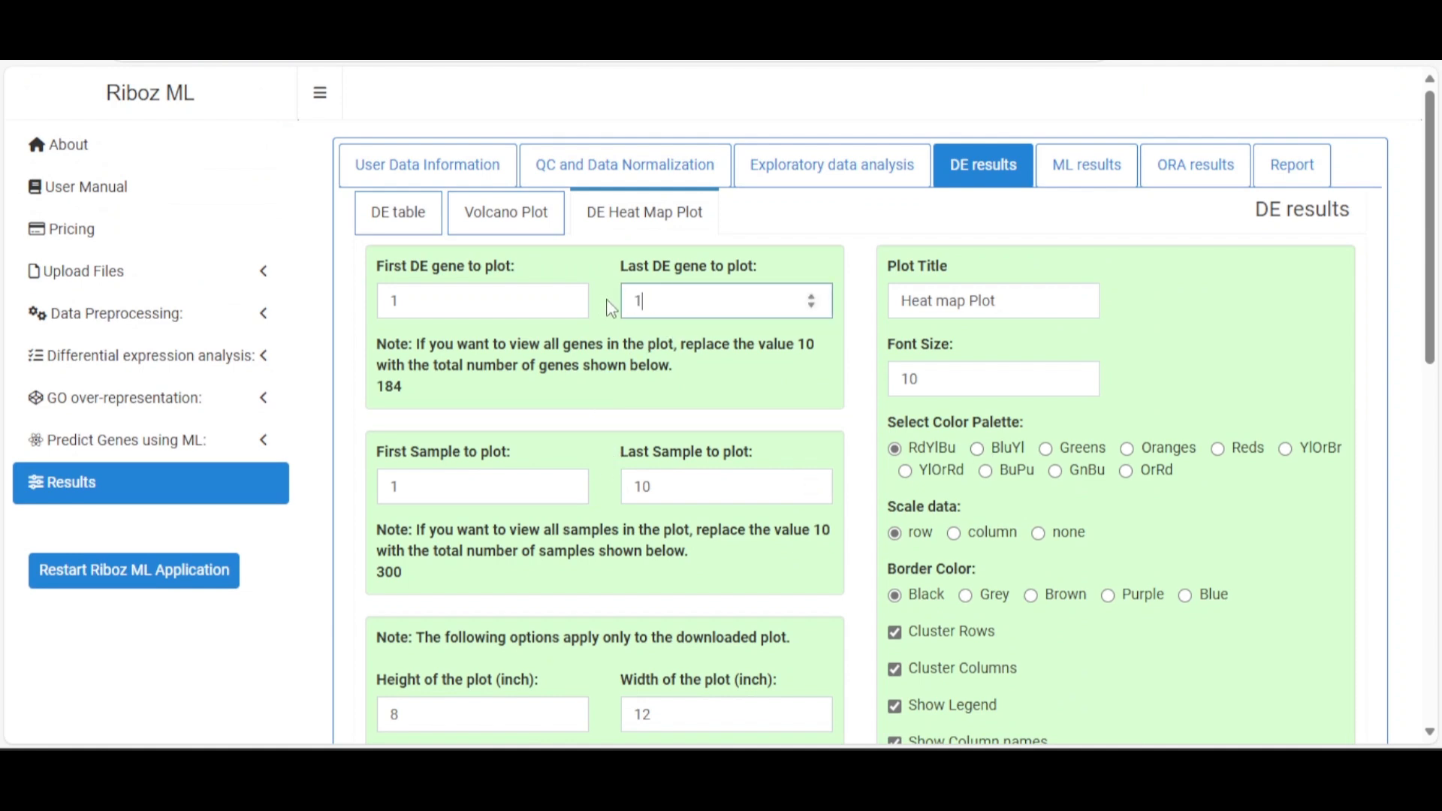
click(724, 366)
scroll(702, 379, down, 4)
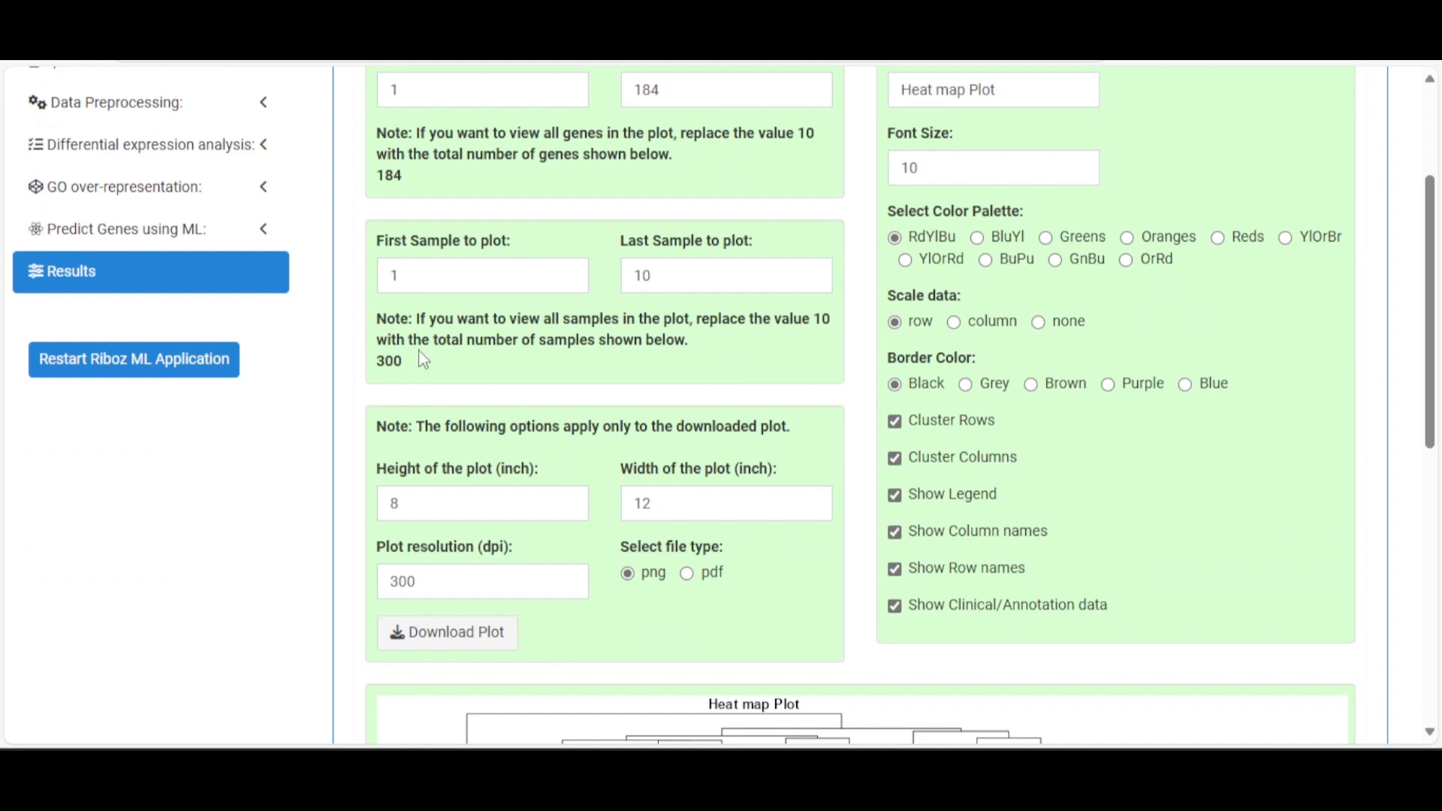
double_click(623, 280)
text(300)
click(681, 334)
scroll(681, 334, down, 10)
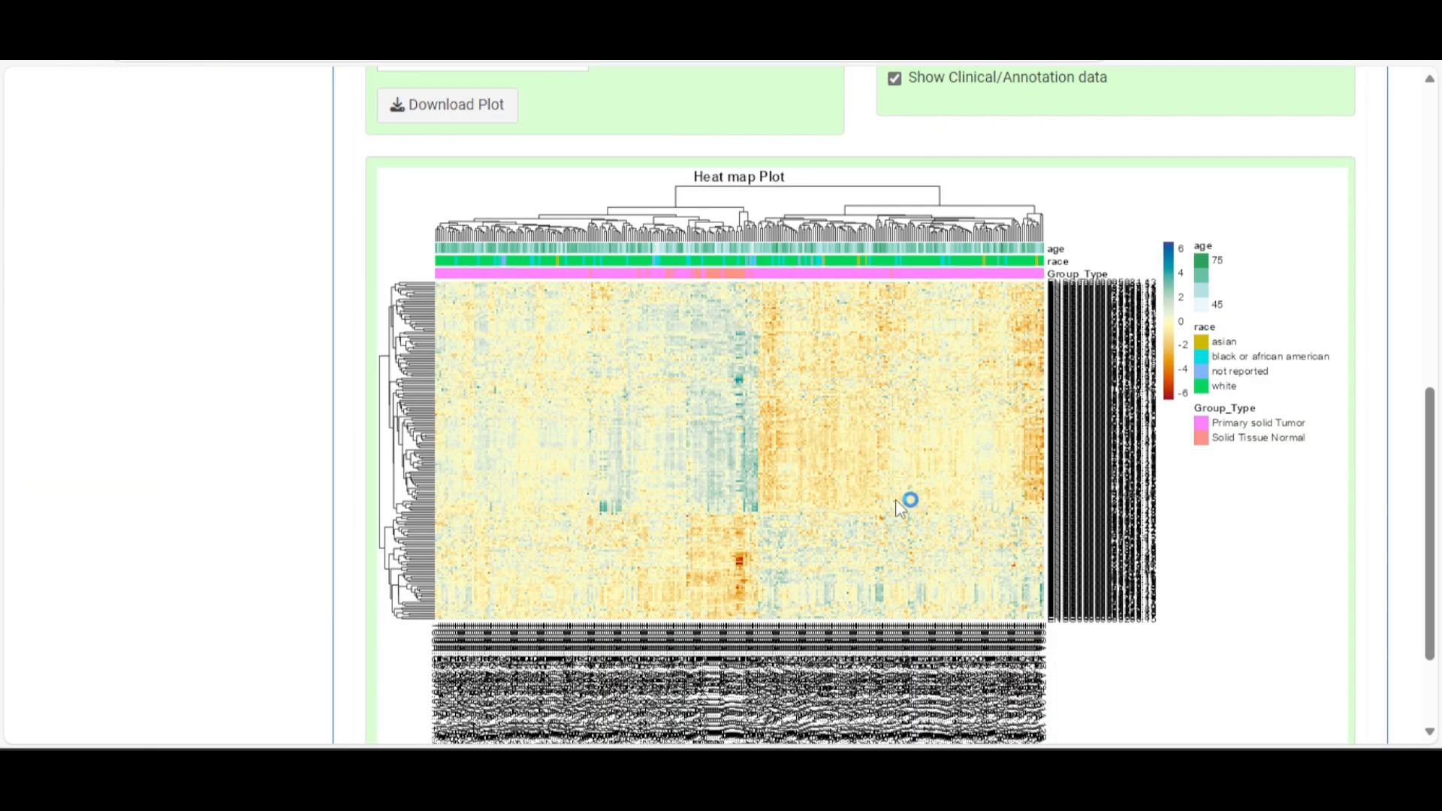
scroll(927, 445, up, 4)
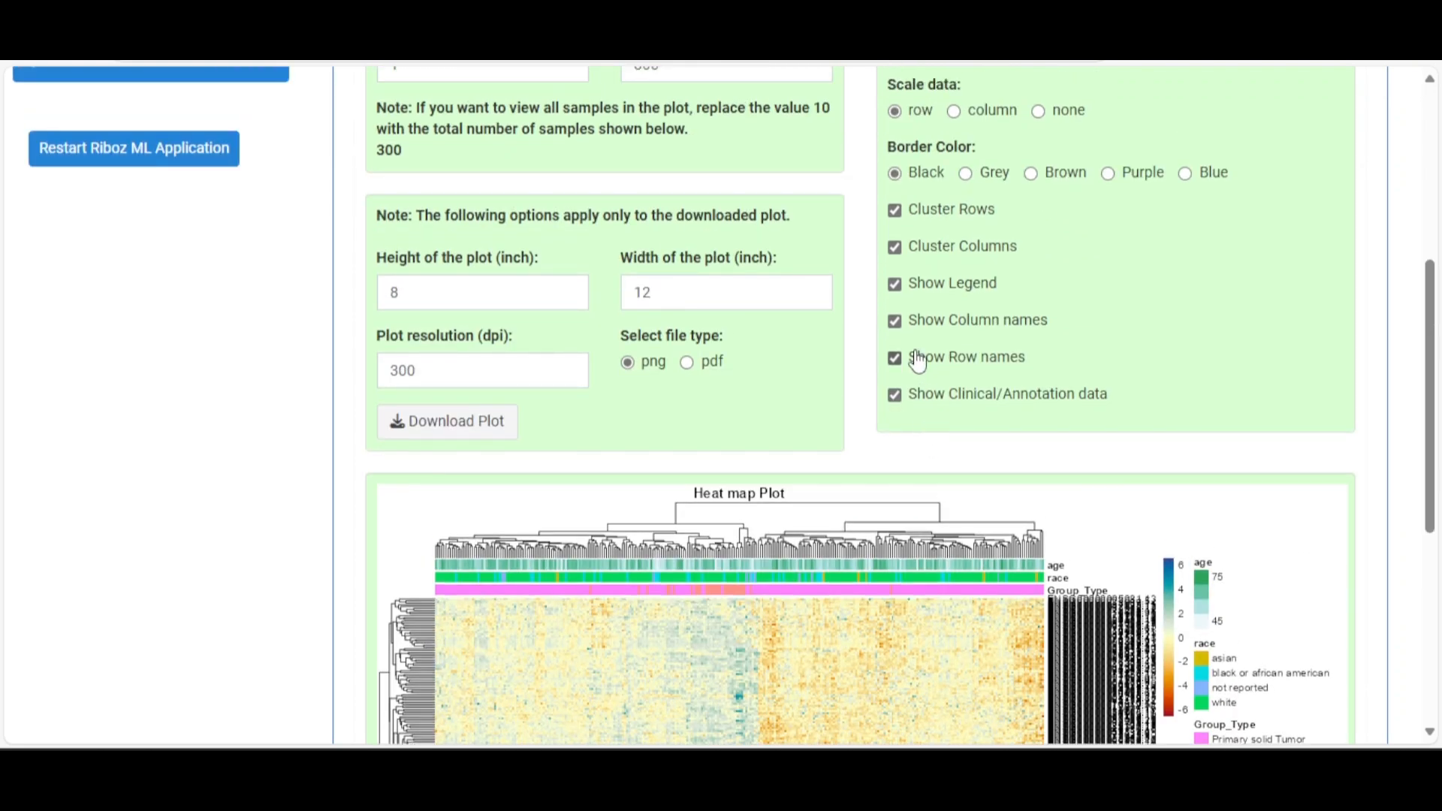
Hide sample and gene names, stop row clustering, and remove the clinical annotation bars
click(895, 322)
click(894, 358)
click(897, 212)
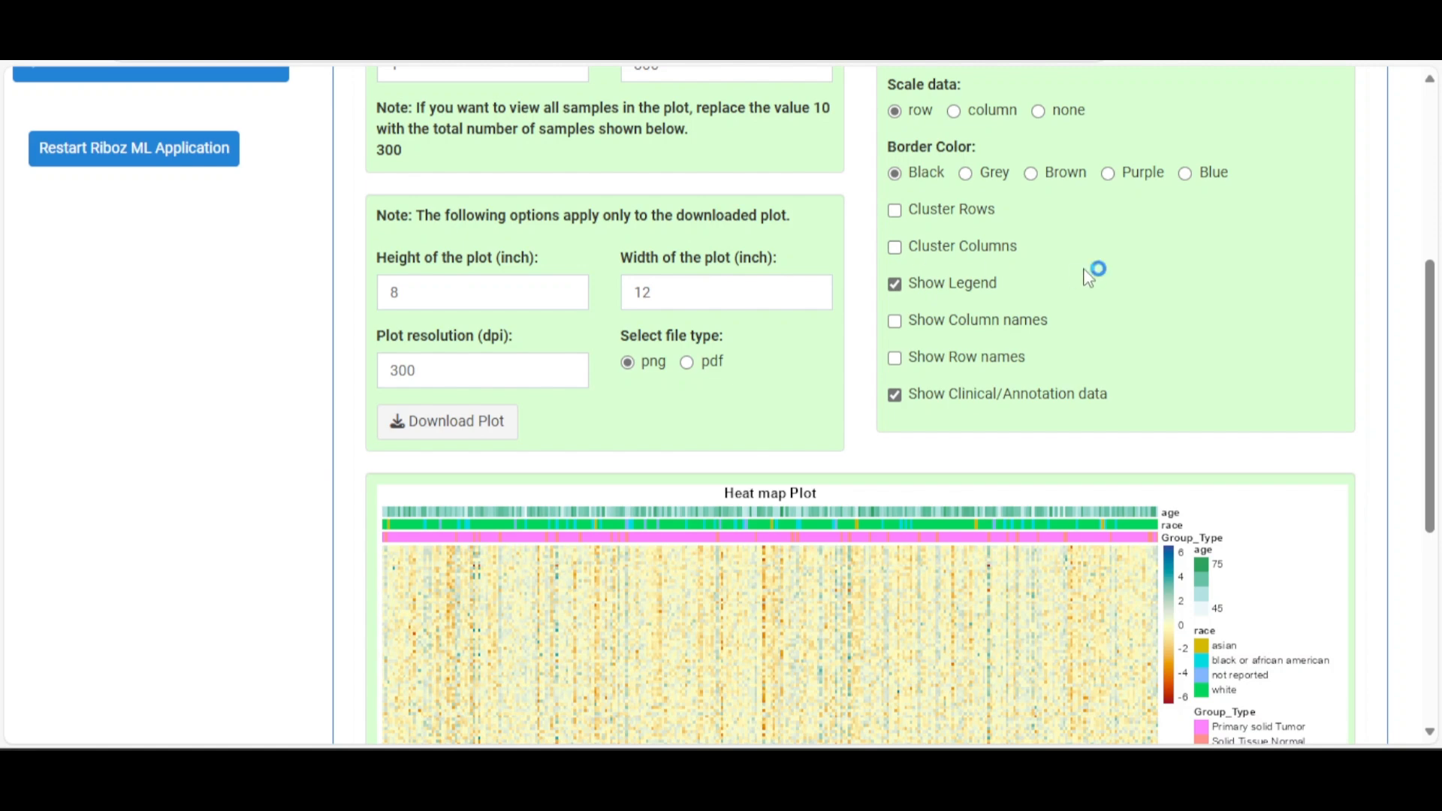
scroll(1086, 276, down, 5)
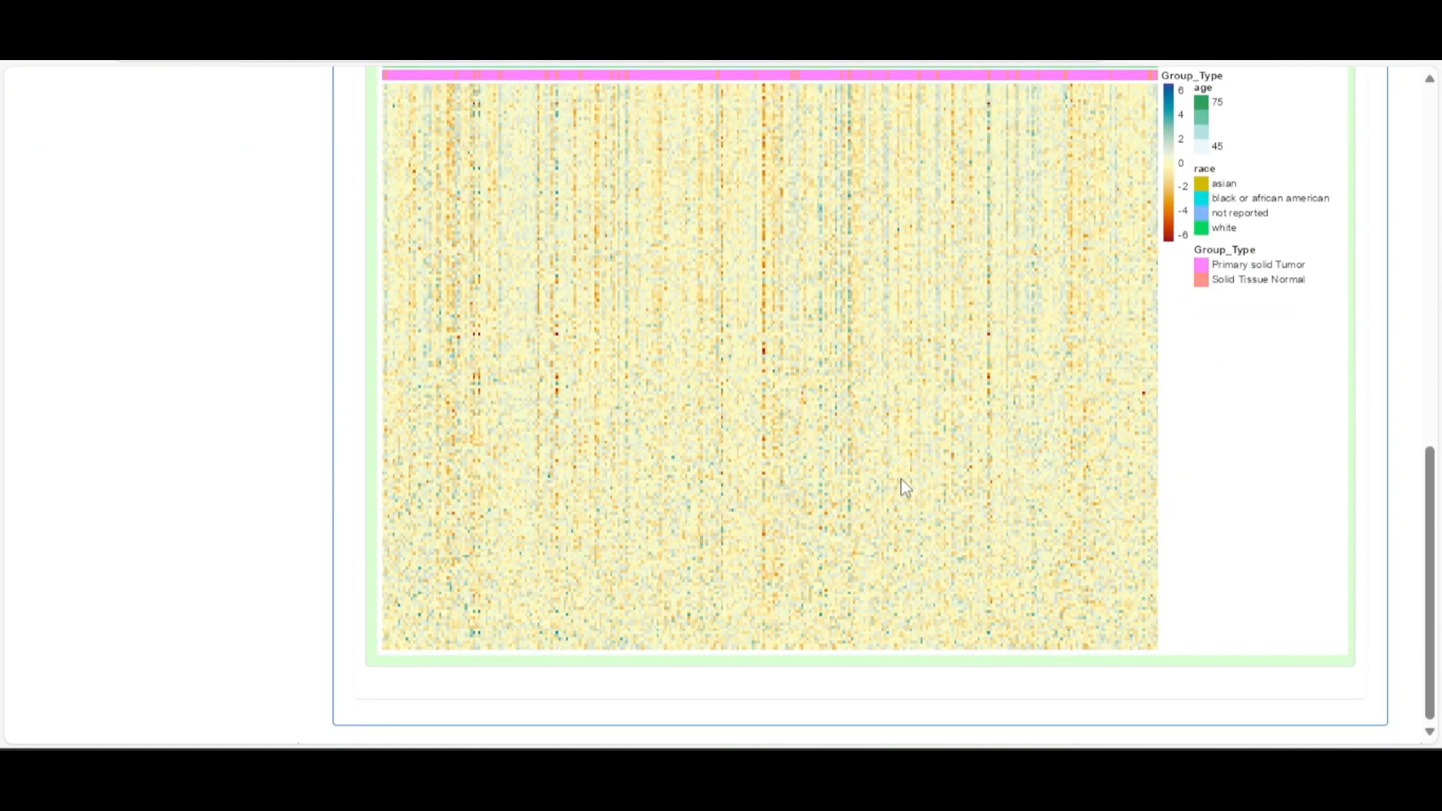
scroll(969, 450, up, 4)
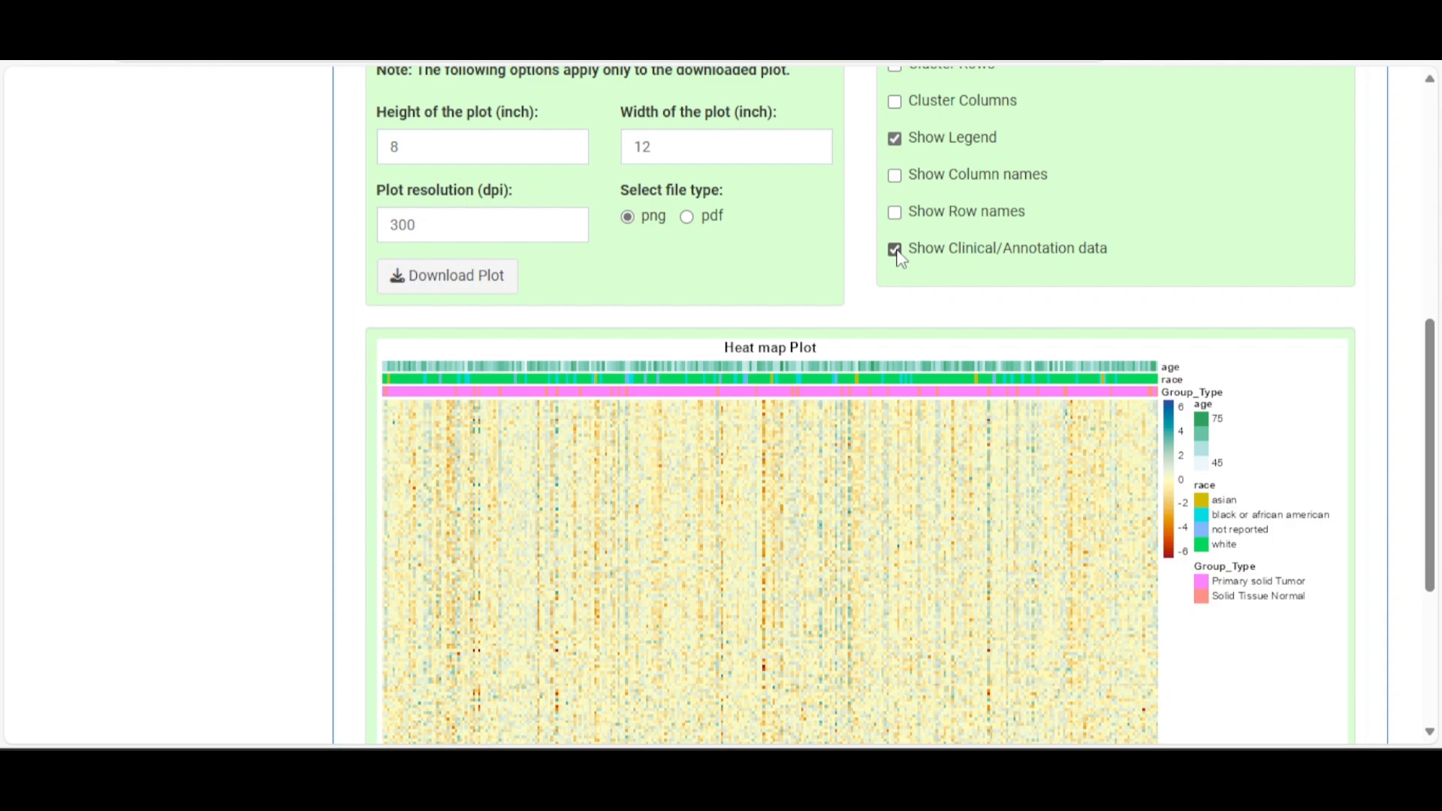
click(894, 138)
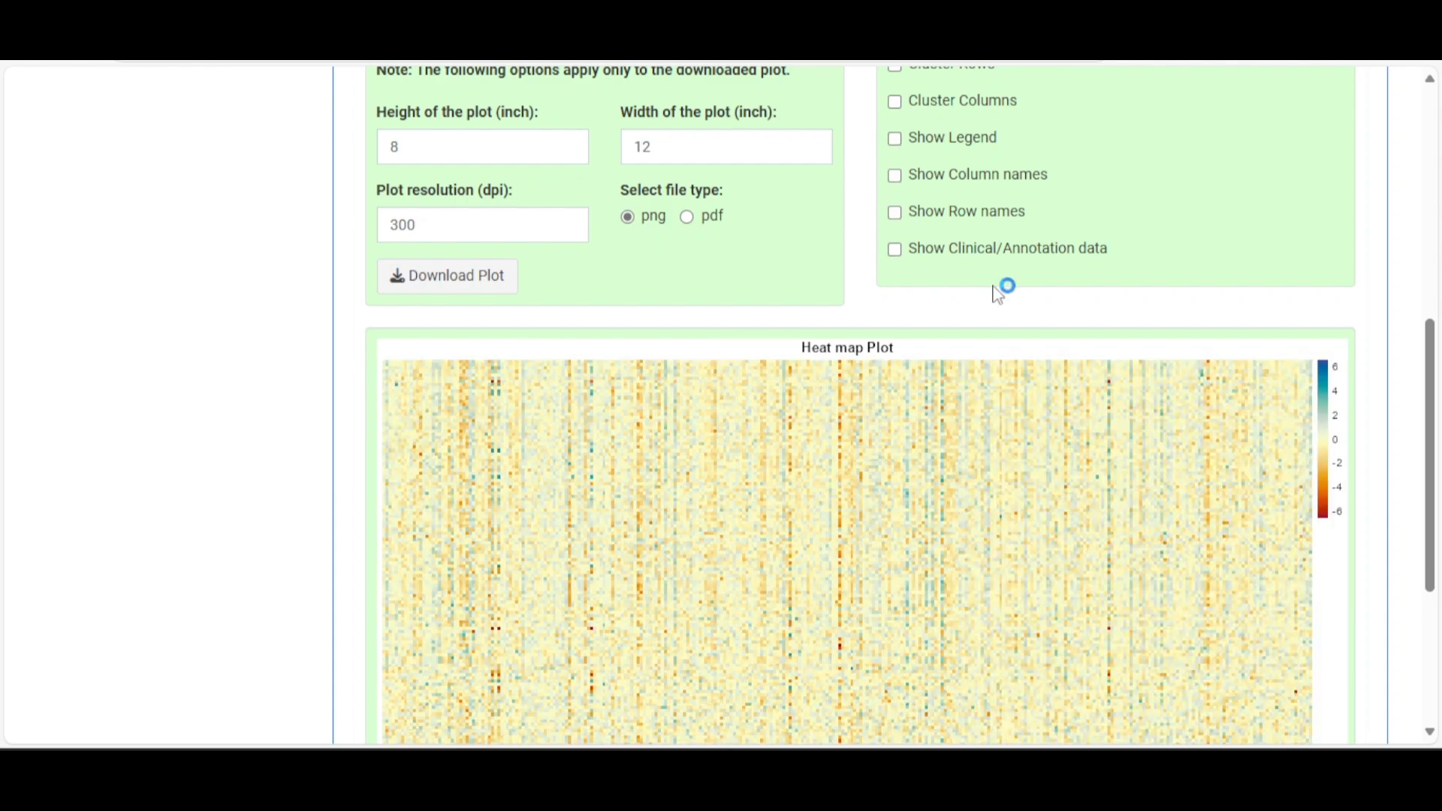
scroll(1119, 385, down, 5)
scroll(1118, 385, up, 8)
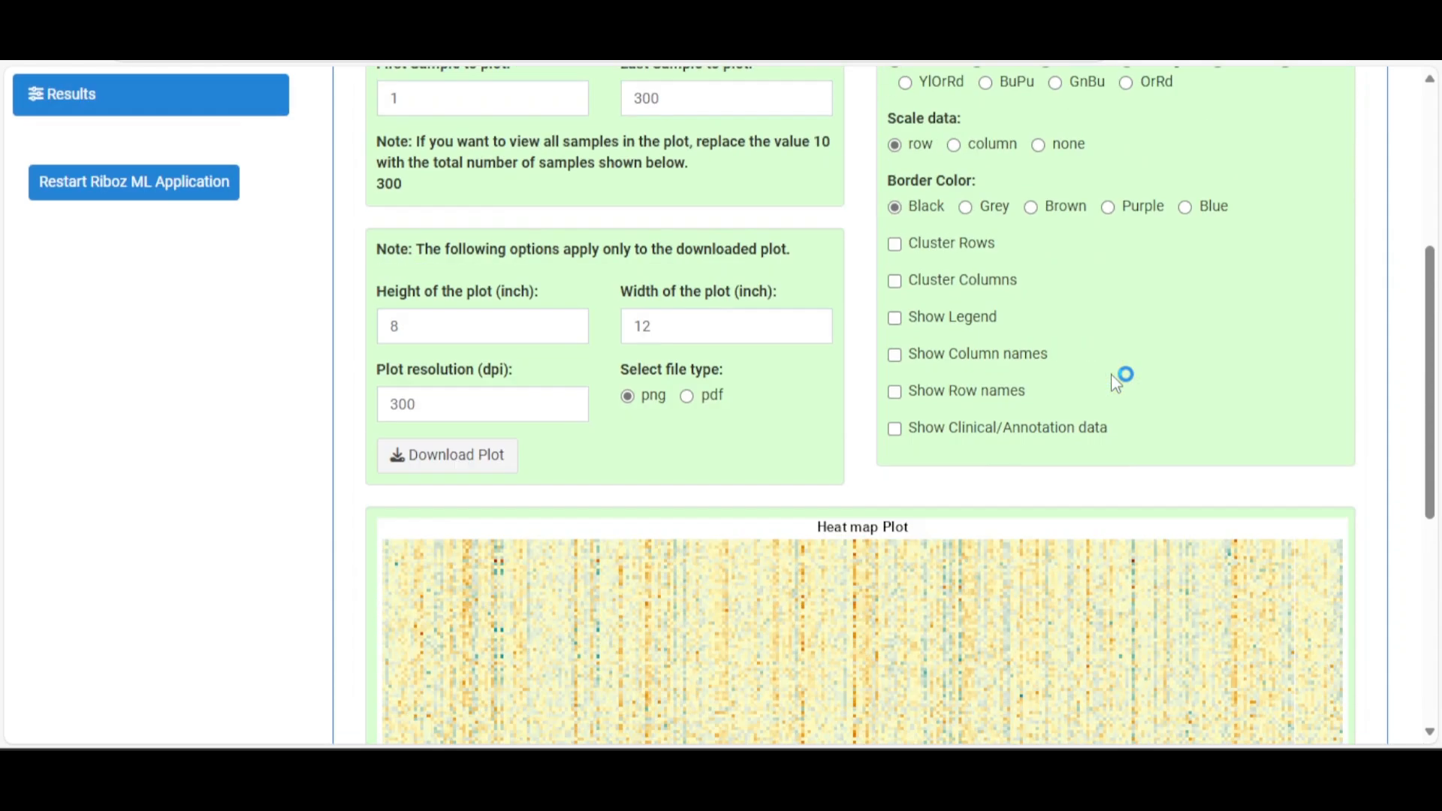
Set Last Sample to 100 and Last DE gene to 50
double_click(644, 236)
key(BackSpace)
text(100)
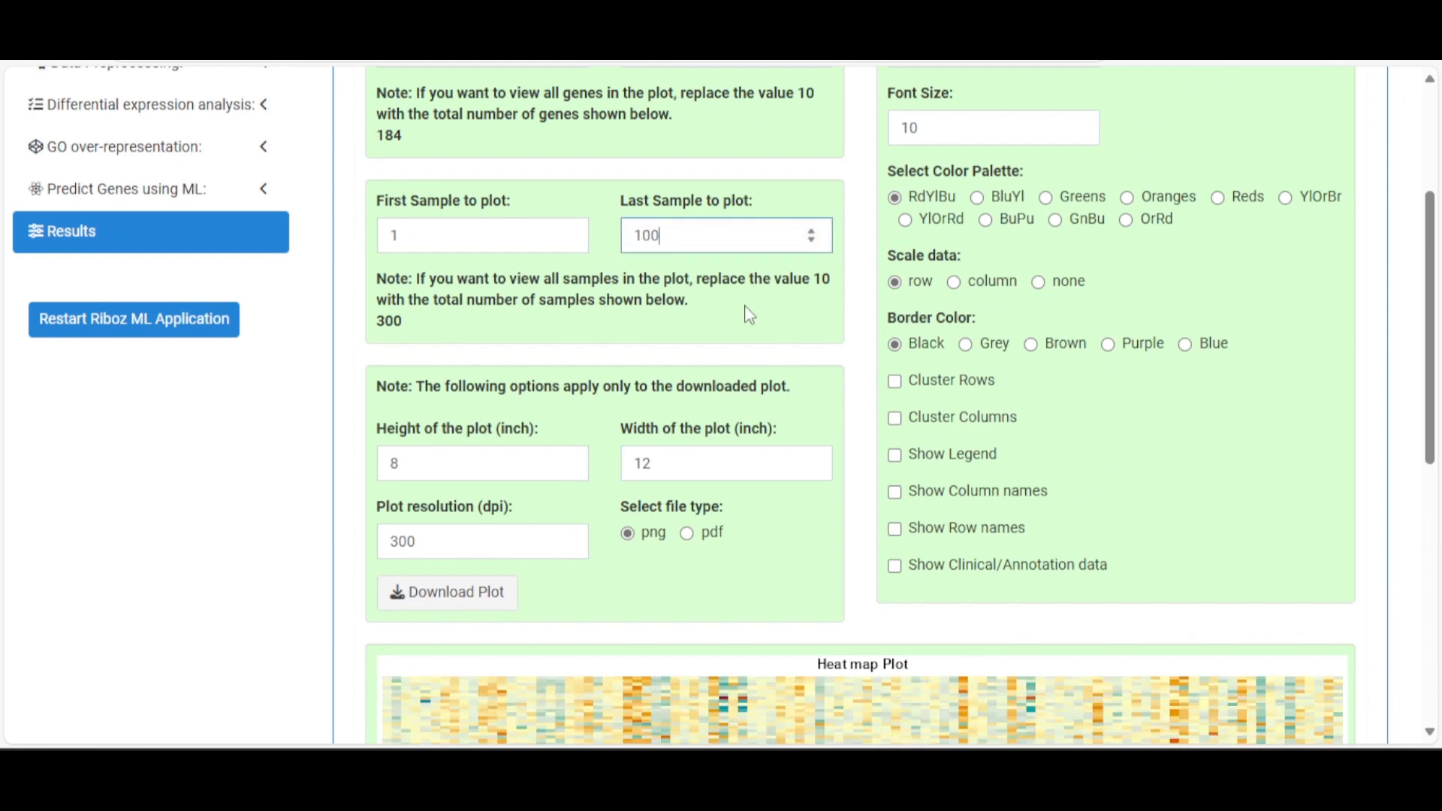
scroll(747, 312, down, 7)
scroll(769, 312, up, 8)
scroll(759, 313, up, 2)
drag(740, 262, 623, 269)
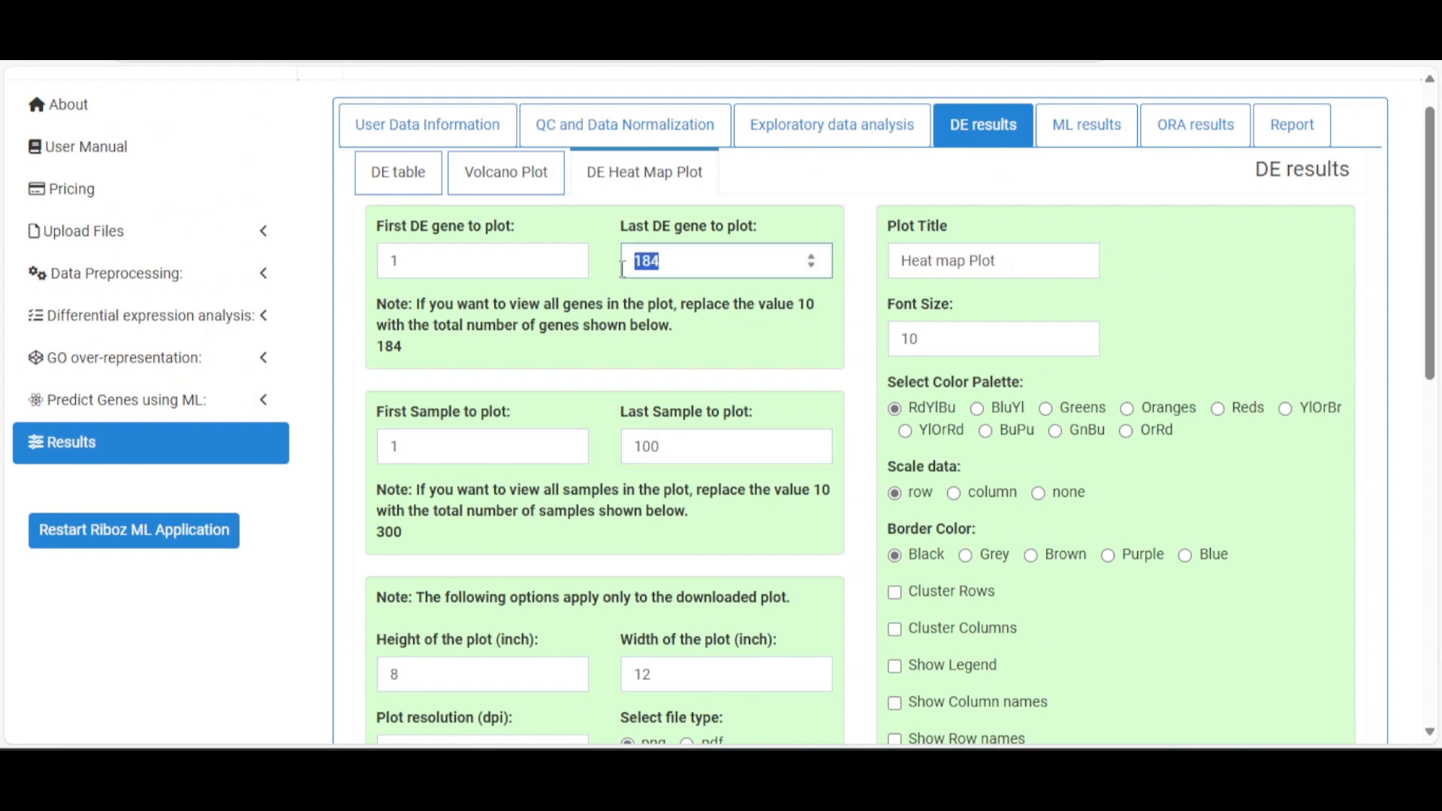
text(50)
click(776, 345)
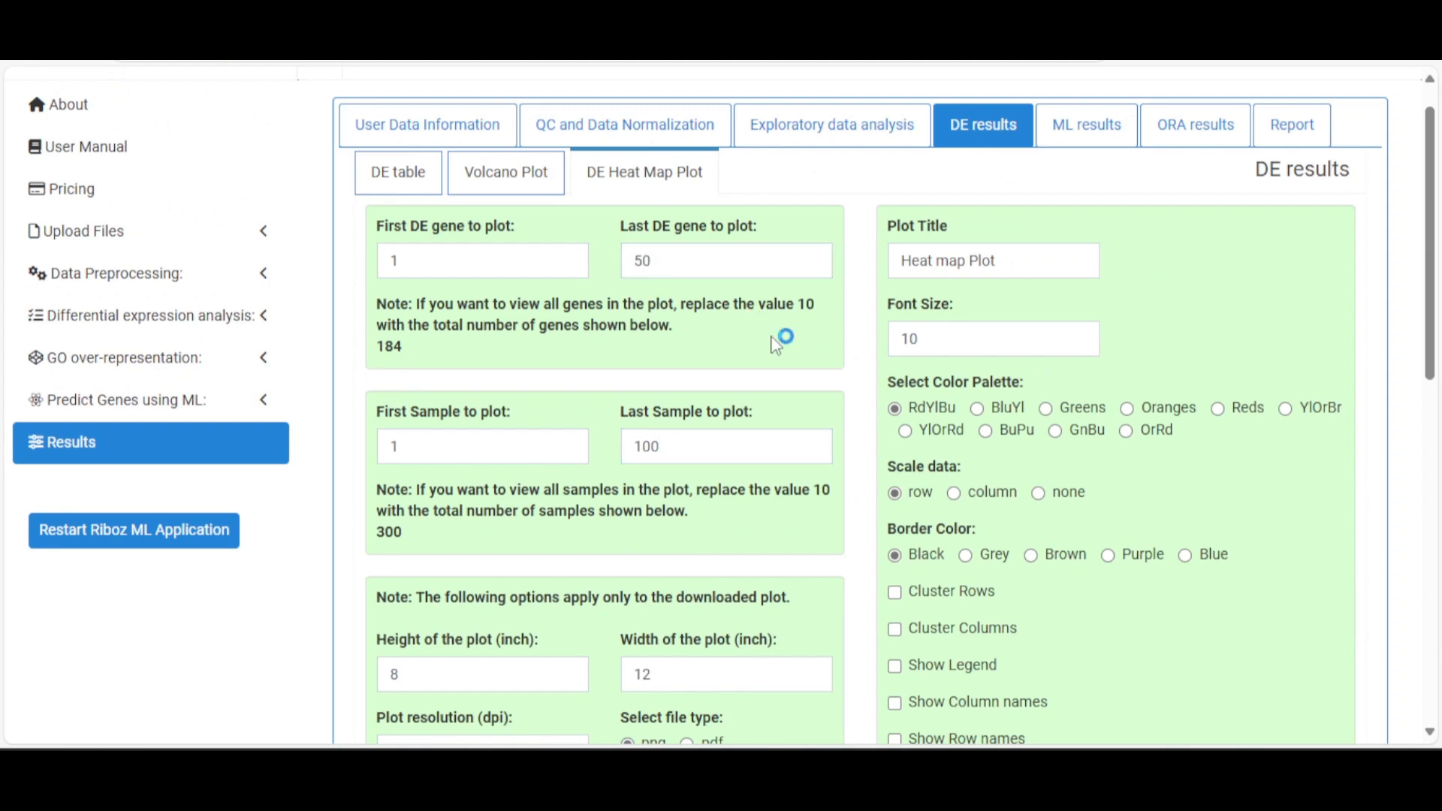
scroll(776, 345, down, 10)
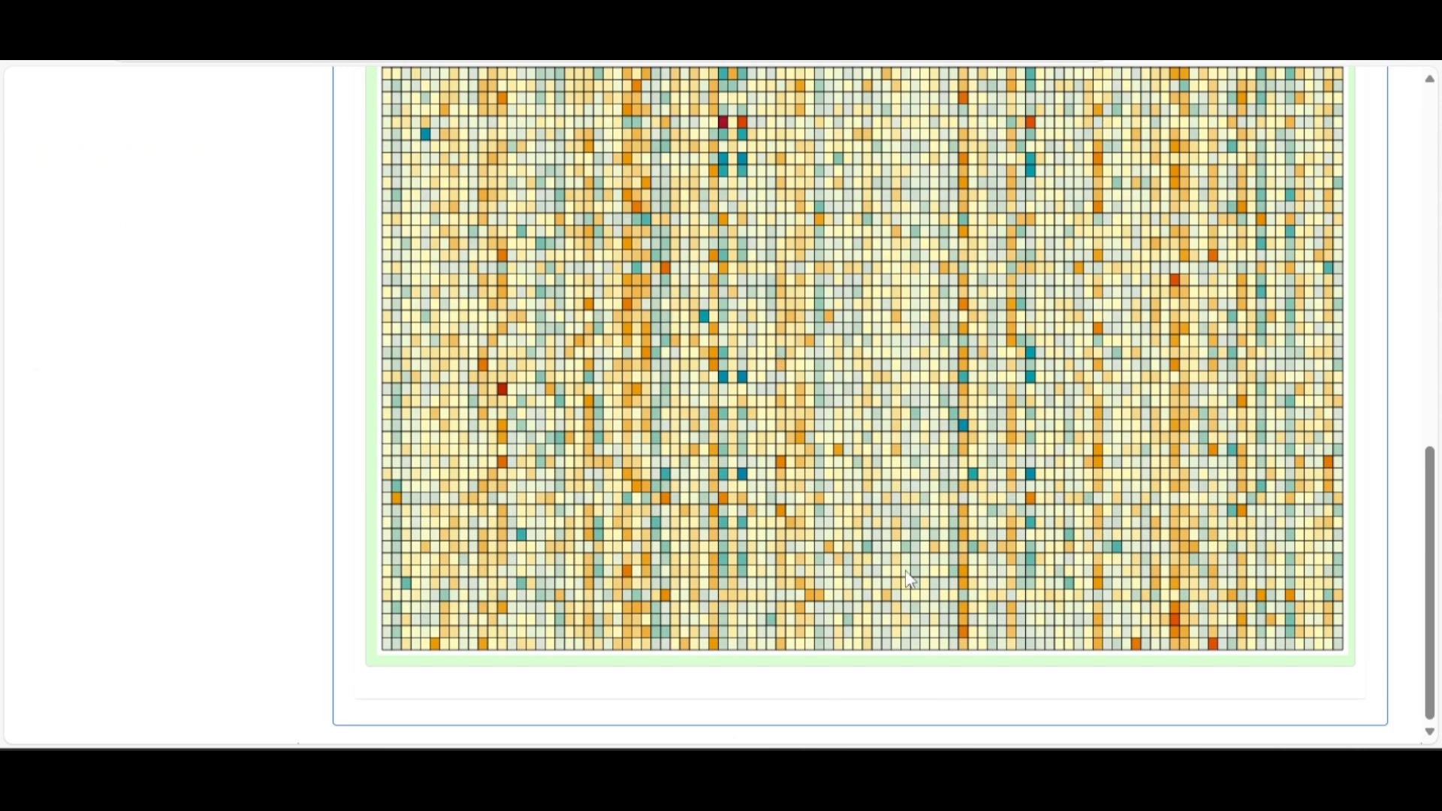
scroll(830, 508, up, 5)
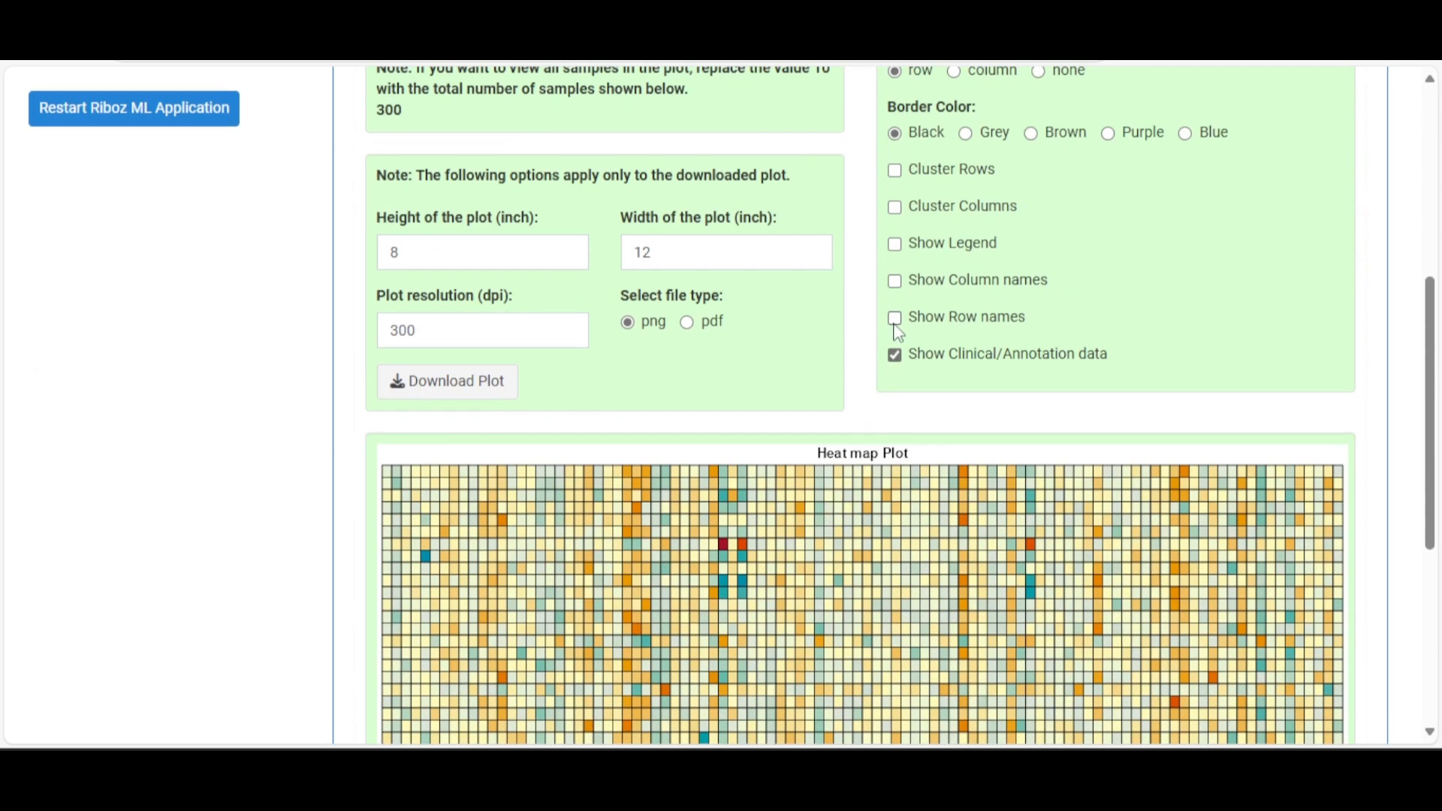
Re-enable gene and sample names, the legend, and column and row clustering
click(894, 318)
click(894, 280)
click(895, 244)
click(895, 208)
click(894, 170)
scroll(1097, 309, down, 6)
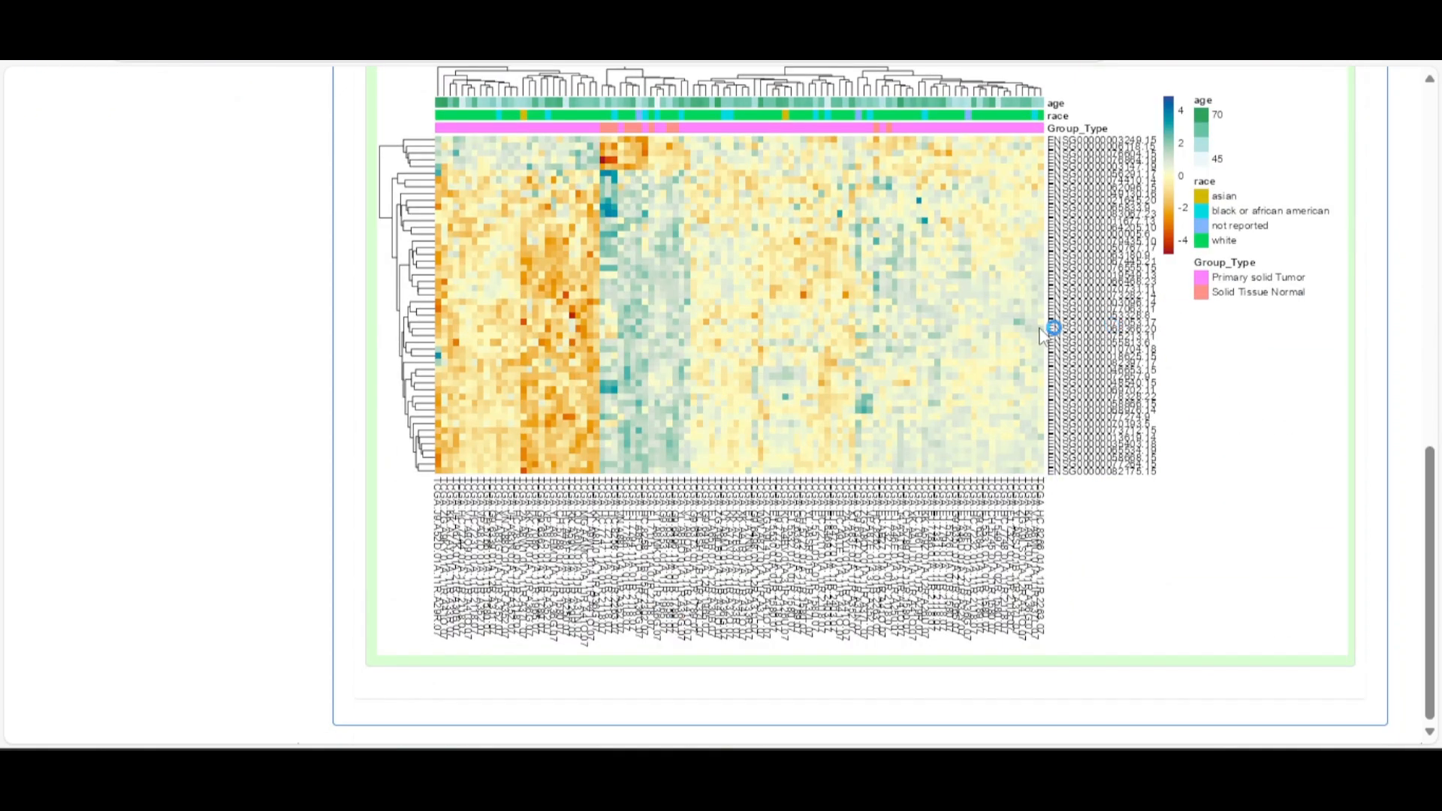
scroll(1038, 358, up, 4)
scroll(1091, 443, down, 3)
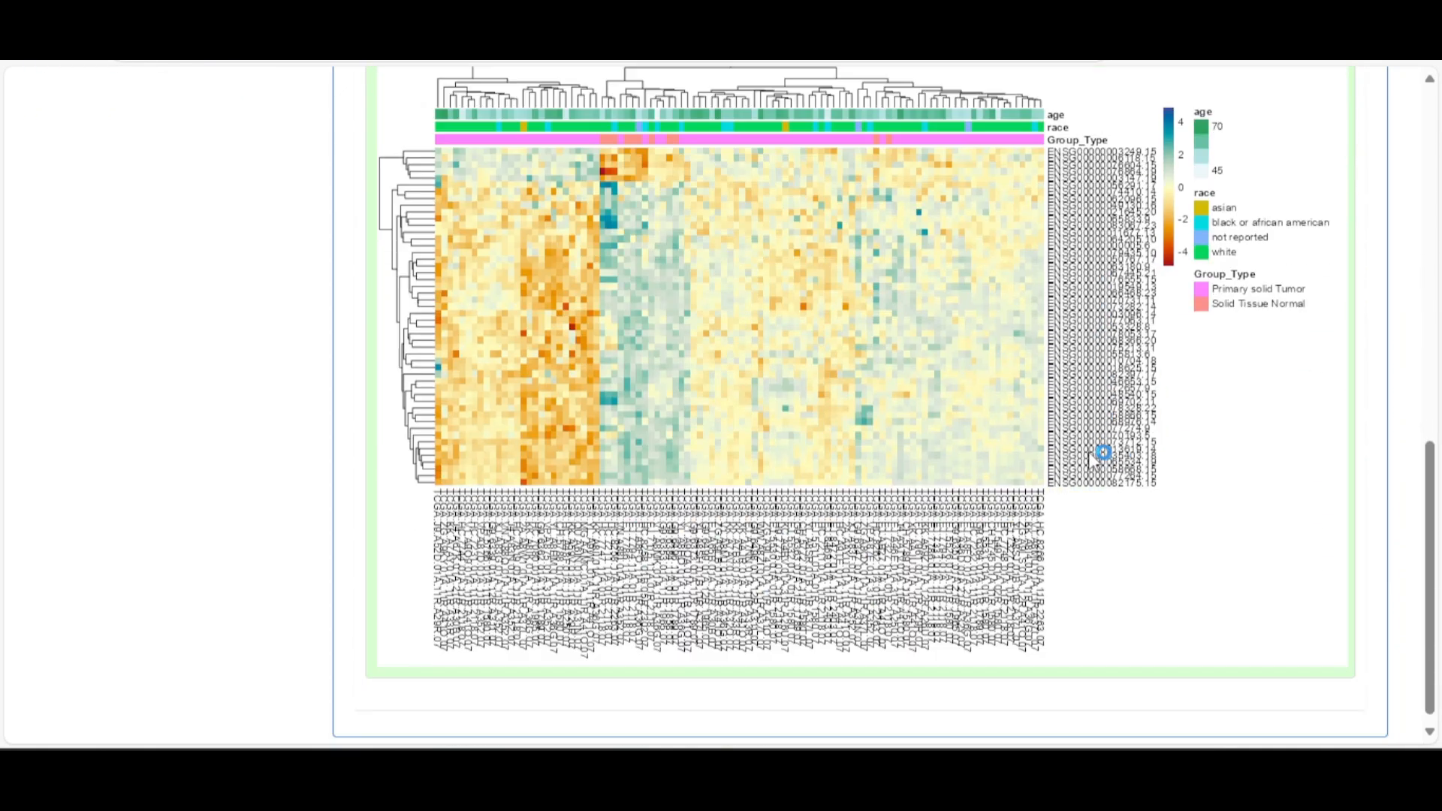
scroll(1100, 451, up, 10)
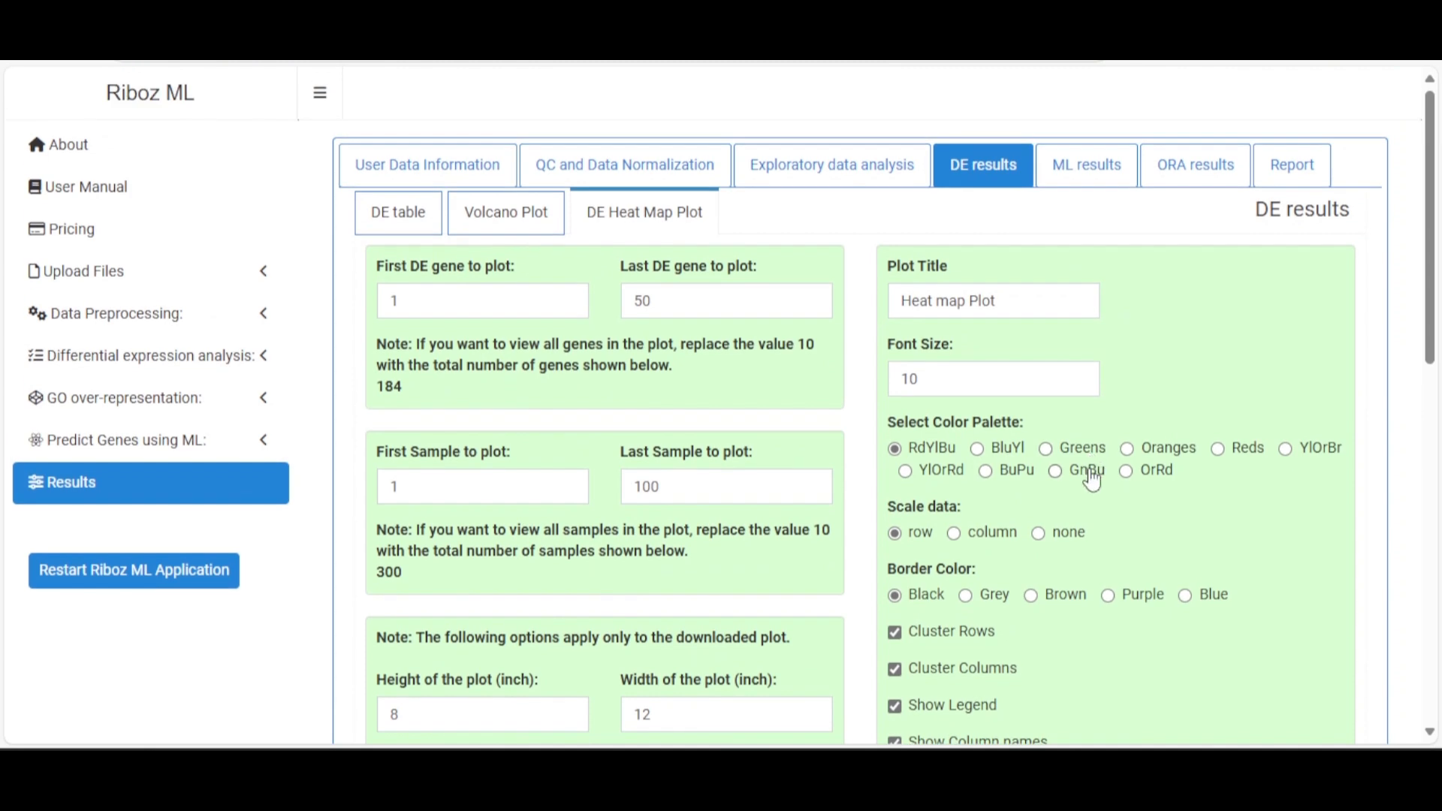
Open the machine-learning results and view the model Performance Plot
click(398, 212)
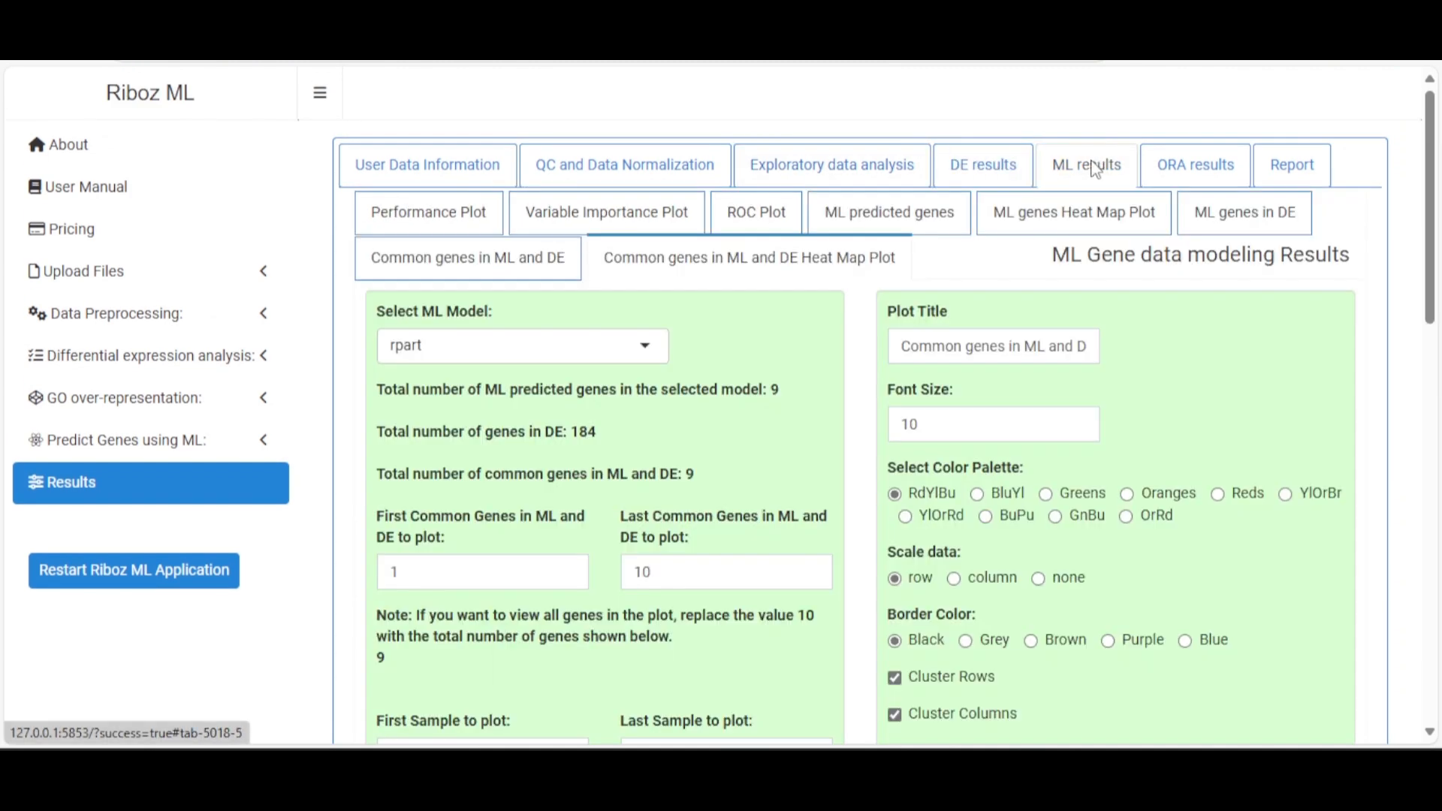
click(439, 210)
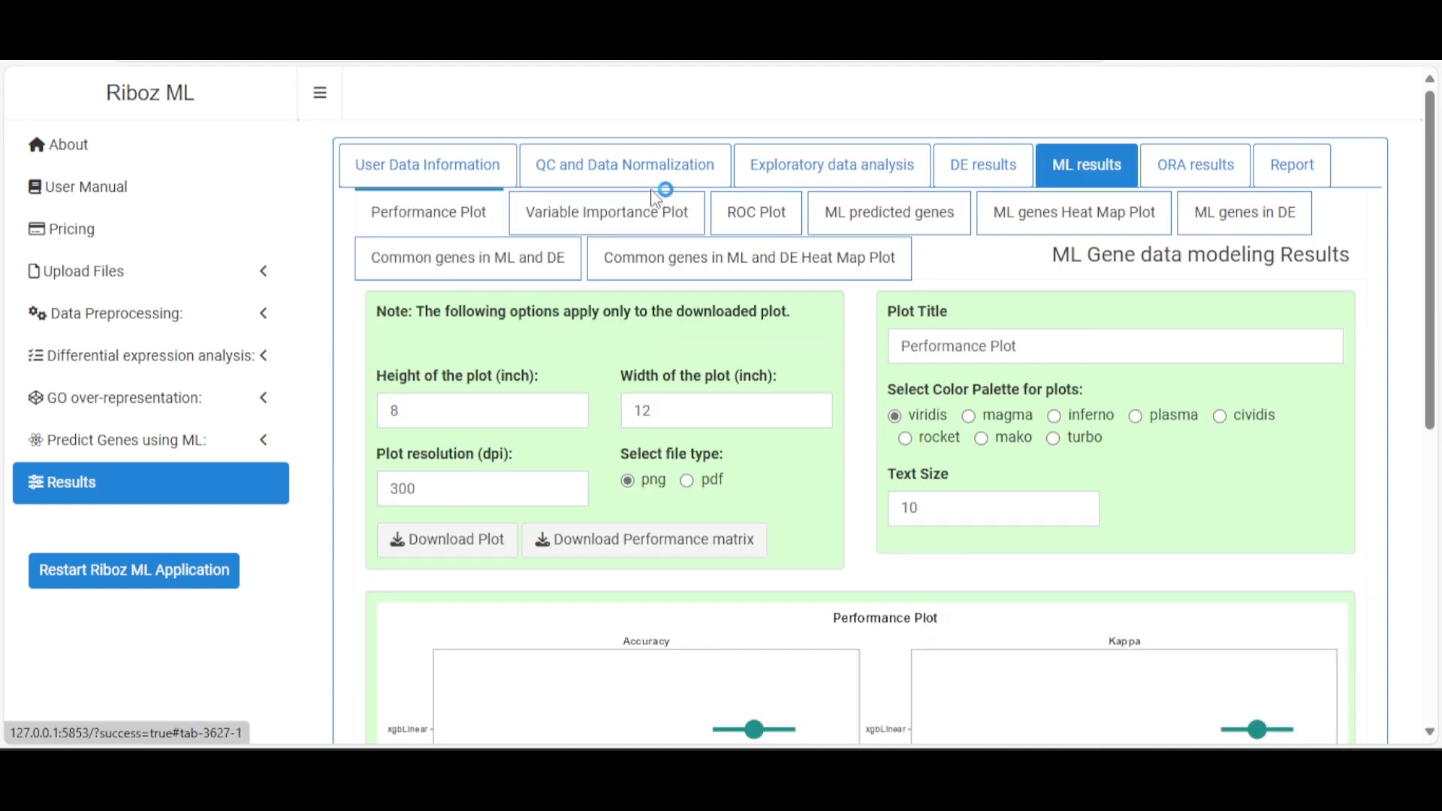
scroll(800, 420, down, 6)
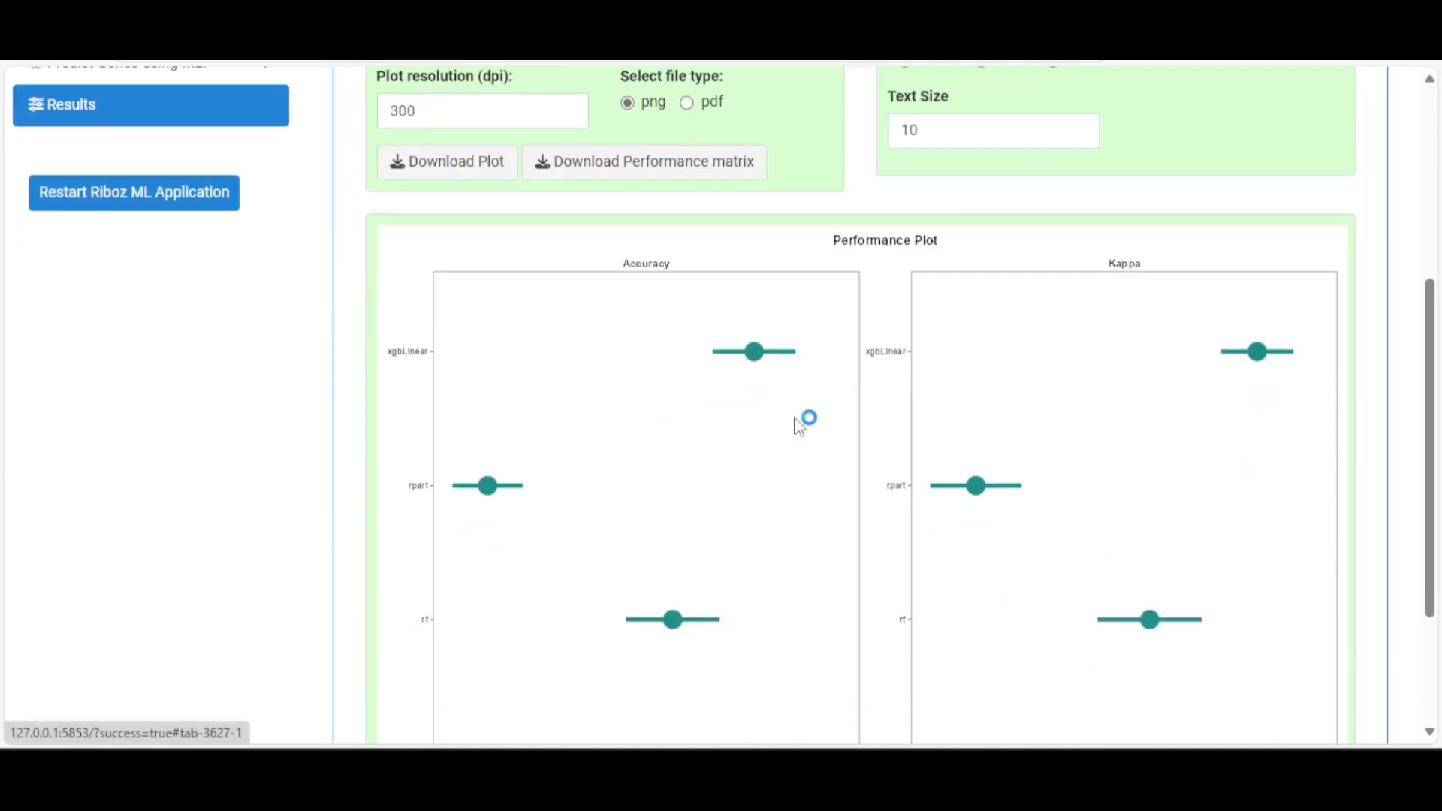
scroll(799, 424, down, 1)
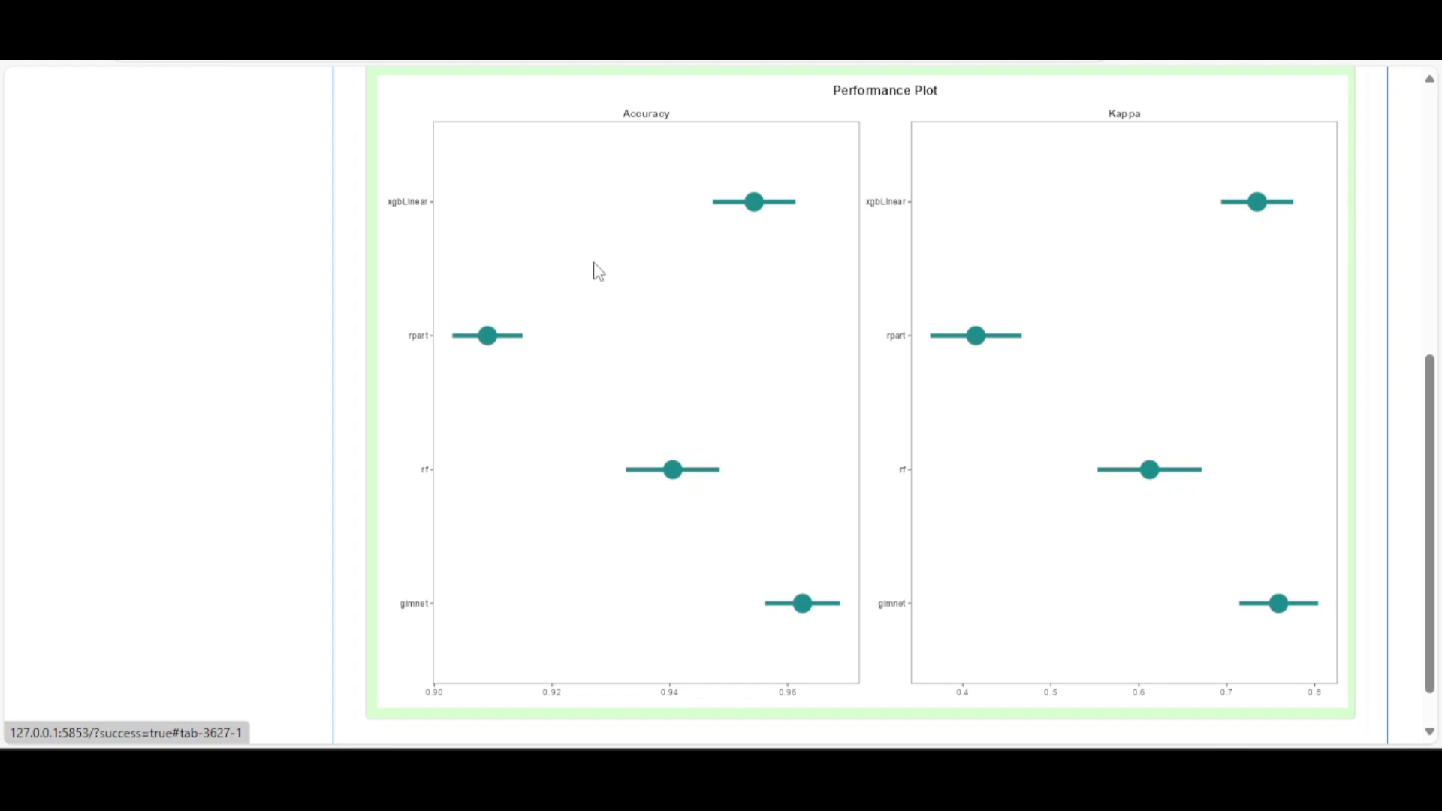
scroll(607, 279, down, 1)
scroll(606, 280, up, 3)
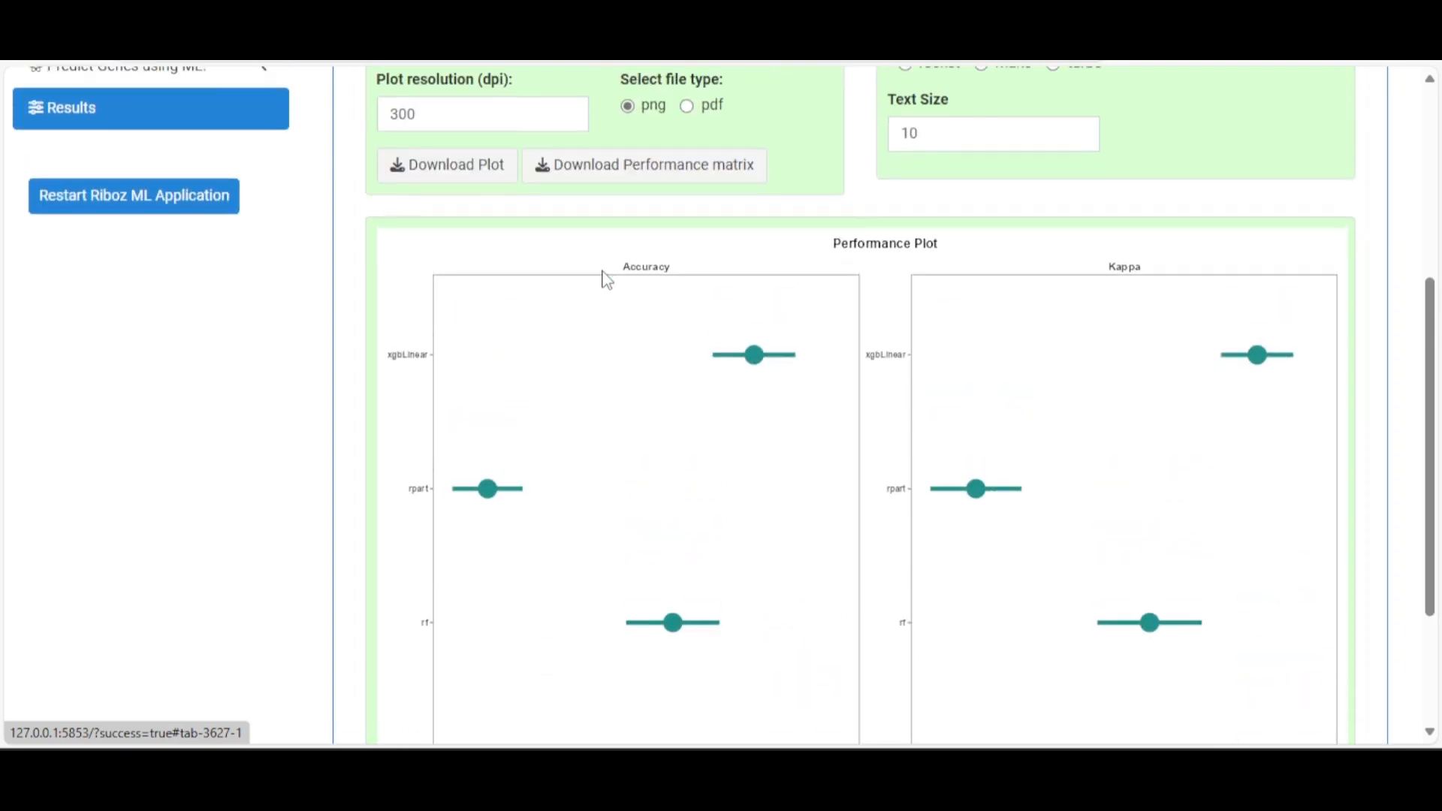
scroll(607, 280, down, 1)
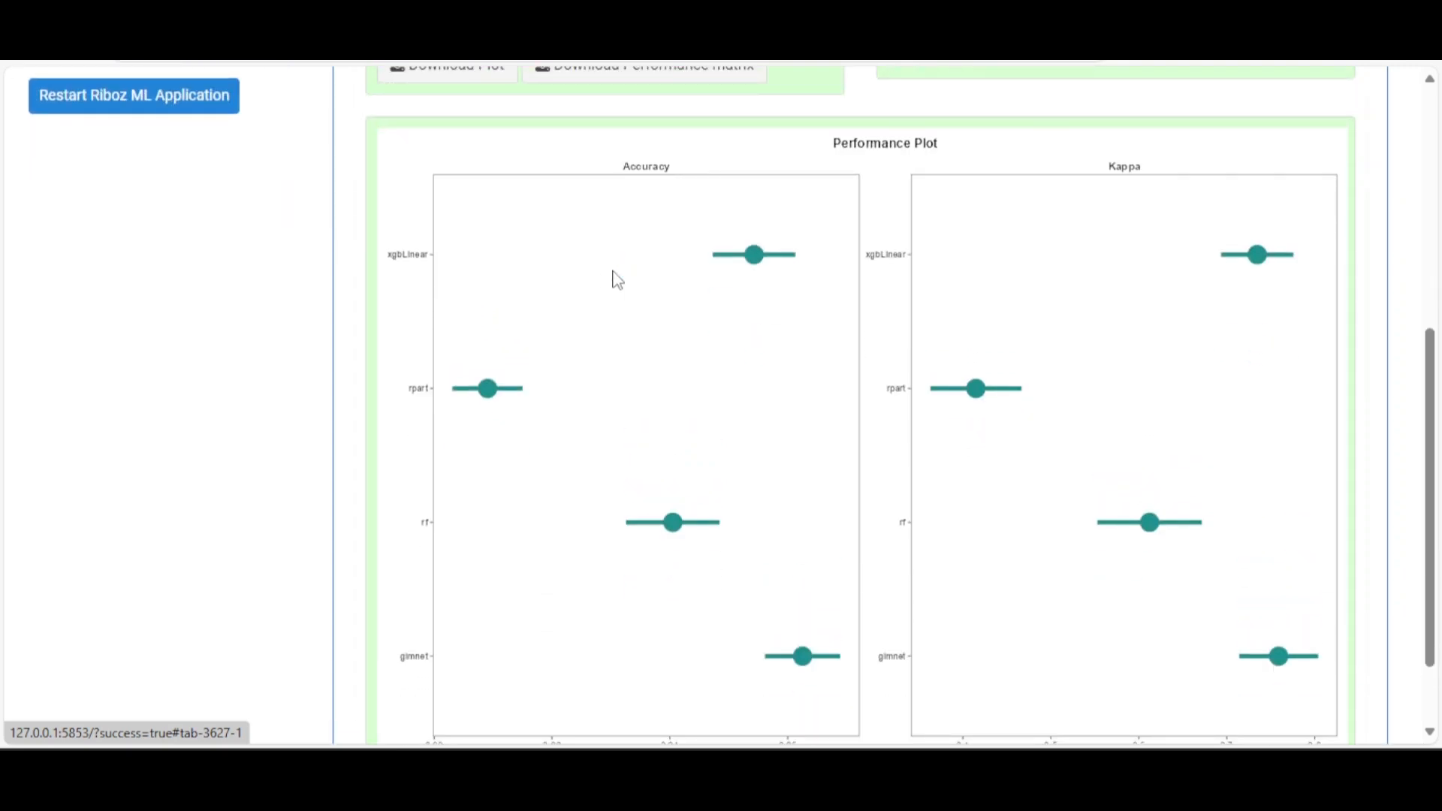
scroll(1130, 225, down, 1)
scroll(1126, 226, up, 2)
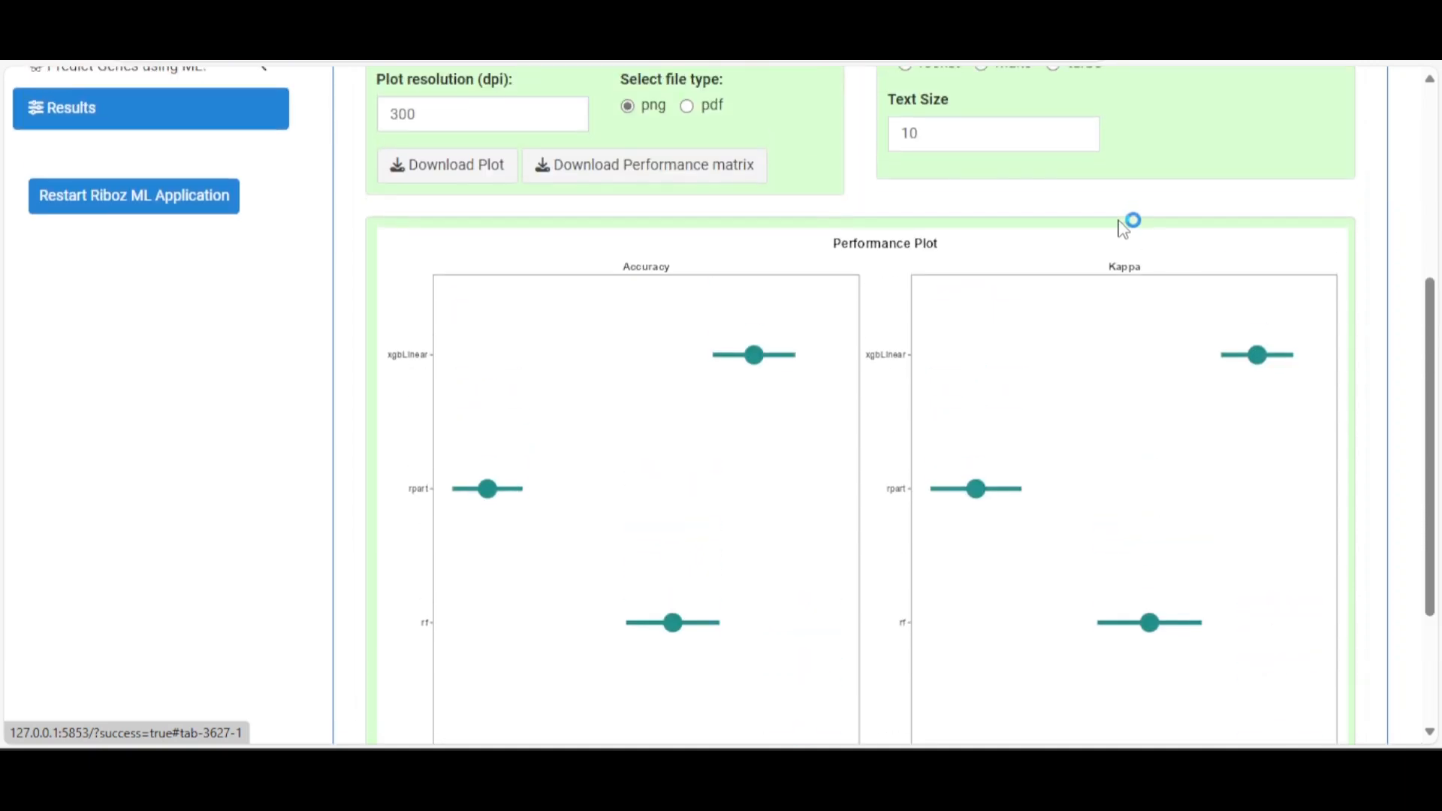
scroll(1123, 229, up, 3)
scroll(1010, 380, down, 6)
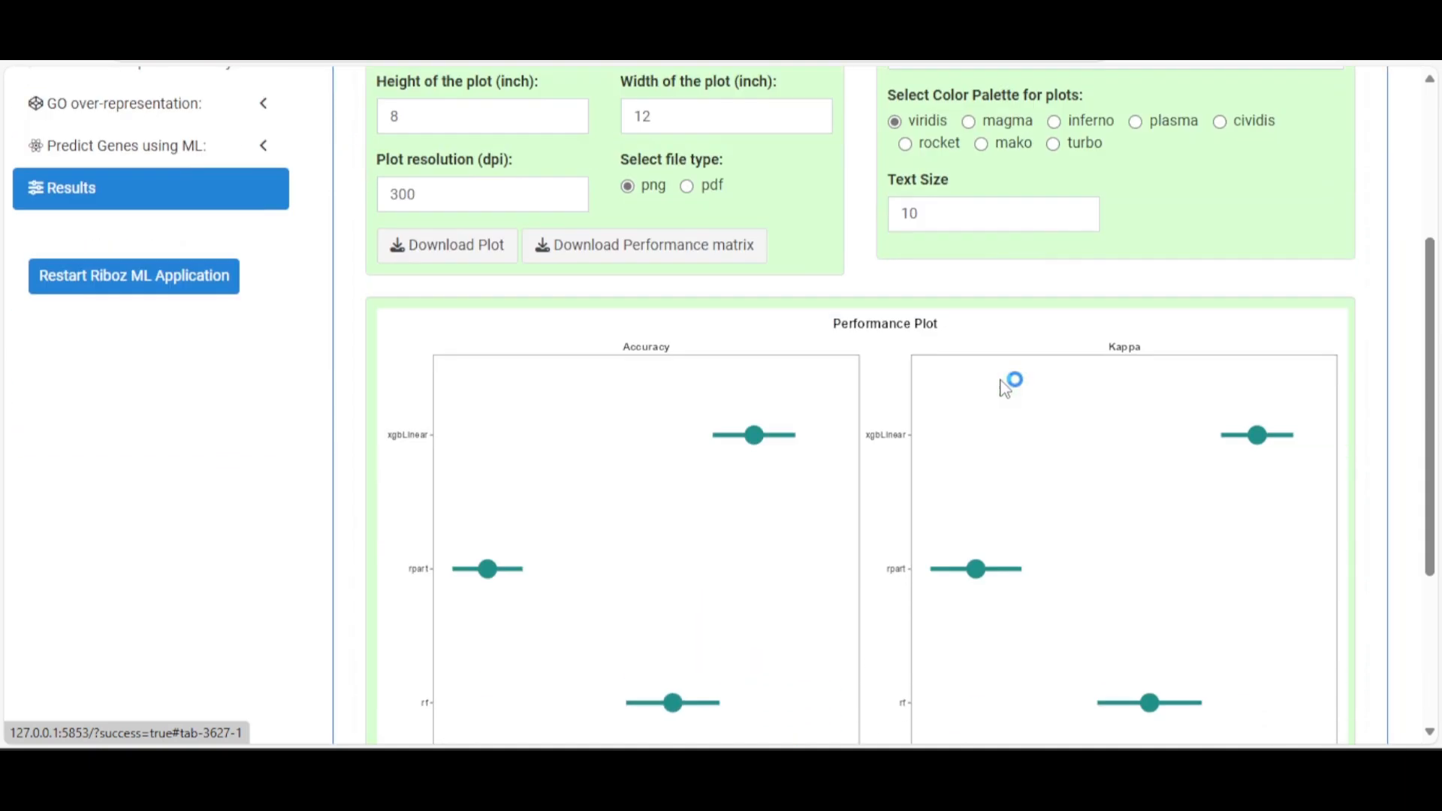
scroll(1006, 382, up, 5)
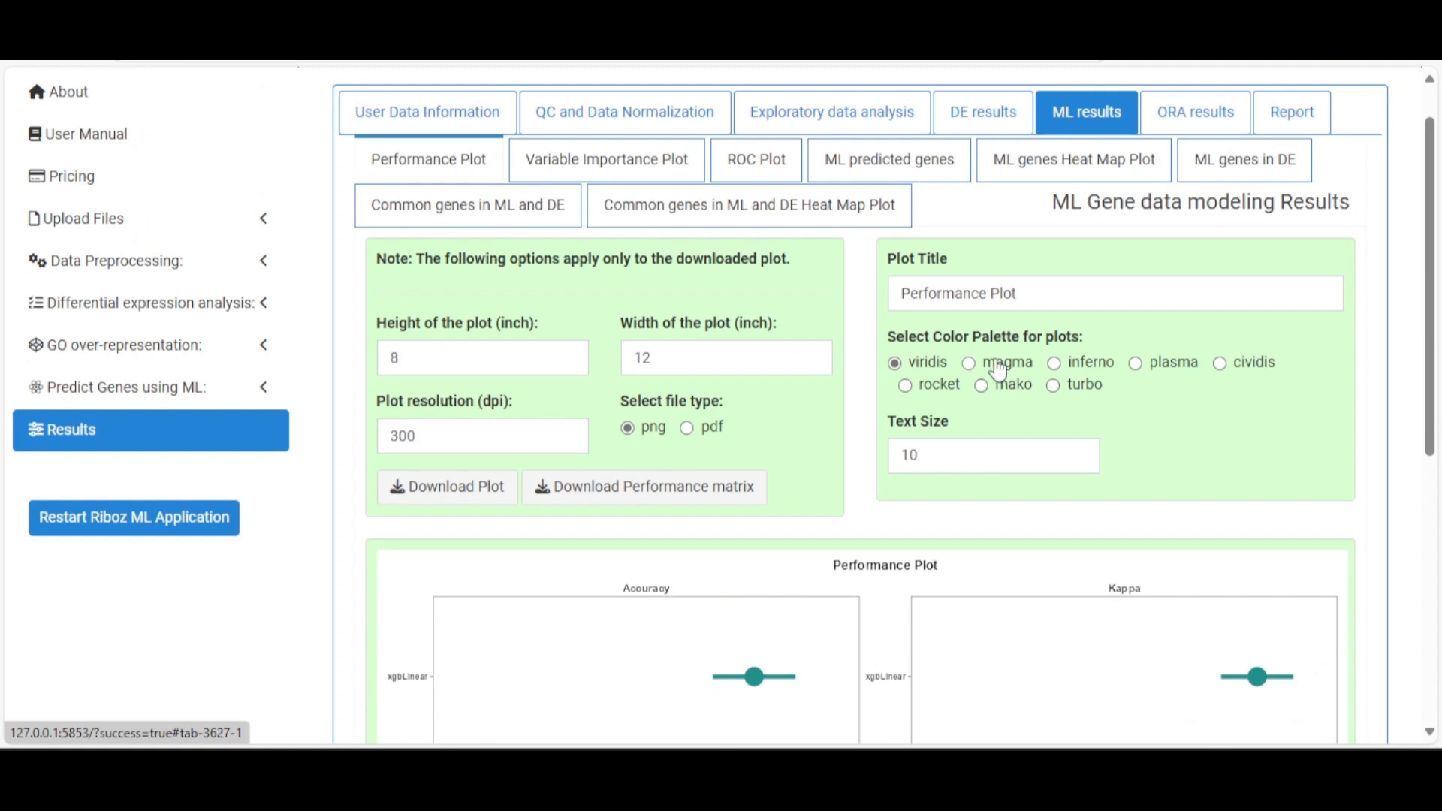
Recolour the Performance Plot with inferno, then with the turbo palette
click(1065, 366)
scroll(1079, 361, down, 1)
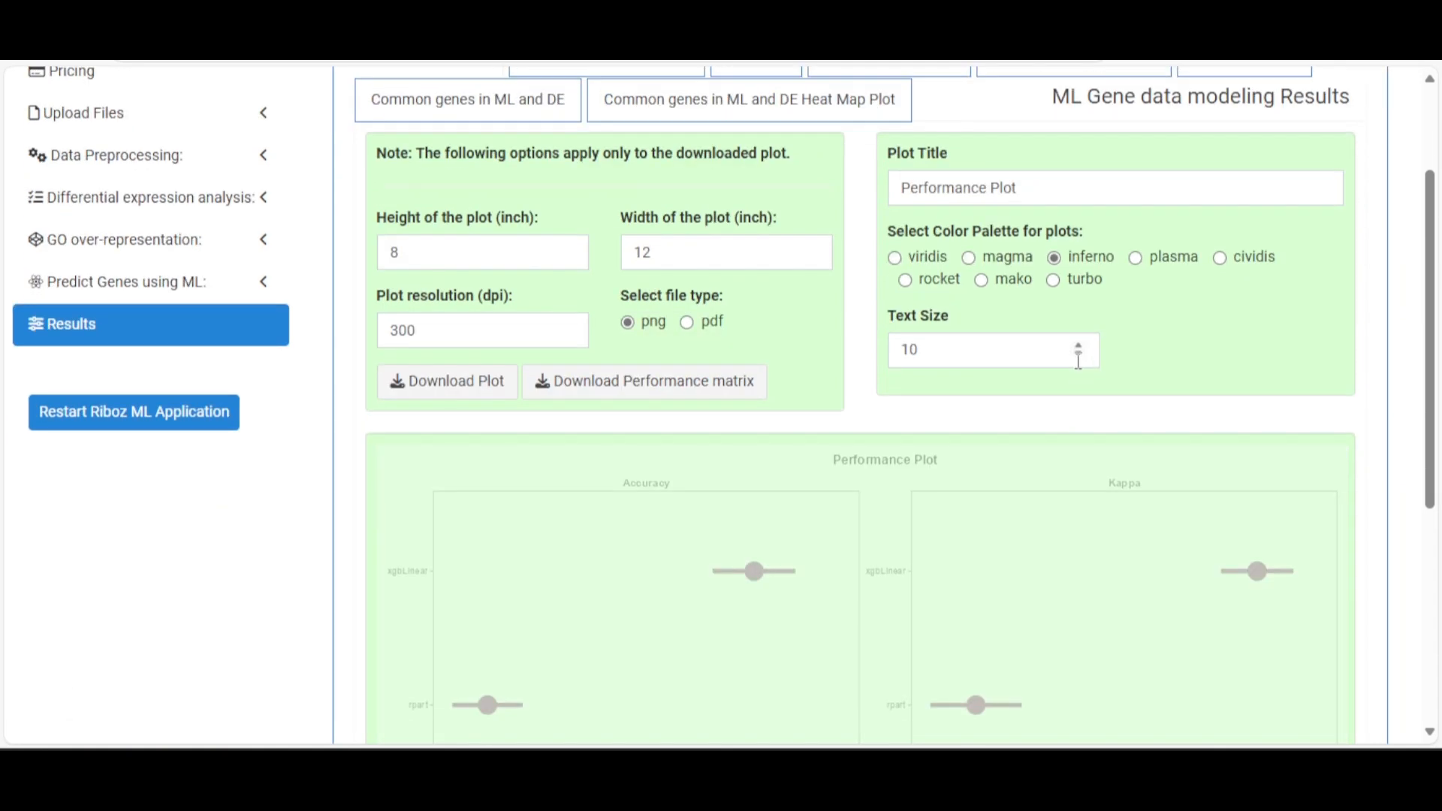
click(1053, 281)
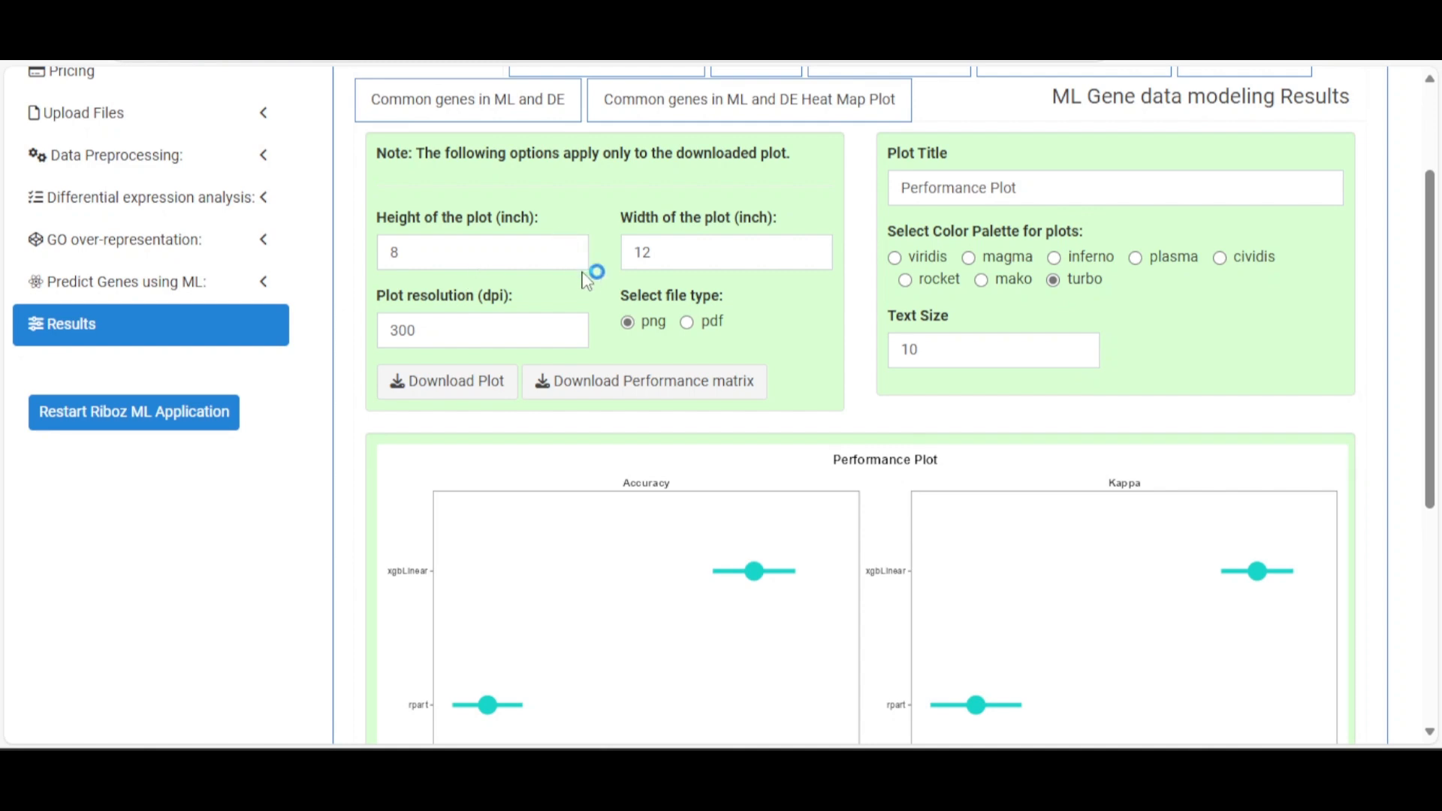
scroll(584, 282, up, 2)
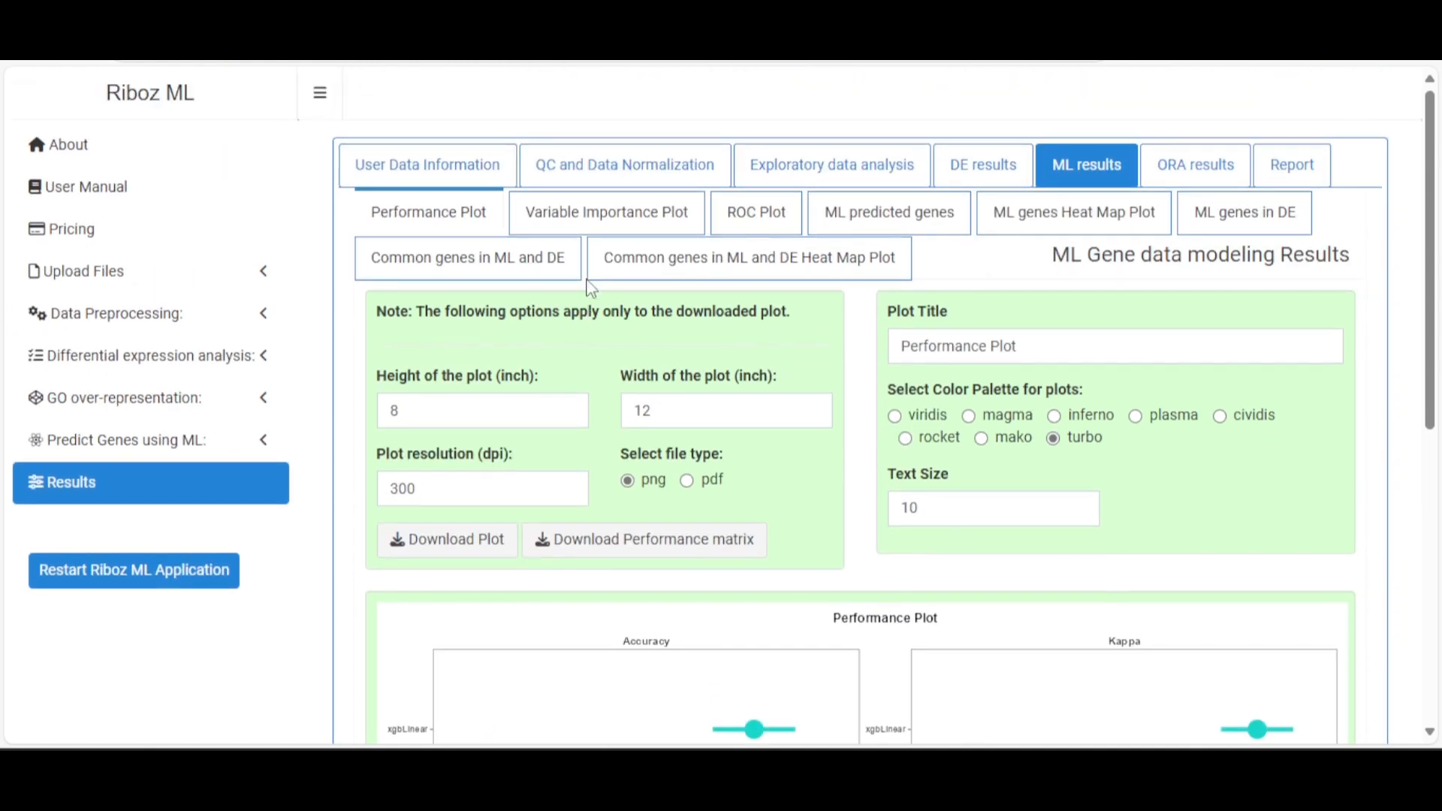
Open the Variable Importance Plot results and review the per-model charts
click(614, 218)
scroll(759, 348, down, 1)
scroll(759, 347, down, 7)
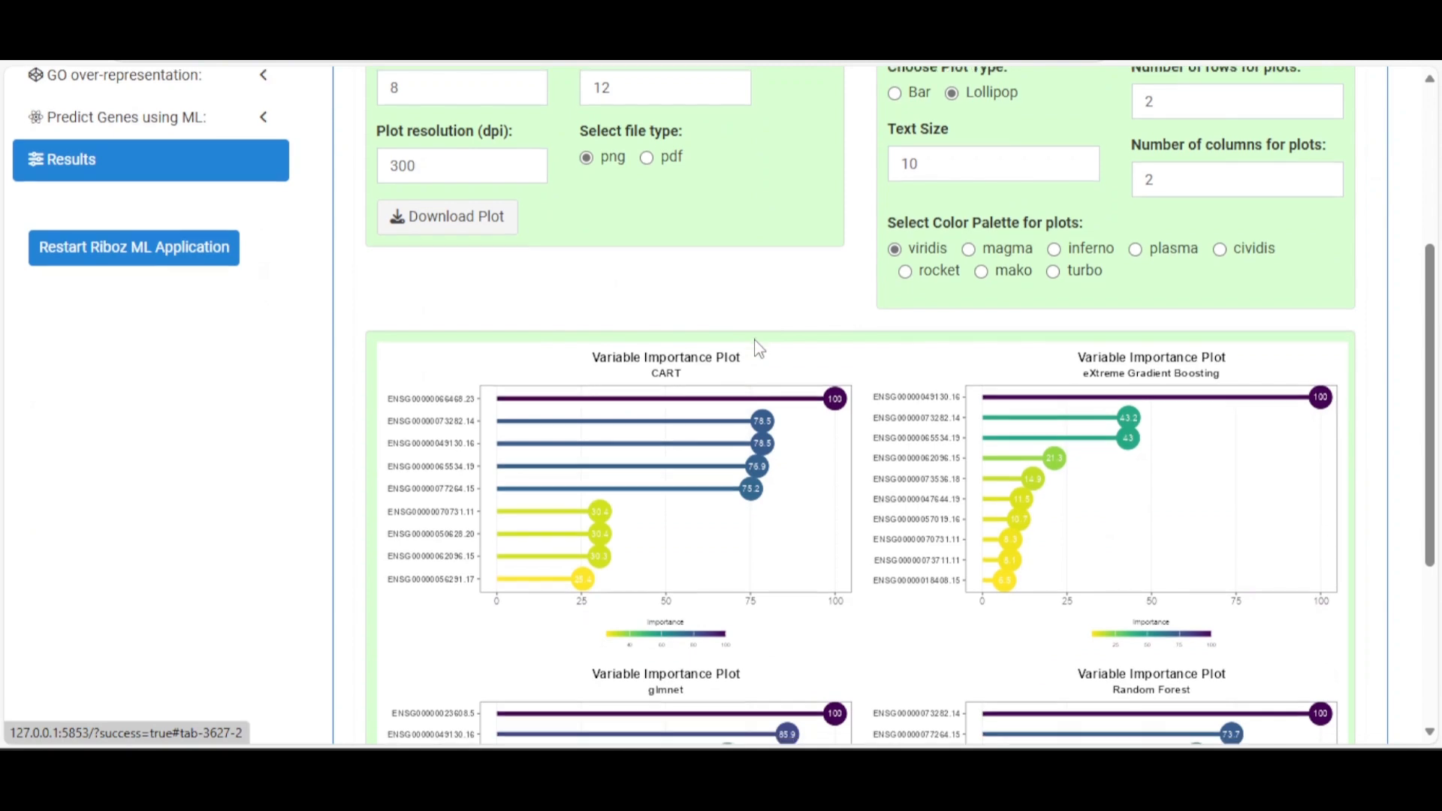
scroll(757, 347, up, 3)
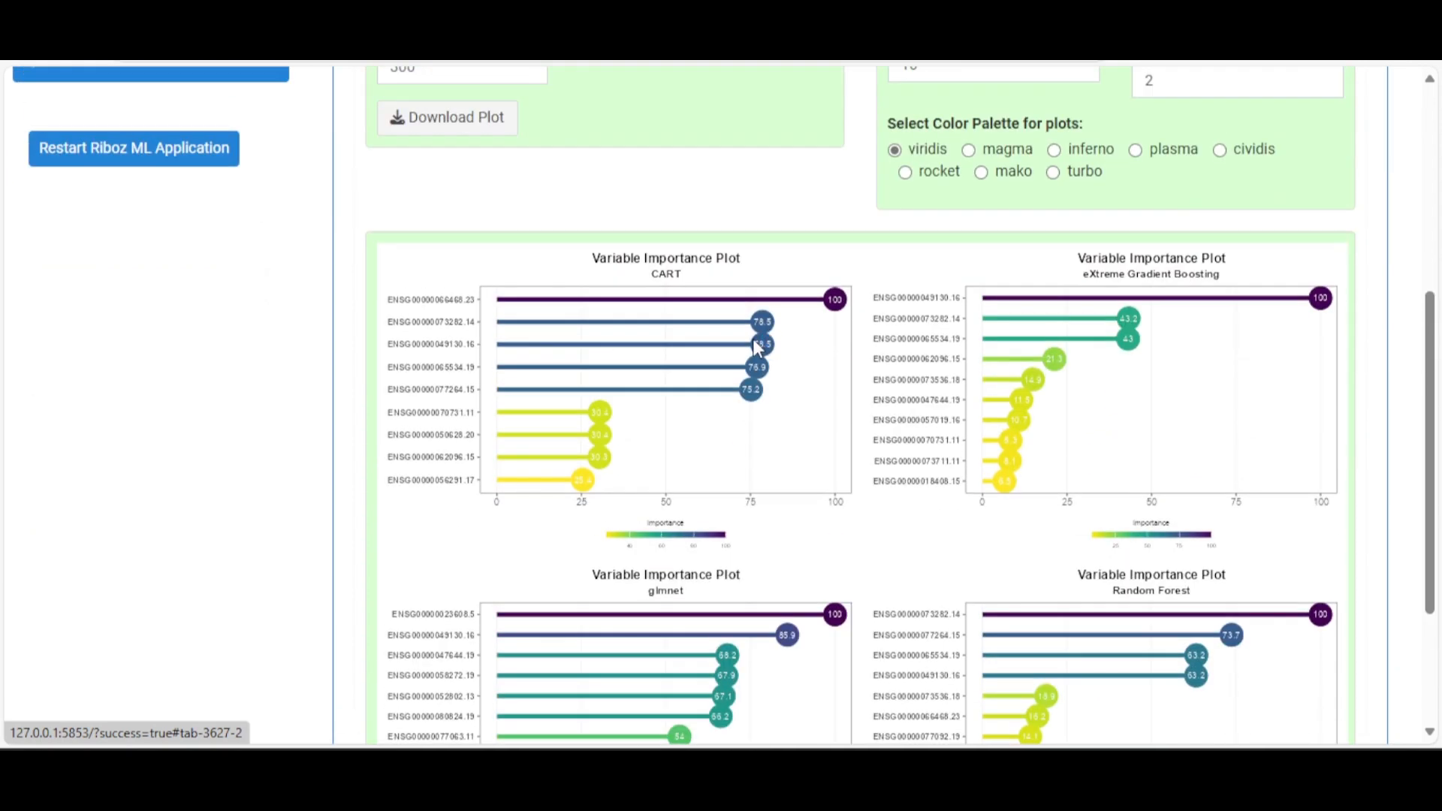
scroll(758, 348, down, 1)
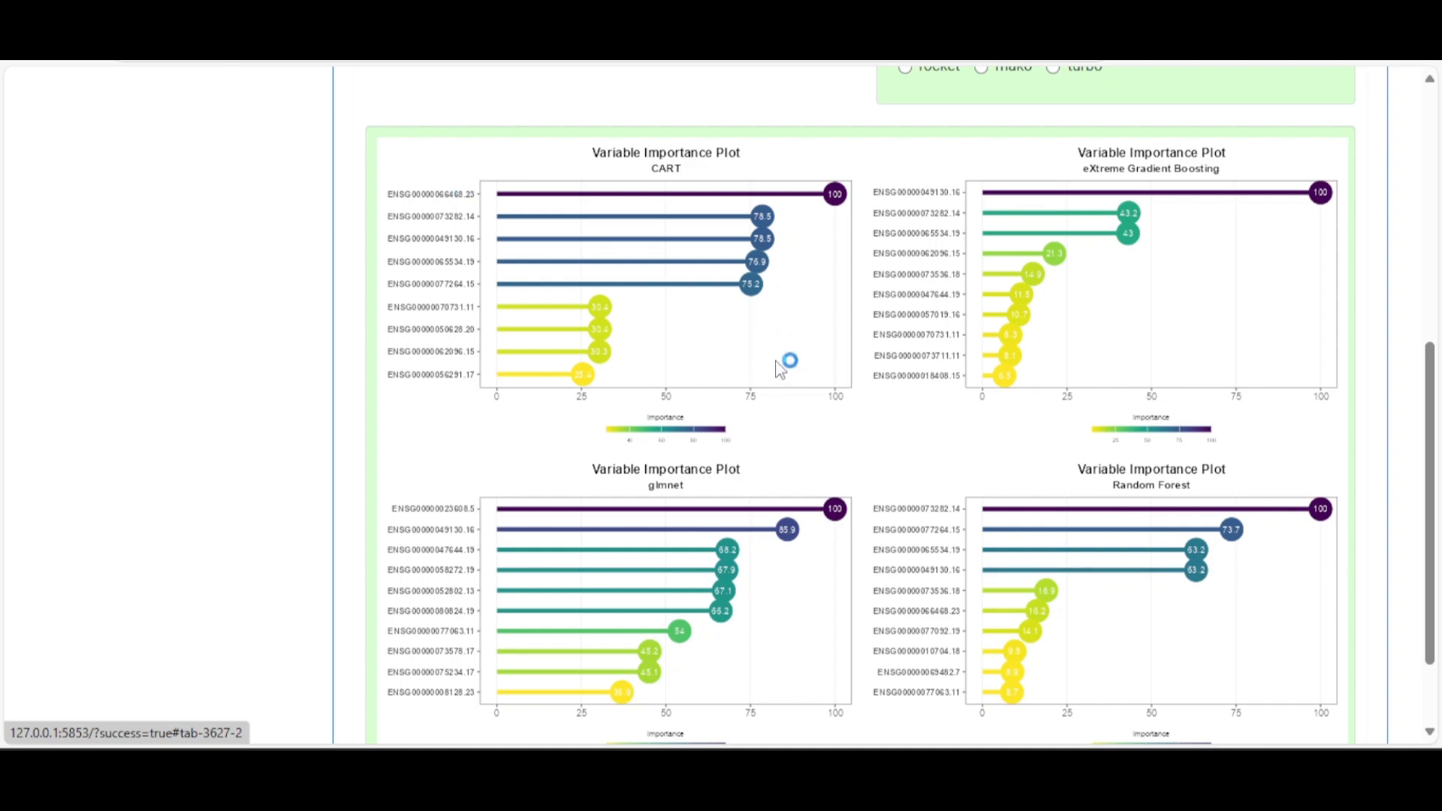
scroll(778, 367, up, 3)
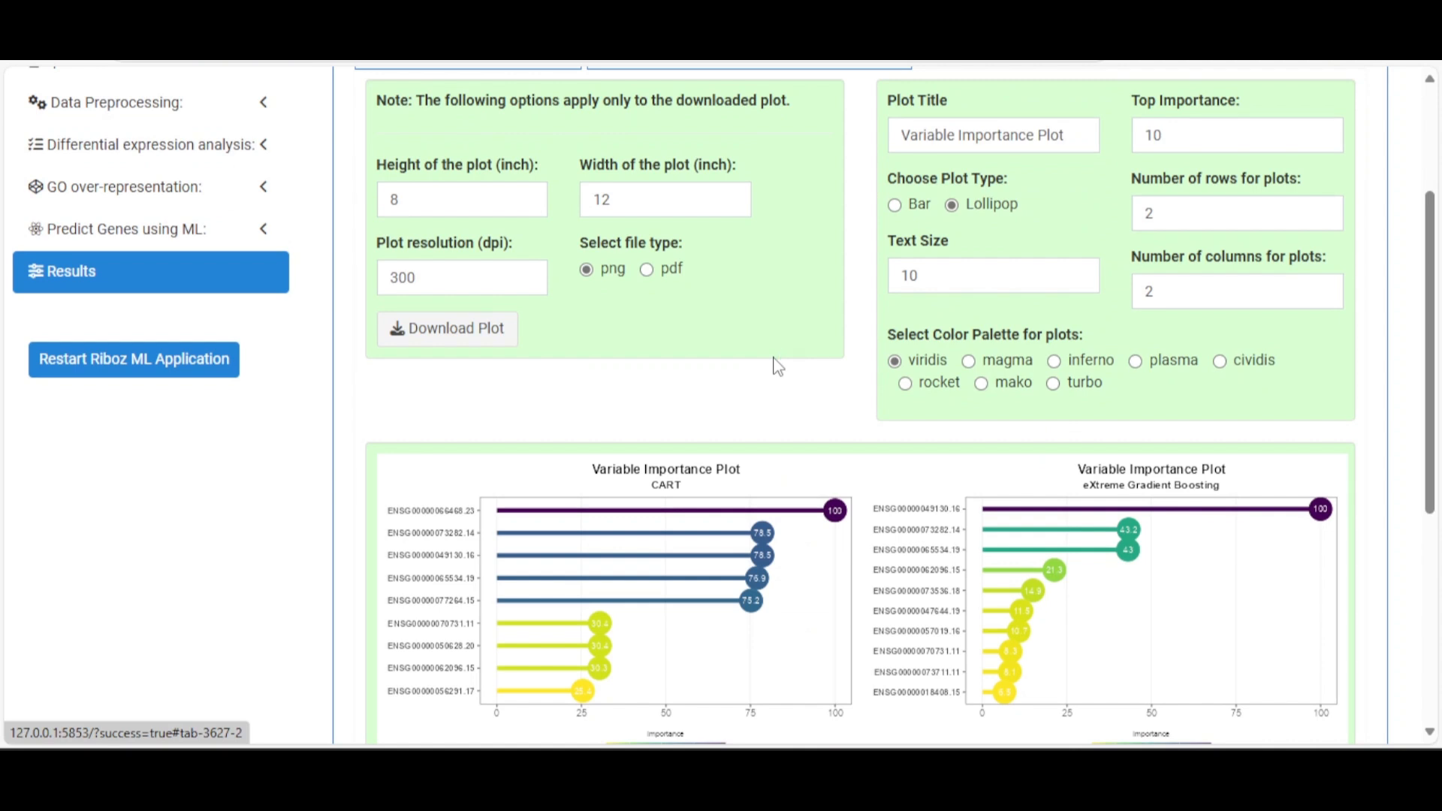
scroll(777, 368, down, 2)
scroll(782, 357, up, 3)
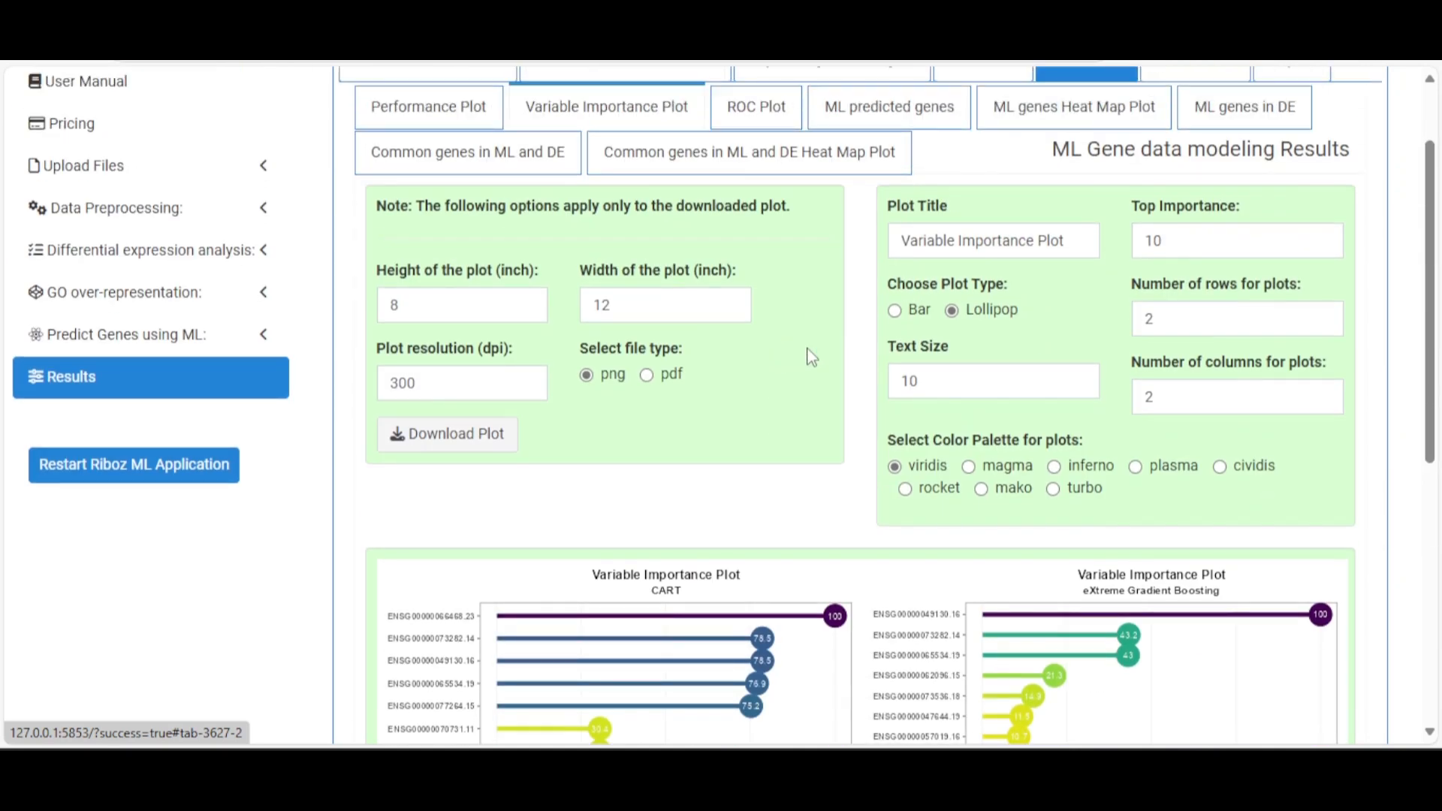
scroll(811, 358, down, 1)
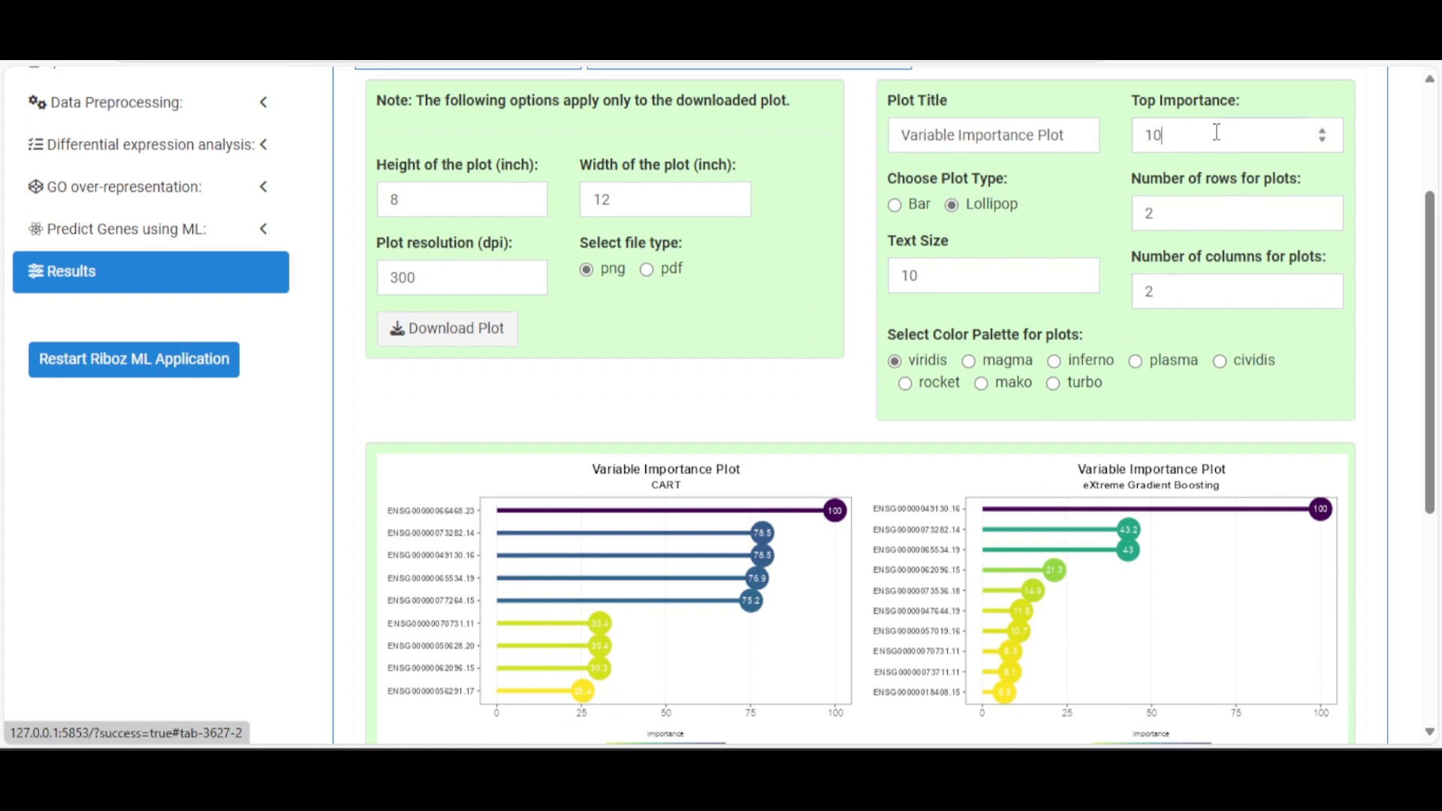
Set Top Importance to 20
drag(1217, 132, 1139, 137)
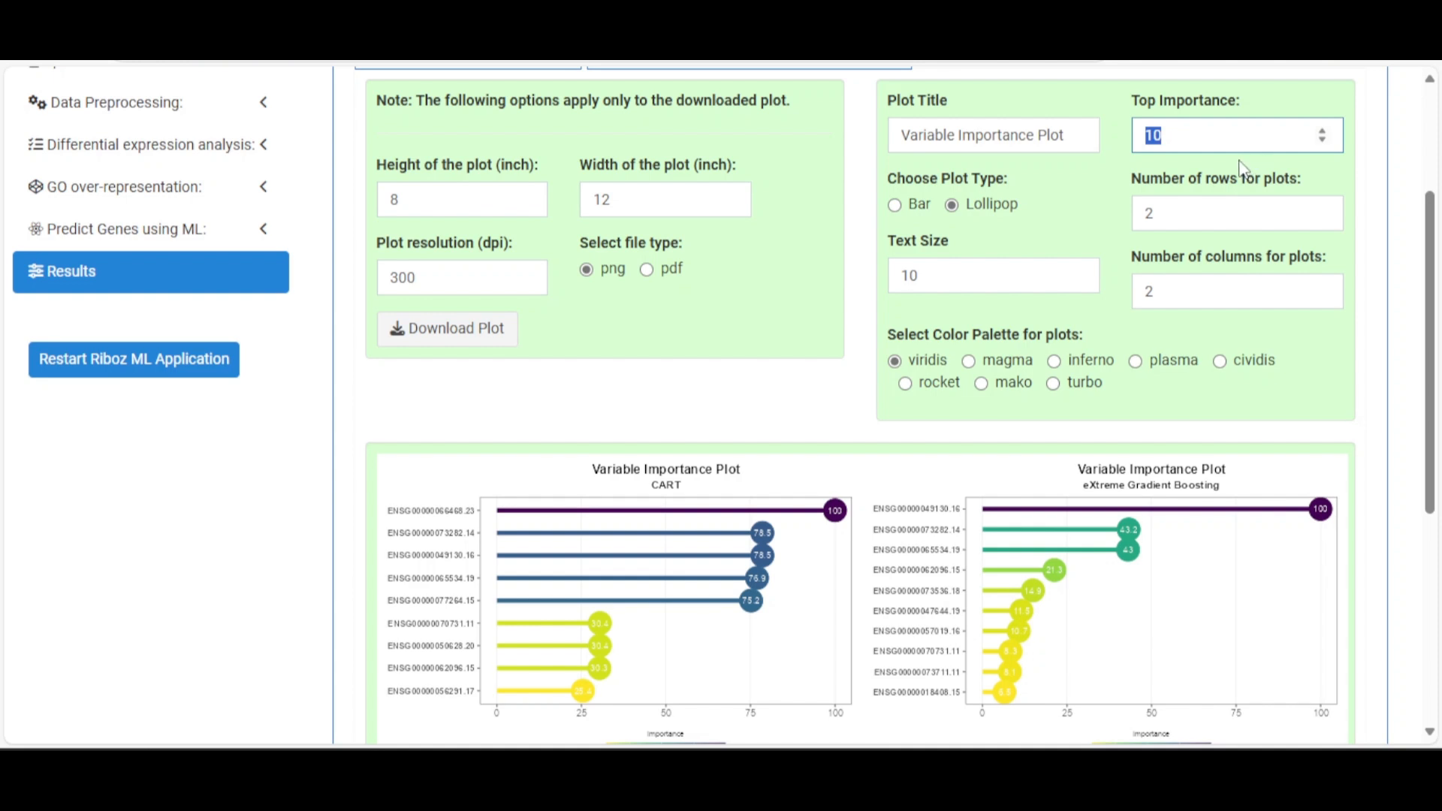
text(20)
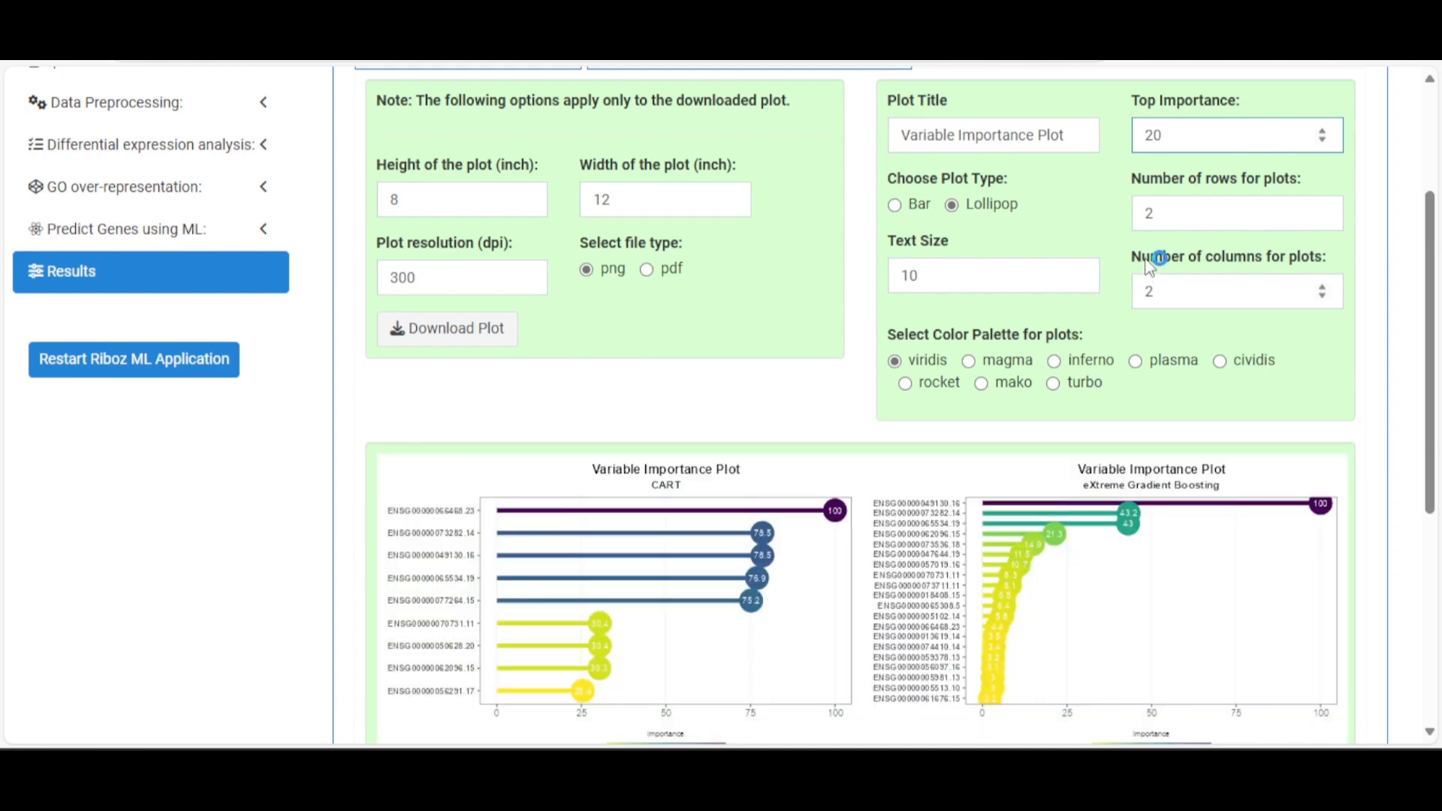
scroll(1149, 269, down, 3)
scroll(621, 434, down, 3)
scroll(875, 370, up, 7)
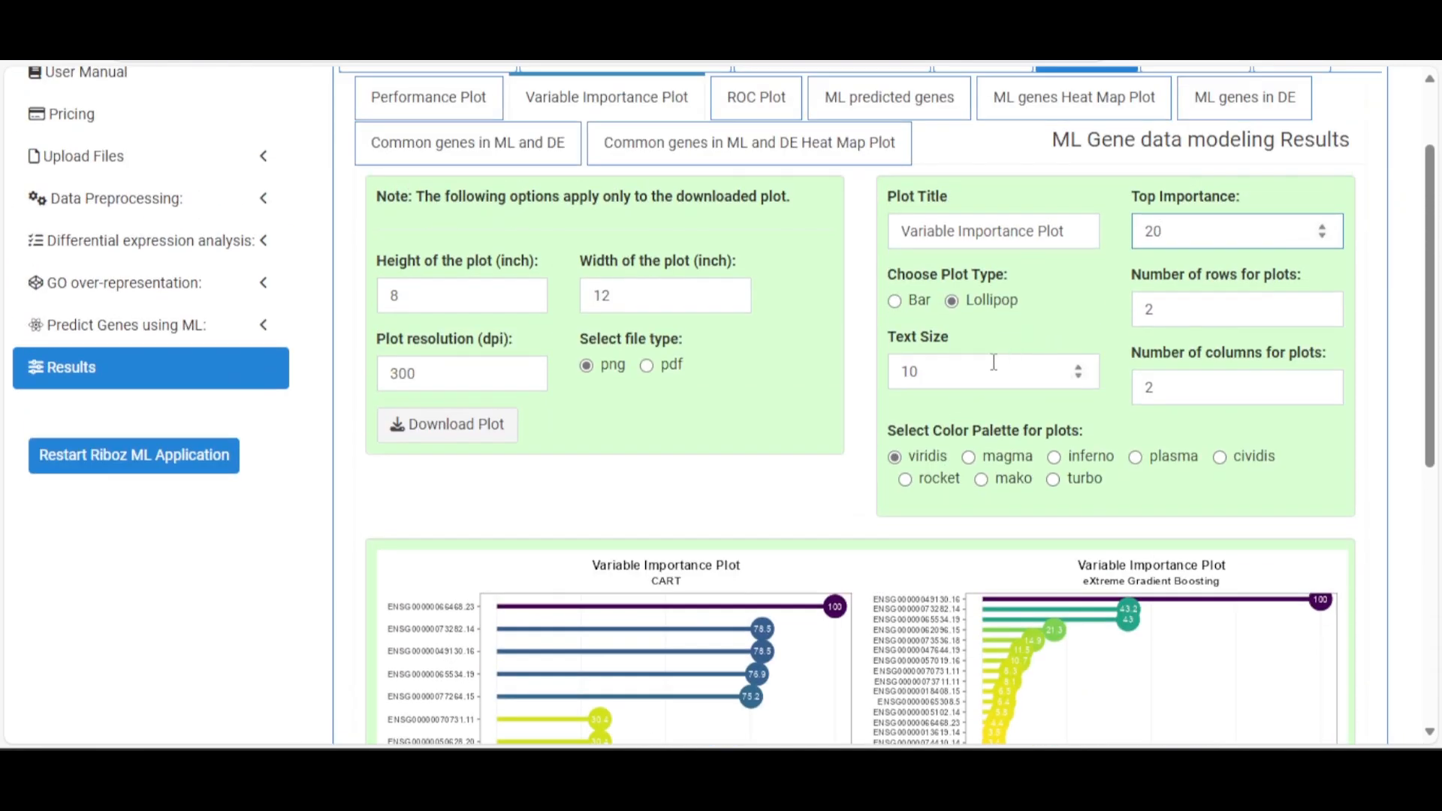
Show the importance plots as bar charts, then switch back to lollipops
click(925, 307)
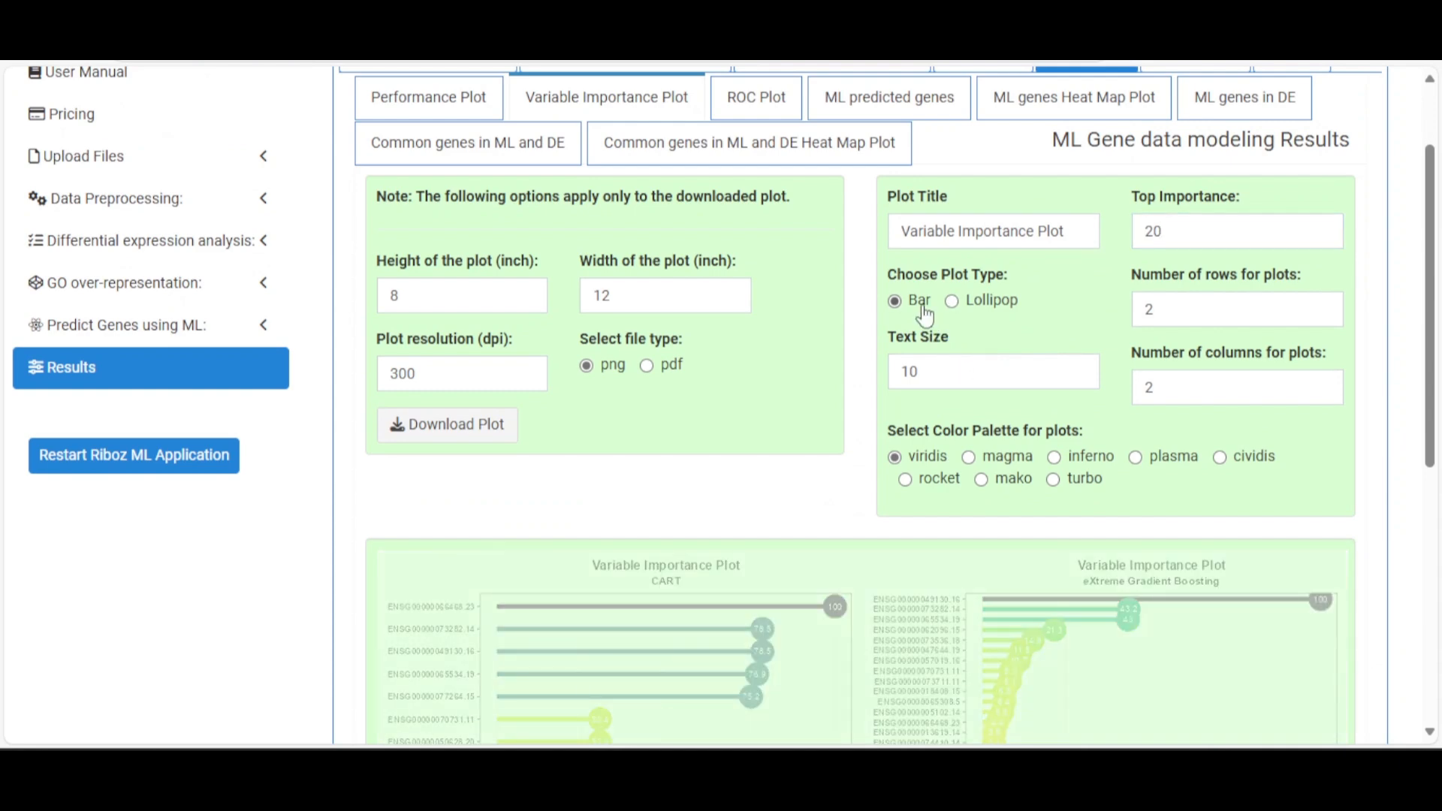
scroll(928, 315, down, 4)
scroll(928, 315, up, 3)
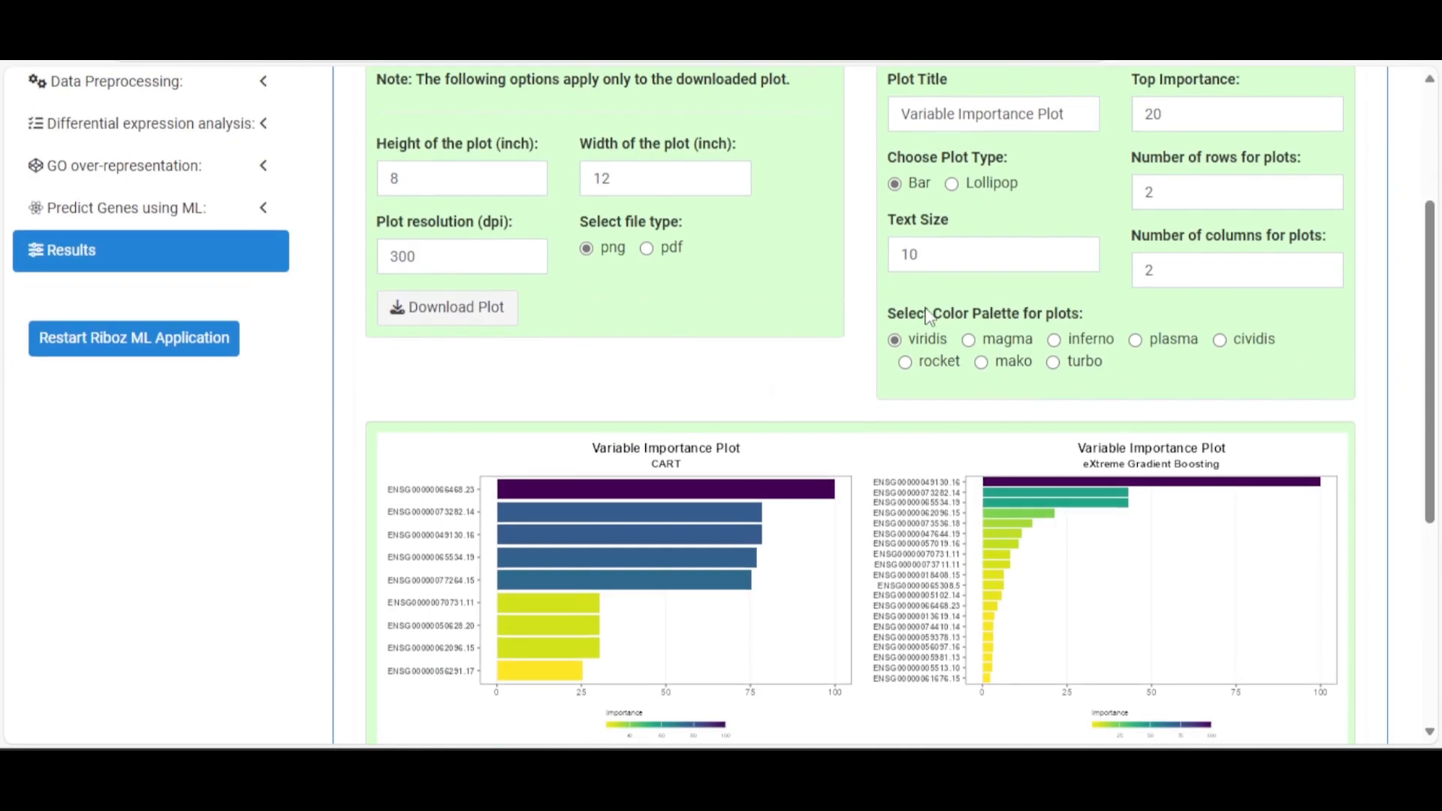
scroll(938, 233, down, 3)
scroll(946, 245, up, 4)
click(976, 300)
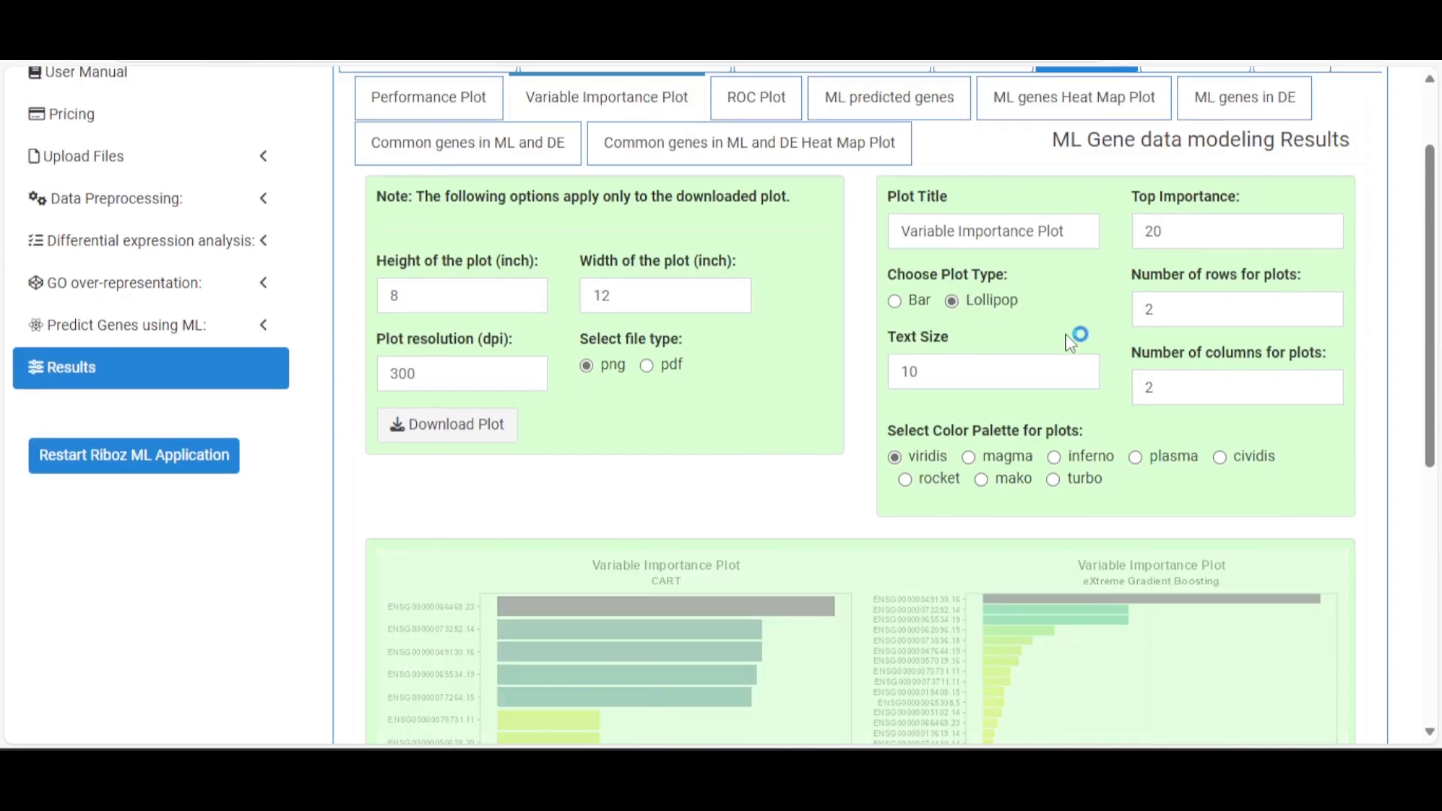
scroll(1067, 338, down, 4)
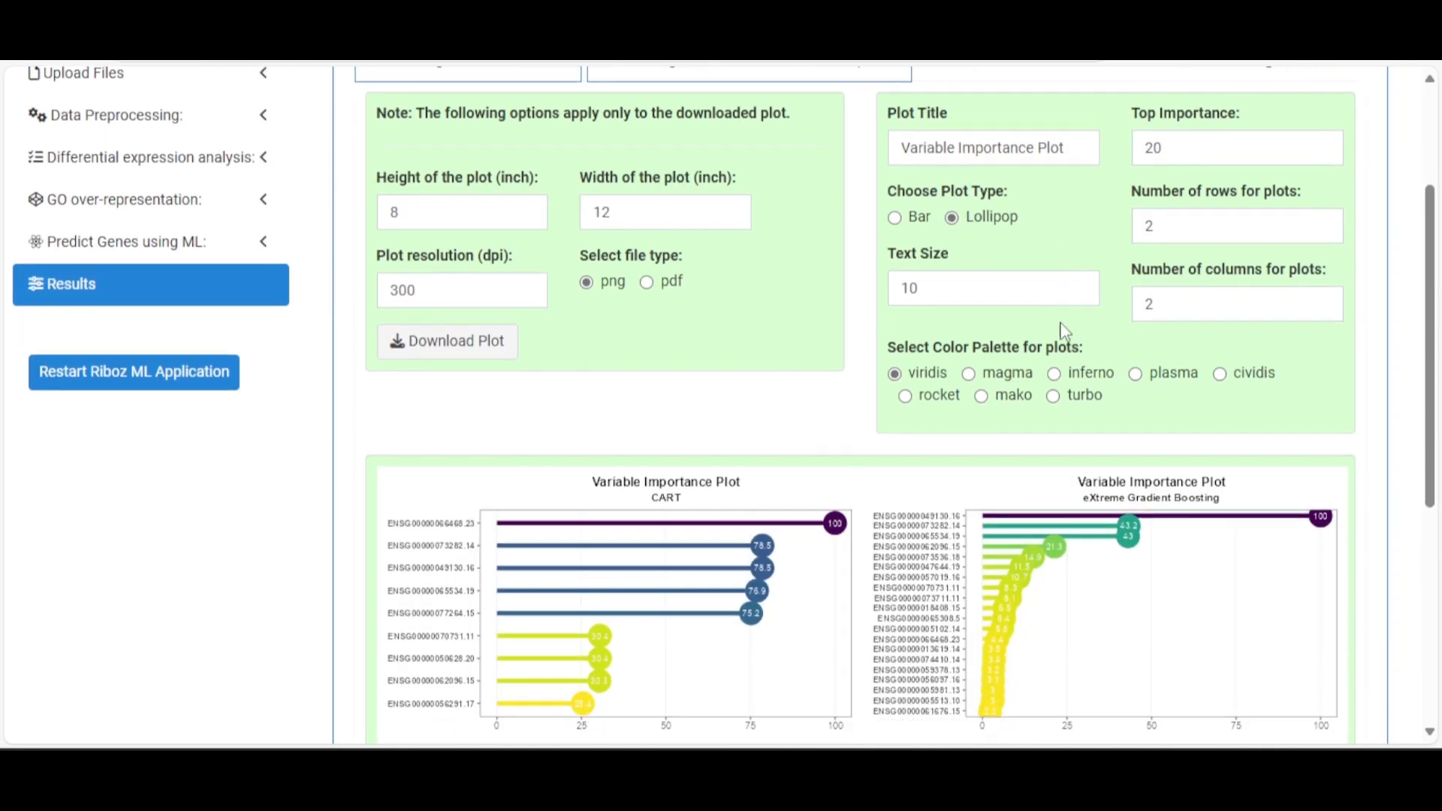
Try the magma and inferno palettes on the importance plots
click(997, 144)
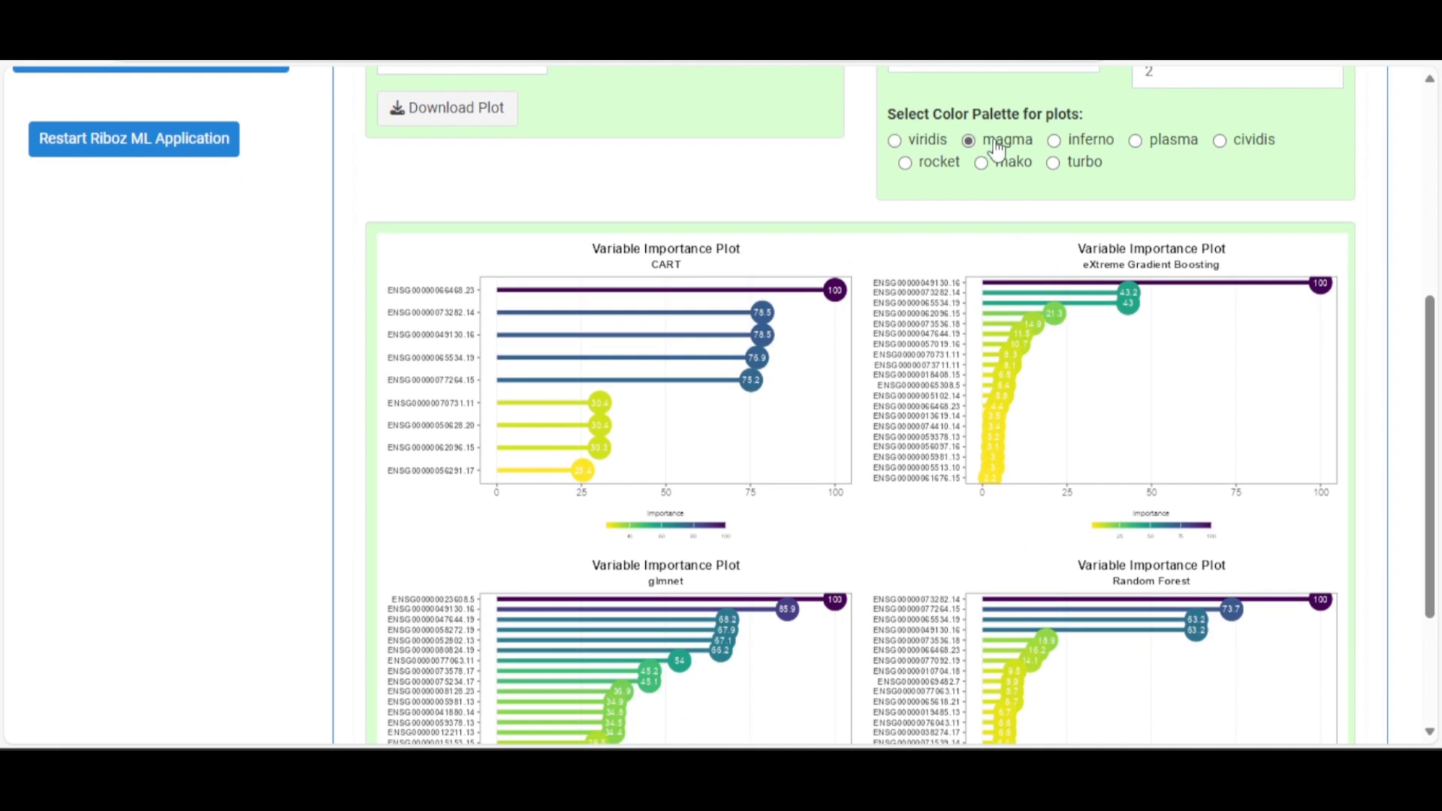
click(1069, 149)
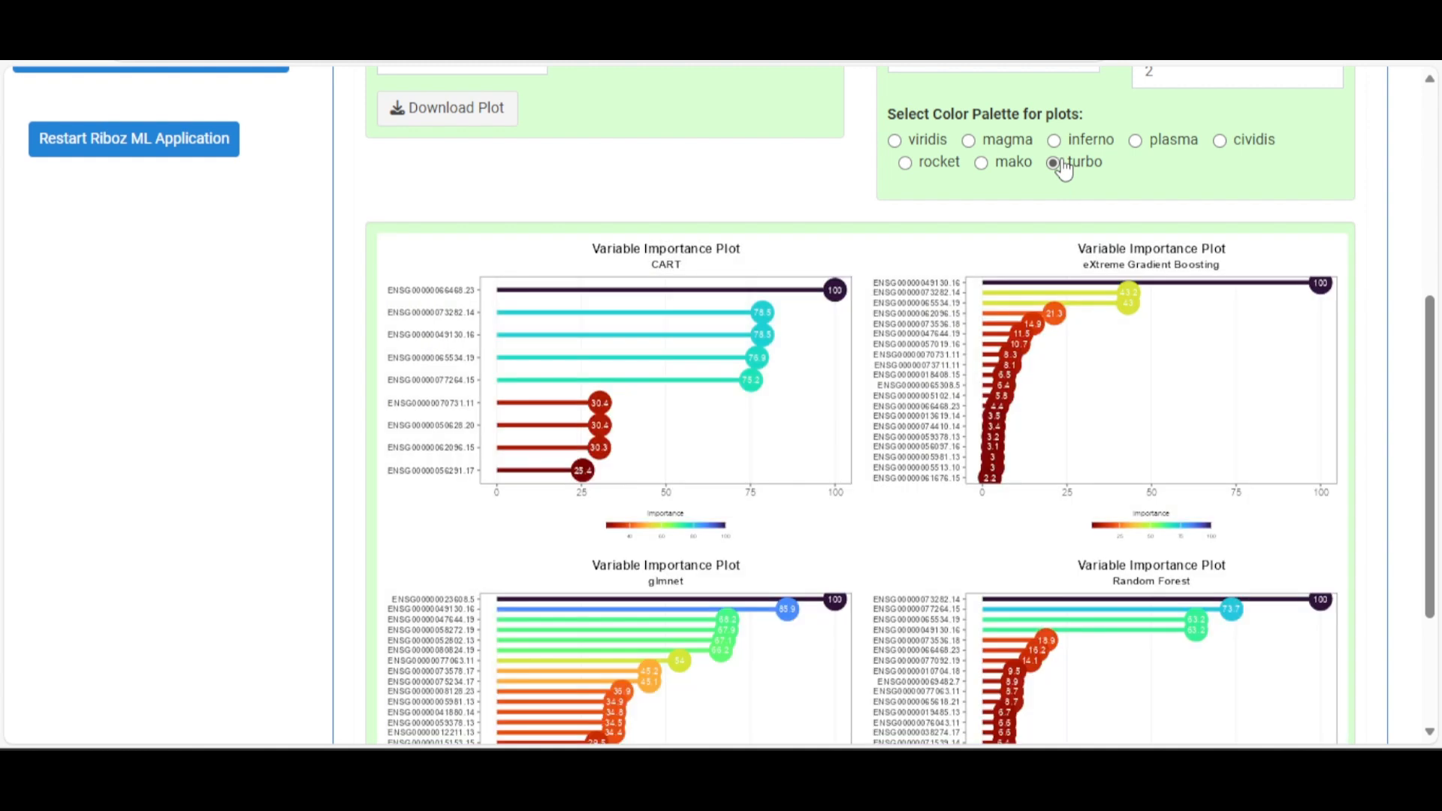
scroll(1138, 373, down, 3)
scroll(1130, 380, up, 6)
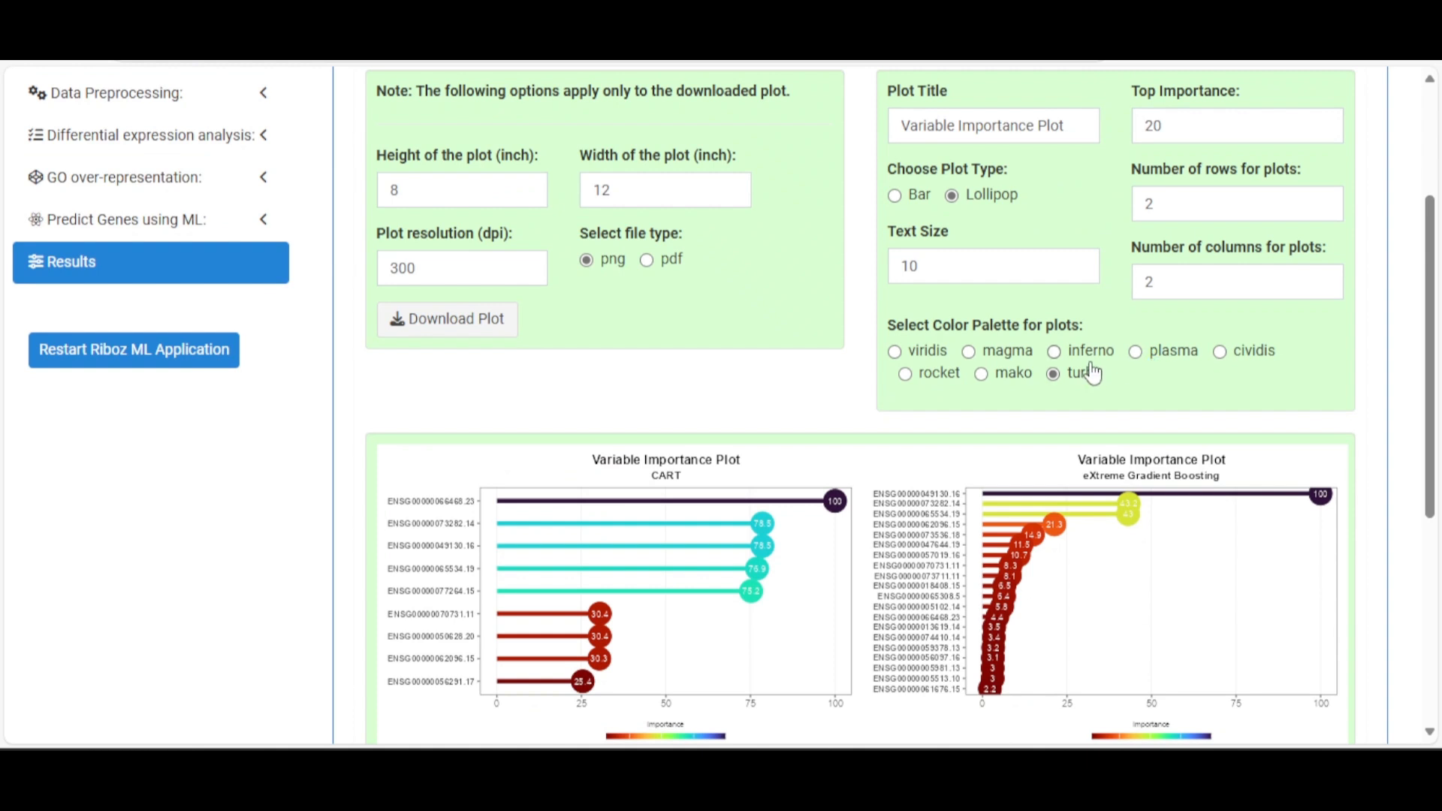
Reset Top Importance to 10 and restore the viridis palette
double_click(1145, 125)
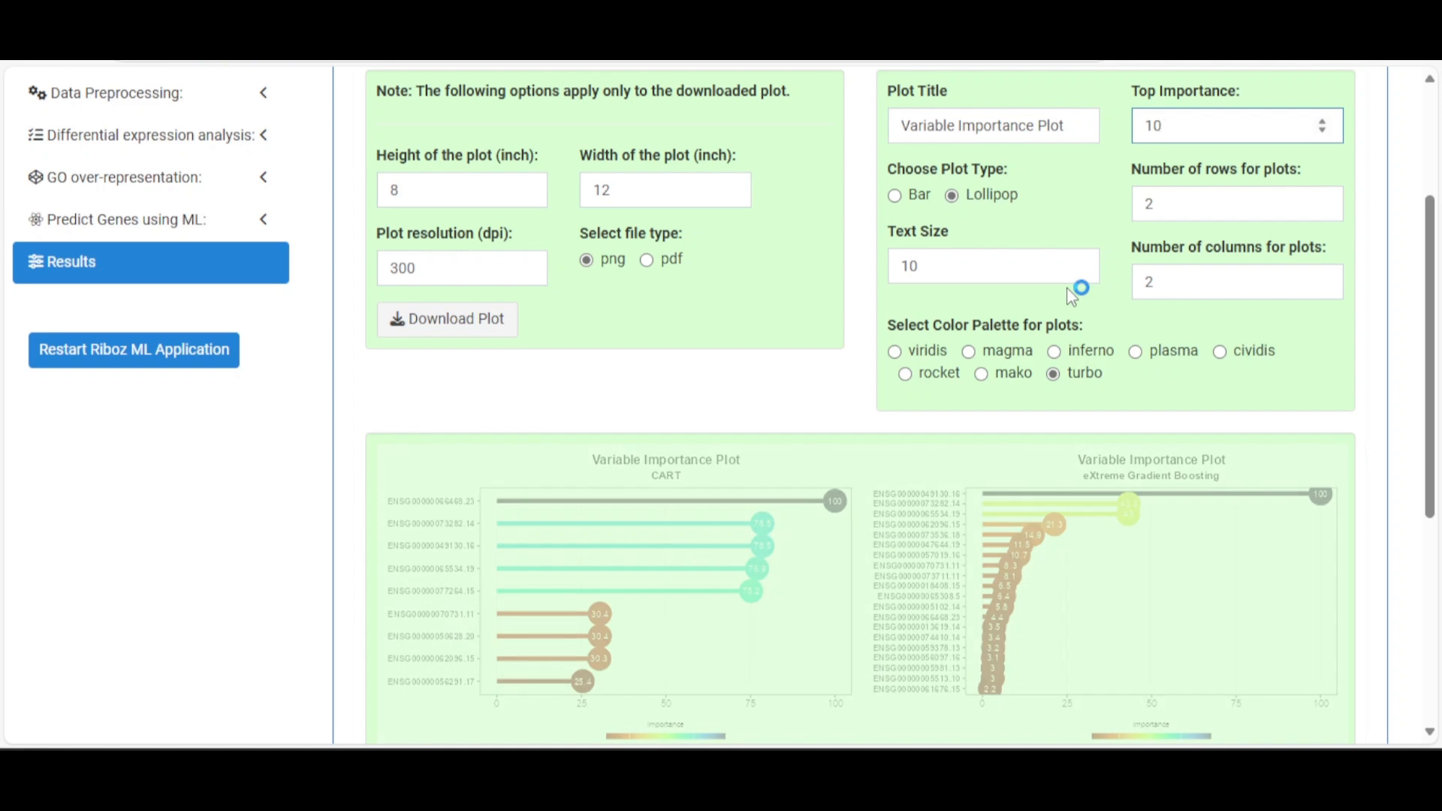
scroll(1057, 300, down, 5)
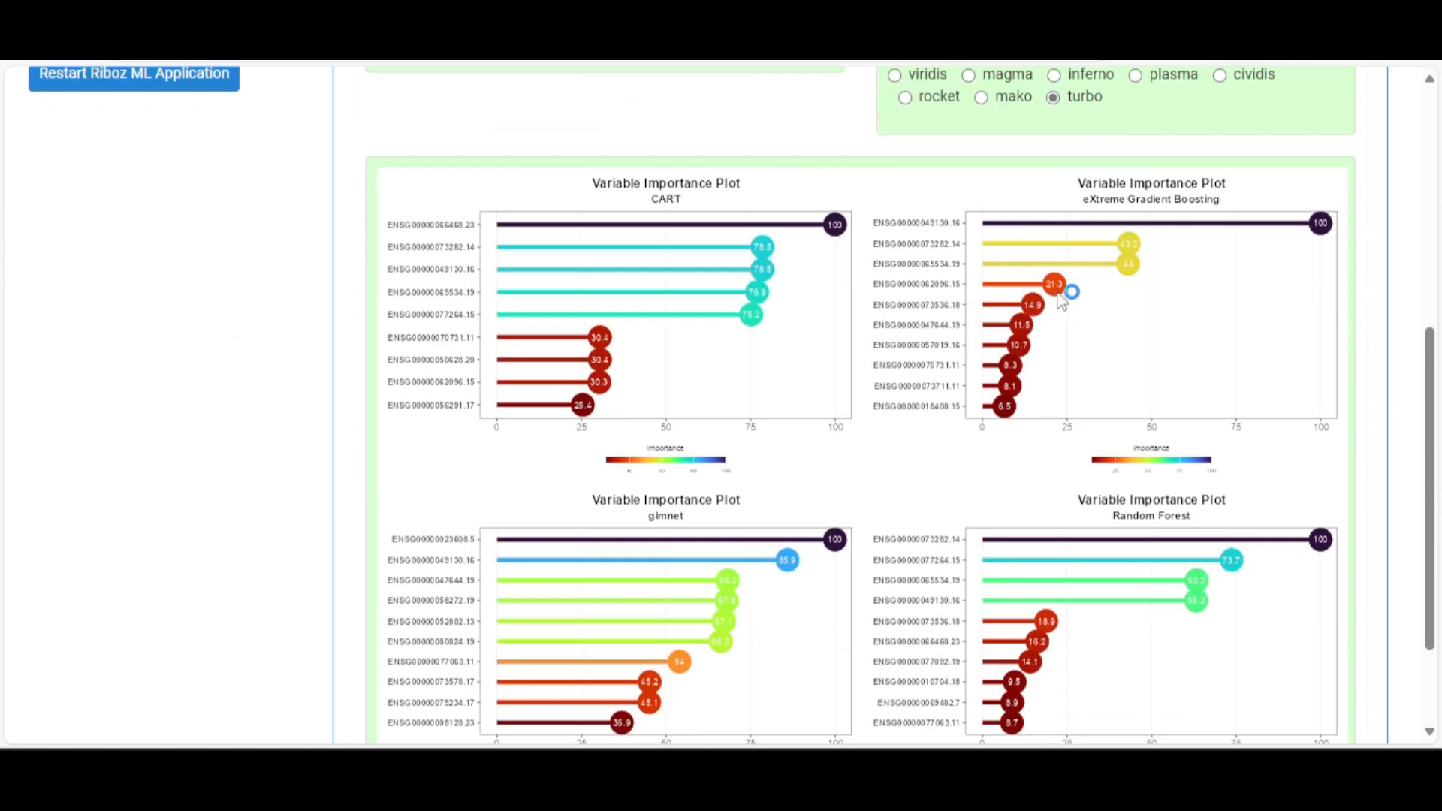
scroll(1059, 301, up, 5)
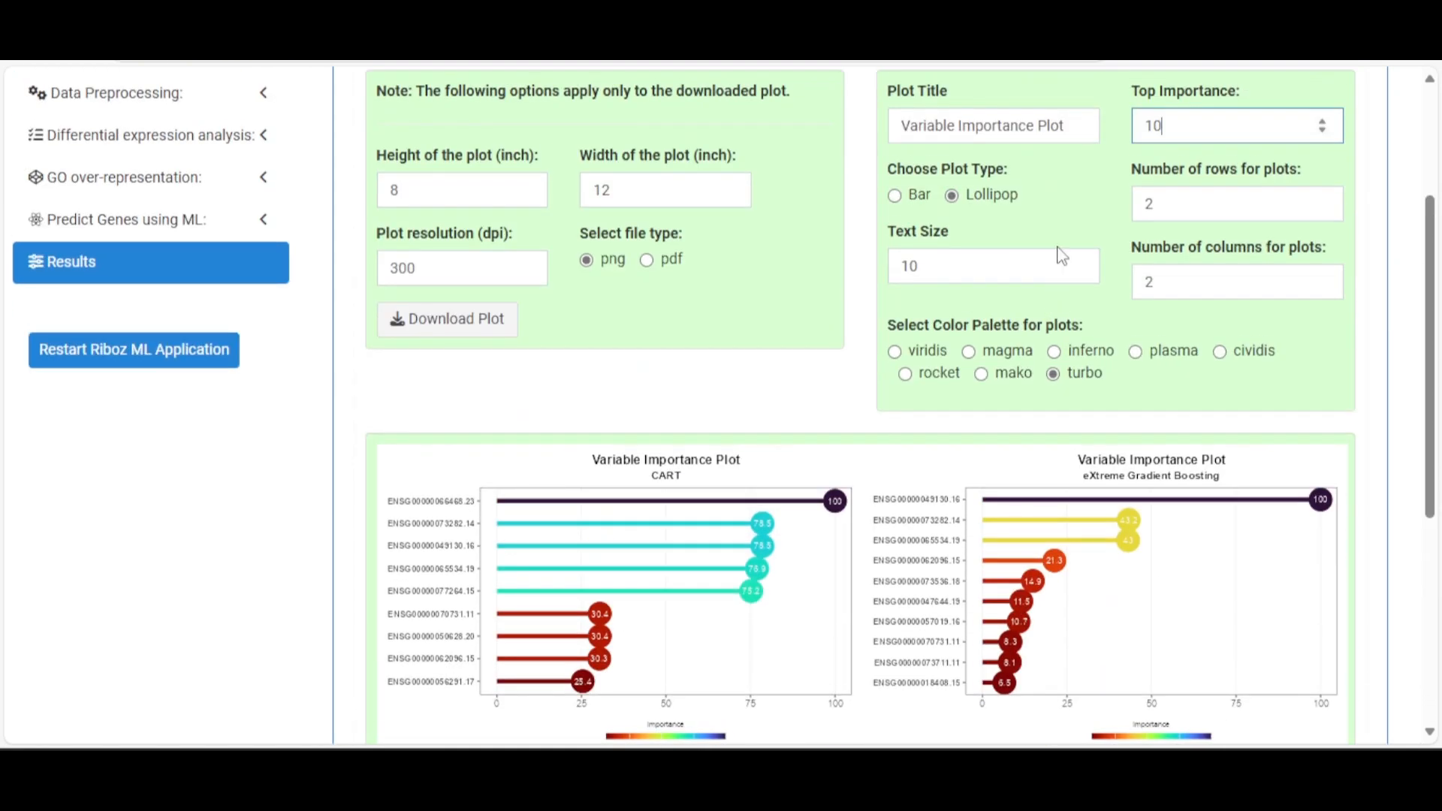
click(914, 353)
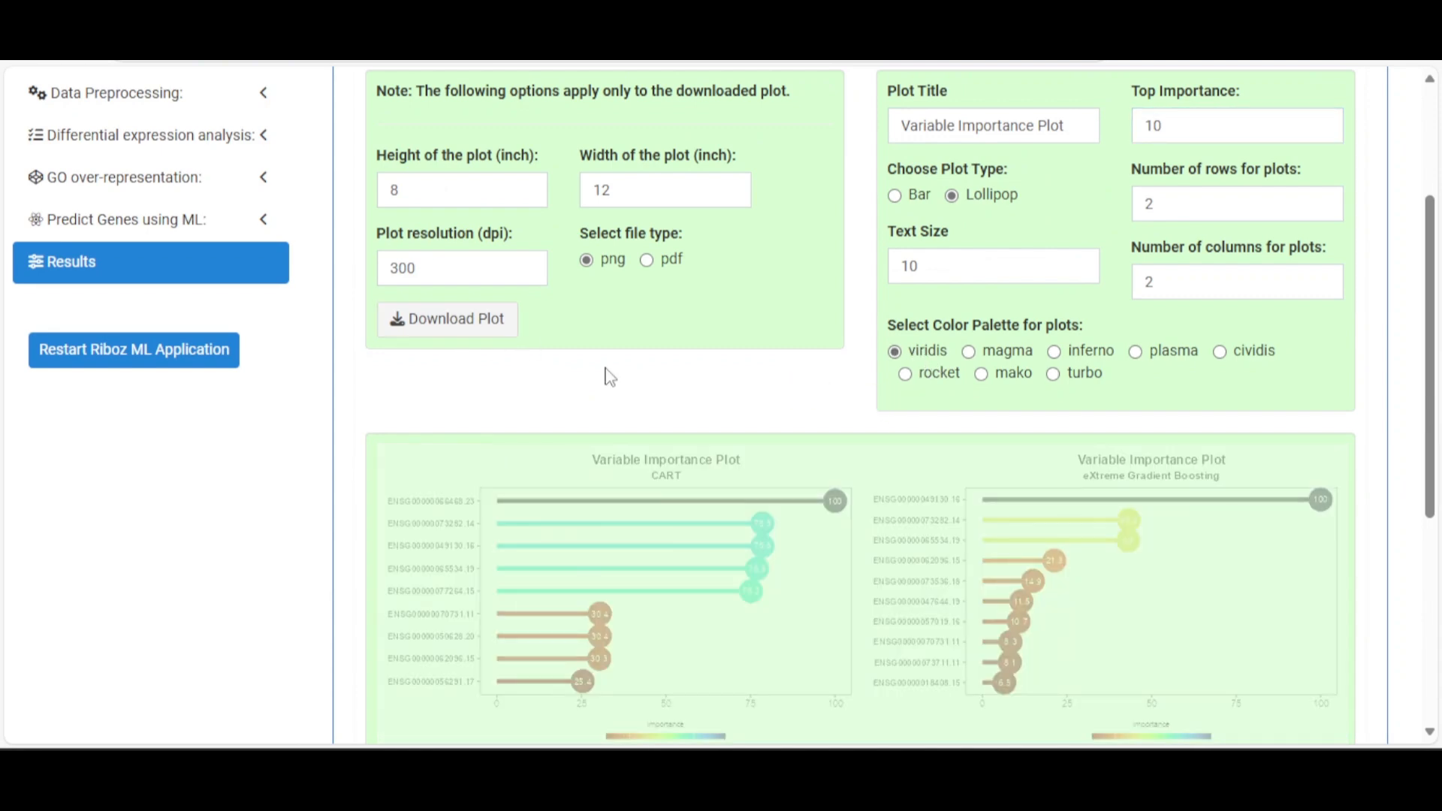
scroll(605, 376, down, 5)
scroll(611, 371, up, 5)
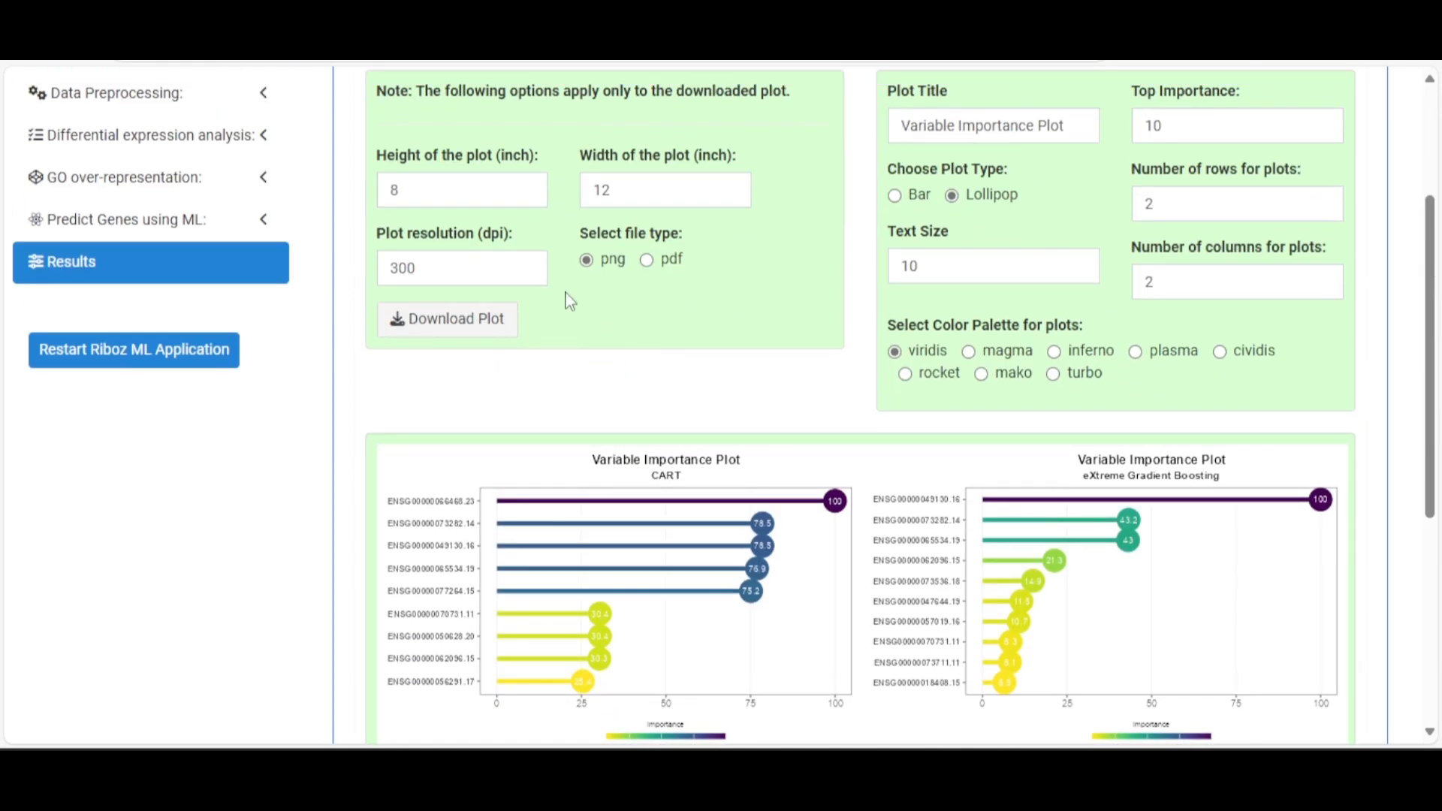
scroll(668, 300, up, 3)
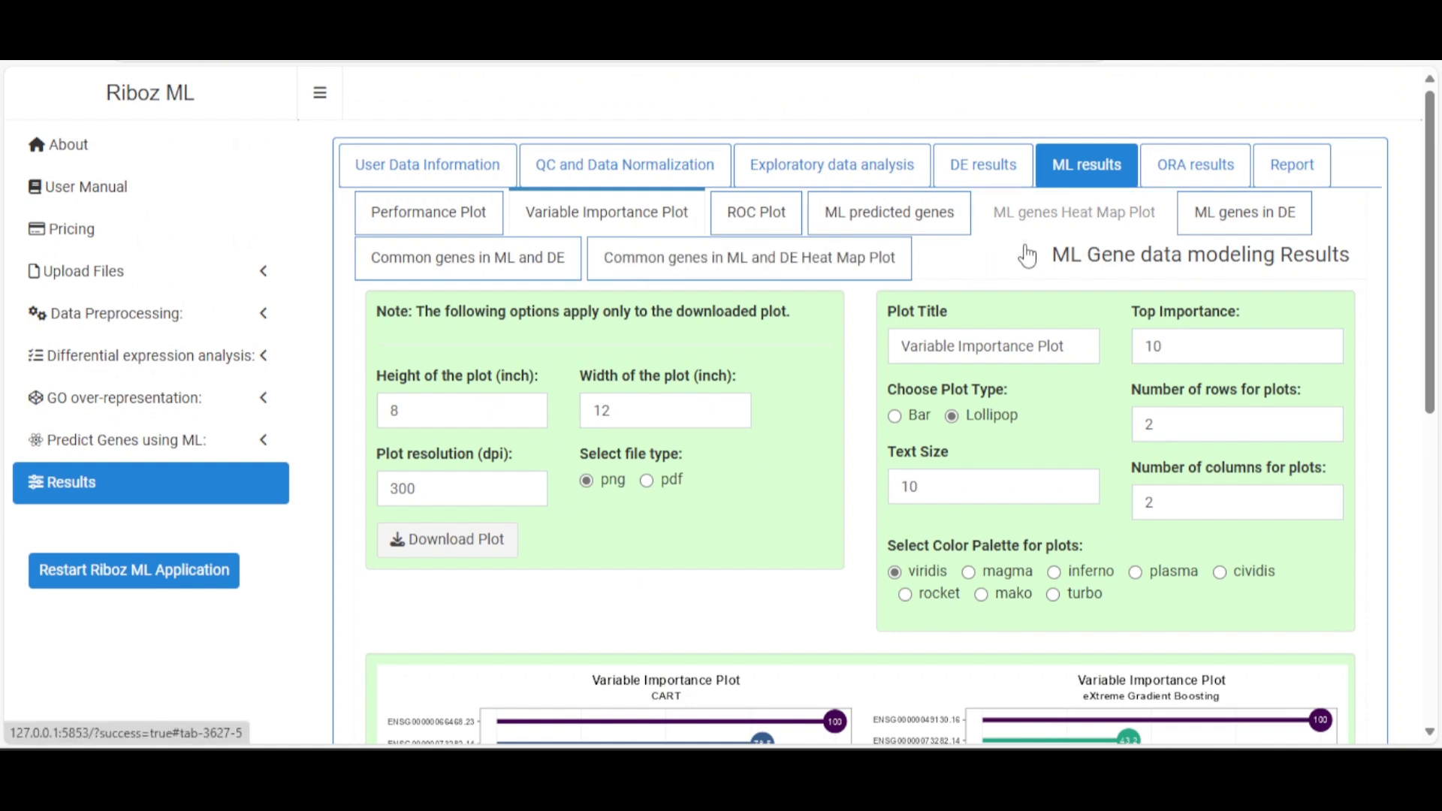
Download ML_Confusion_matrix.csv from the ROC Plot results
click(751, 213)
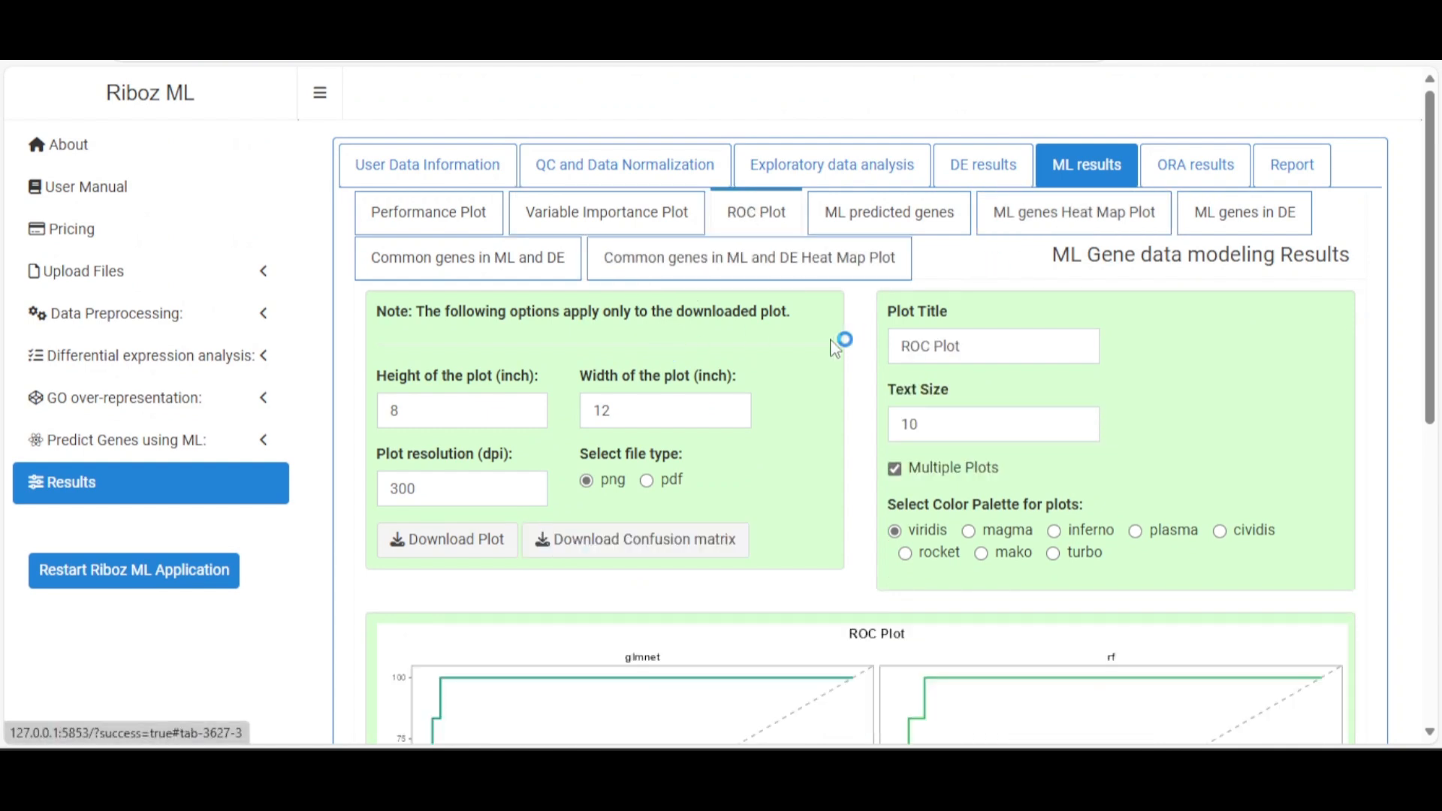
scroll(730, 382, down, 5)
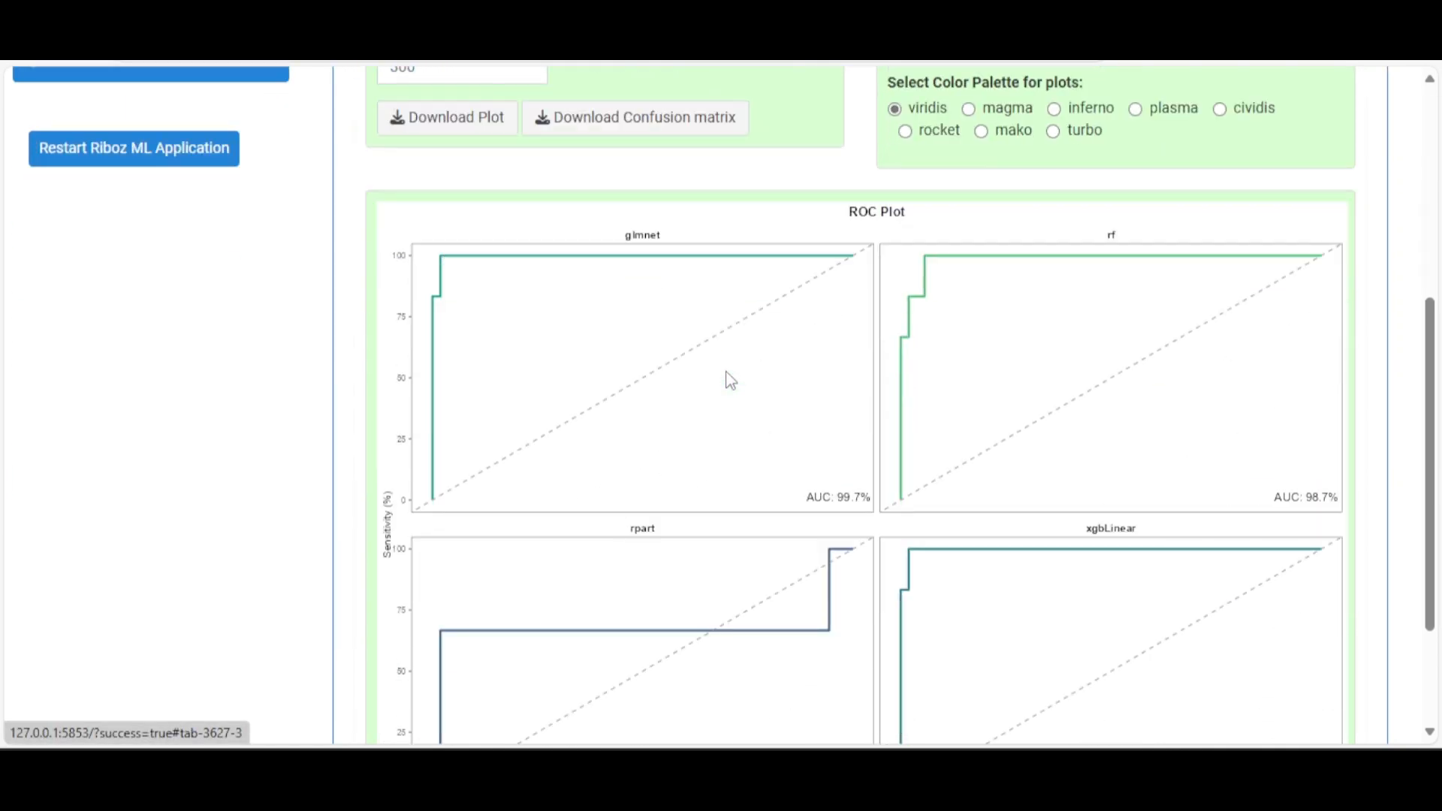
scroll(729, 381, down, 3)
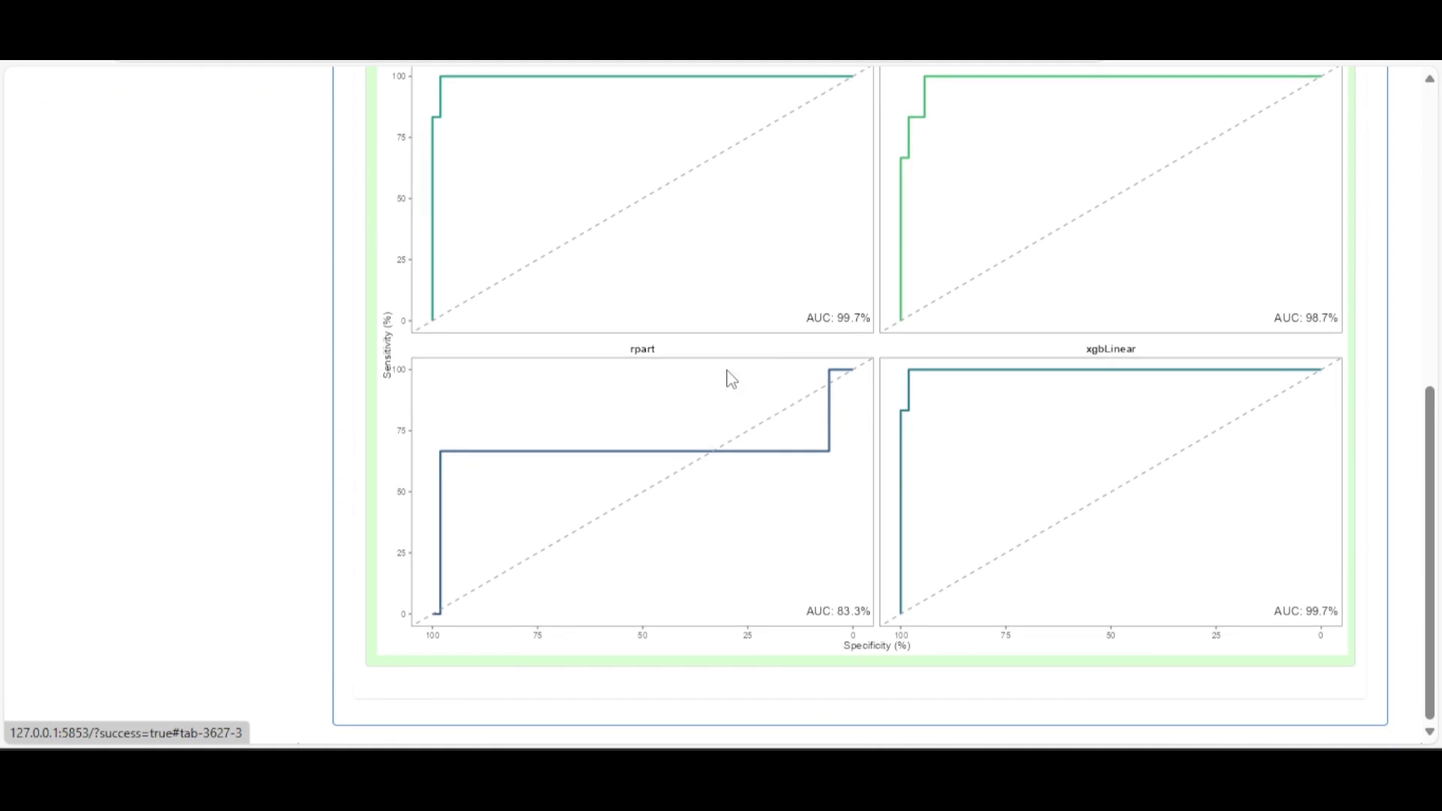
scroll(732, 379, up, 5)
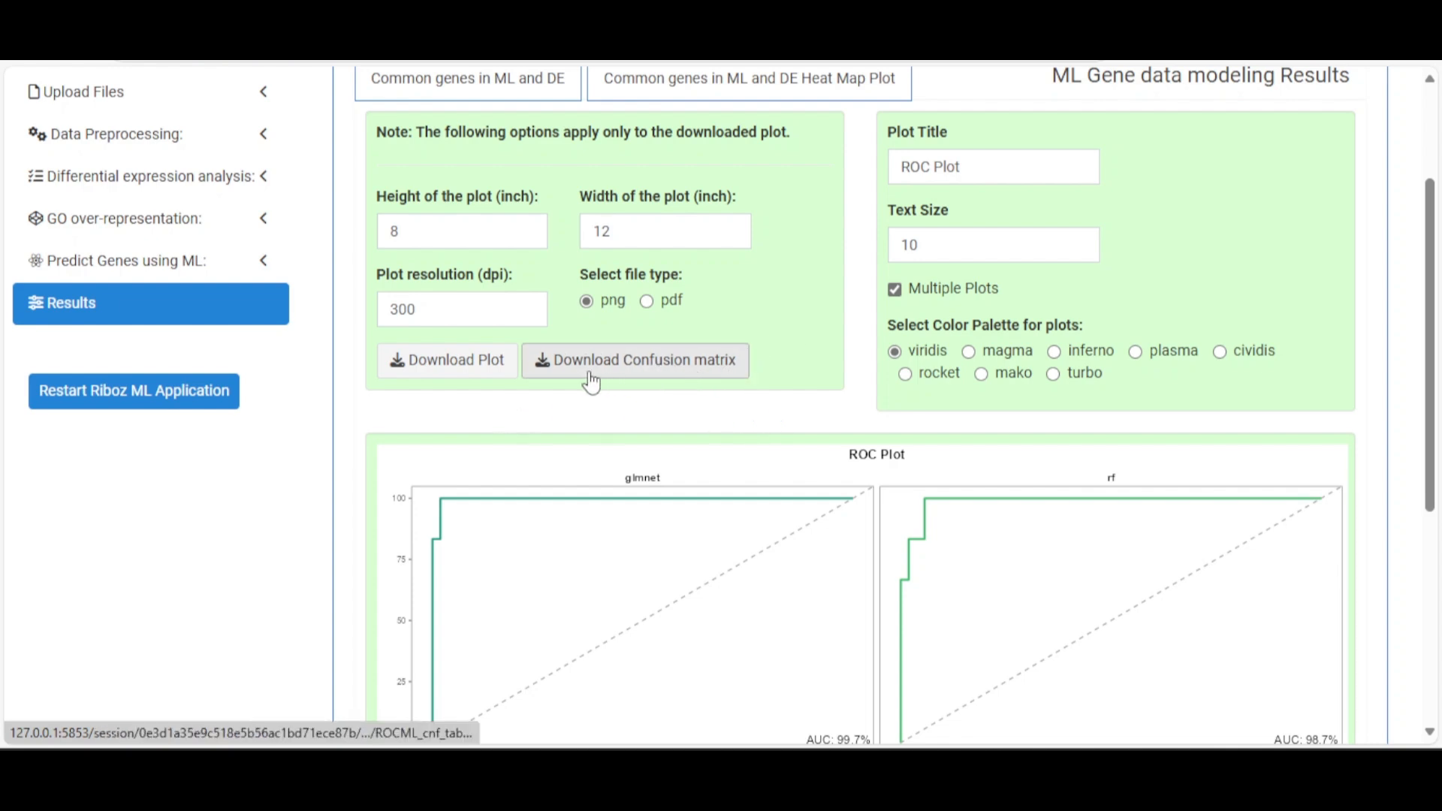
click(655, 372)
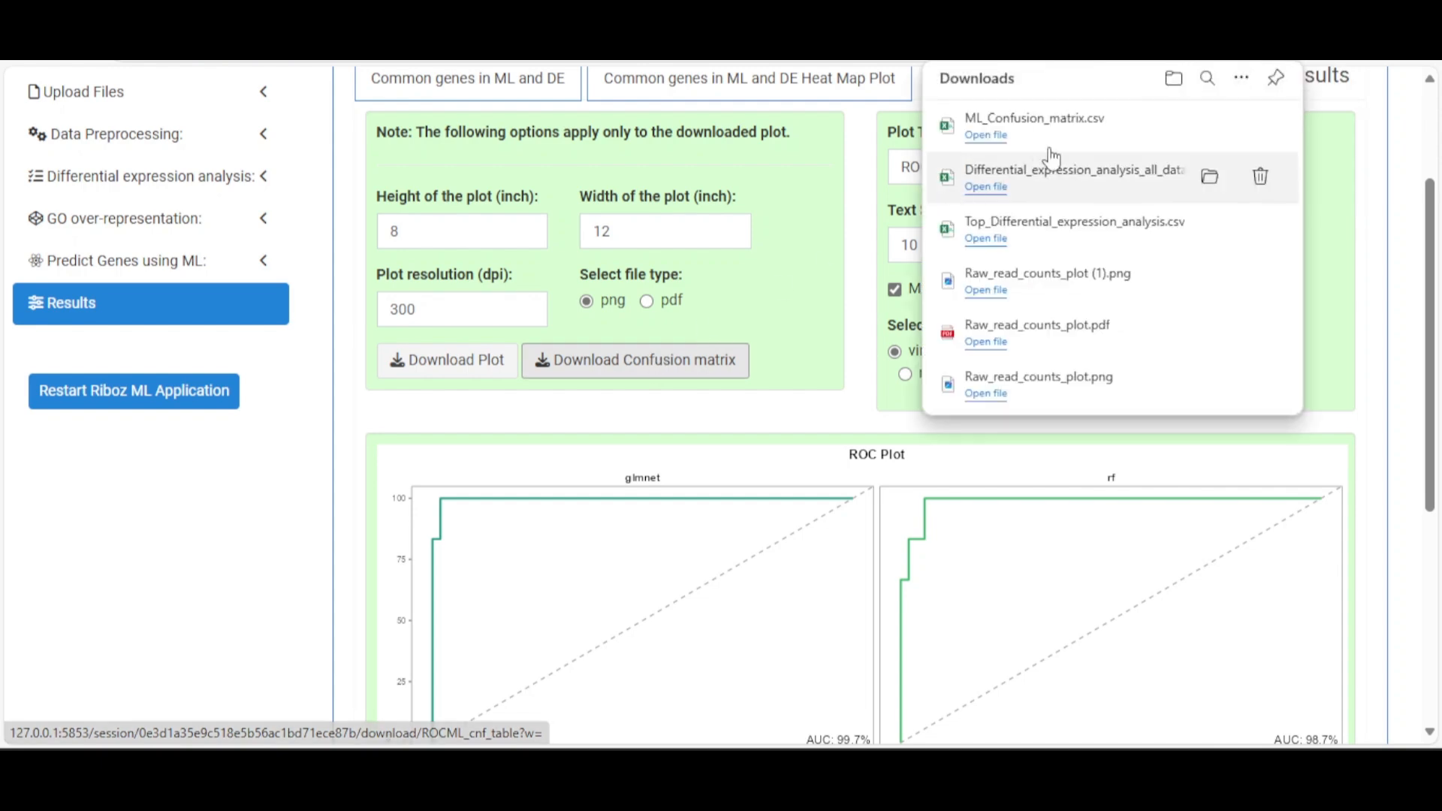
Open ML_Confusion_matrix.csv in Excel and widen columns A and D
click(1048, 132)
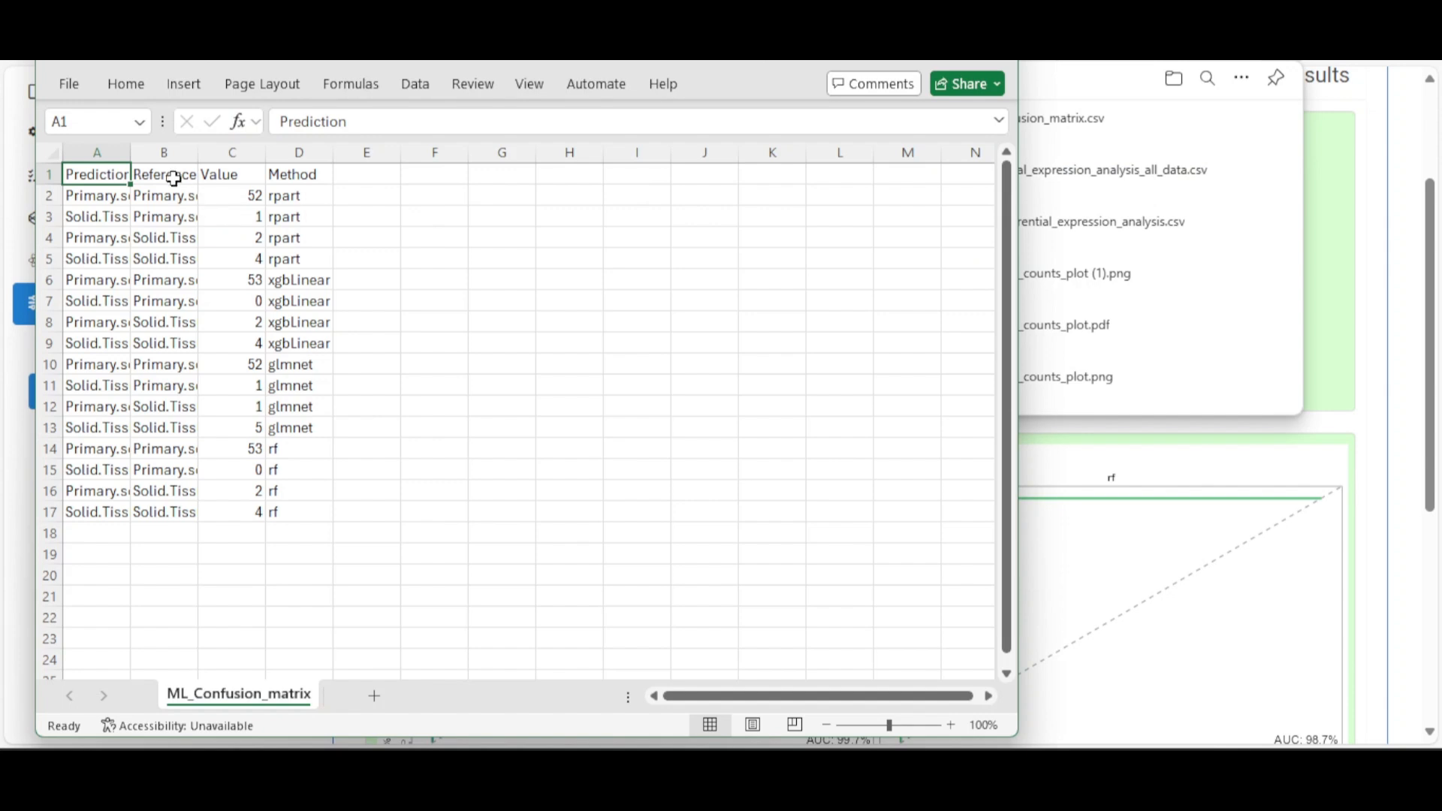
drag(134, 157, 675, 139)
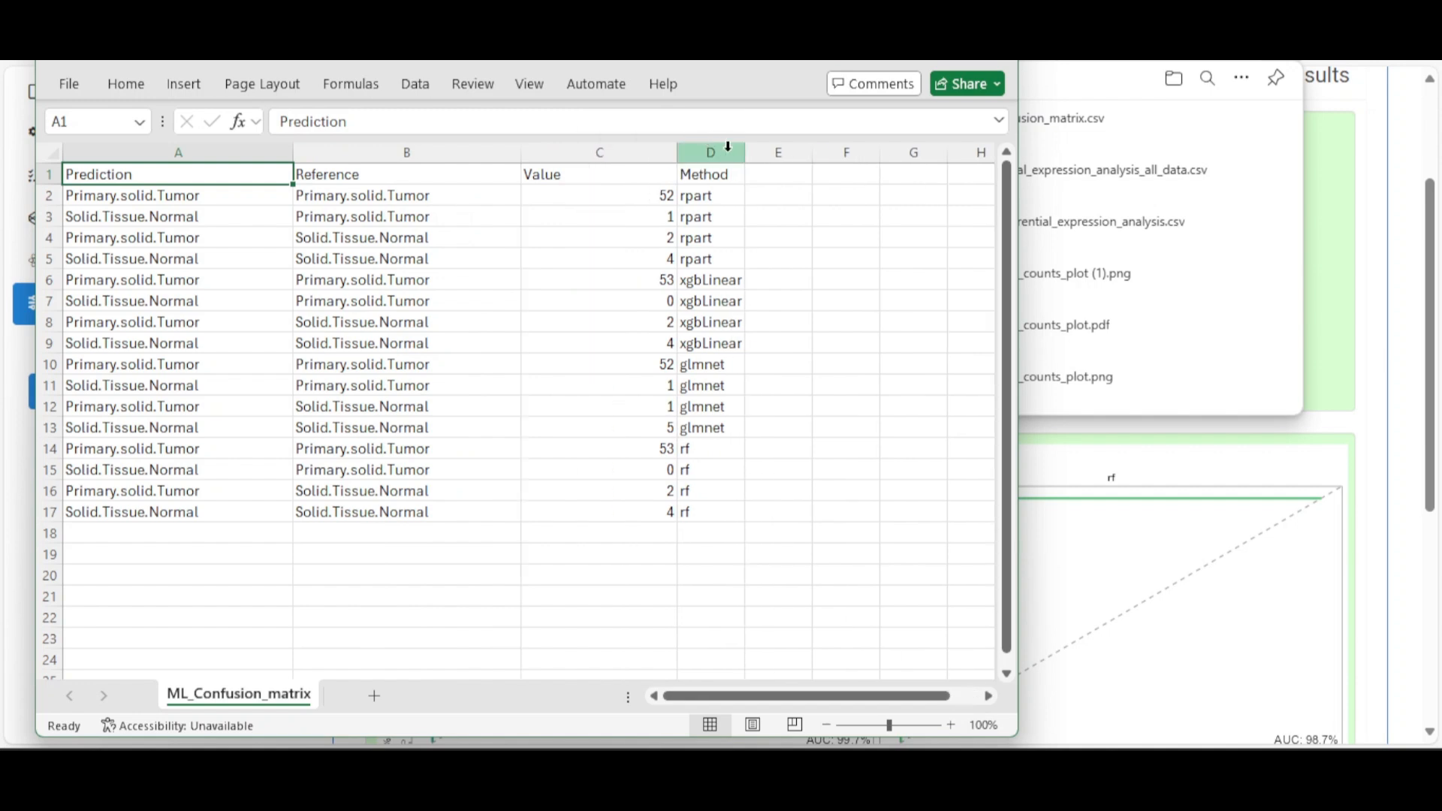
drag(744, 153, 808, 153)
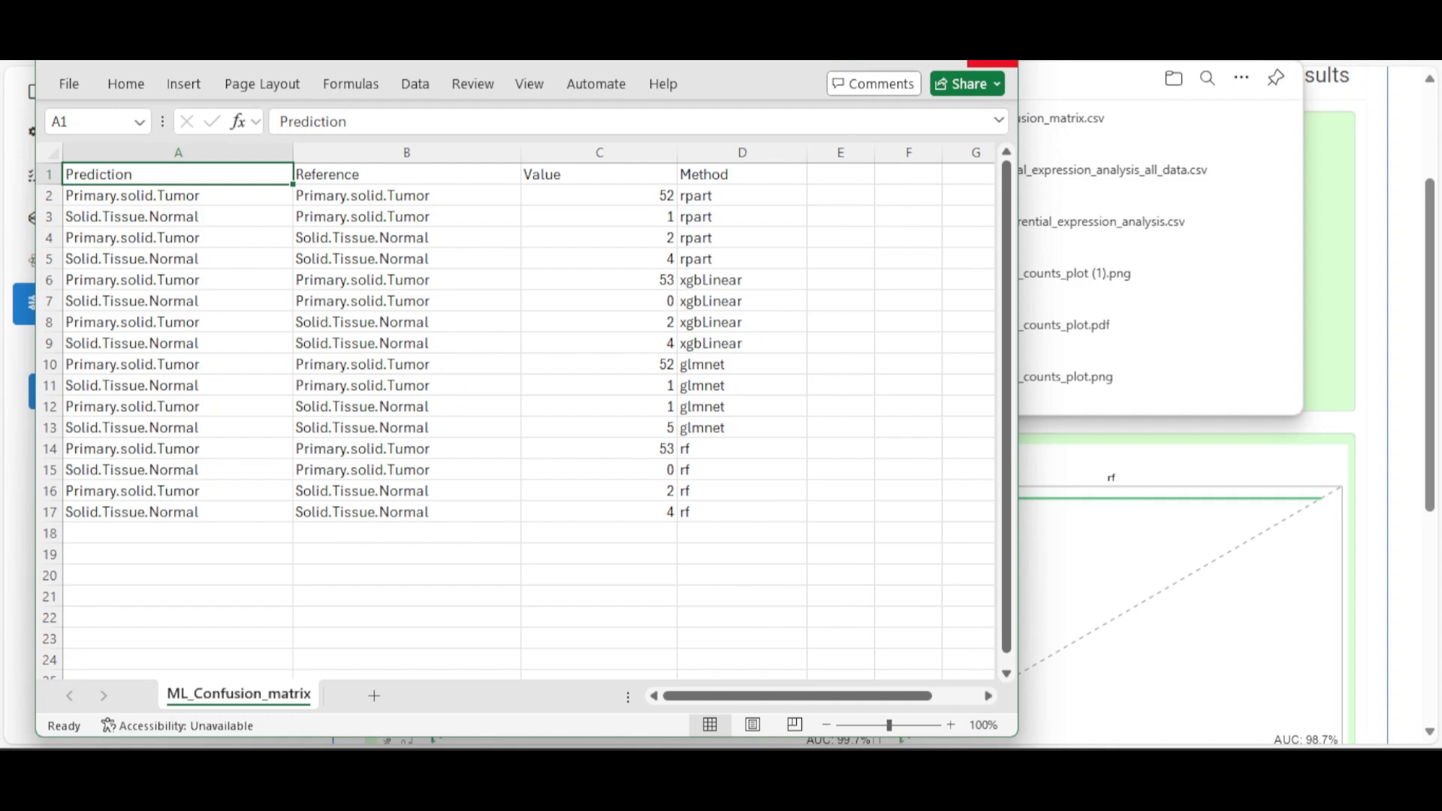
Close the spreadsheet without saving and dismiss the downloads list
click(993, 63)
click(602, 546)
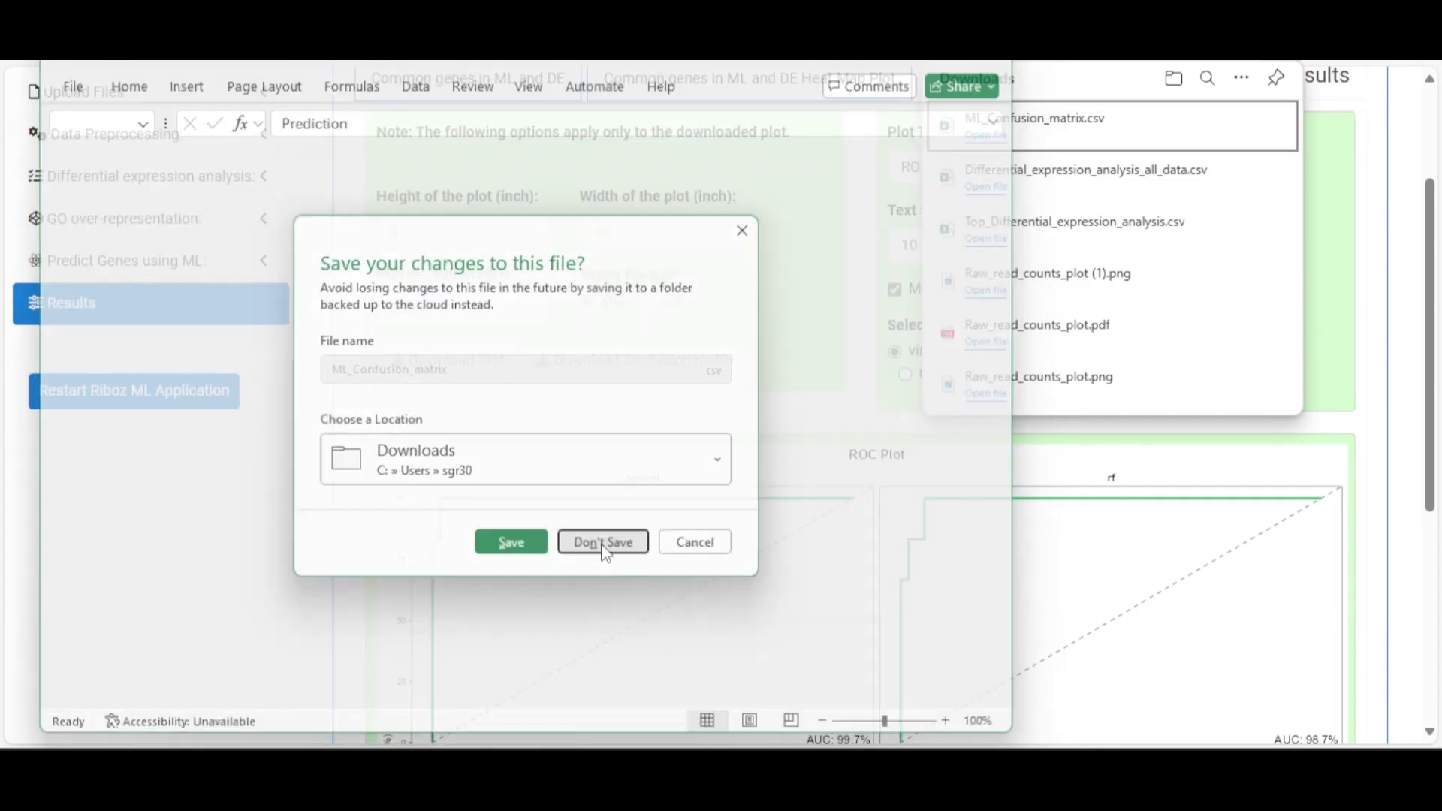
click(1408, 244)
scroll(1138, 287, up, 3)
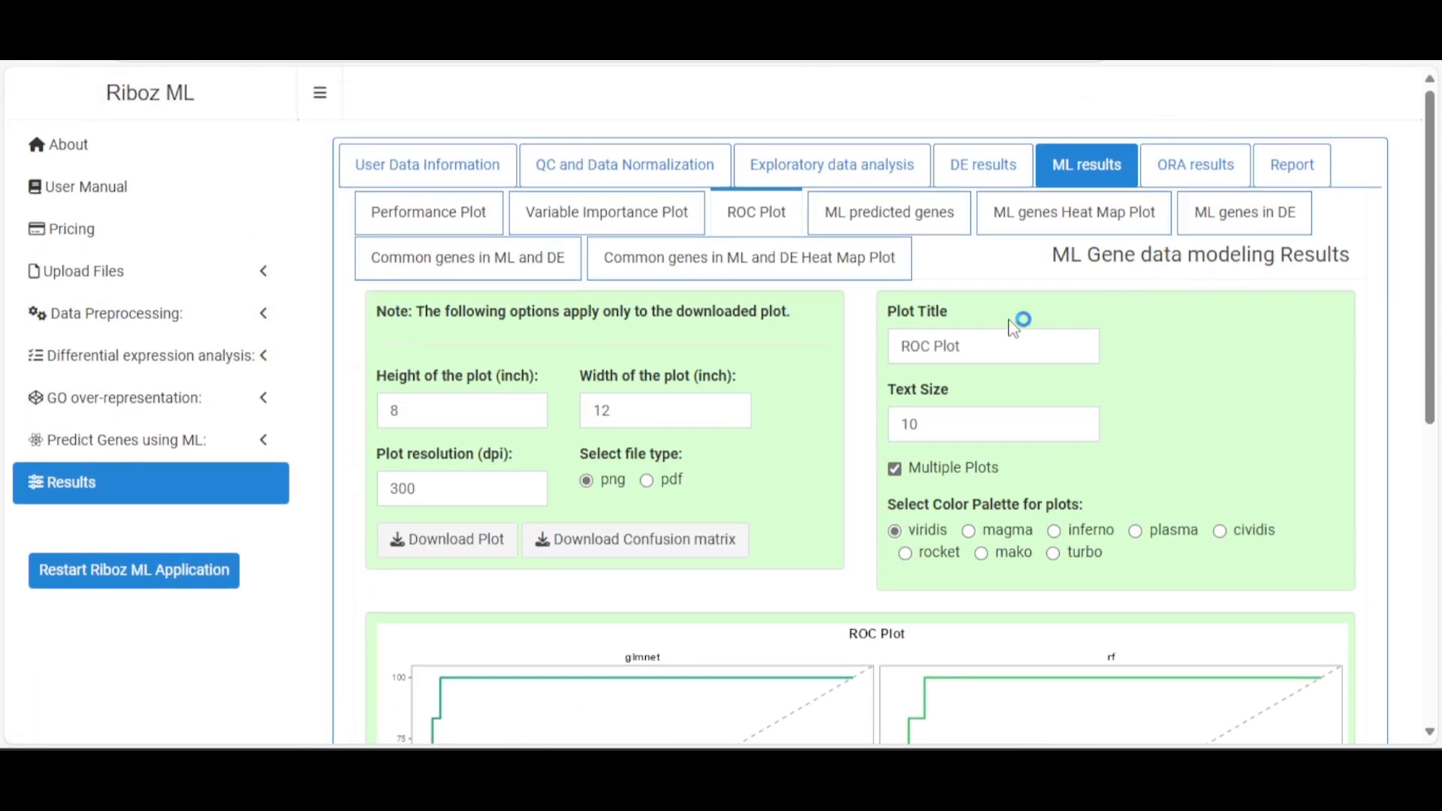
Show the ML predicted genes table
click(931, 220)
scroll(818, 415, down, 3)
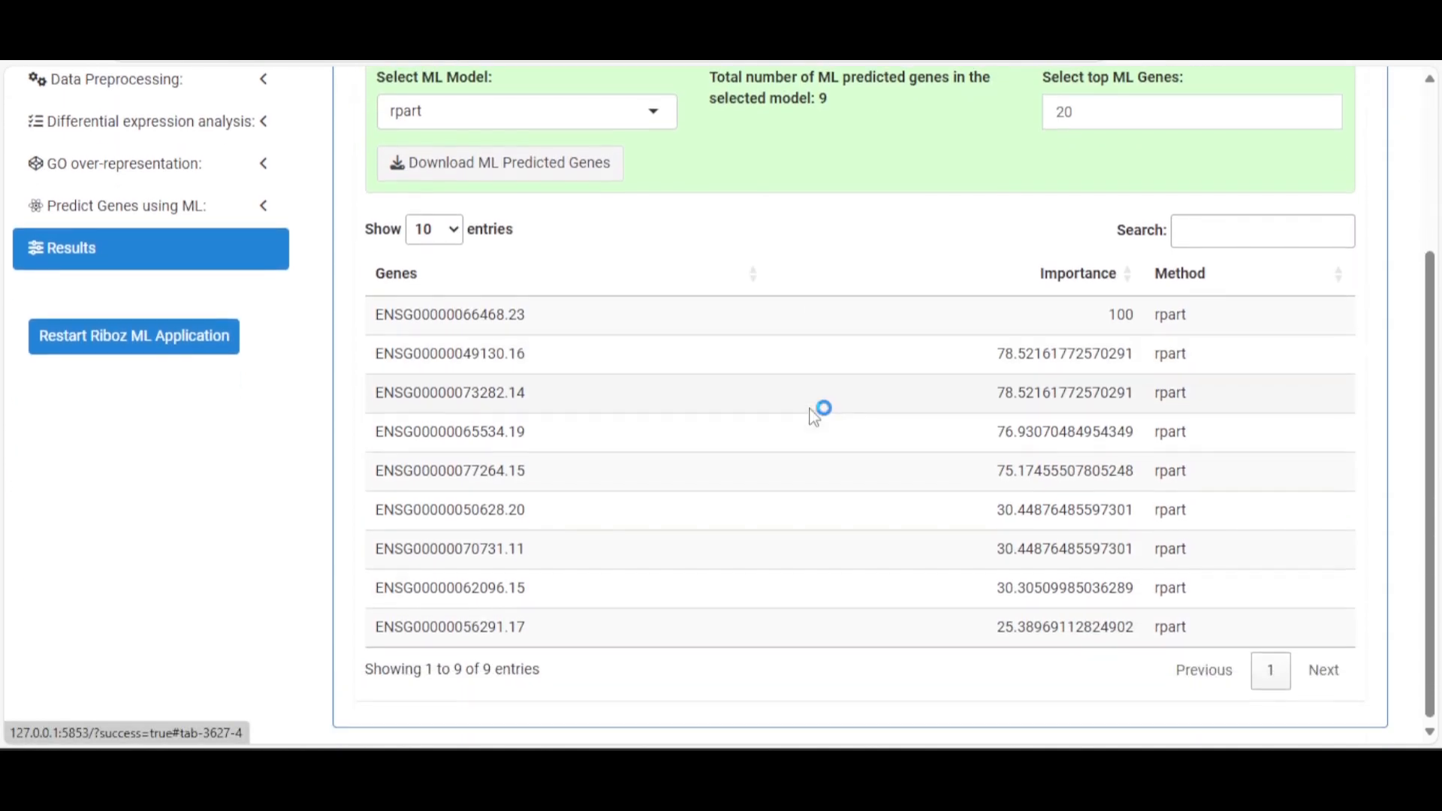
scroll(819, 405, up, 3)
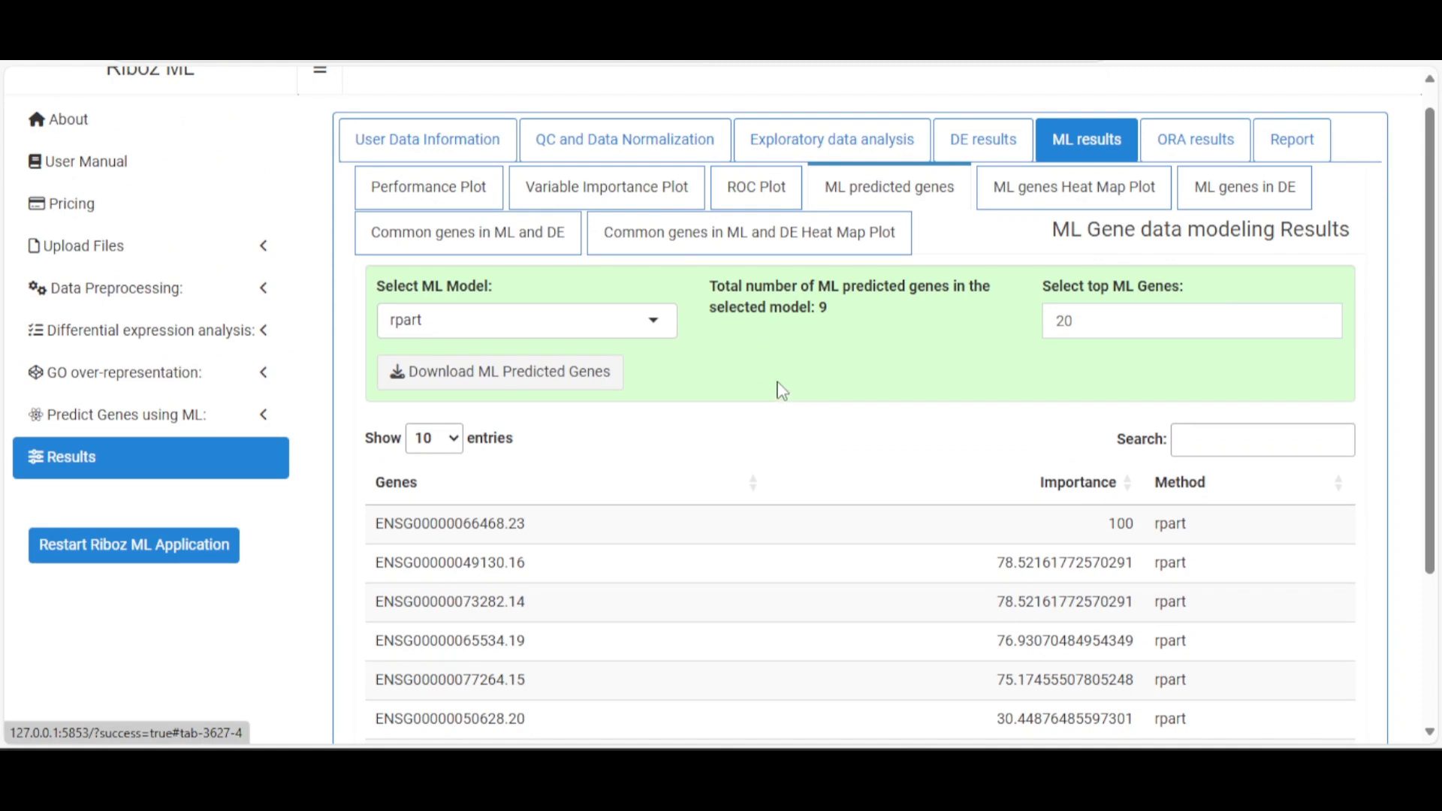
scroll(781, 387, down, 3)
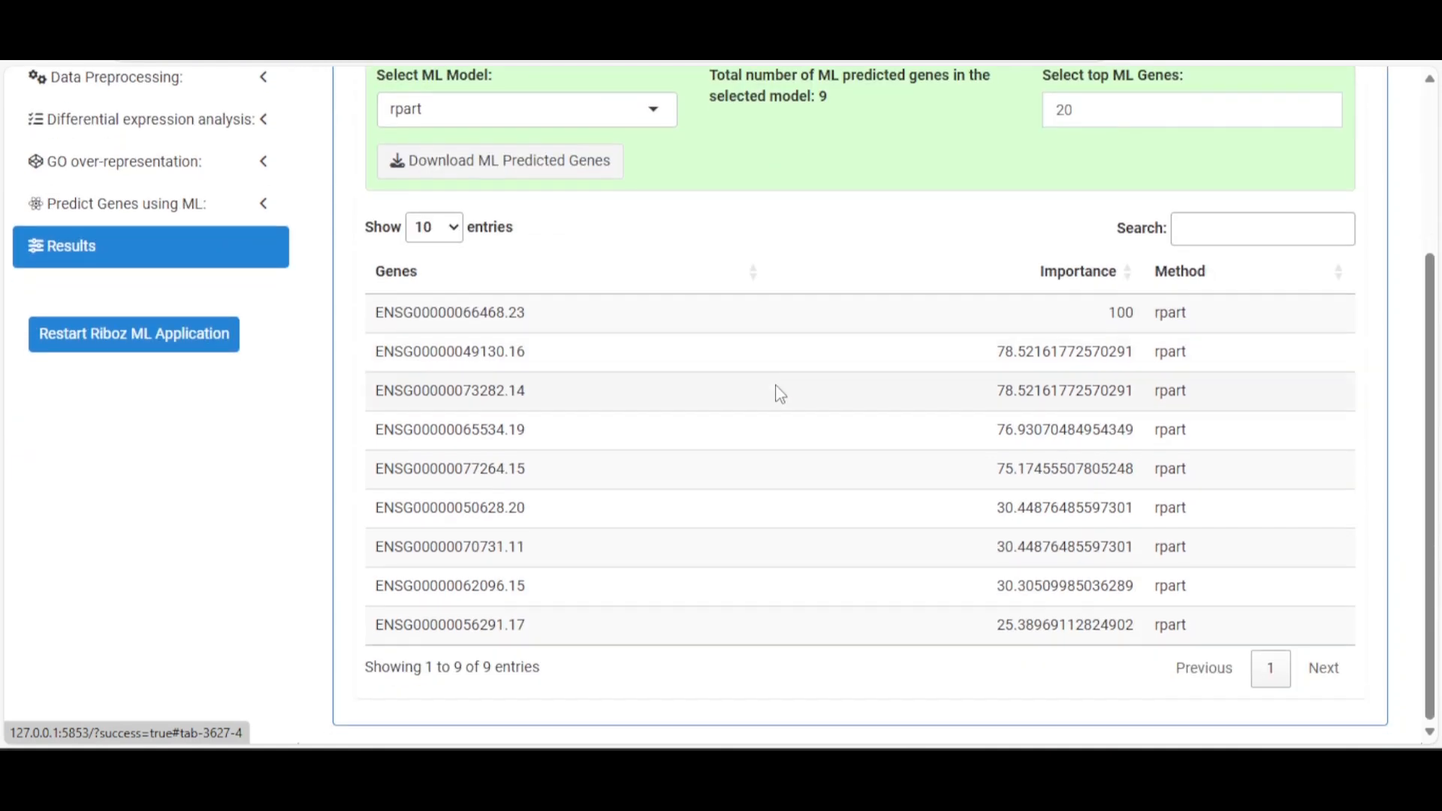
scroll(779, 391, up, 2)
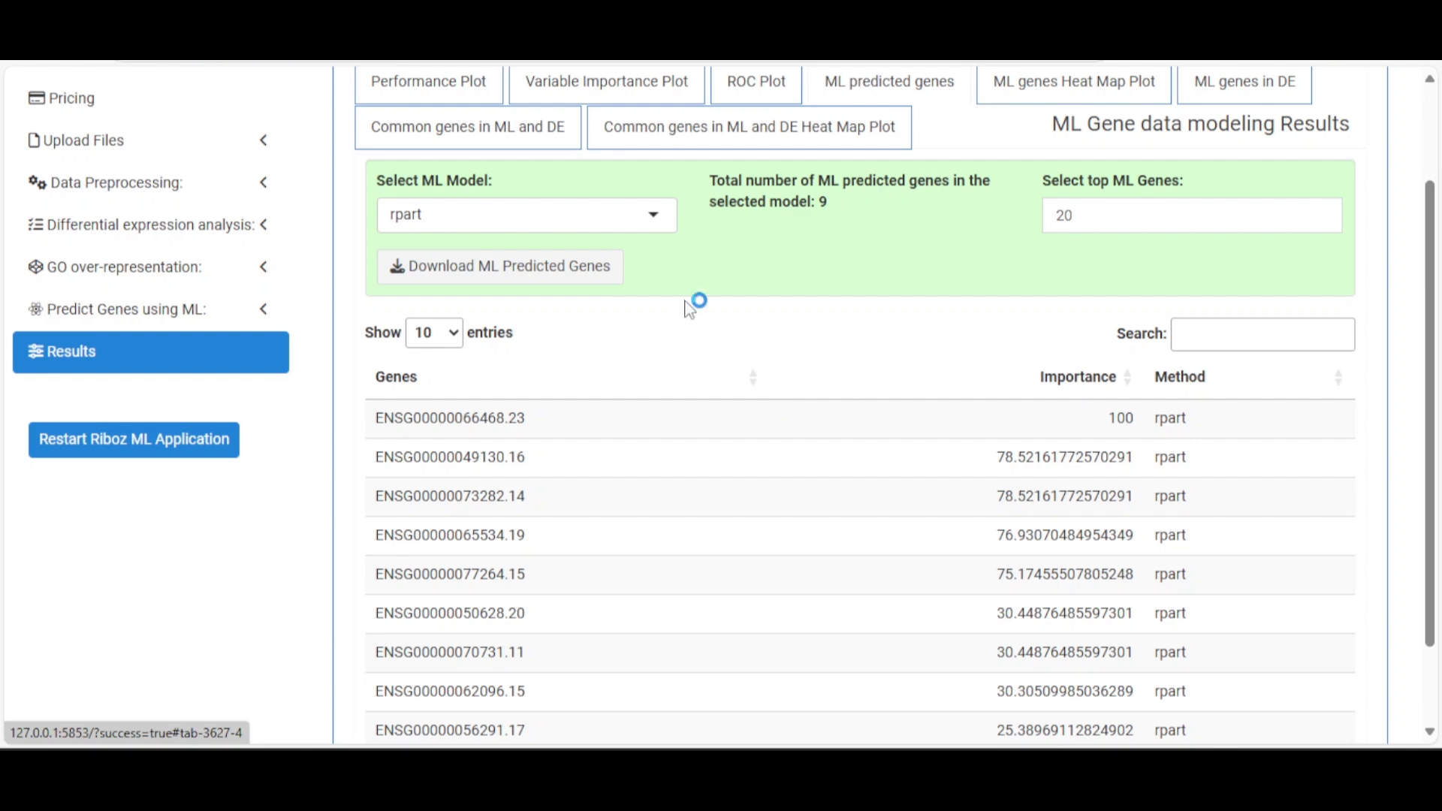
Select xgbLinear in the Select ML Model list
click(653, 218)
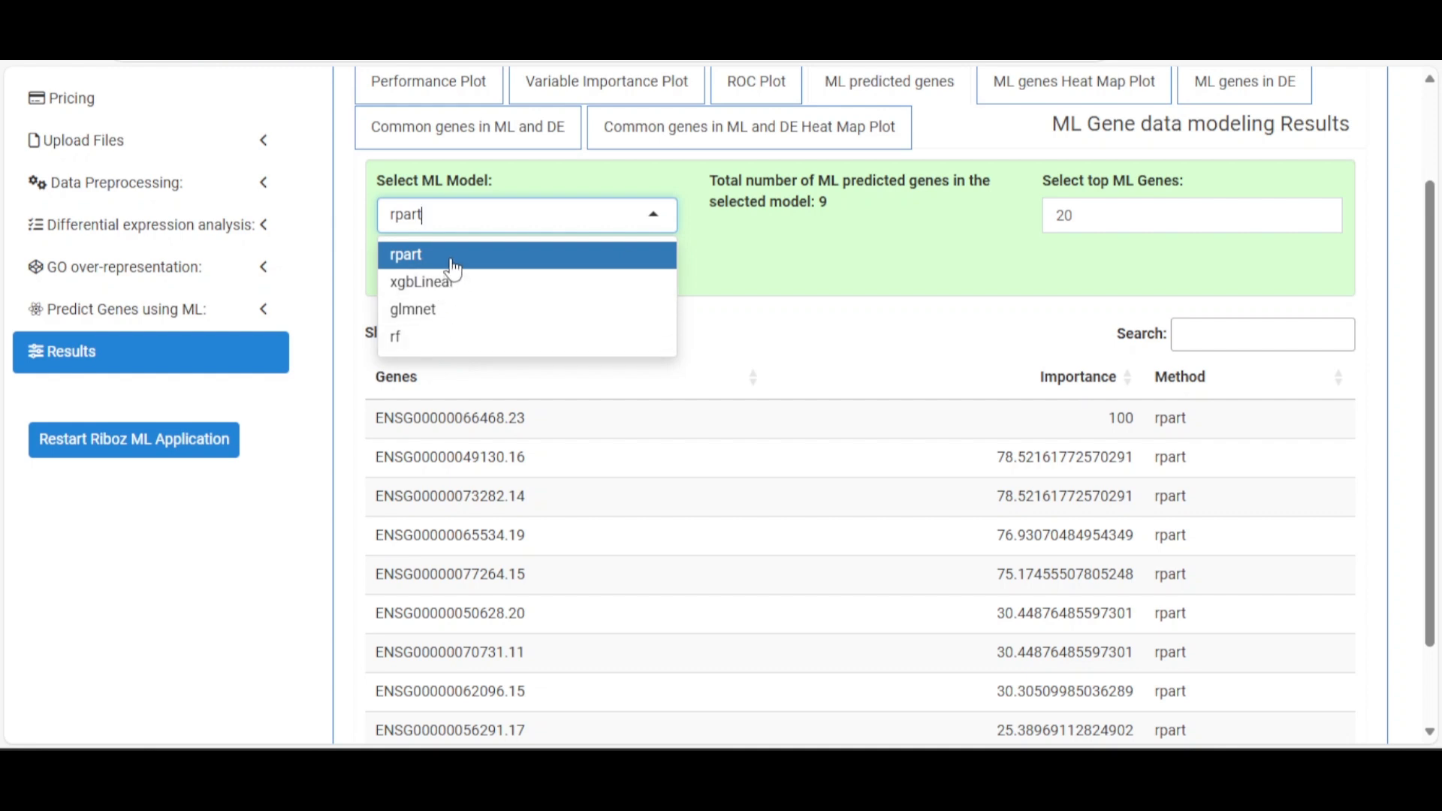
click(795, 242)
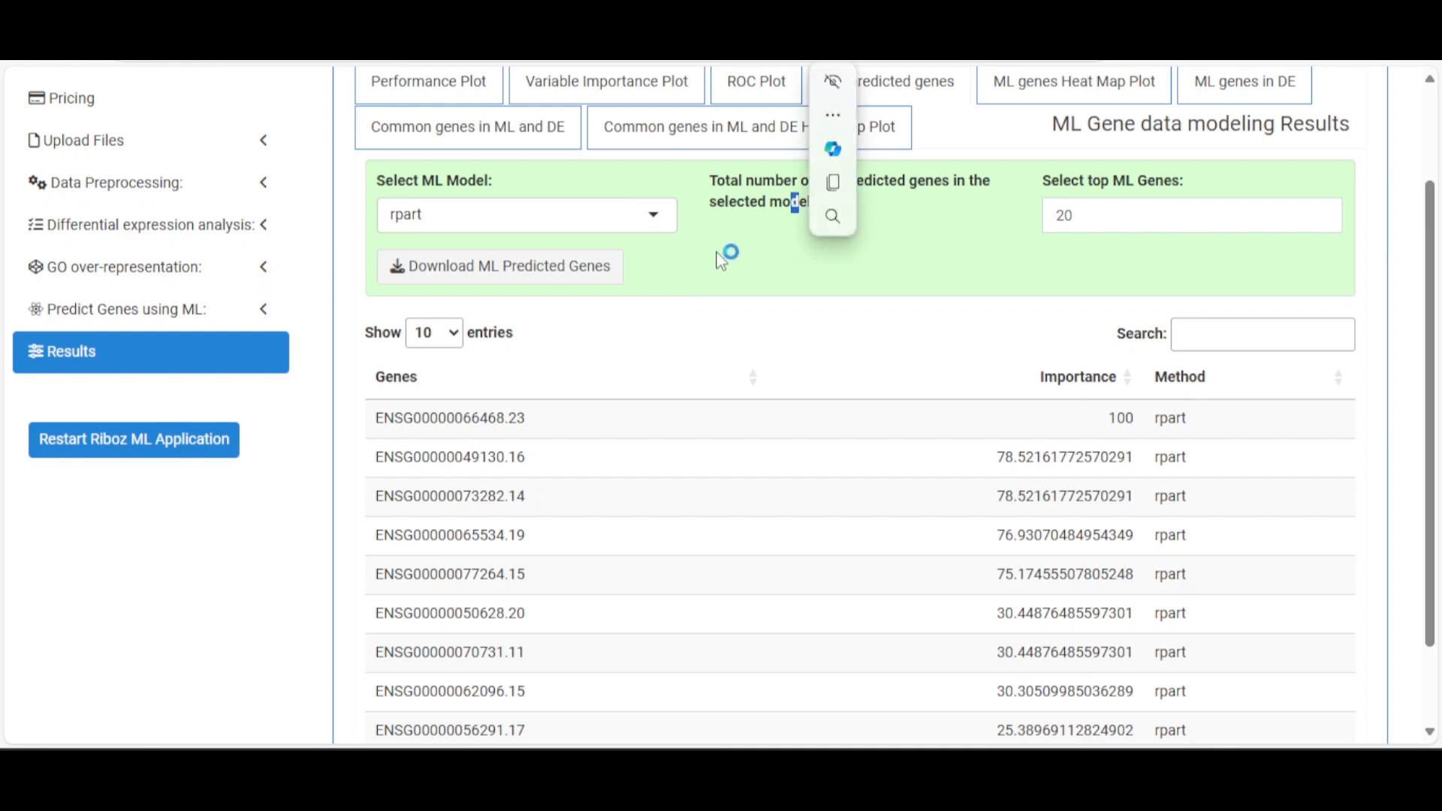
click(652, 214)
click(549, 287)
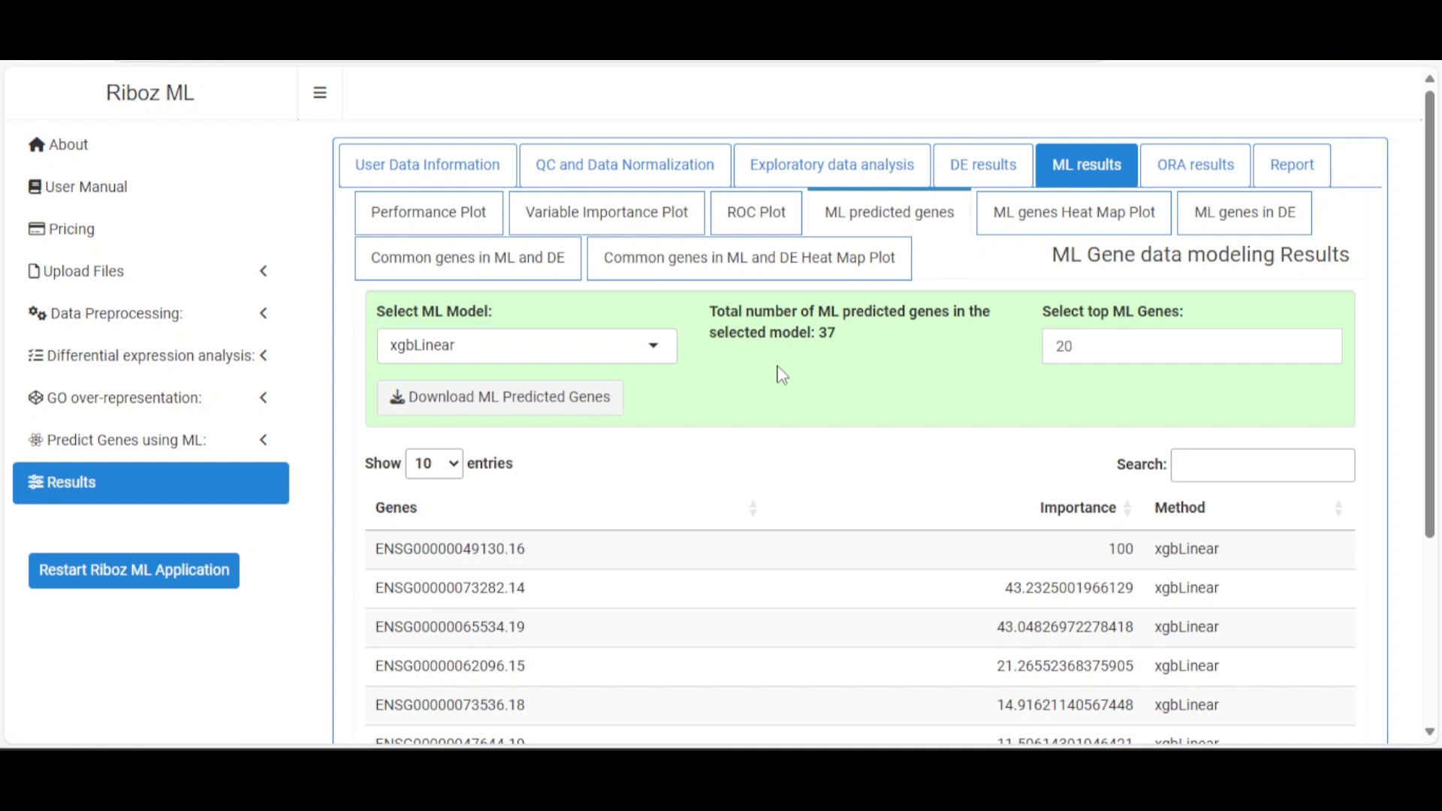
scroll(780, 374, down, 2)
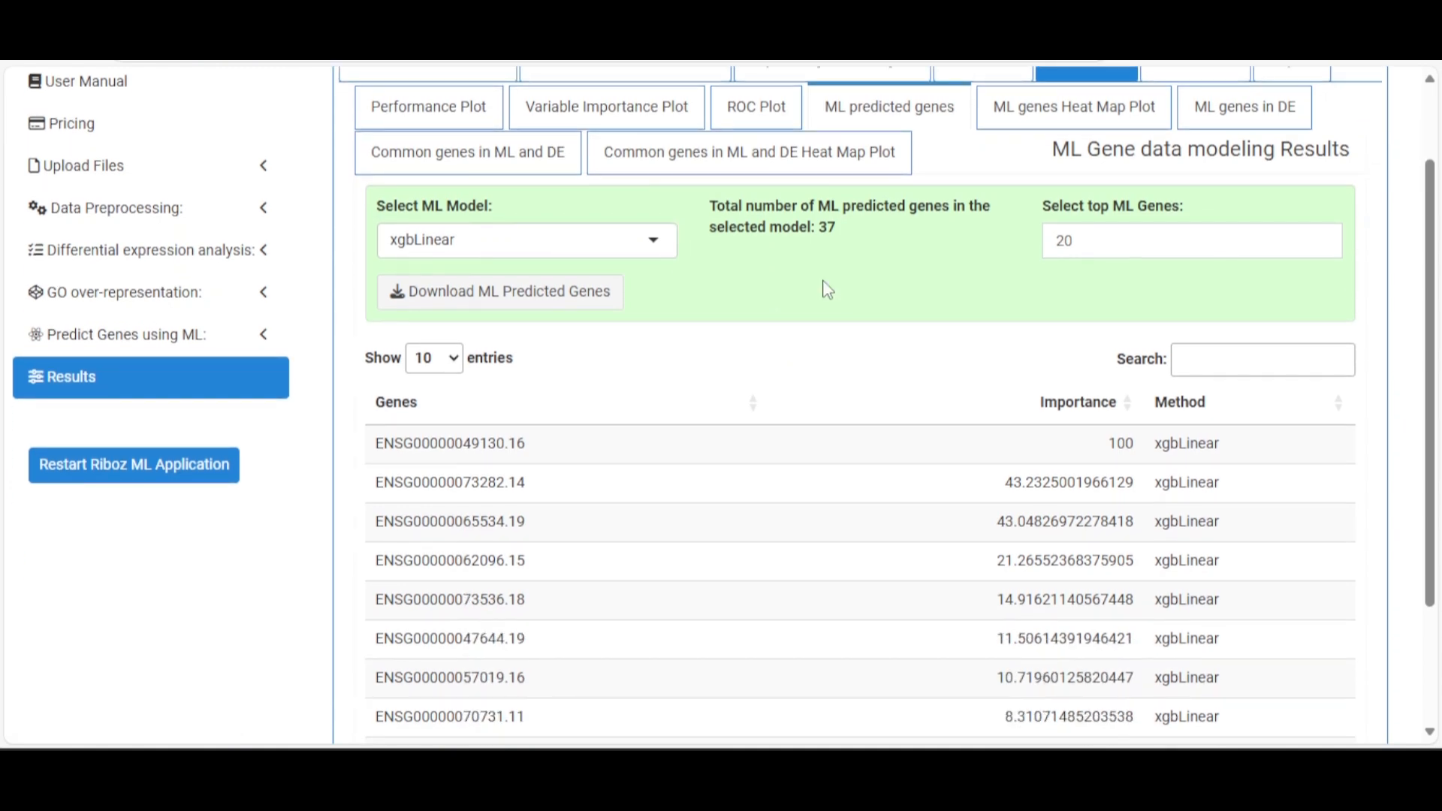
Compare the glmnet and rf predicted genes, then return to xgbLinear
click(653, 240)
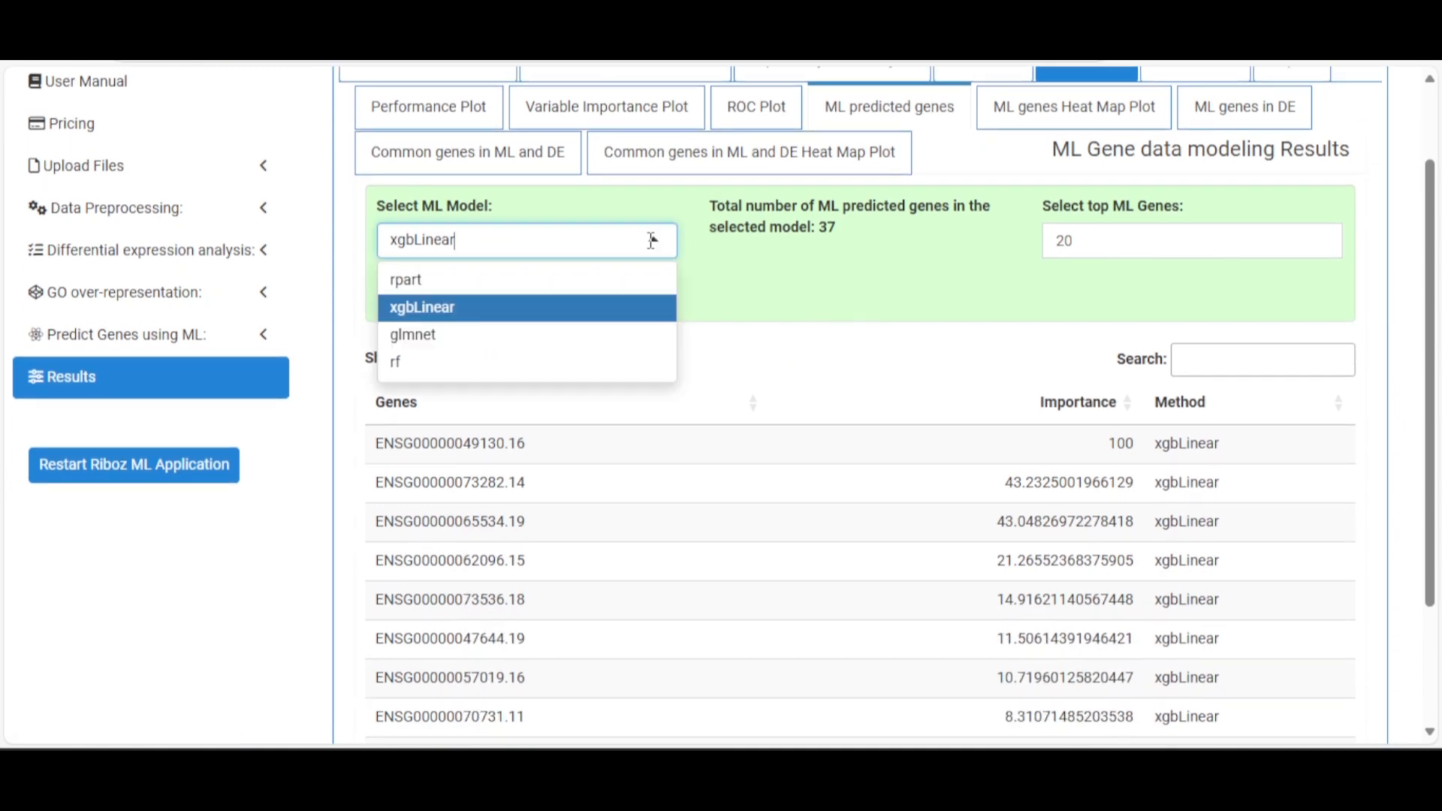
click(525, 342)
scroll(766, 372, down, 2)
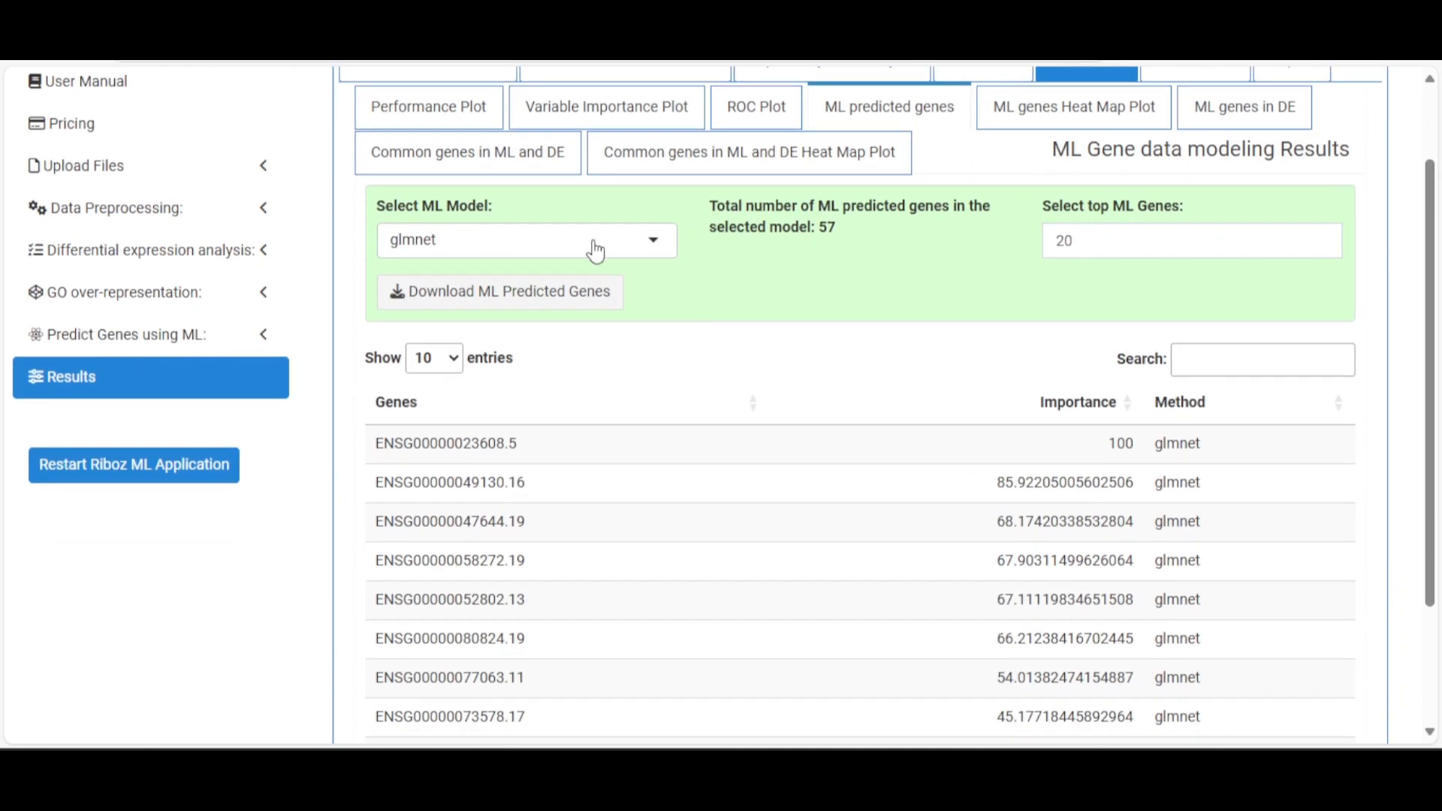
click(590, 242)
click(496, 362)
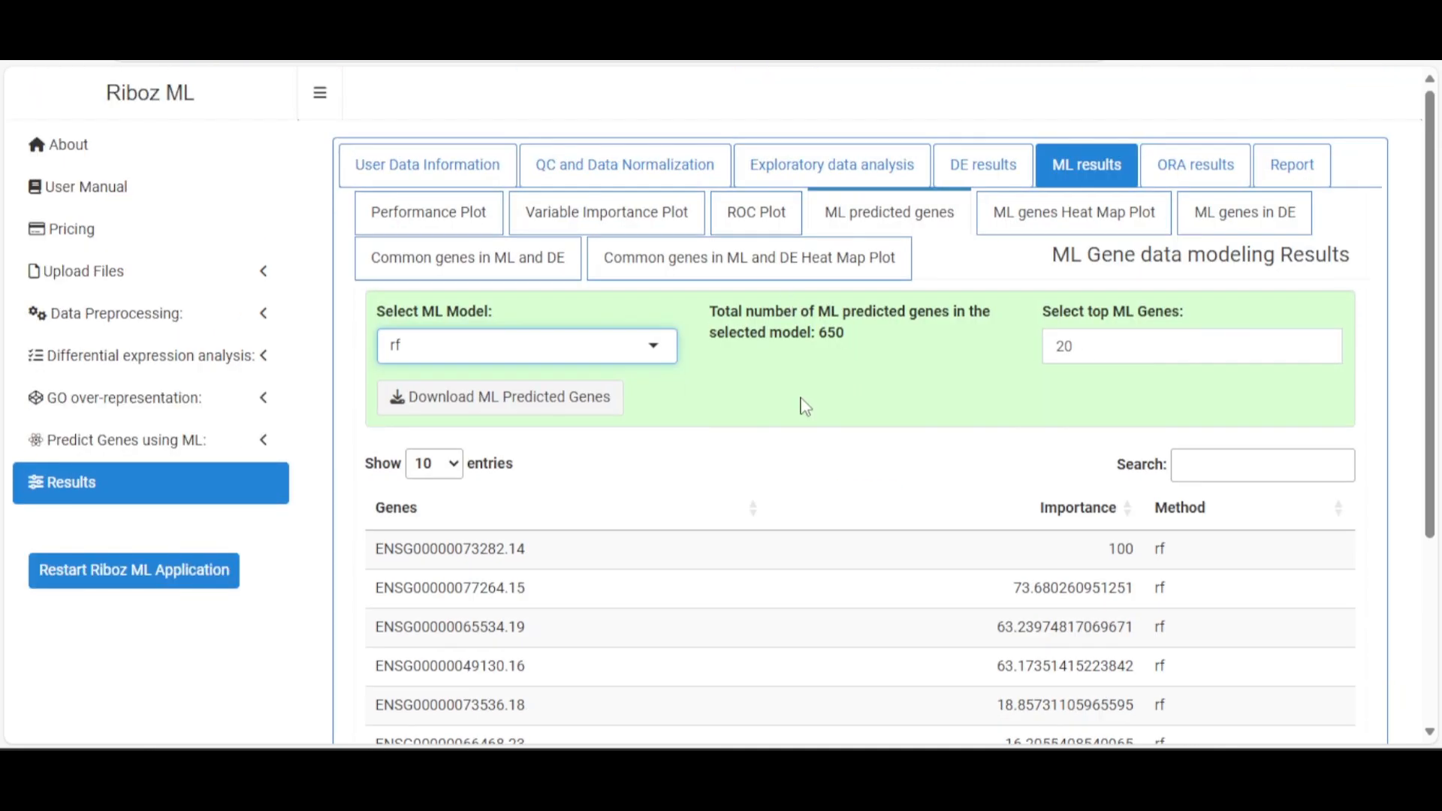
scroll(804, 398, down, 3)
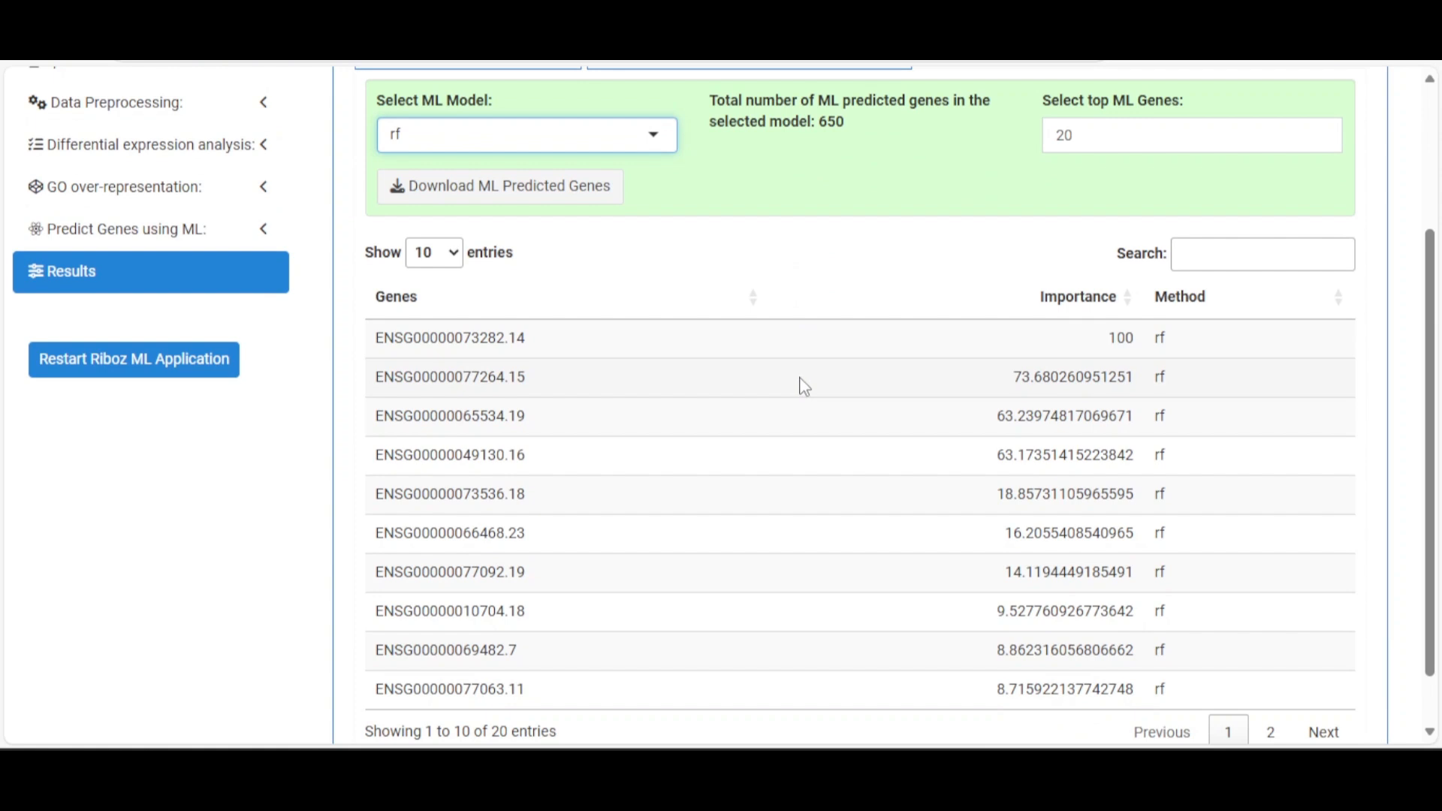
scroll(802, 381, up, 3)
click(668, 349)
click(570, 416)
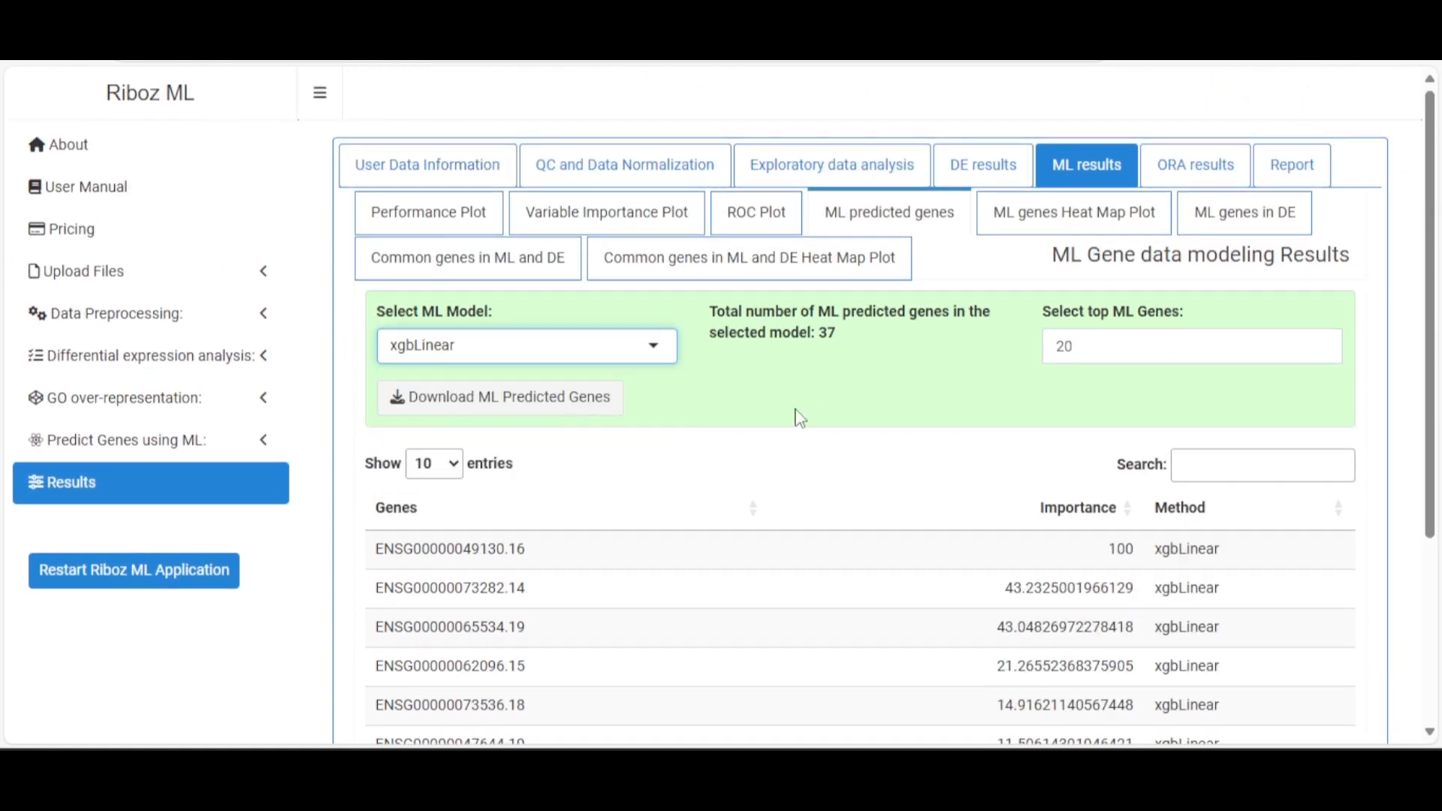
scroll(997, 399, down, 3)
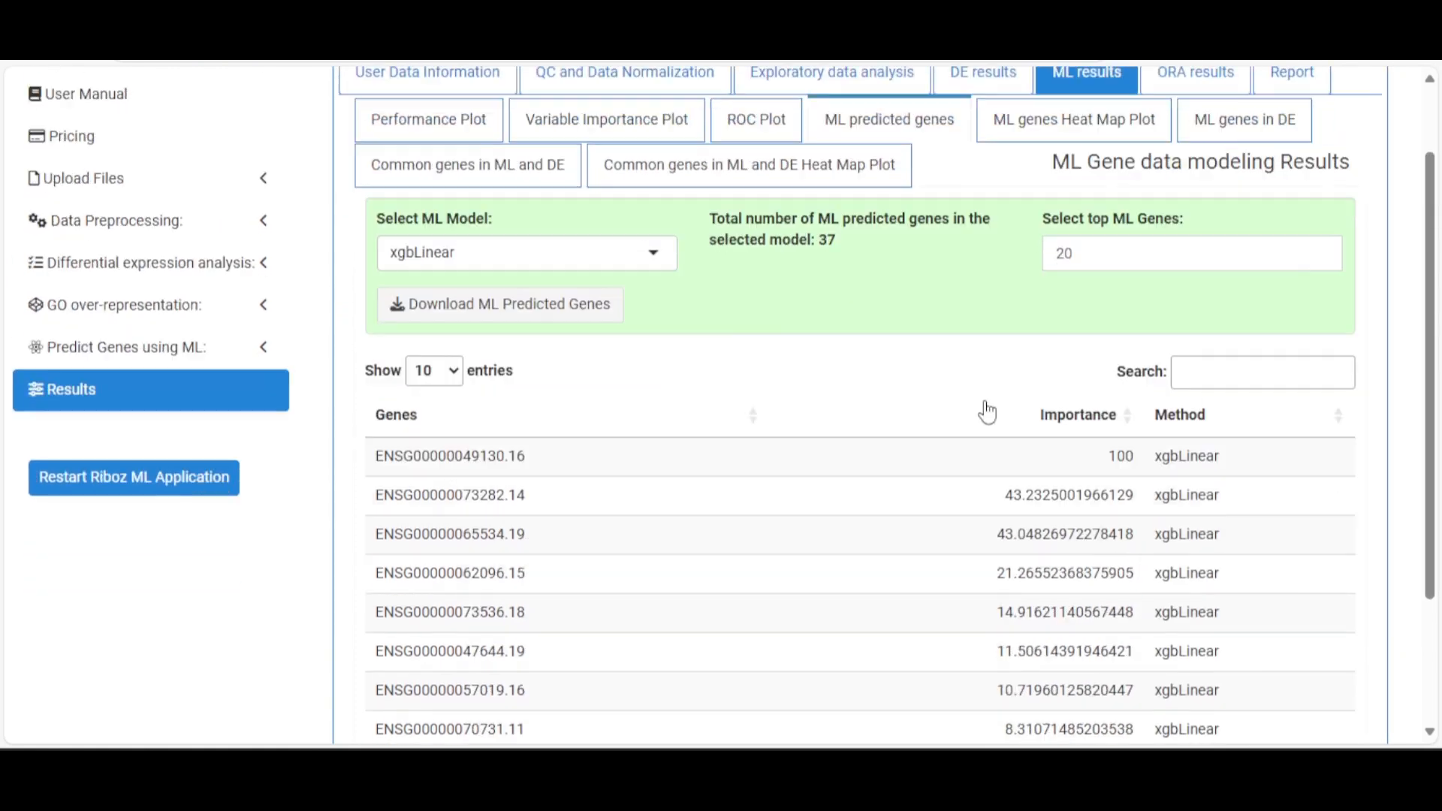
scroll(984, 402, up, 2)
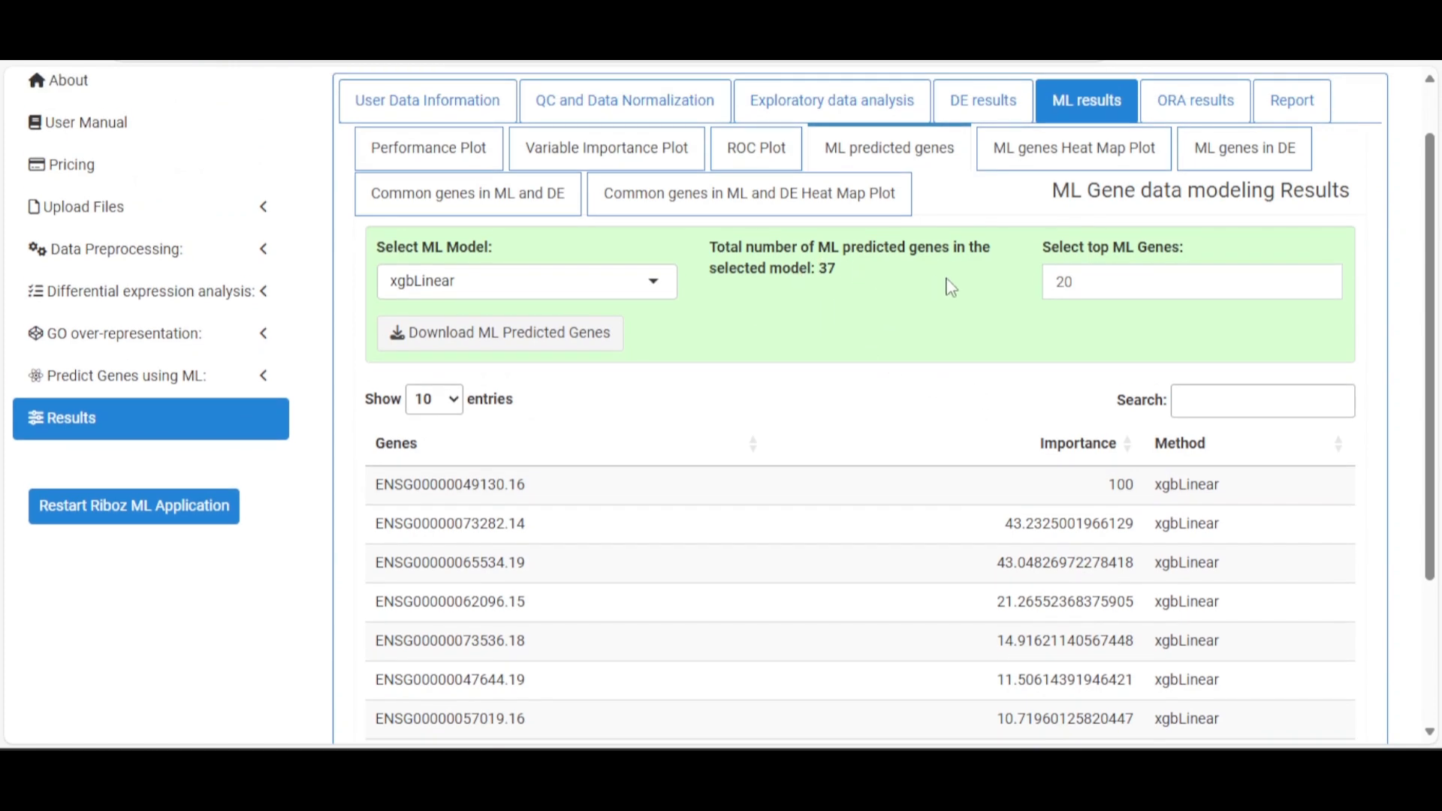
Set top genes to 37 and download the xgbLinear predicted gene list
drag(1074, 282, 1029, 293)
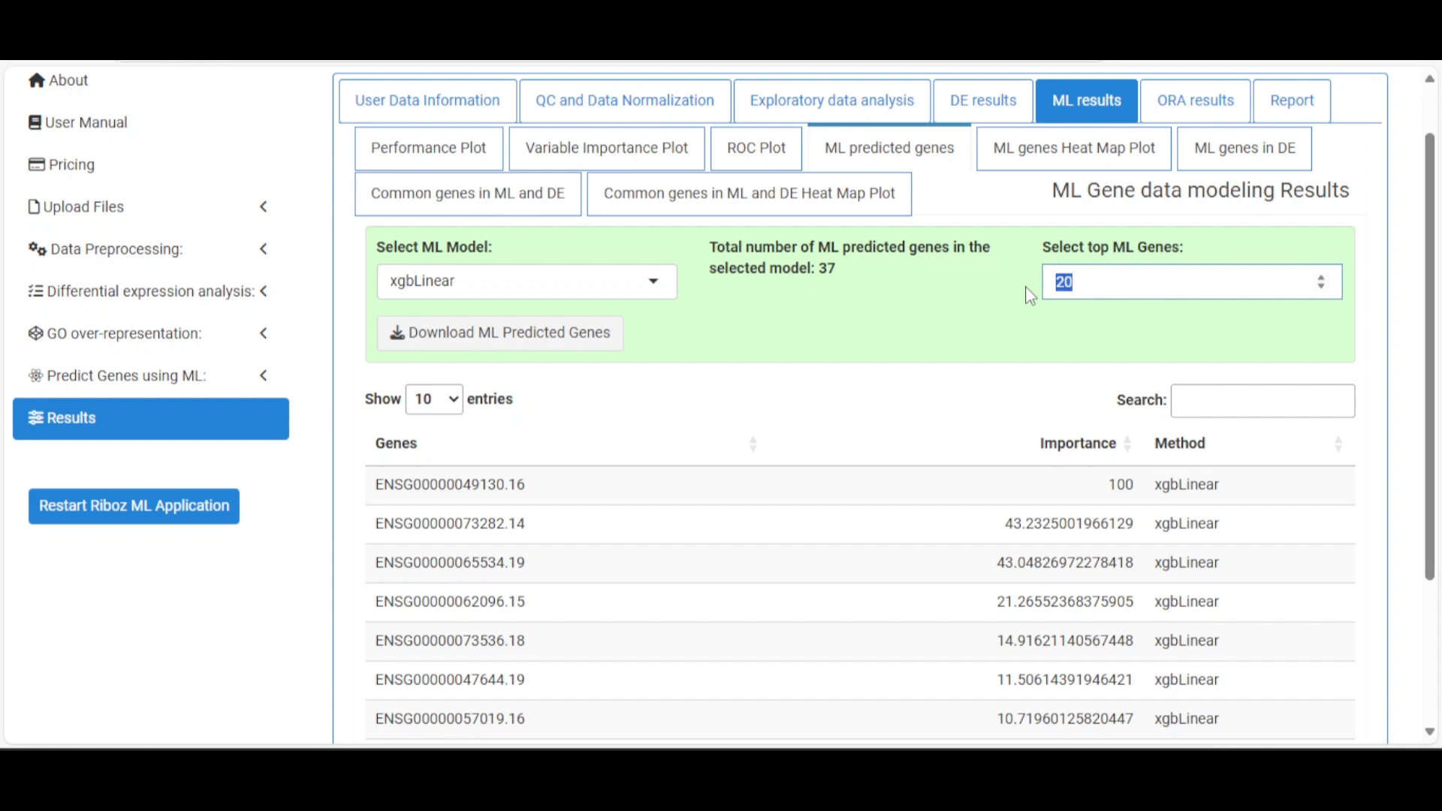
text(37)
scroll(1030, 292, up, 1)
click(974, 369)
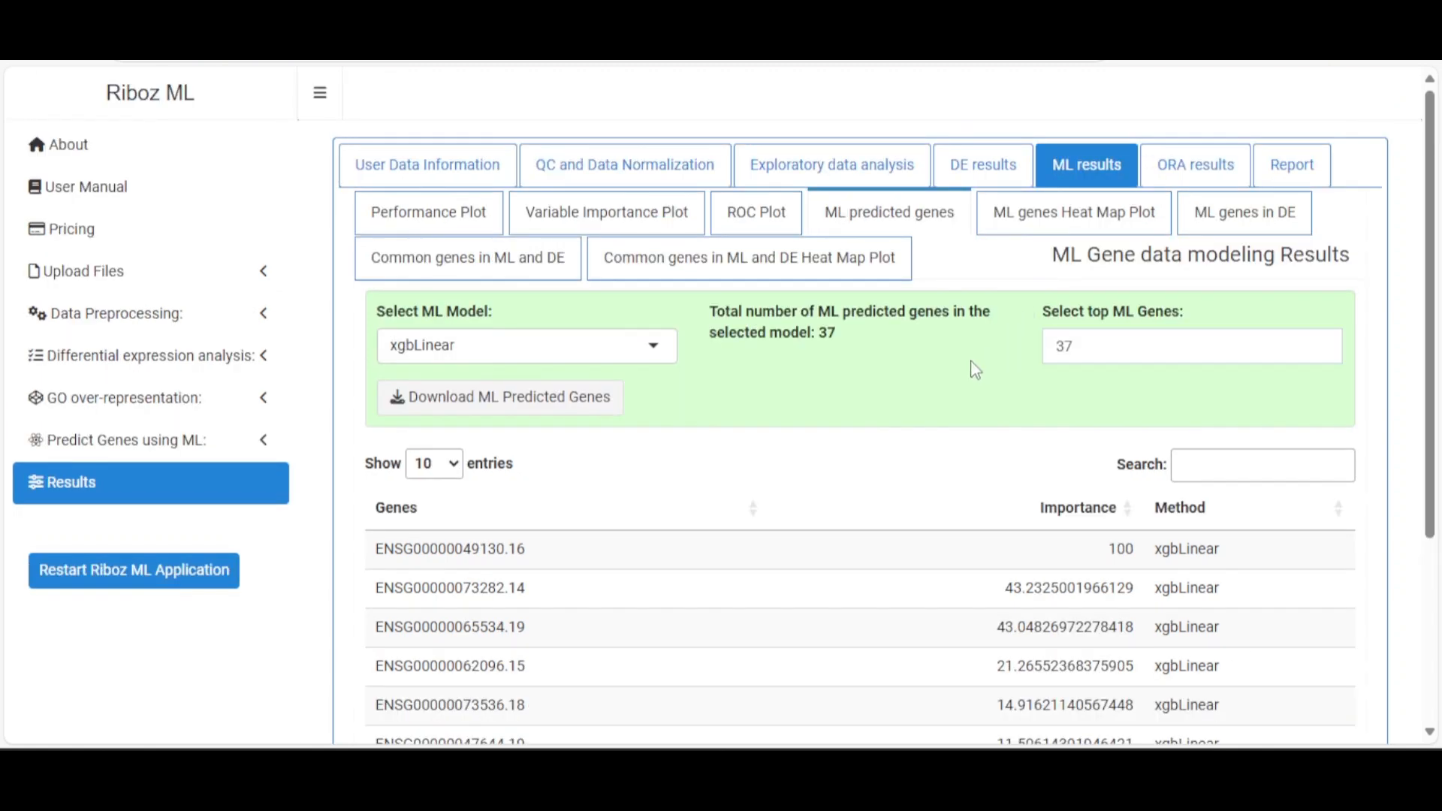
click(585, 411)
Set the top genes count back to 10
scroll(854, 469, down, 4)
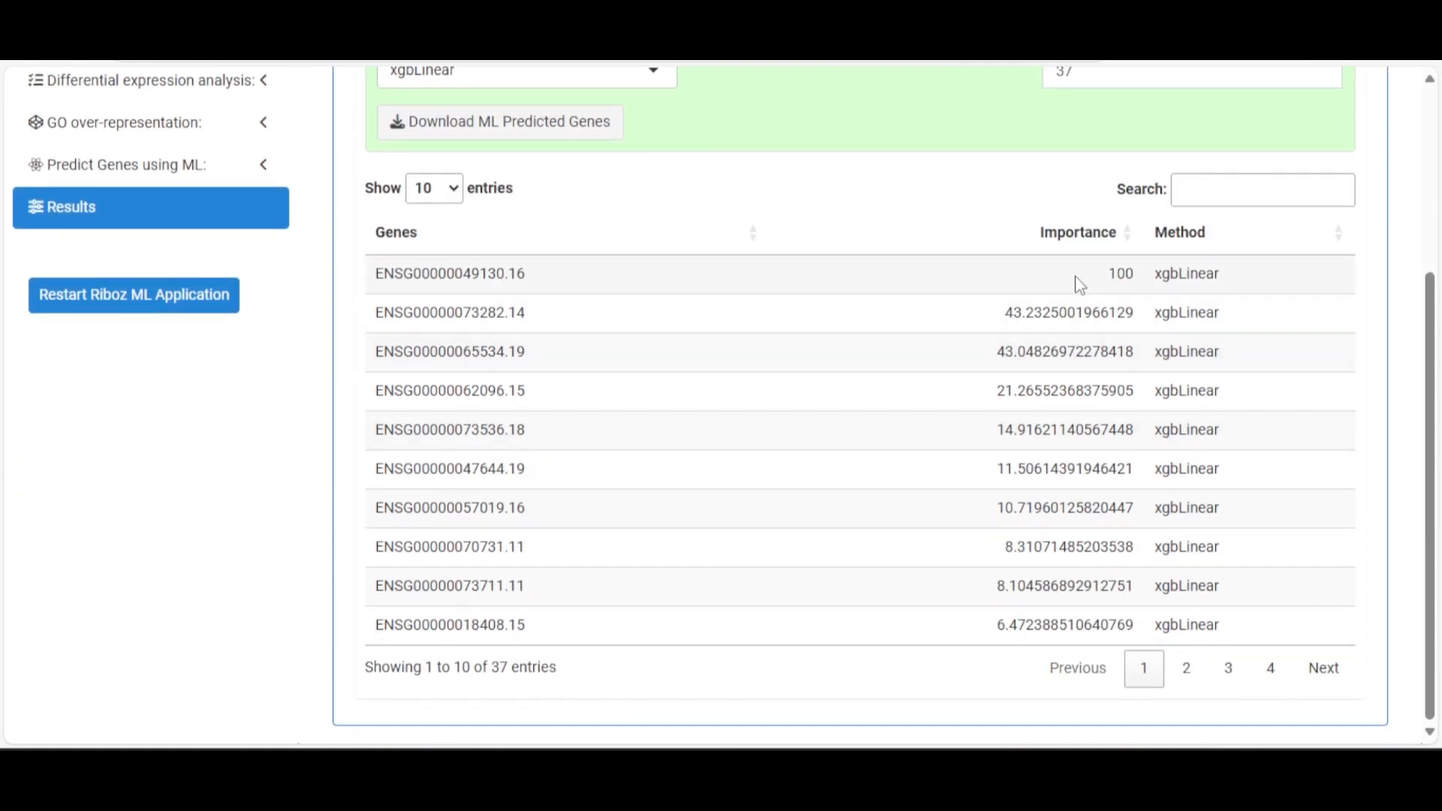
scroll(966, 389, up, 4)
key(Tab)
text(10)
click(968, 391)
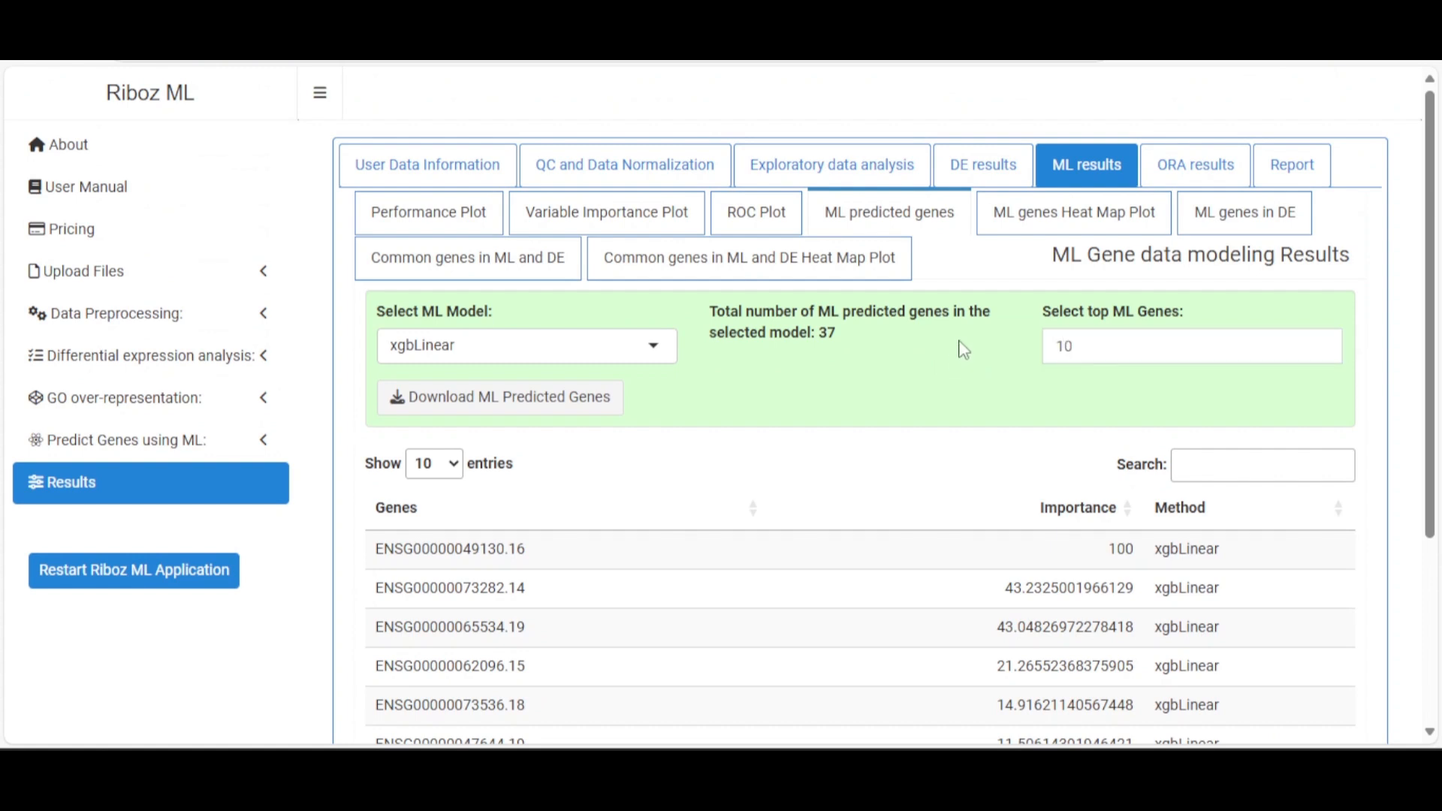
click(1027, 223)
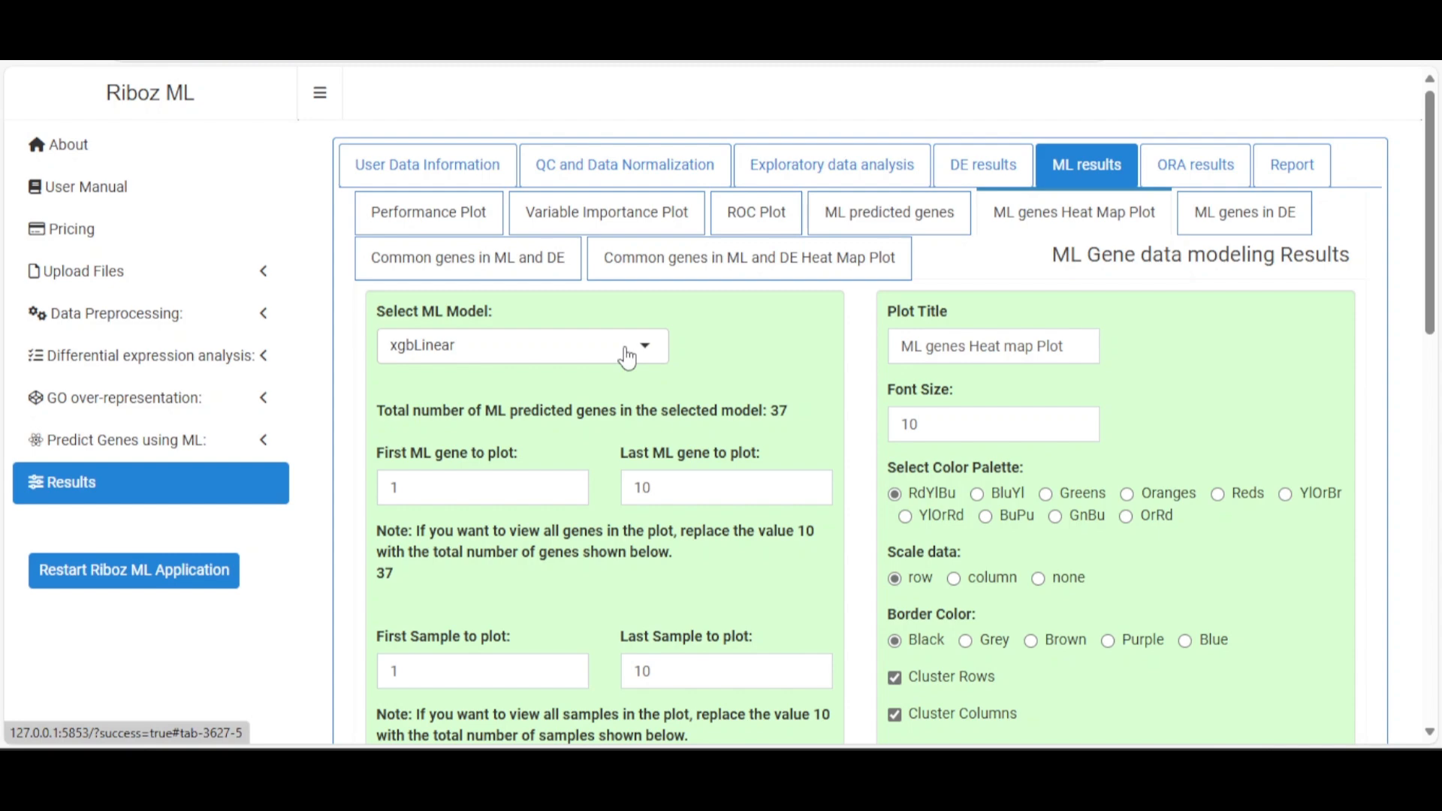
scroll(734, 365, down, 13)
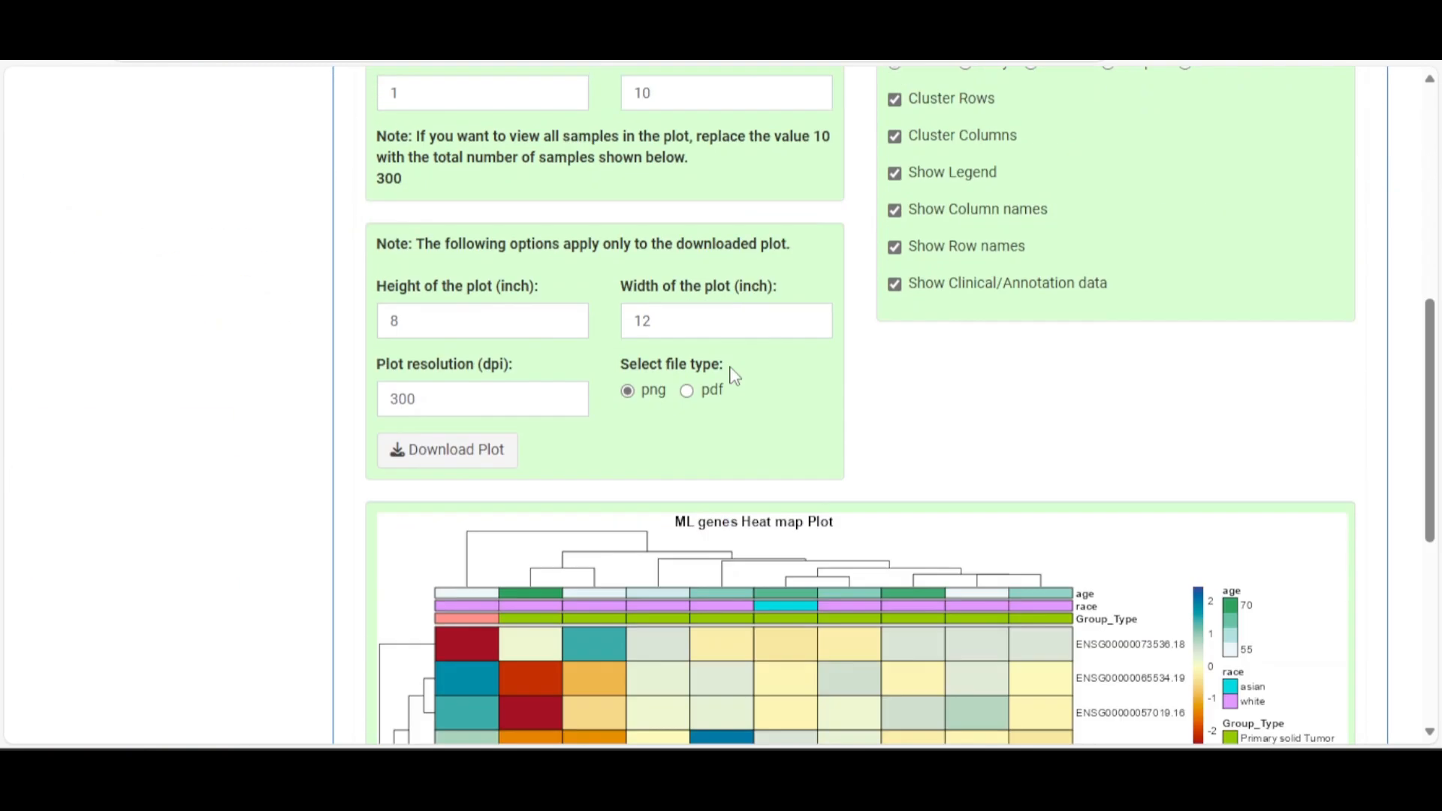
scroll(845, 492, up, 3)
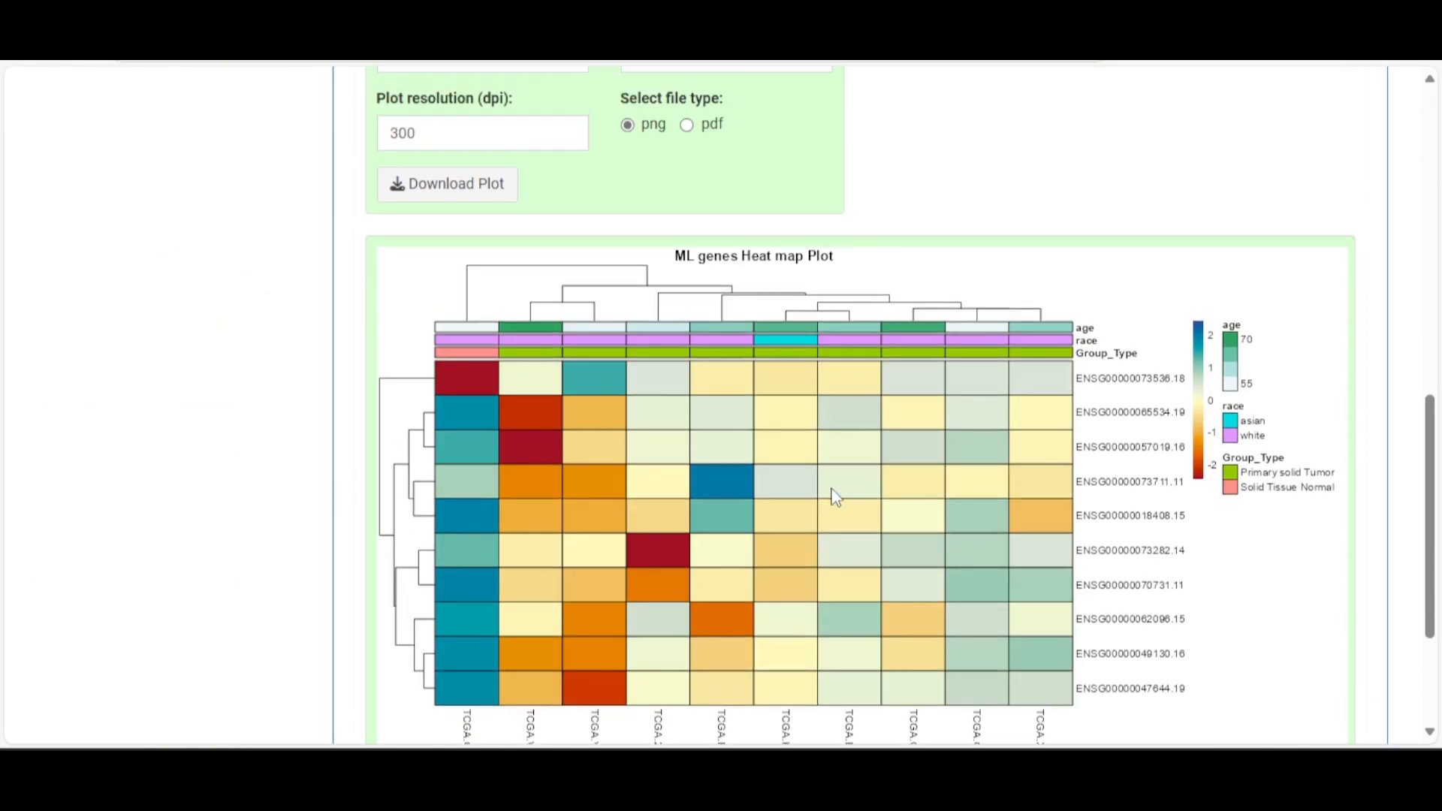
scroll(835, 495, up, 5)
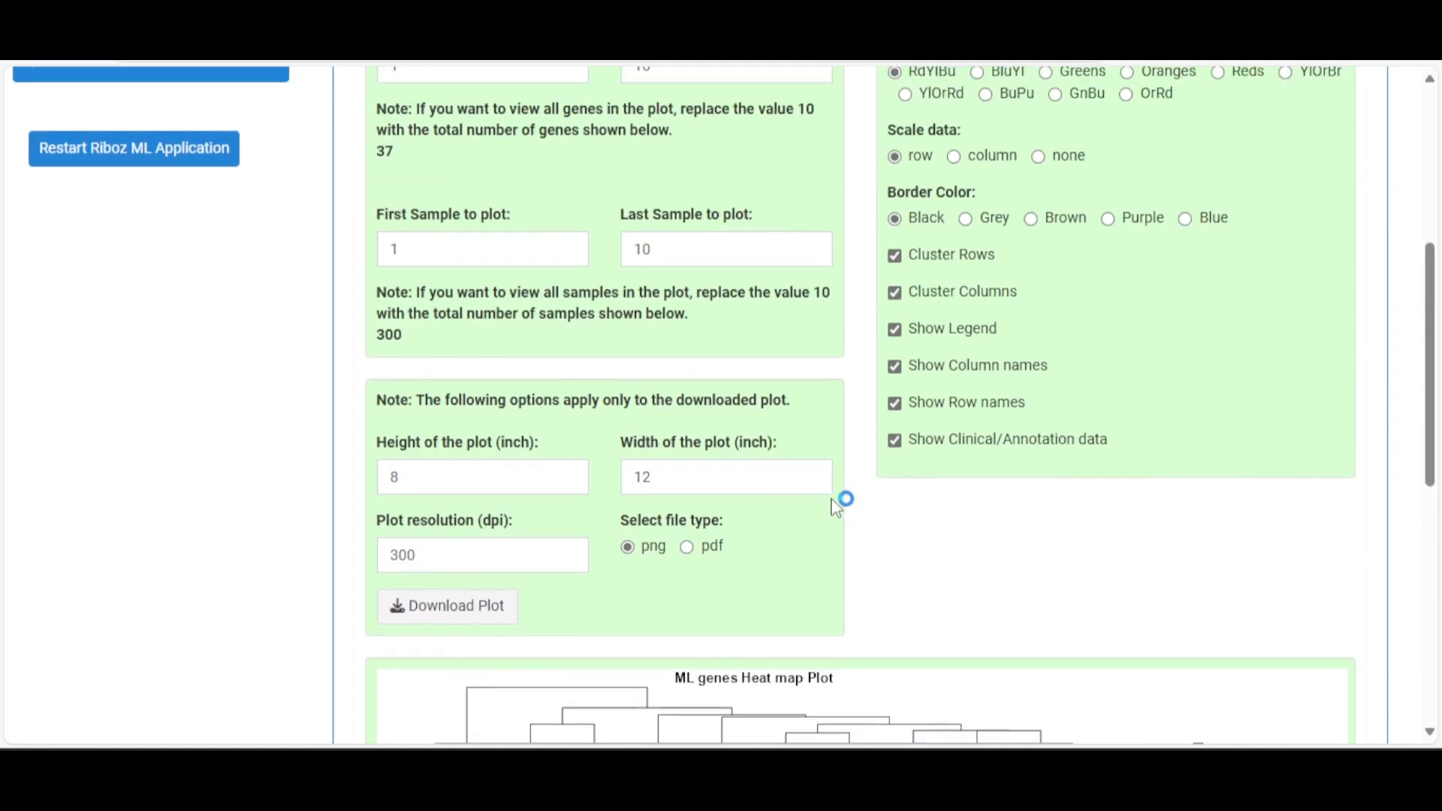
scroll(832, 504, up, 4)
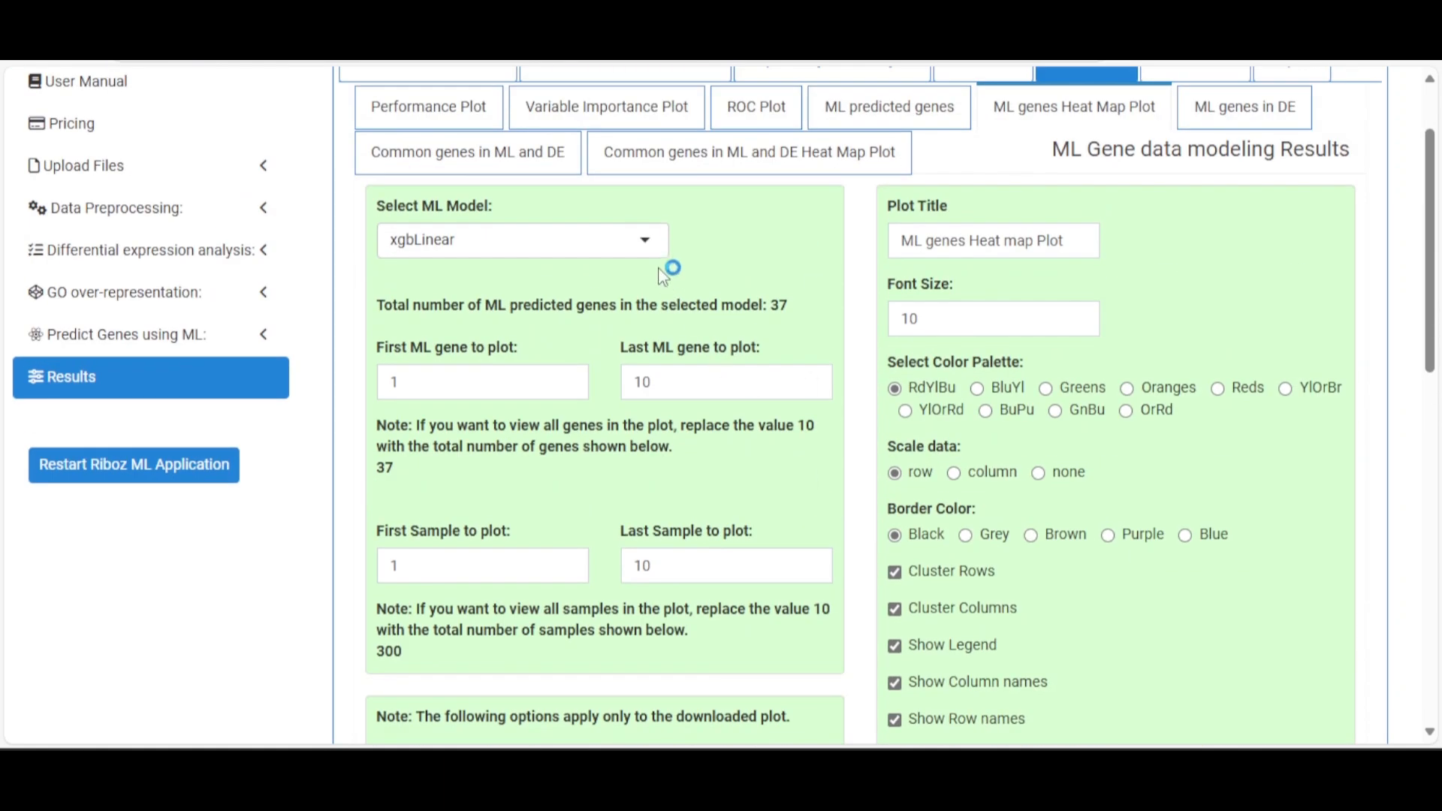
click(639, 245)
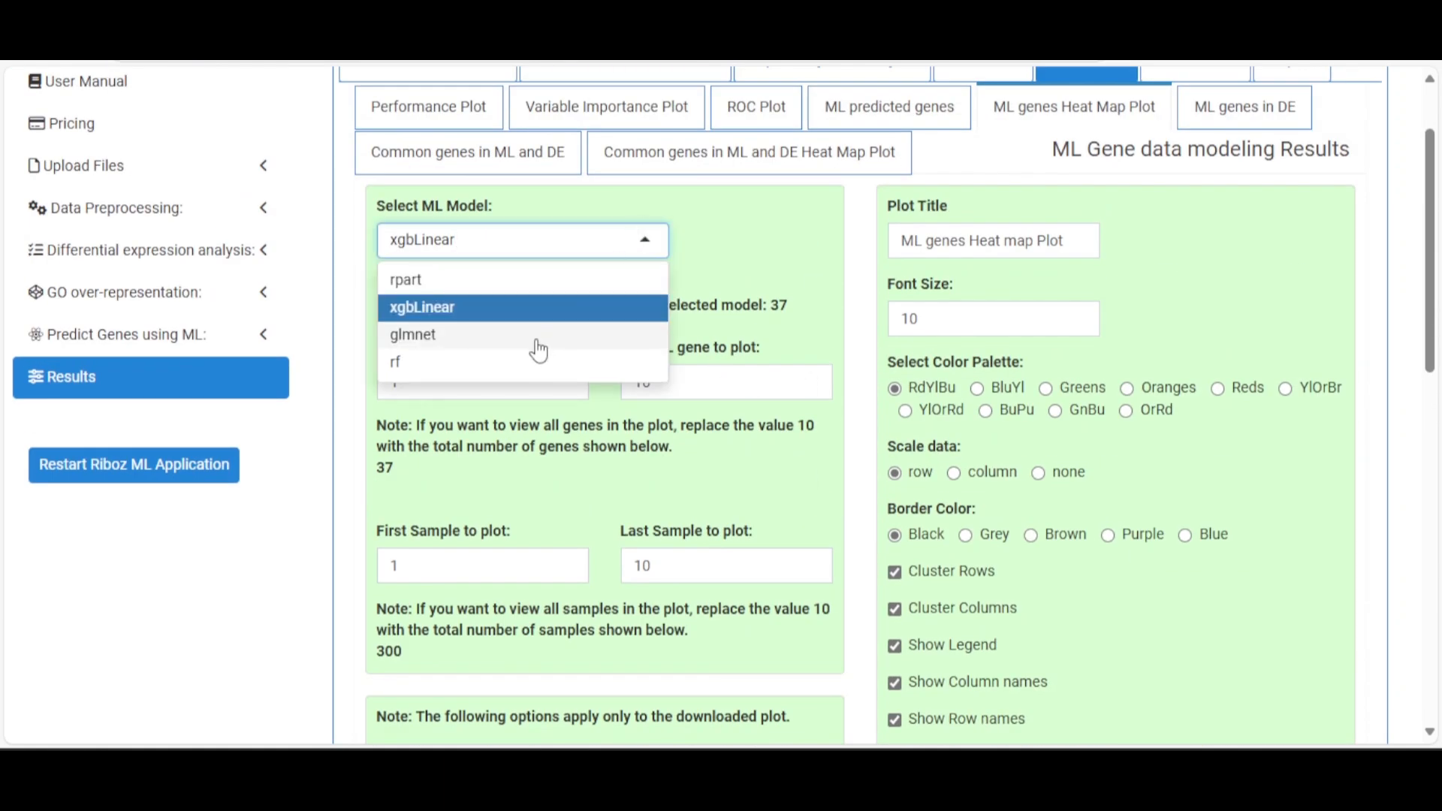
click(493, 363)
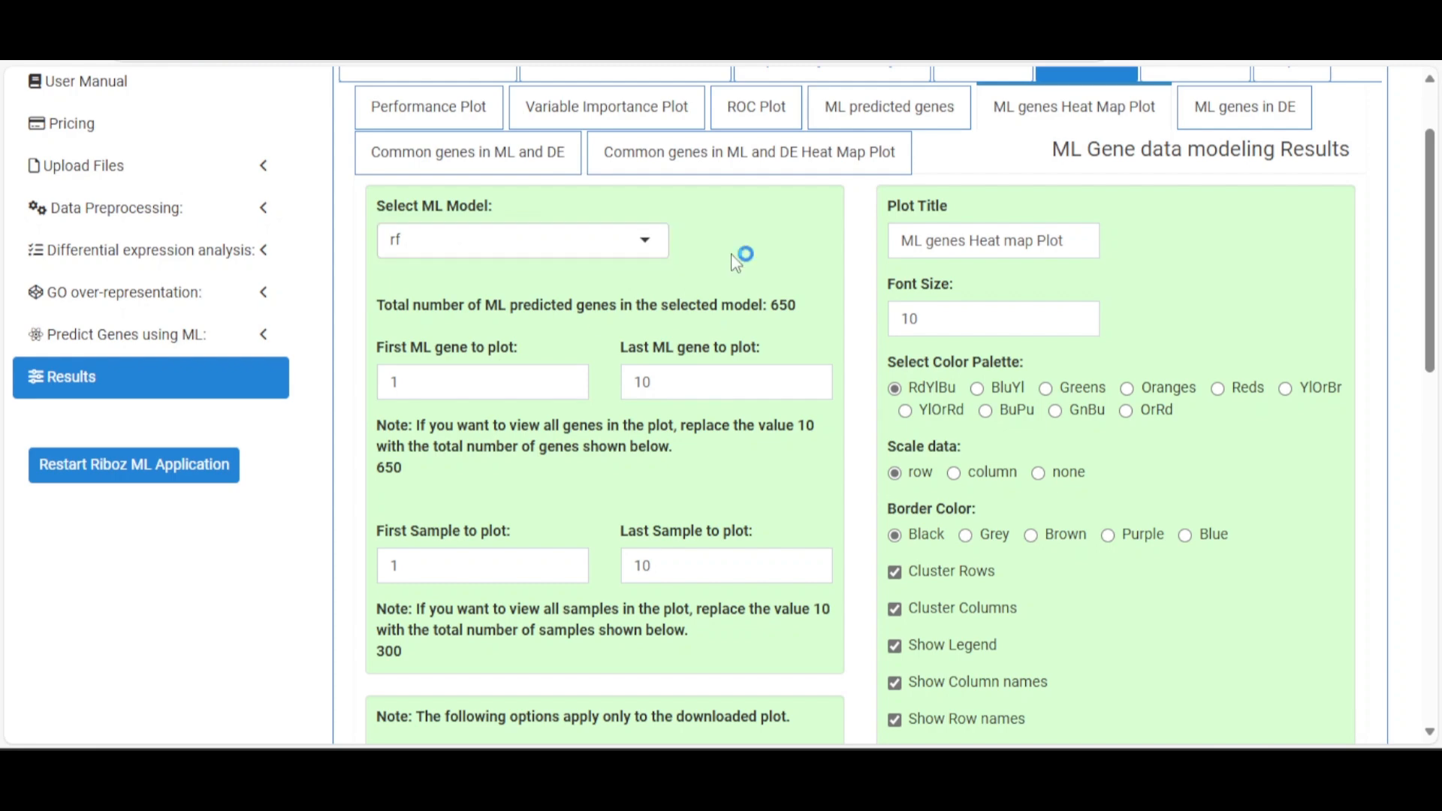
scroll(735, 263, down, 6)
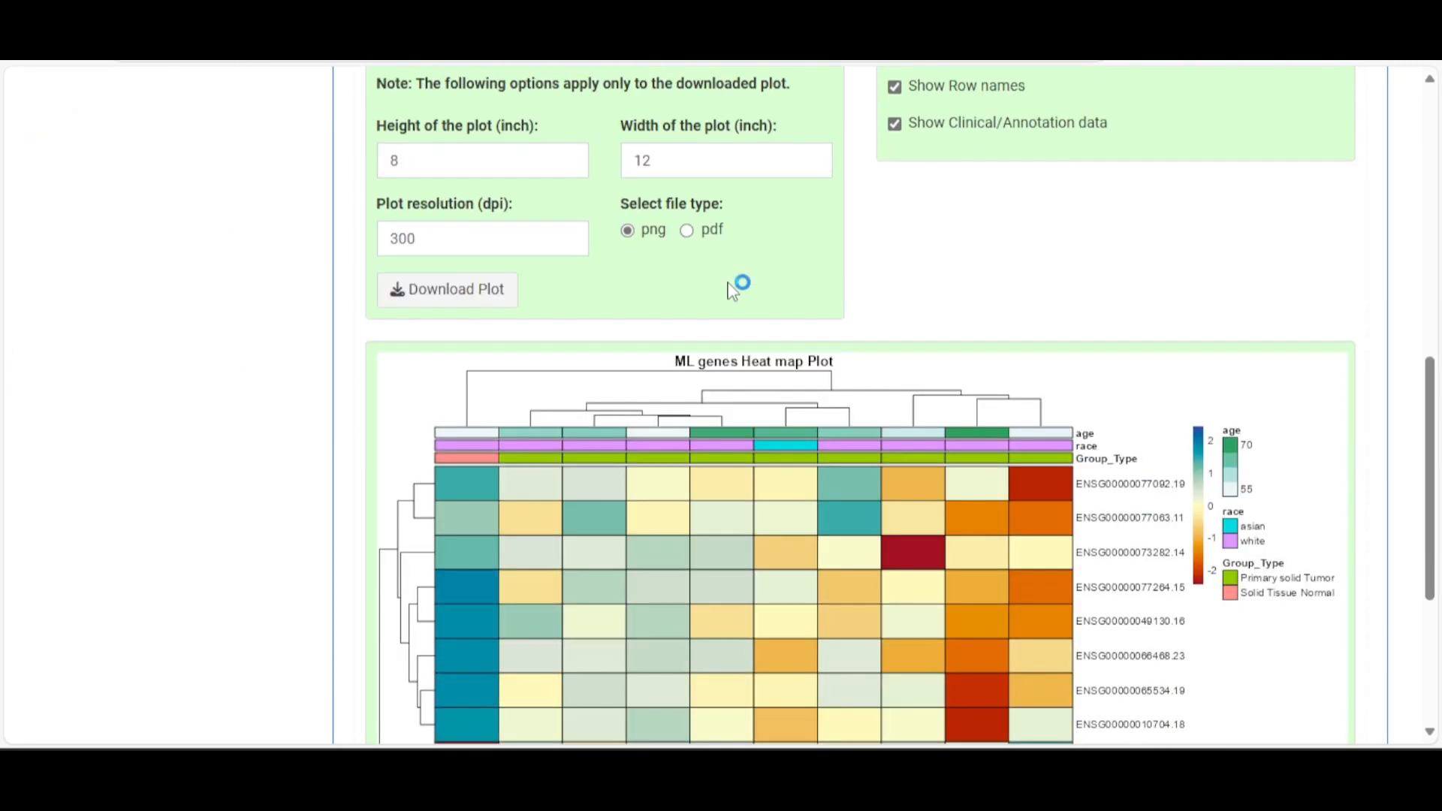
scroll(732, 290, up, 6)
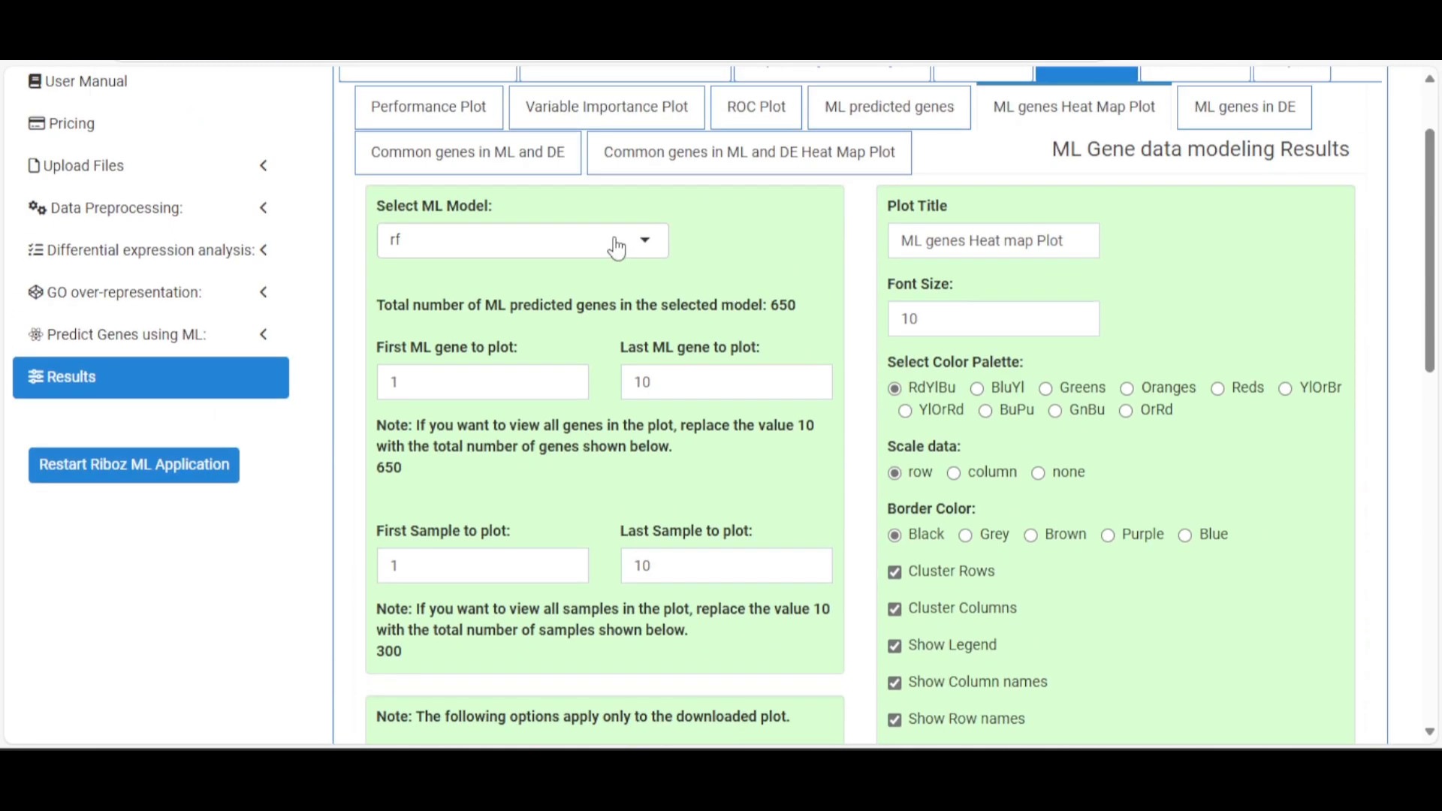
click(644, 241)
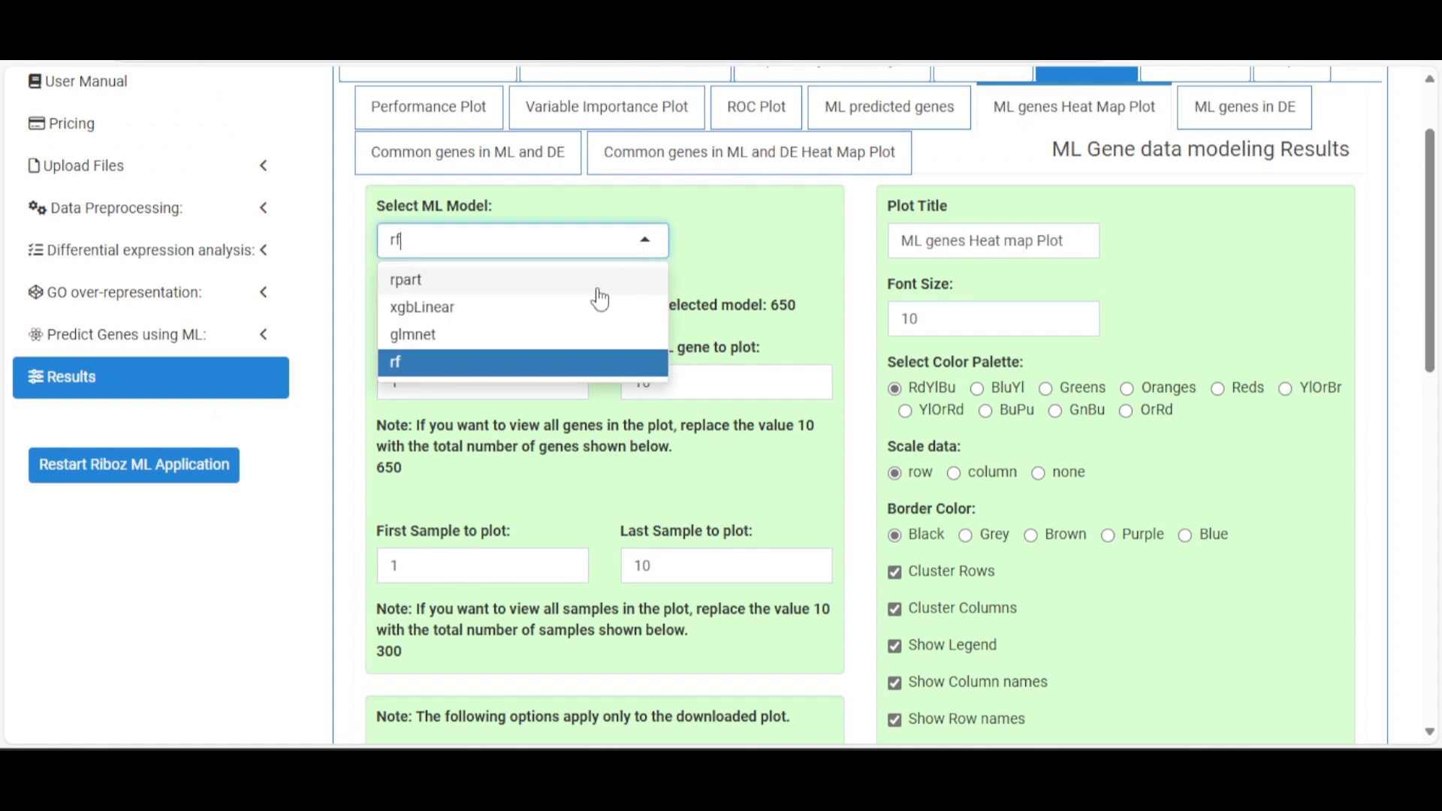
click(544, 334)
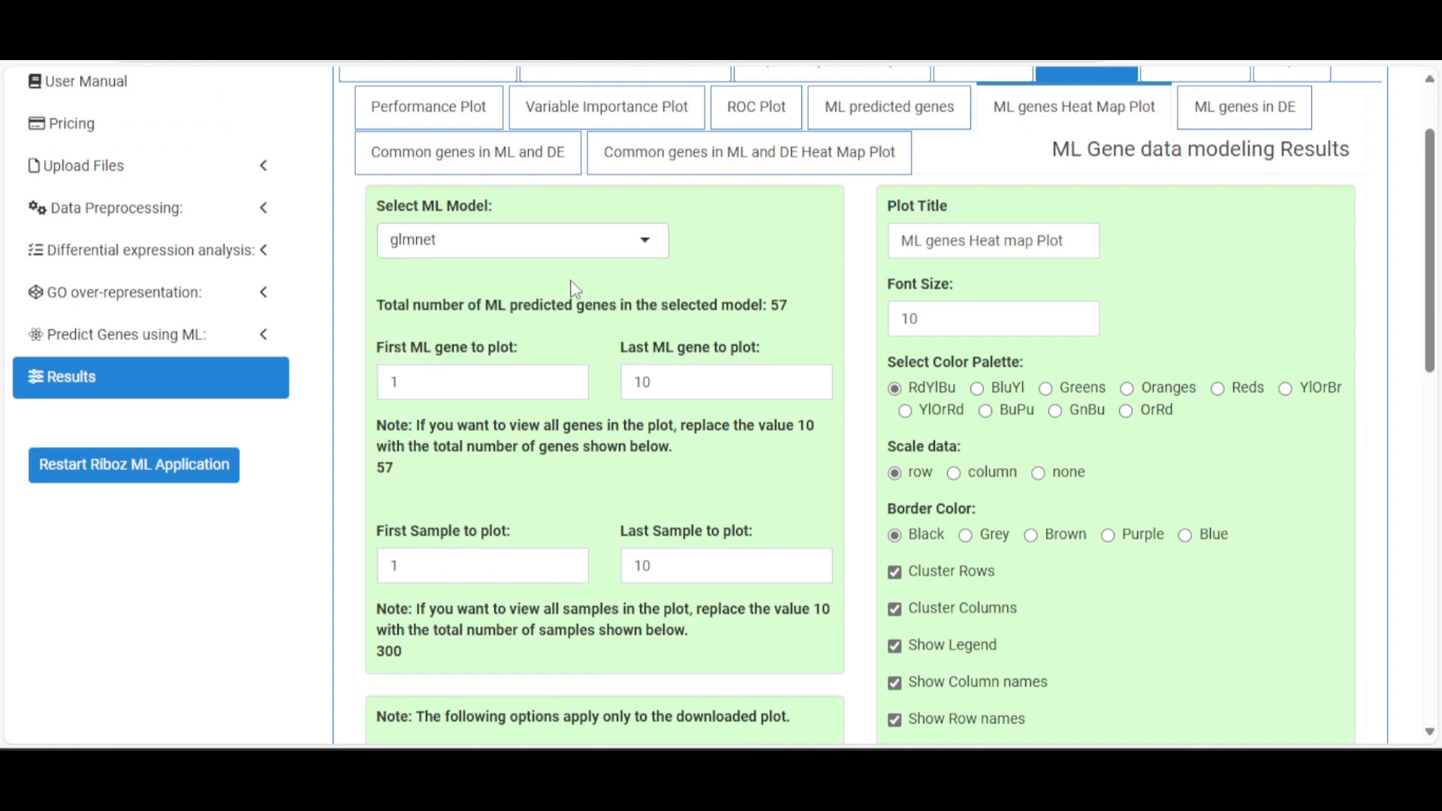
scroll(690, 325, down, 8)
scroll(721, 353, down, 5)
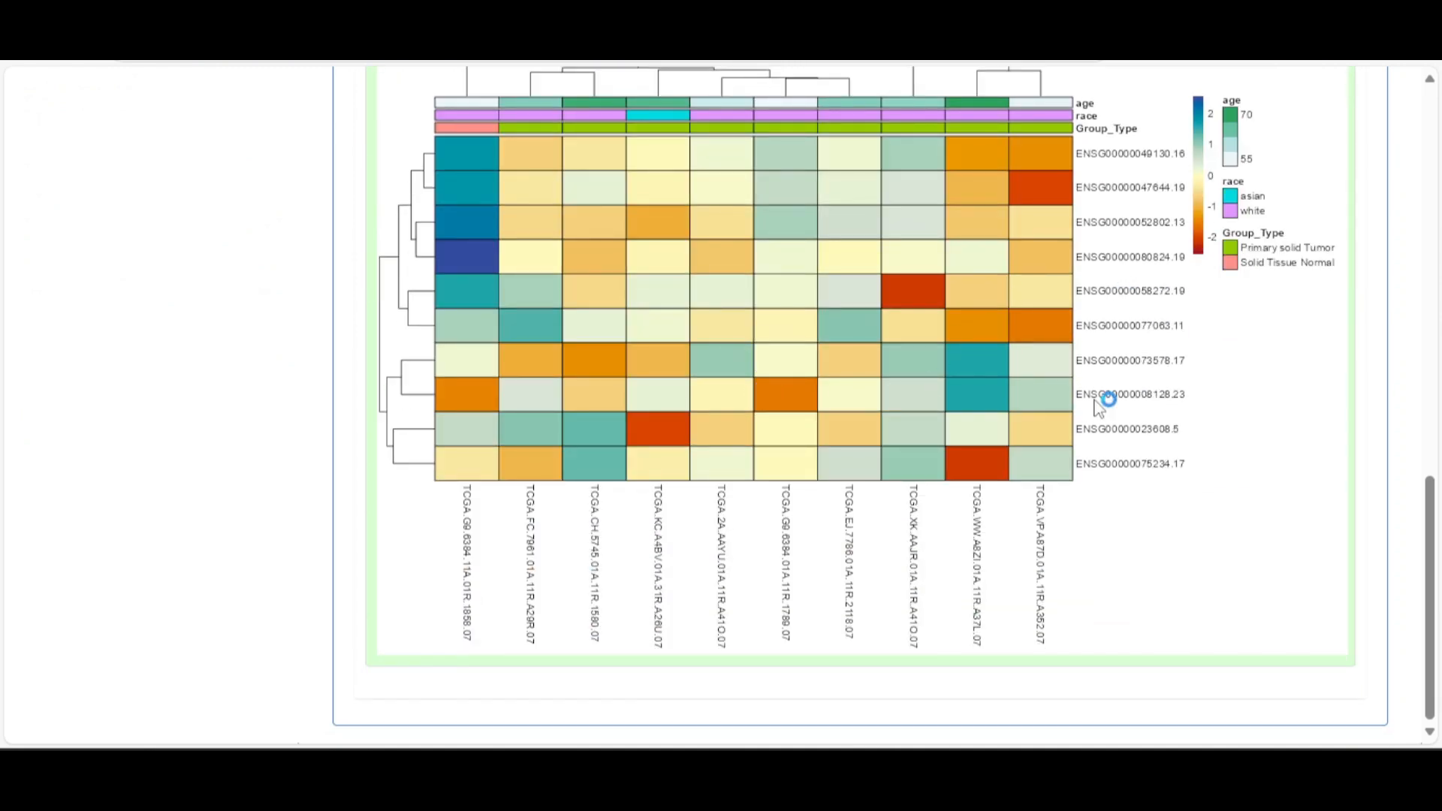
scroll(1044, 390, up, 7)
scroll(734, 422, up, 4)
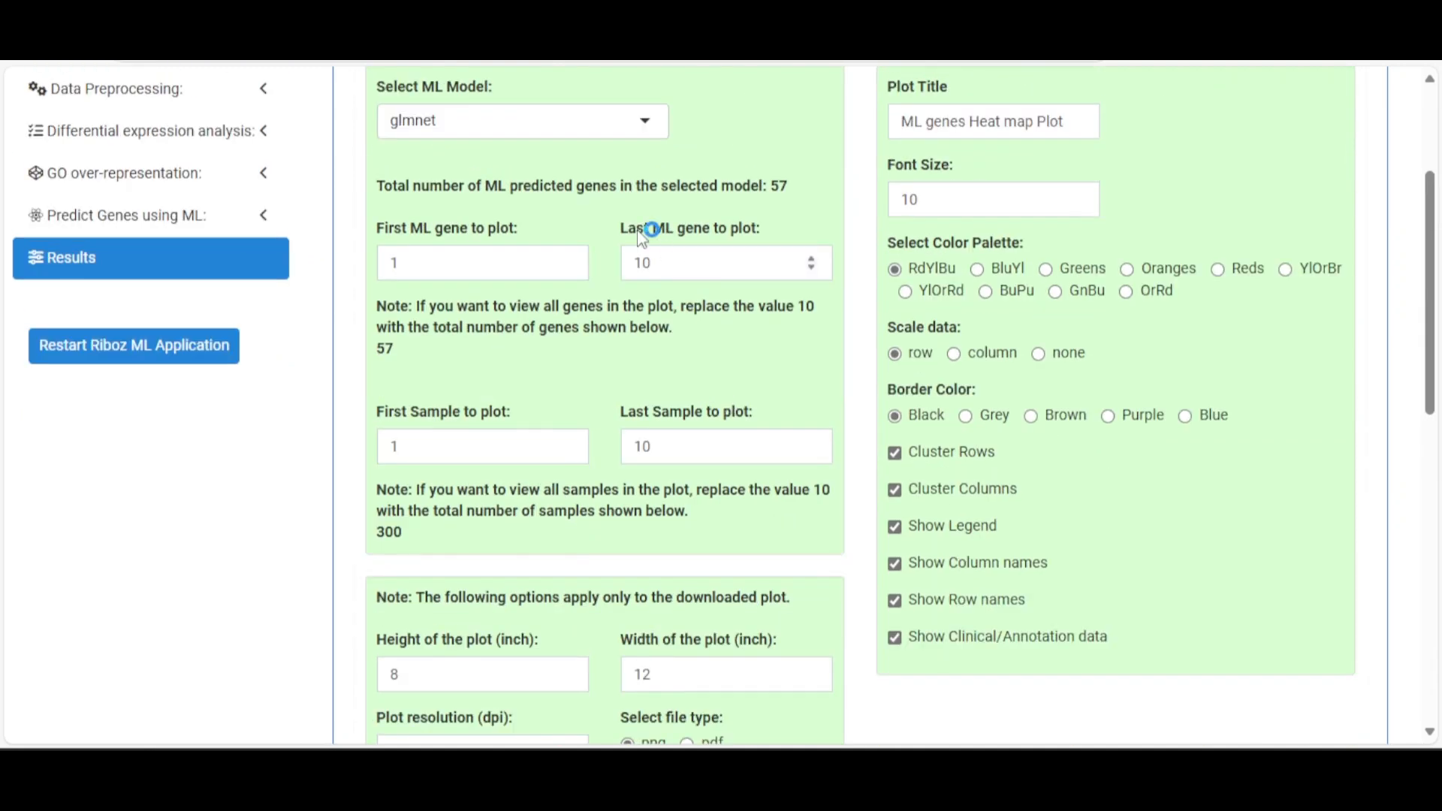
scroll(647, 232, up, 2)
click(613, 236)
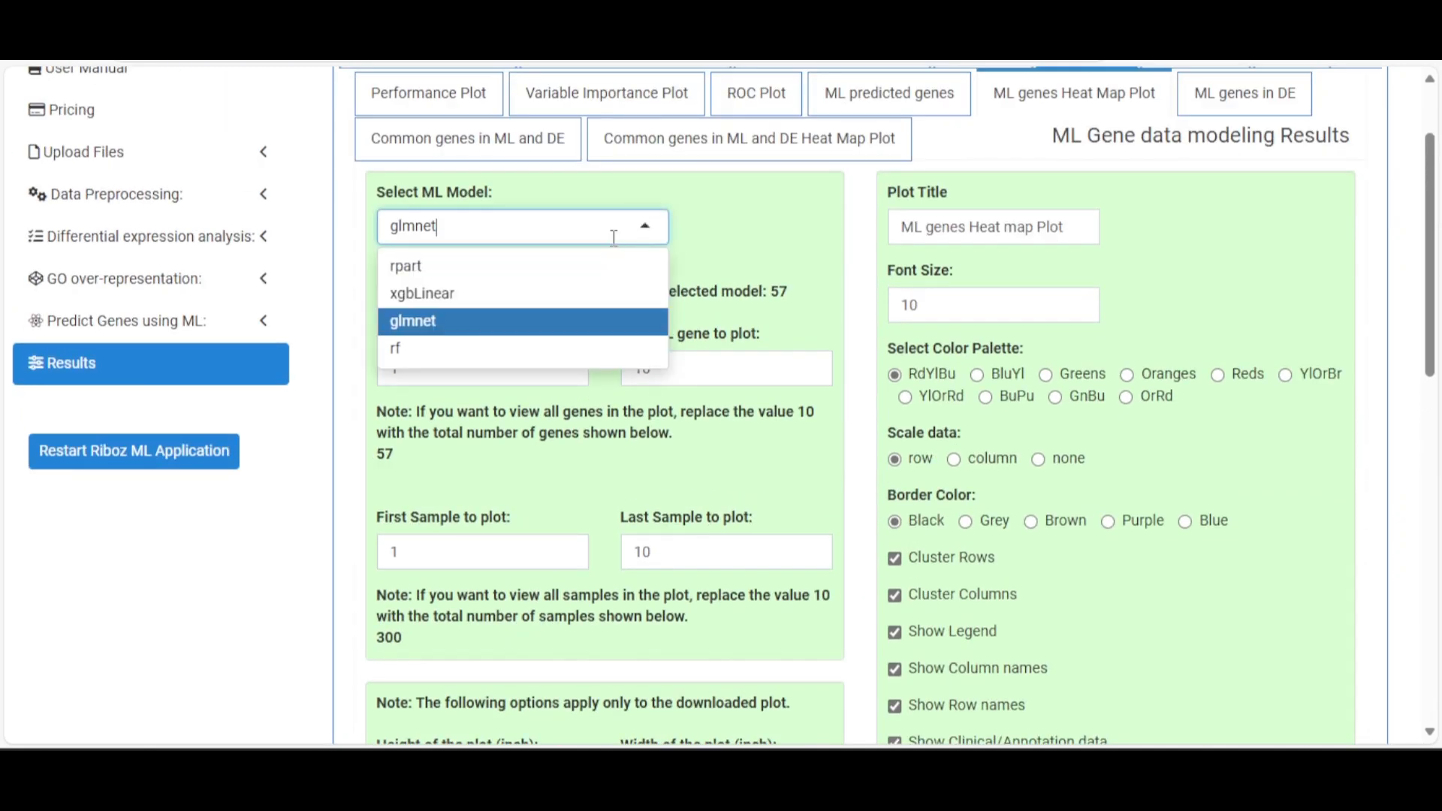
click(542, 300)
scroll(753, 331, down, 8)
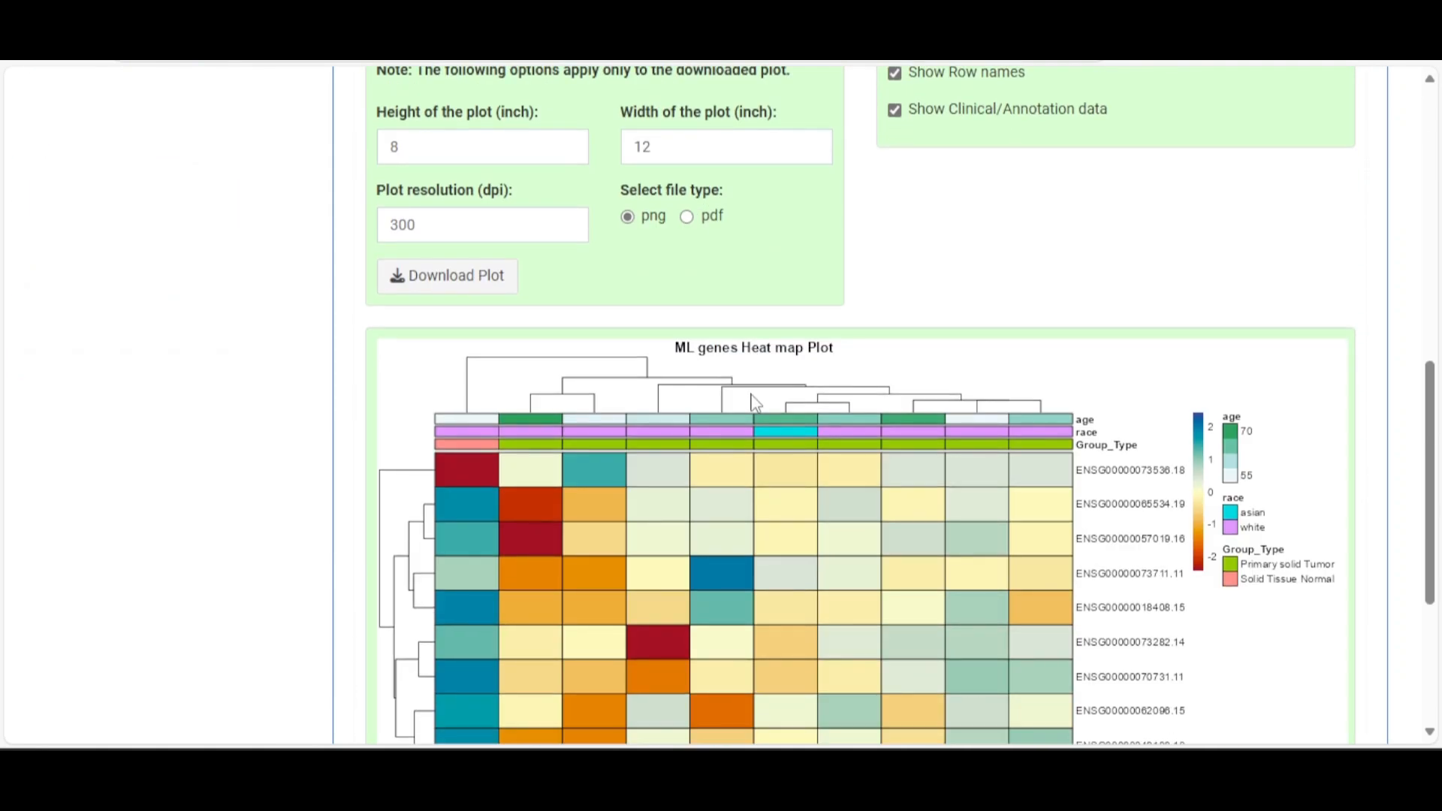
scroll(755, 402, down, 4)
scroll(764, 388, up, 9)
scroll(757, 392, up, 5)
Switch the ML genes heat map to the rpart model
click(646, 344)
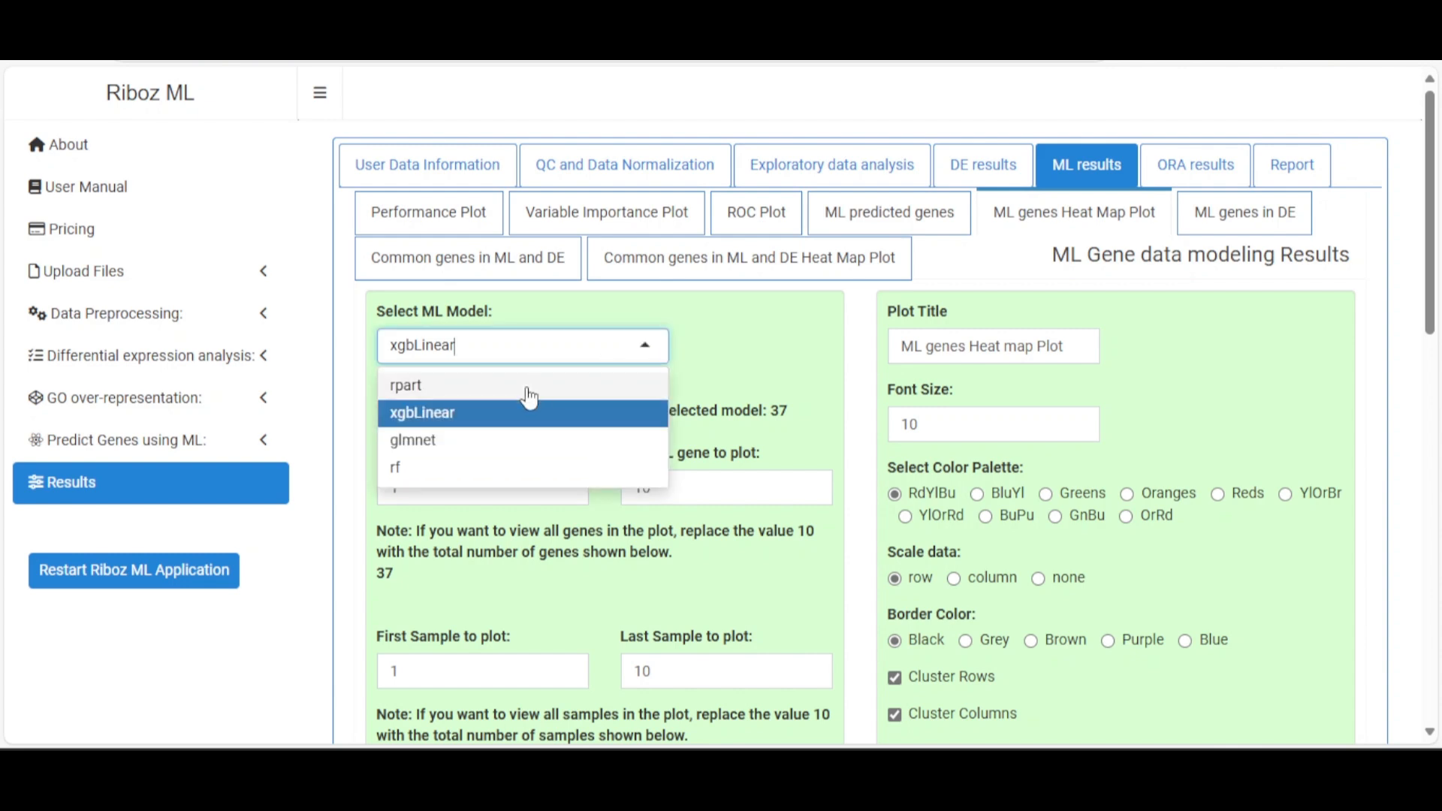
click(499, 392)
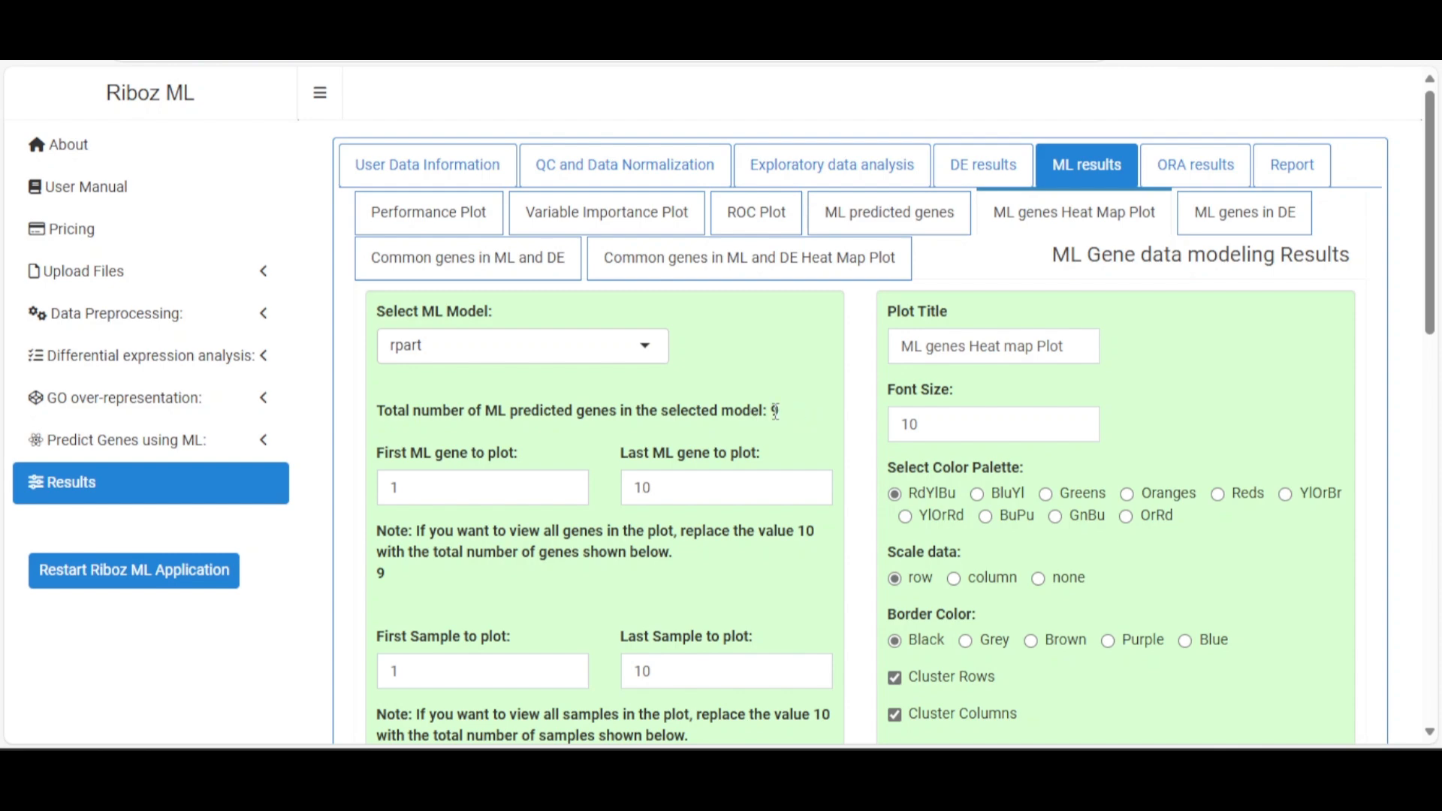
scroll(773, 412, down, 15)
scroll(749, 415, up, 5)
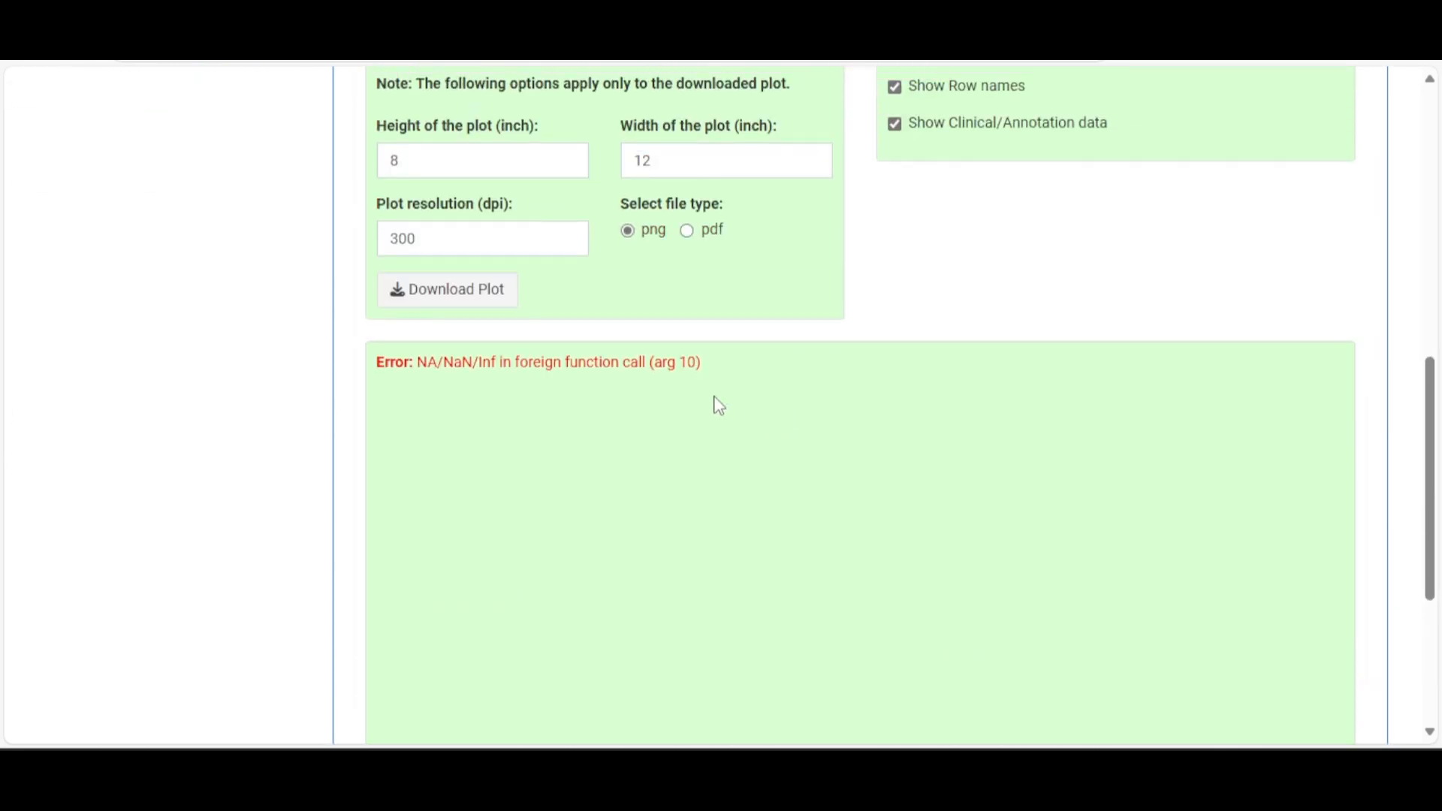
scroll(637, 428, up, 9)
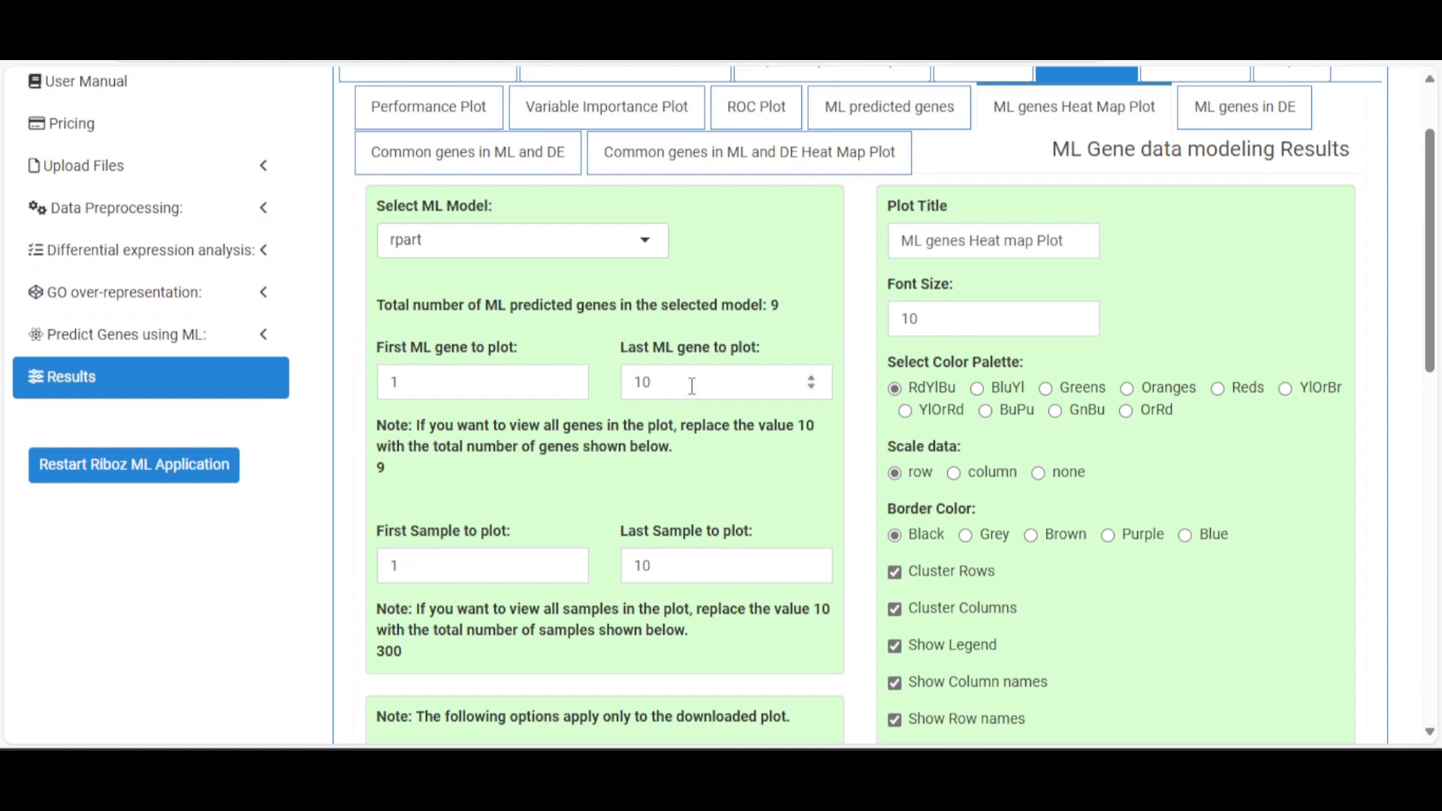
Change the last ML gene to plot from 10 to 9 and review the heat map
drag(667, 387, 617, 392)
text(9)
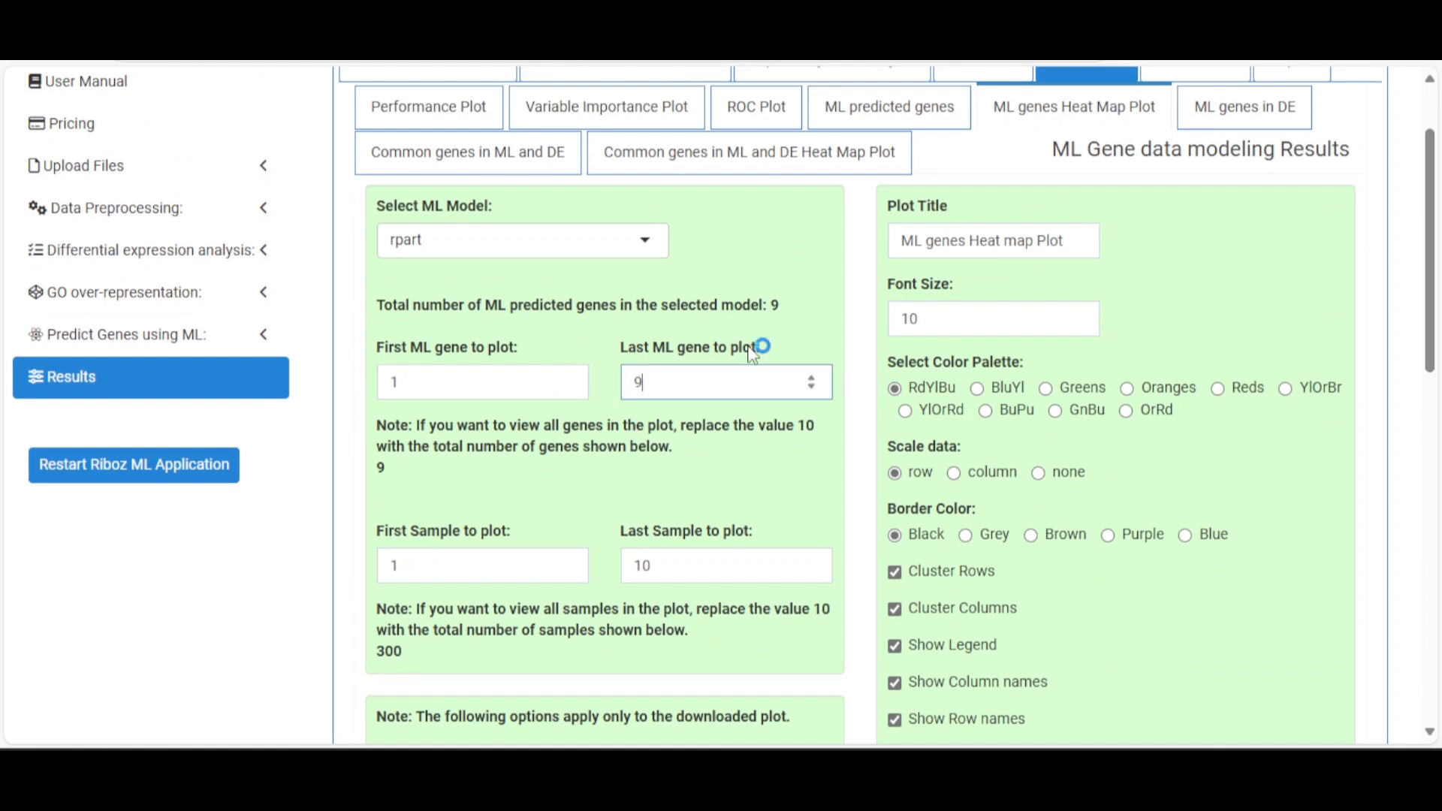
click(738, 313)
scroll(696, 317, down, 5)
scroll(702, 327, up, 3)
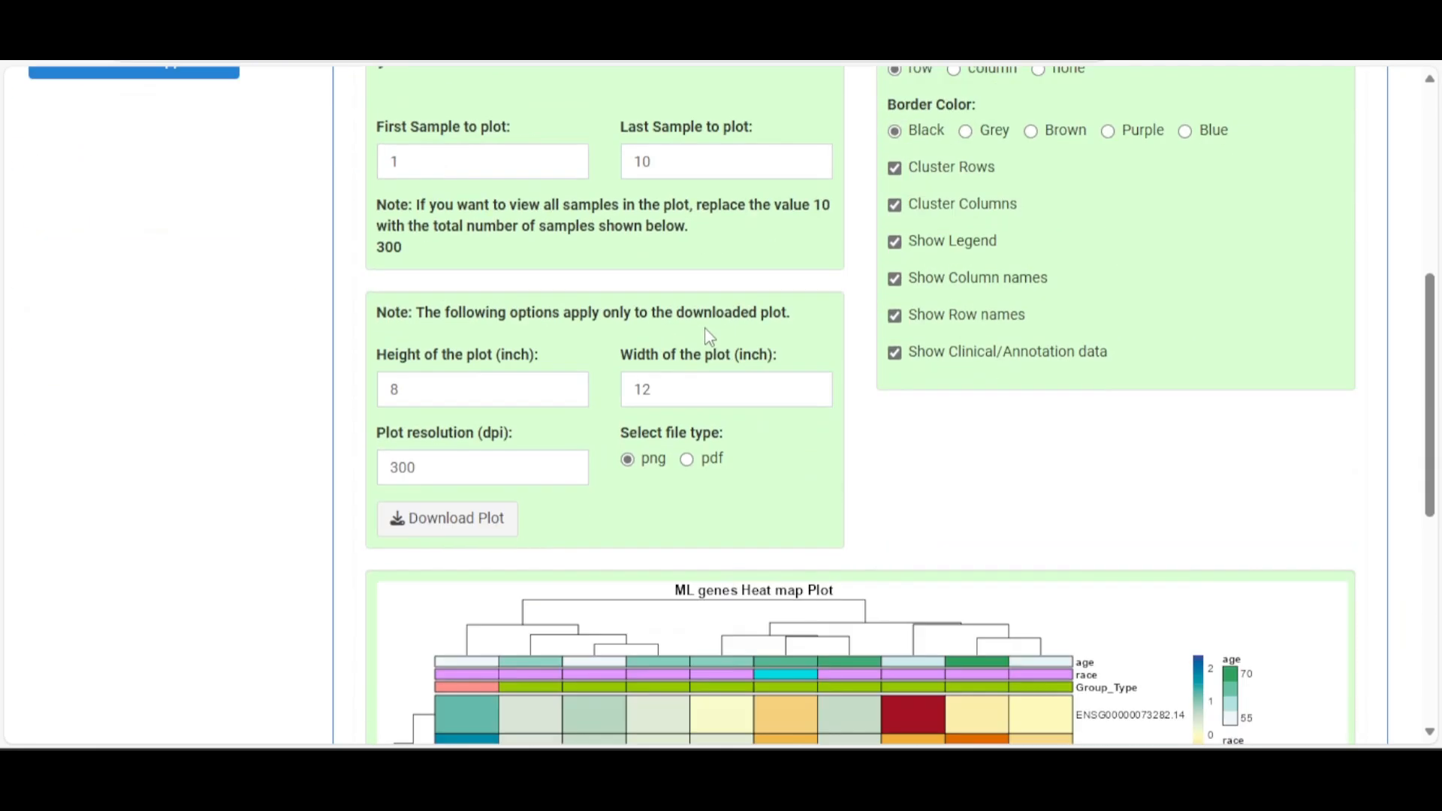
scroll(707, 336, down, 5)
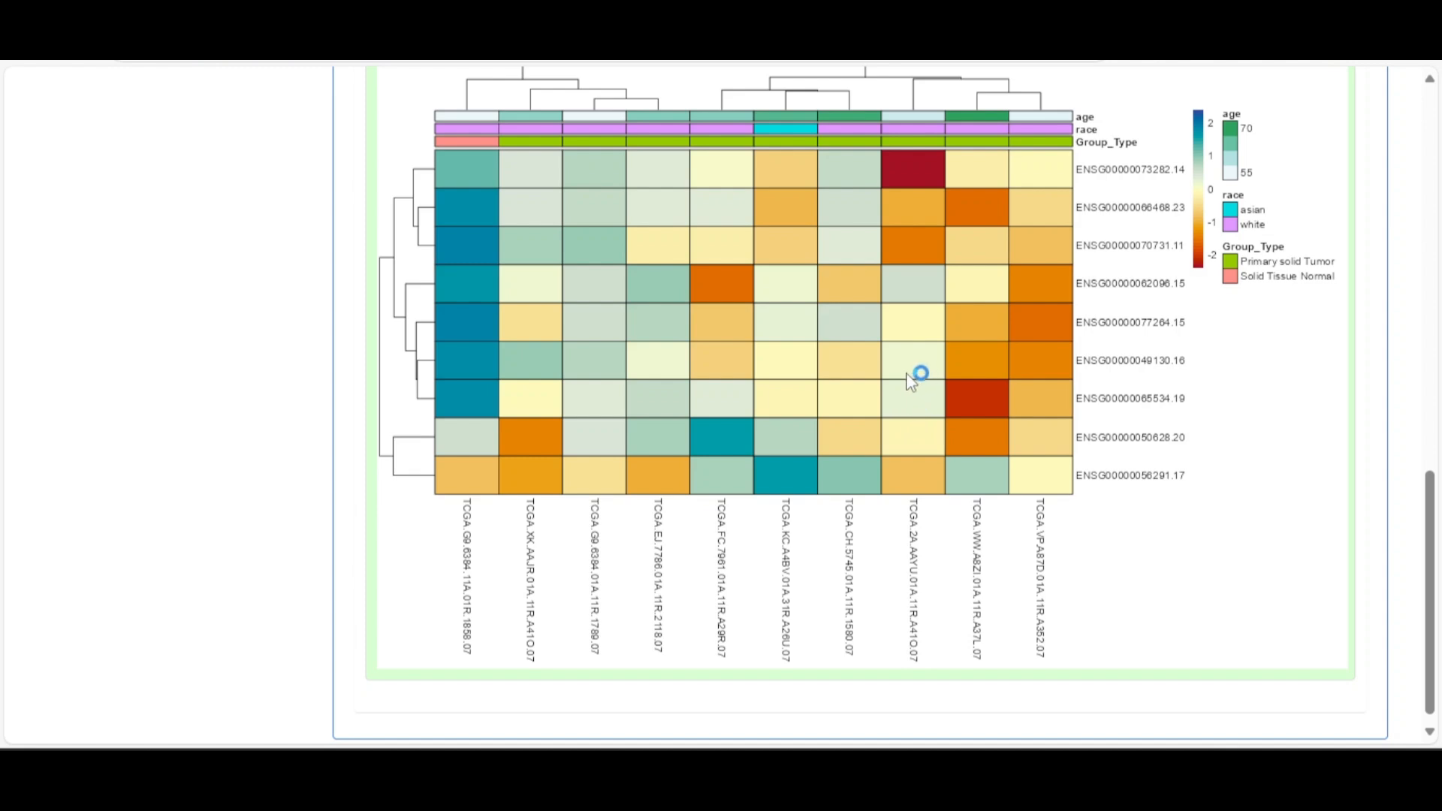
scroll(905, 398, up, 8)
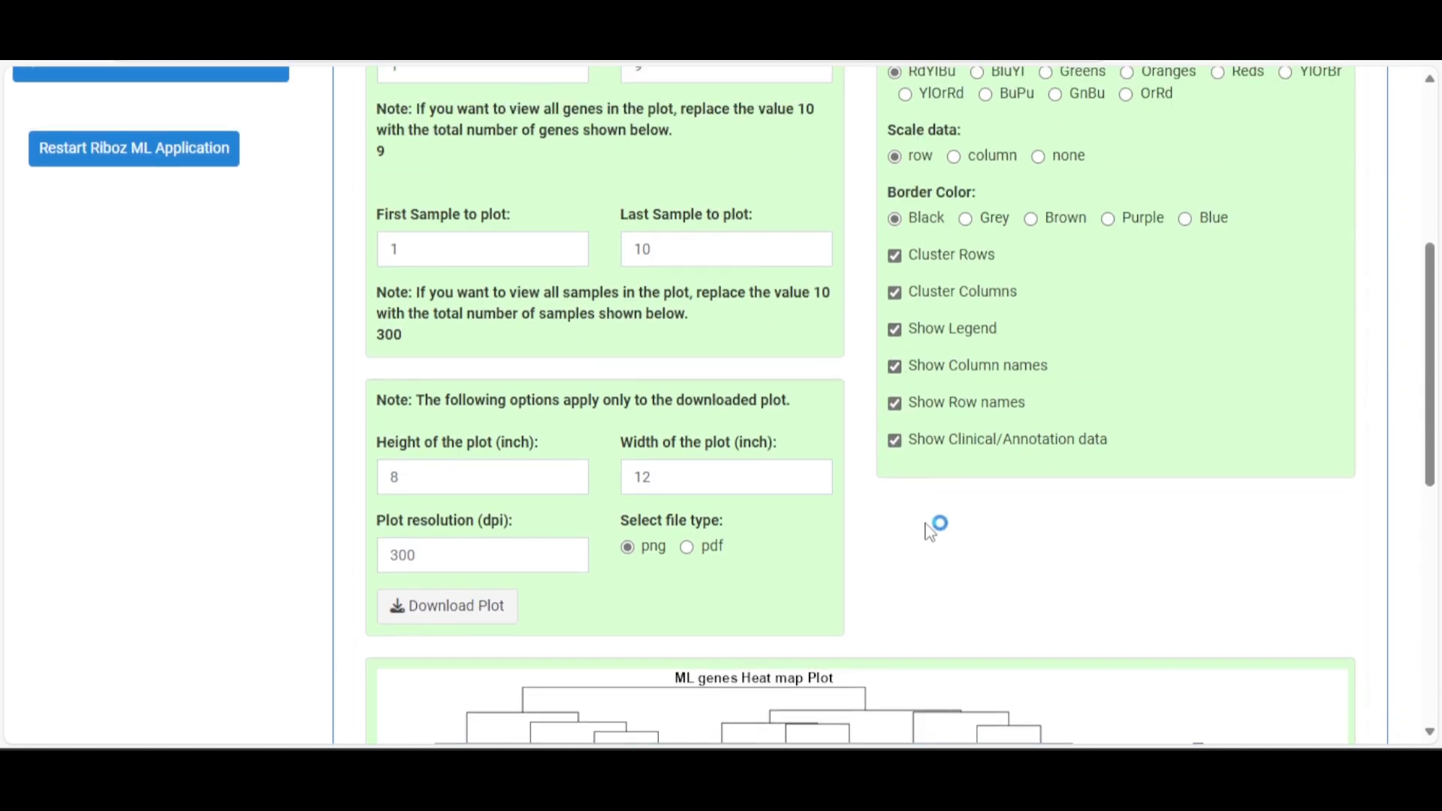
scroll(1043, 420, up, 4)
scroll(1040, 428, up, 2)
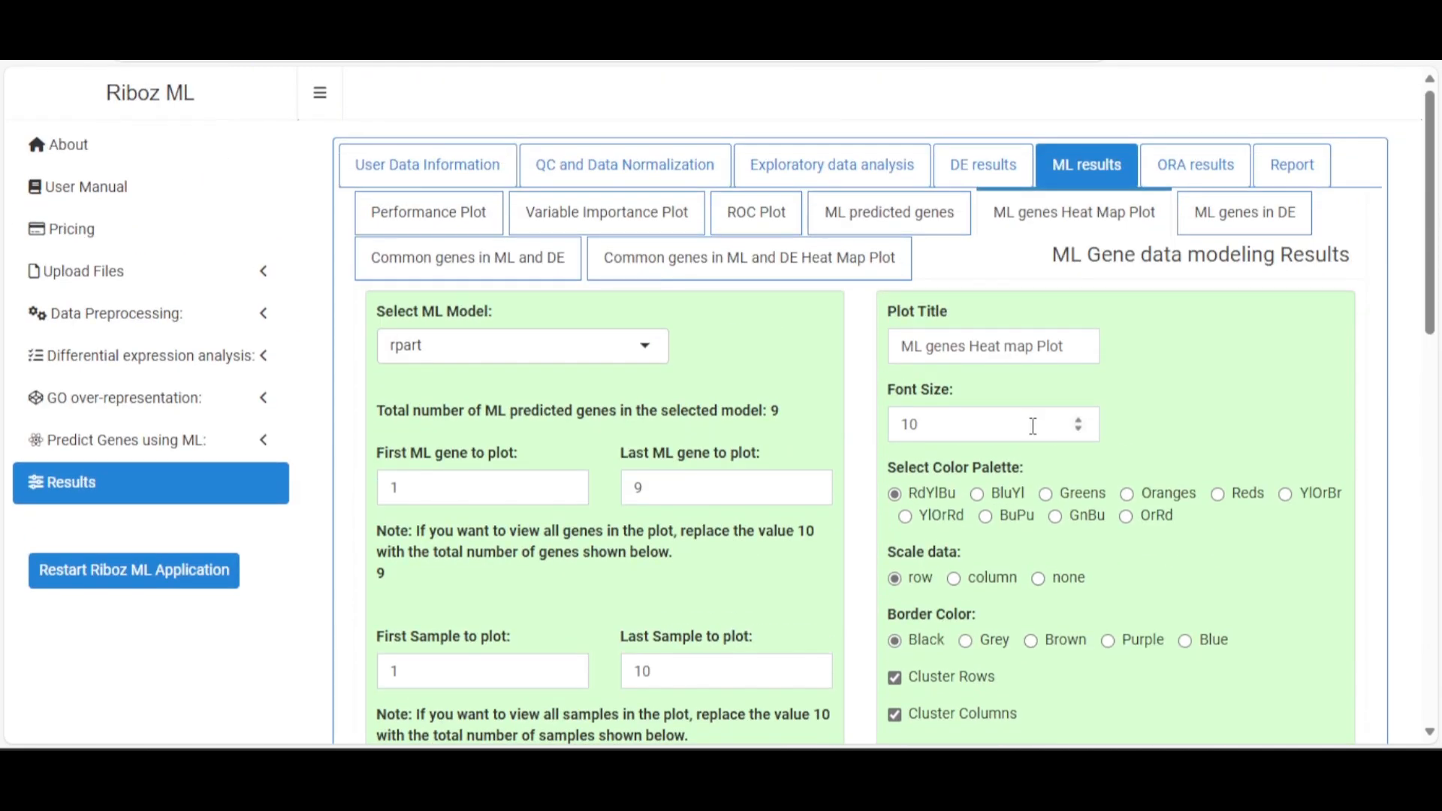
scroll(1171, 579, down, 1)
scroll(1177, 579, down, 4)
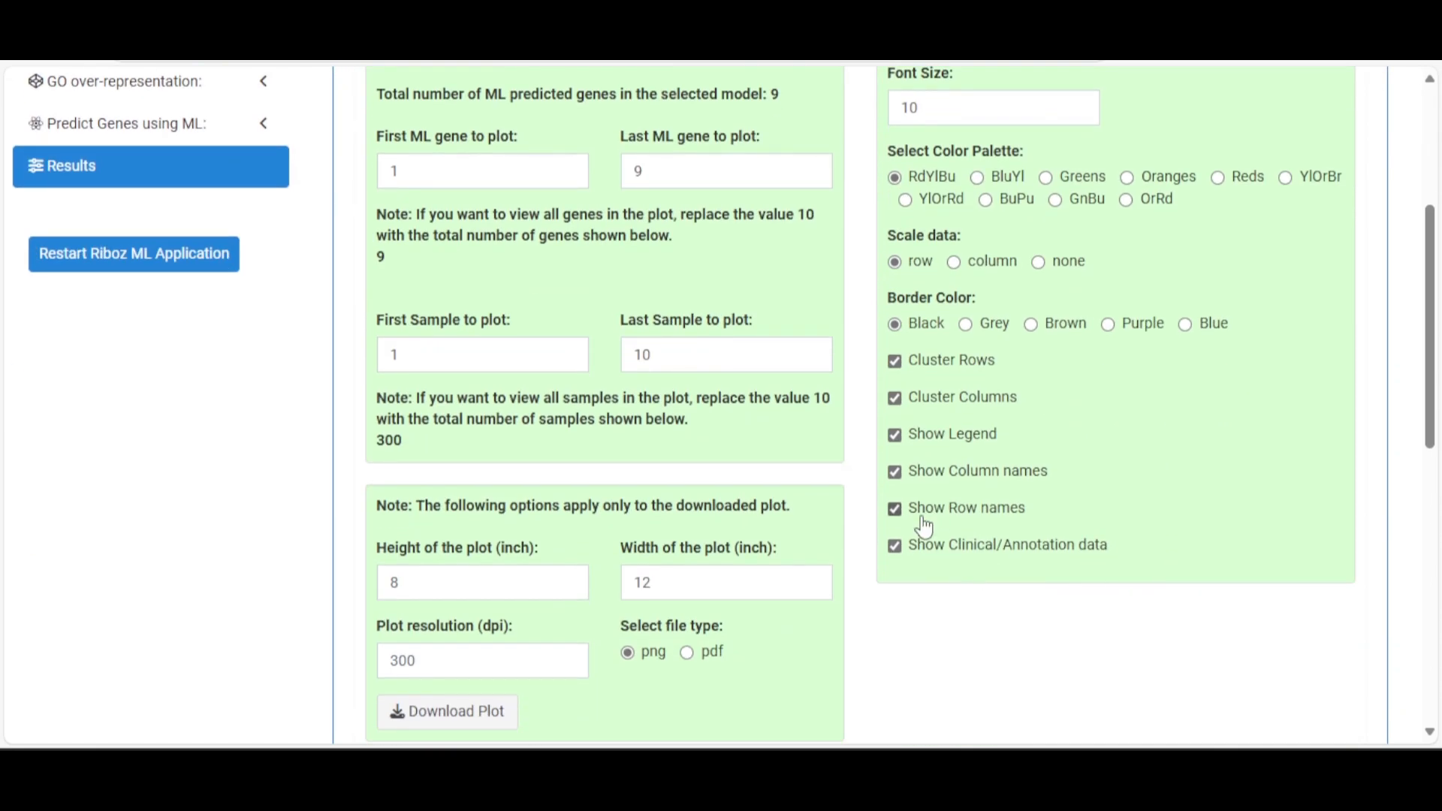
scroll(925, 518, down, 6)
scroll(924, 493, up, 10)
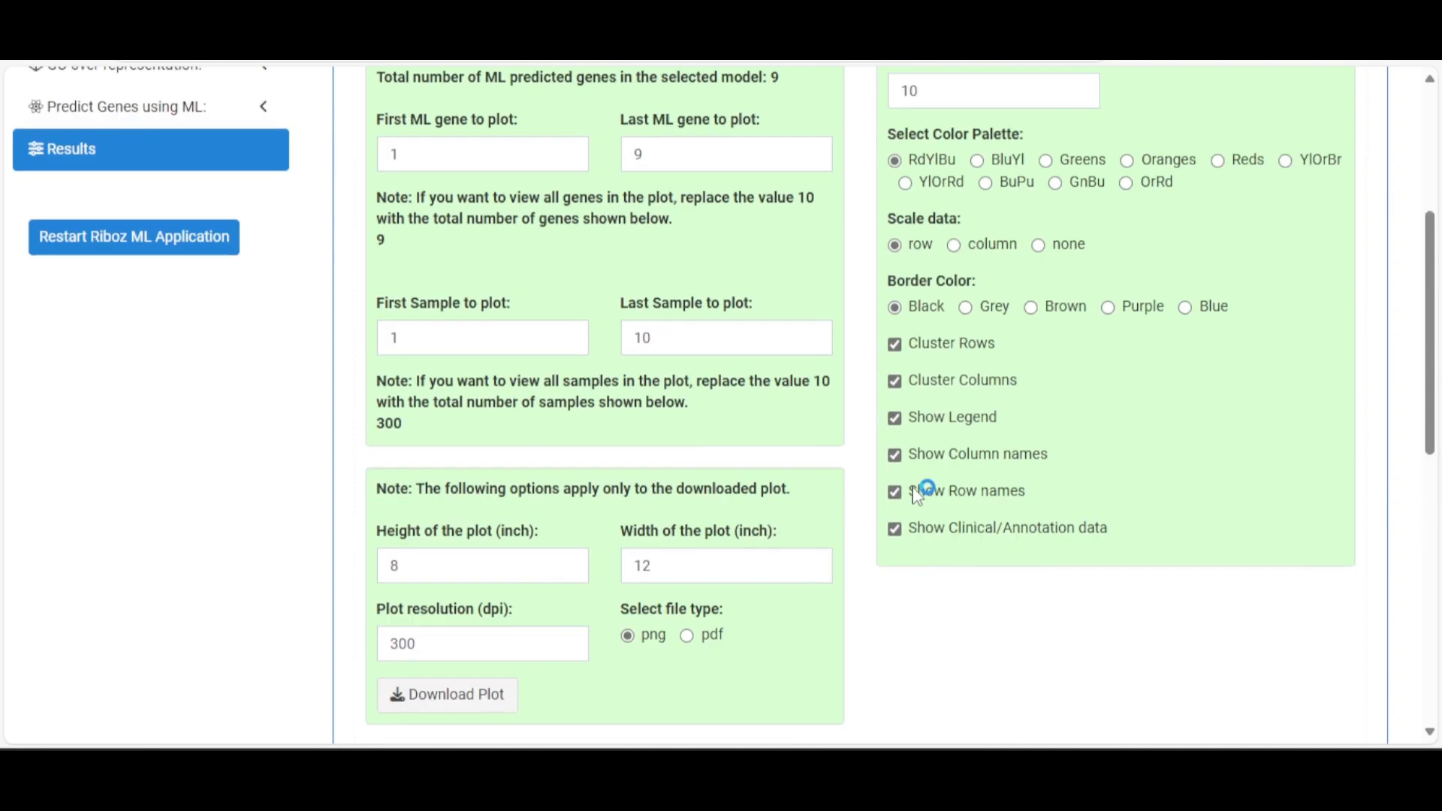
Show the ML genes in DE view, with two xgbLinear genes among the first 10 DE genes
click(1269, 216)
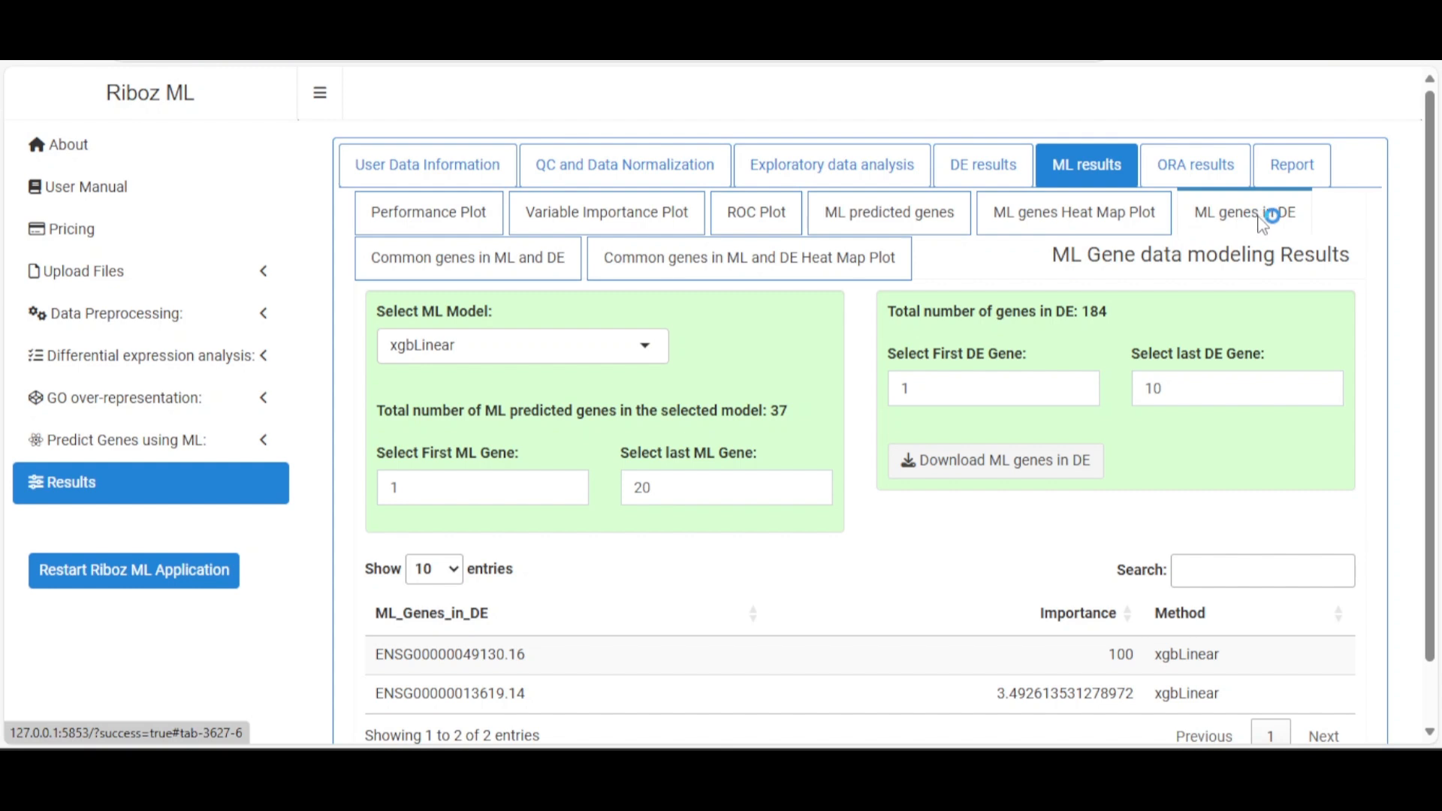
scroll(813, 429, down, 1)
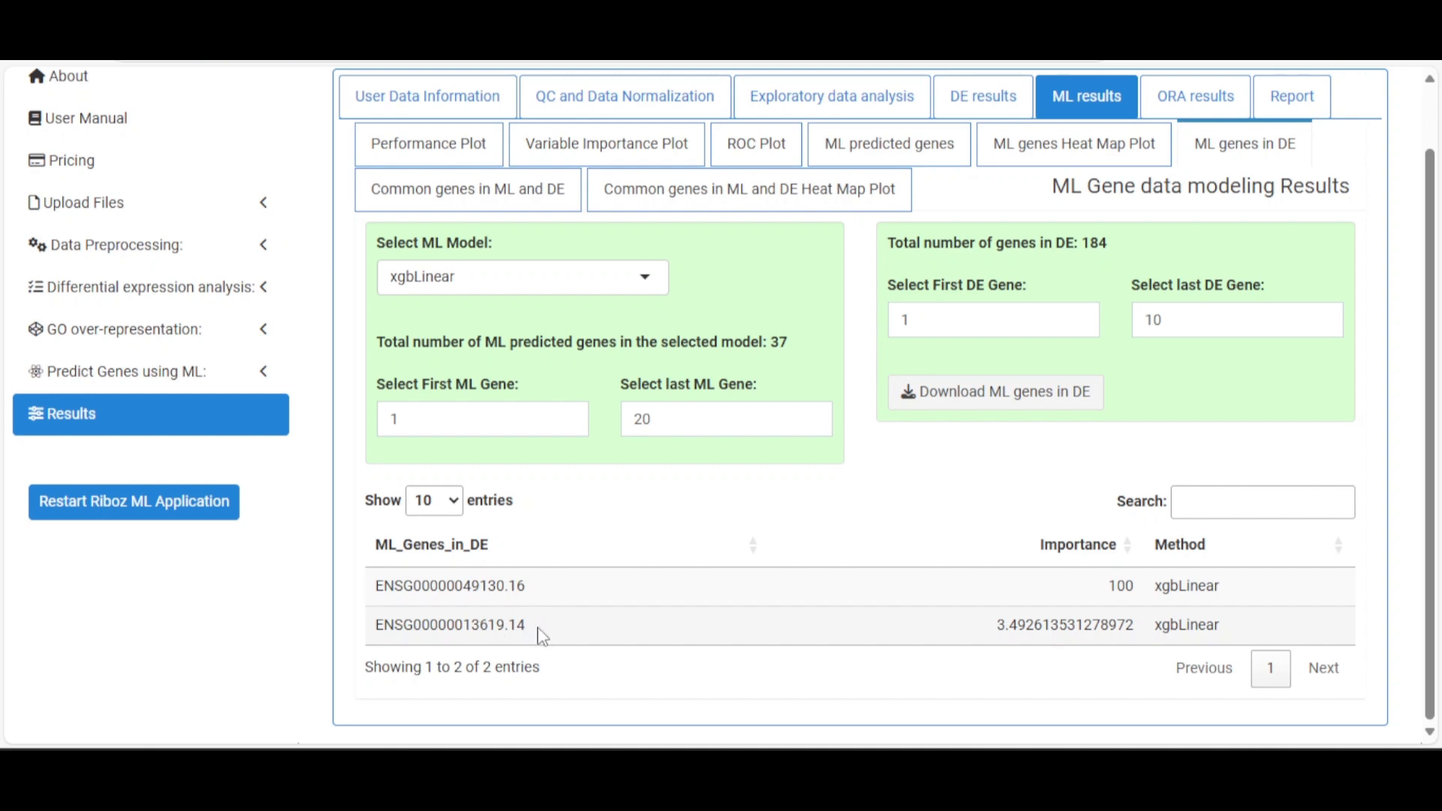
scroll(638, 571, up, 1)
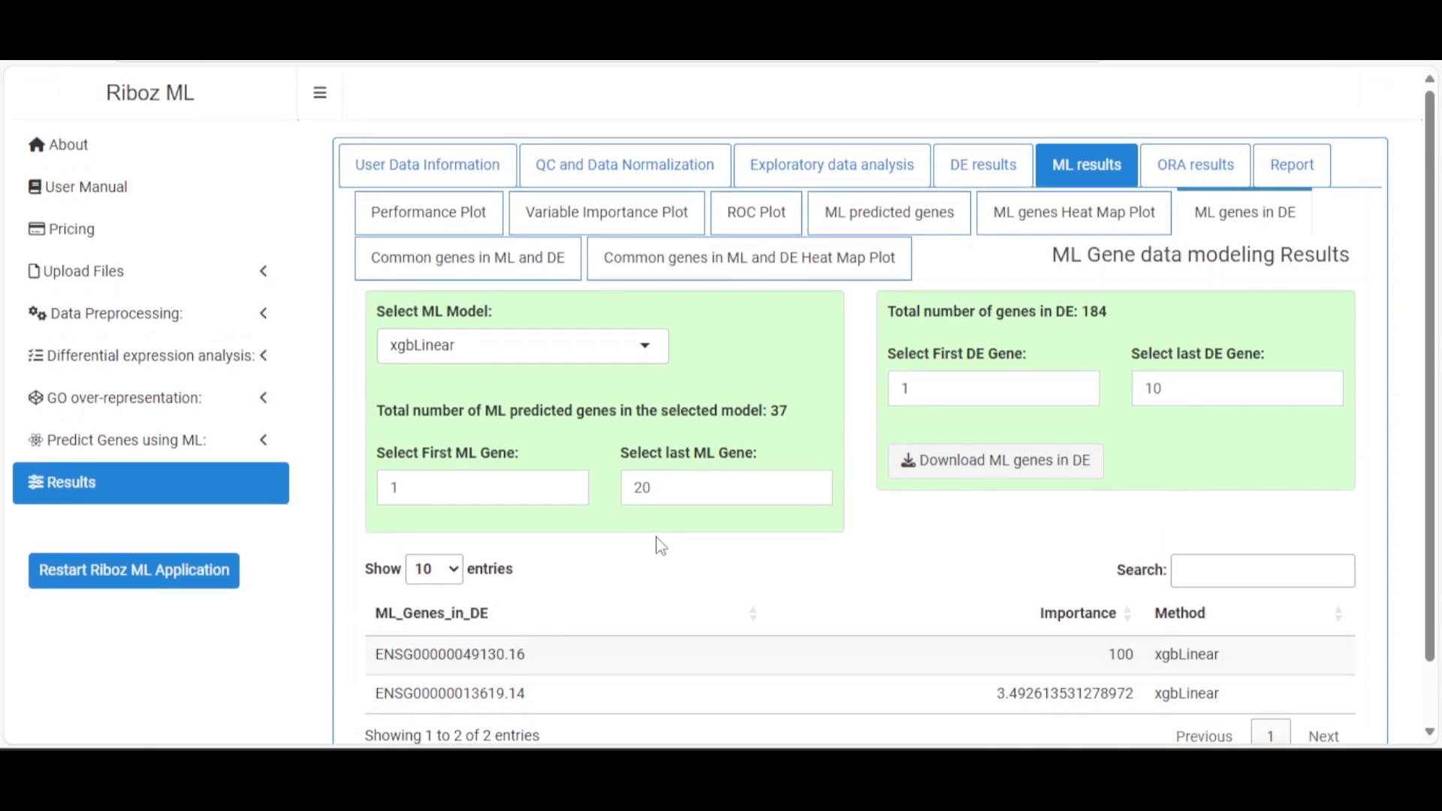
In the DE results table, highlight rows ENSG00000013619.14 and ENSG00000049130.16
click(976, 174)
scroll(593, 449, down, 2)
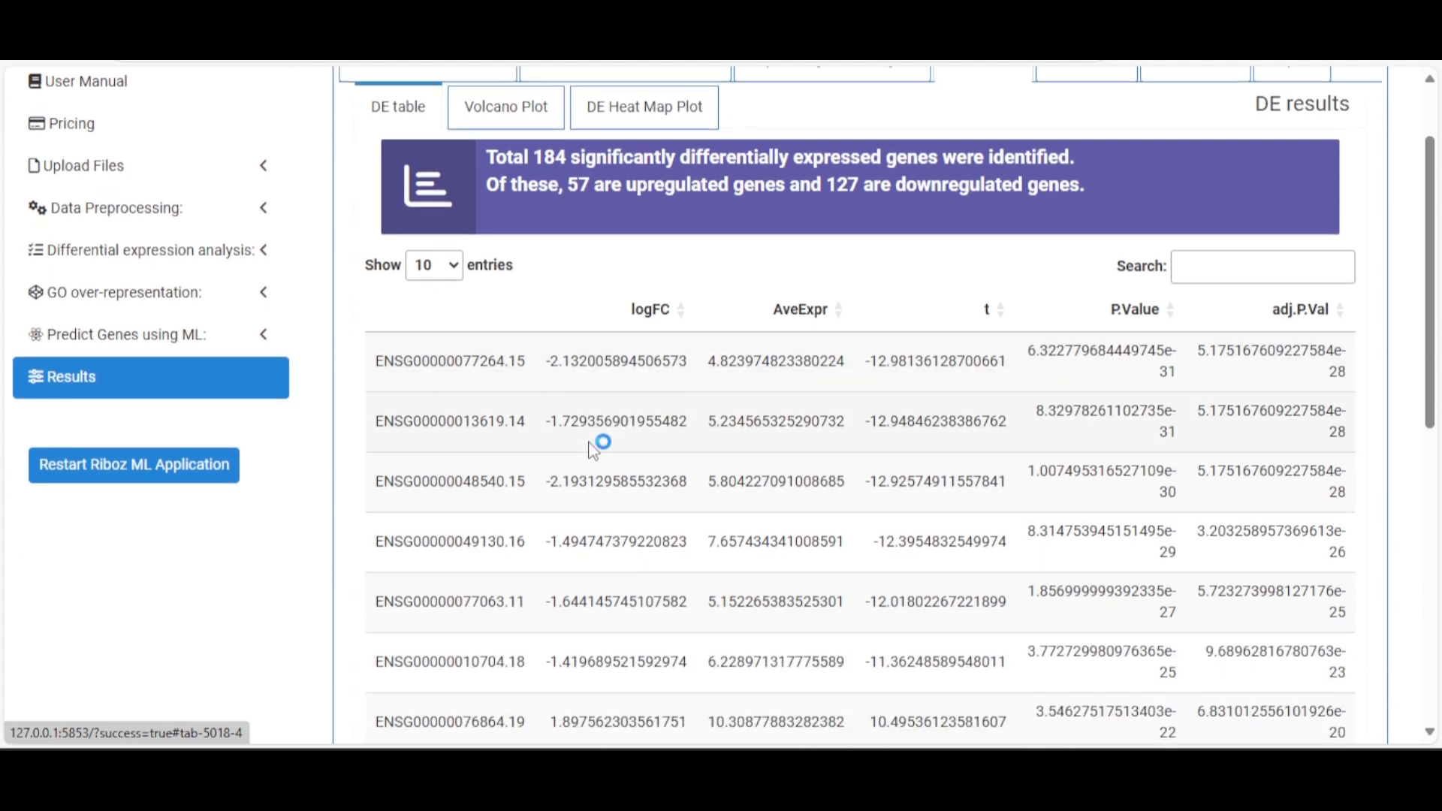
scroll(593, 449, down, 2)
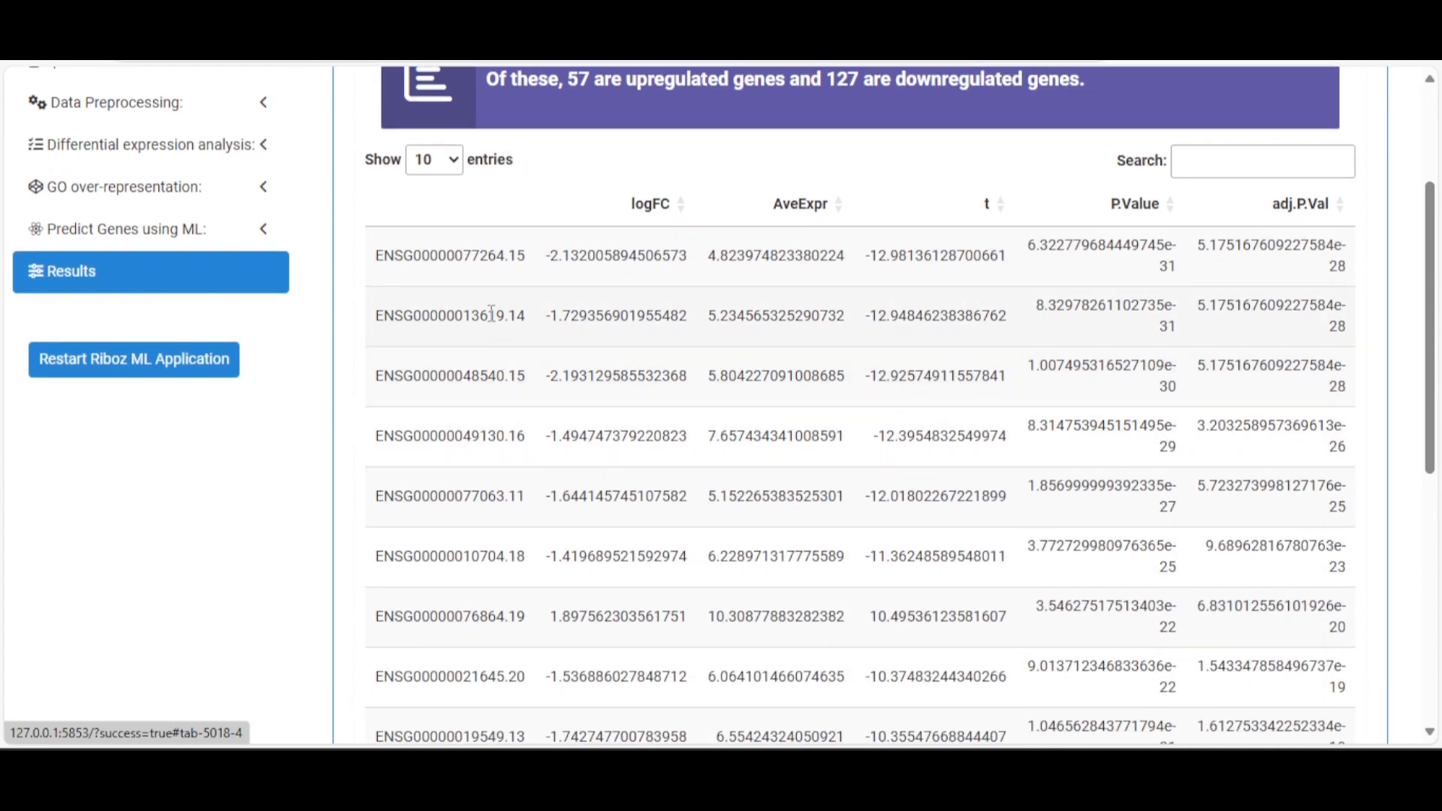
click(491, 314)
click(518, 439)
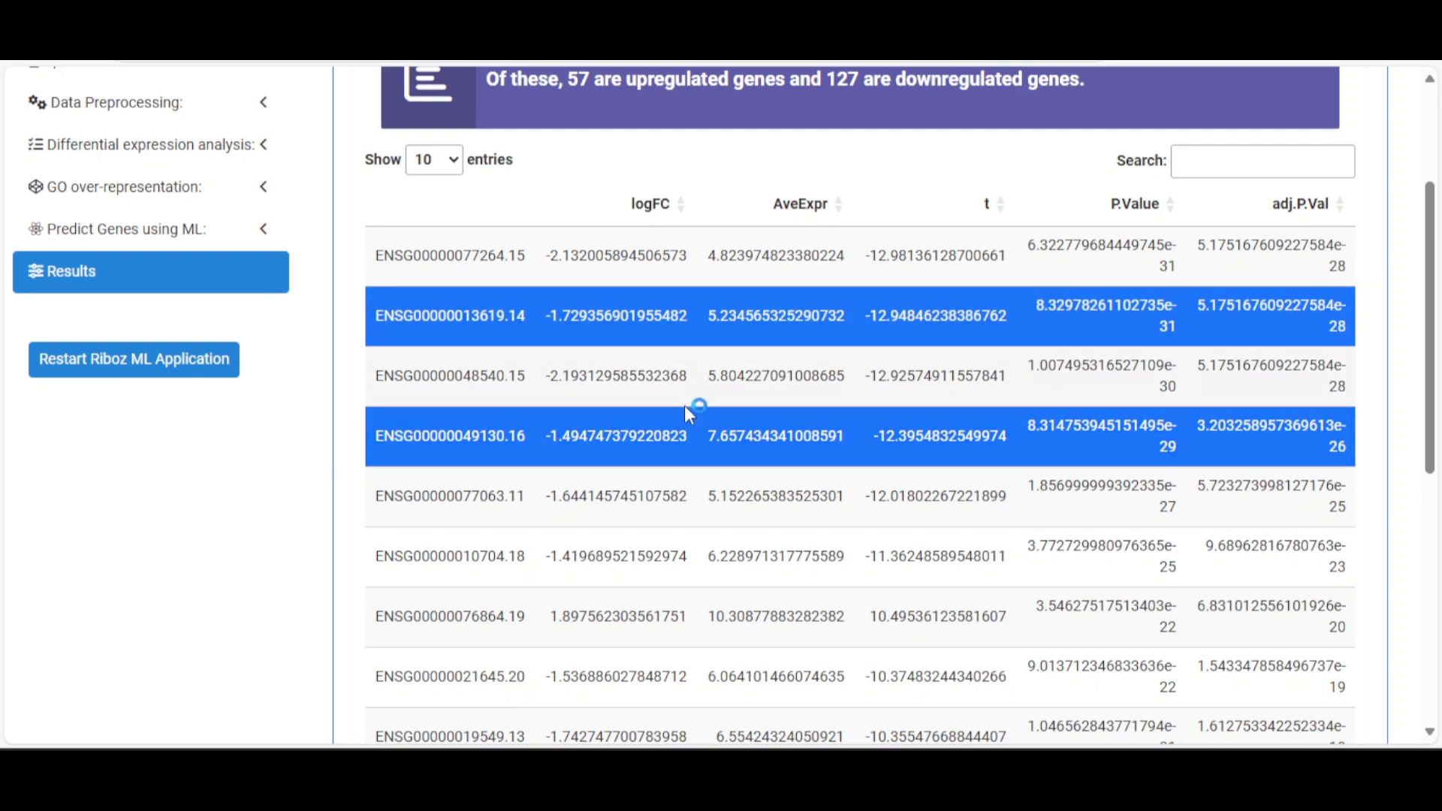
scroll(569, 408, up, 3)
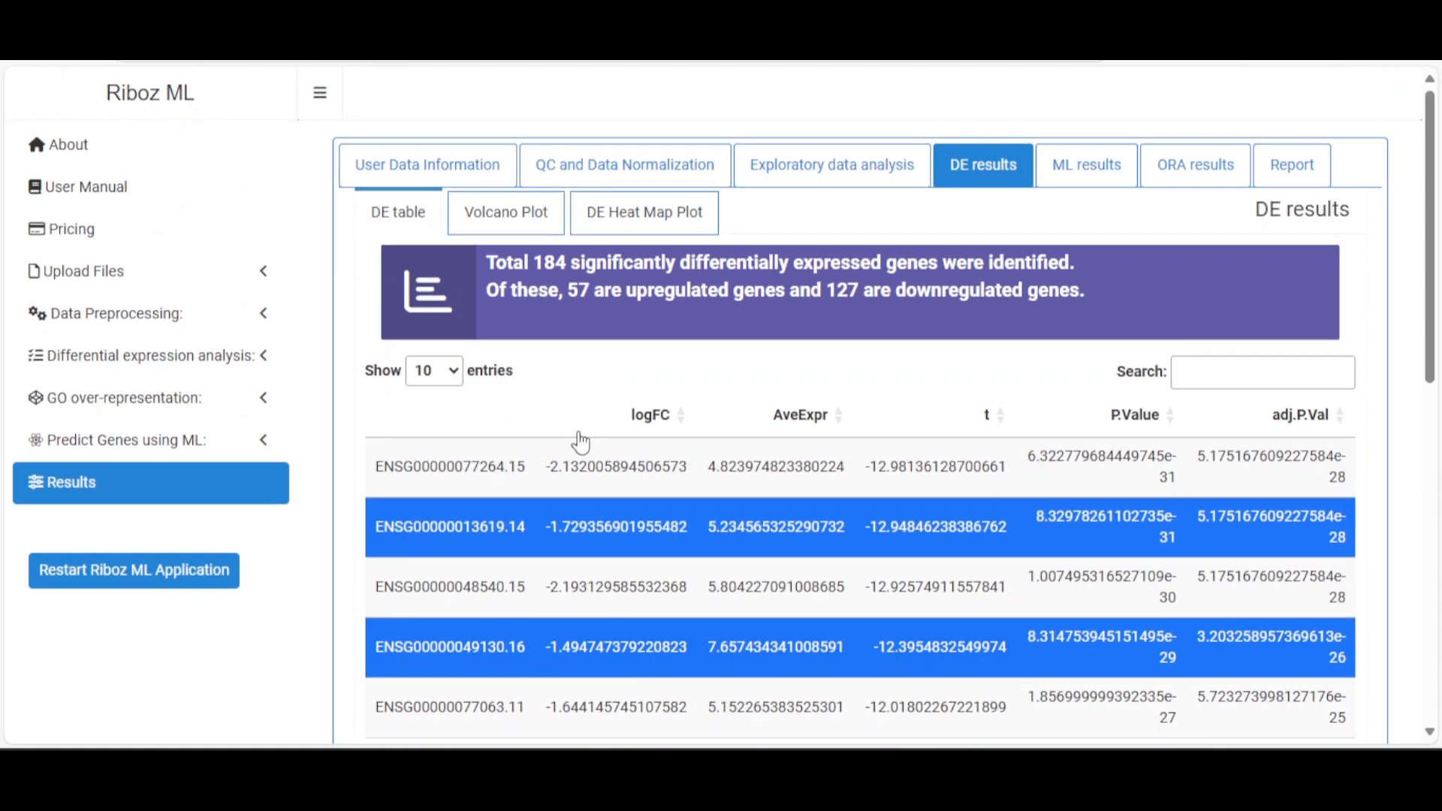
Set the last ML gene to 37 and the last DE gene to 184
click(1089, 184)
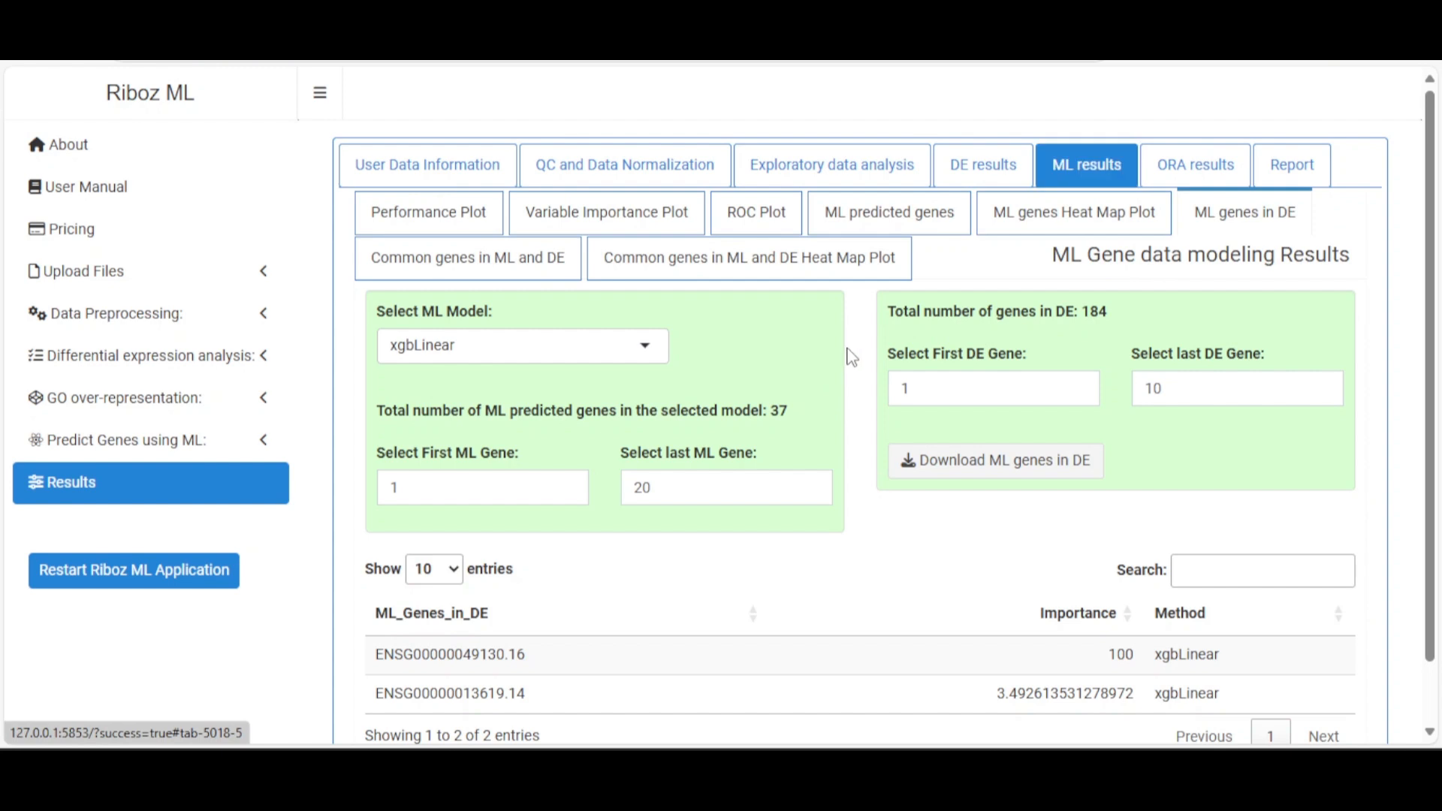
scroll(851, 357, down, 1)
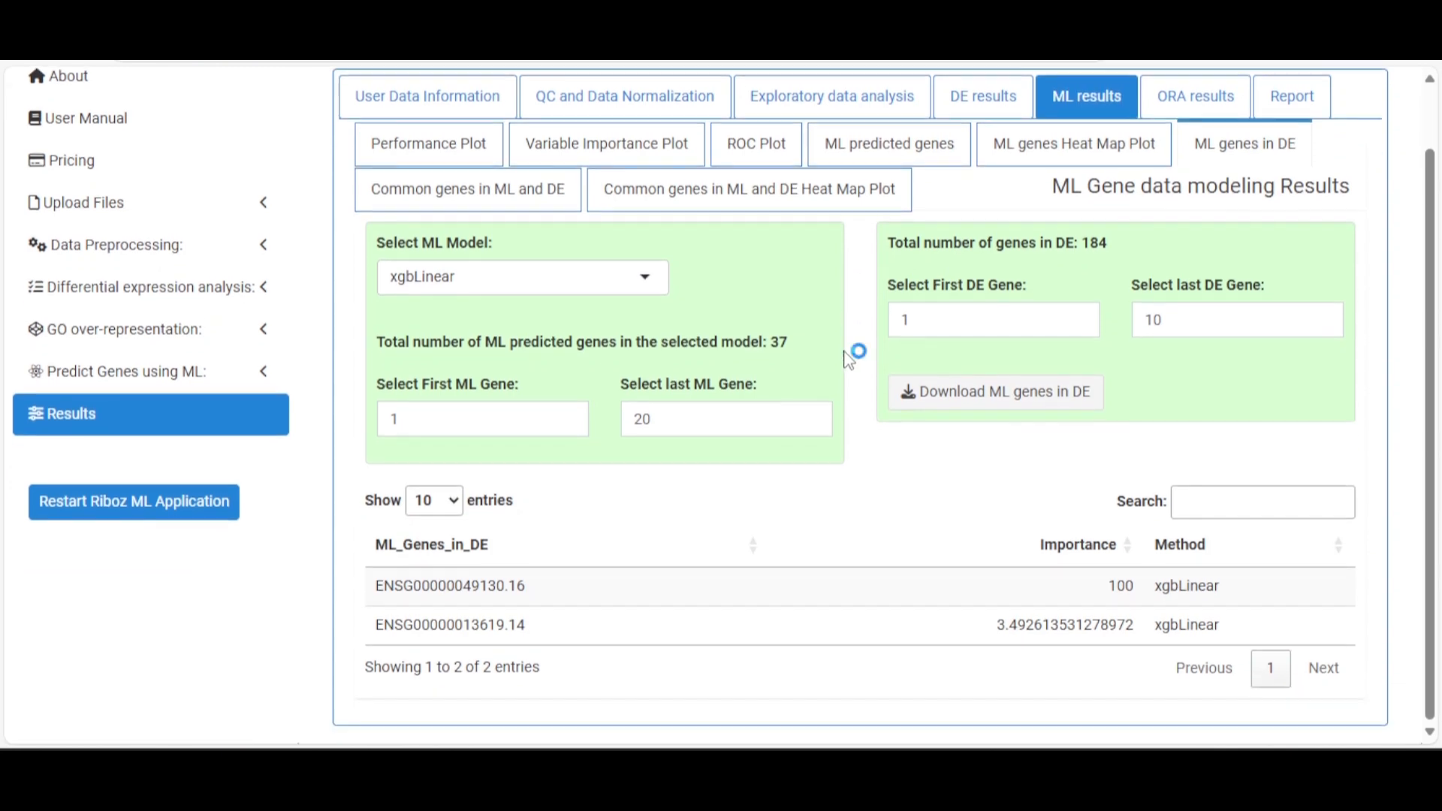
double_click(689, 420)
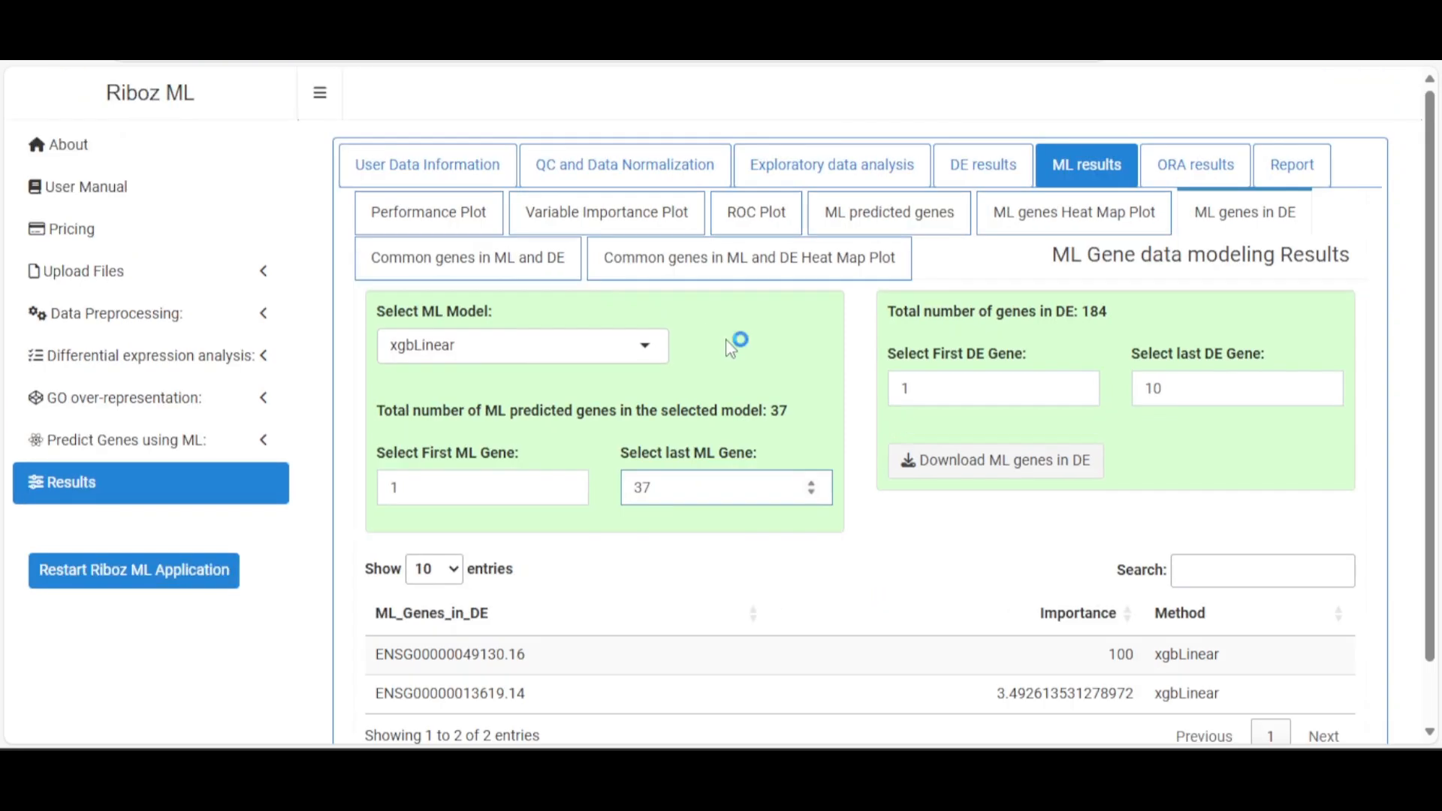
scroll(740, 390, down, 1)
click(751, 336)
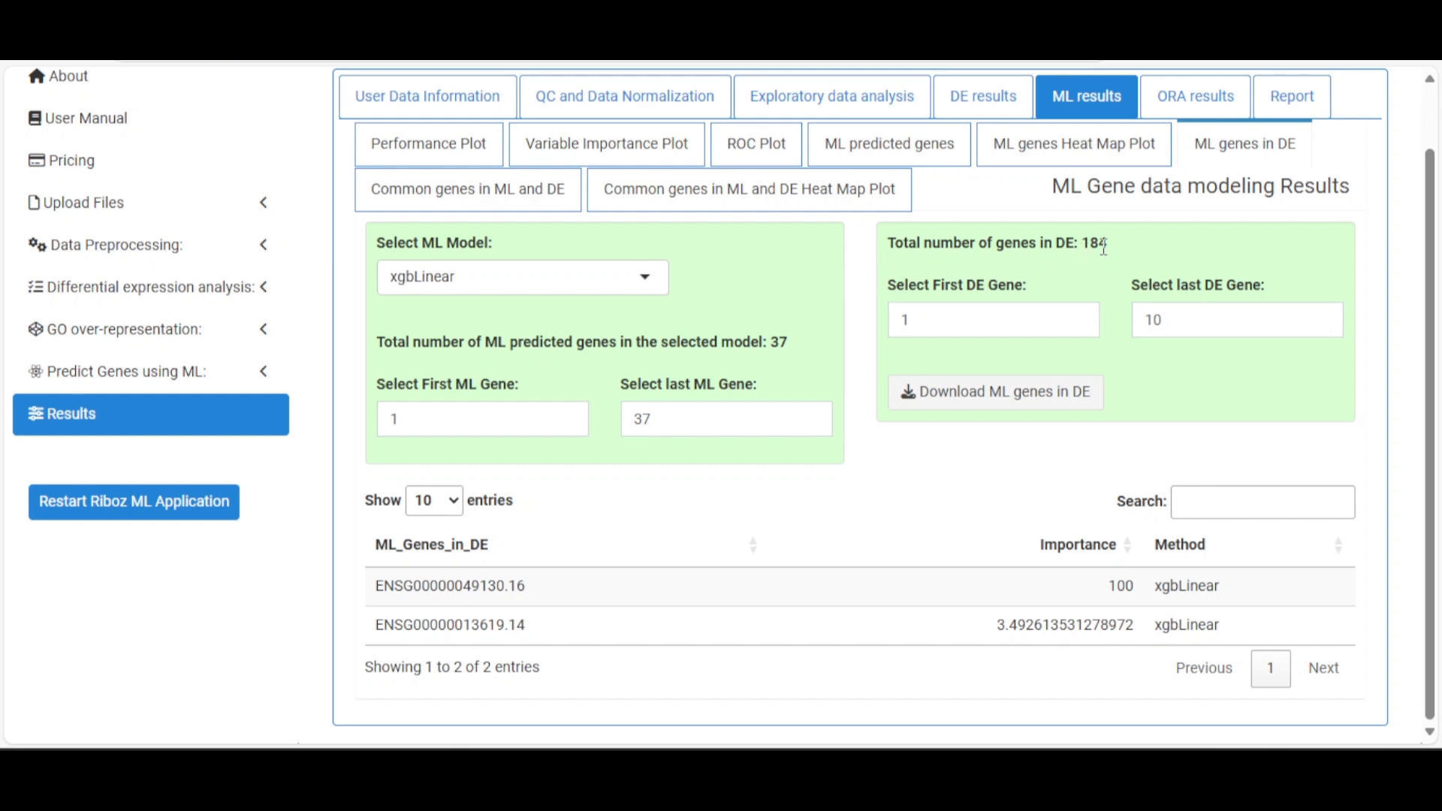
drag(1183, 319, 1081, 338)
text(184)
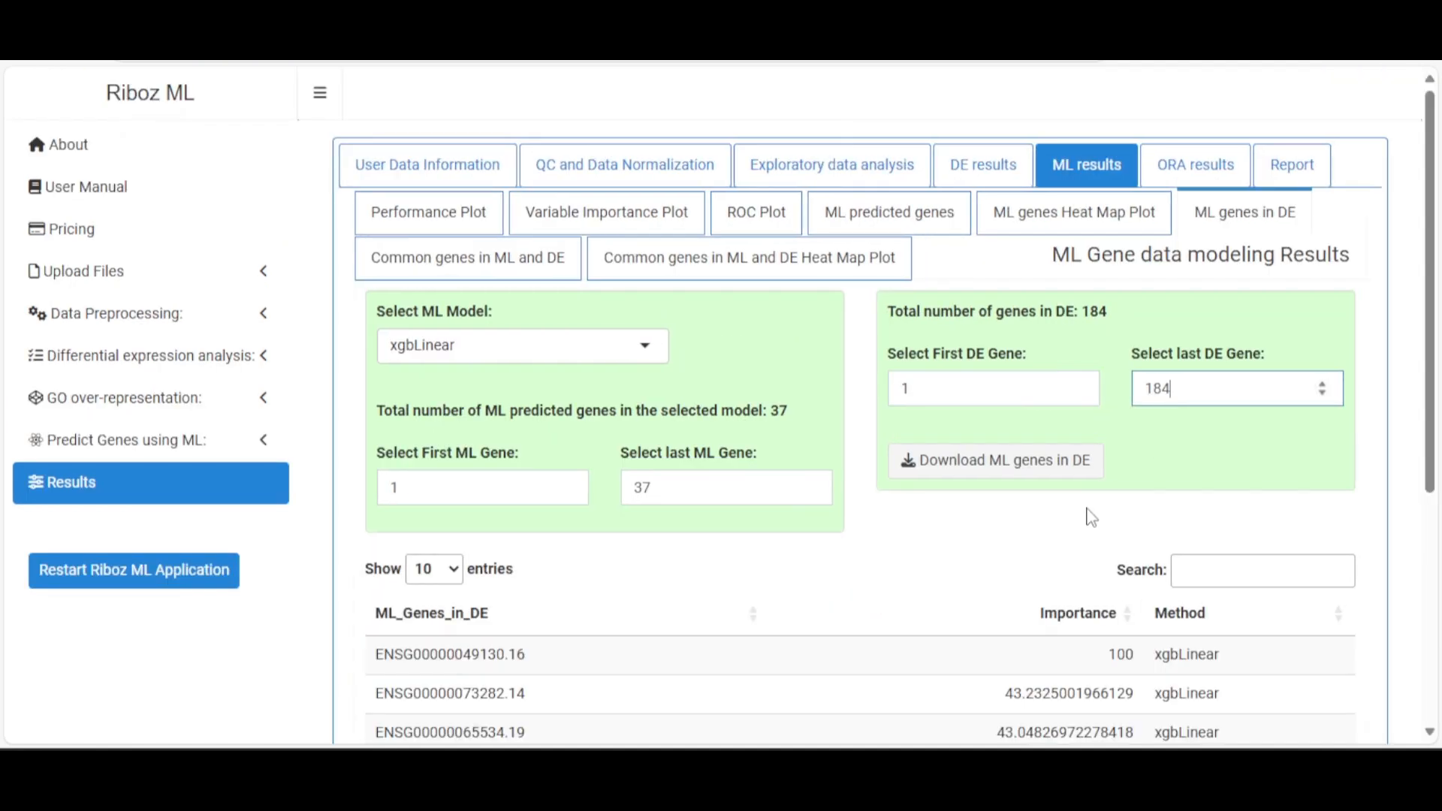
scroll(1127, 507, down, 5)
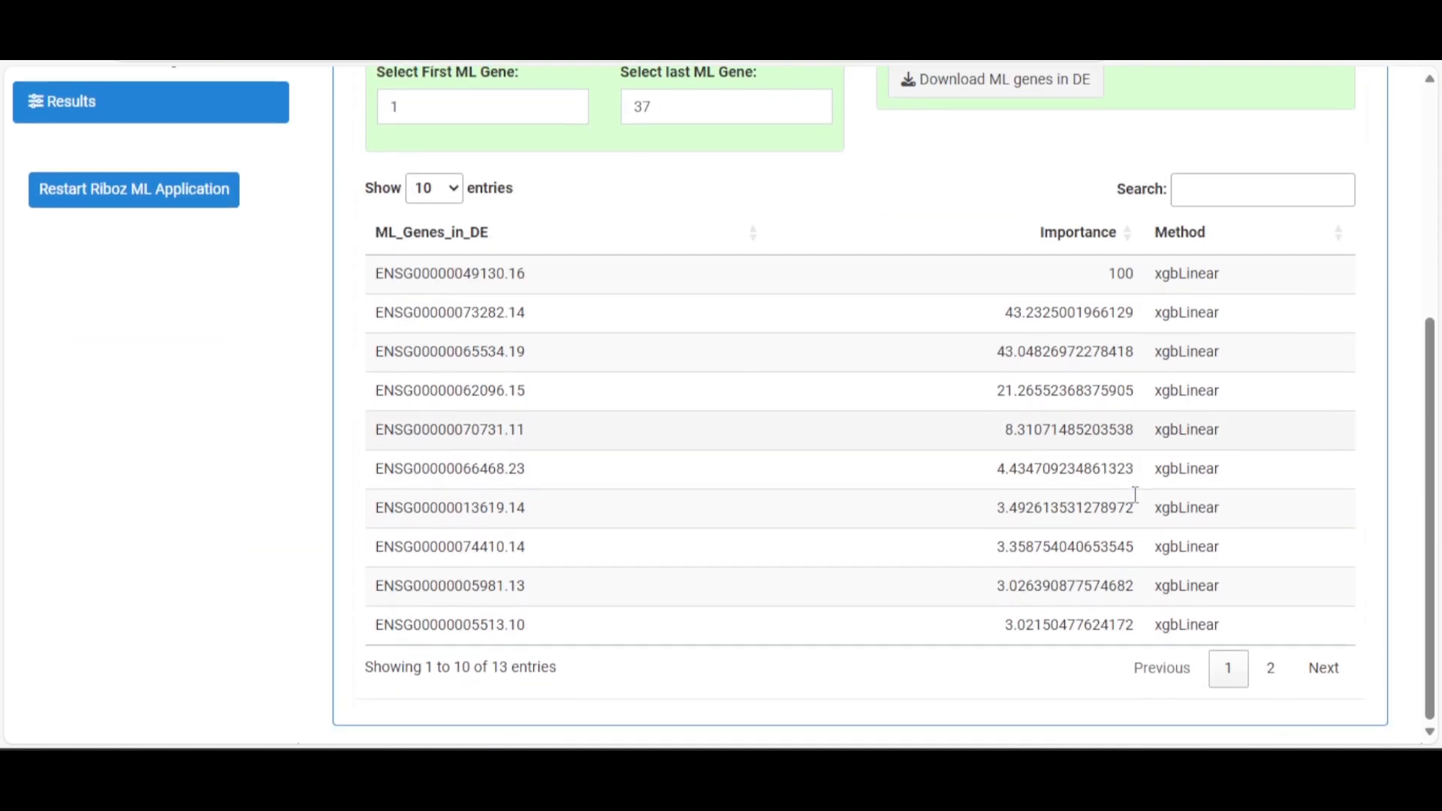
Show 25 entries per page and review the 13 overlapping xgbLinear genes
click(453, 186)
click(440, 249)
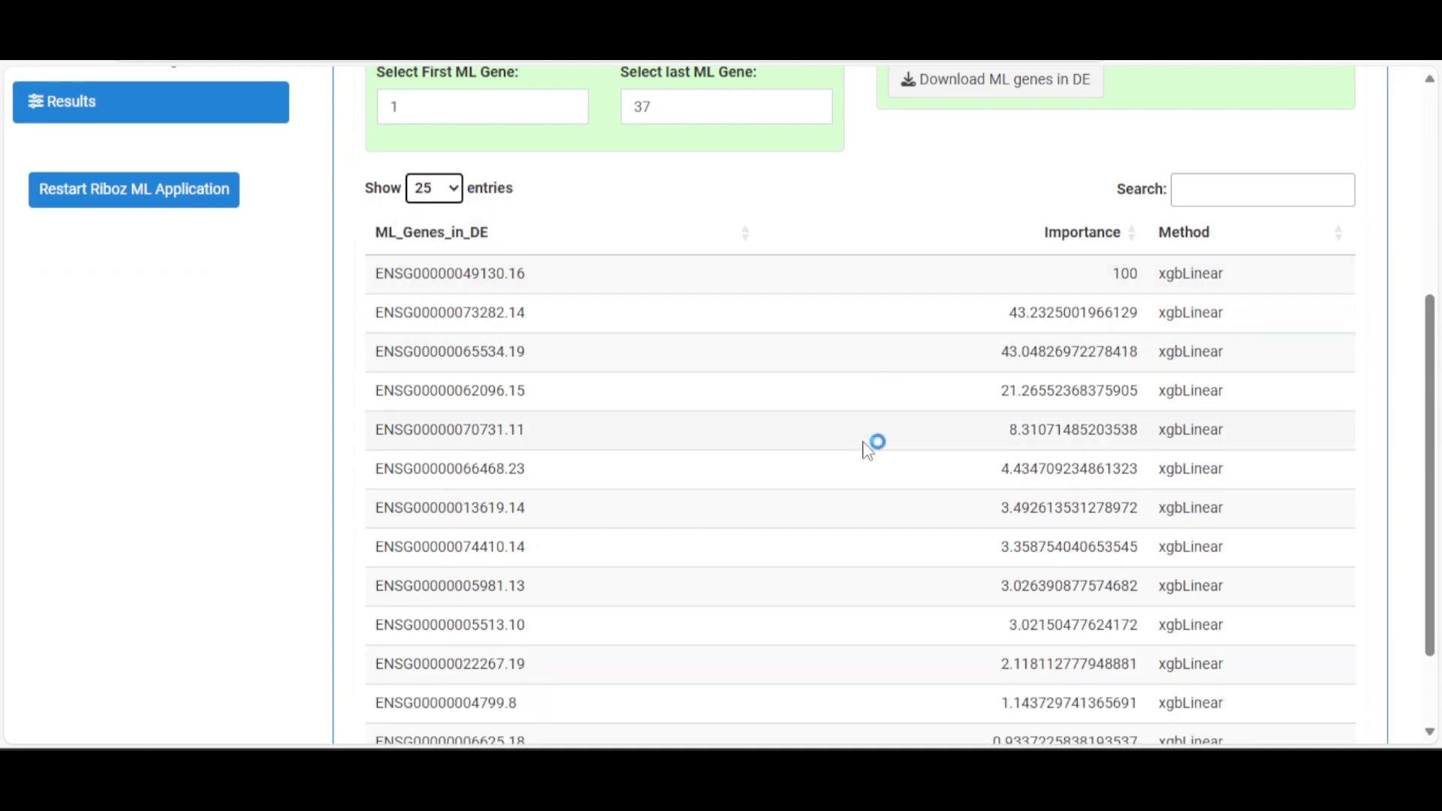
scroll(865, 450, down, 2)
scroll(865, 457, down, 1)
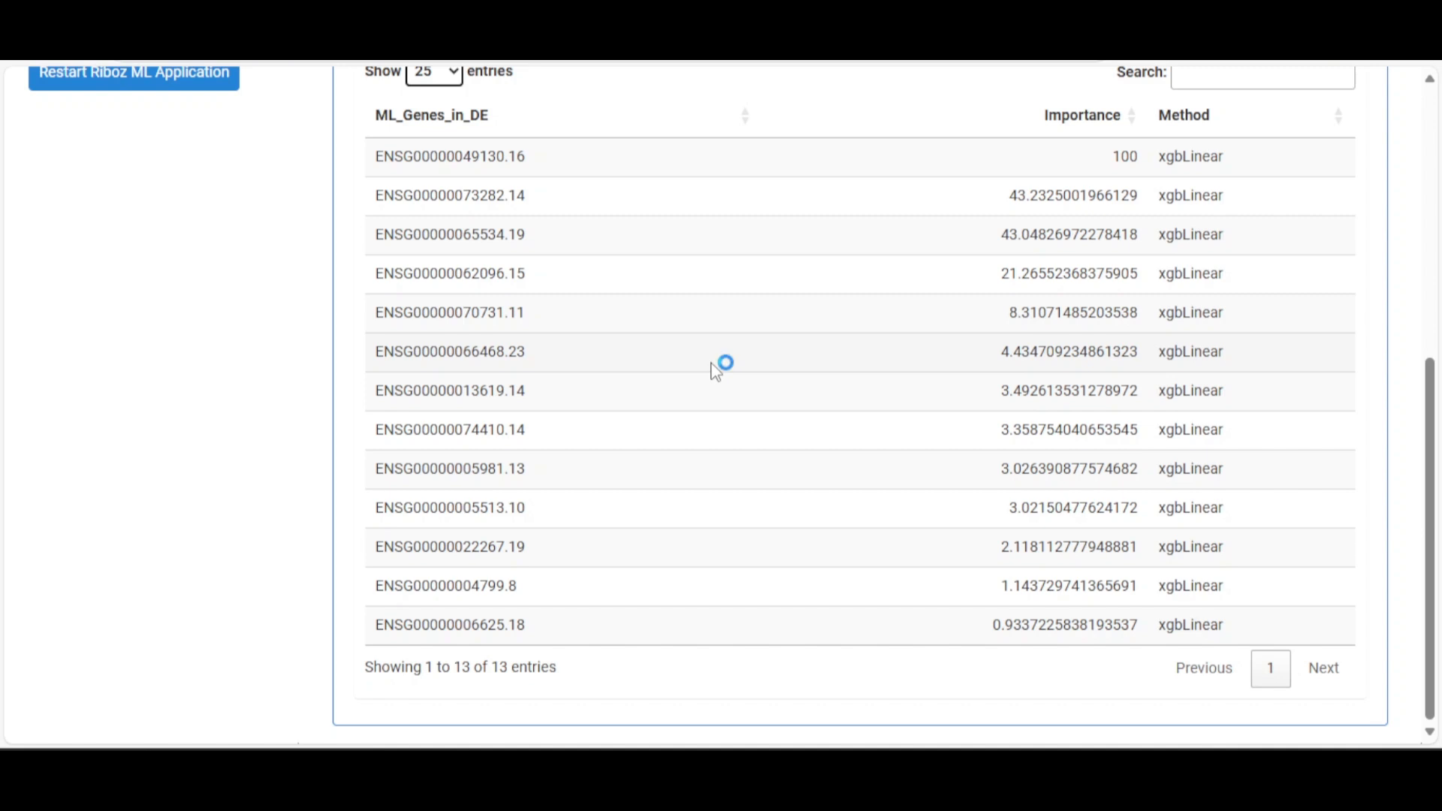
scroll(715, 368, up, 5)
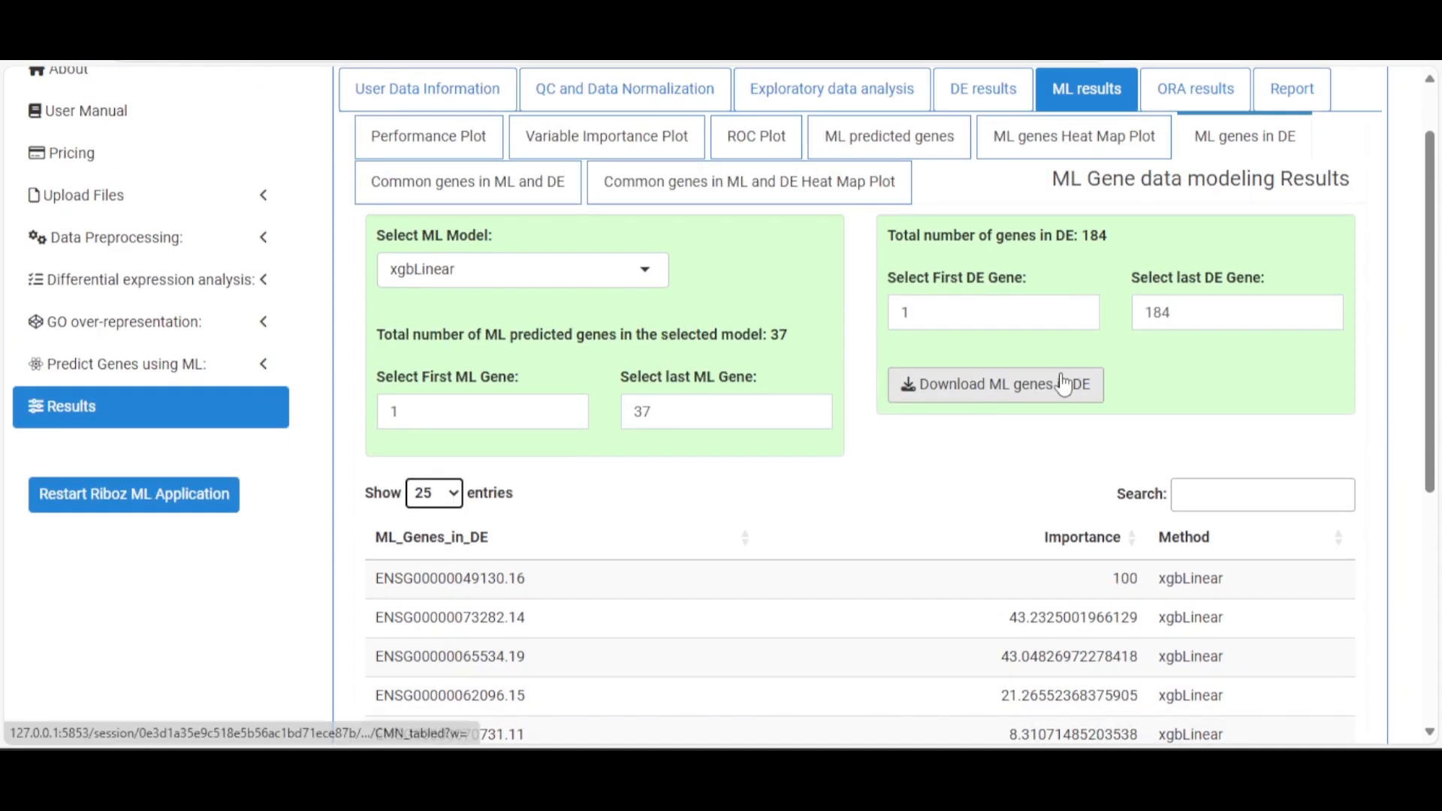
Show the common genes in ML and DE for the xgbLinear model and review the table
click(515, 197)
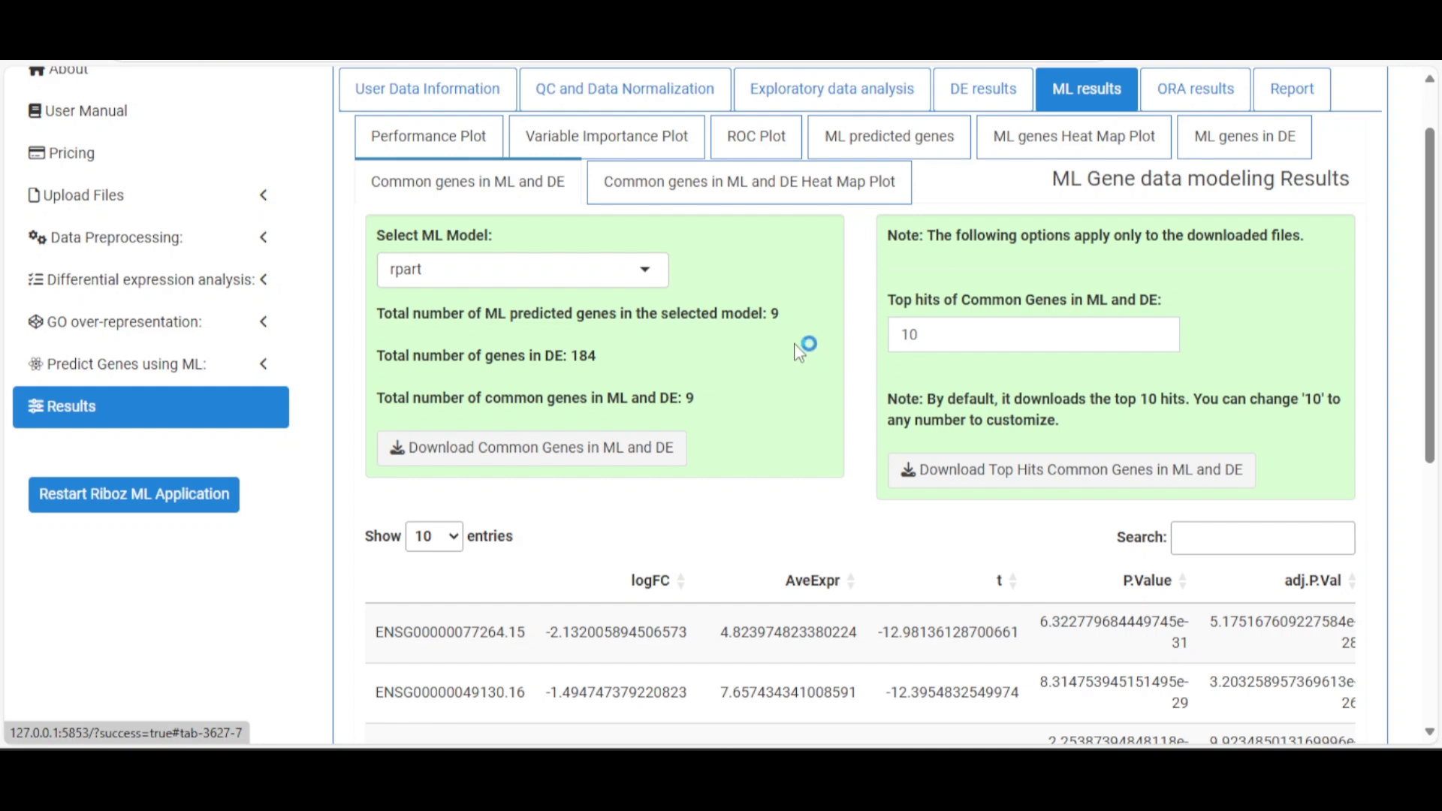
click(644, 275)
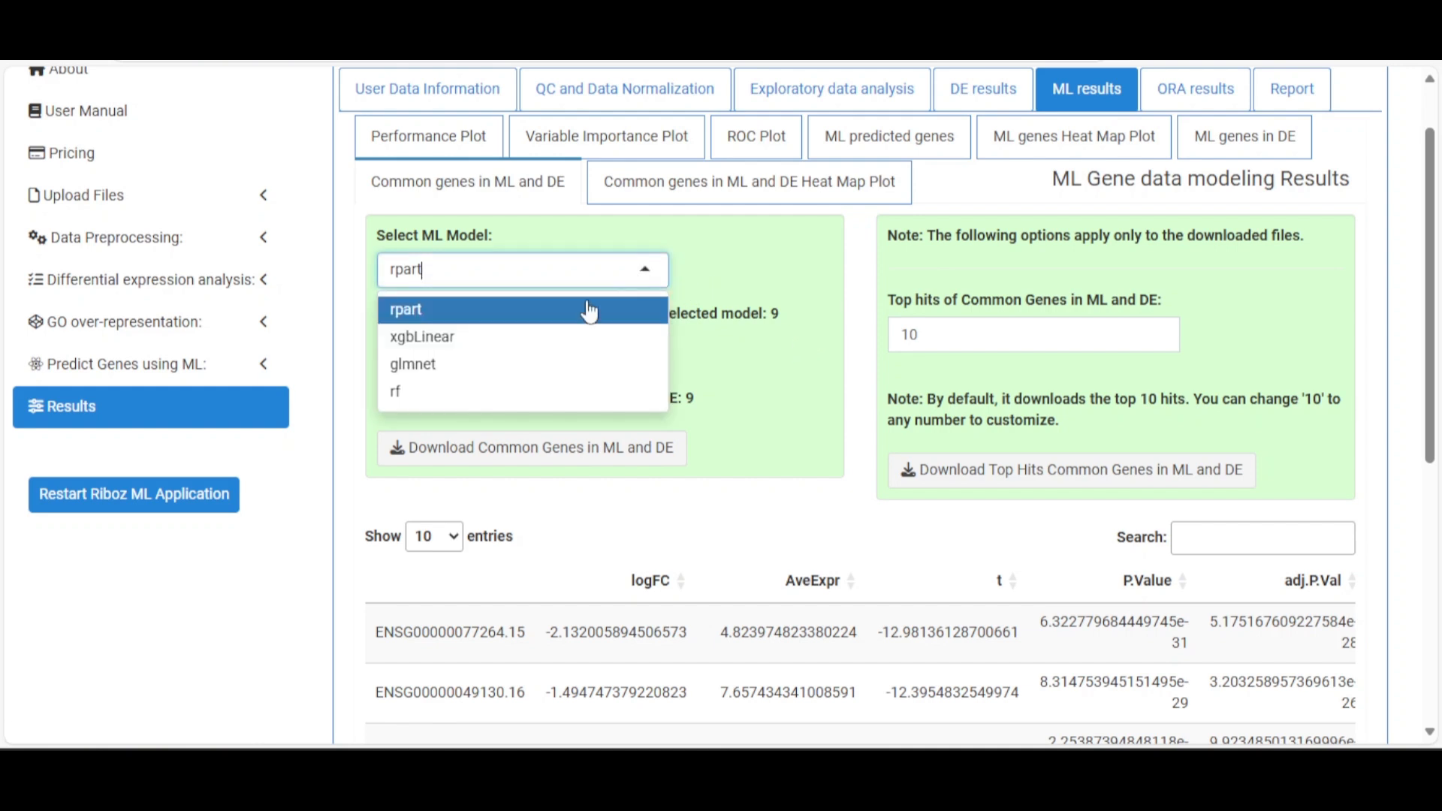
click(421, 338)
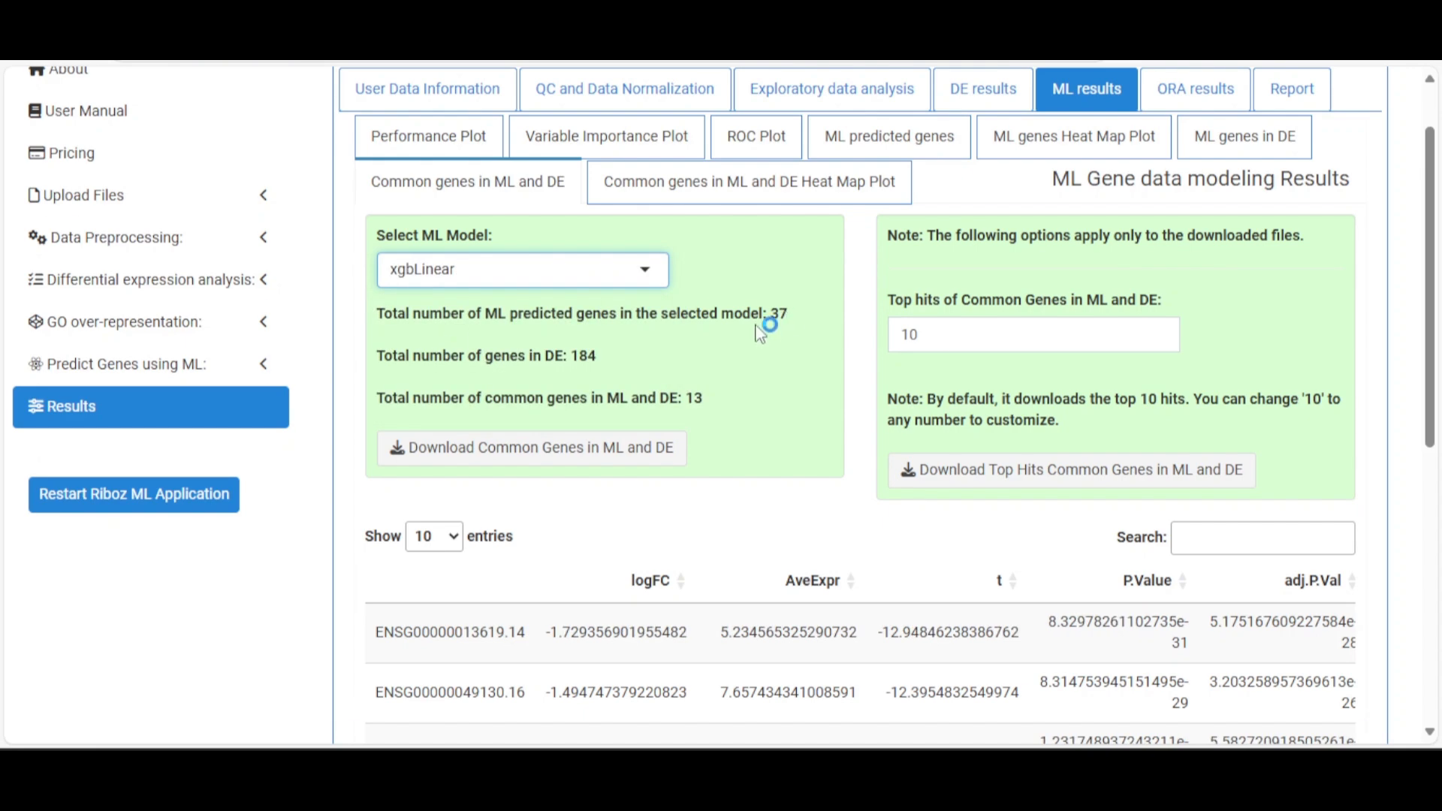
scroll(760, 334, down, 4)
scroll(759, 335, up, 4)
scroll(733, 390, down, 4)
scroll(756, 329, down, 3)
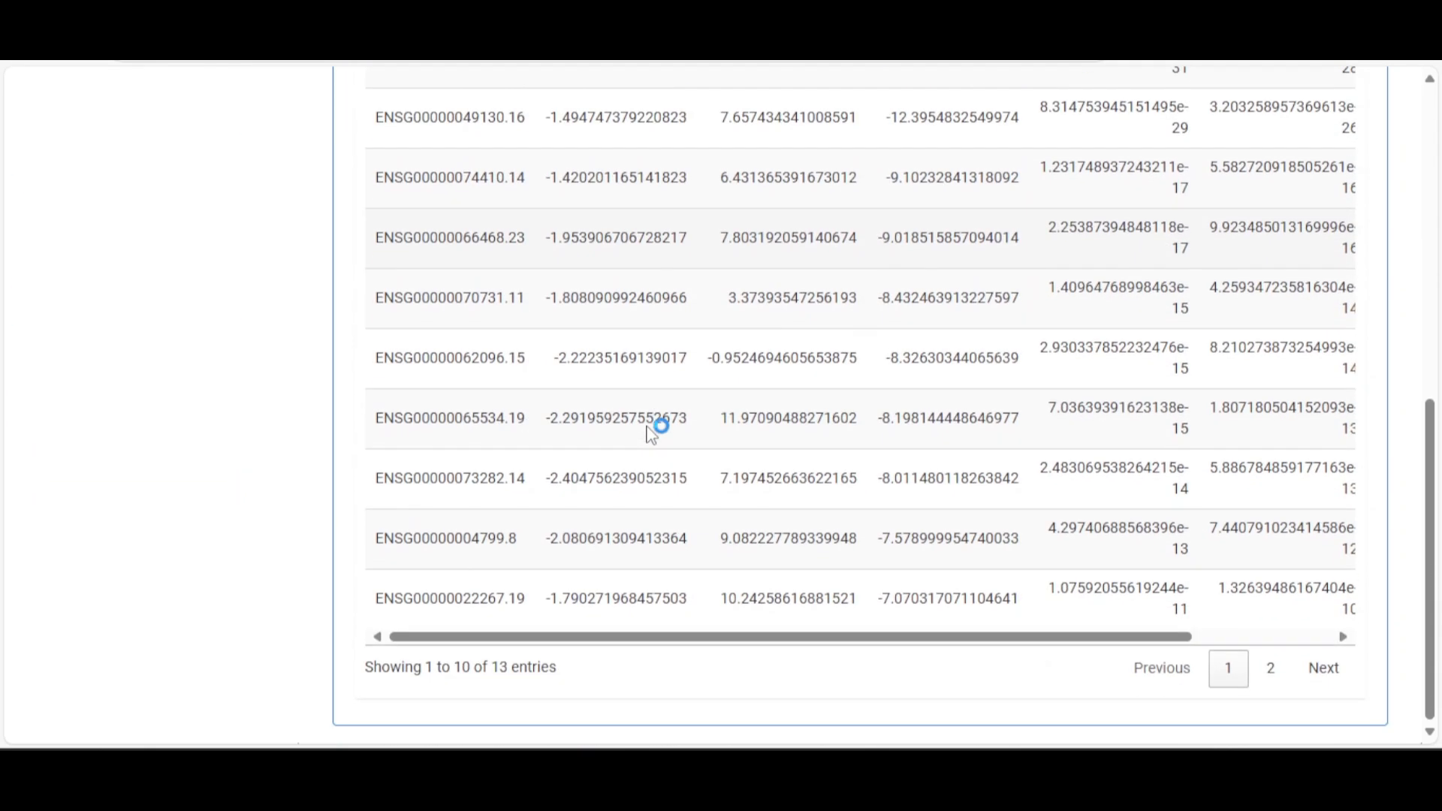
scroll(739, 571, up, 8)
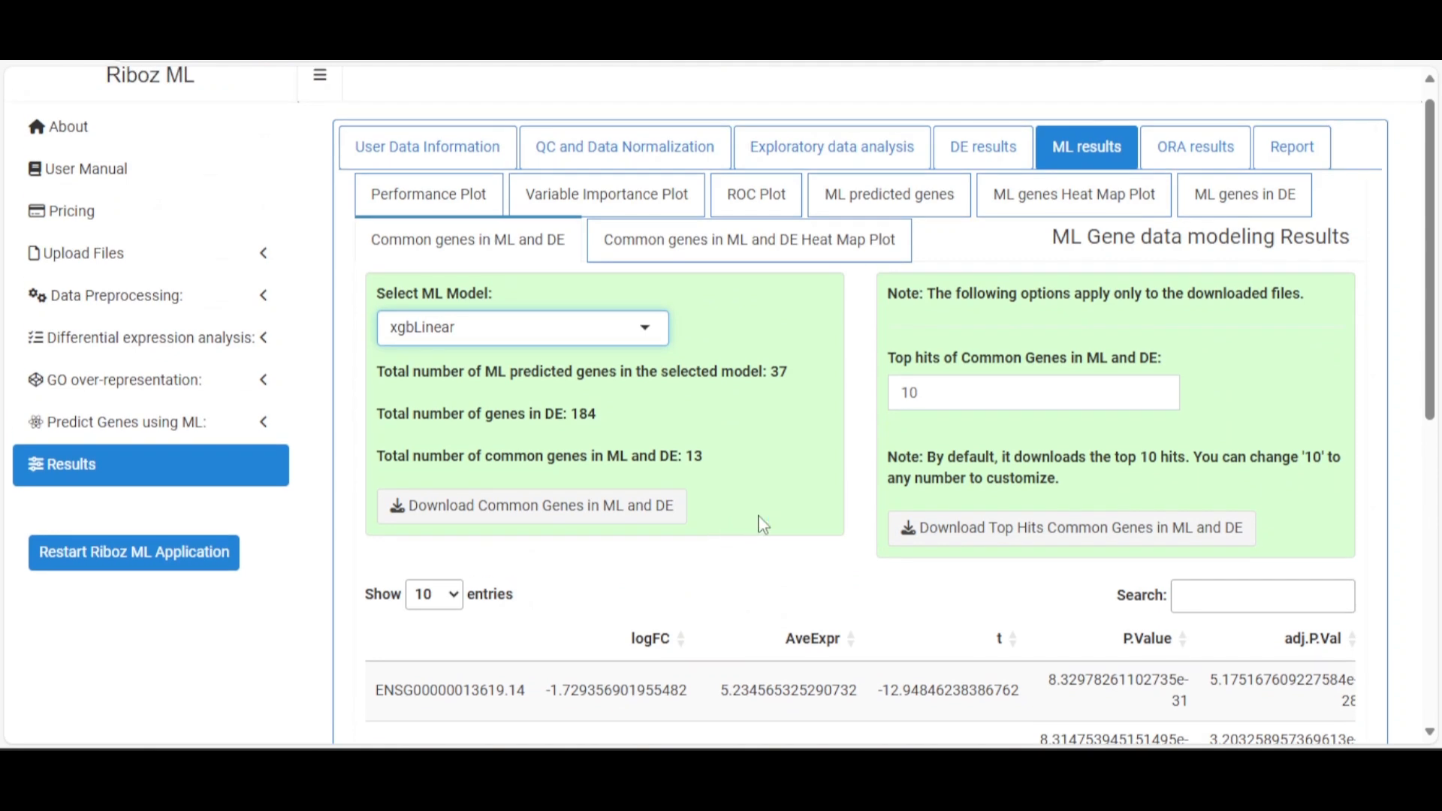
scroll(1021, 405, down, 3)
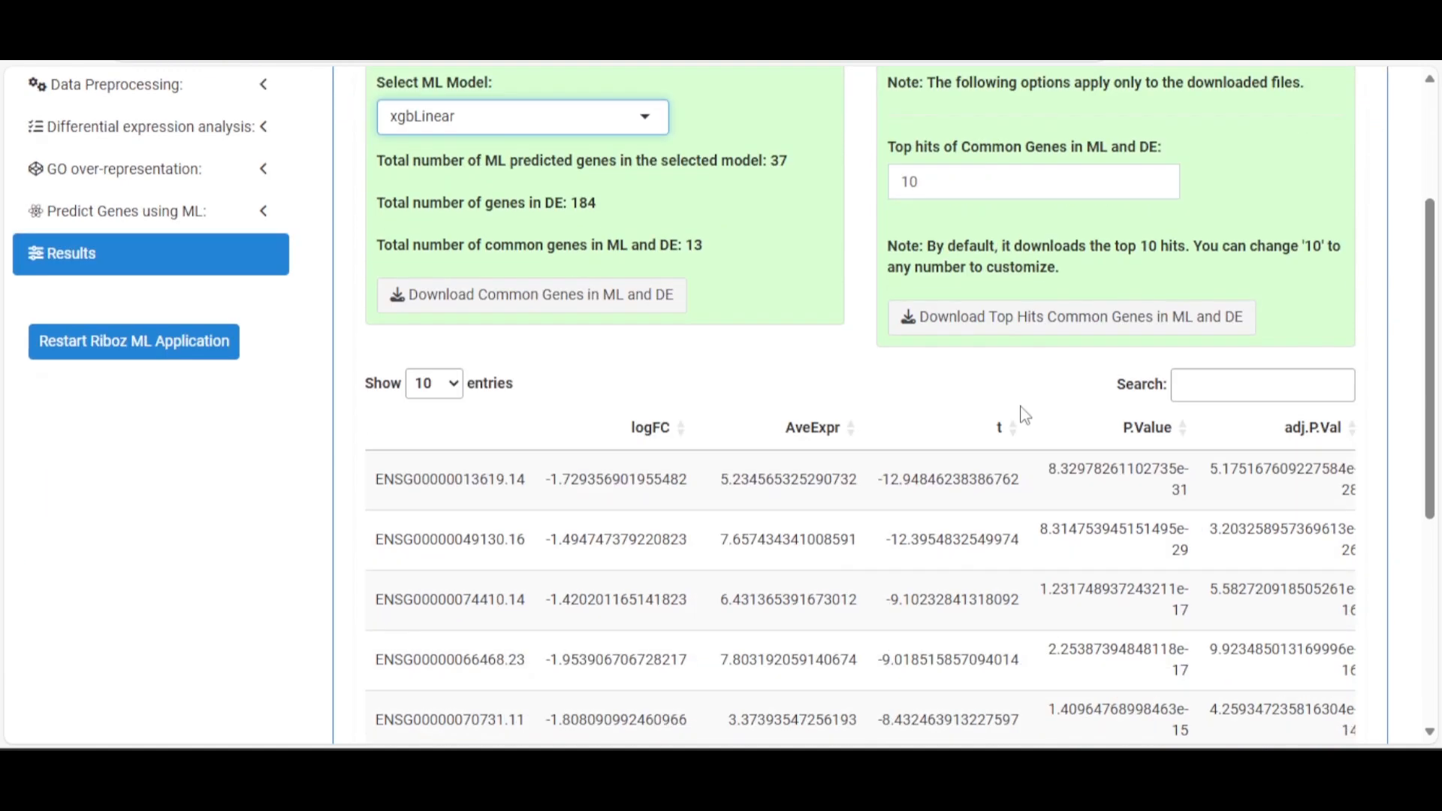
scroll(991, 247, down, 6)
scroll(995, 383, up, 9)
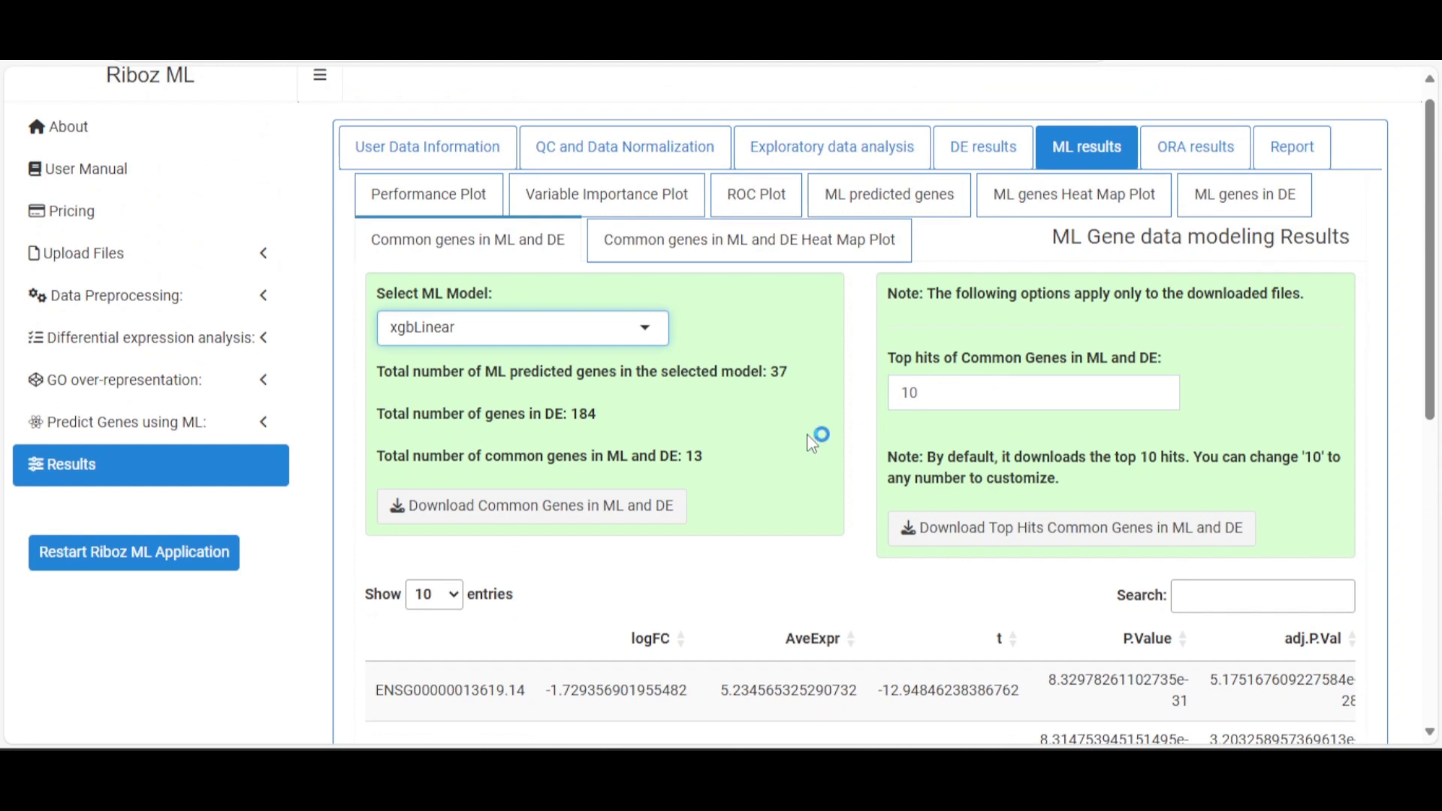
Switch to the glmnet model and highlight its 57 predicted and 21 common genes
click(642, 328)
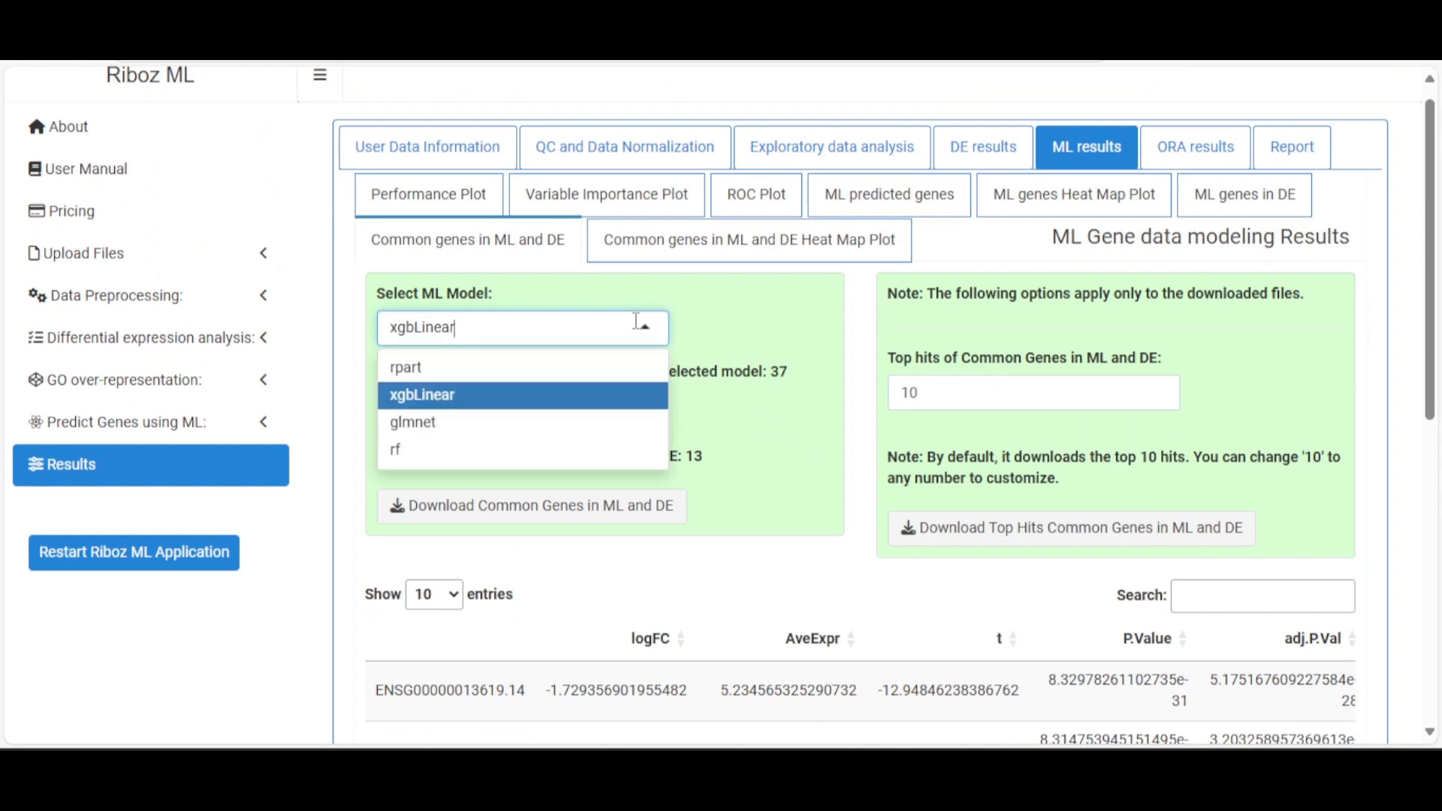
click(515, 424)
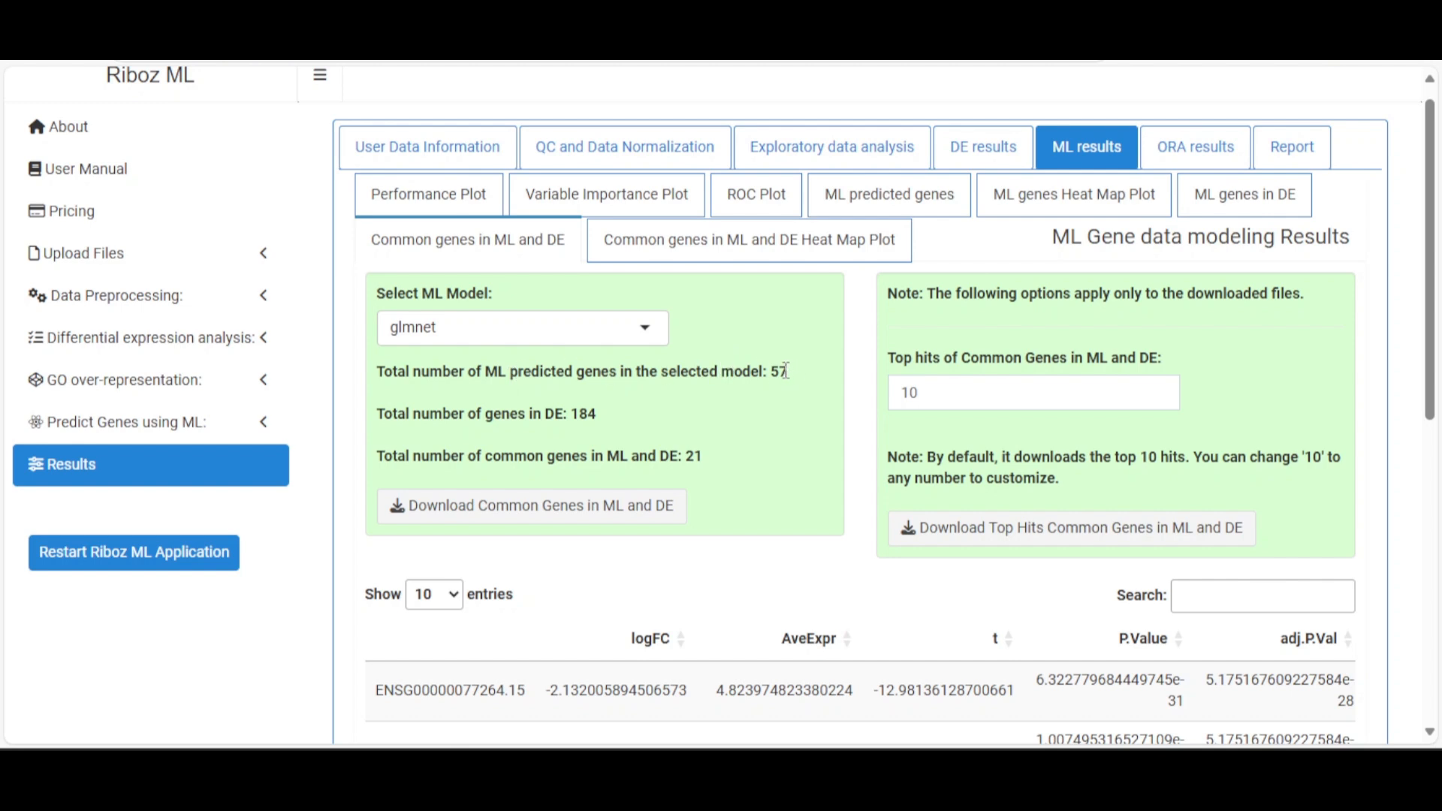
drag(783, 371, 771, 371)
click(647, 447)
drag(466, 455, 685, 456)
click(700, 452)
click(621, 458)
drag(593, 458, 697, 458)
click(740, 460)
scroll(740, 462, down, 7)
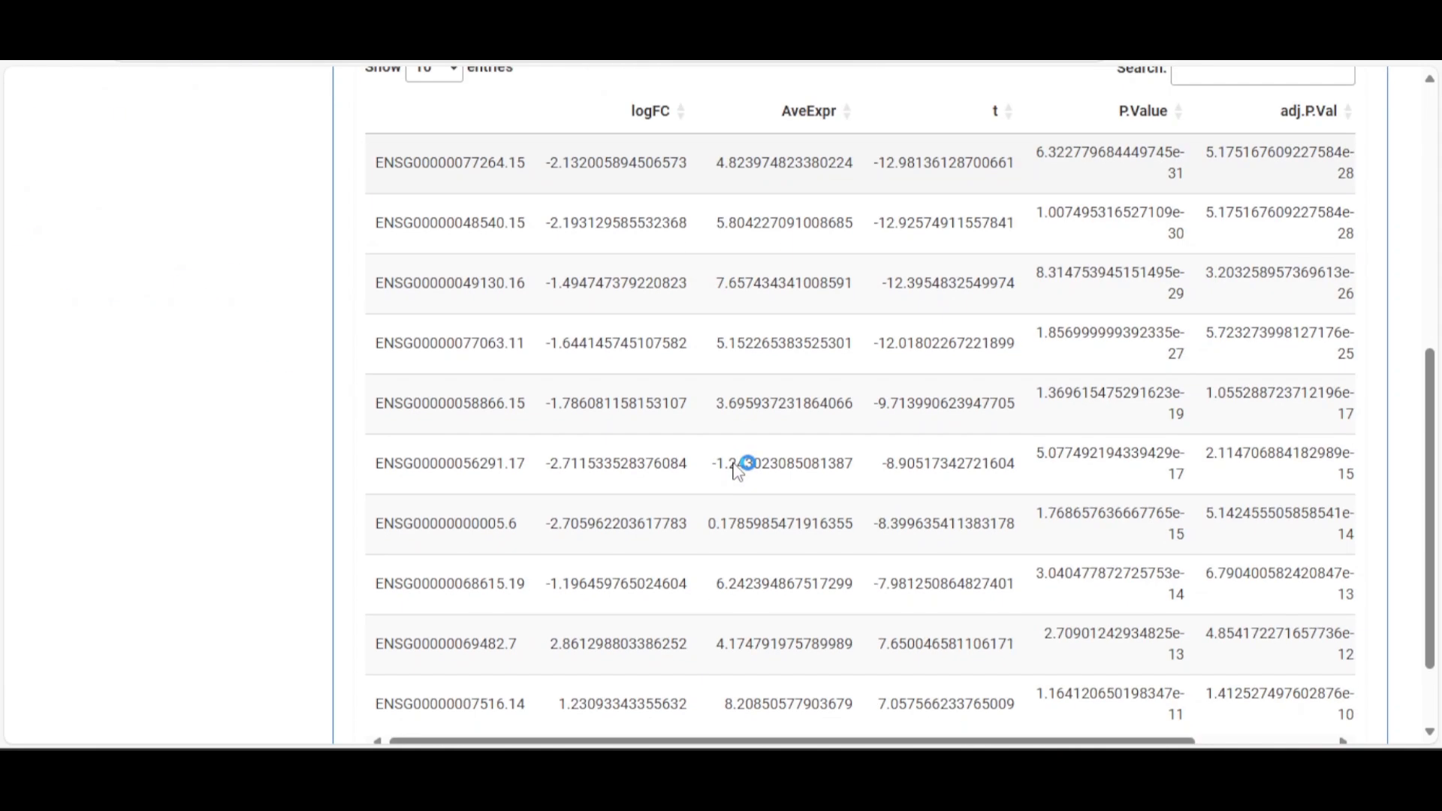
scroll(808, 511, up, 4)
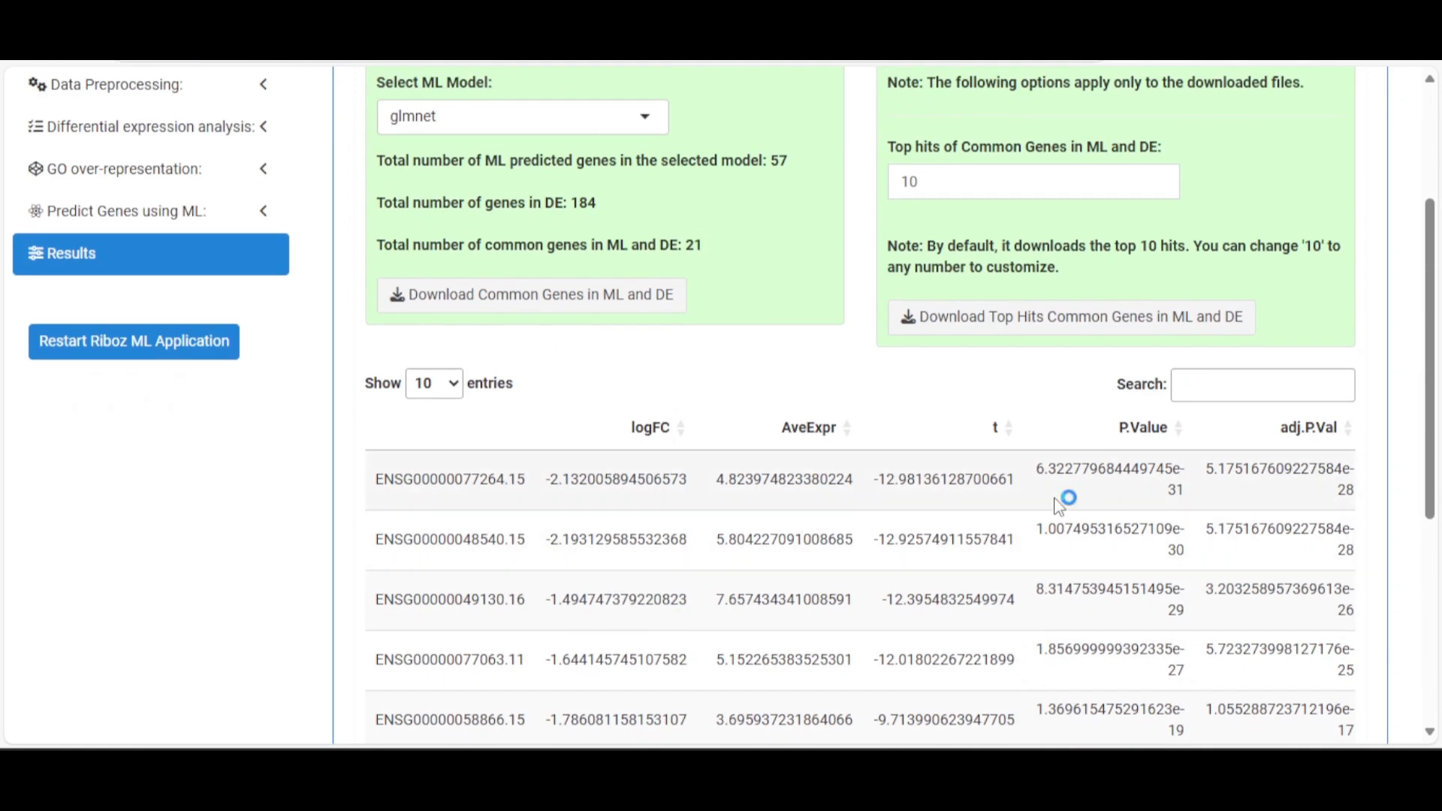
scroll(1058, 503, up, 3)
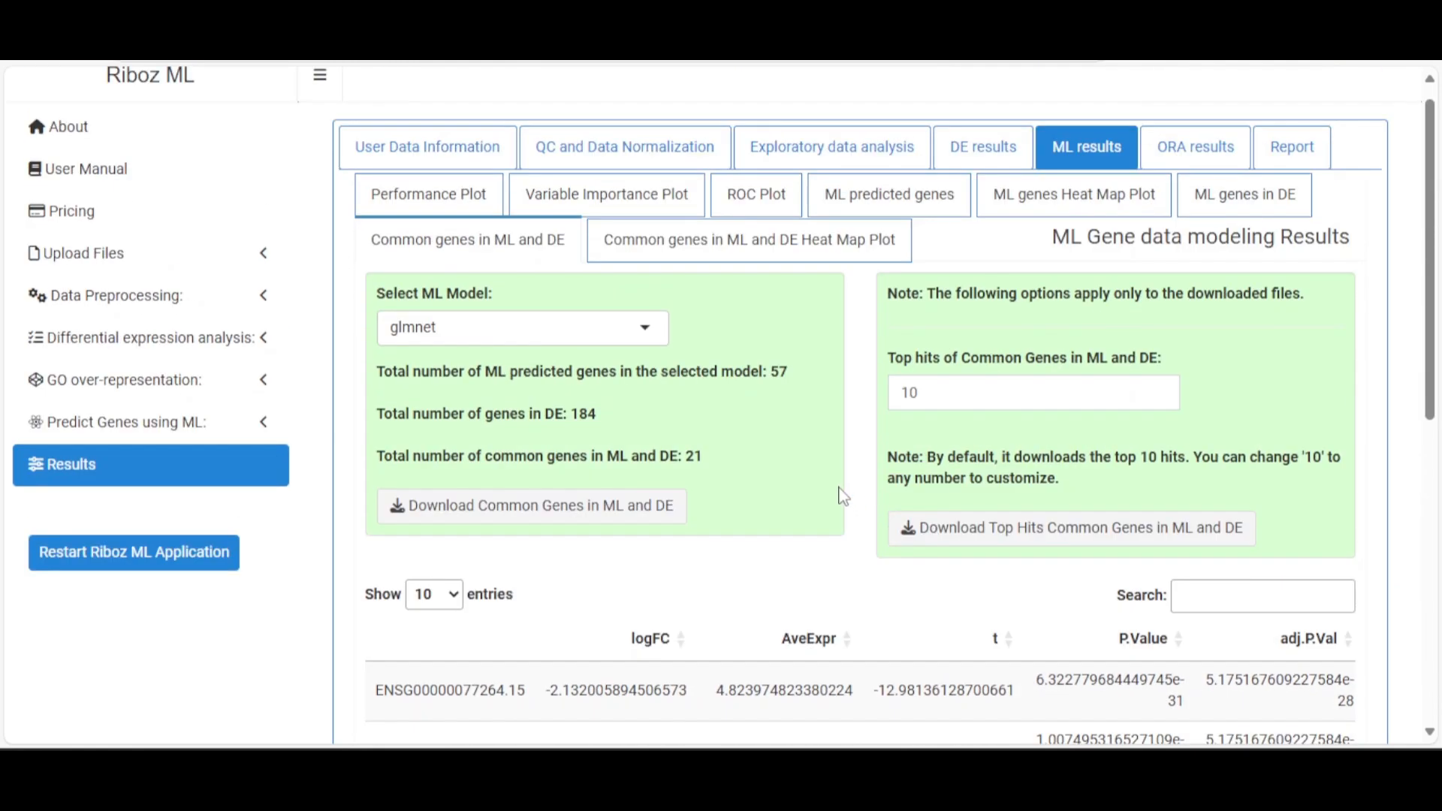
click(801, 248)
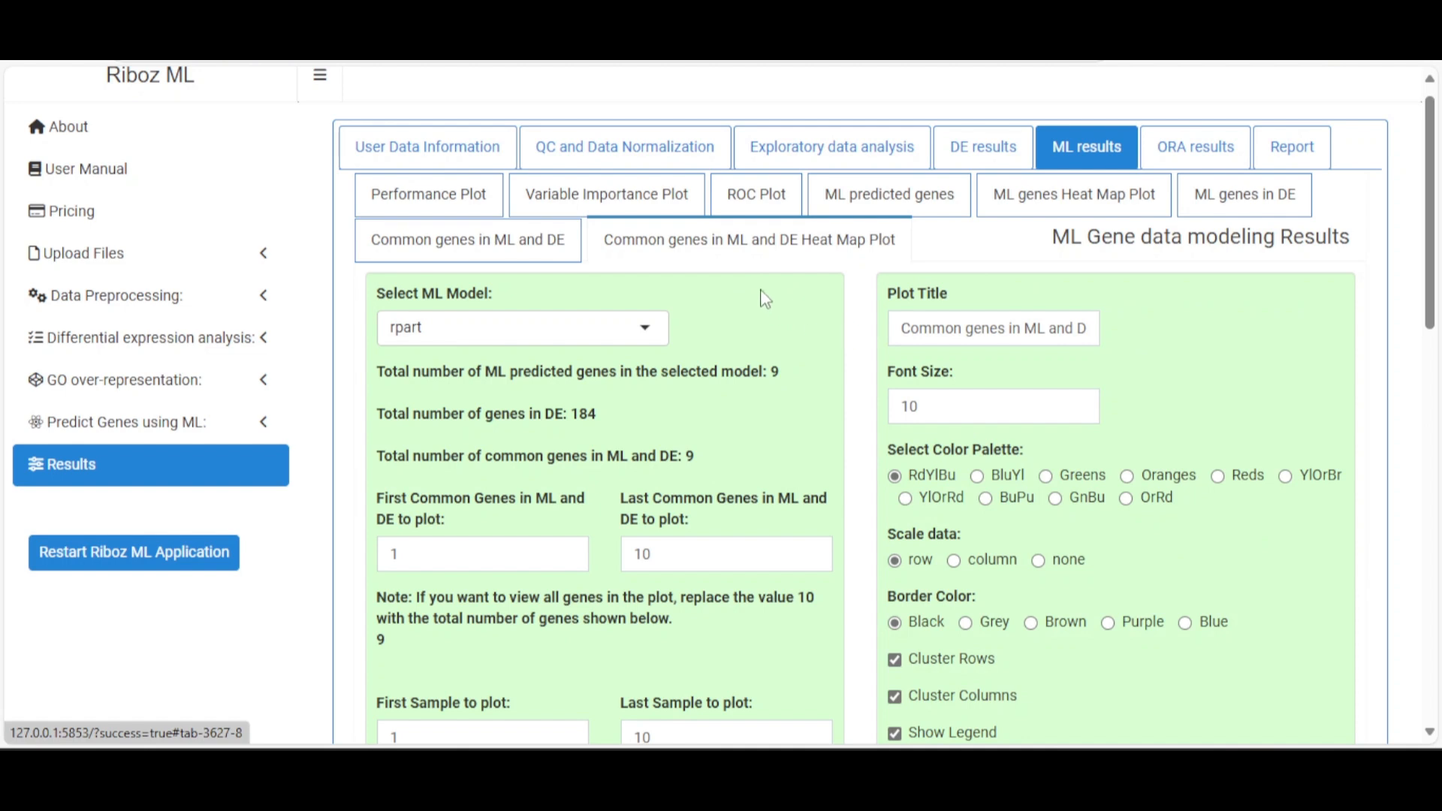
scroll(773, 287, down, 2)
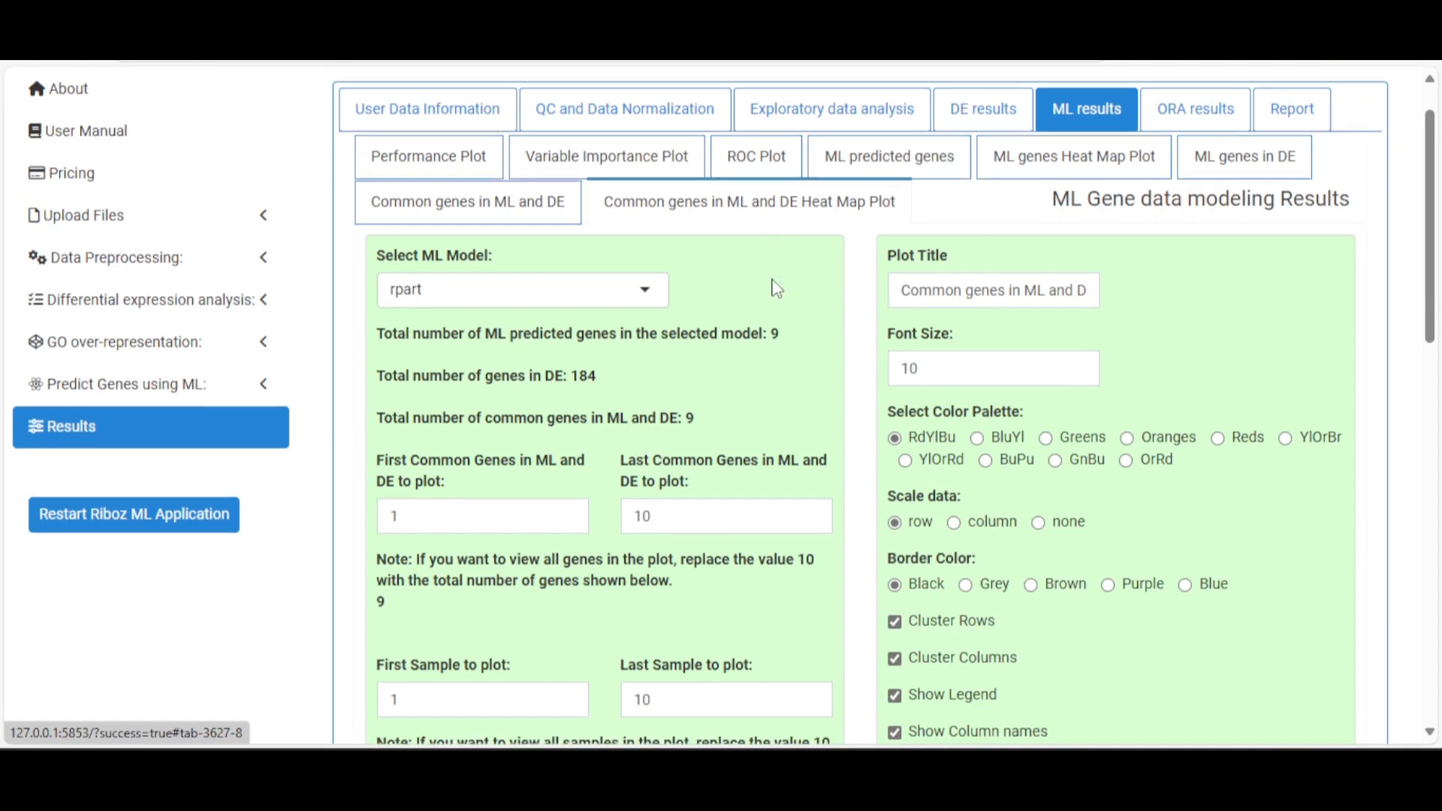
click(642, 233)
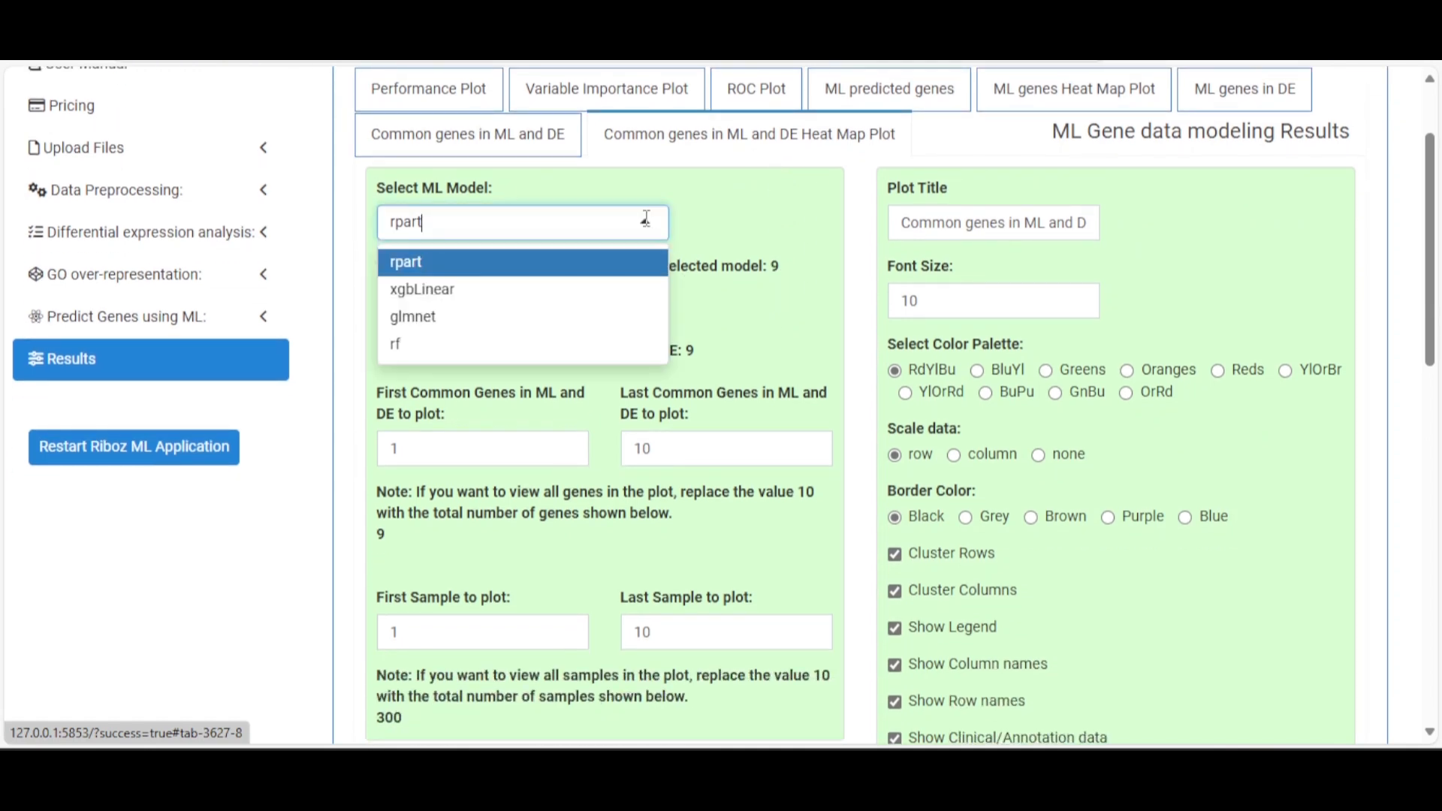
click(542, 295)
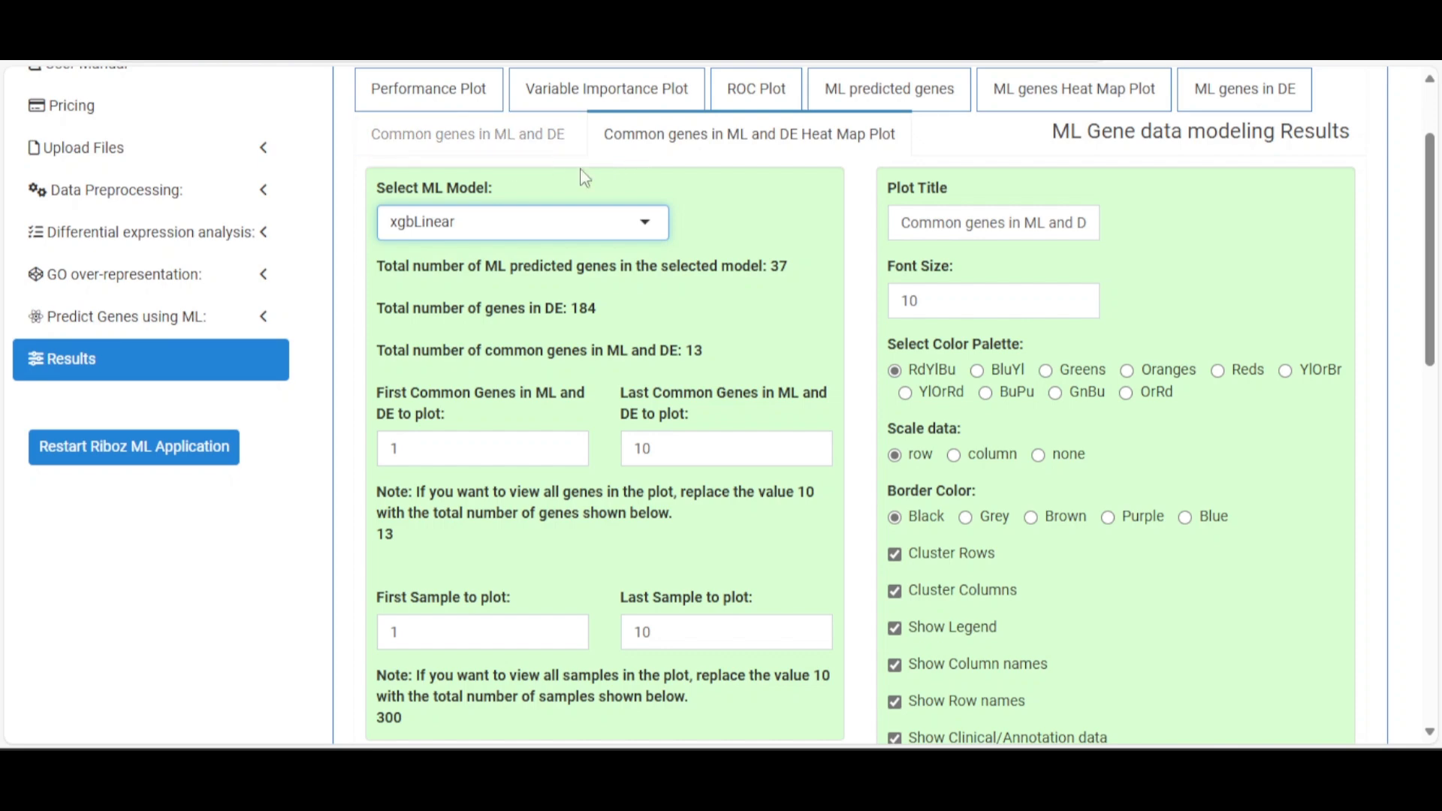
scroll(755, 338, down, 10)
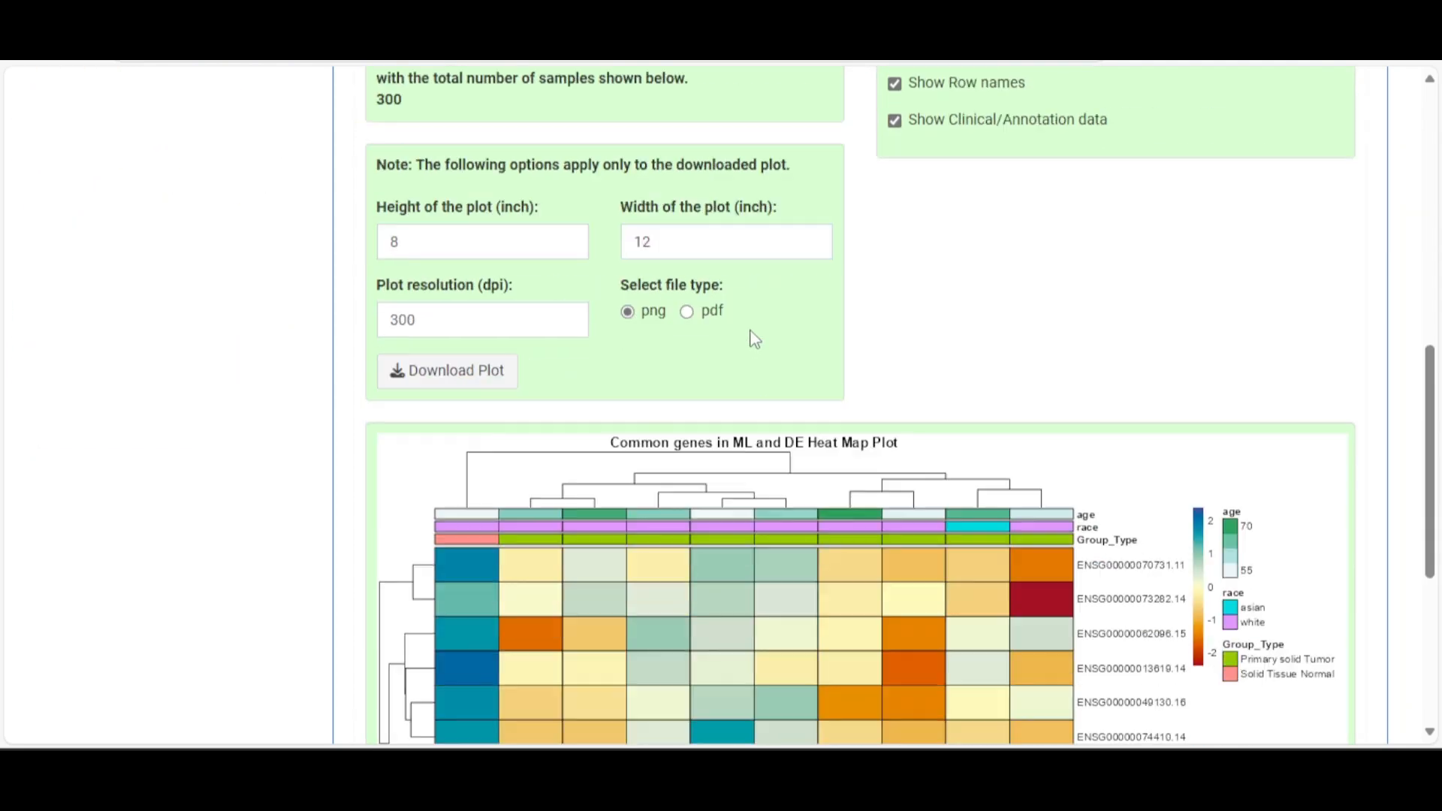
scroll(754, 338, down, 4)
scroll(757, 336, up, 6)
scroll(757, 338, down, 5)
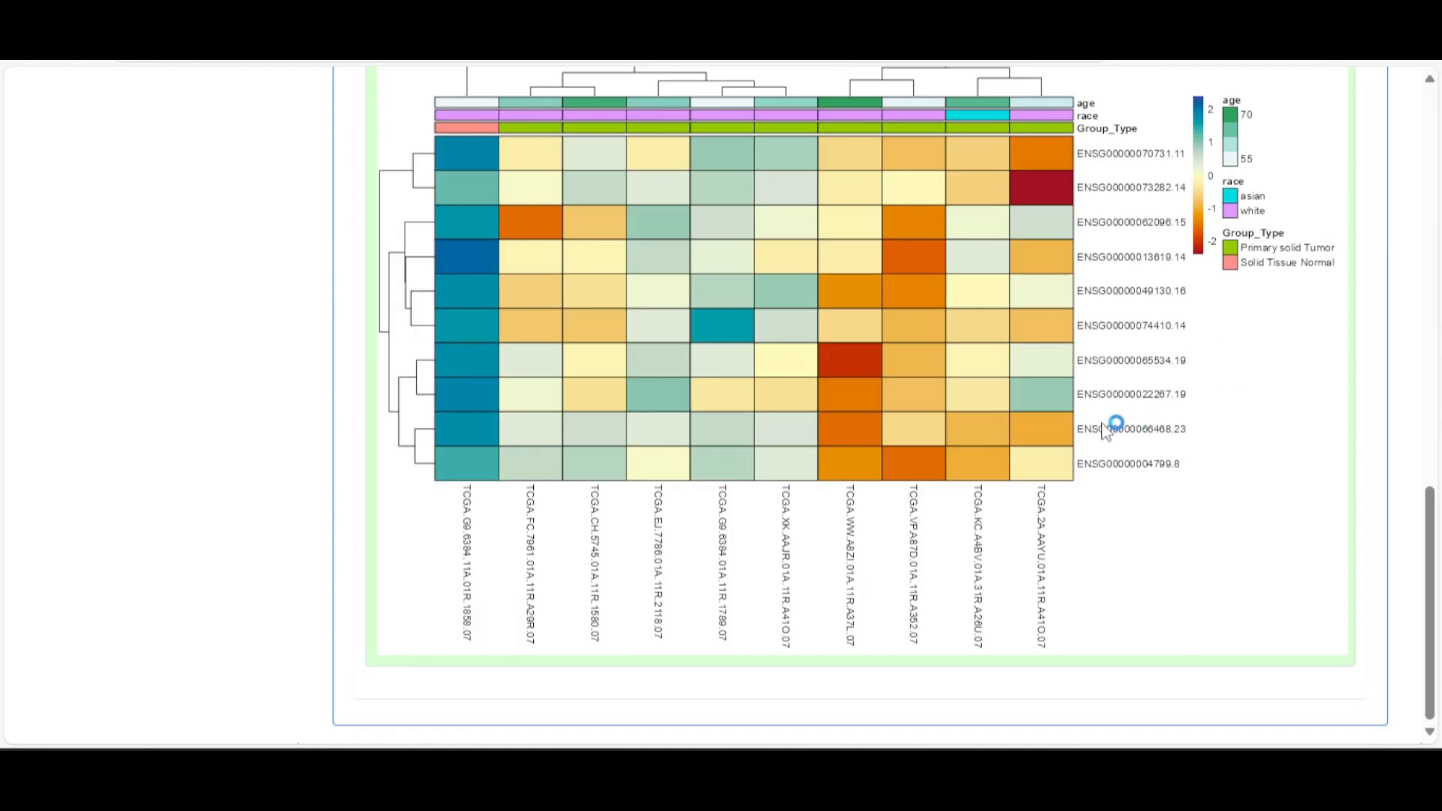
scroll(1021, 412, up, 3)
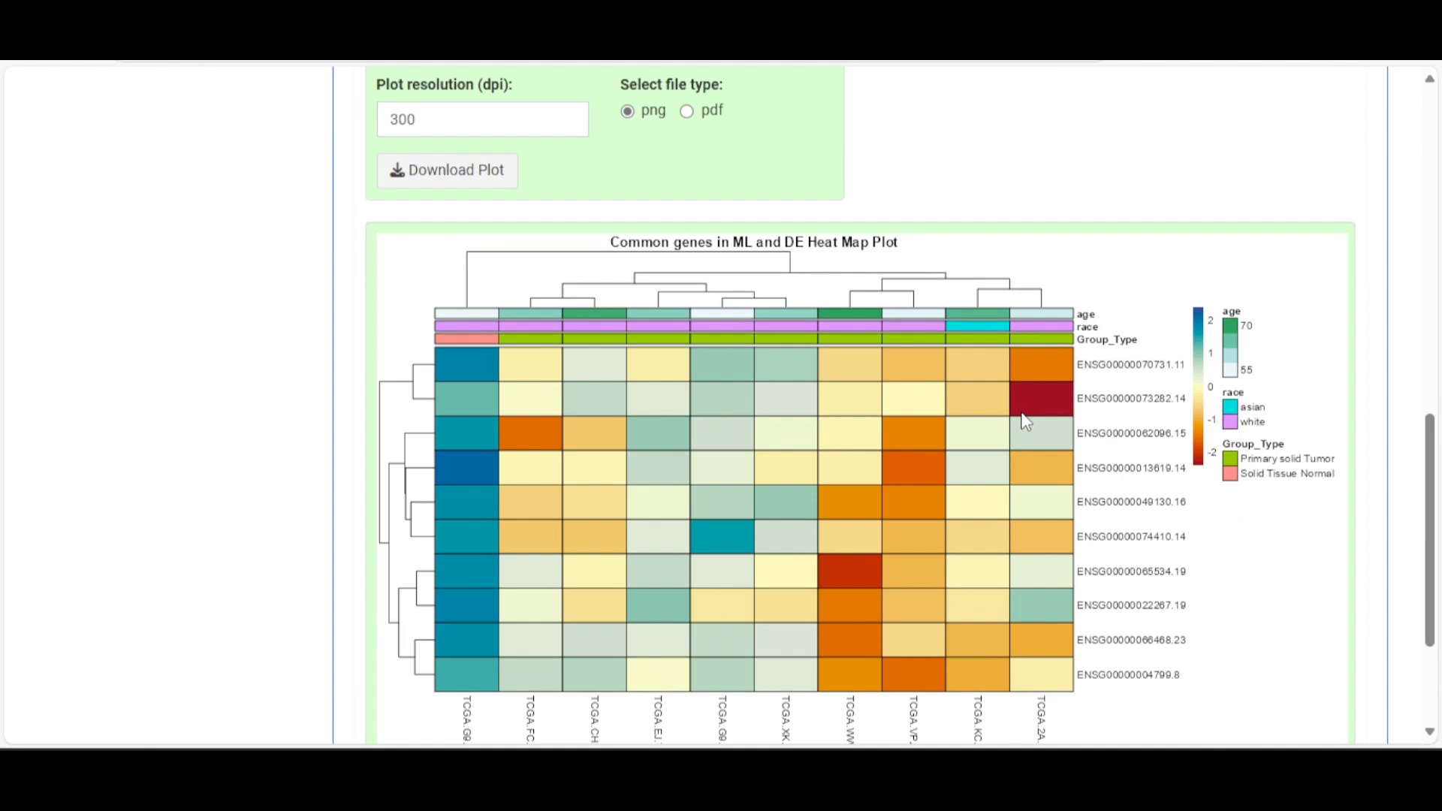
scroll(1027, 420, up, 6)
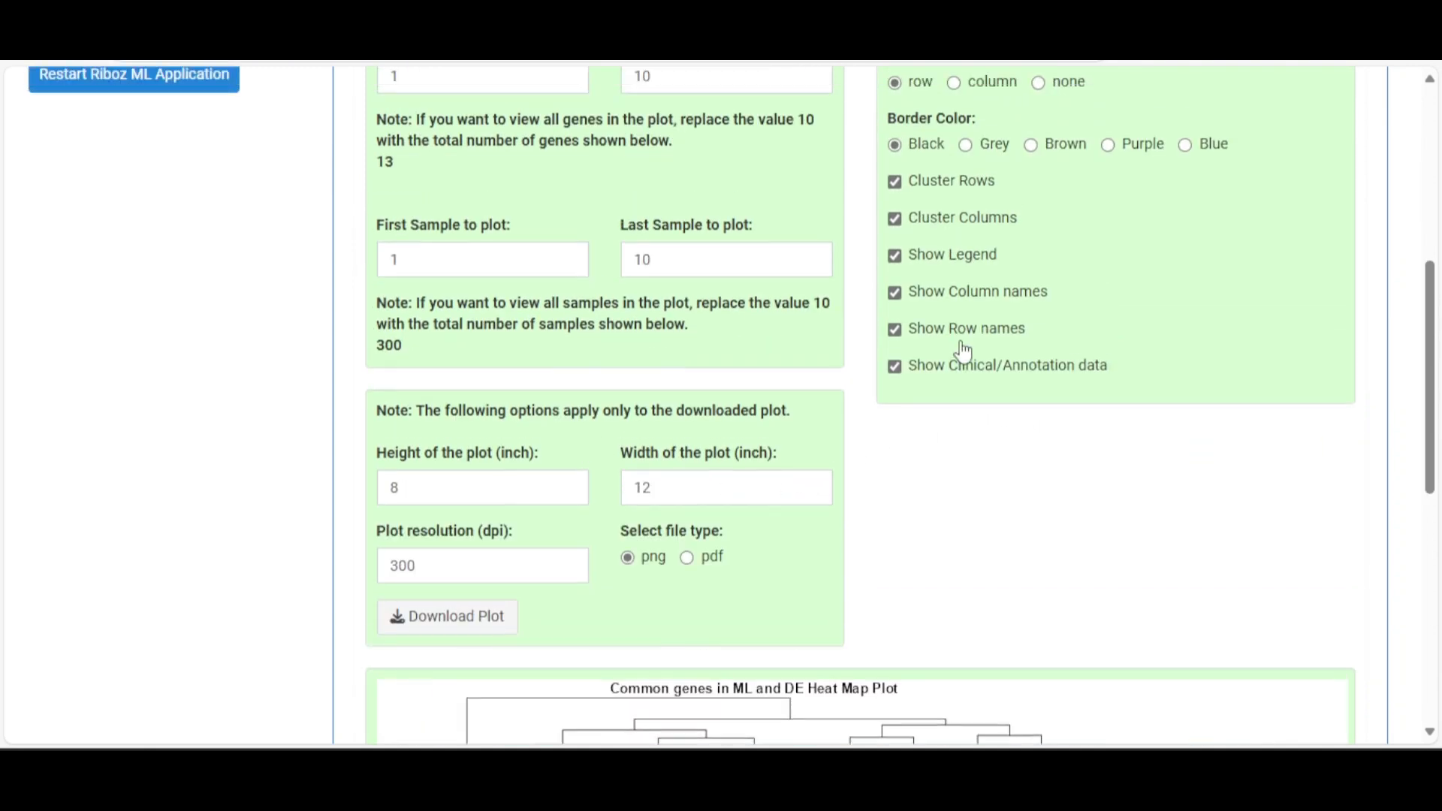
scroll(955, 353, up, 4)
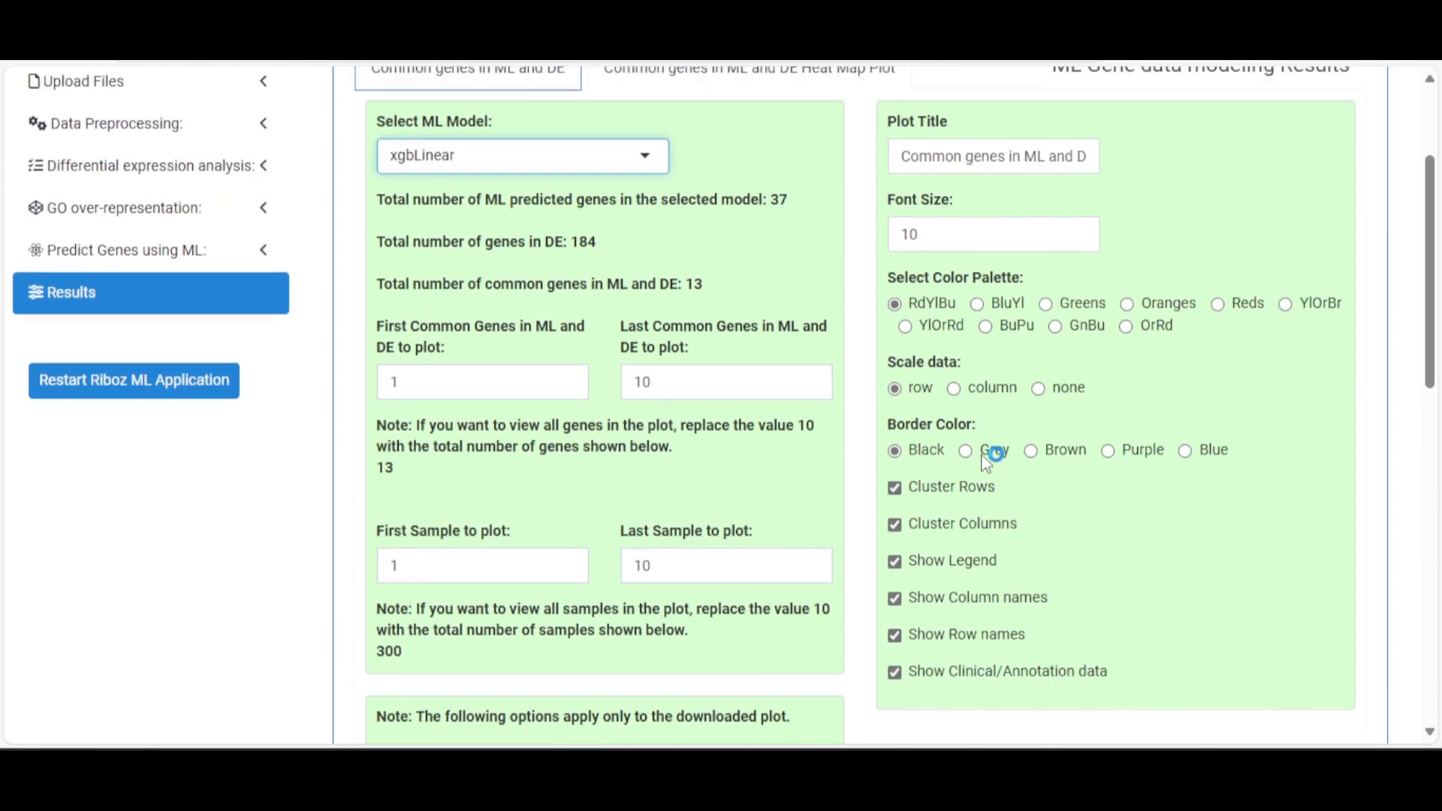
scroll(983, 460, up, 2)
scroll(976, 455, down, 6)
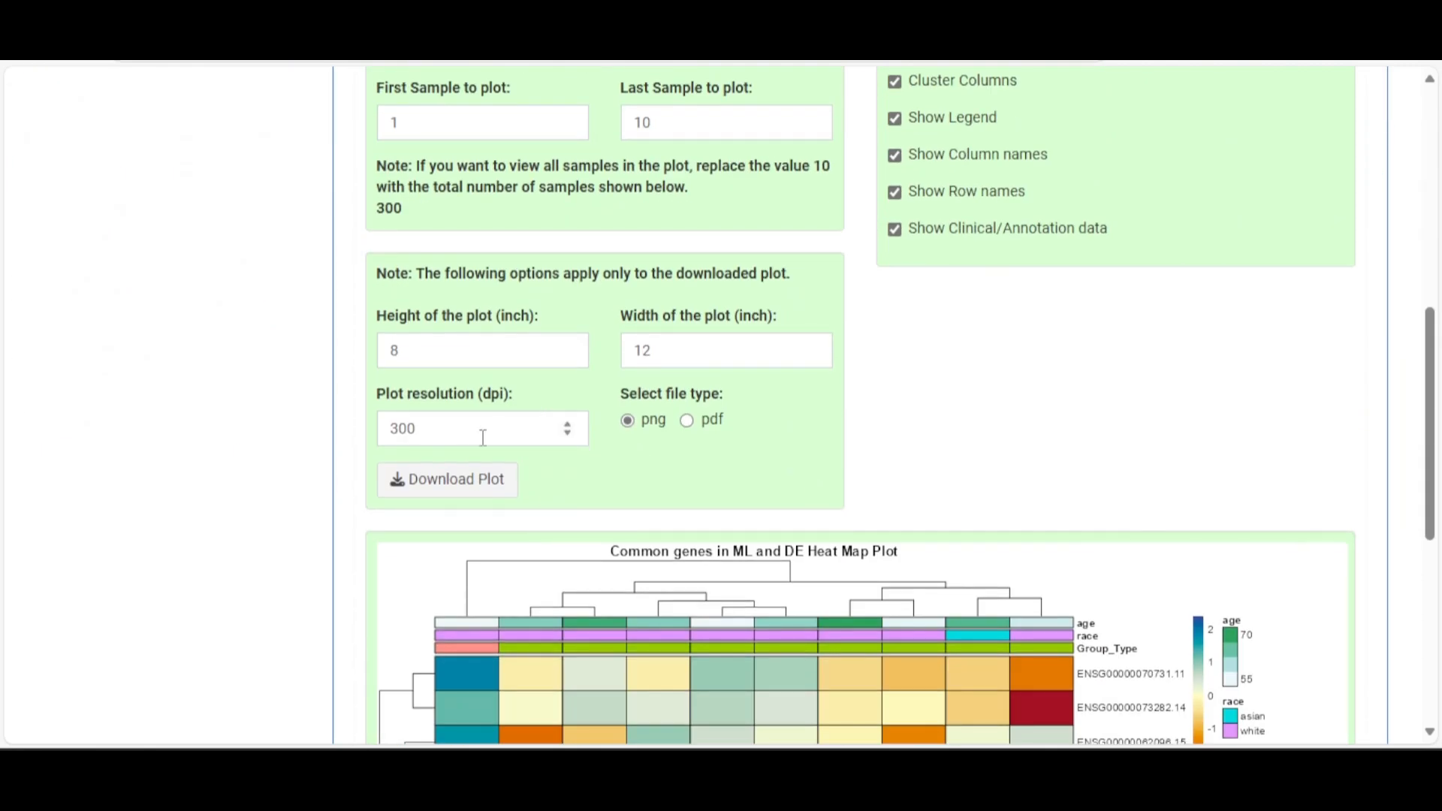
scroll(571, 432, up, 9)
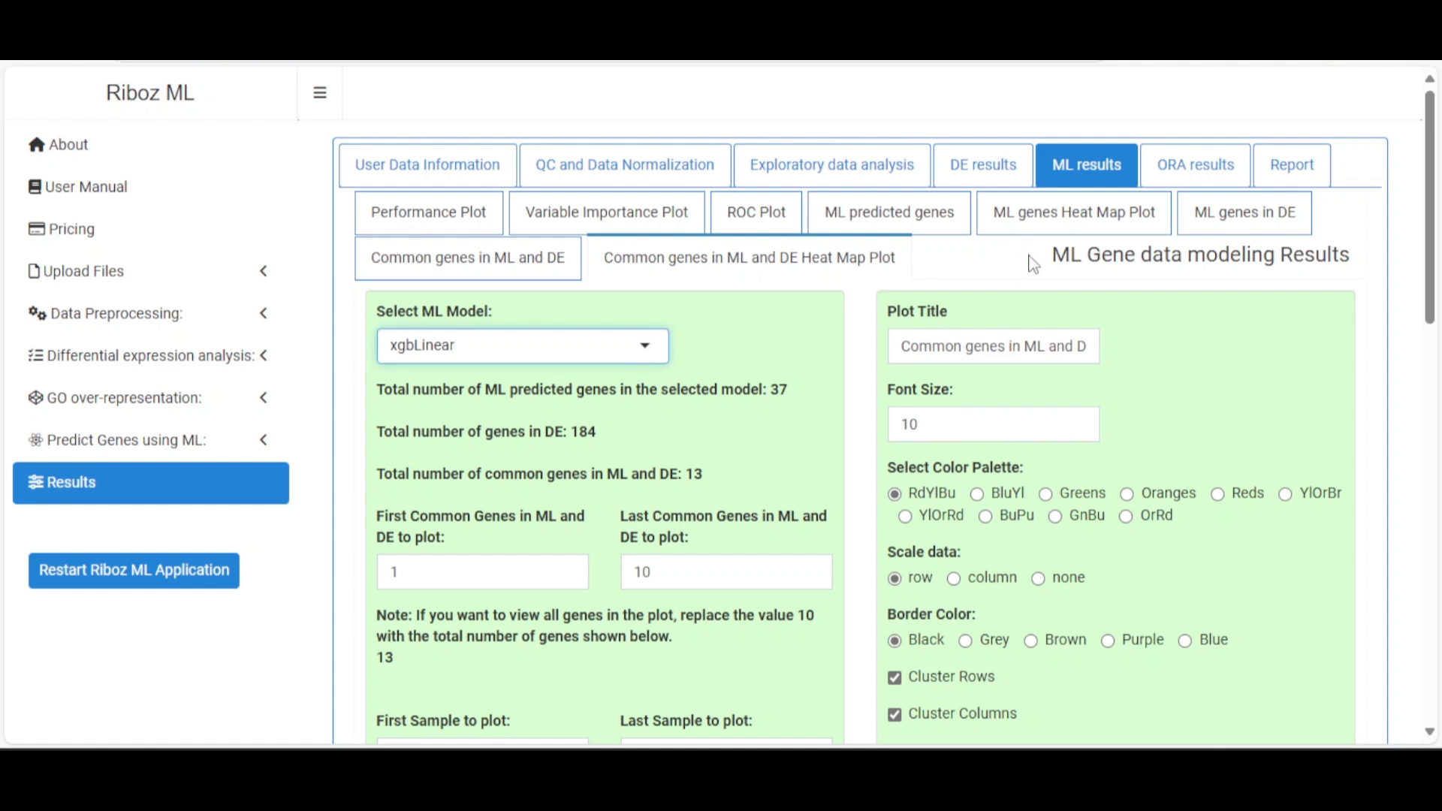
Show the ORA results, noting the 184 DE genes available
click(1202, 177)
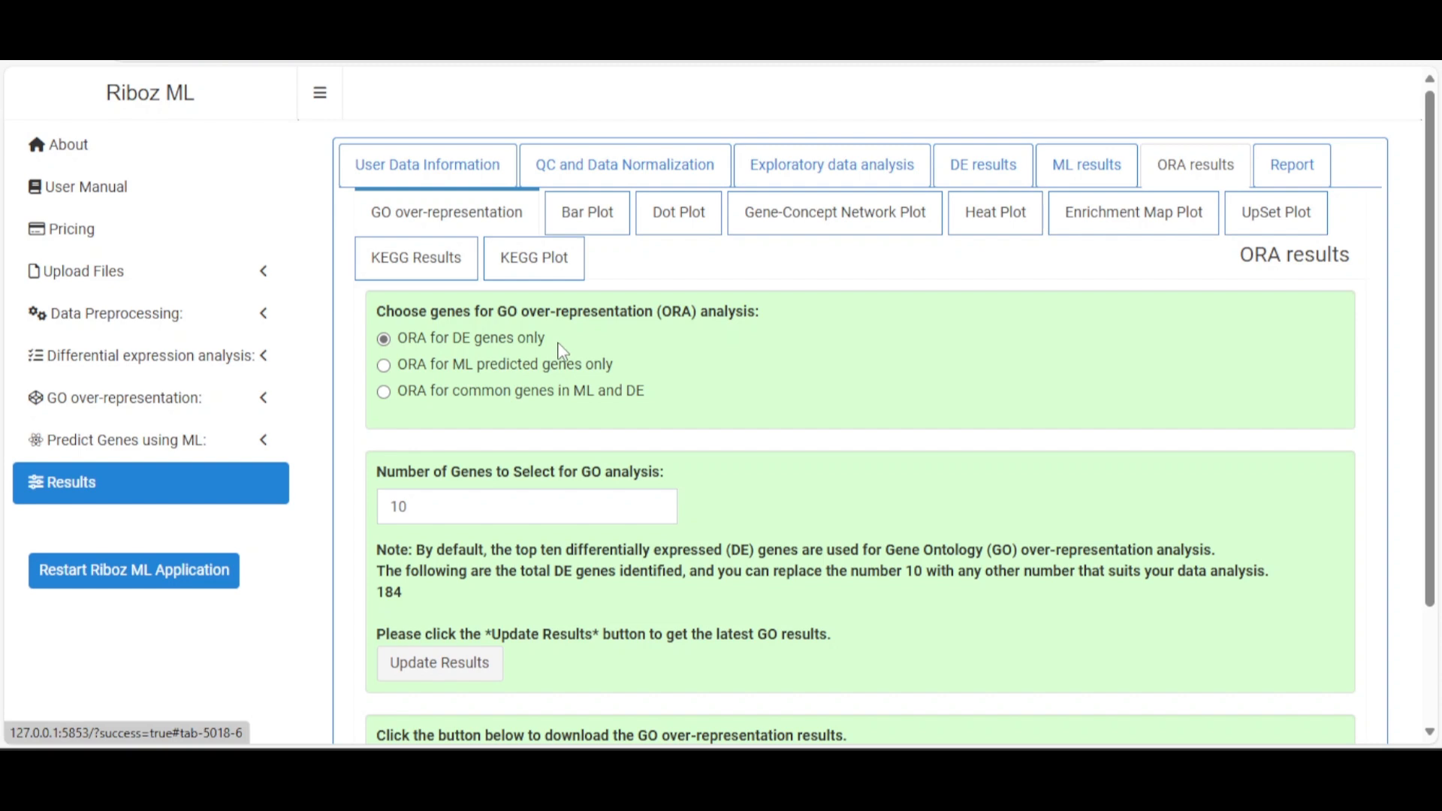
scroll(998, 361, down, 2)
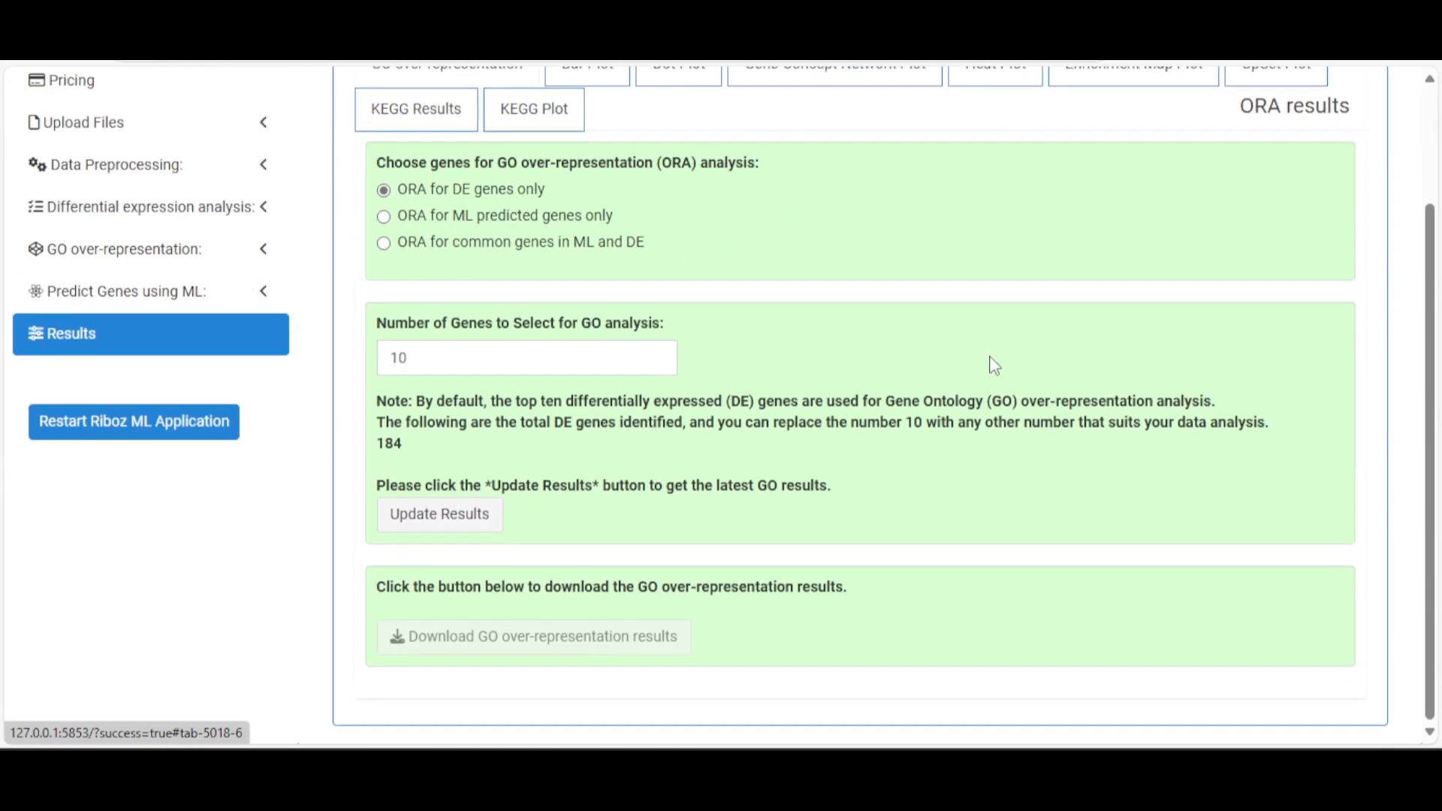
double_click(391, 443)
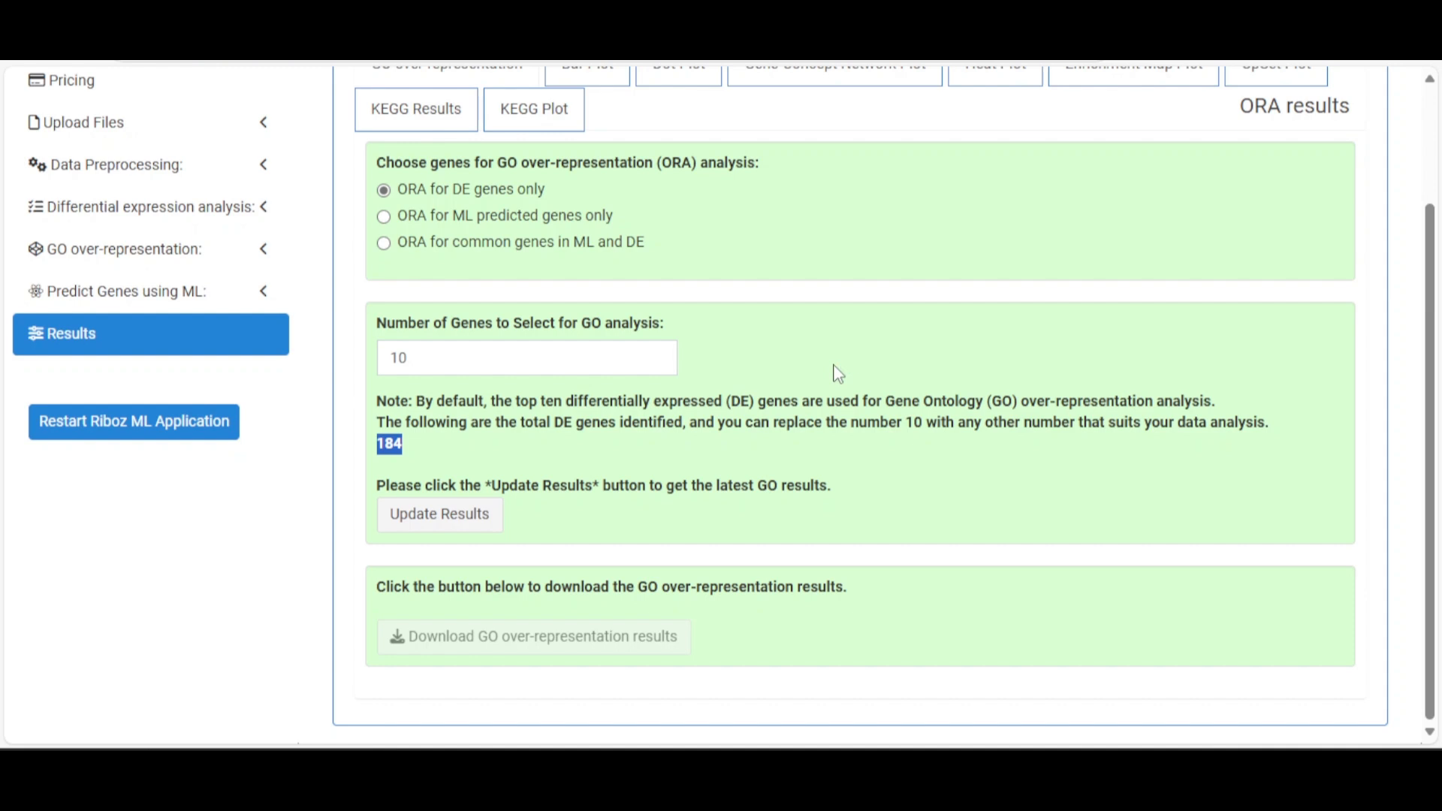
Run ORA on ML predicted genes only from the xgbLinear model's 37 genes
click(559, 223)
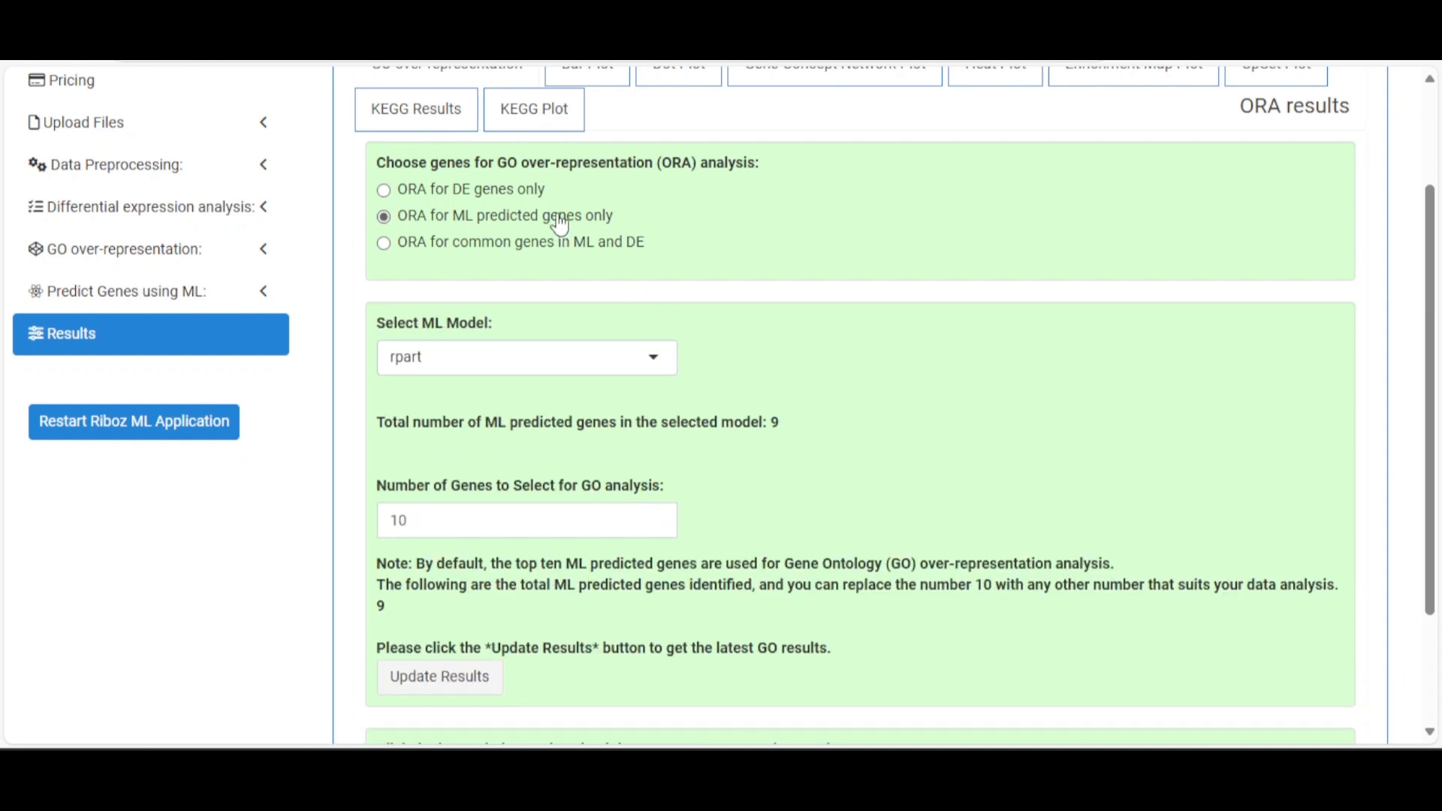
click(578, 358)
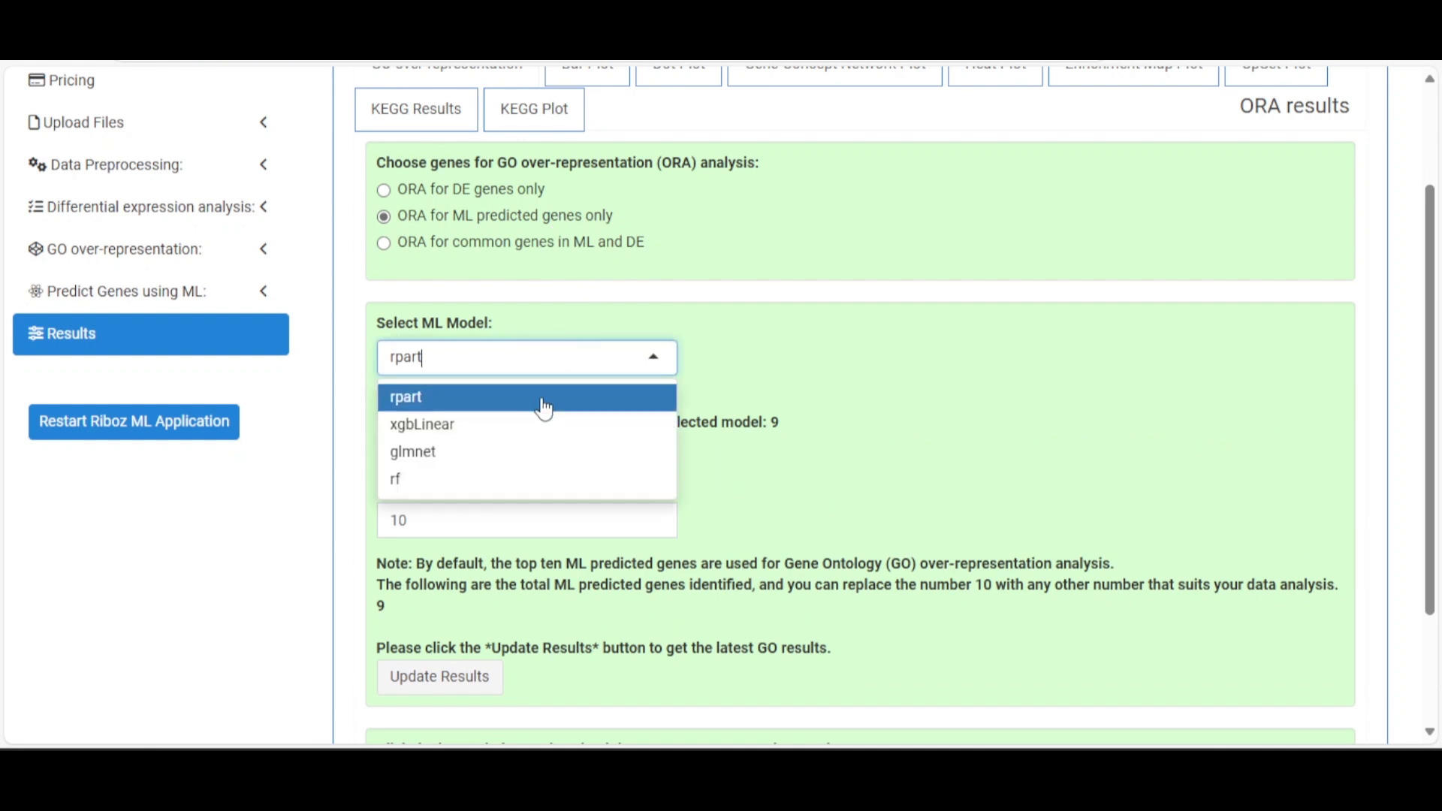
click(439, 431)
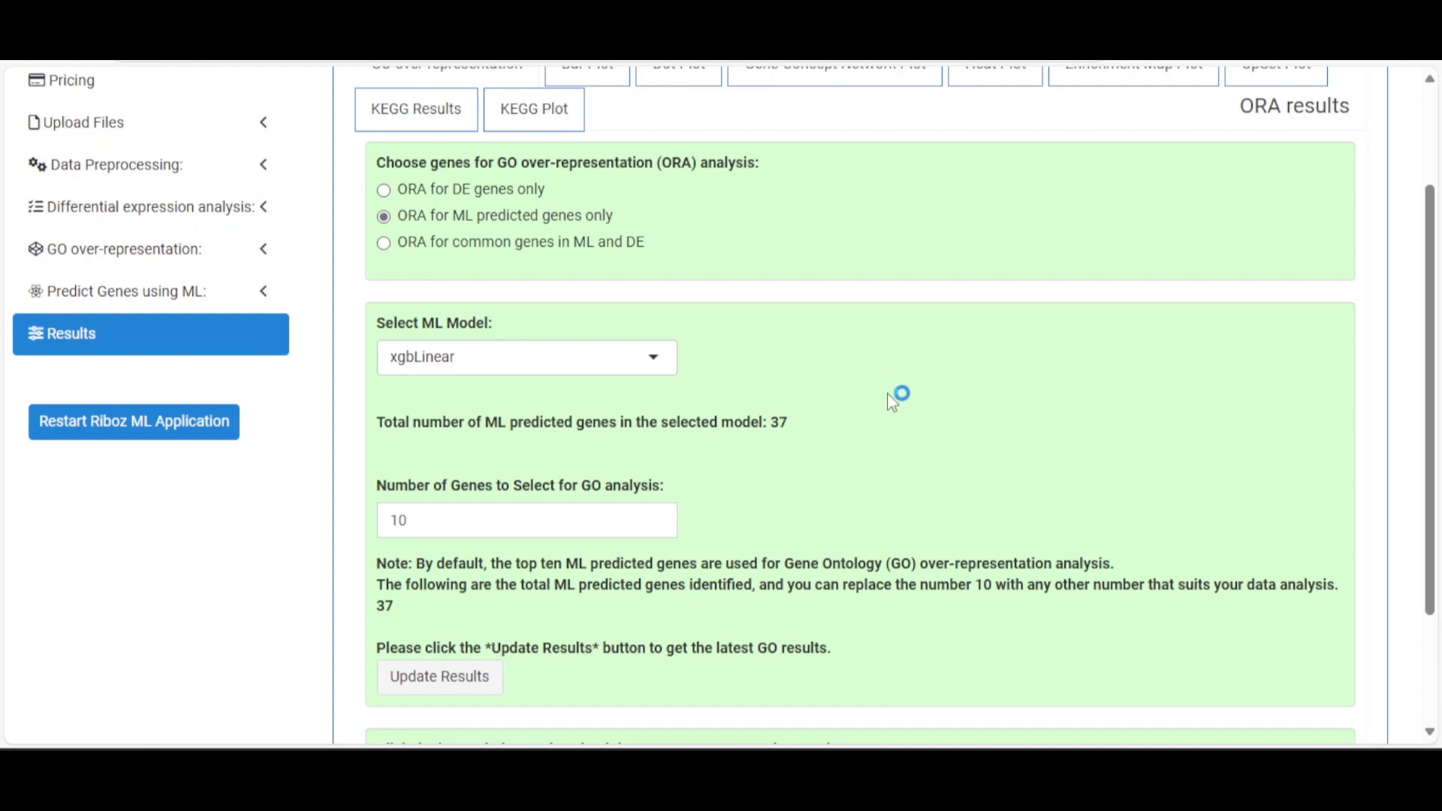
scroll(886, 376, up, 2)
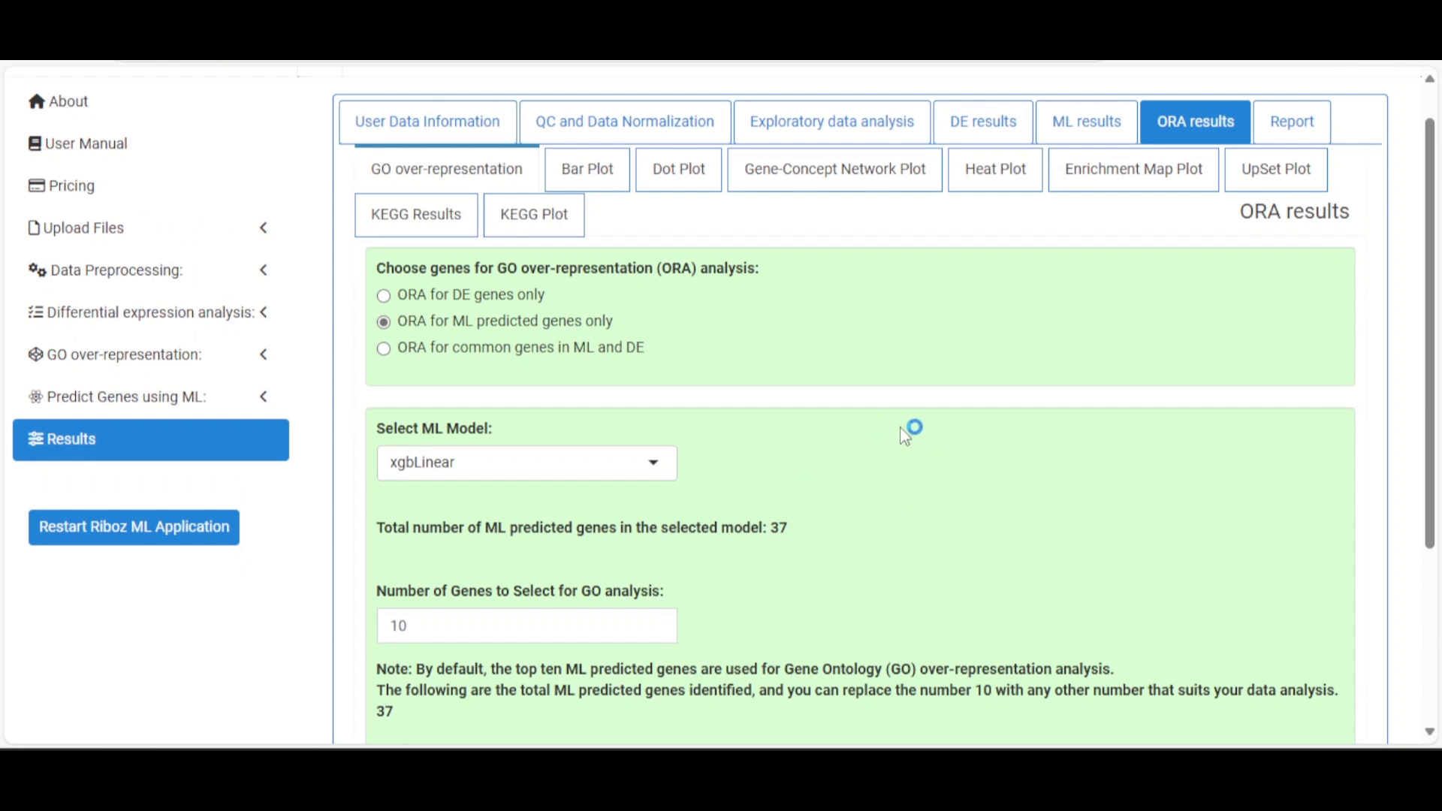
scroll(900, 431, down, 5)
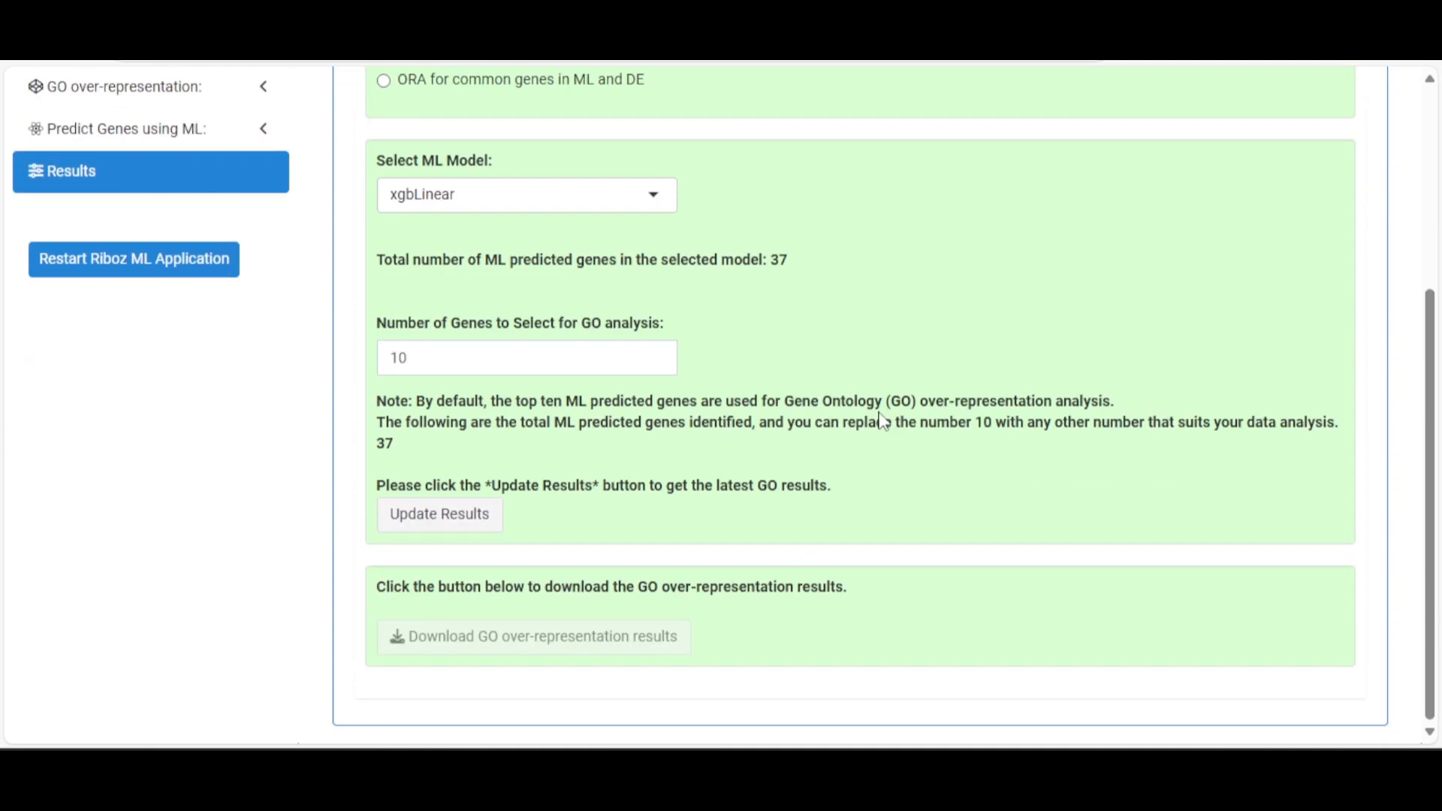
double_click(384, 443)
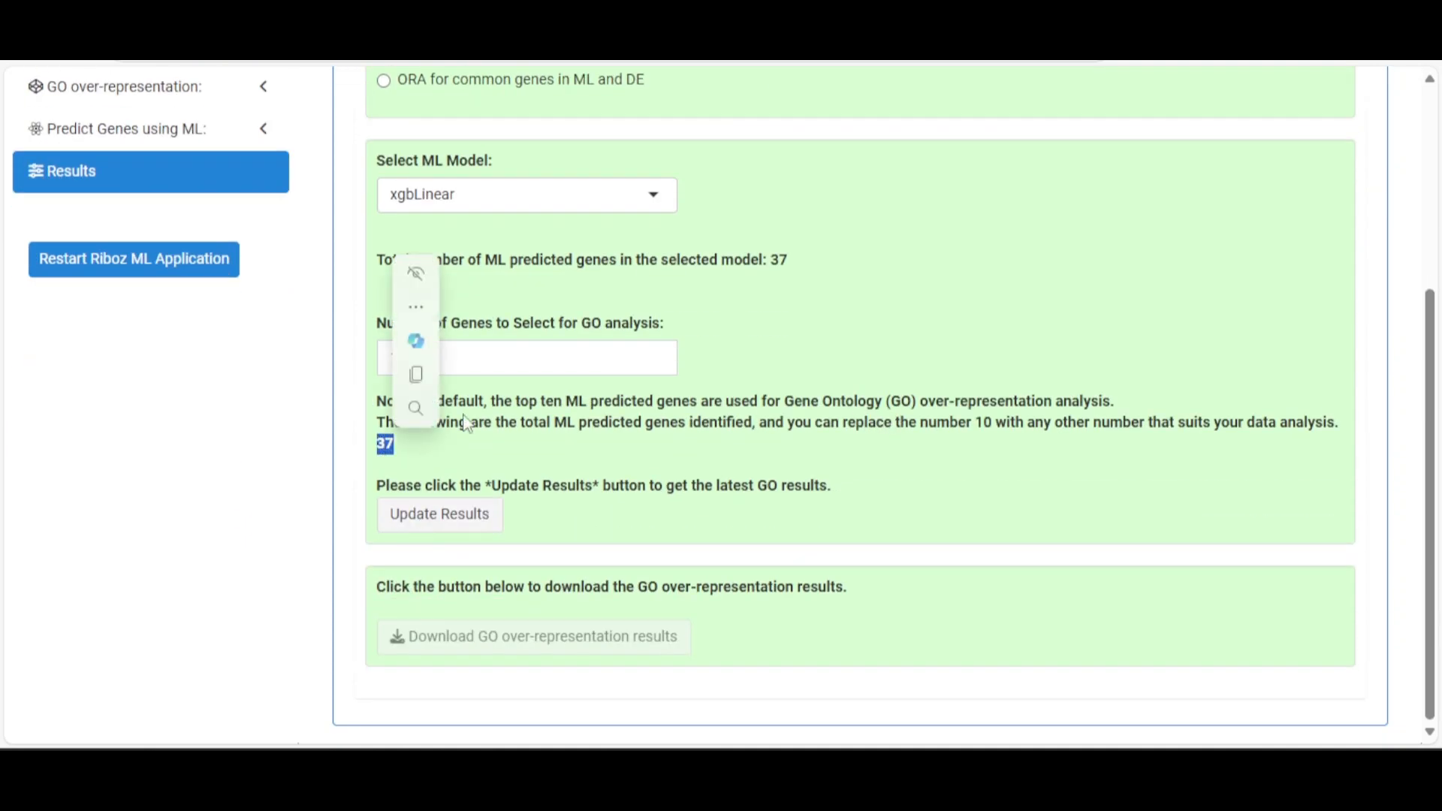
click(589, 366)
drag(432, 362, 379, 363)
scroll(521, 379, up, 4)
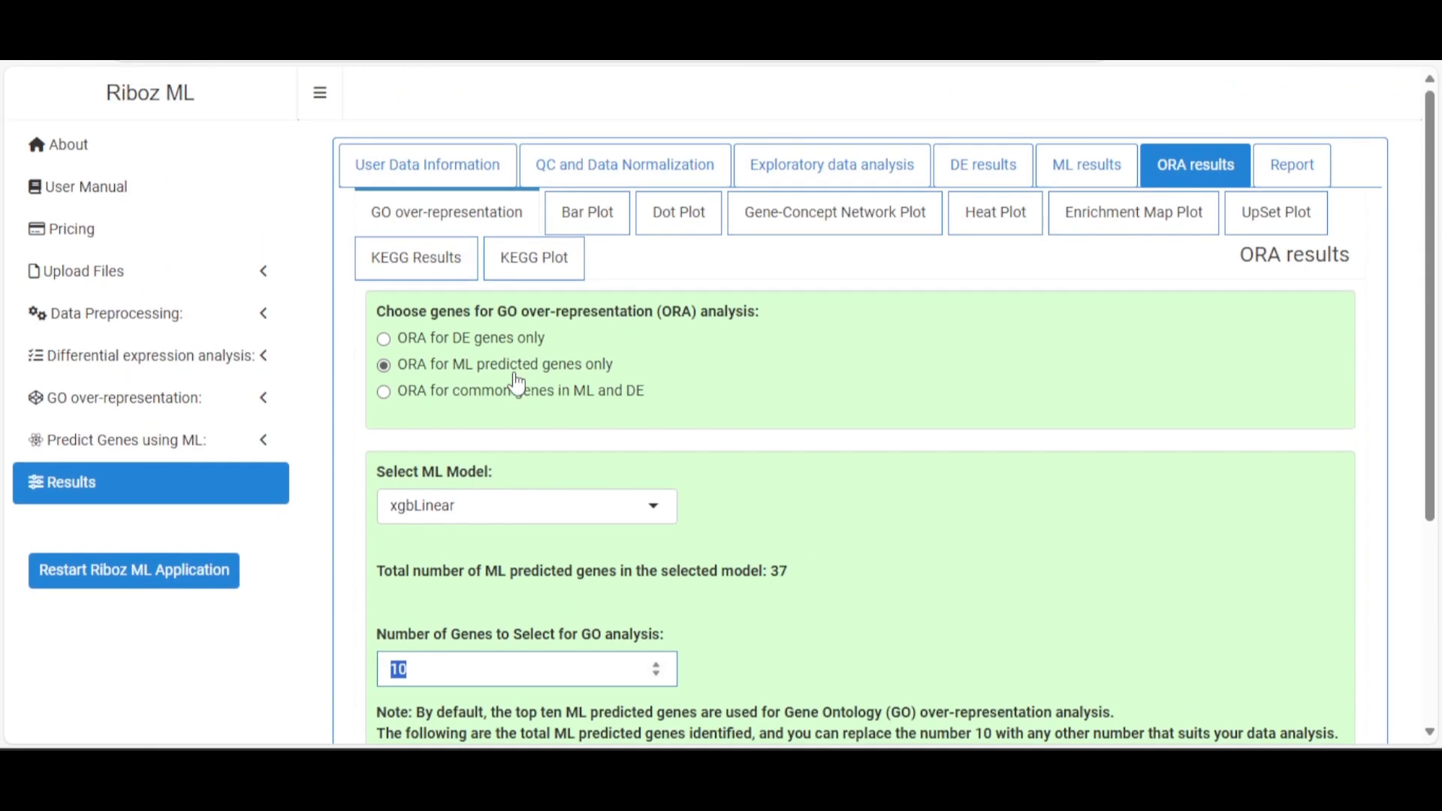
Try the common-genes and ML-predicted ORA options, then return to DE genes only
click(511, 395)
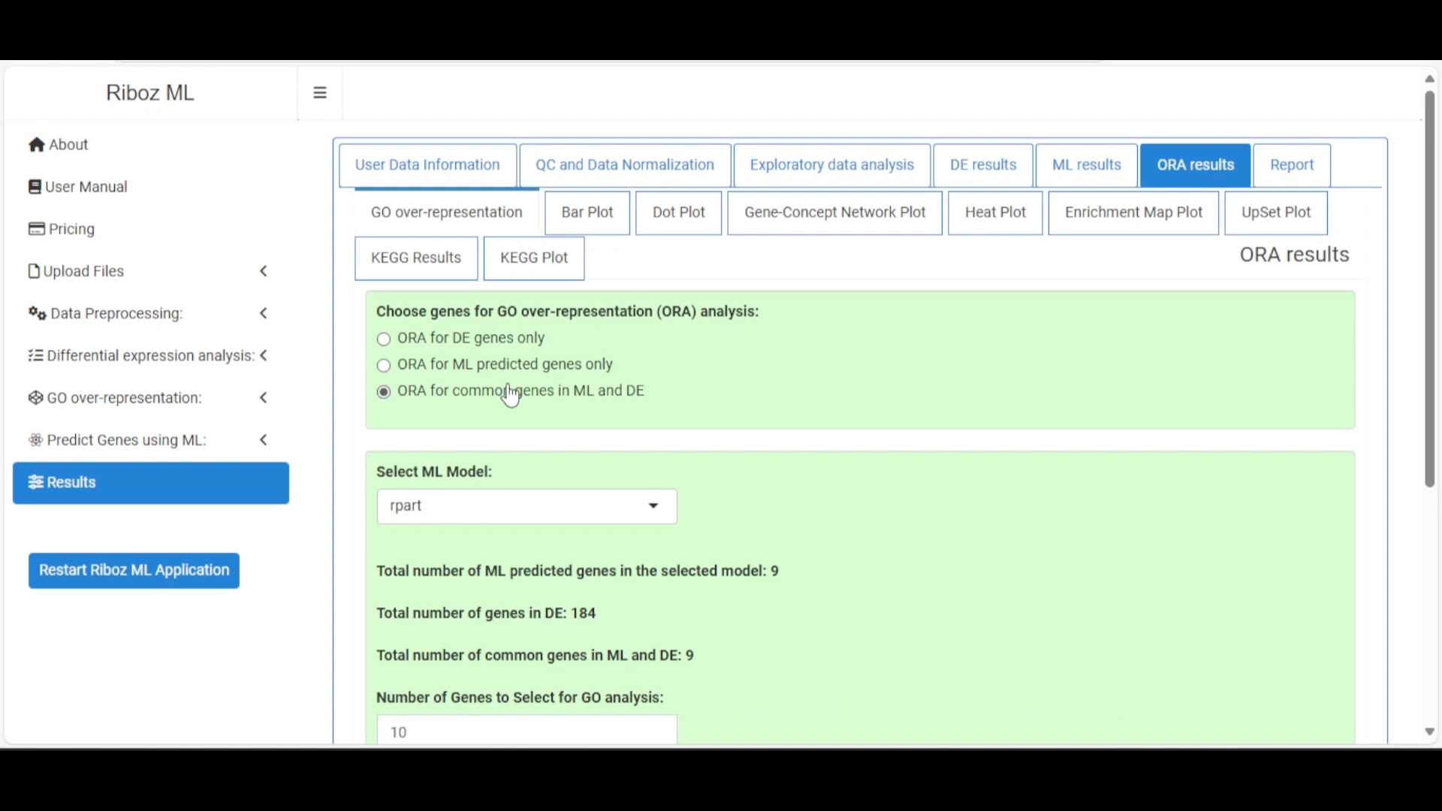
click(515, 342)
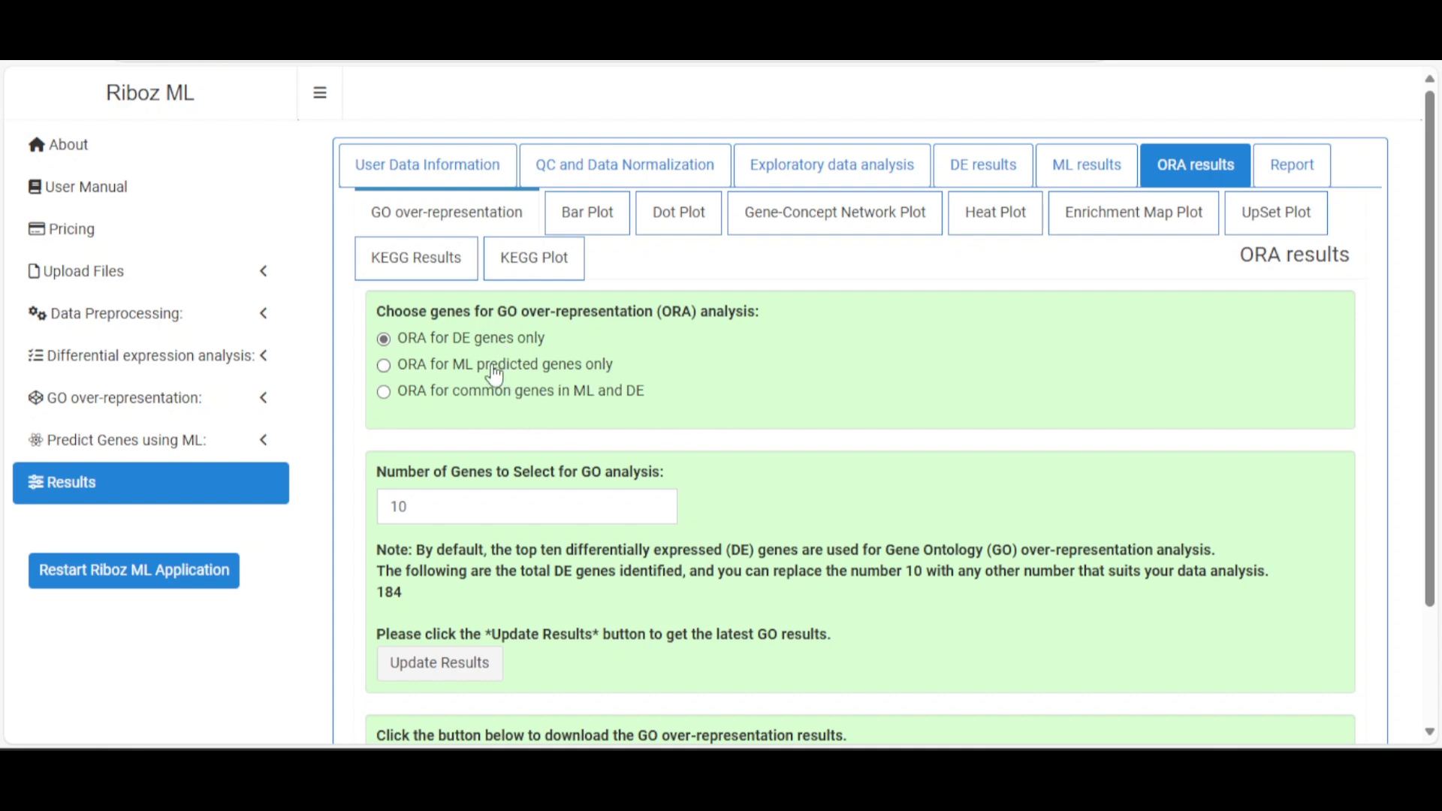
click(469, 368)
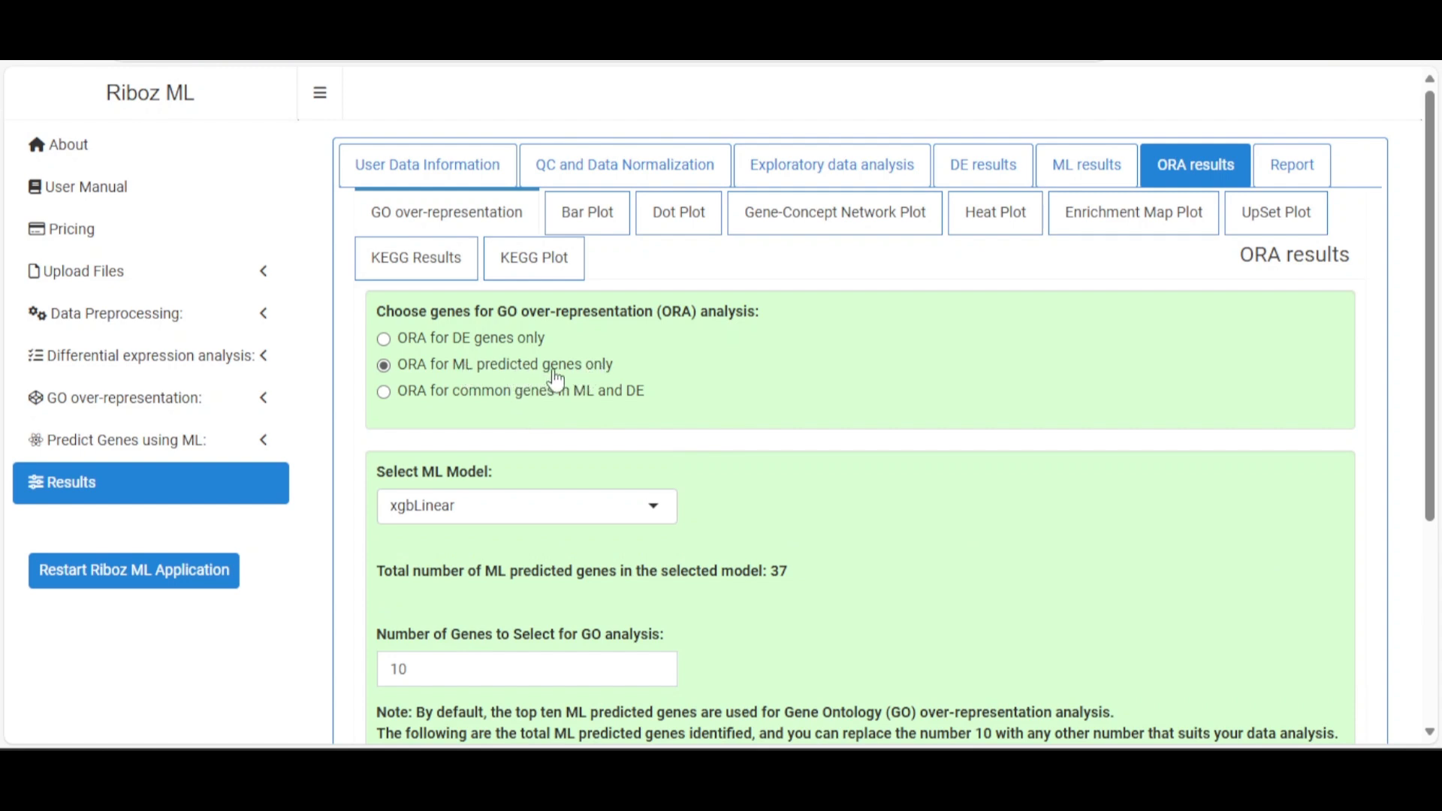
click(455, 397)
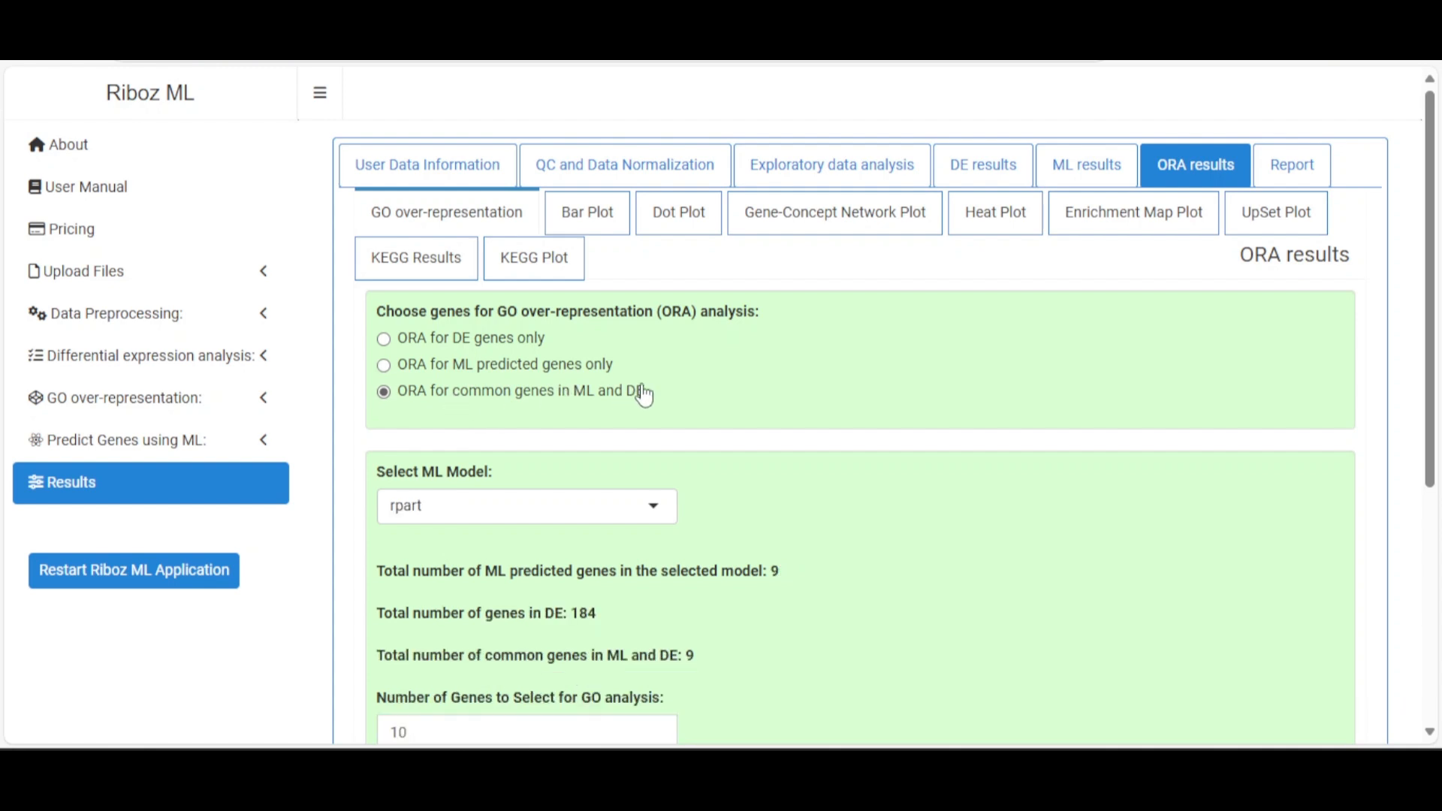
scroll(640, 414, down, 3)
scroll(654, 413, down, 3)
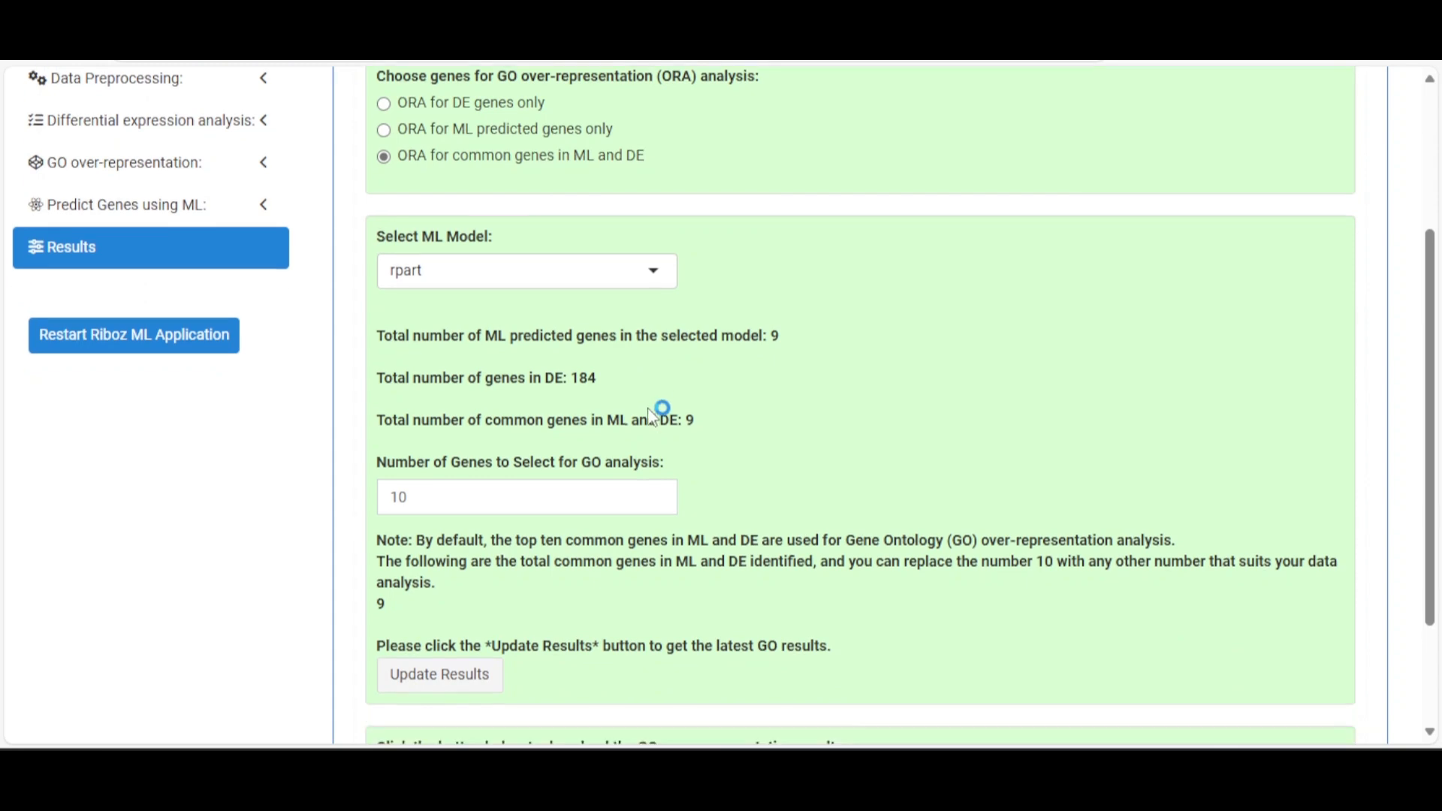
scroll(660, 375, up, 5)
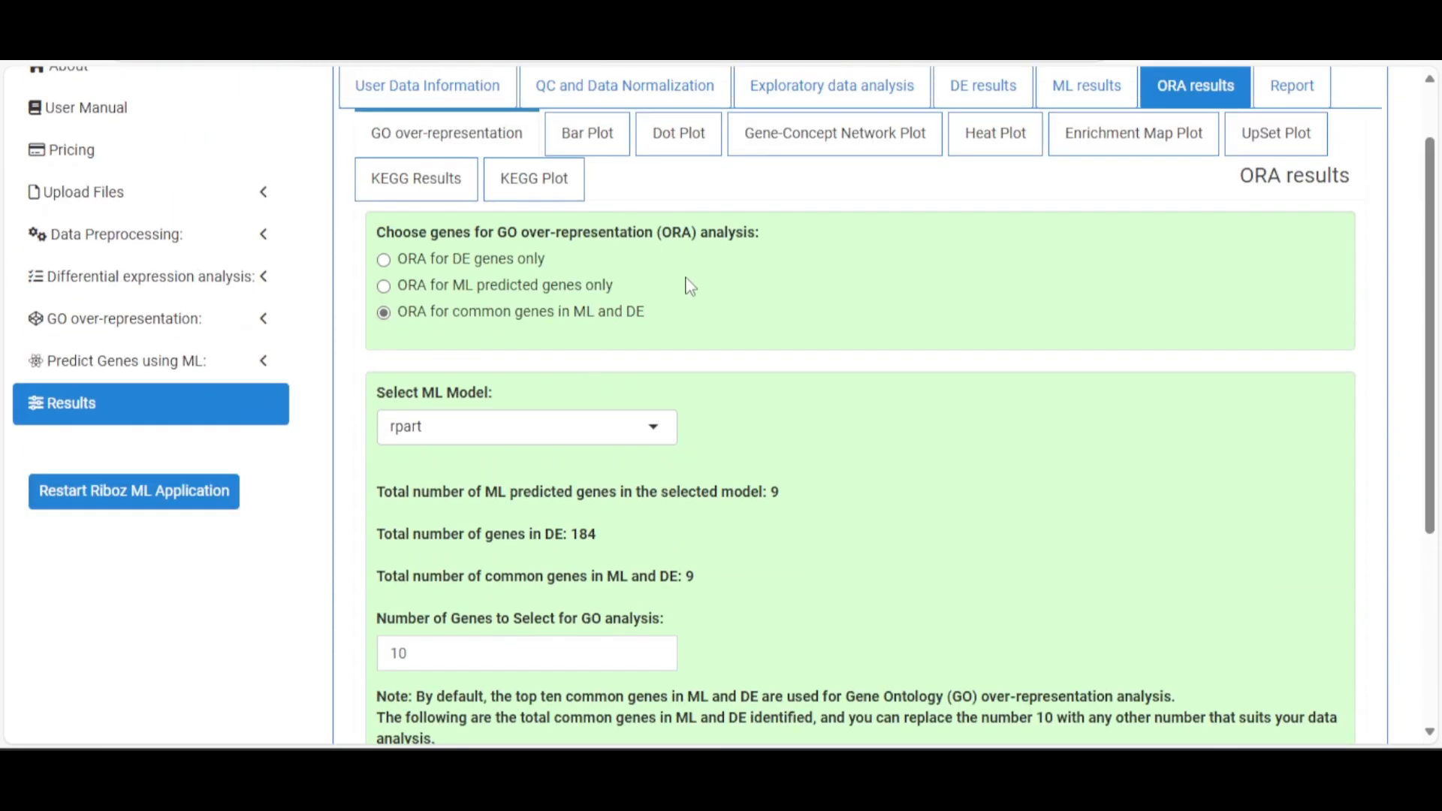
click(503, 264)
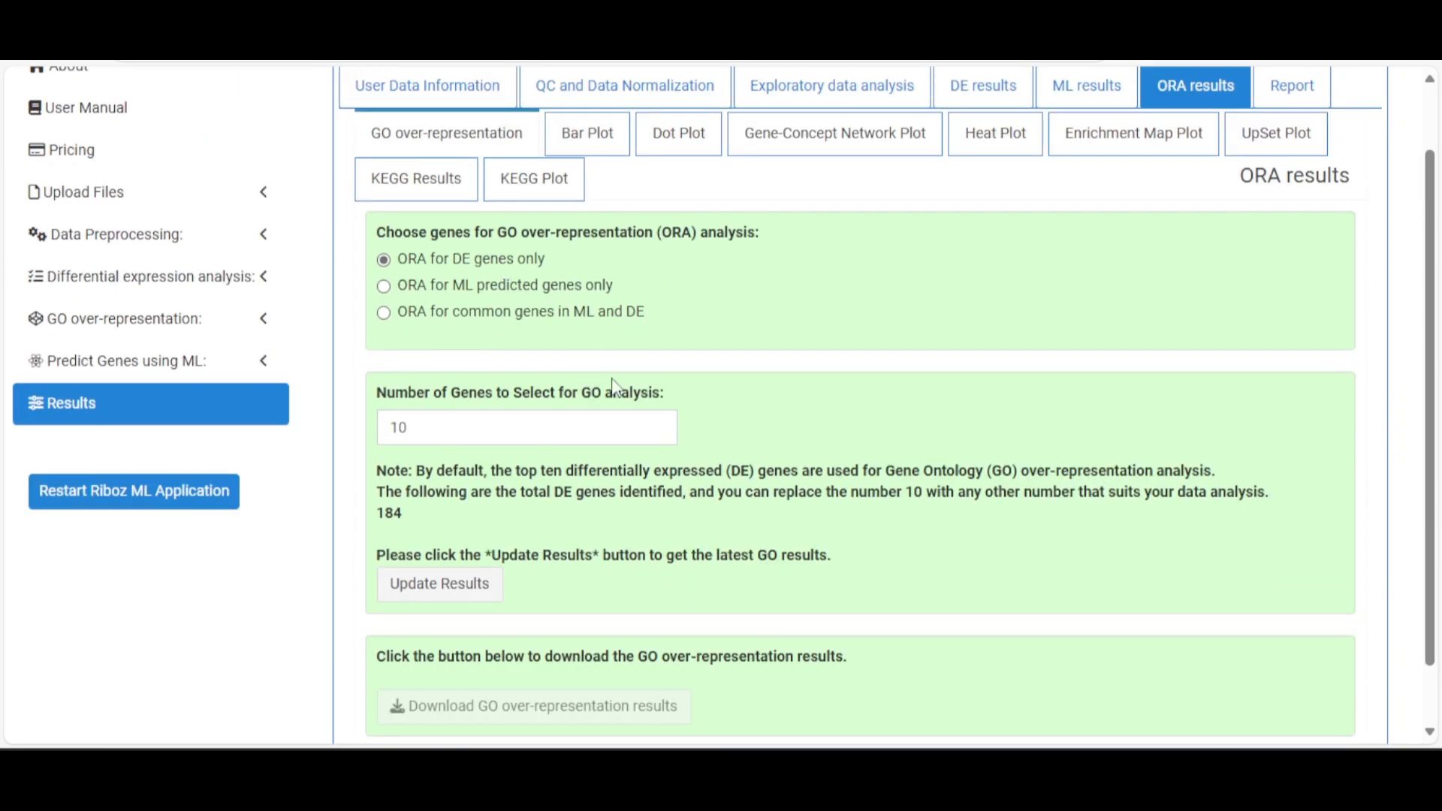
drag(432, 425, 370, 429)
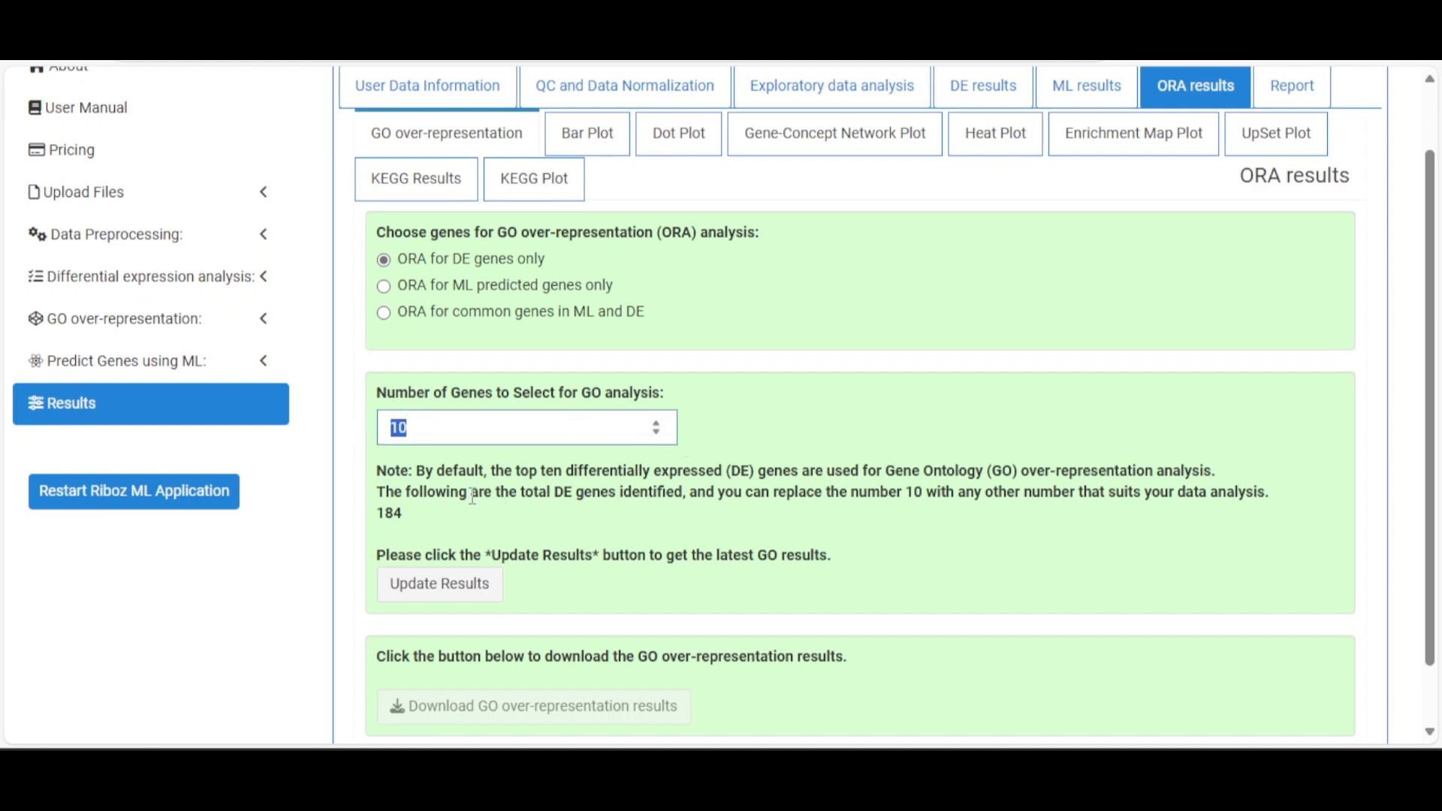
Enter 120 as the number of DE genes for GO analysis, out of 184
text(1)
drag(458, 429, 377, 440)
text(120)
click(711, 425)
scroll(531, 446, down, 1)
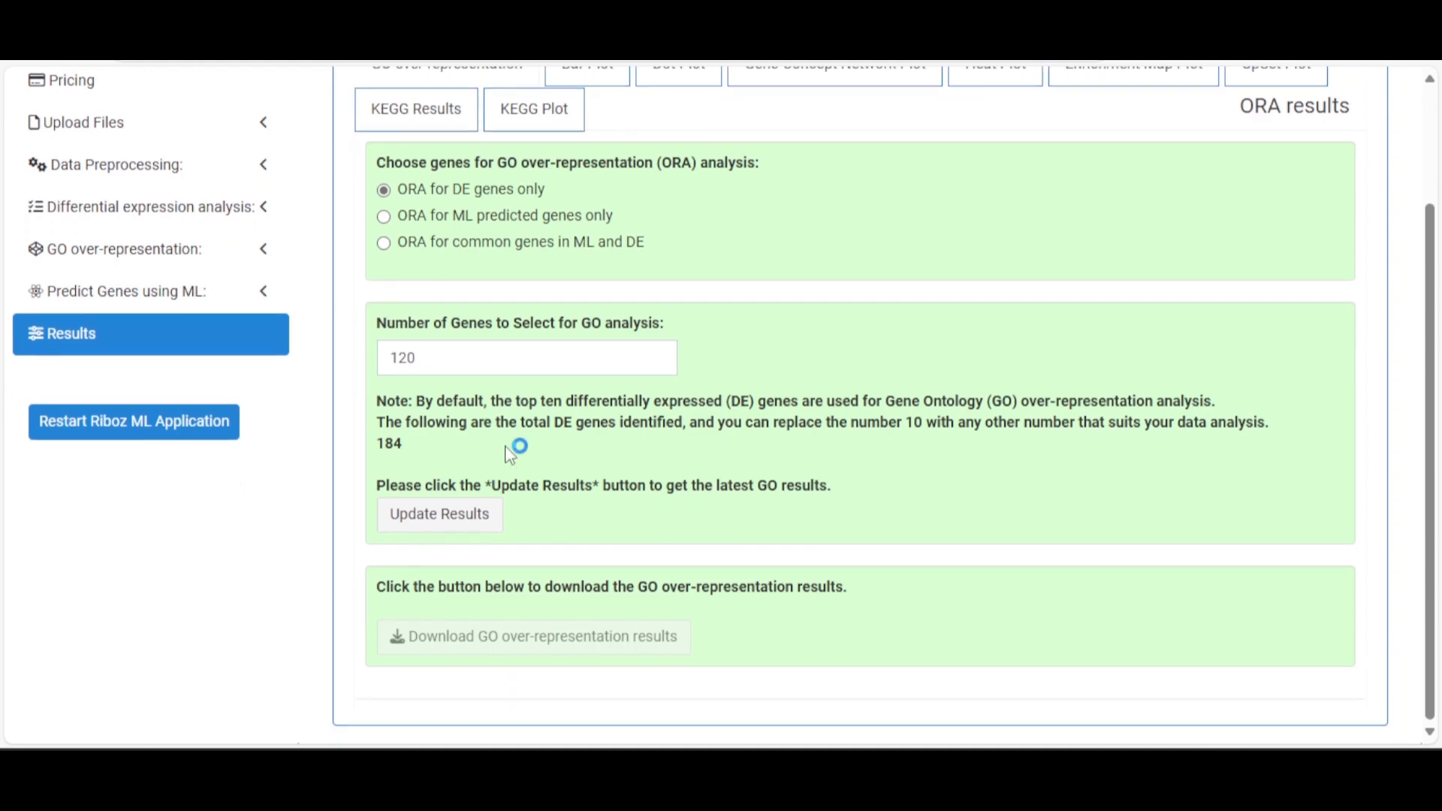
Update the GO results and review the 47 enriched terms led by gland morphogenesis
click(454, 518)
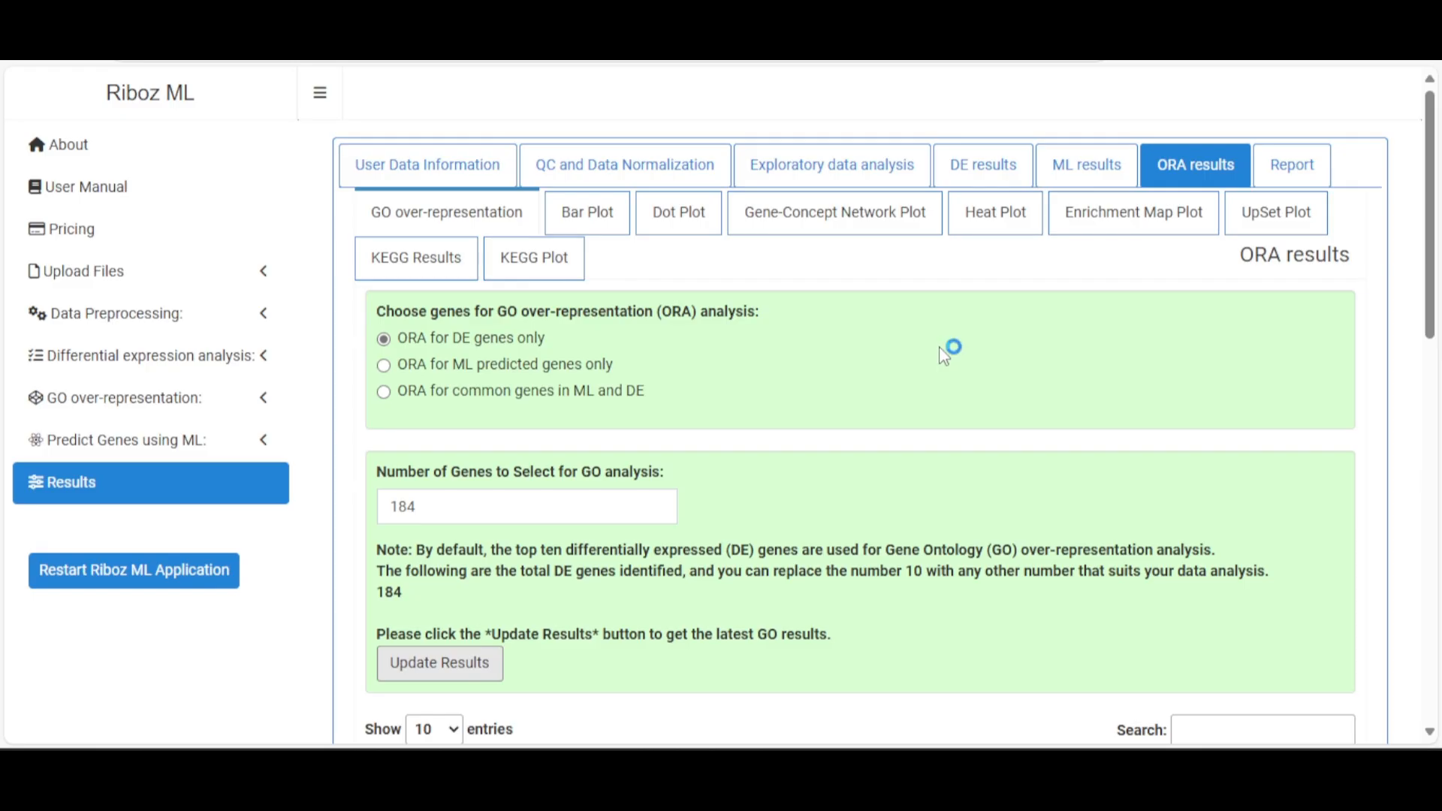
scroll(943, 356, down, 7)
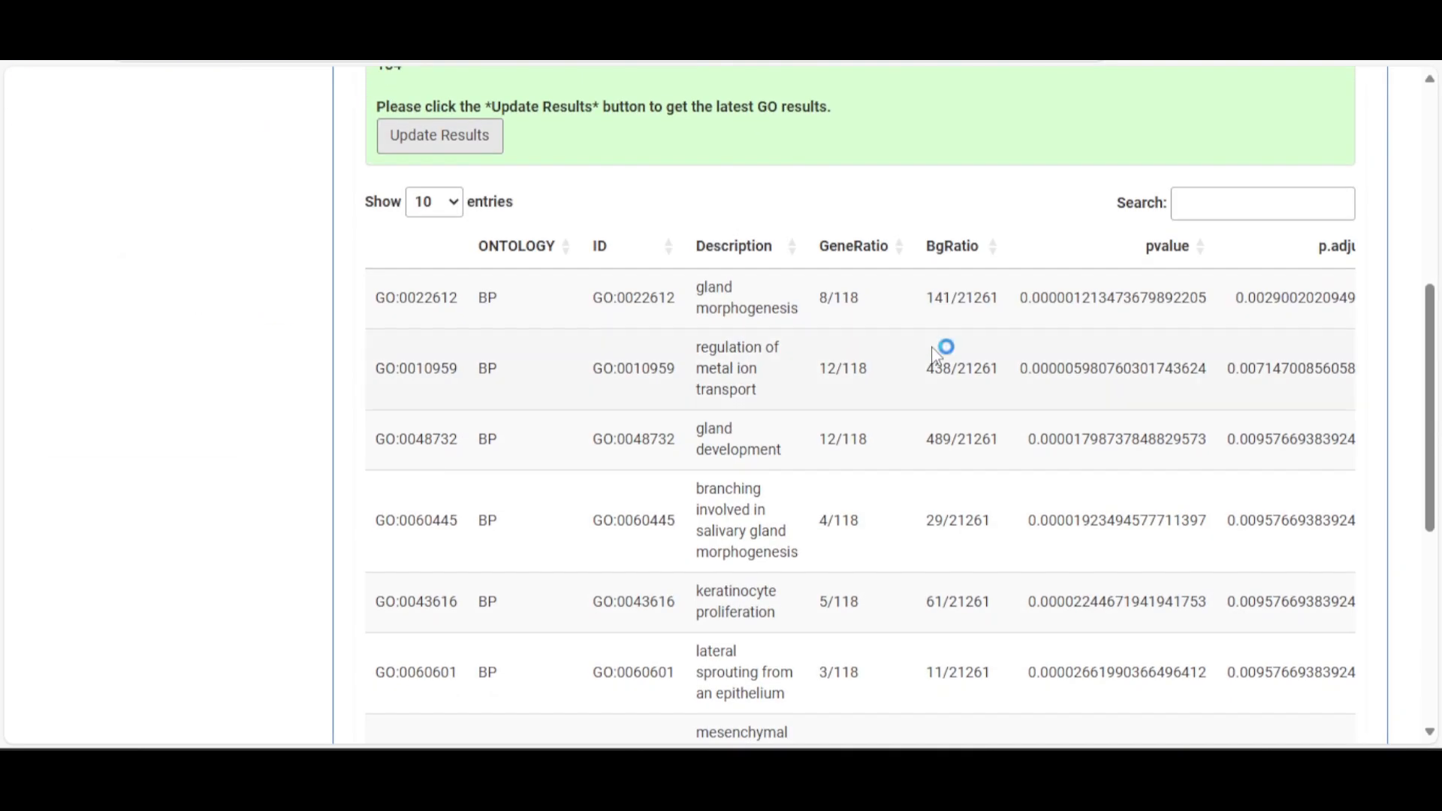
scroll(905, 279, up, 1)
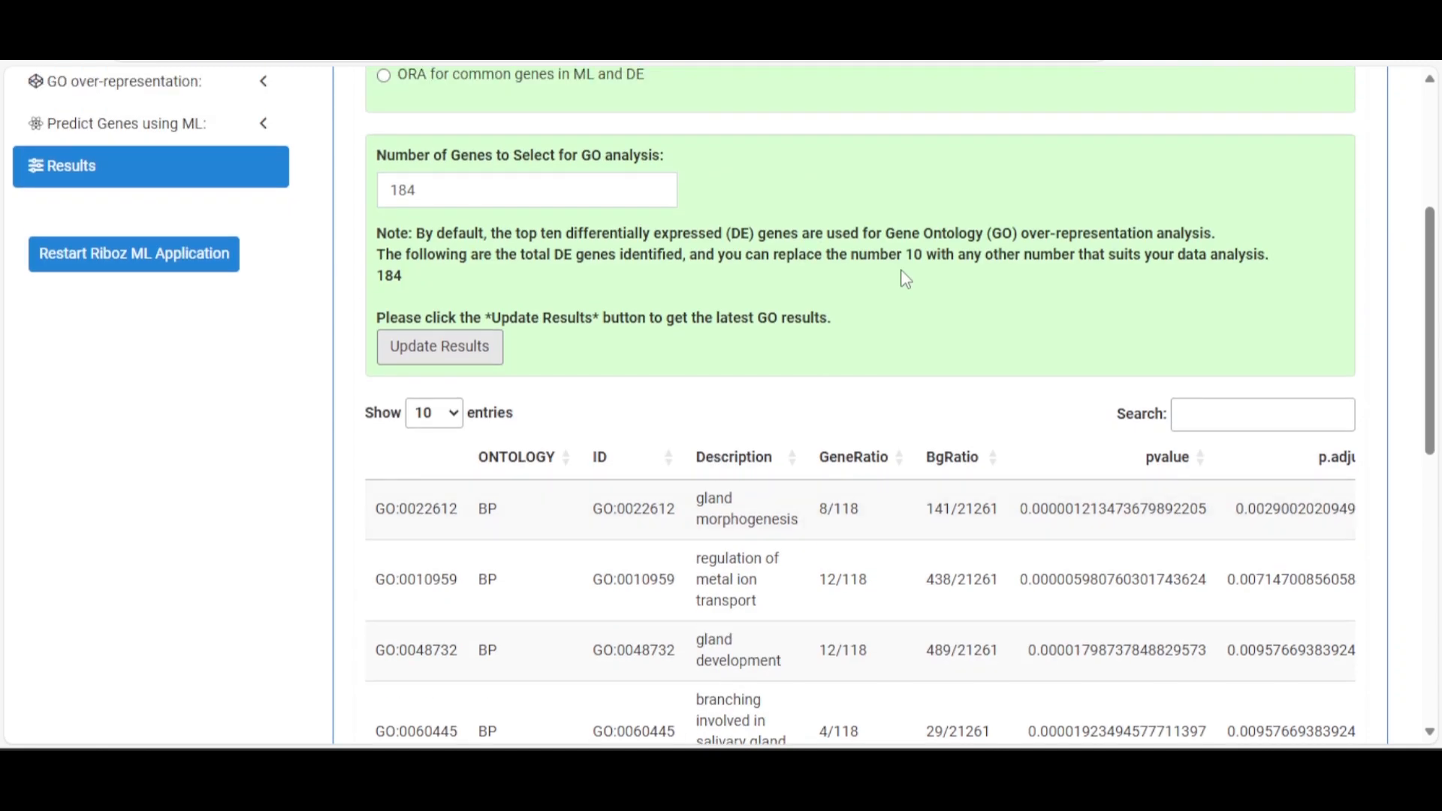
scroll(906, 278, down, 3)
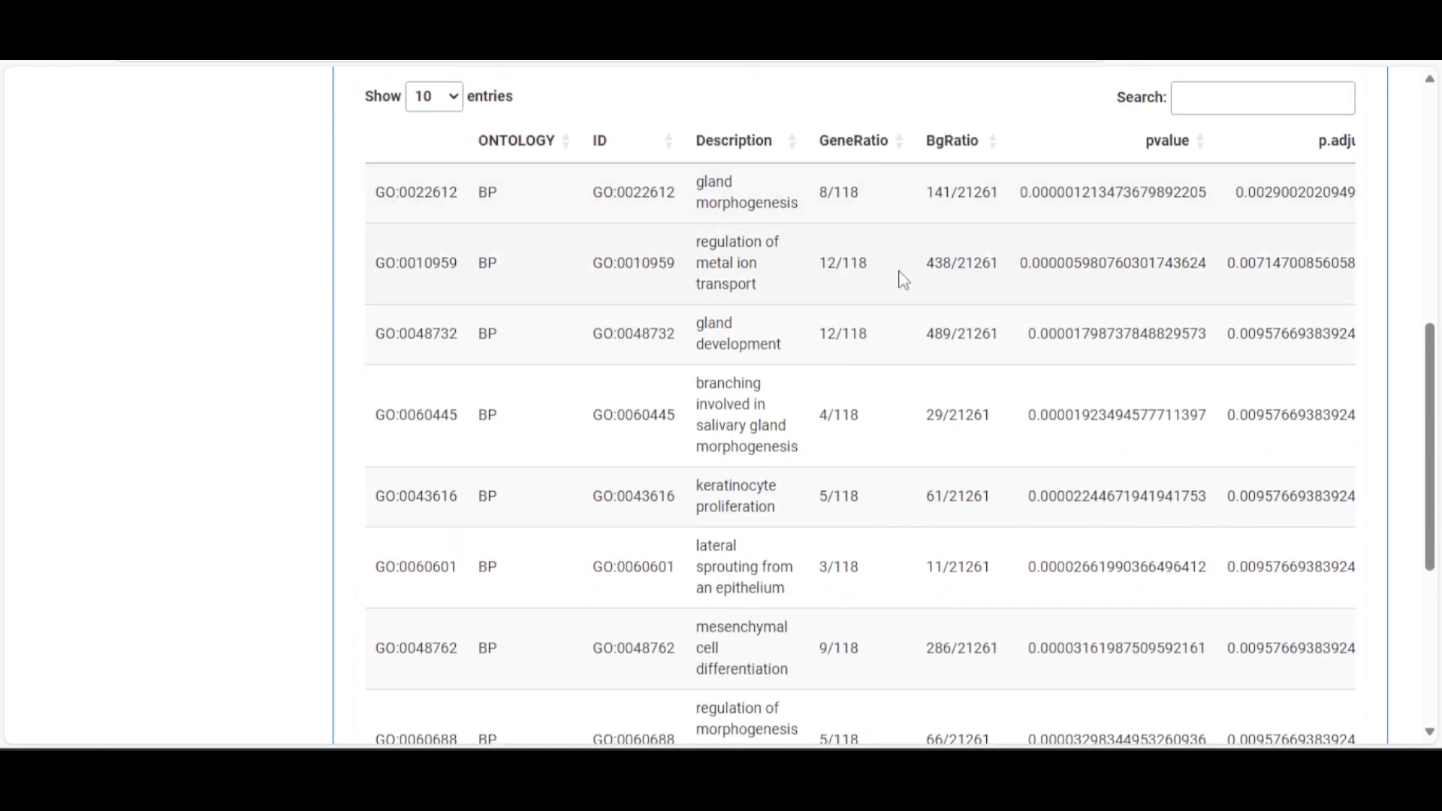
scroll(900, 280, down, 4)
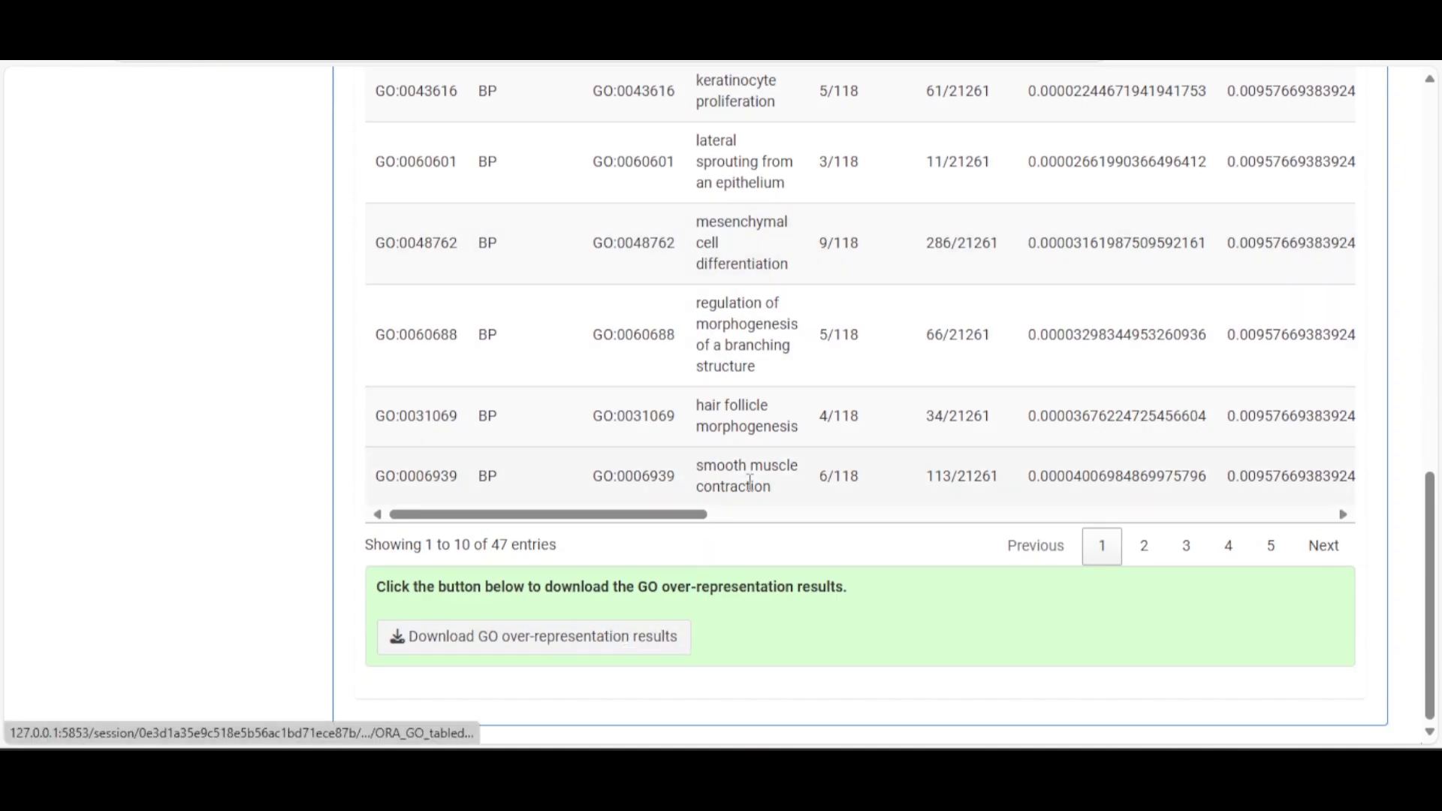
scroll(687, 509, up, 5)
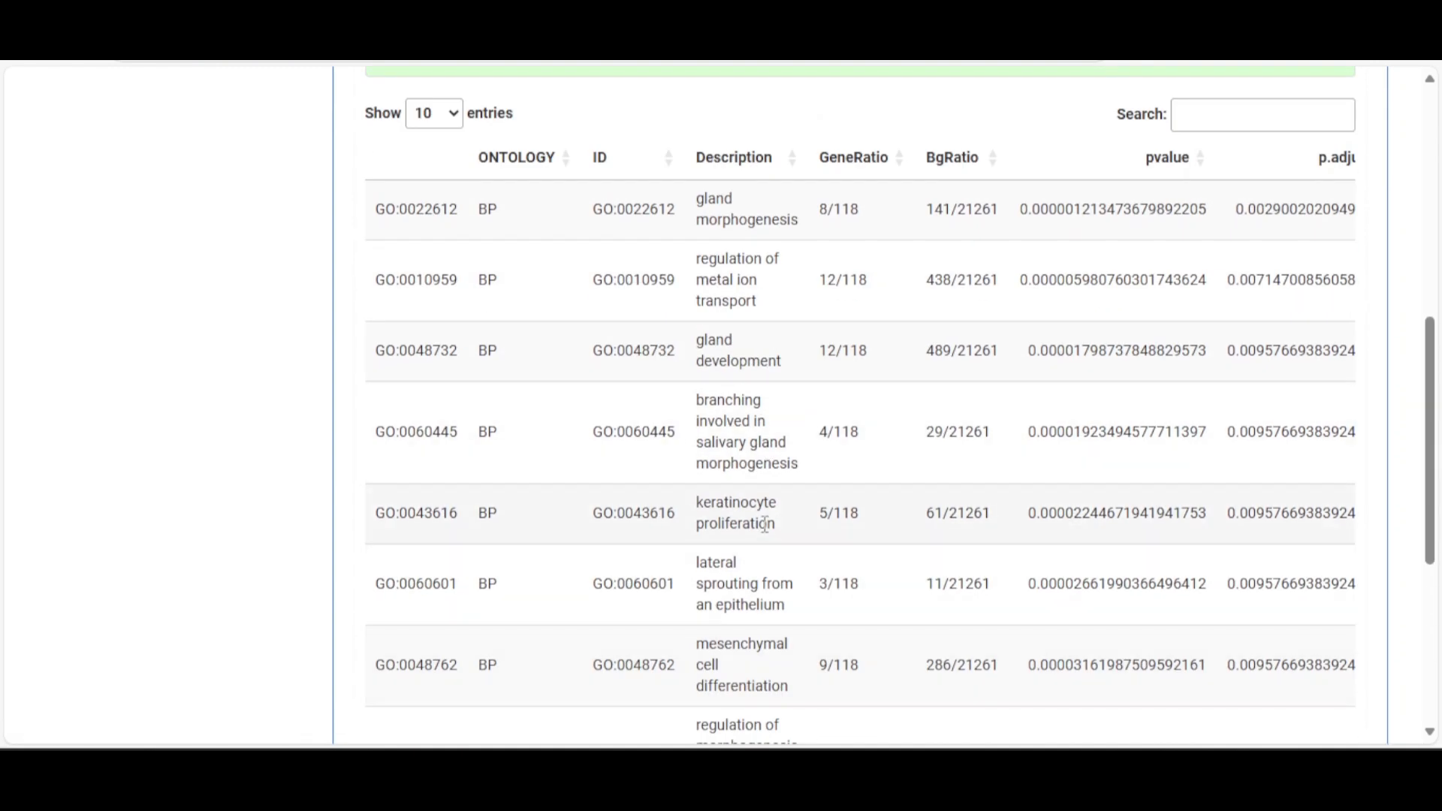
scroll(764, 524, up, 4)
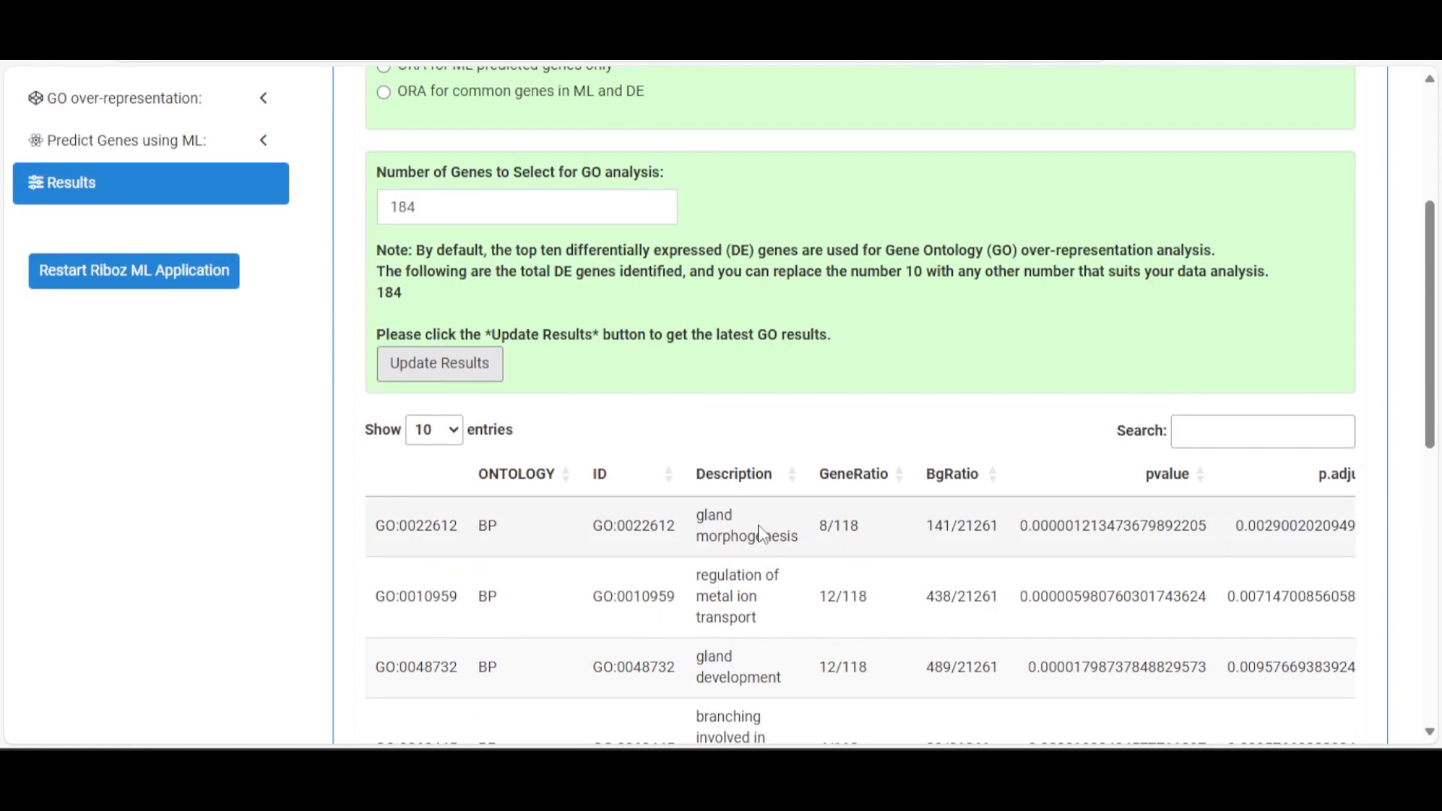
scroll(762, 534, up, 4)
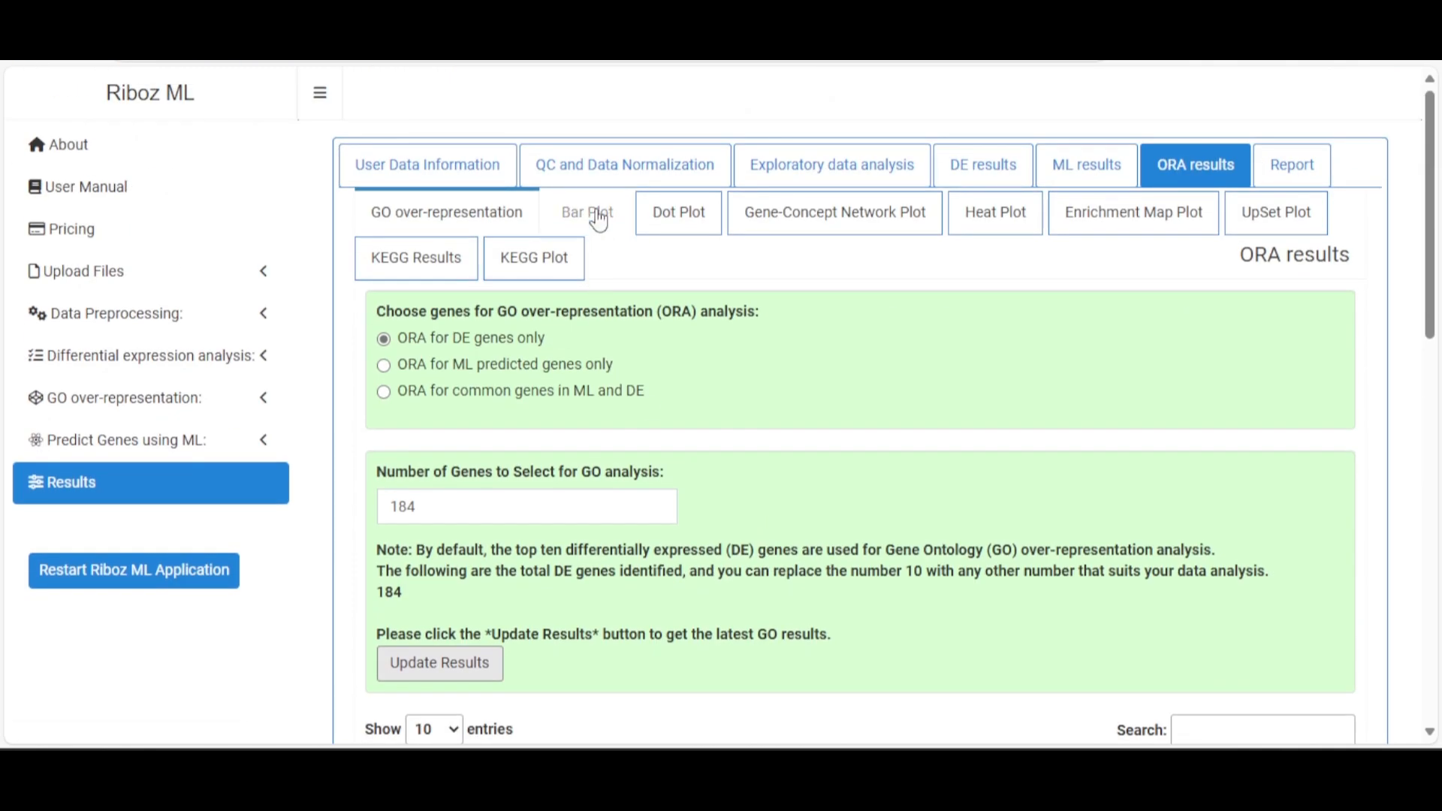
Show the ORA bar plot with 15 GO categories and label font size 10
click(598, 220)
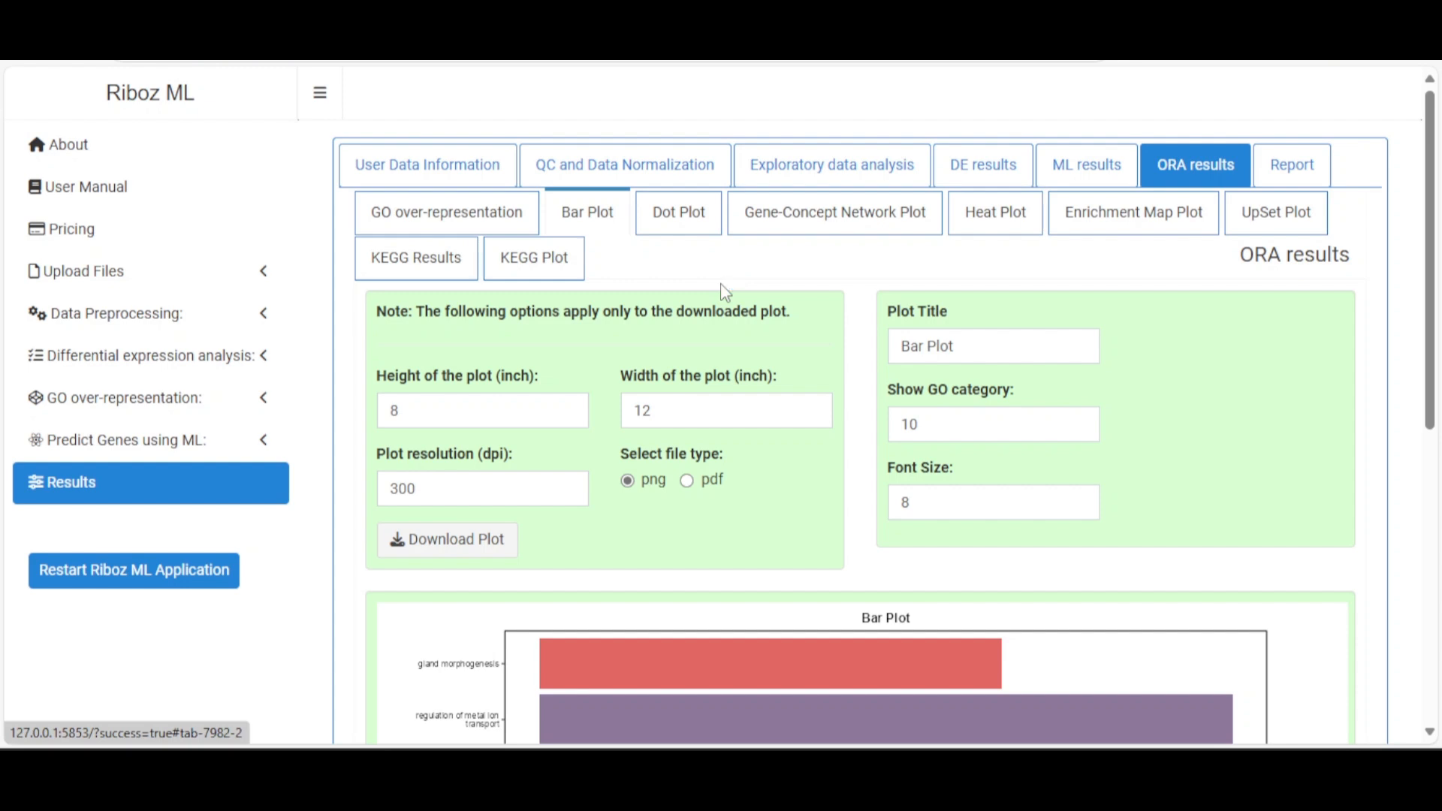
scroll(725, 292, down, 5)
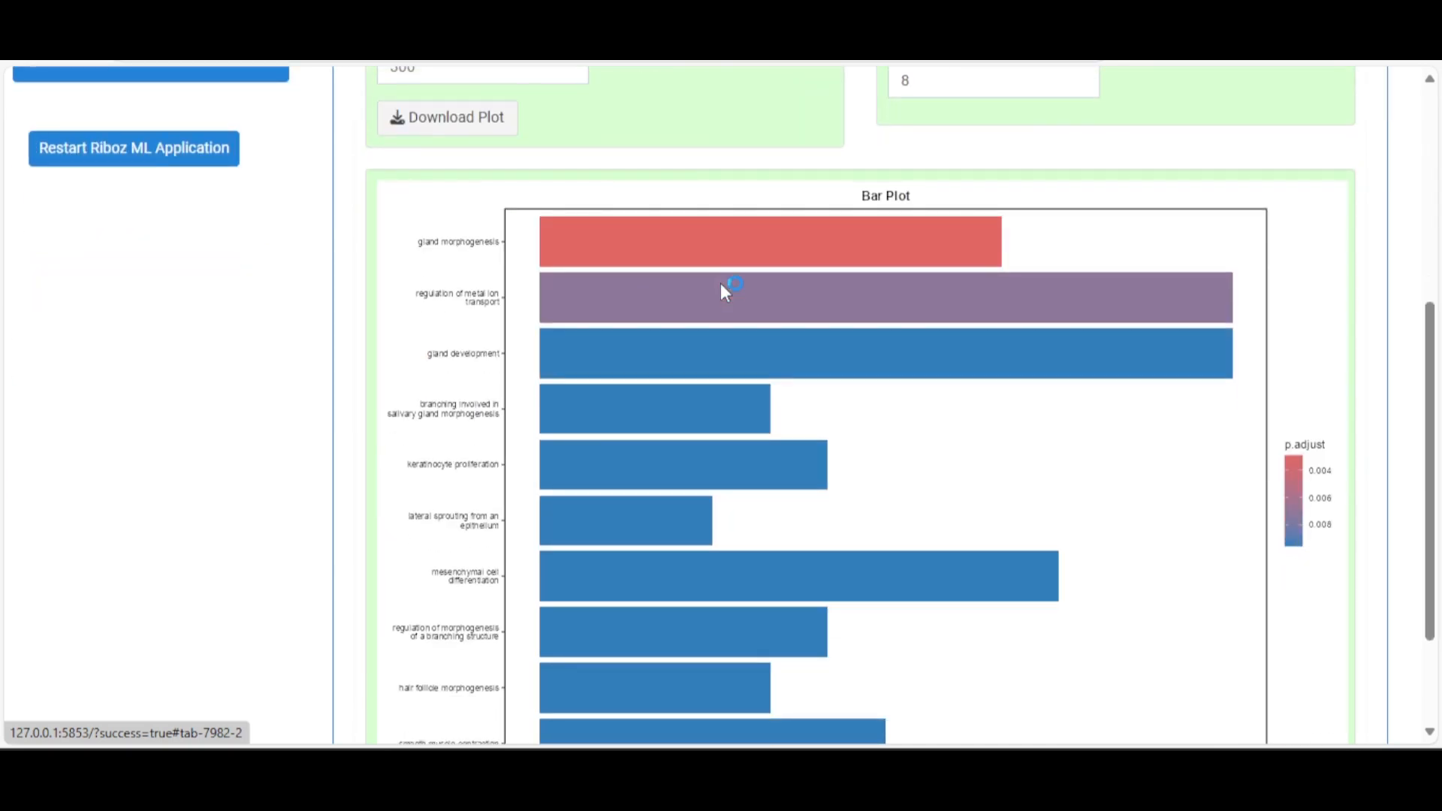
scroll(720, 285, down, 2)
scroll(725, 289, up, 5)
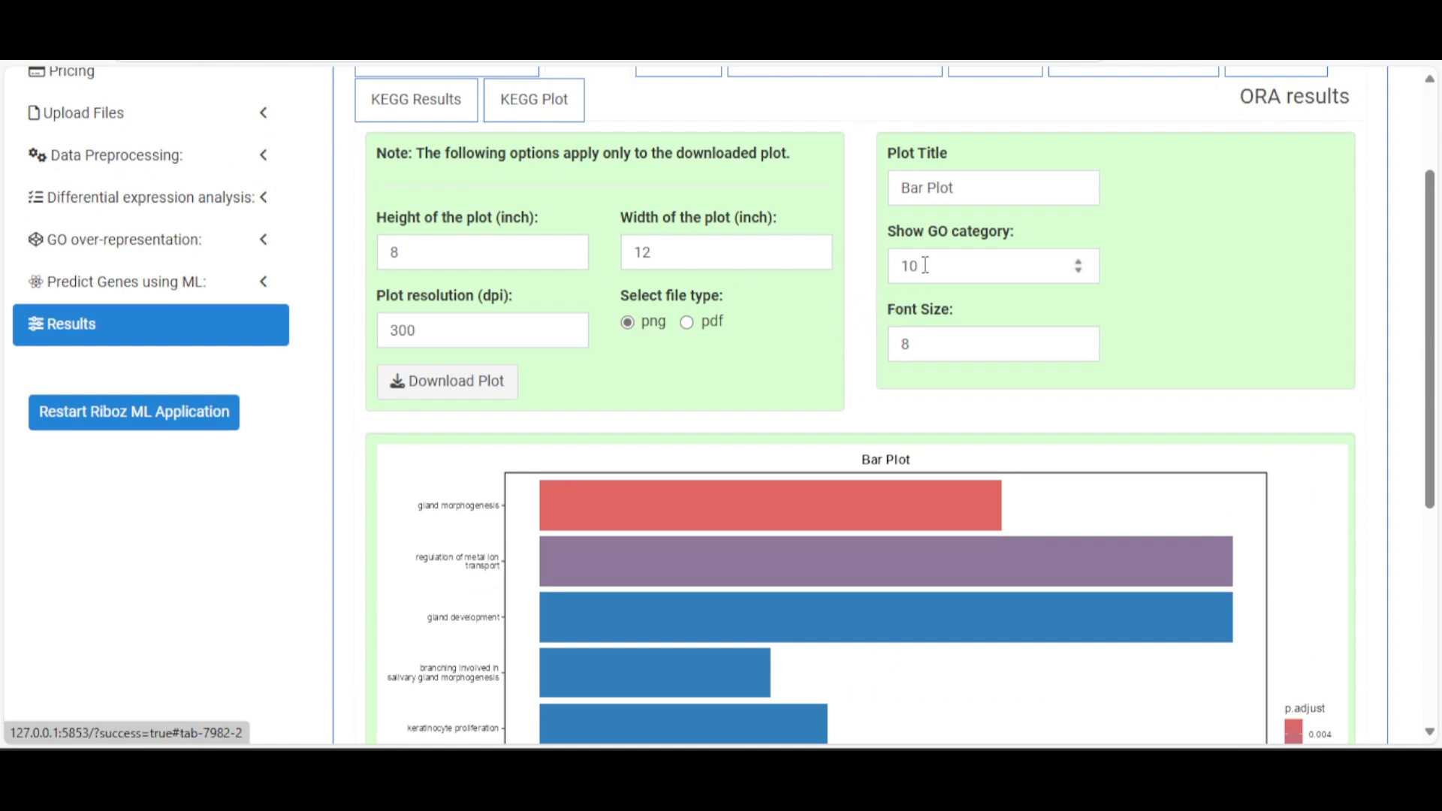
drag(925, 266, 898, 269)
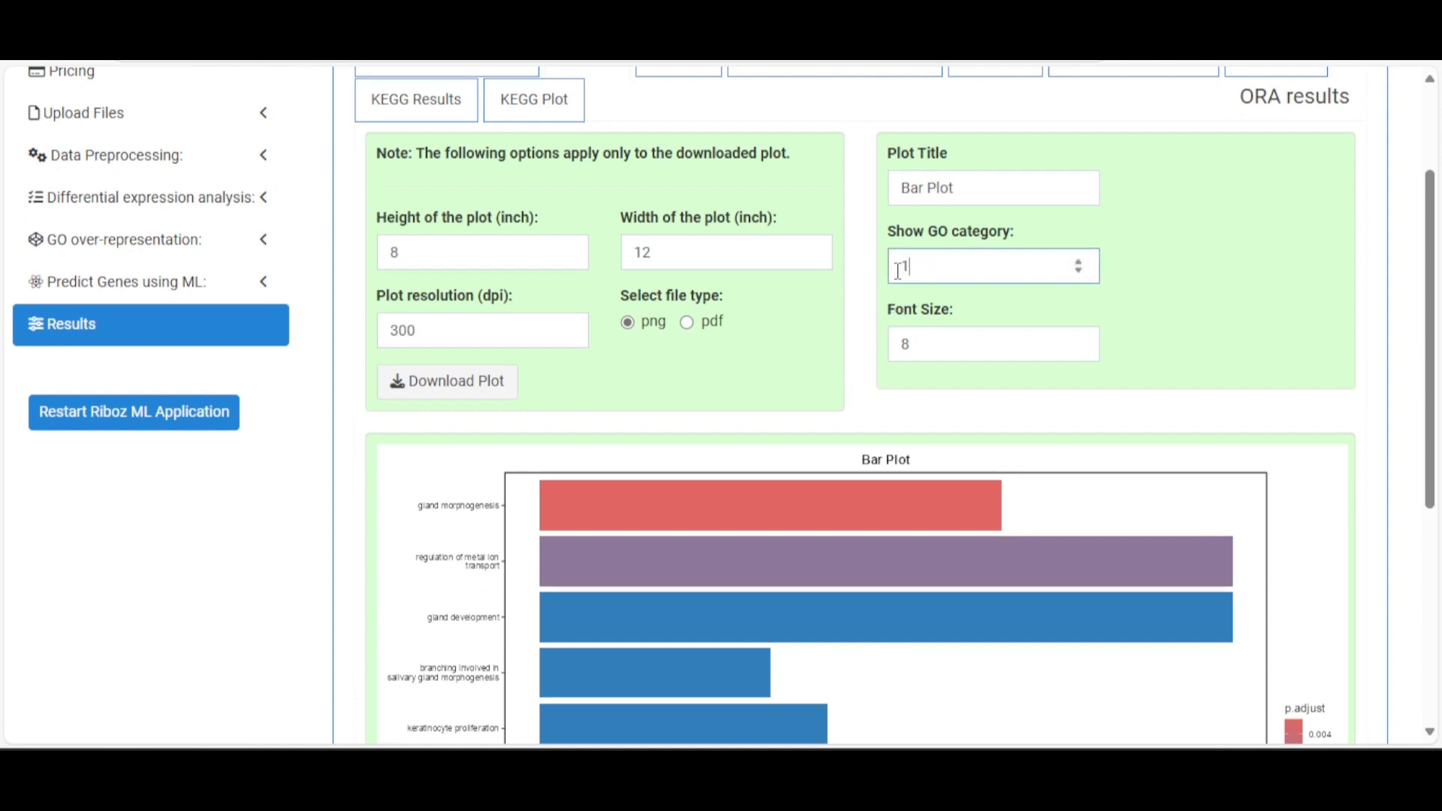
scroll(976, 373, down, 5)
scroll(973, 371, up, 4)
scroll(973, 370, up, 2)
click(906, 347)
text(10)
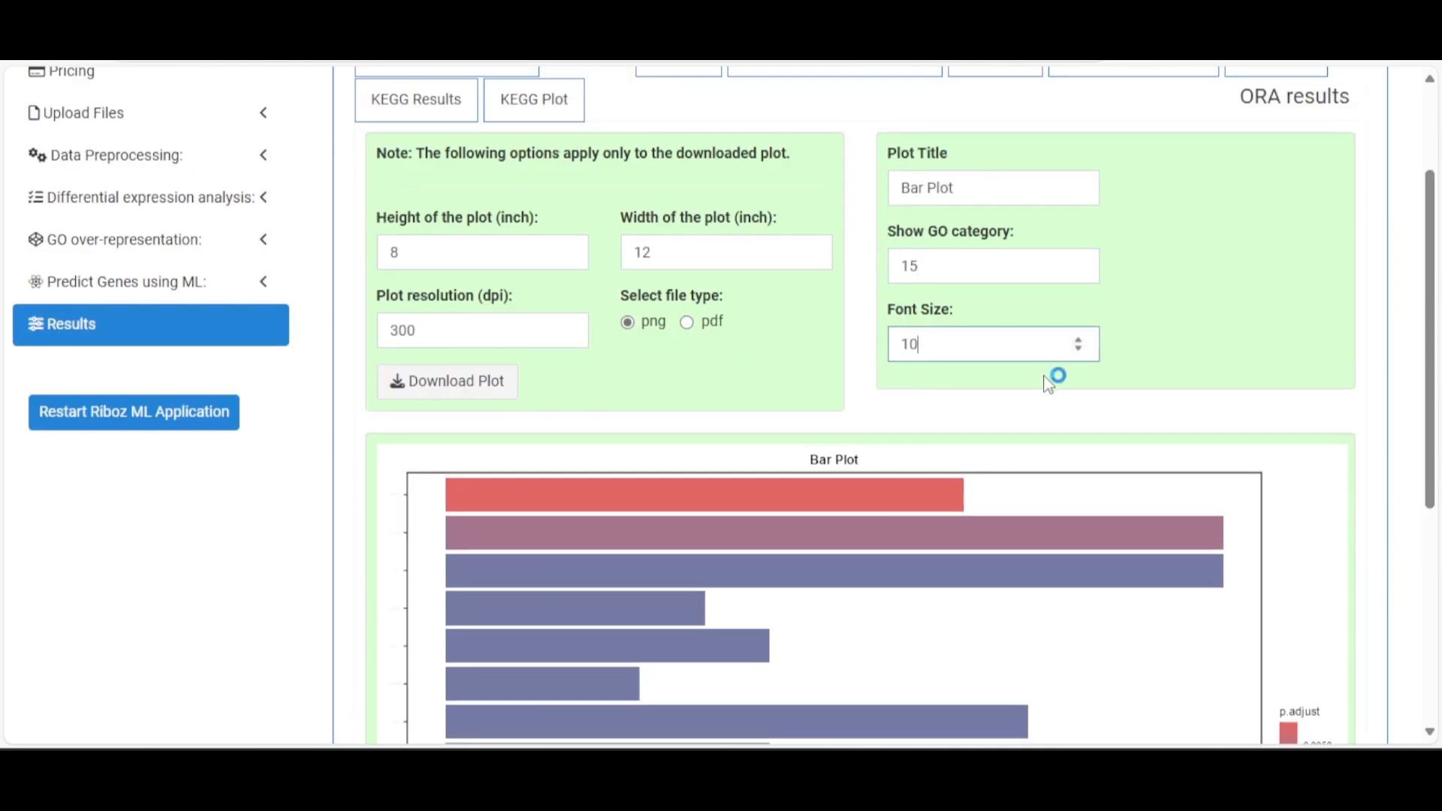
scroll(1006, 386, up, 2)
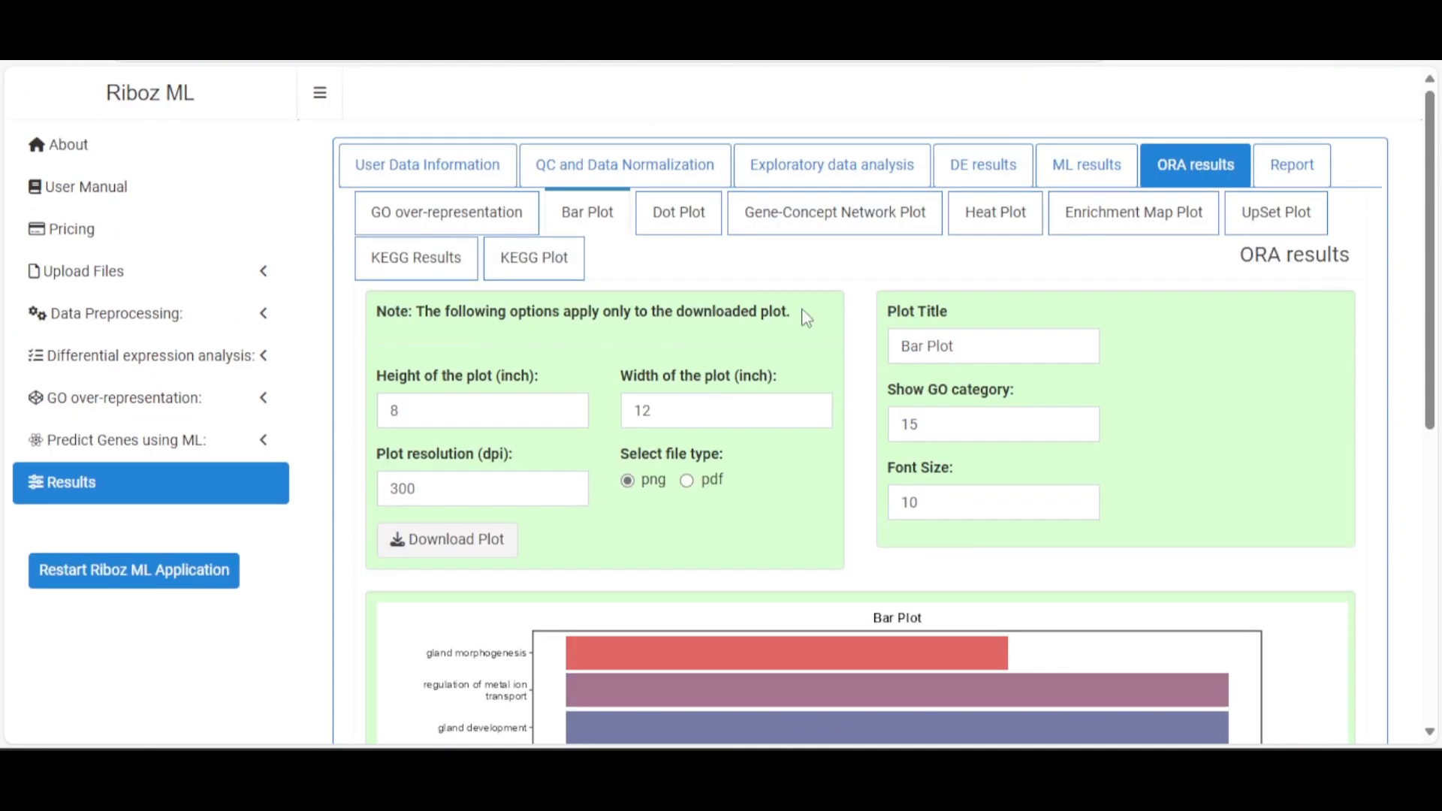
Show the ORA Dot Plot and scroll through its BP, CC and MF panels by GeneRatio
click(679, 212)
scroll(996, 379, down, 5)
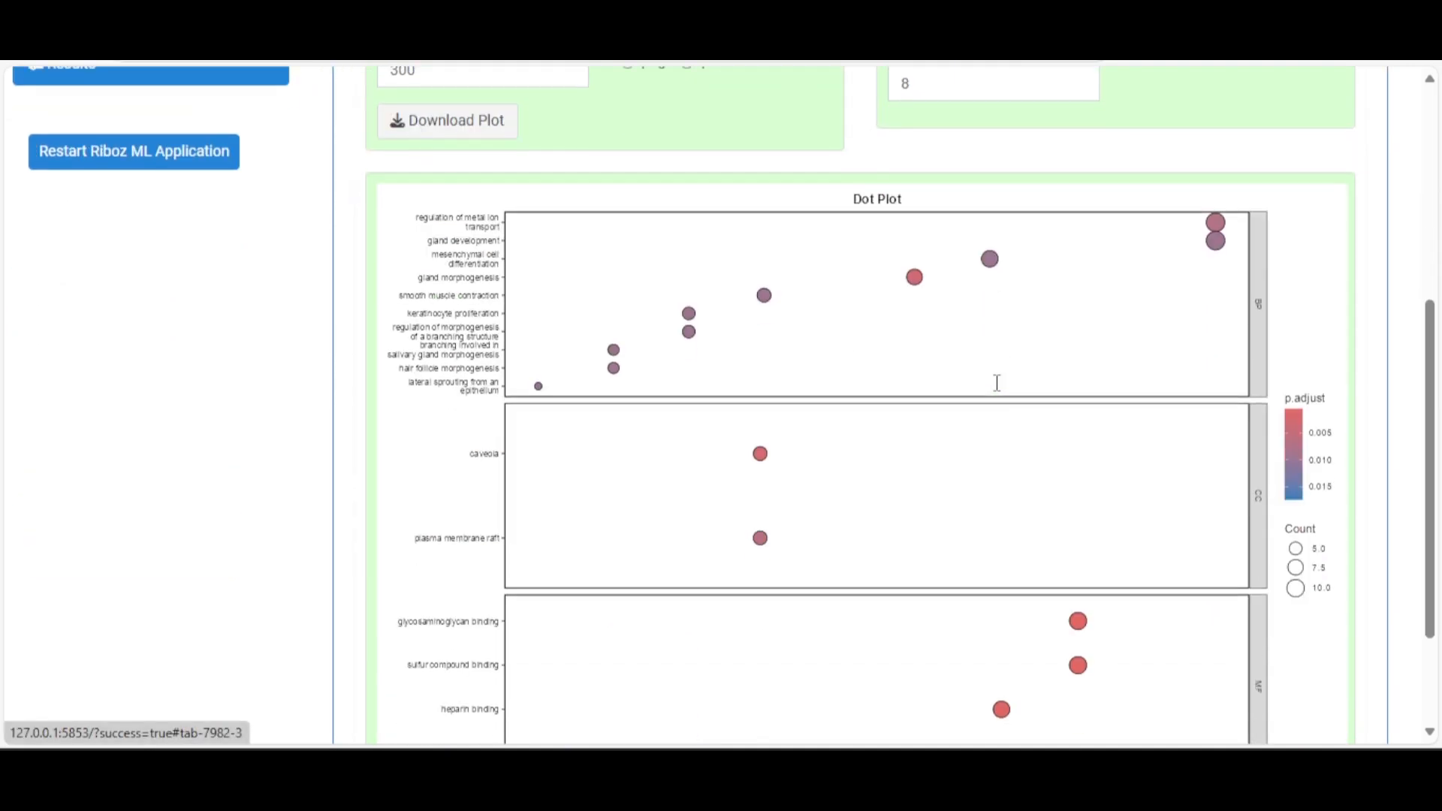
scroll(999, 389, down, 2)
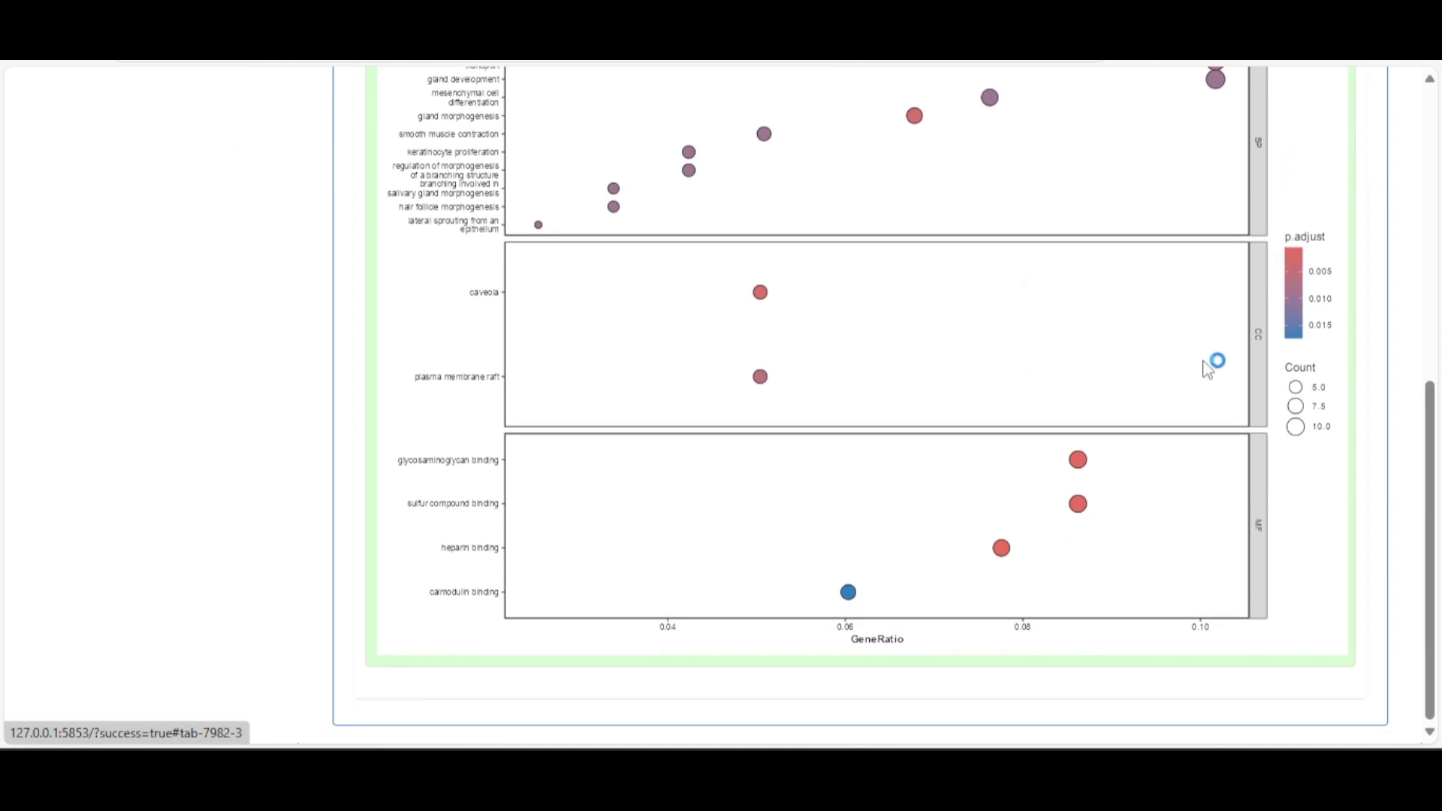
scroll(1123, 413, up, 7)
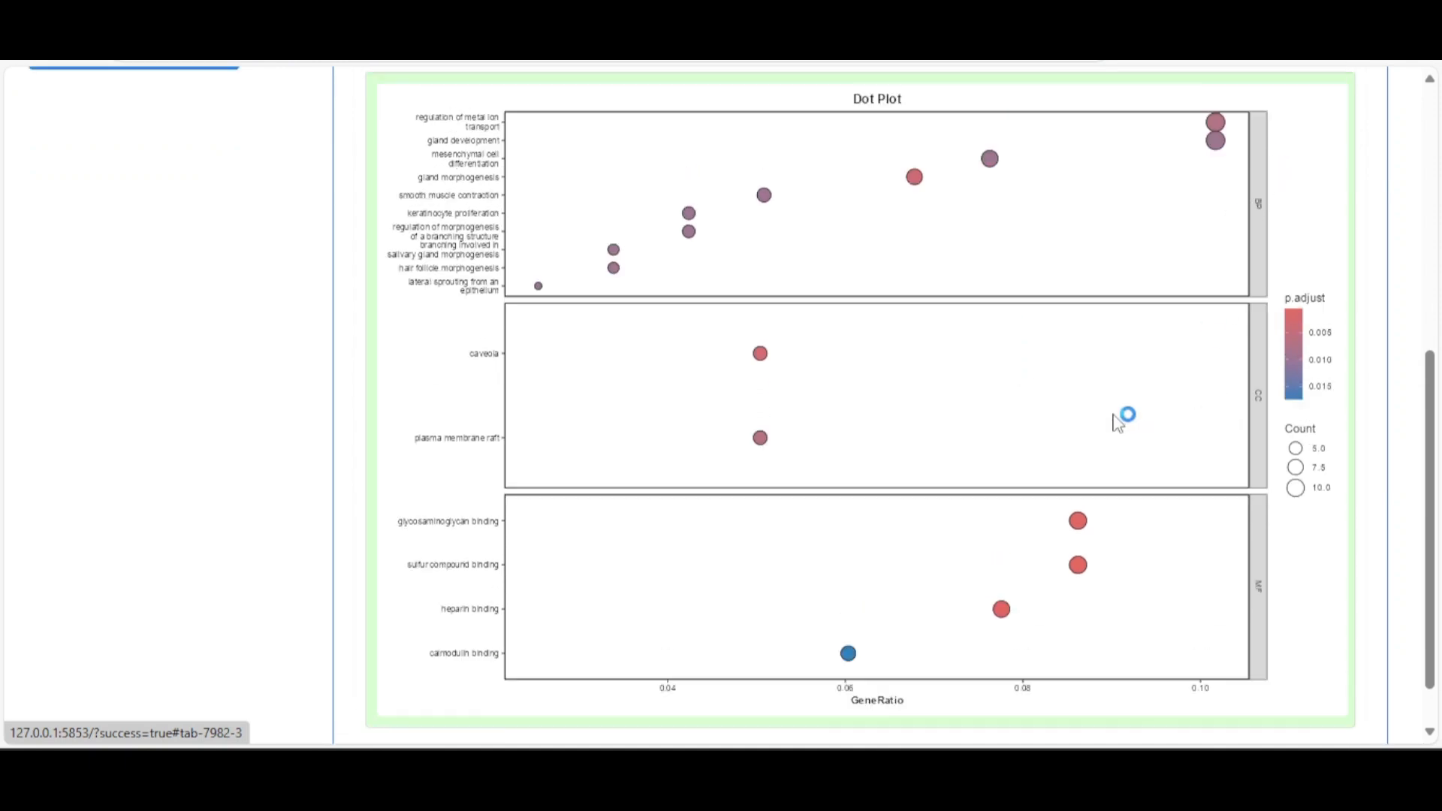
Display the Gene-Concept Network Plot and scroll through the network
click(760, 218)
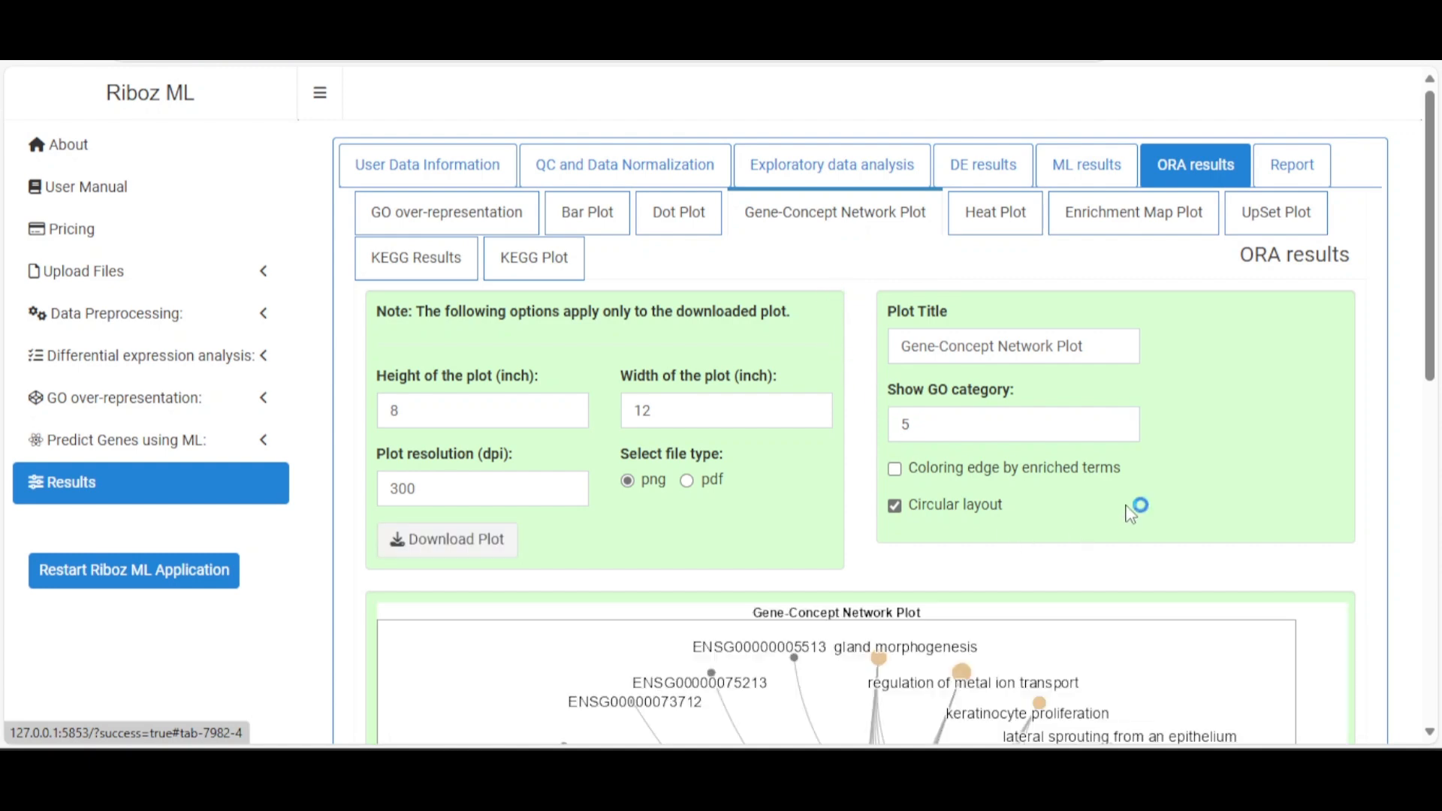
scroll(1130, 518, down, 6)
scroll(1130, 513, down, 4)
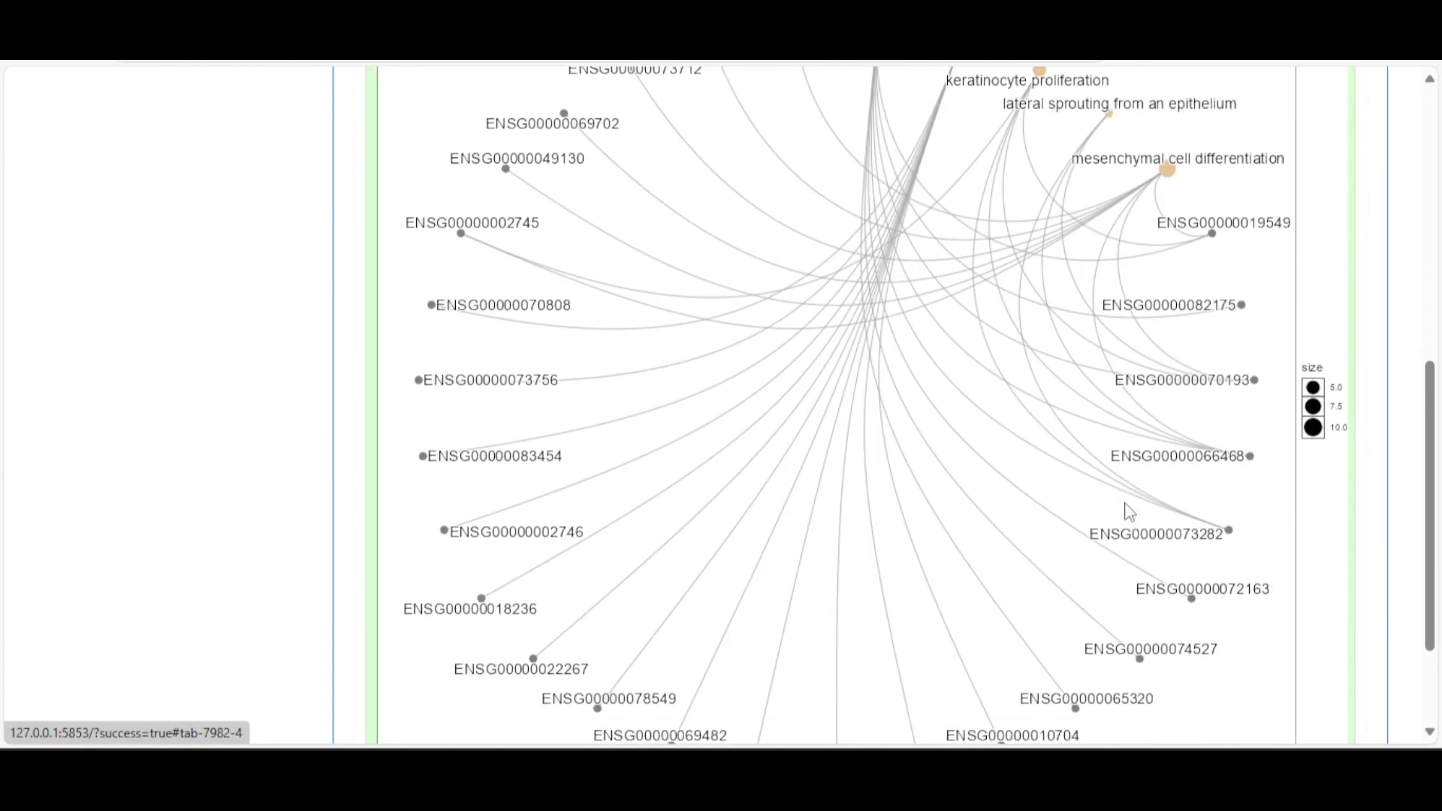
scroll(1130, 510, up, 8)
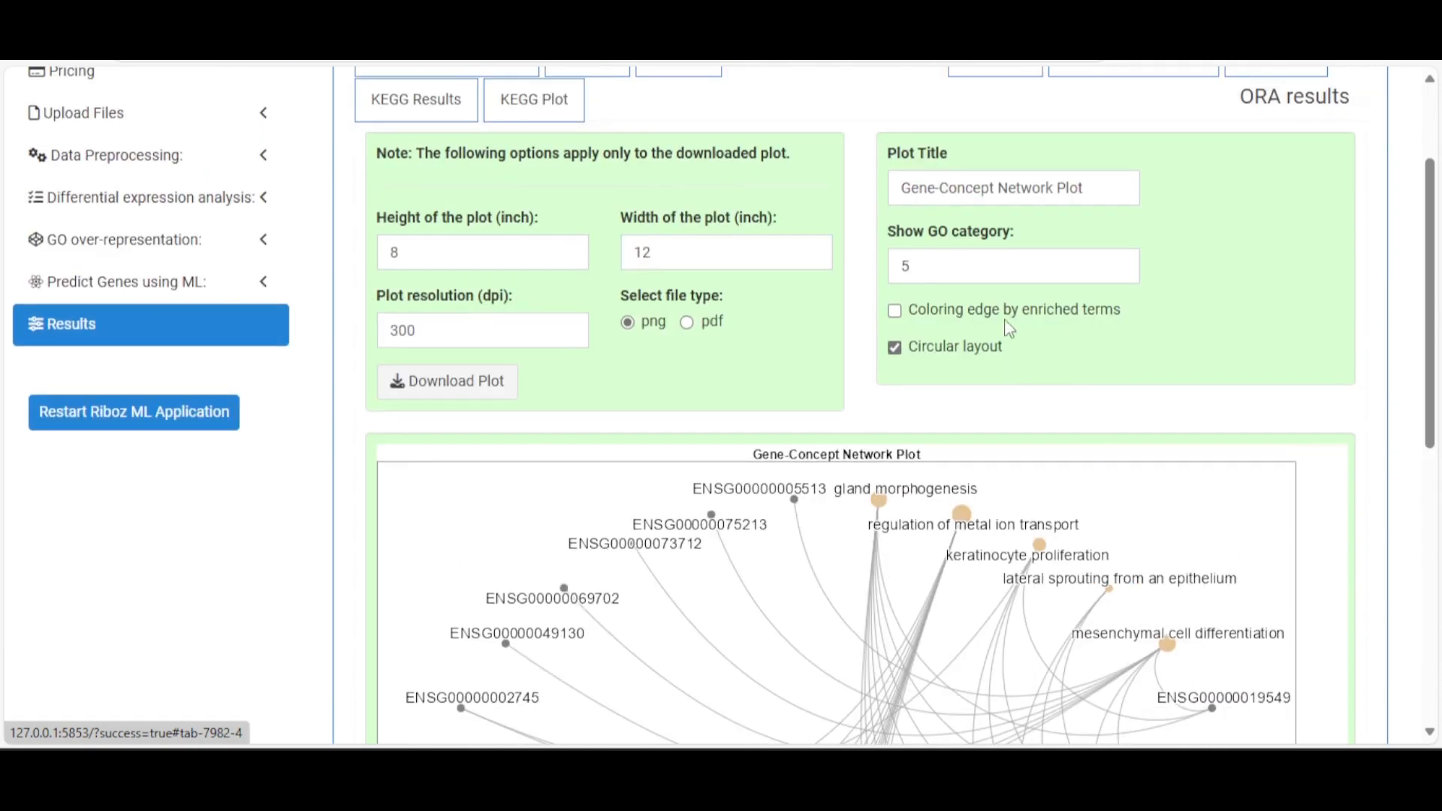
scroll(939, 360, down, 3)
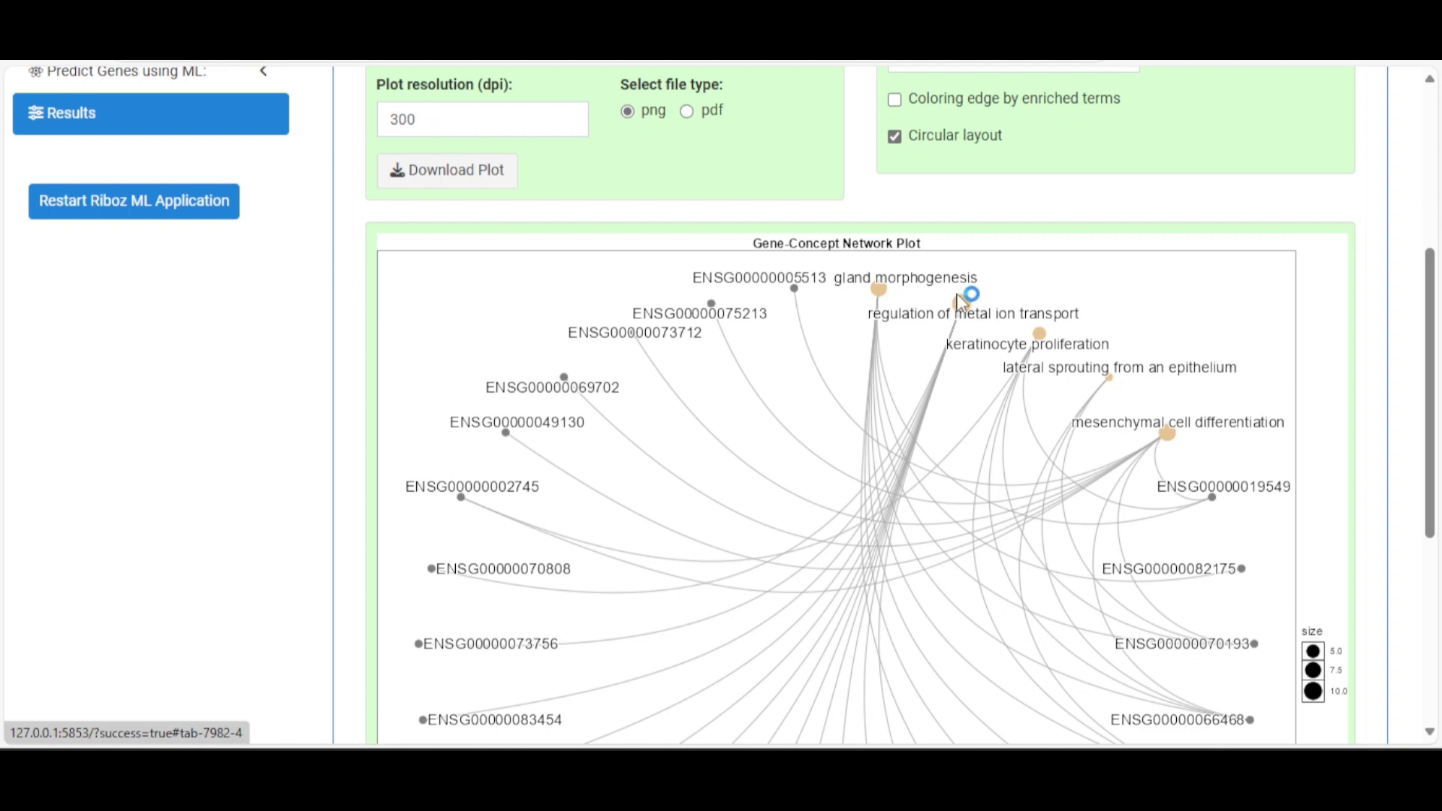
scroll(1160, 437, up, 3)
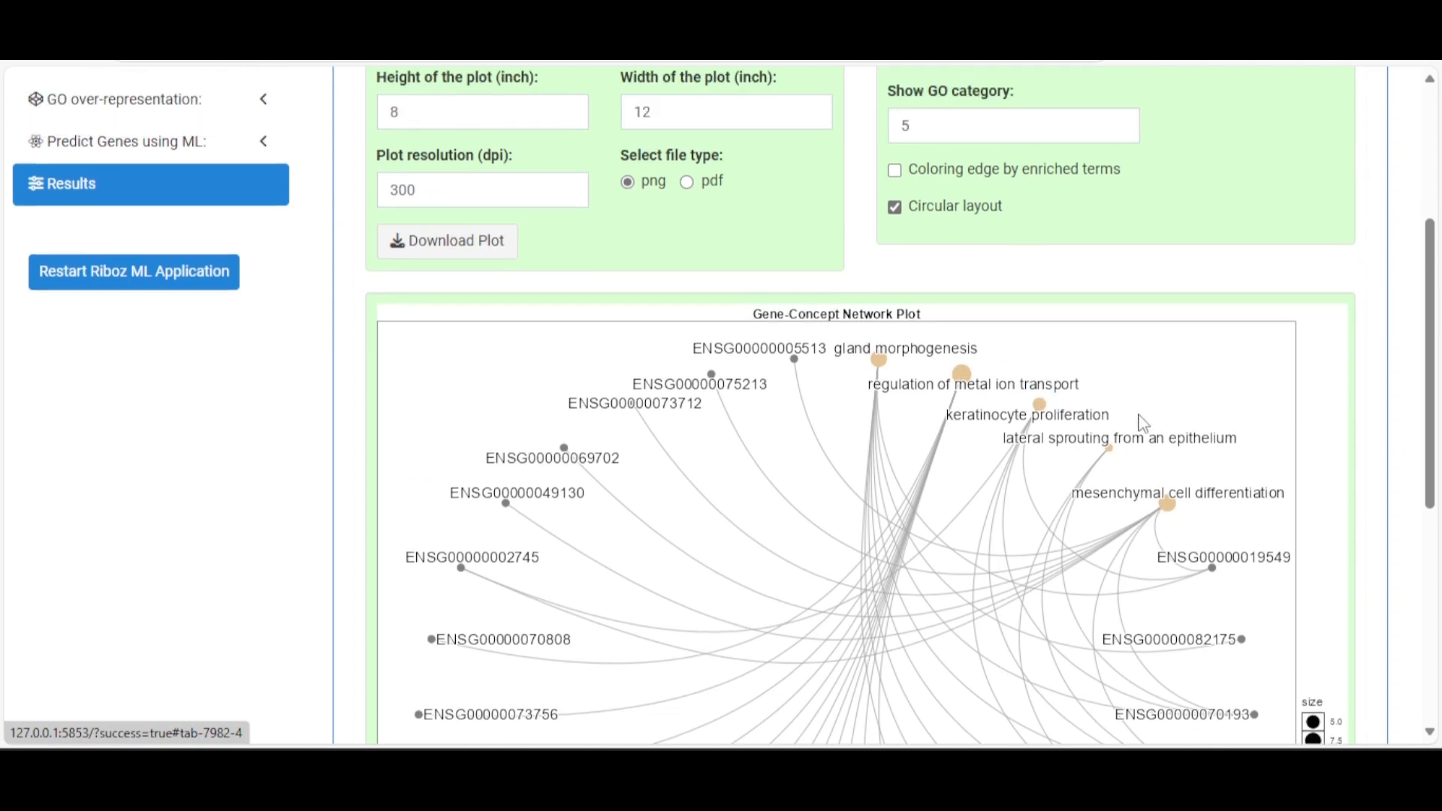
Raise the network plot's Show GO category from 5 to 10 in circular layout
drag(949, 269, 889, 267)
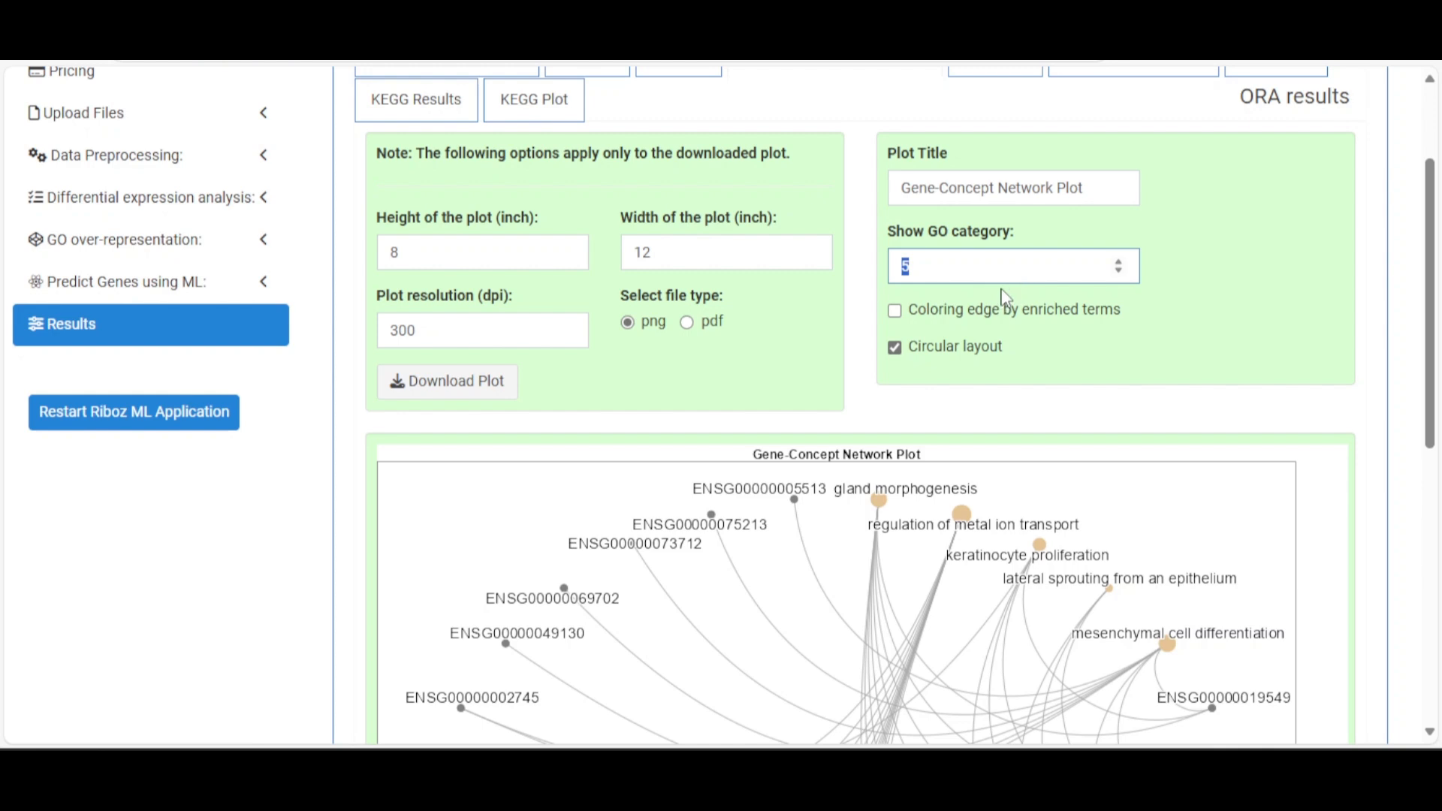
text(10)
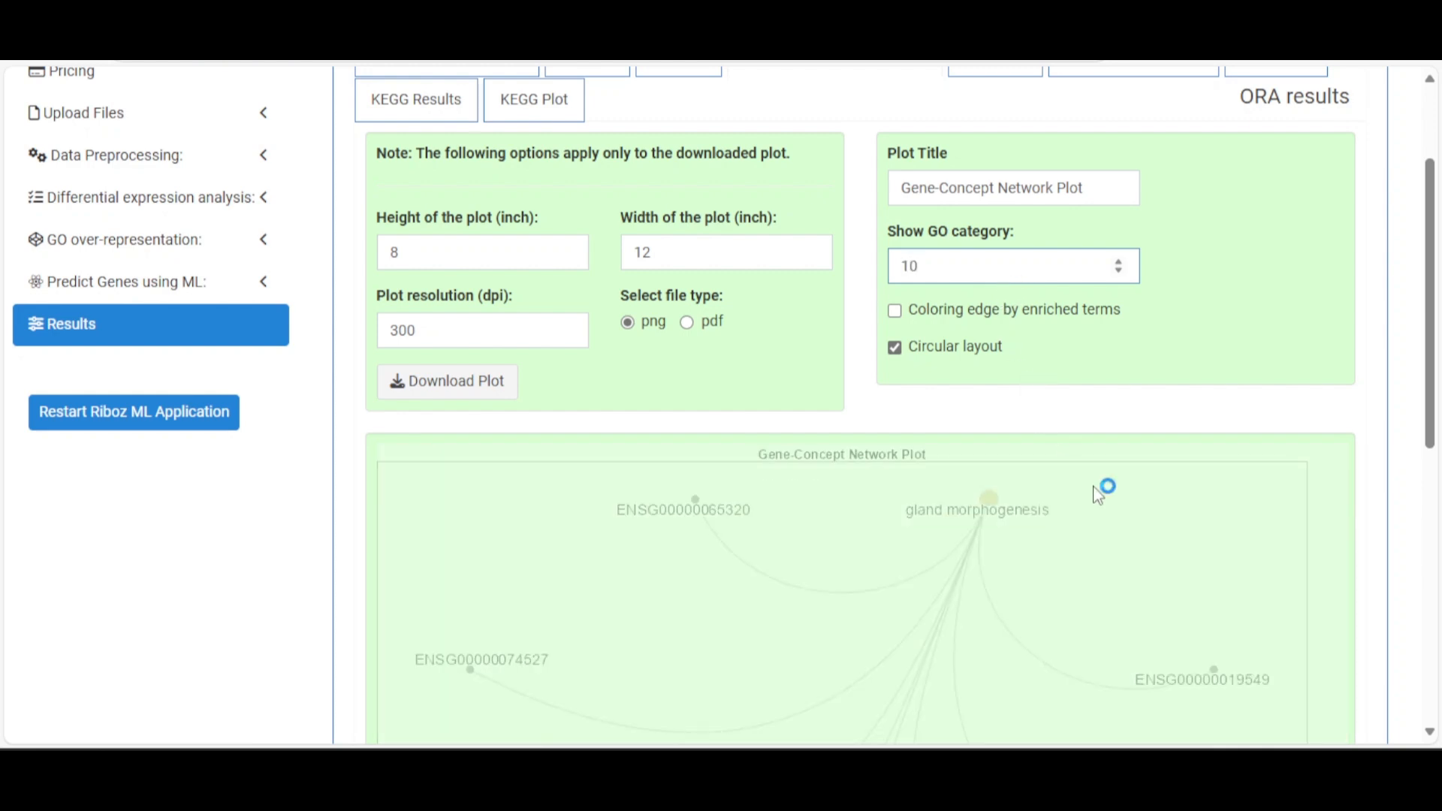
scroll(1097, 493, down, 10)
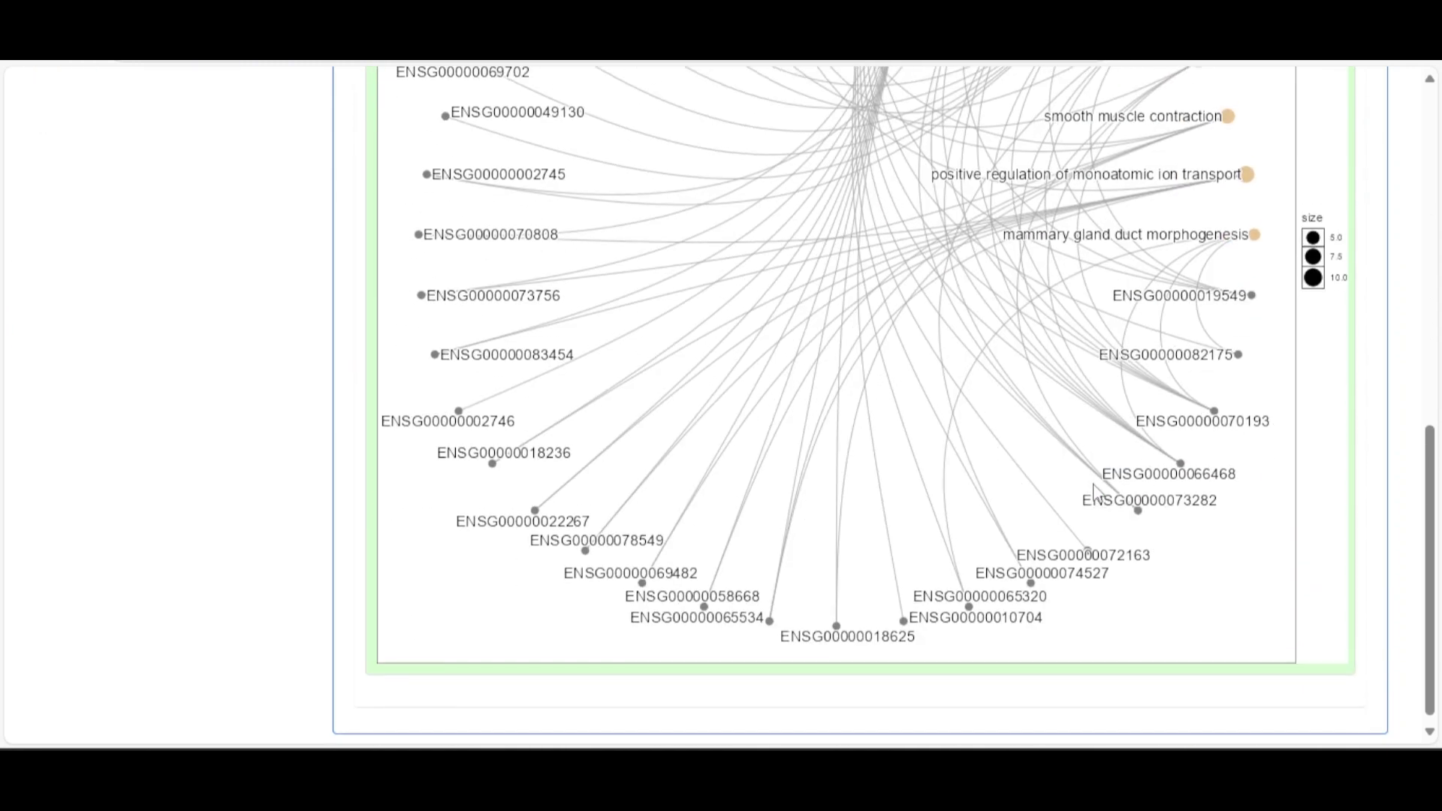
scroll(1096, 493, up, 7)
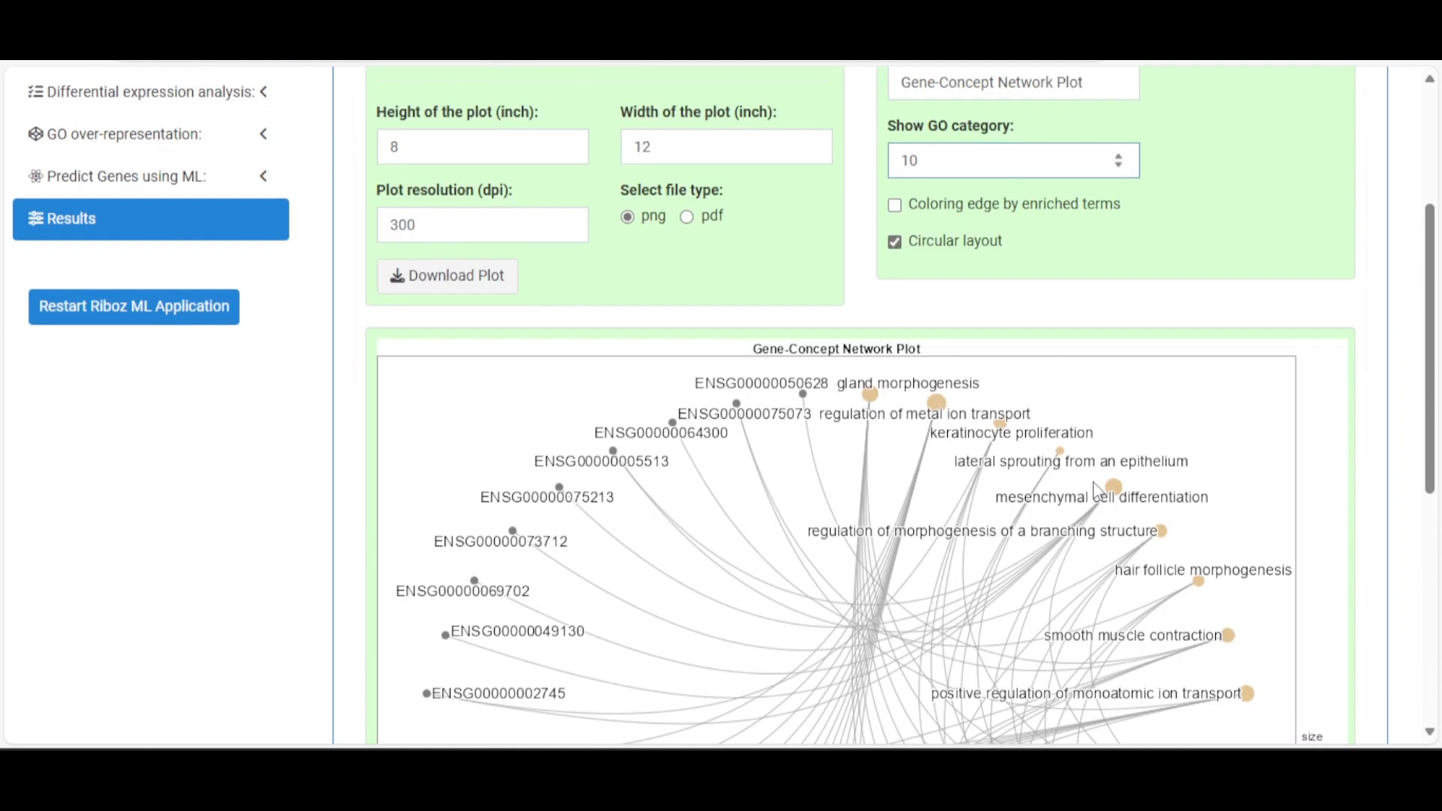
scroll(1096, 492, up, 3)
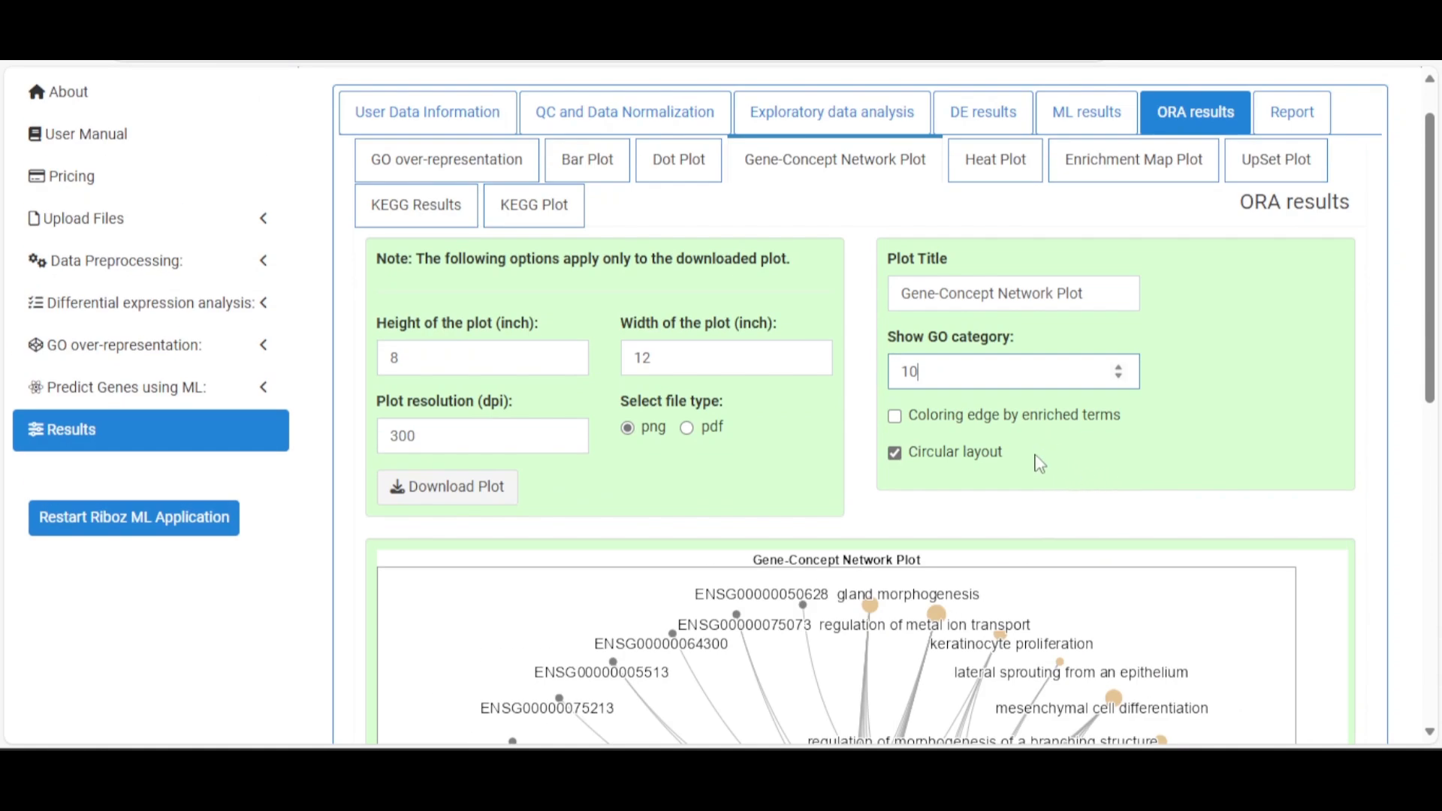
click(912, 454)
Switch the network plot out of circular layout and review it
click(895, 454)
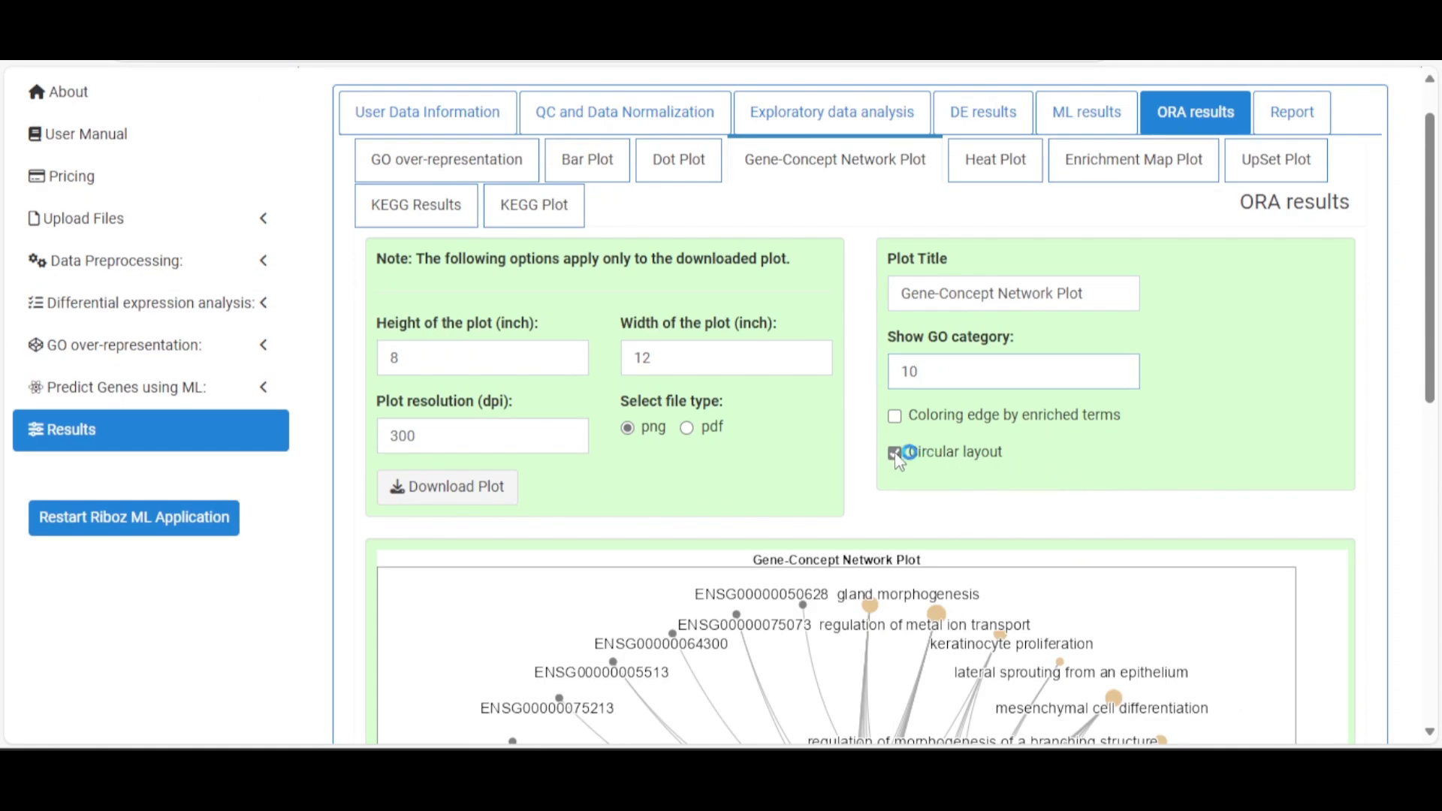
scroll(931, 480, down, 4)
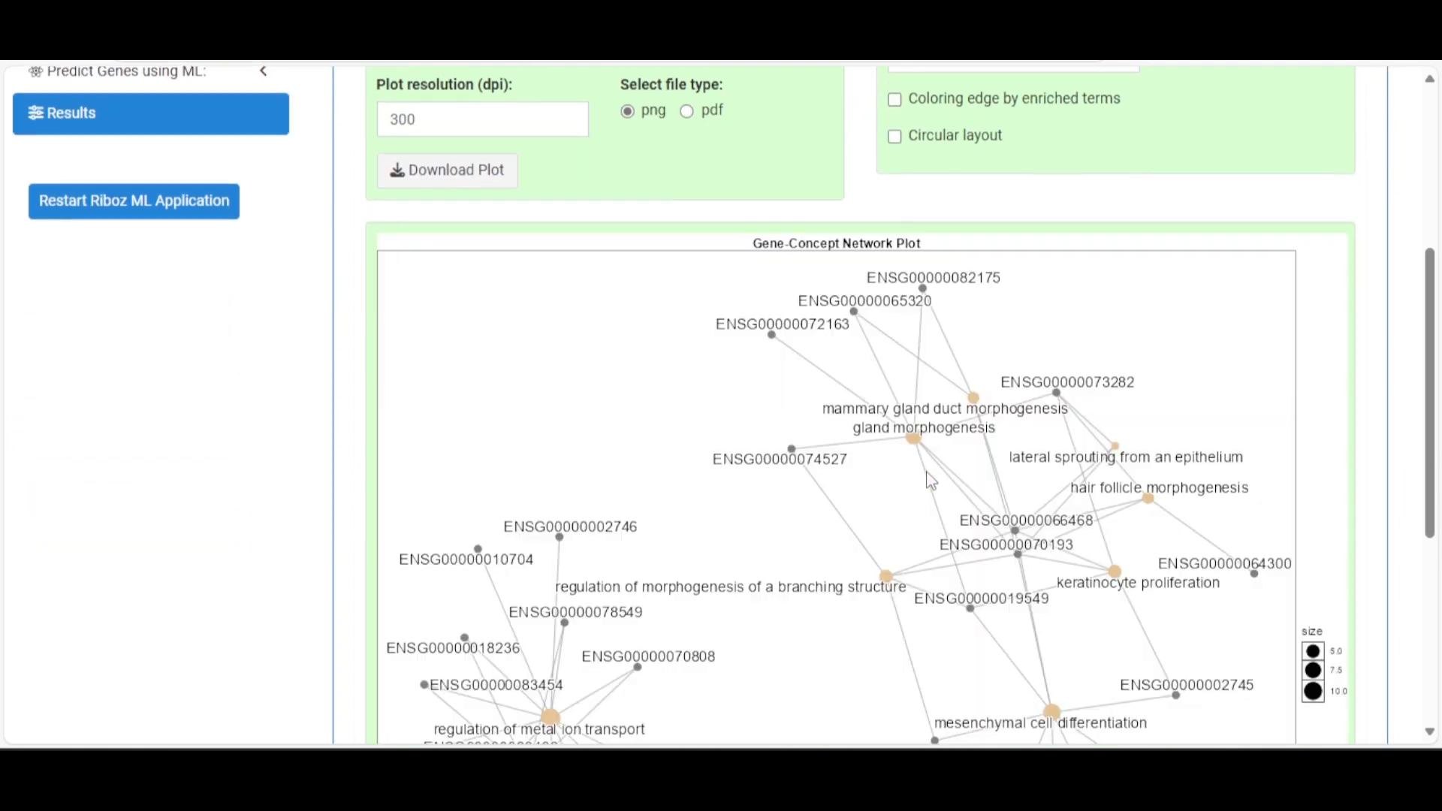
scroll(931, 481, down, 4)
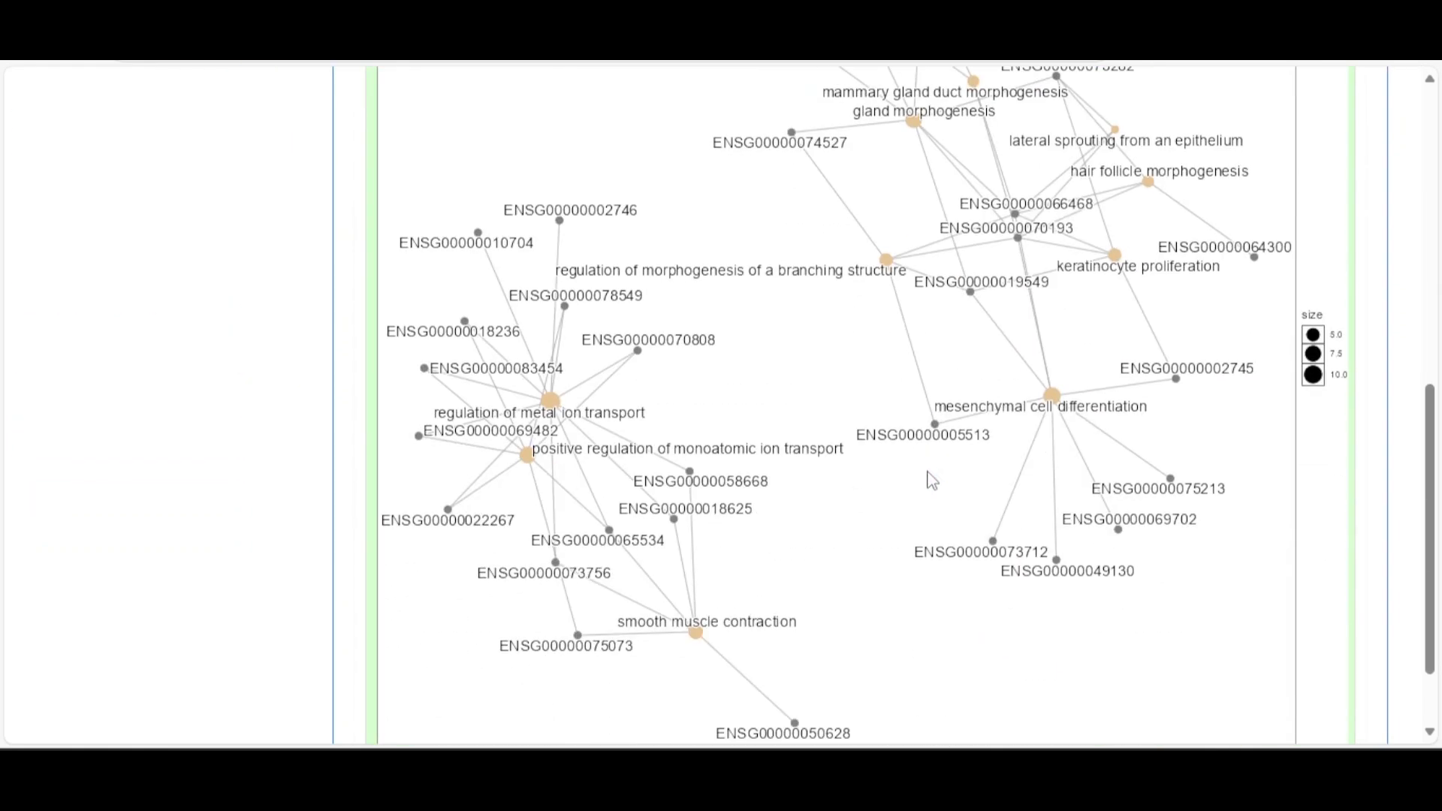
scroll(954, 465, up, 7)
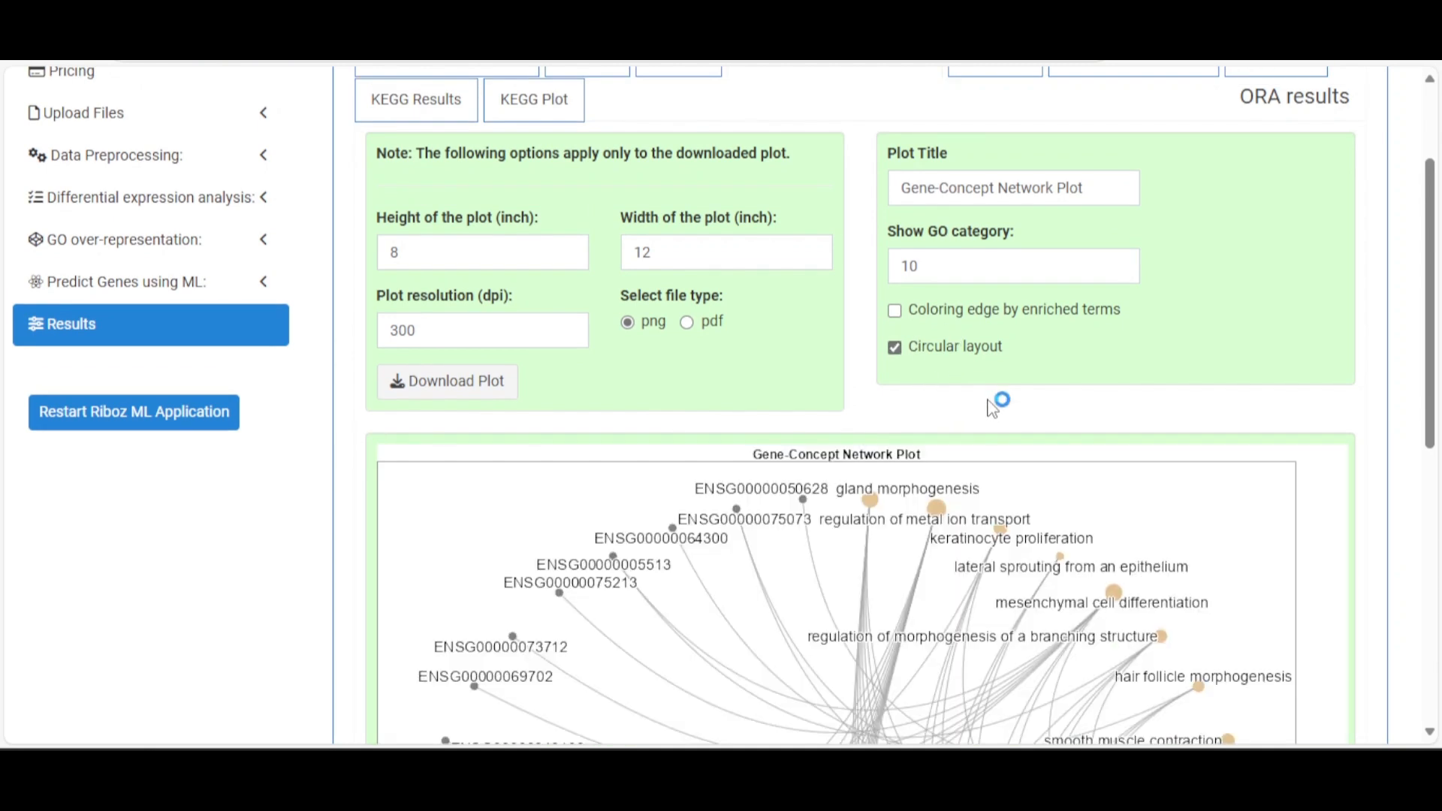
Colour the network edges by enriched terms, then show the ORA Heat Plot
click(894, 310)
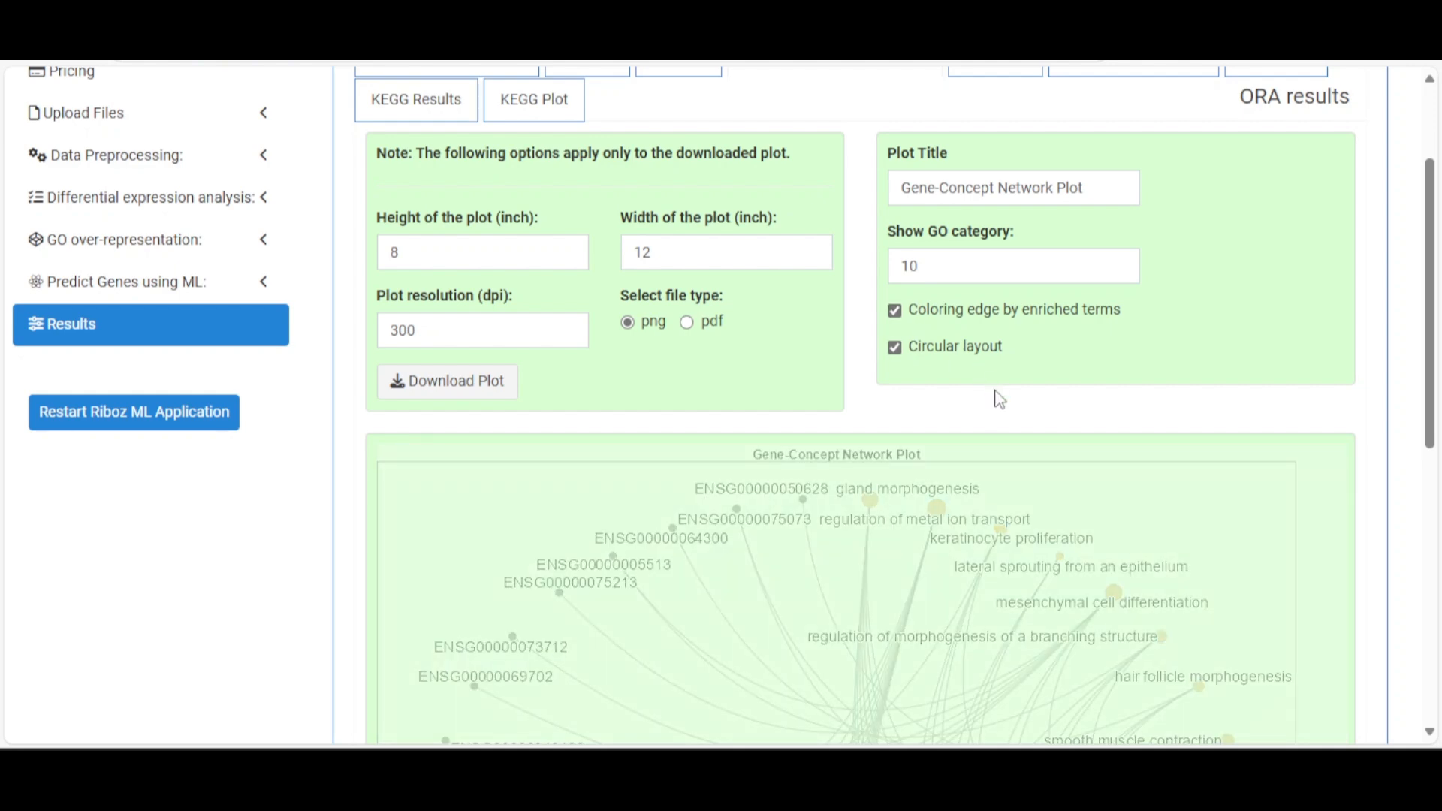
scroll(1002, 391, down, 4)
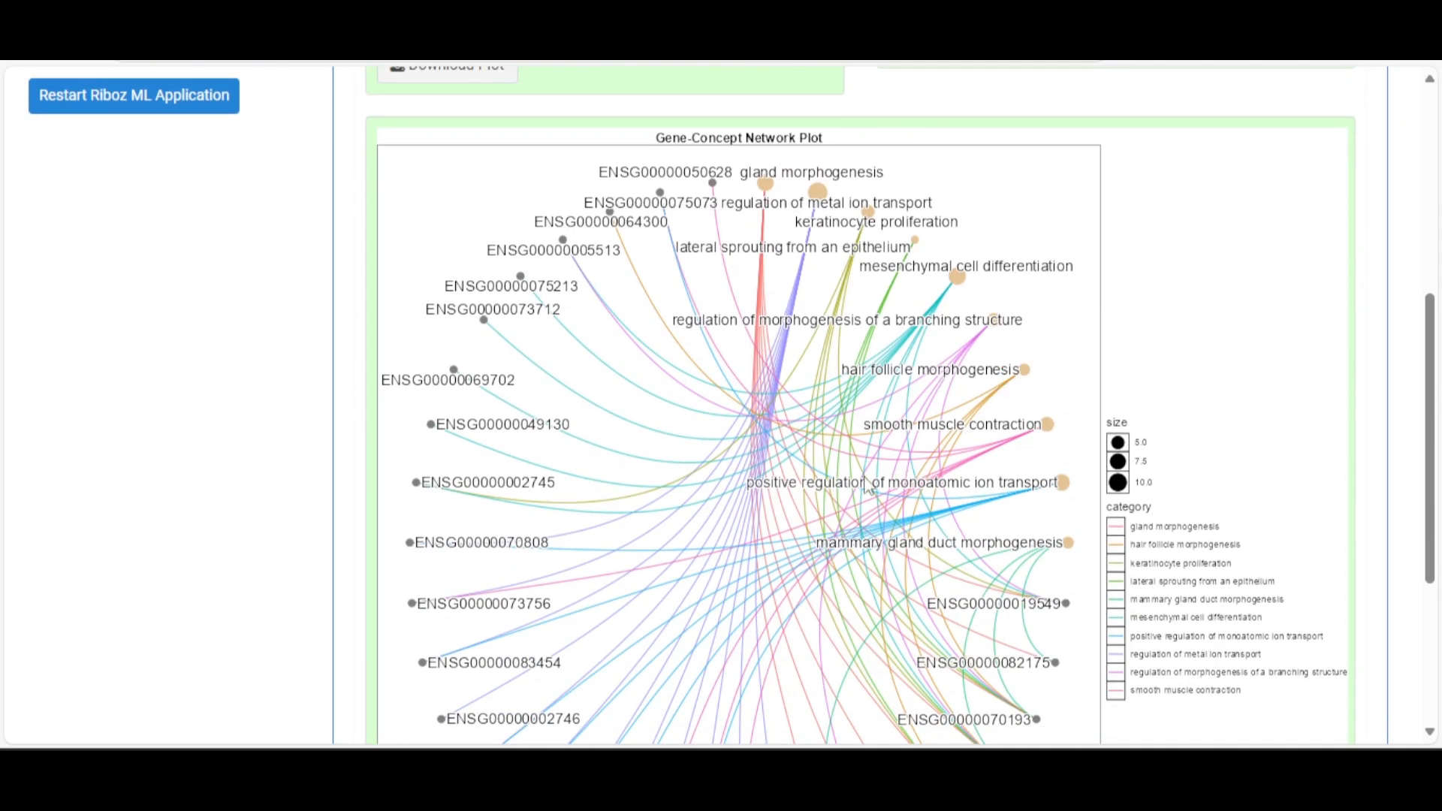
scroll(863, 492, down, 4)
scroll(907, 456, up, 3)
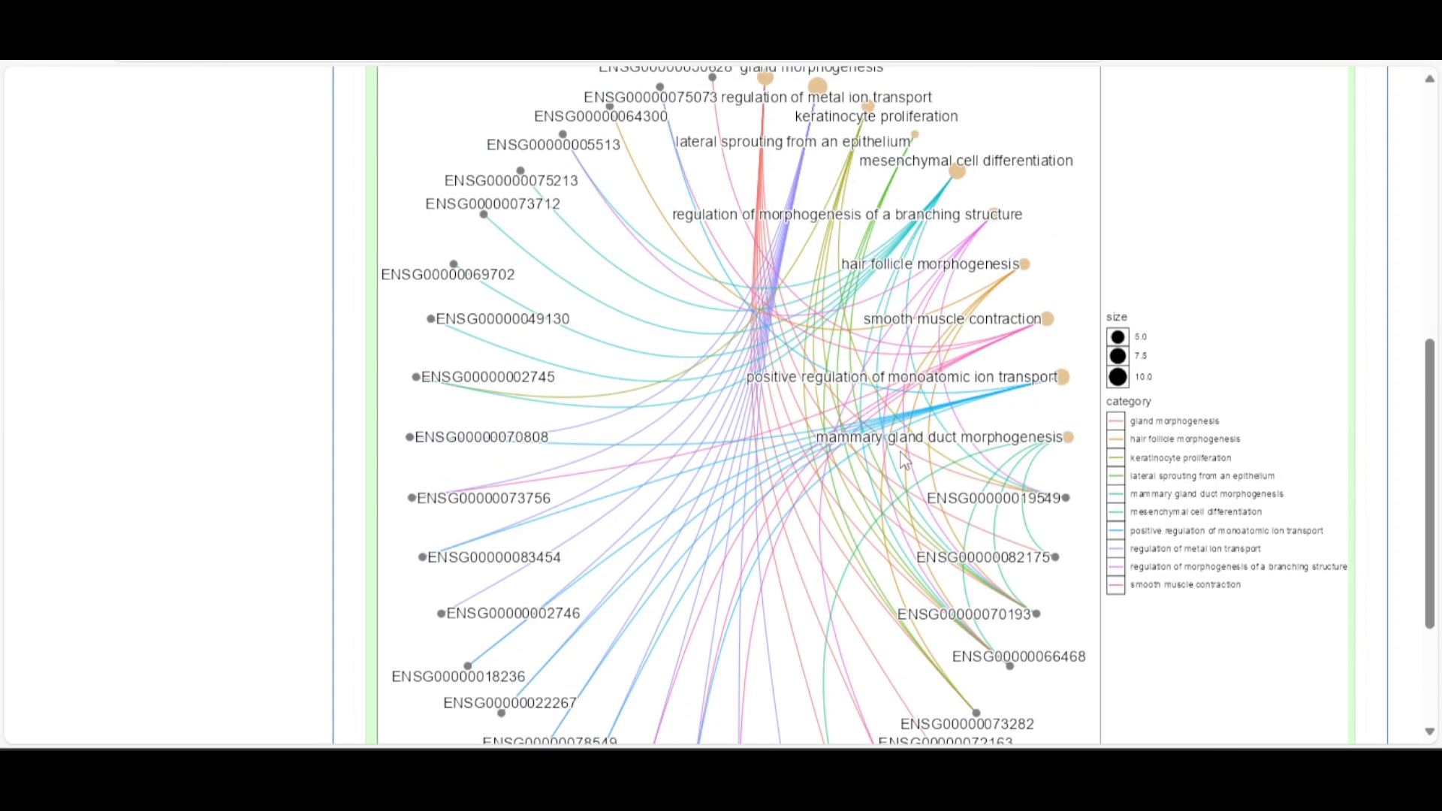
scroll(1069, 541, up, 7)
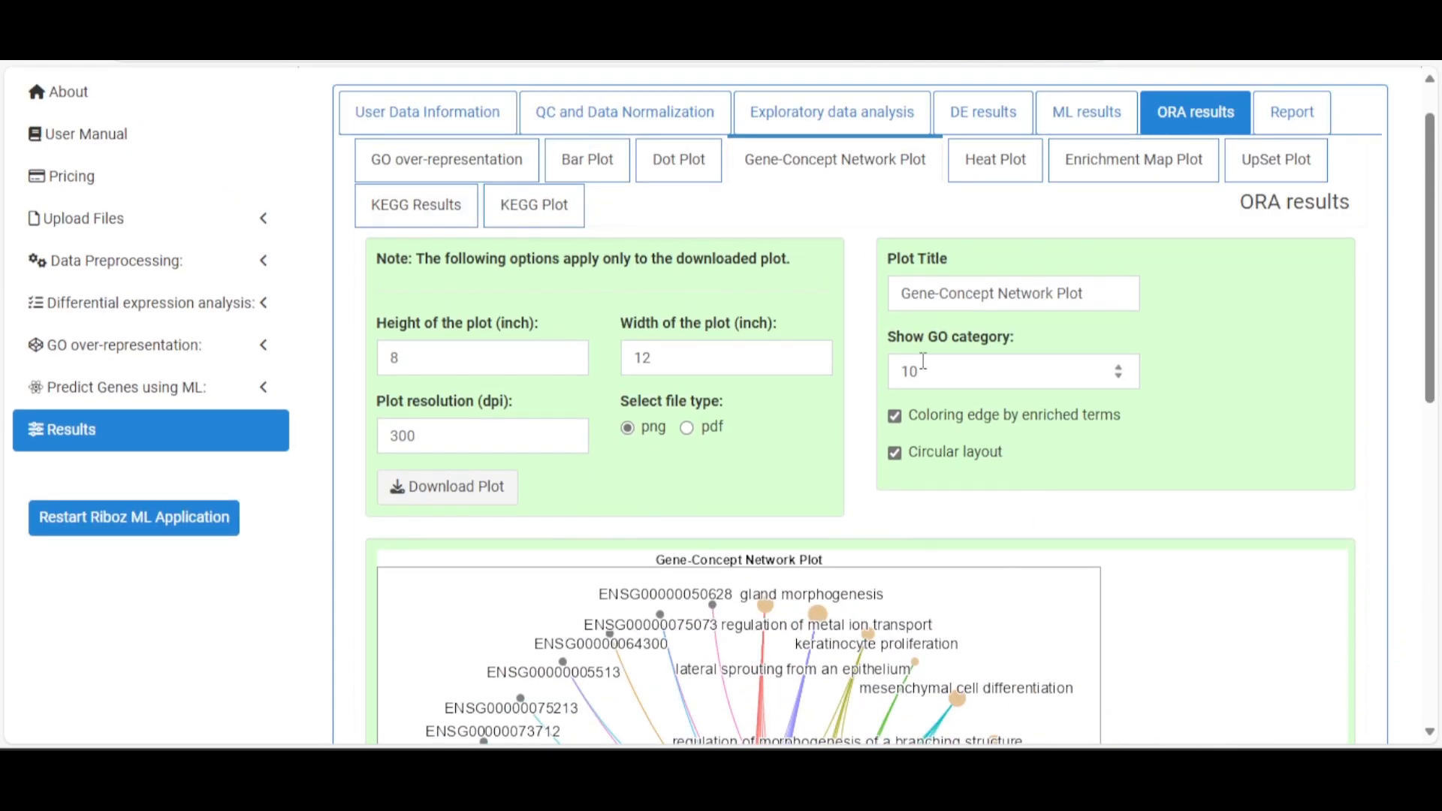
drag(931, 373, 904, 381)
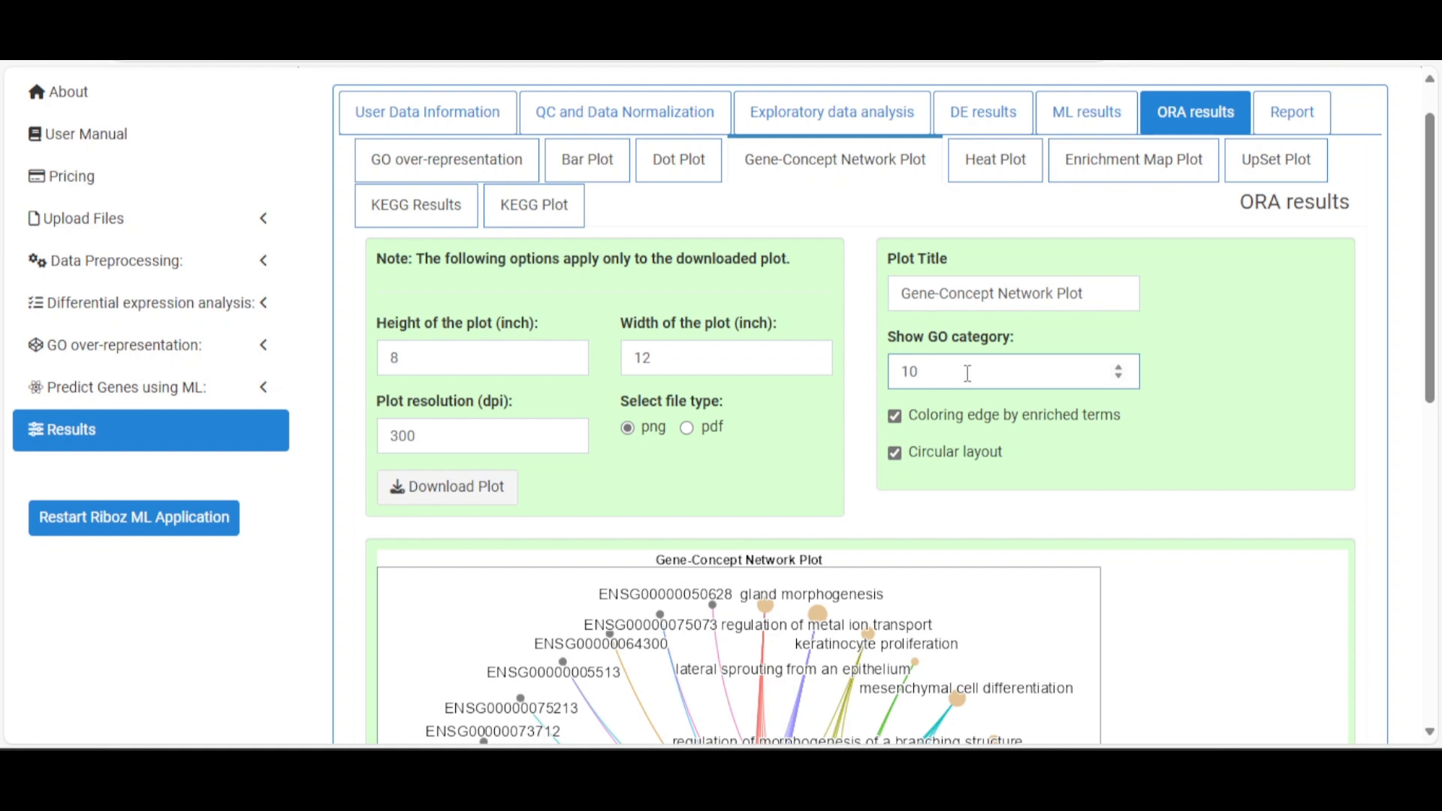
click(992, 159)
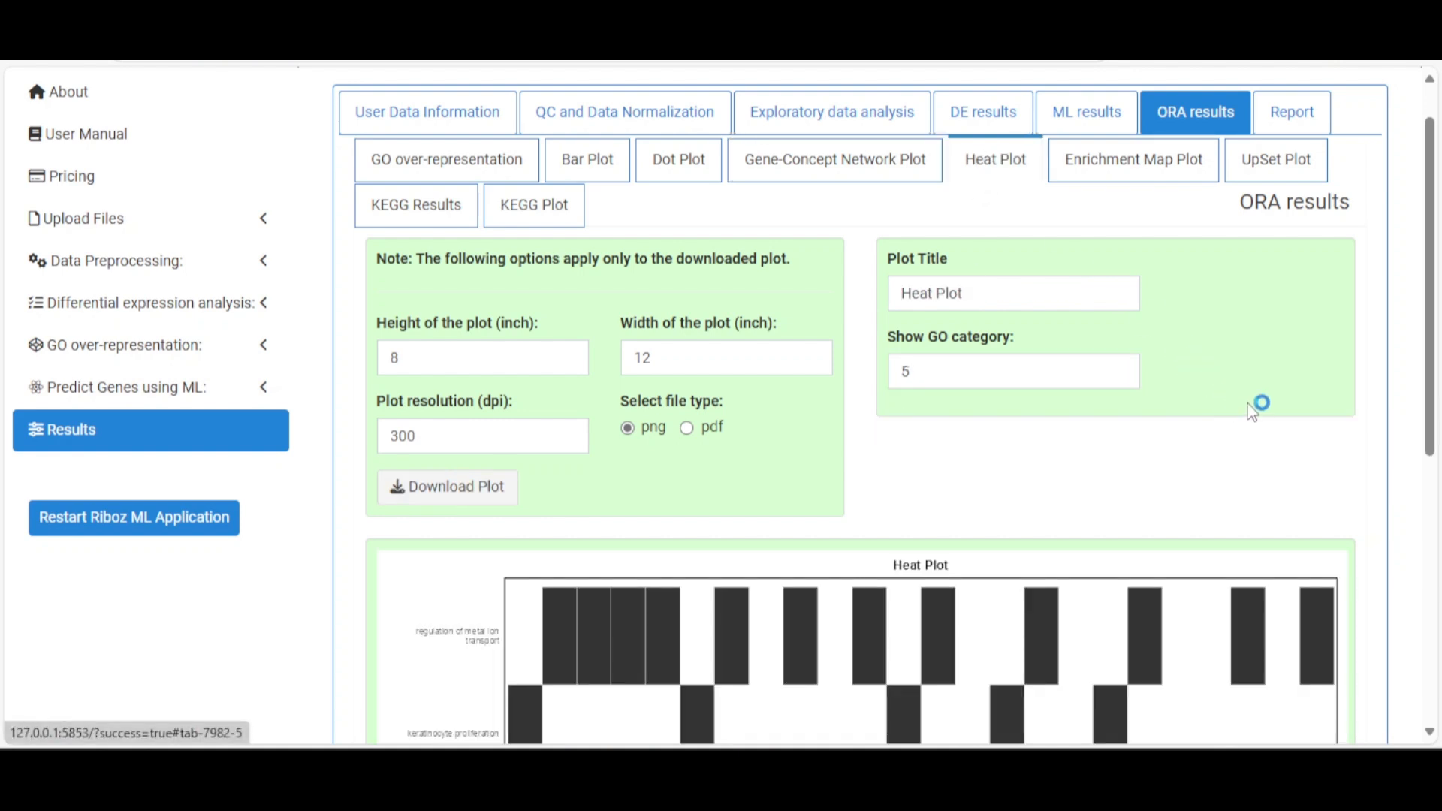
Set the heat plot's Show GO category to 10 and review the added term rows
scroll(1254, 408, down, 5)
scroll(1254, 408, down, 2)
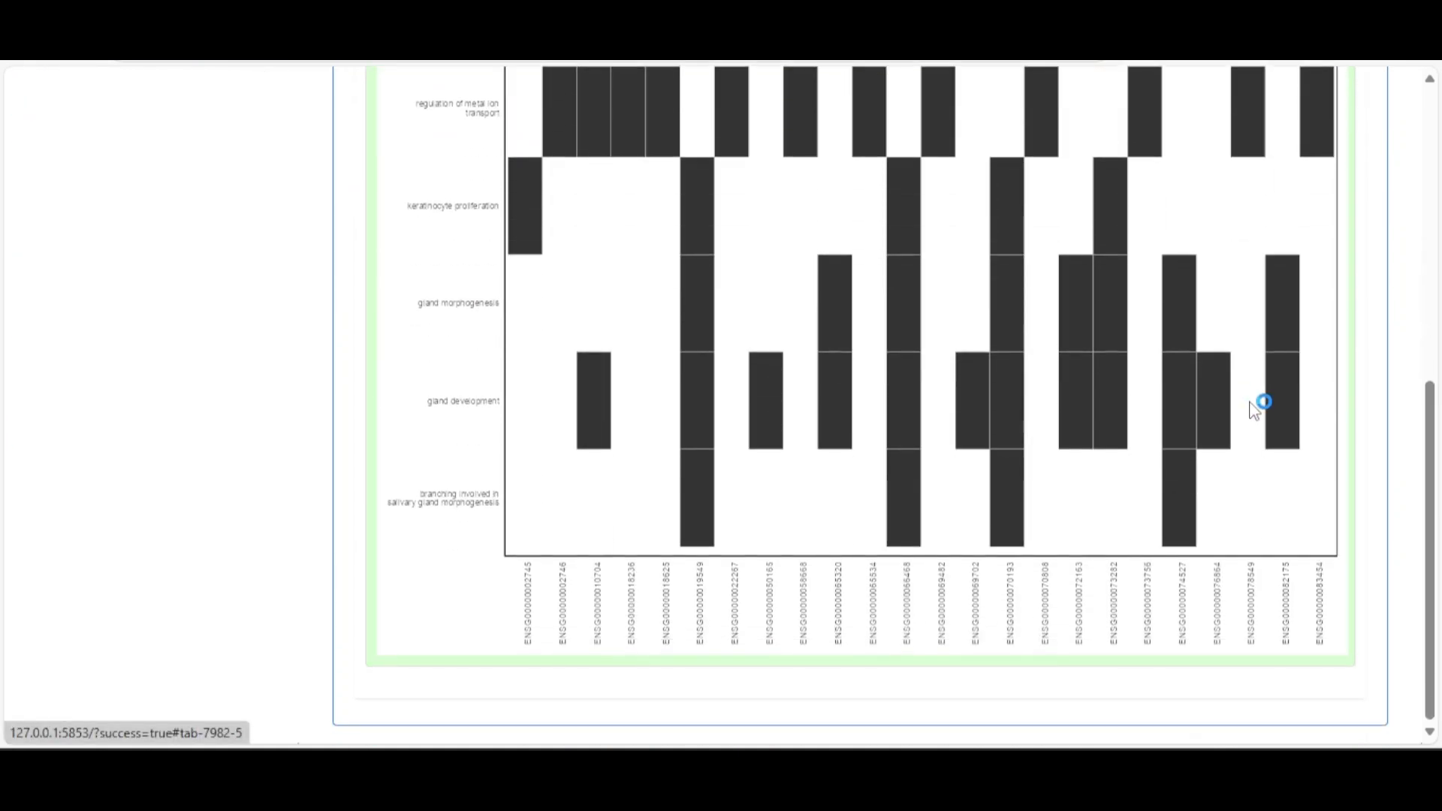
scroll(1252, 407, up, 7)
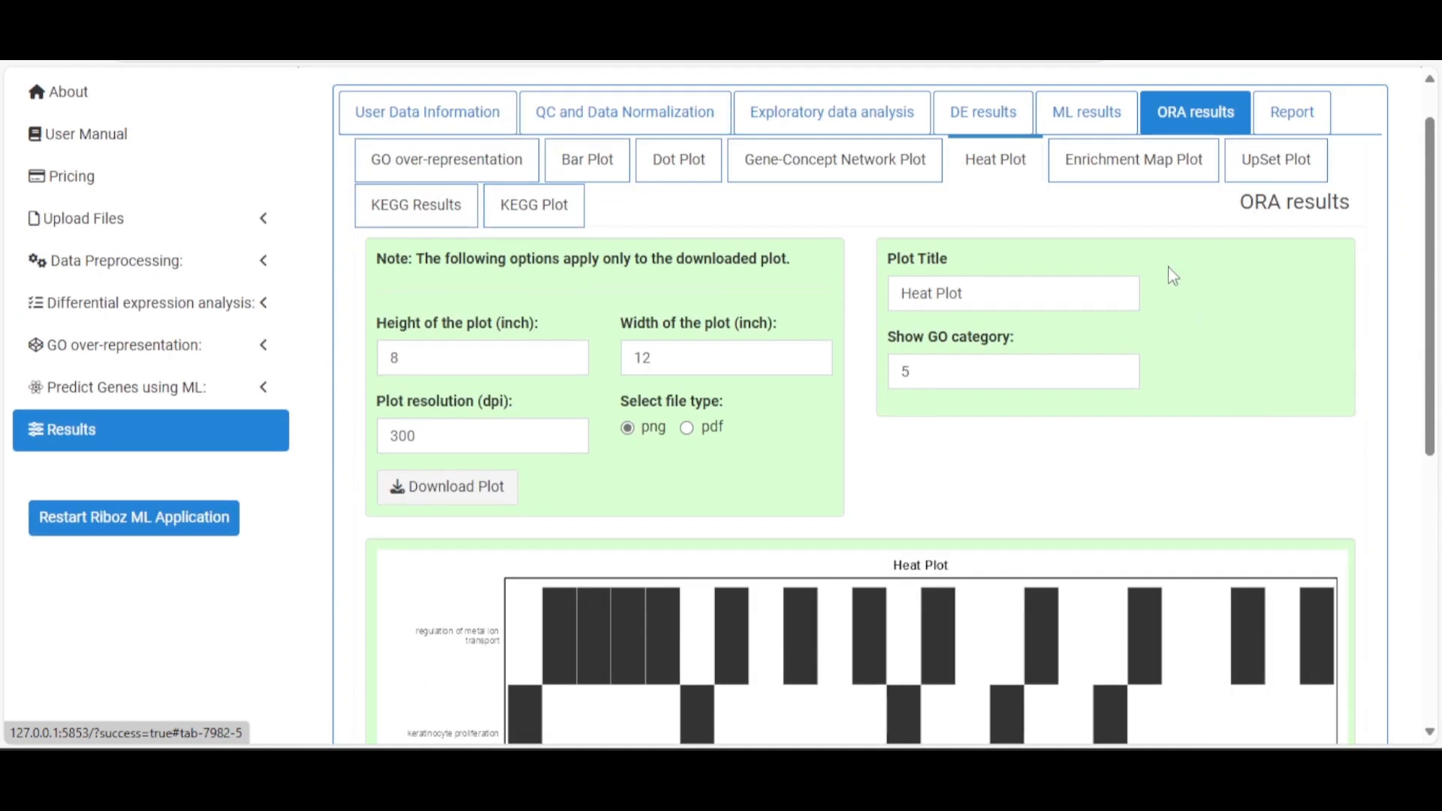
scroll(1164, 275, down, 7)
scroll(1165, 274, up, 6)
scroll(1166, 277, down, 5)
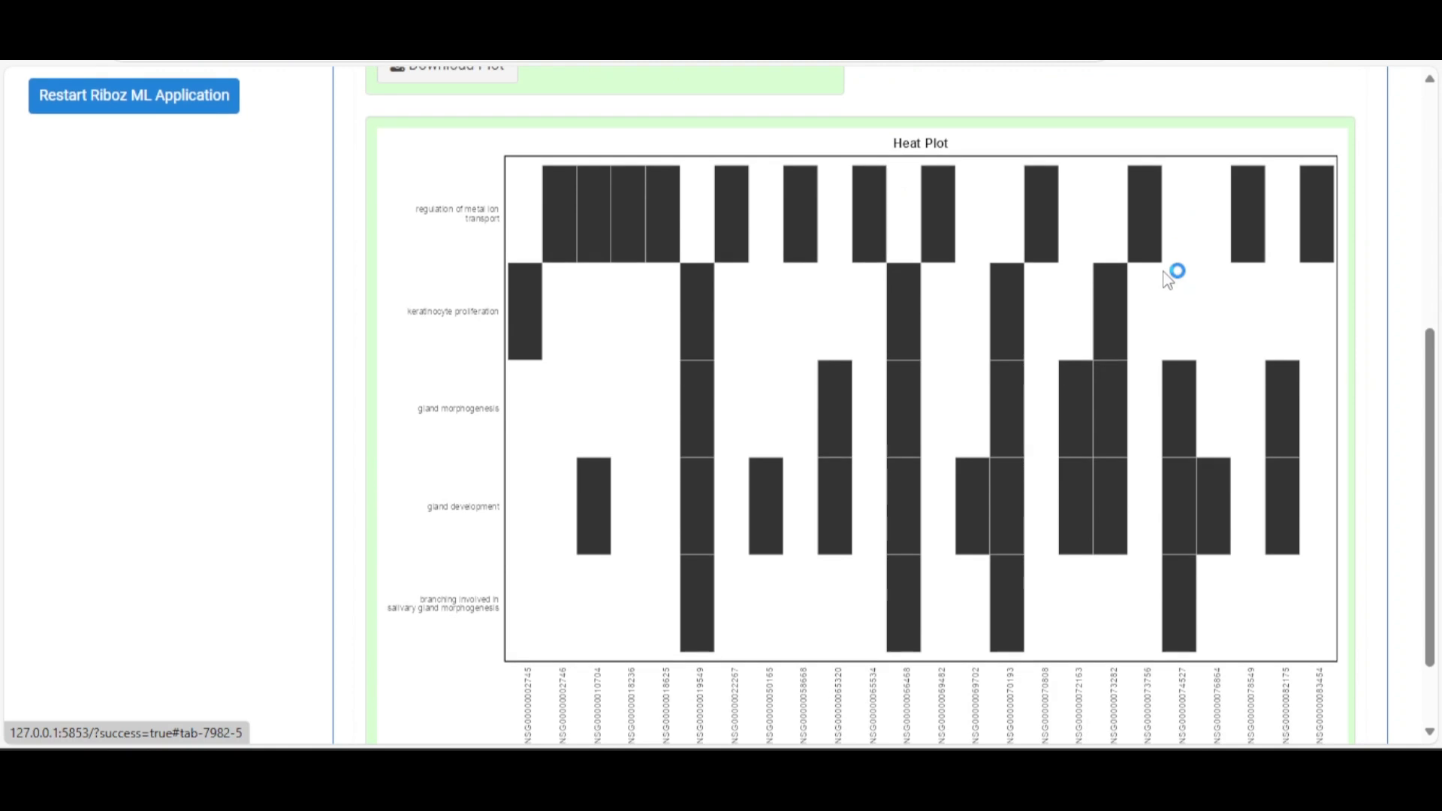
scroll(1166, 278, up, 5)
double_click(979, 373)
text(10)
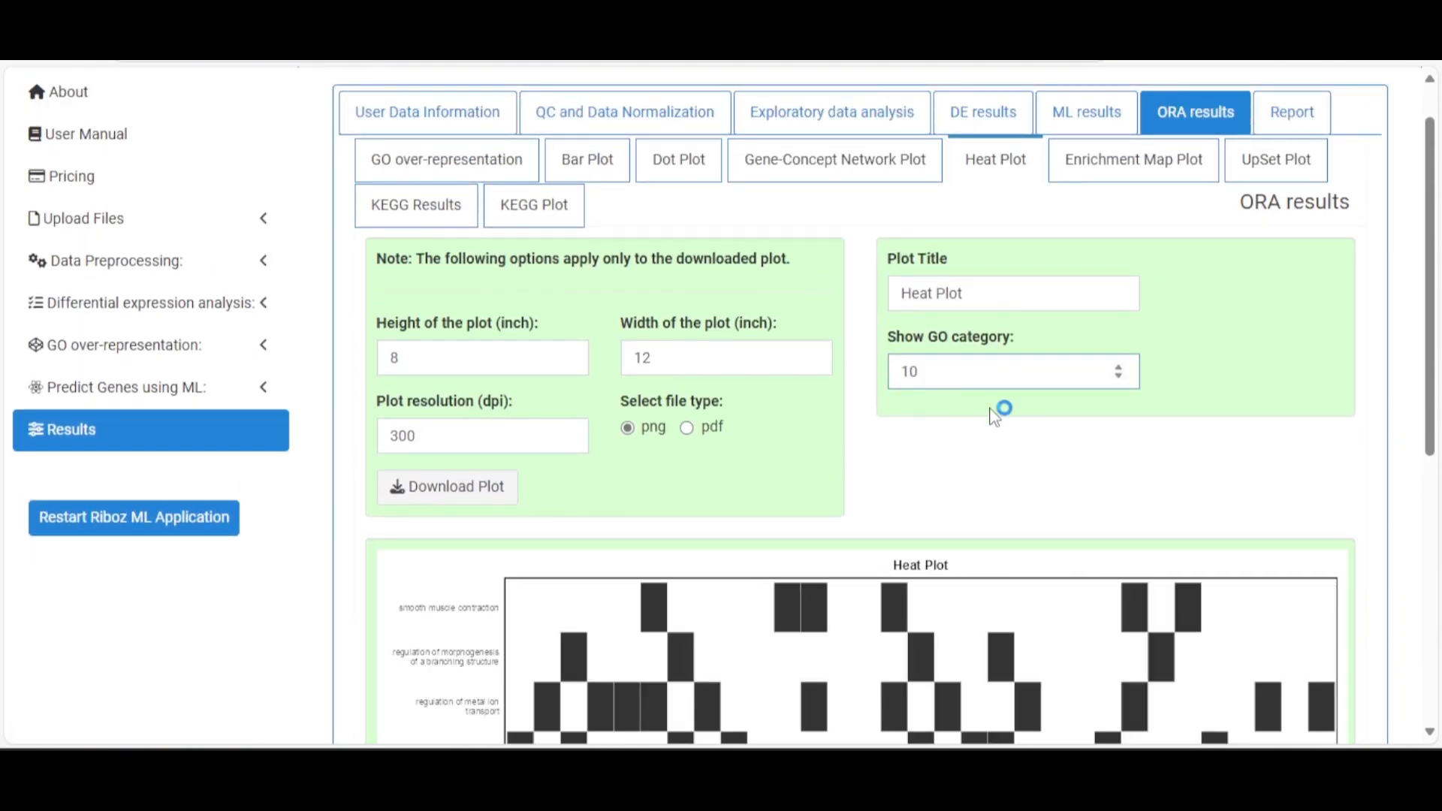
scroll(991, 409, down, 7)
scroll(472, 355, up, 4)
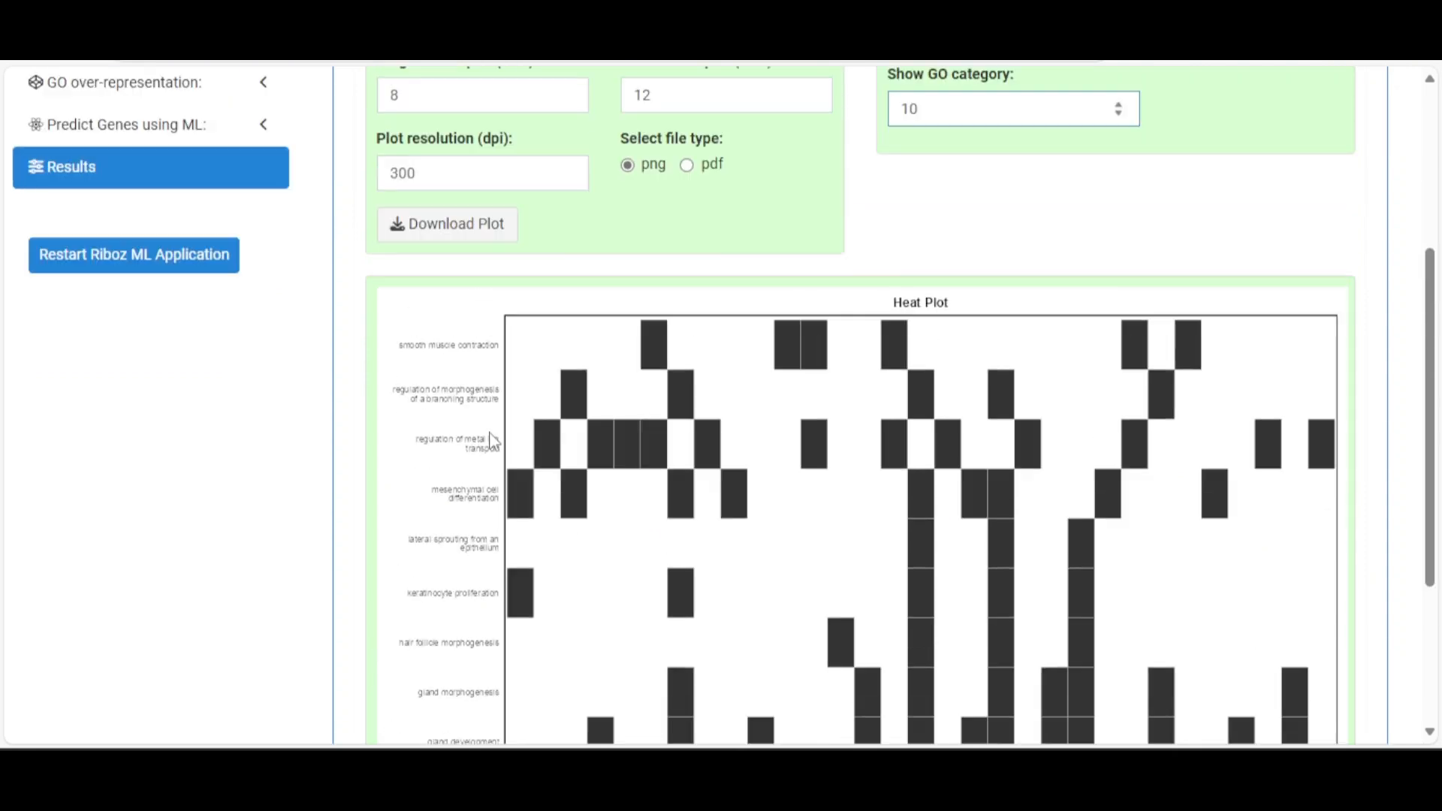
scroll(940, 386, up, 2)
scroll(1123, 278, up, 2)
Review the Enrichment Map network plot, then switch to the UpSet Plot
click(1135, 218)
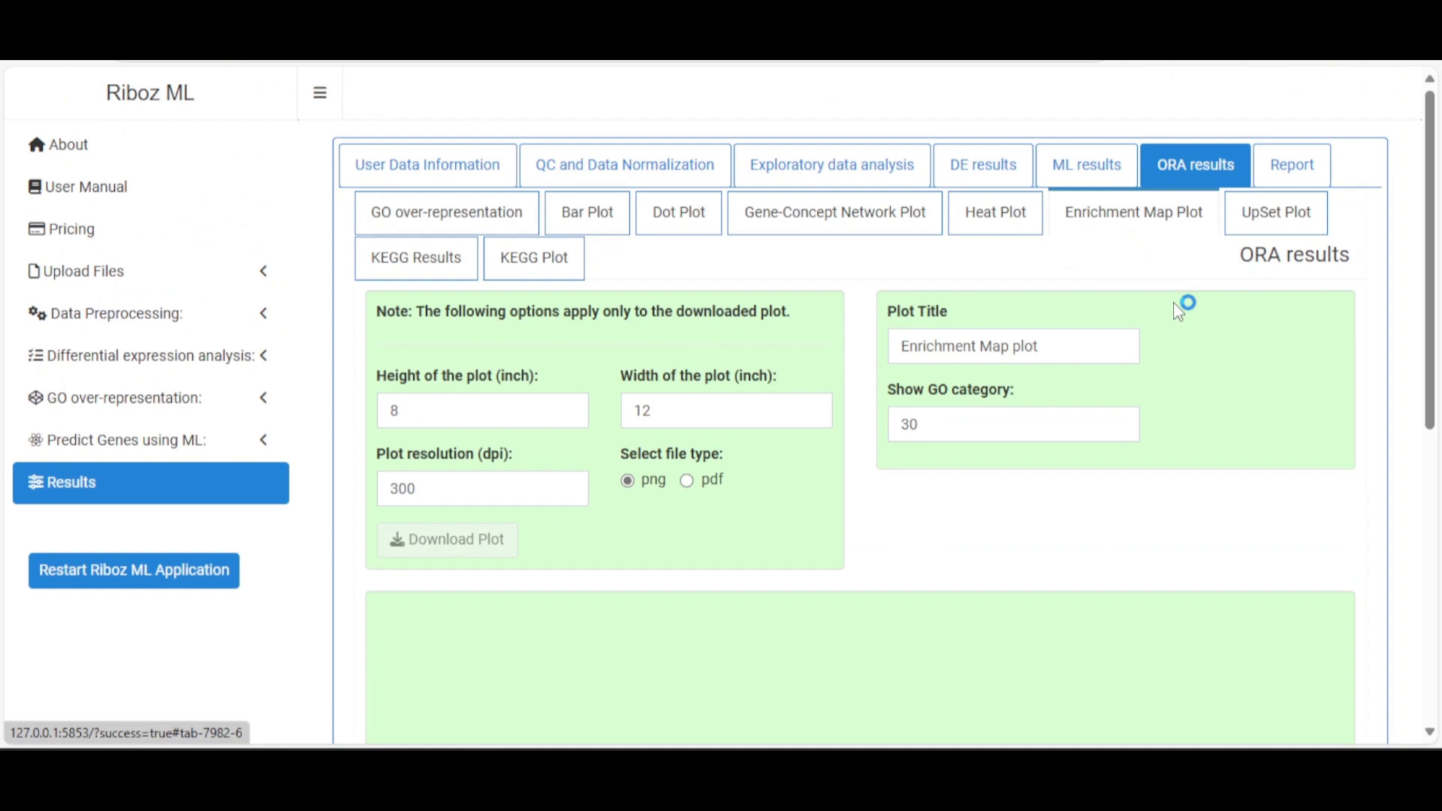
scroll(1178, 310, down, 8)
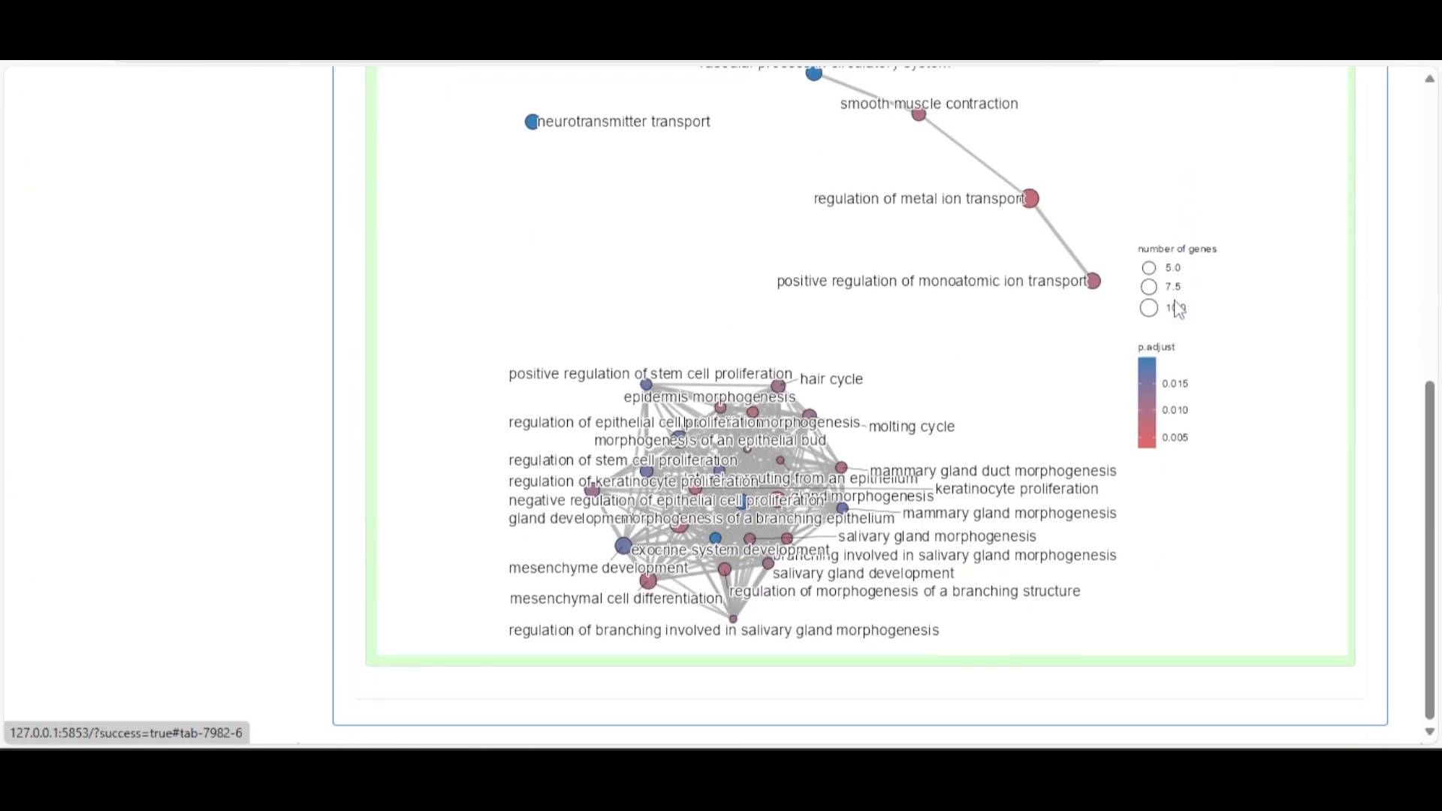
scroll(1179, 310, up, 8)
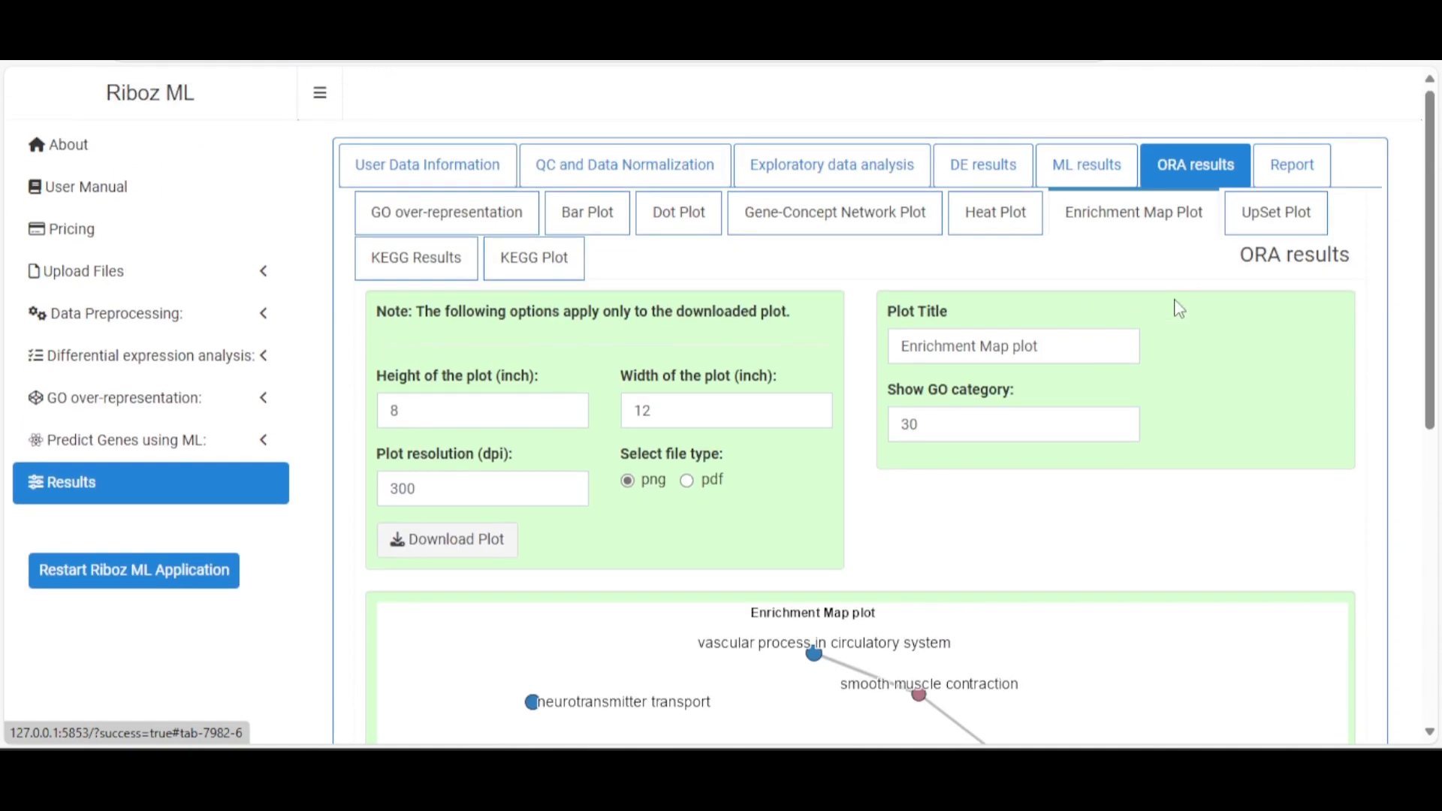
click(1020, 425)
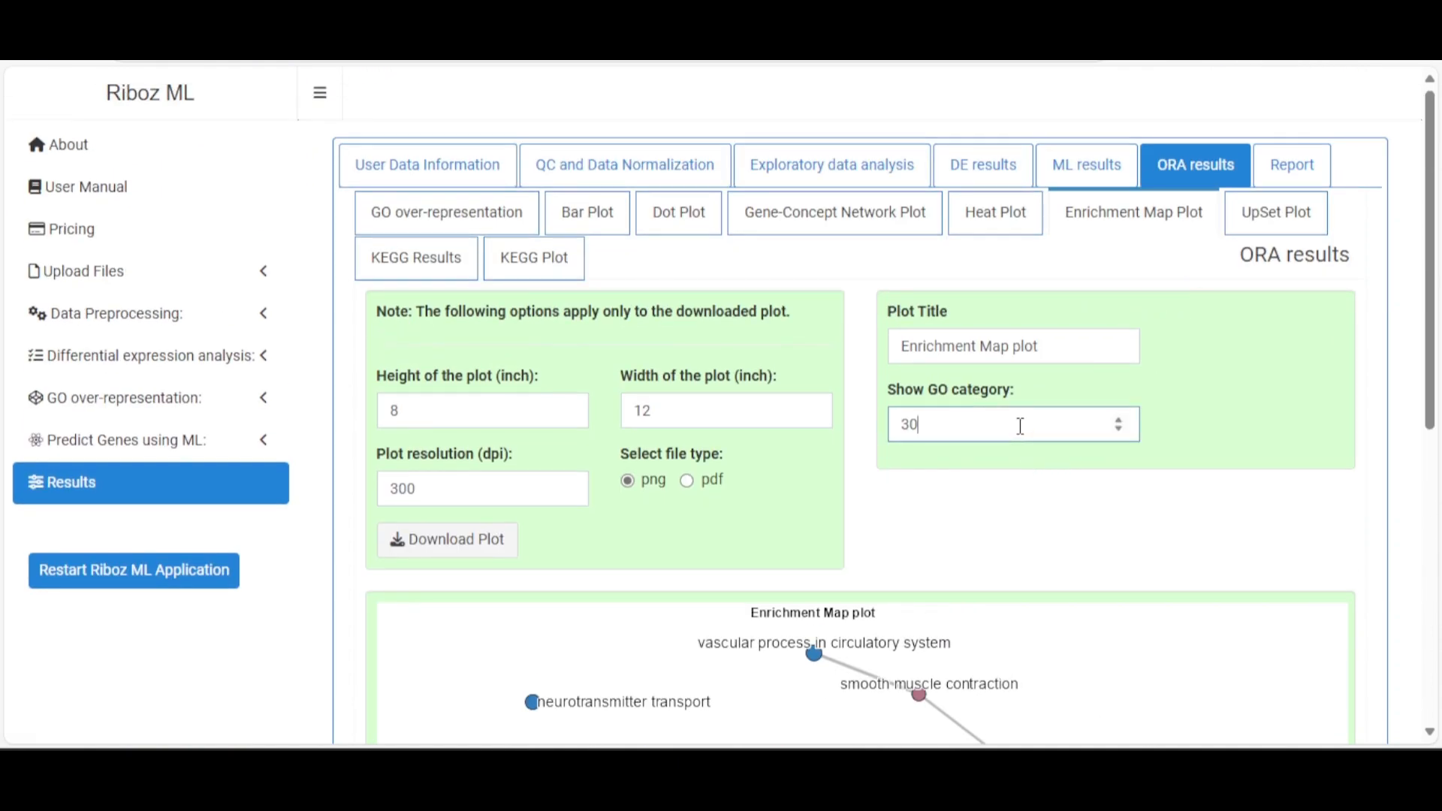
click(1276, 214)
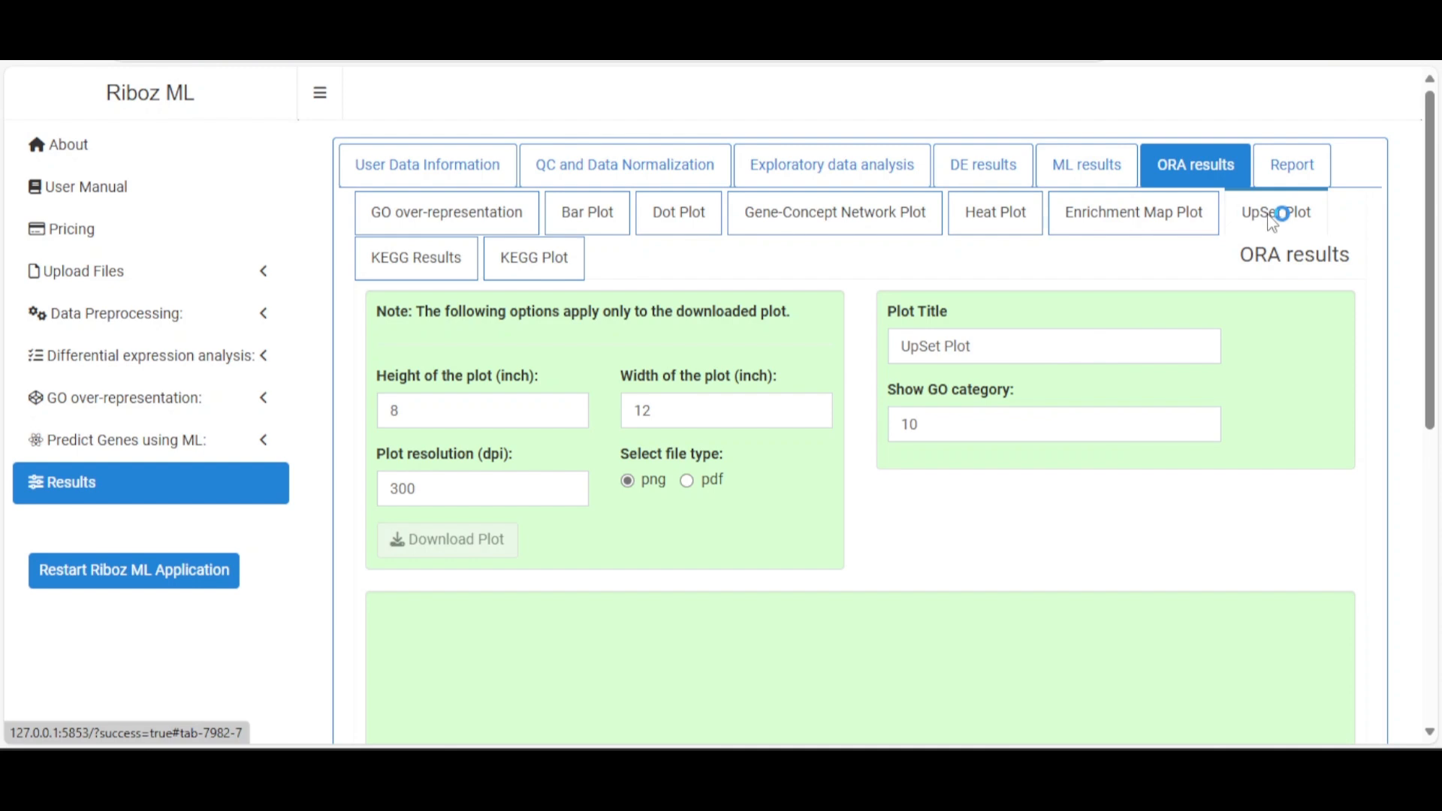
Change the UpSet plot's Show GO category from 10 to 15 and check the new rows
scroll(1194, 336, down, 7)
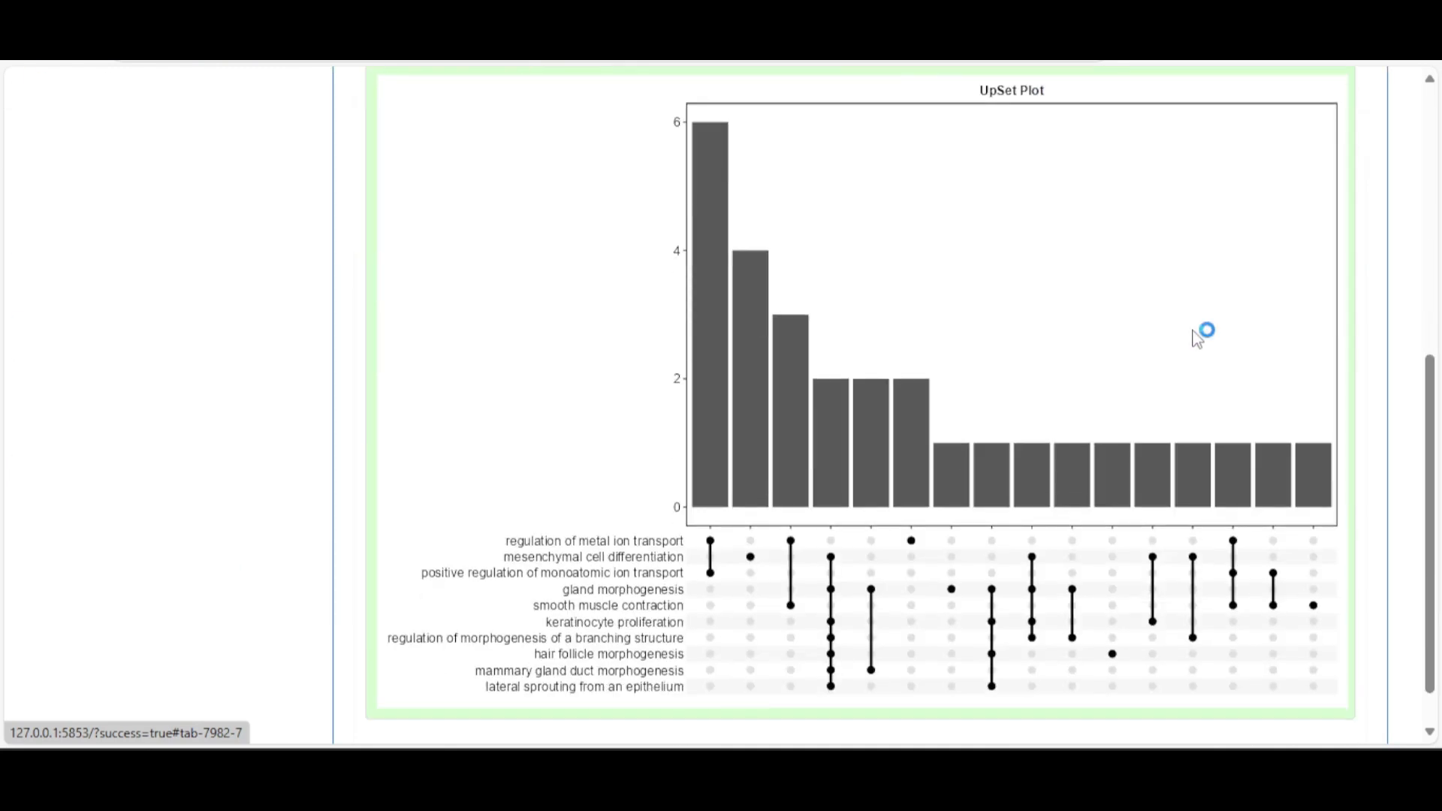
scroll(1198, 335, up, 5)
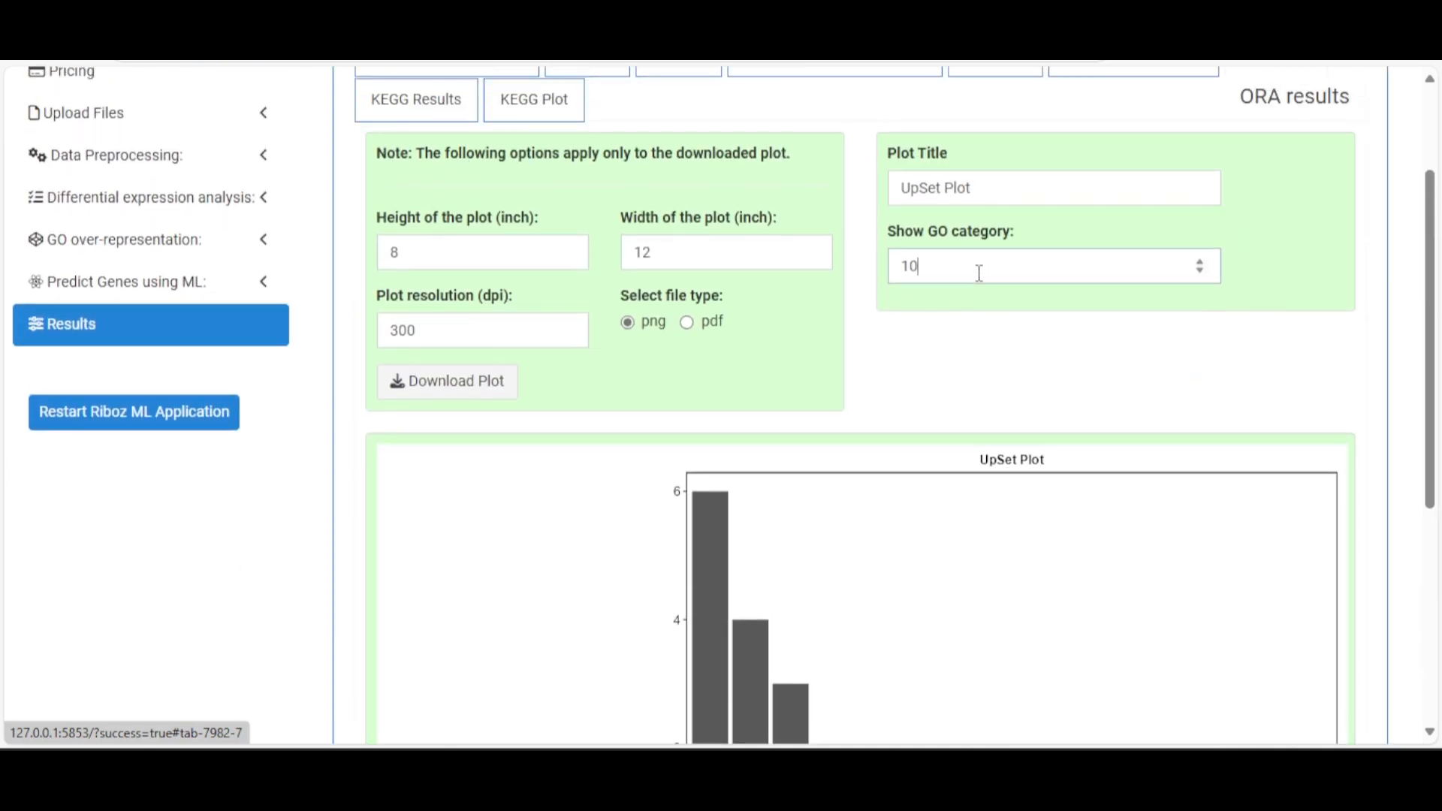
drag(981, 272, 888, 277)
text(15)
scroll(1034, 399, down, 5)
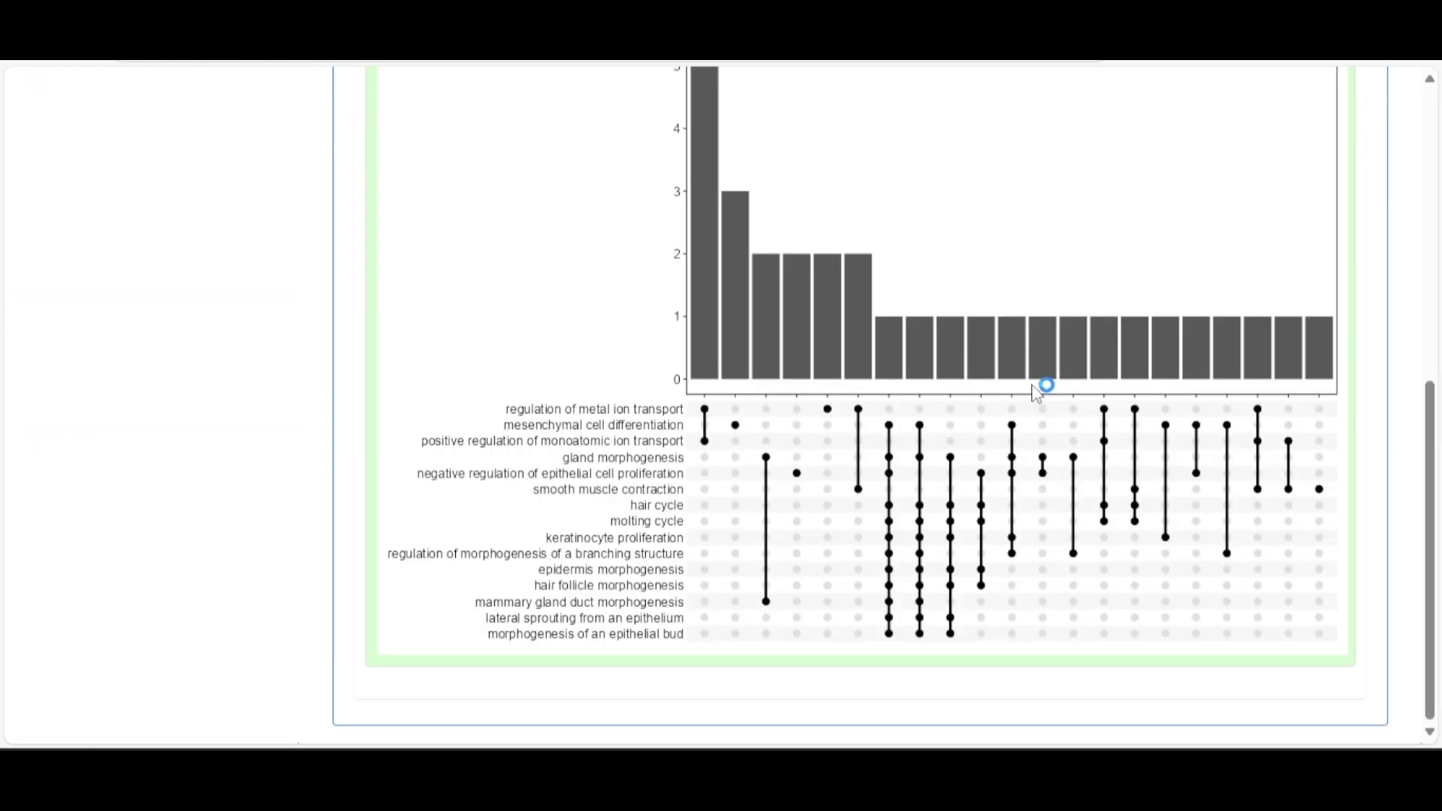
scroll(1037, 392, up, 5)
scroll(1036, 392, up, 3)
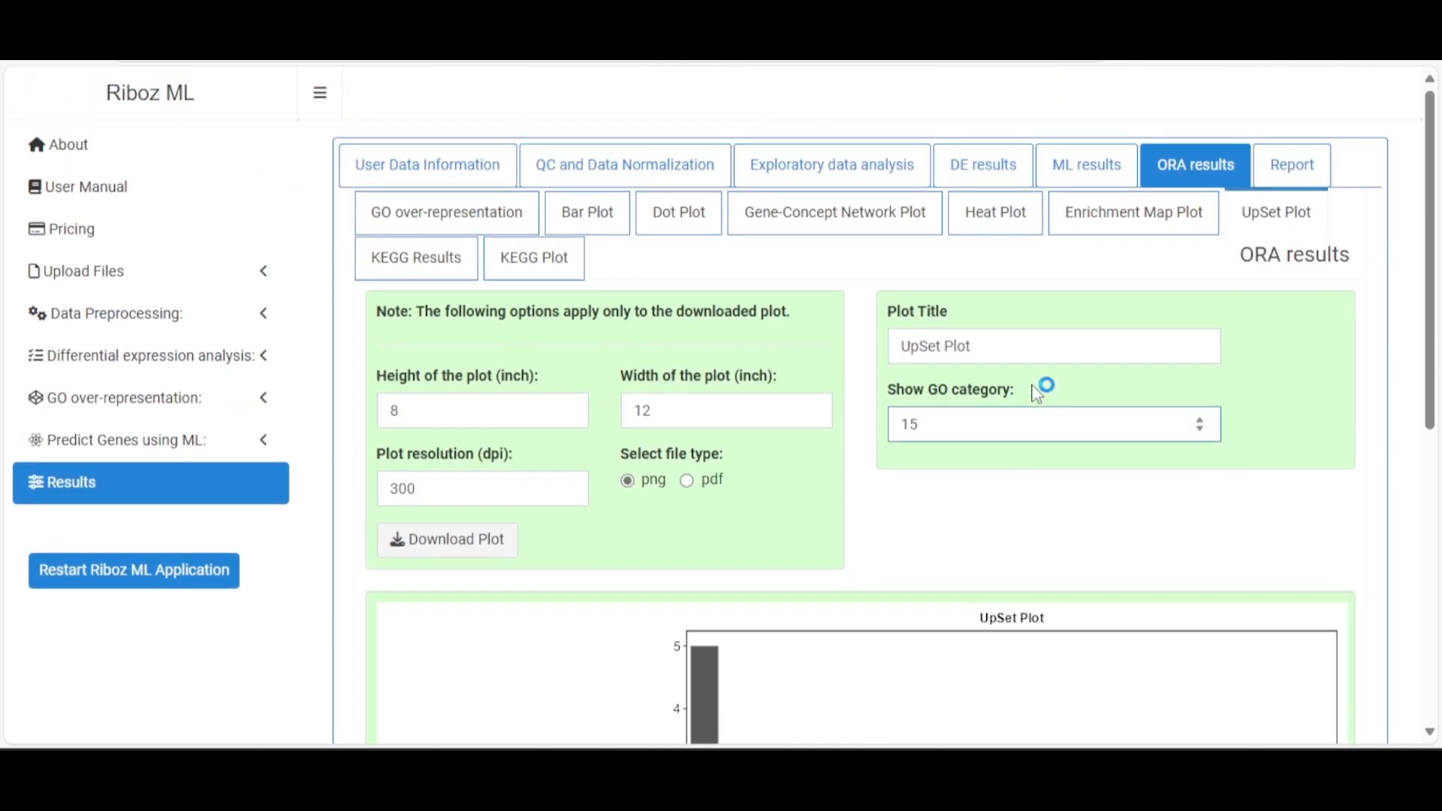
Open the KEGG Results table and download it
click(419, 261)
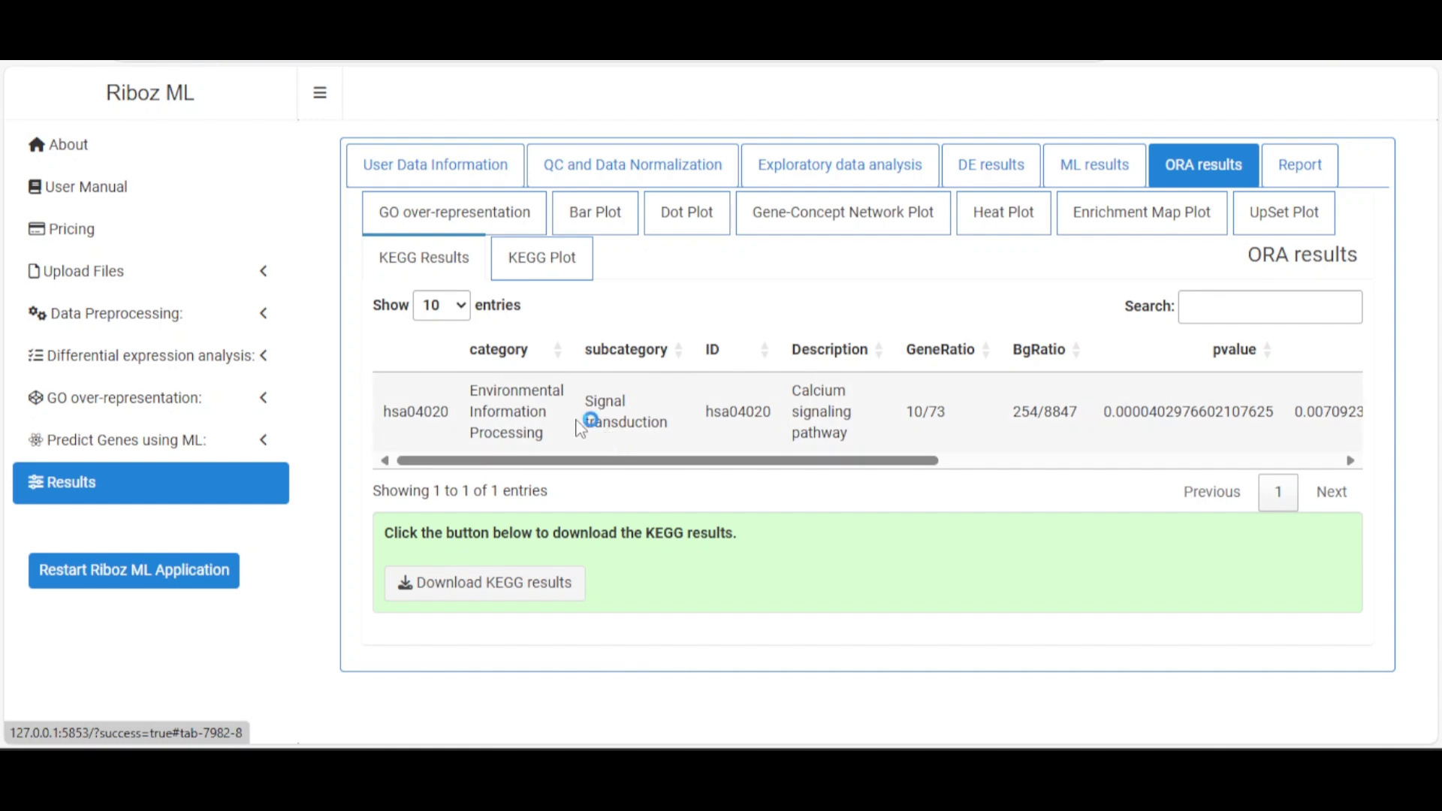
click(460, 597)
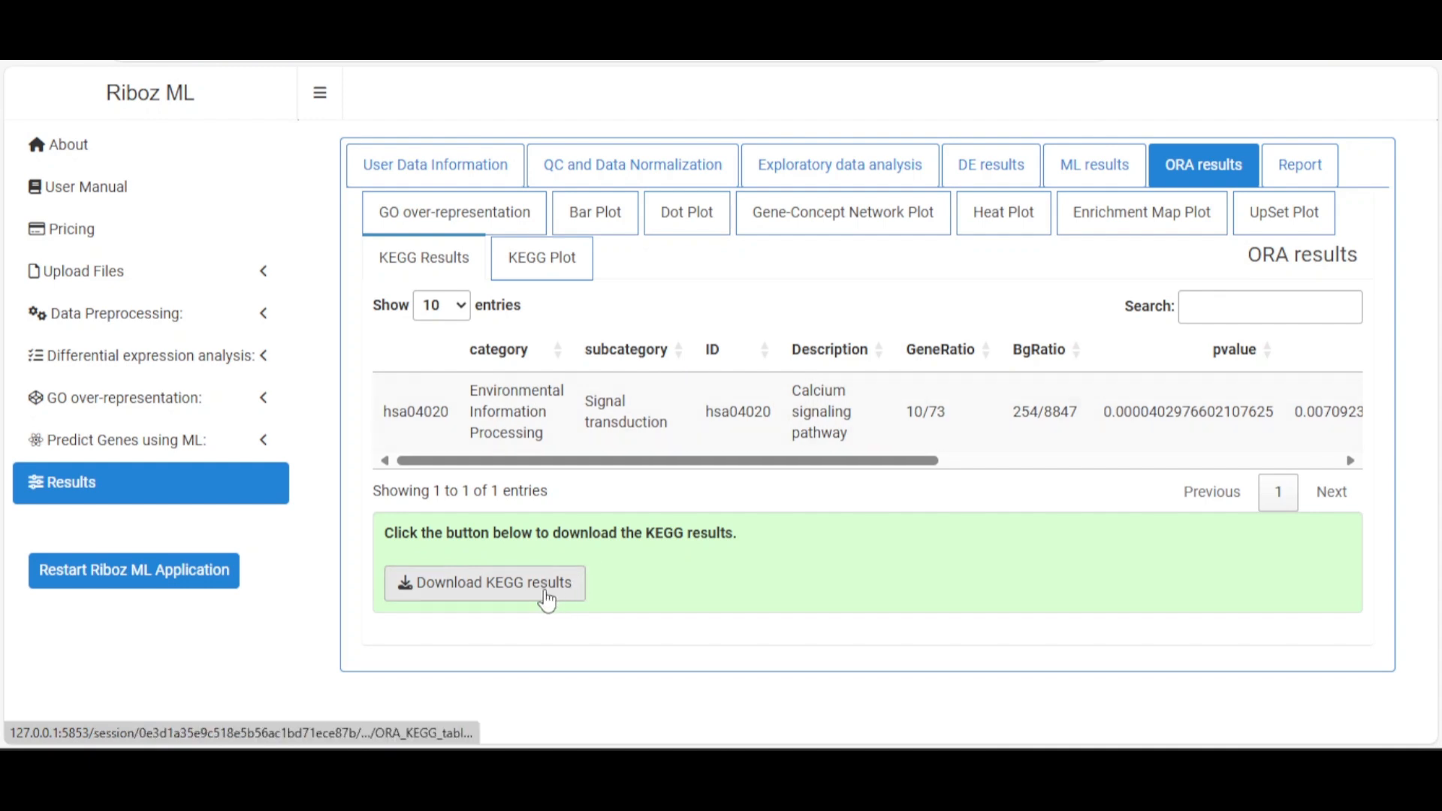
click(557, 263)
click(412, 258)
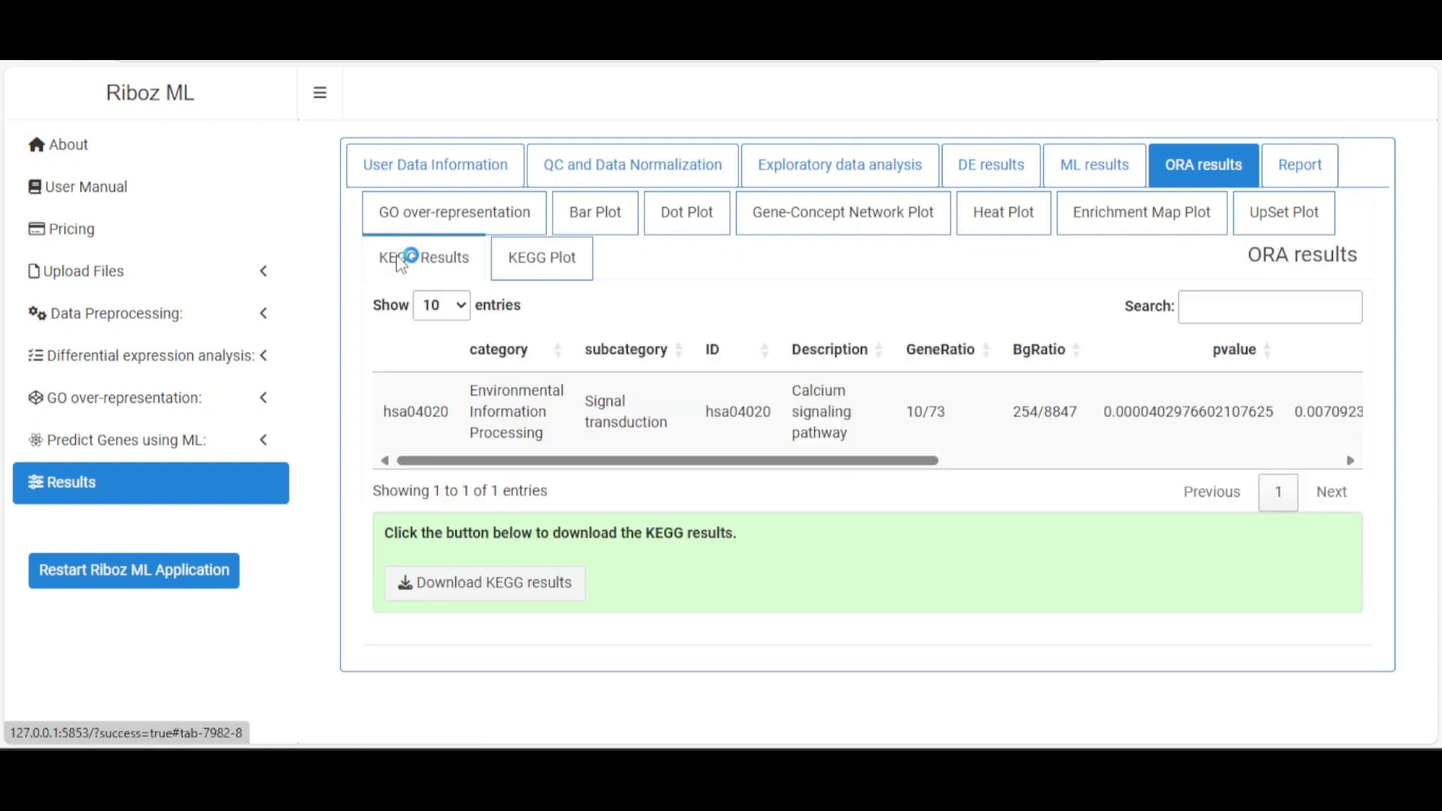
Generate the Pathview diagram for KEGG pathway hsa04020
click(539, 268)
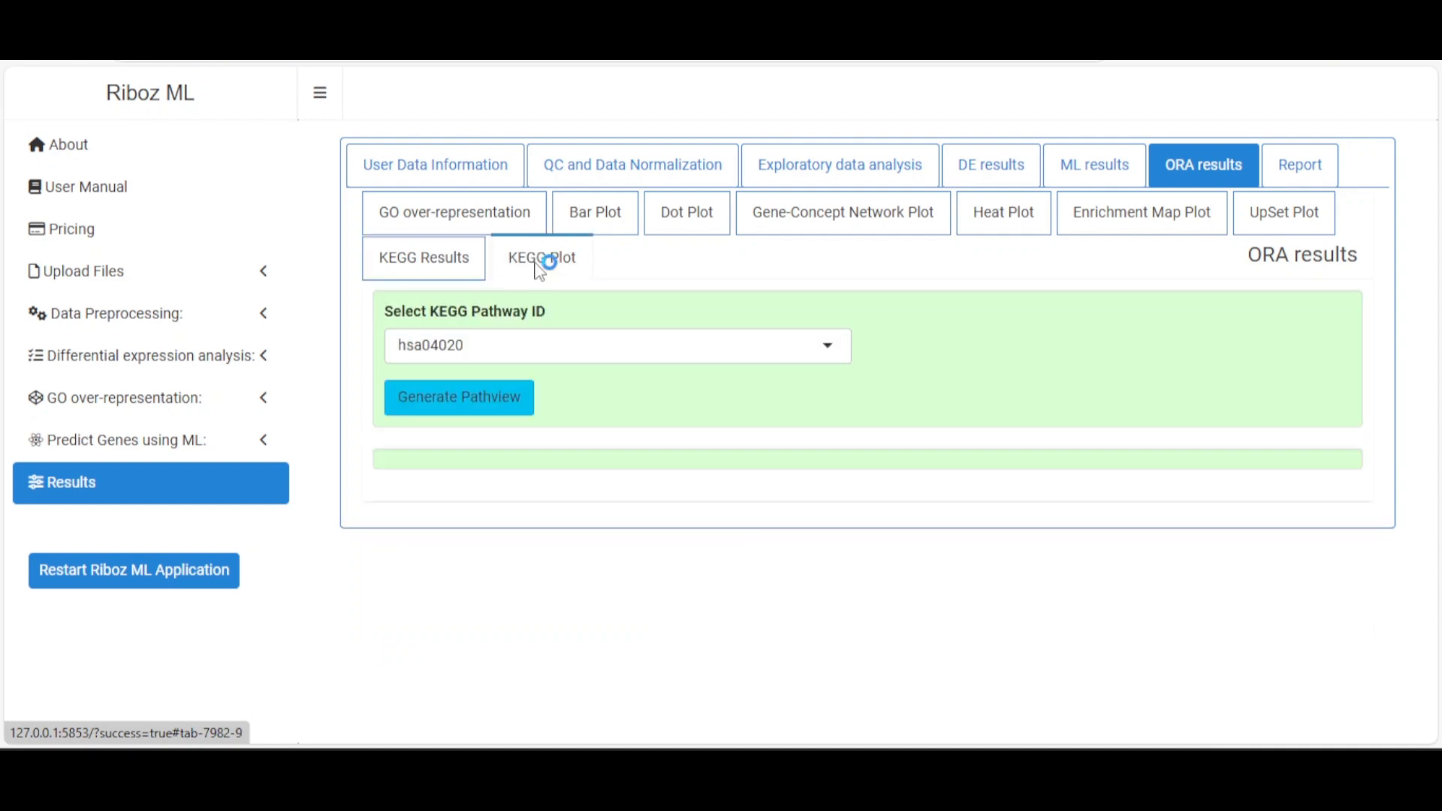
click(434, 350)
click(499, 391)
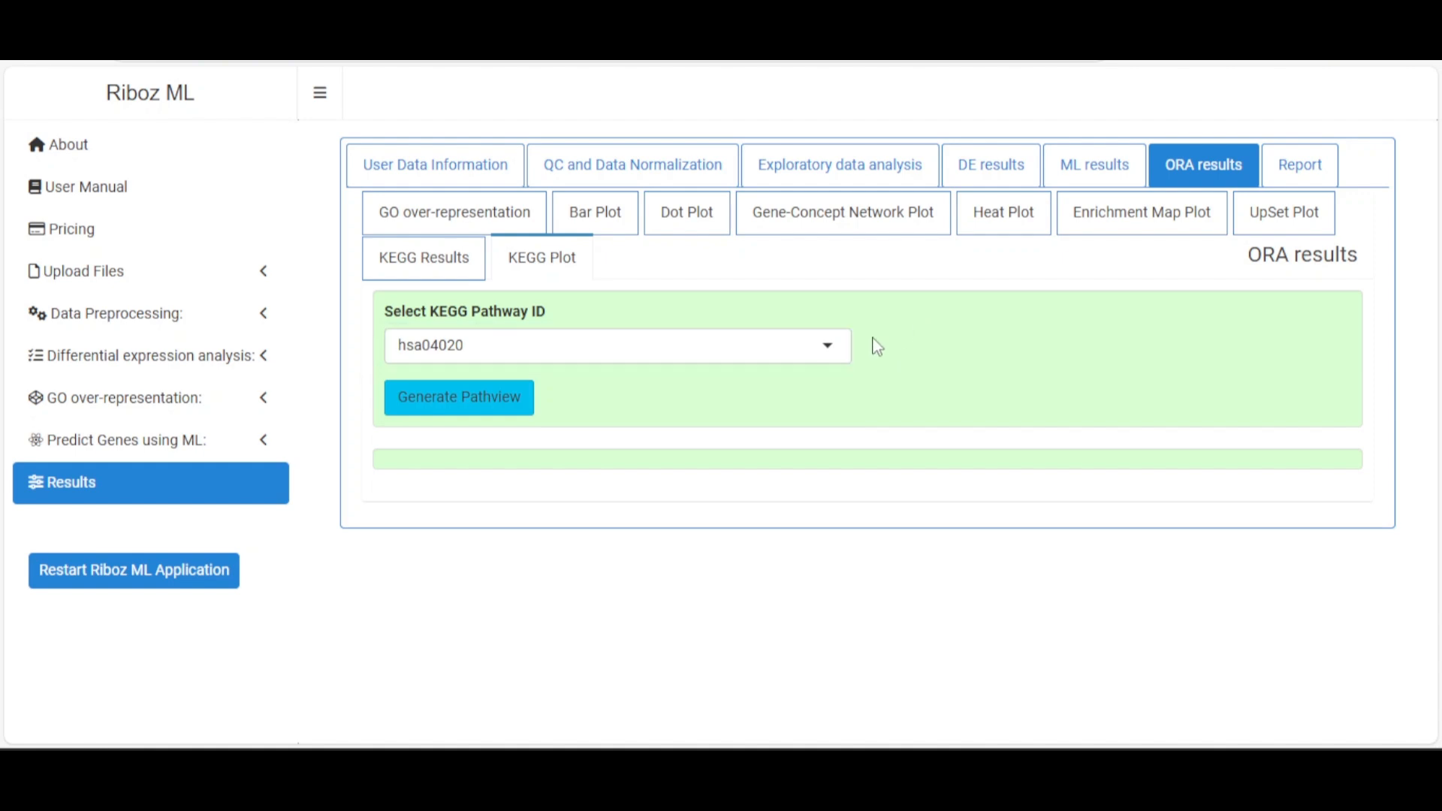
click(446, 409)
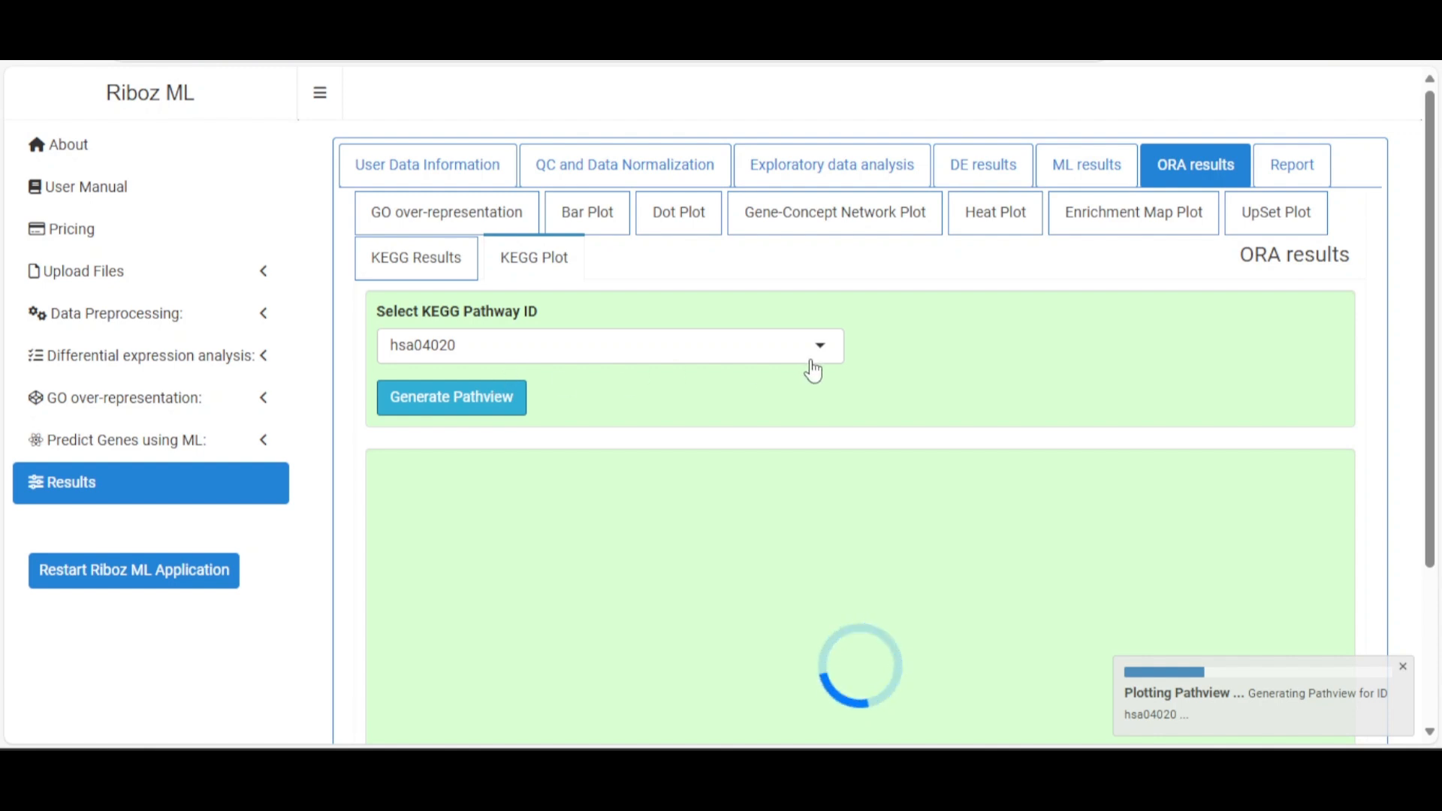
Review the hsa04020 pathview diagram and download it as a PNG
scroll(813, 370, down, 3)
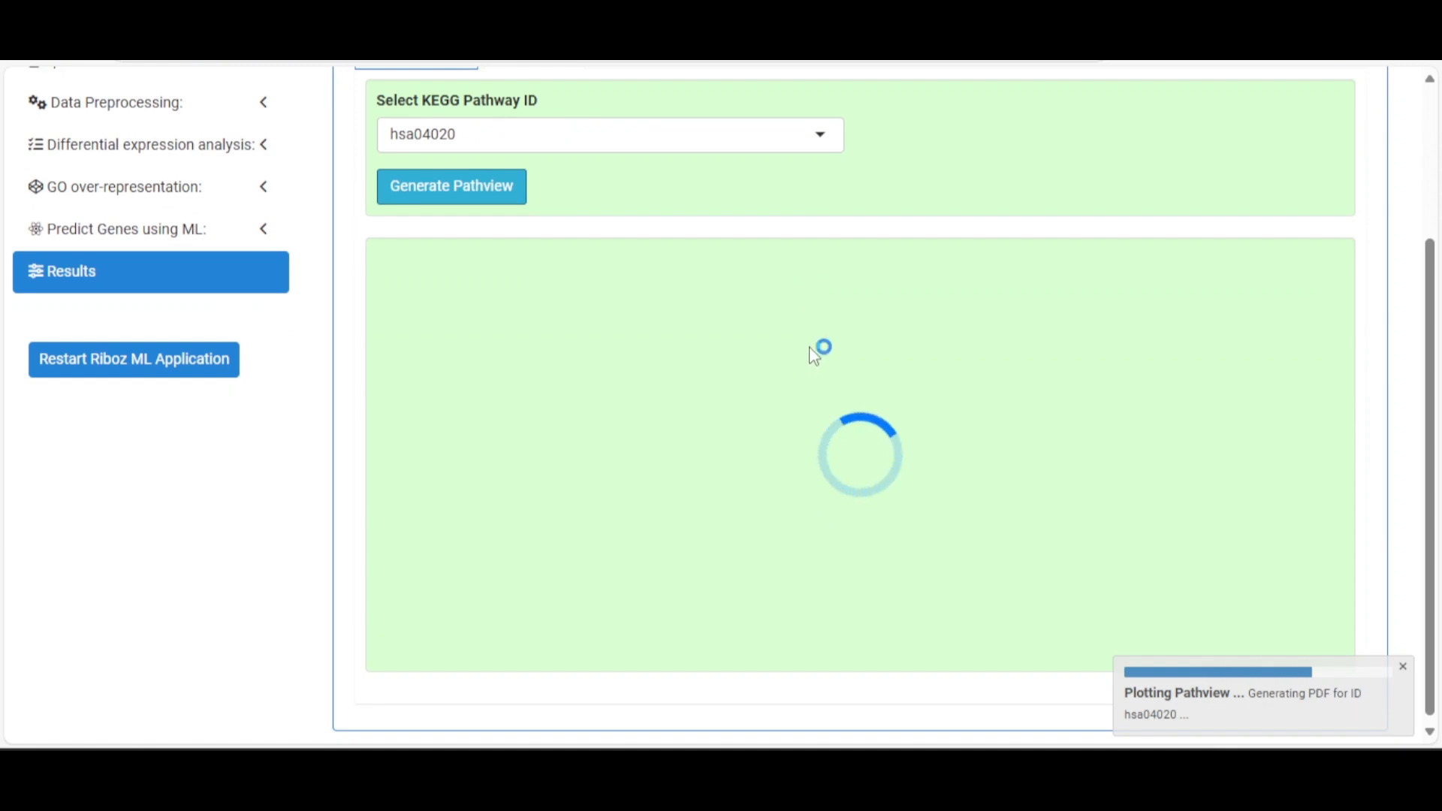
scroll(863, 443, down, 3)
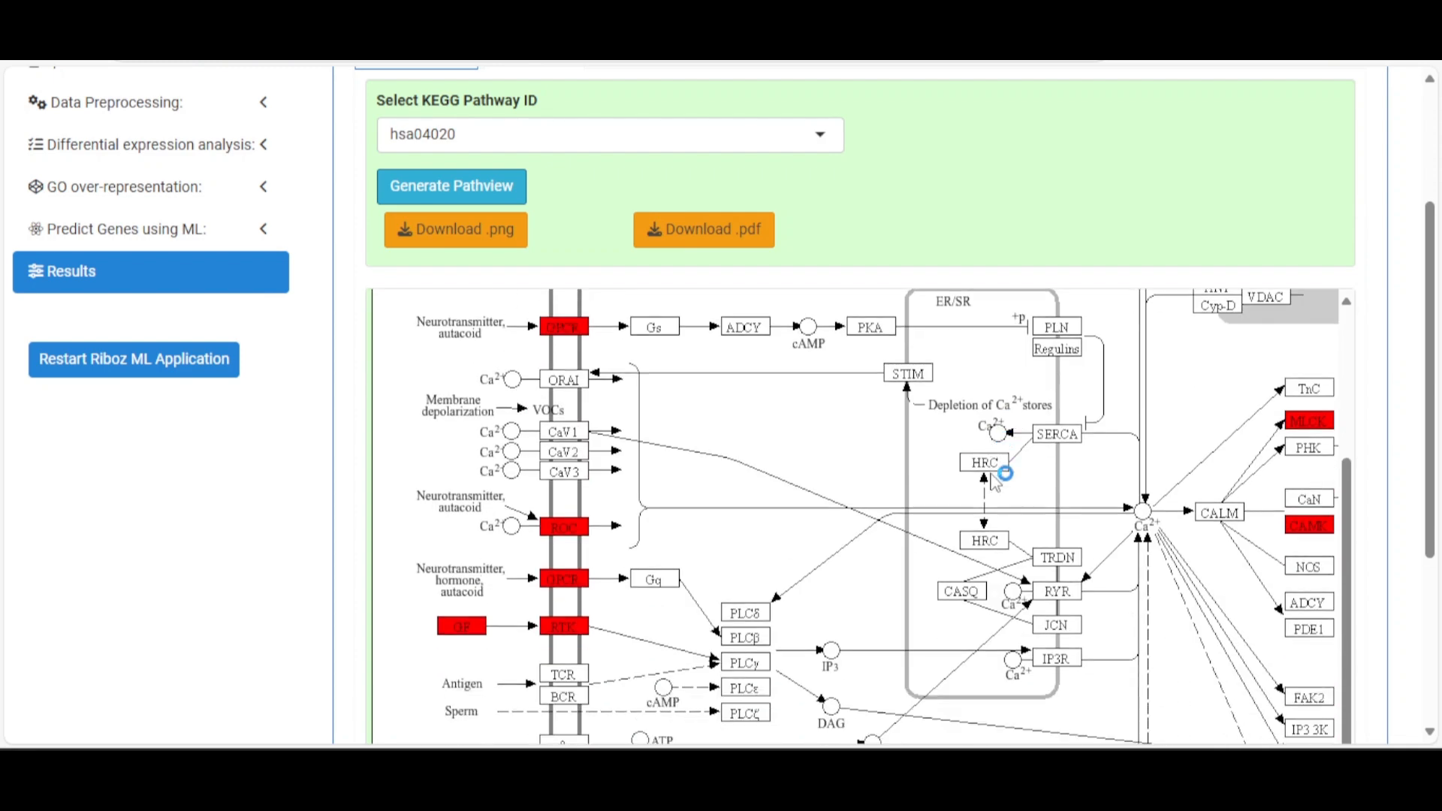
scroll(788, 413, down, 3)
scroll(539, 351, up, 4)
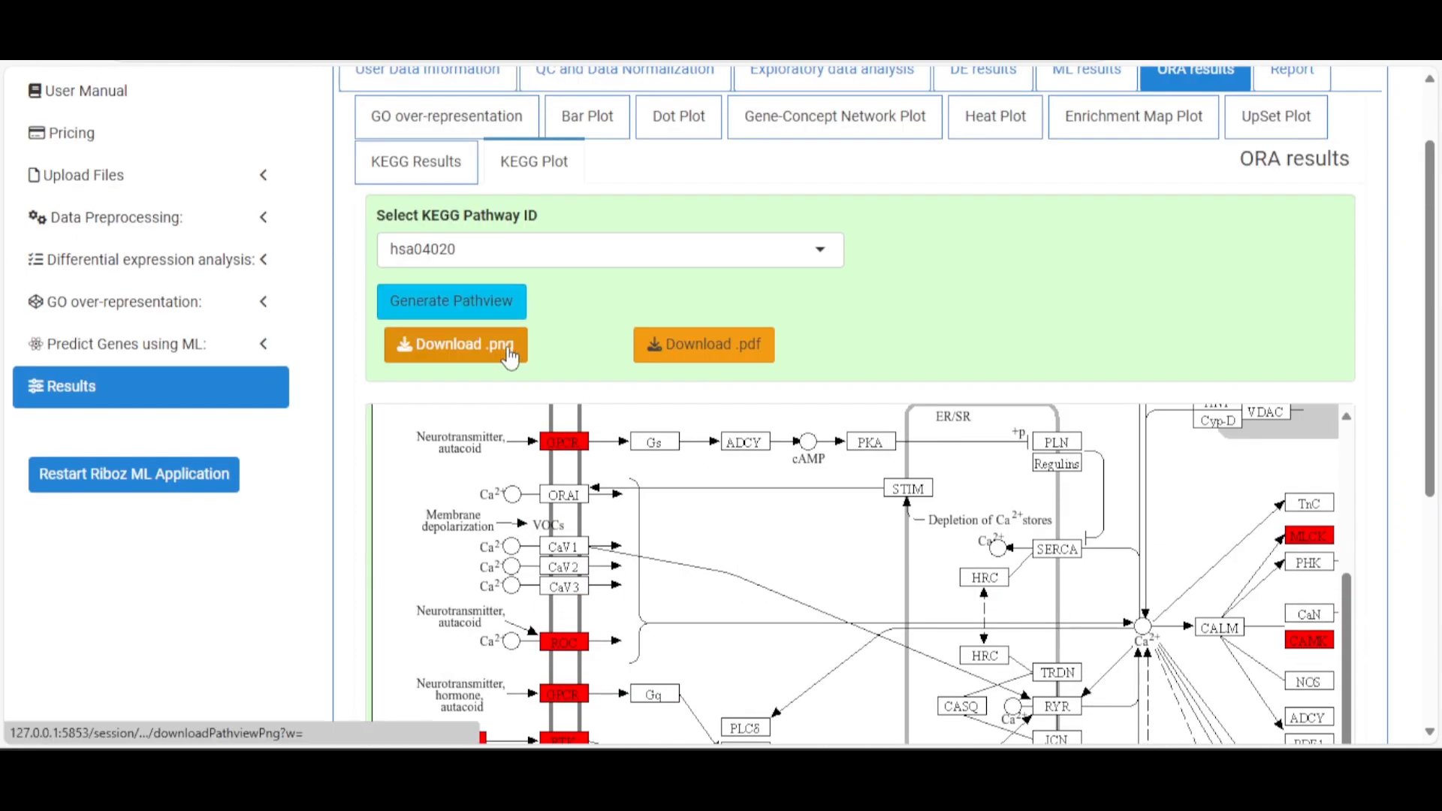
click(507, 349)
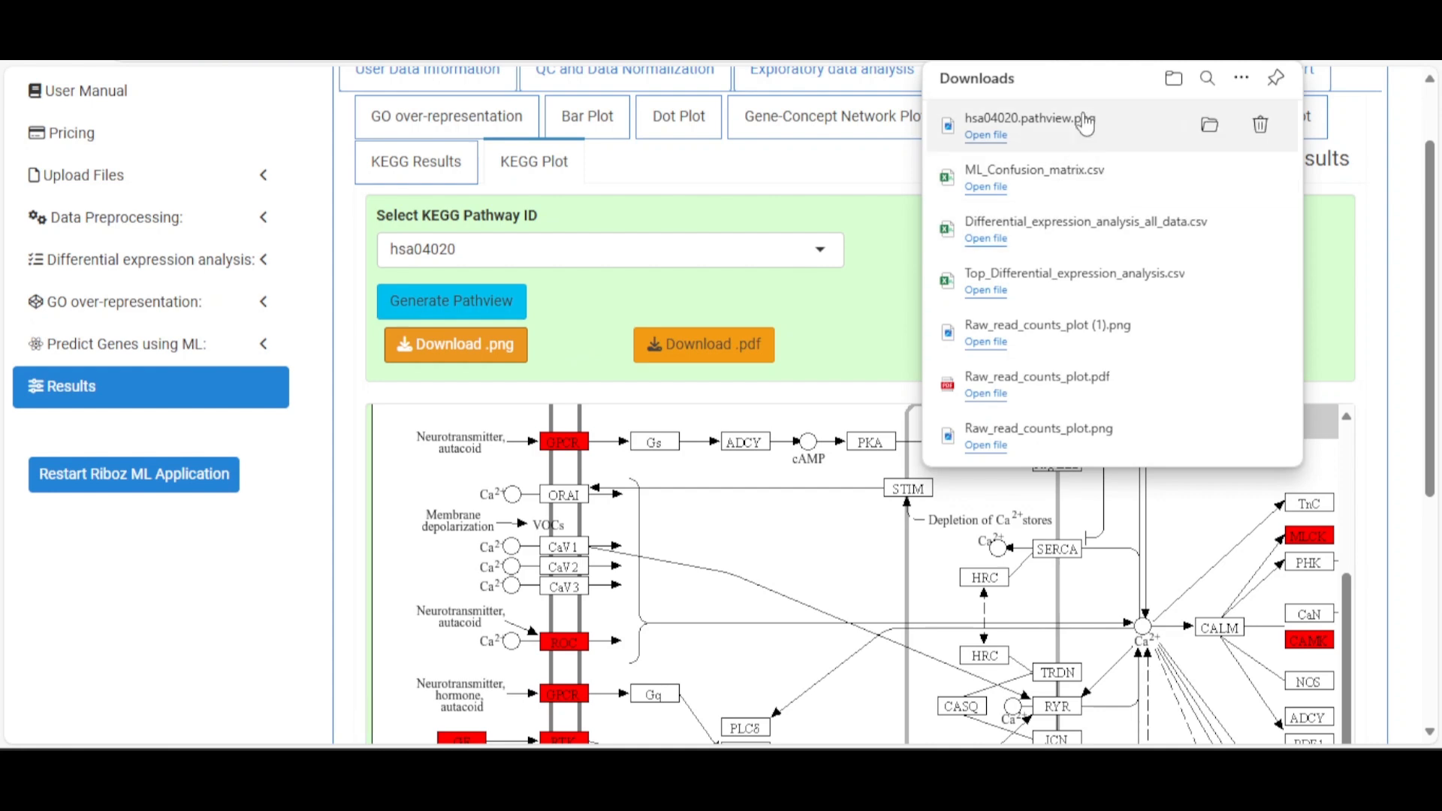
View the downloaded hsa04020.pathview.png, then close it and the Downloads panel
click(1085, 124)
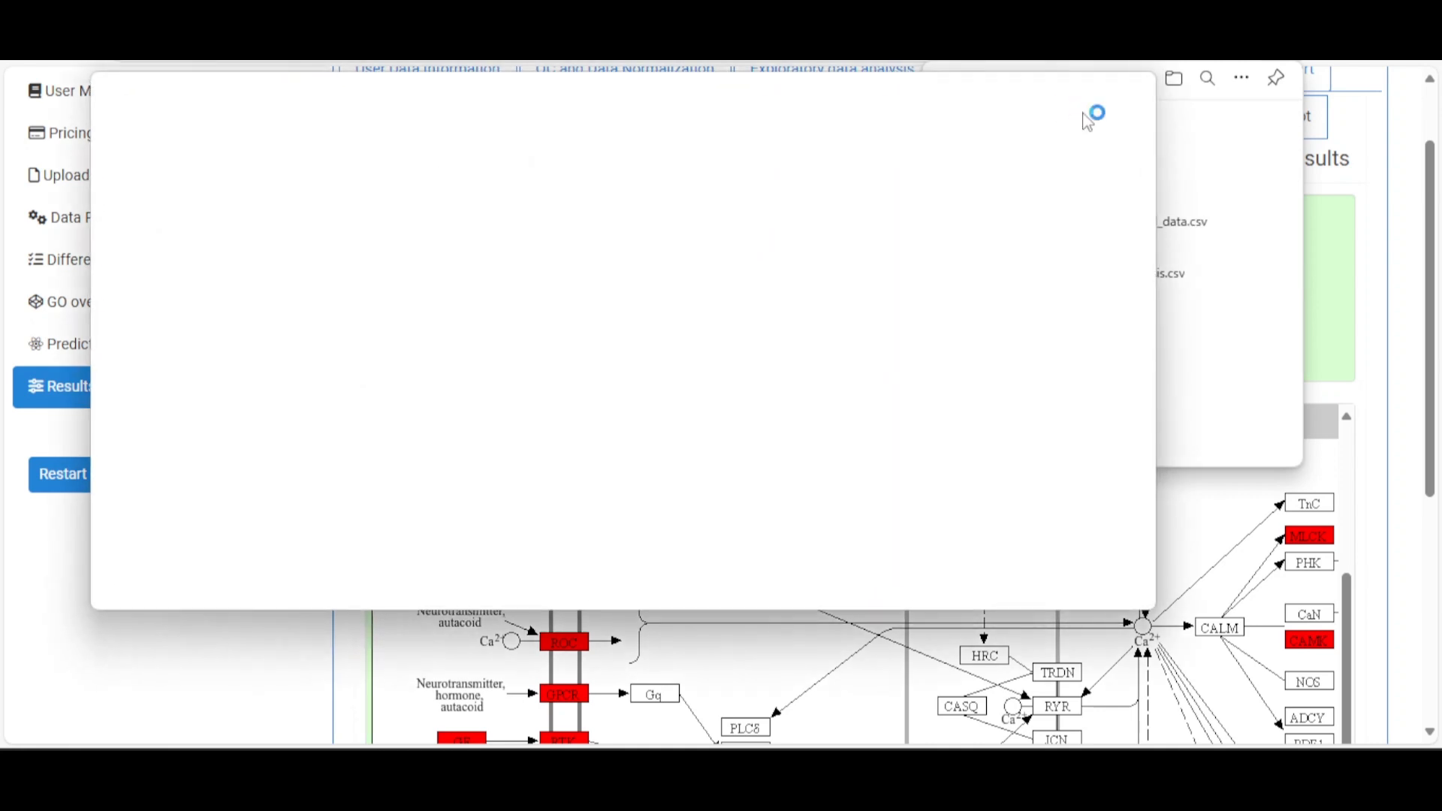
mouse_move(1081, 113)
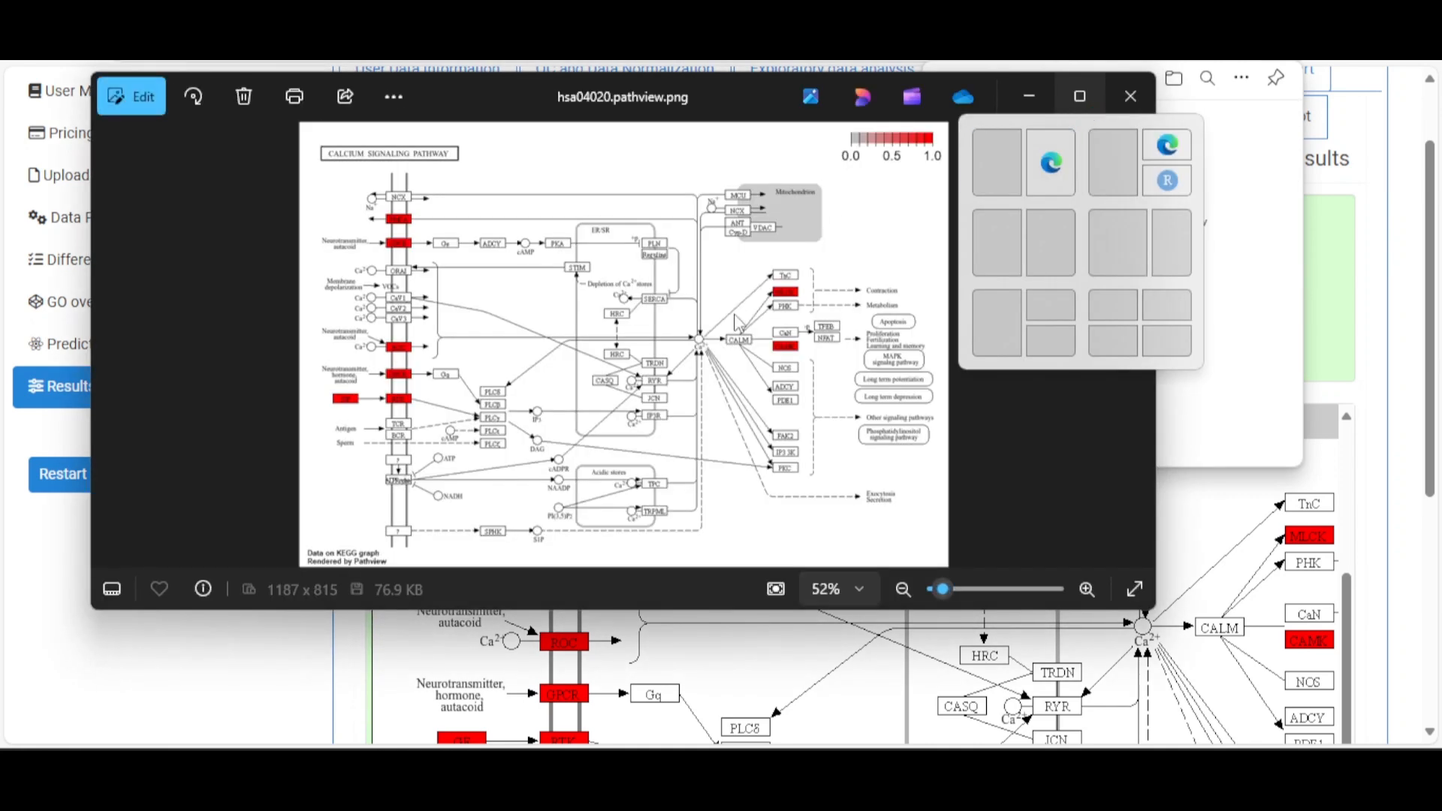
click(1130, 96)
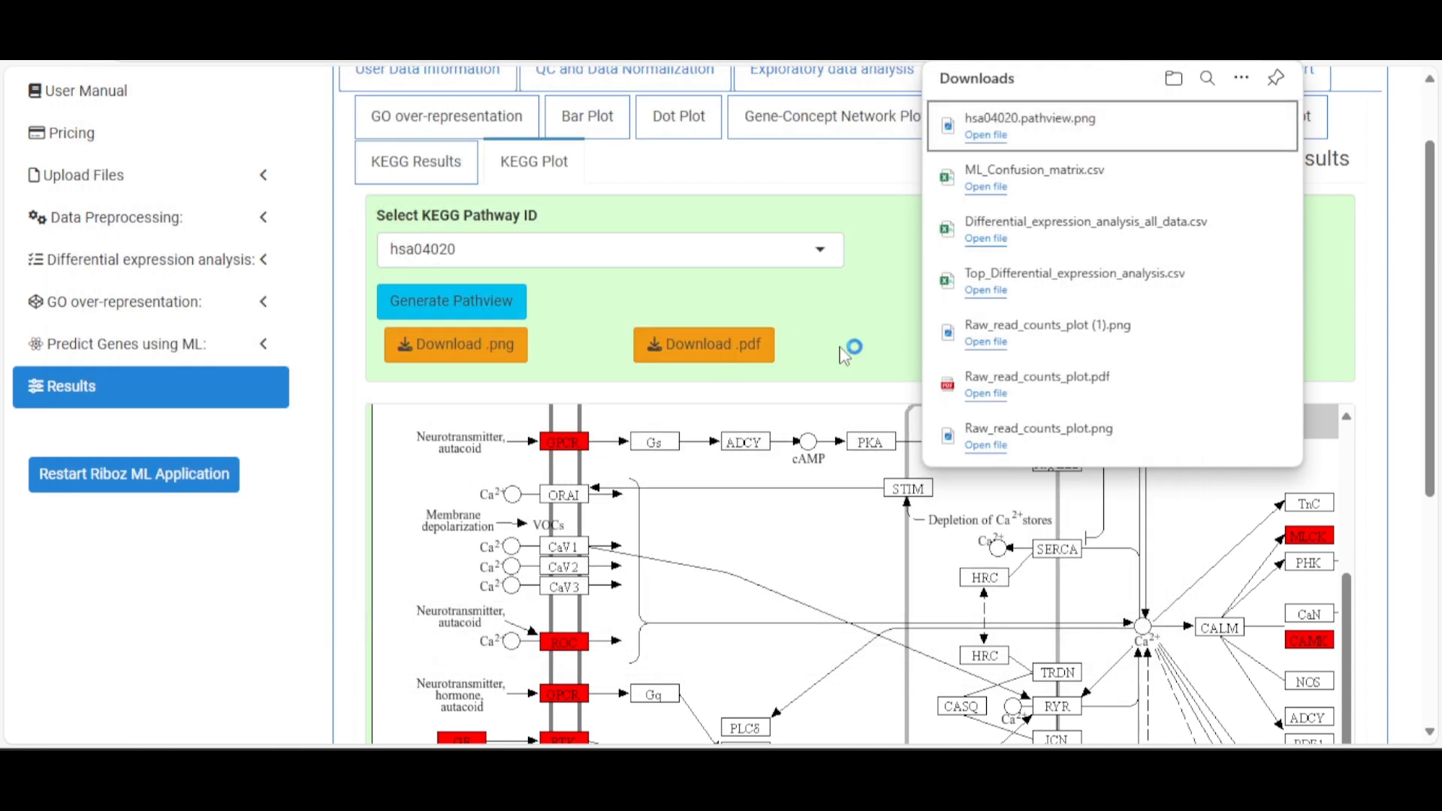
click(855, 343)
scroll(911, 334, up, 2)
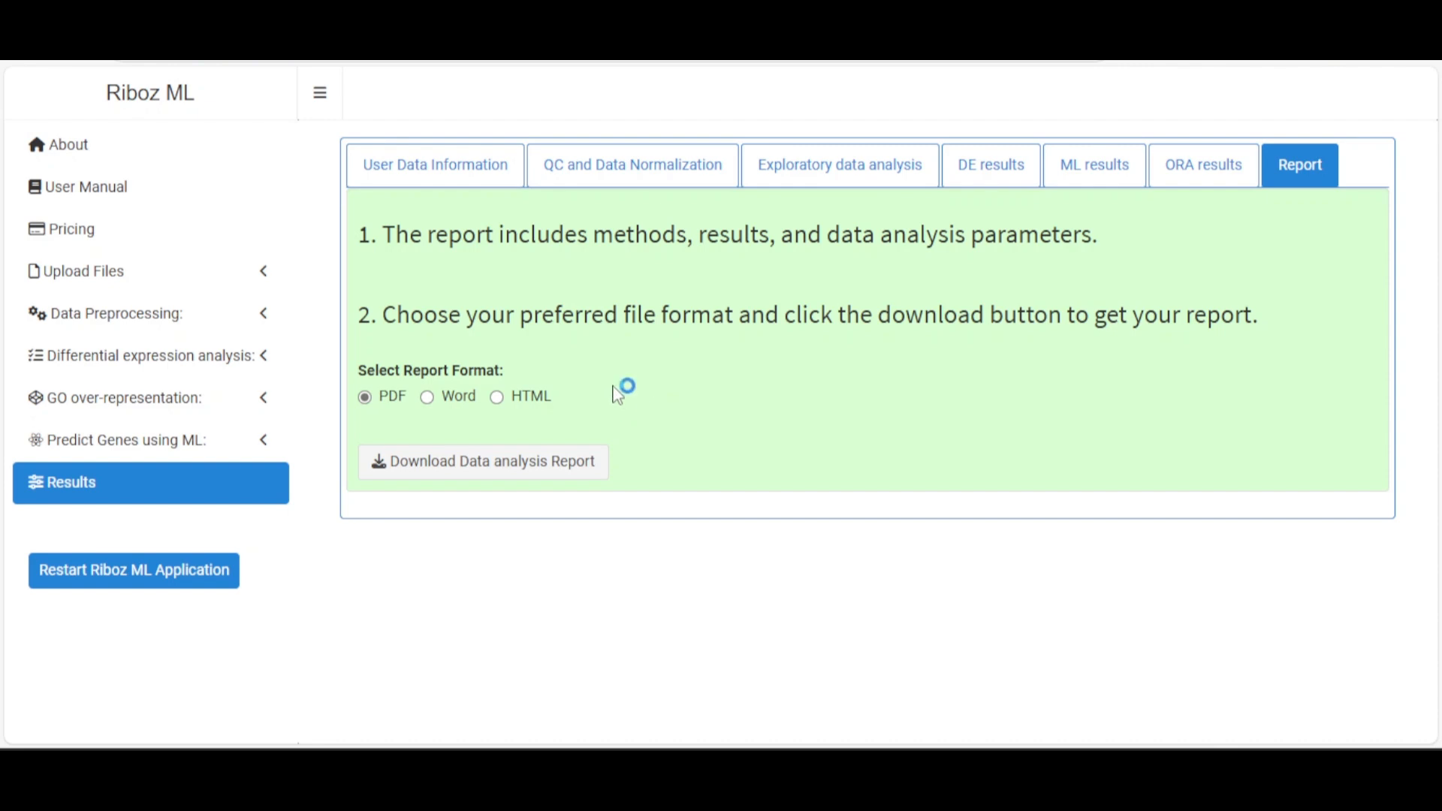
Download the data analysis report as PDF and open Riboz_ML_report_2024-10-13.pdf
click(412, 470)
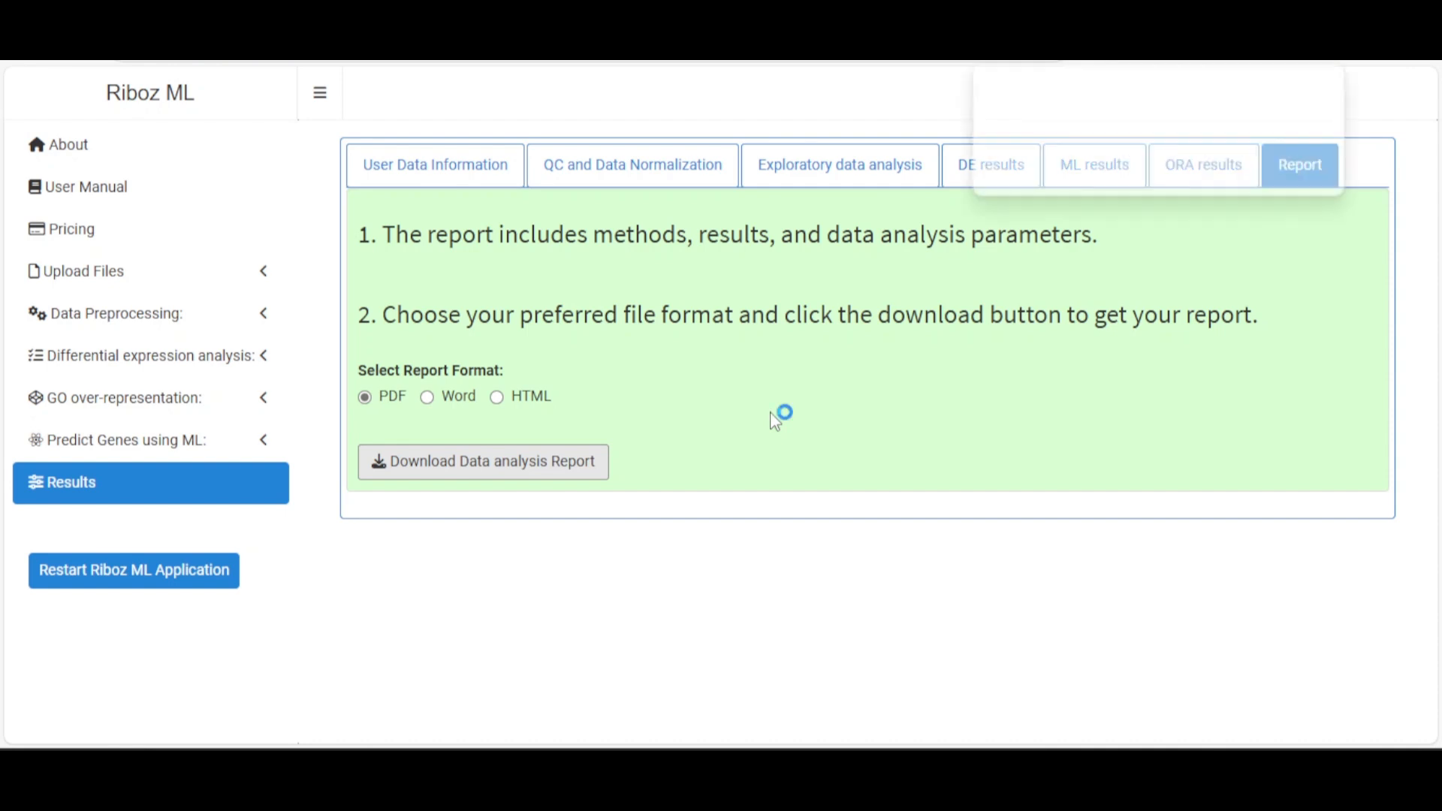
click(1143, 141)
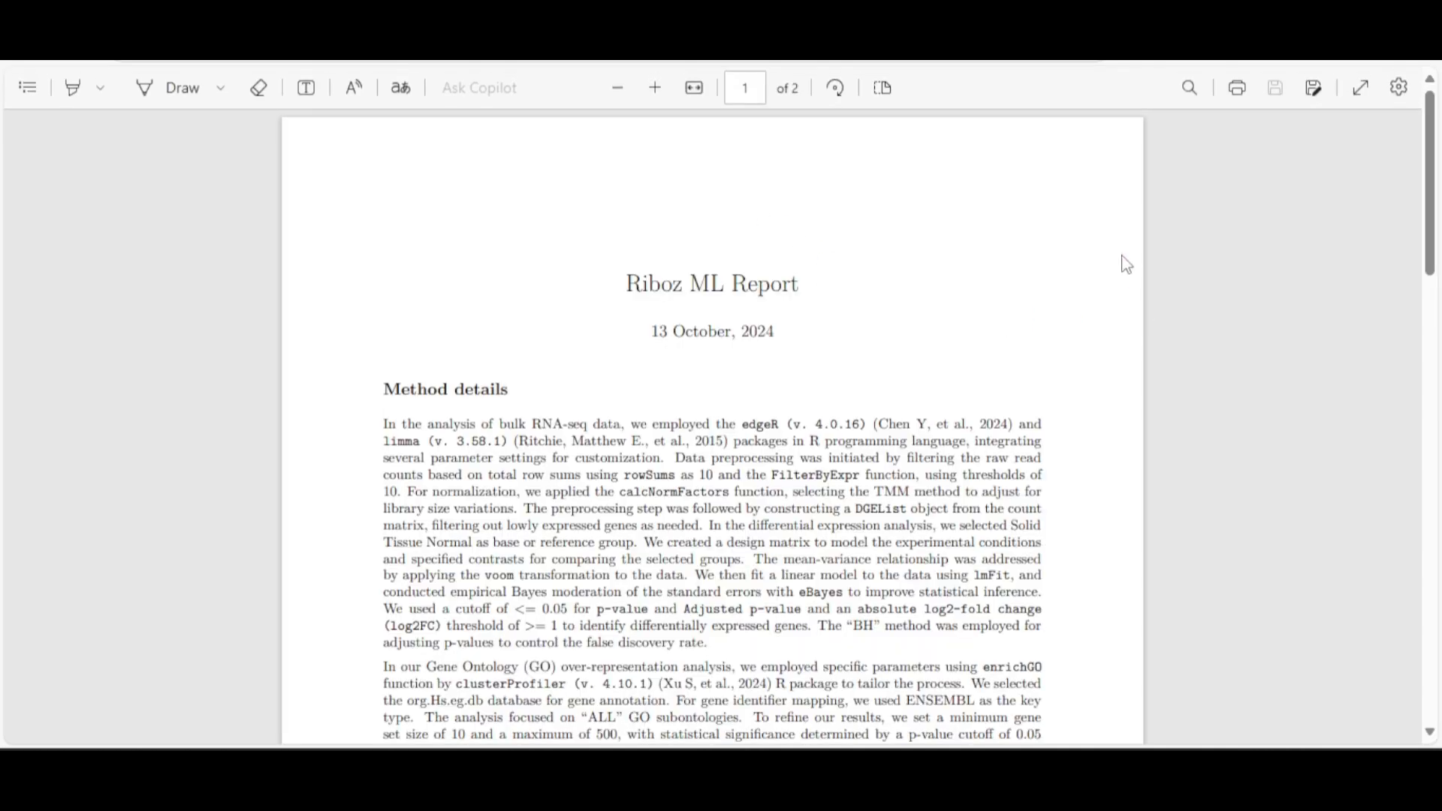
Fit the PDF report to width, zoom out, and read through to the References
click(688, 93)
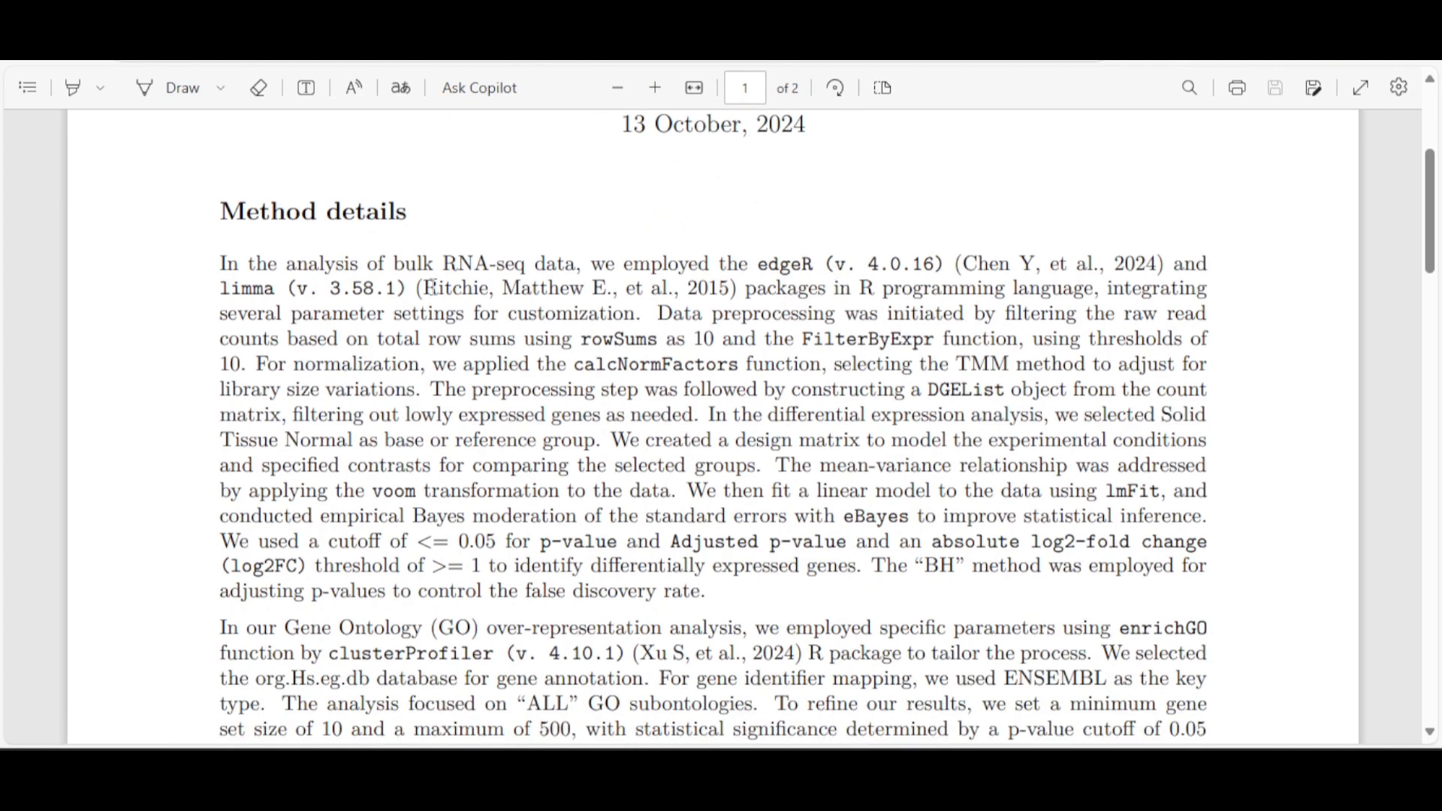
scroll(812, 312, down, 5)
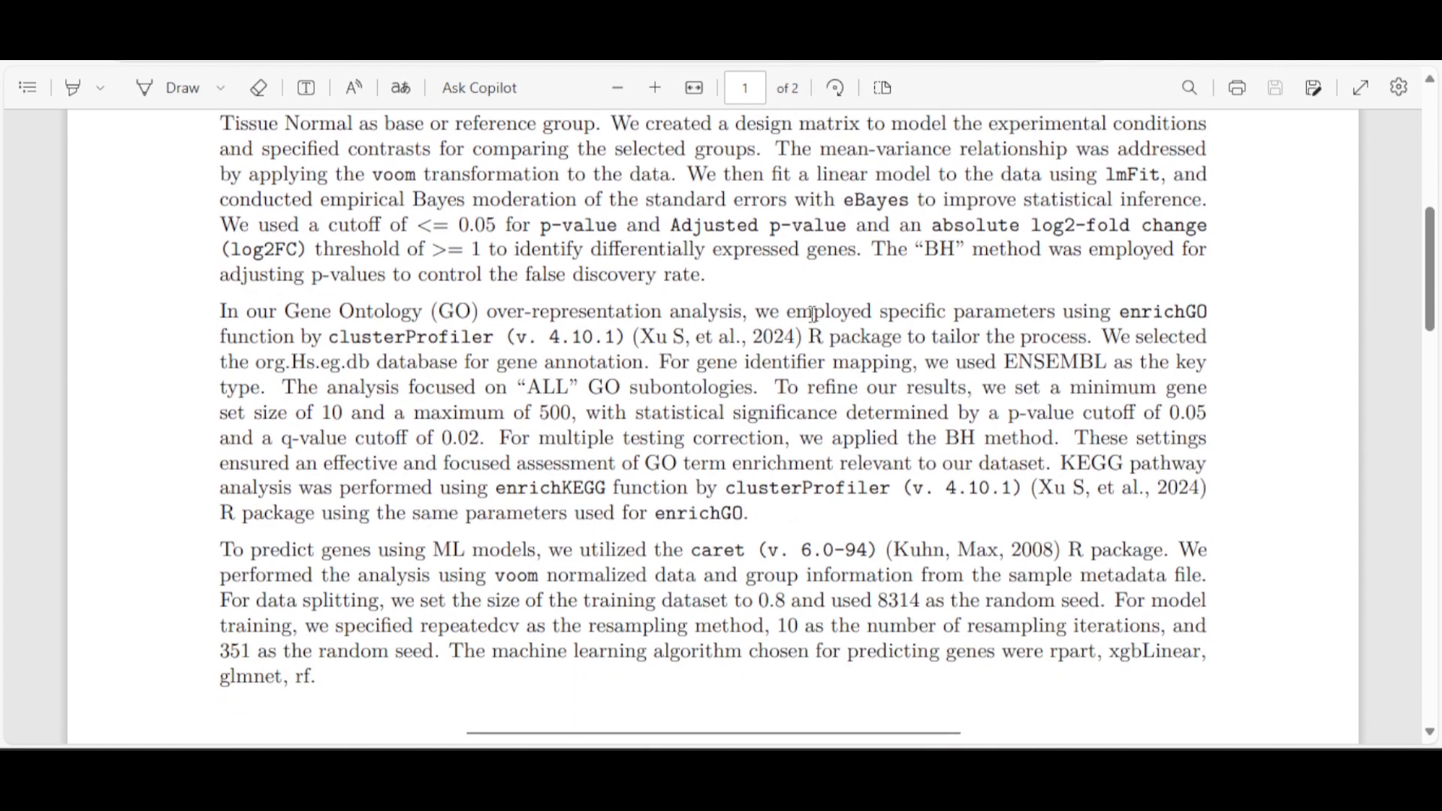
scroll(811, 312, down, 2)
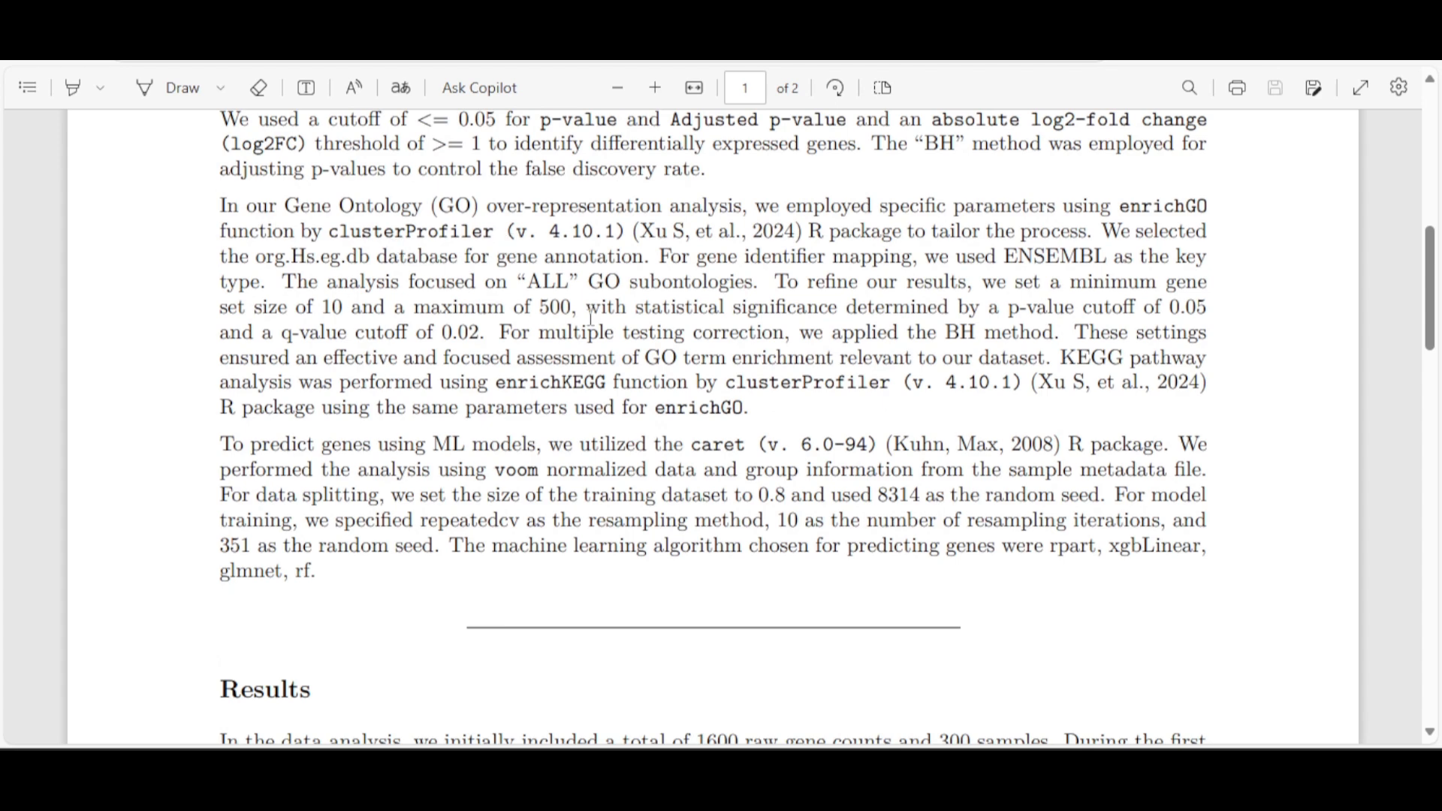
scroll(567, 314, down, 5)
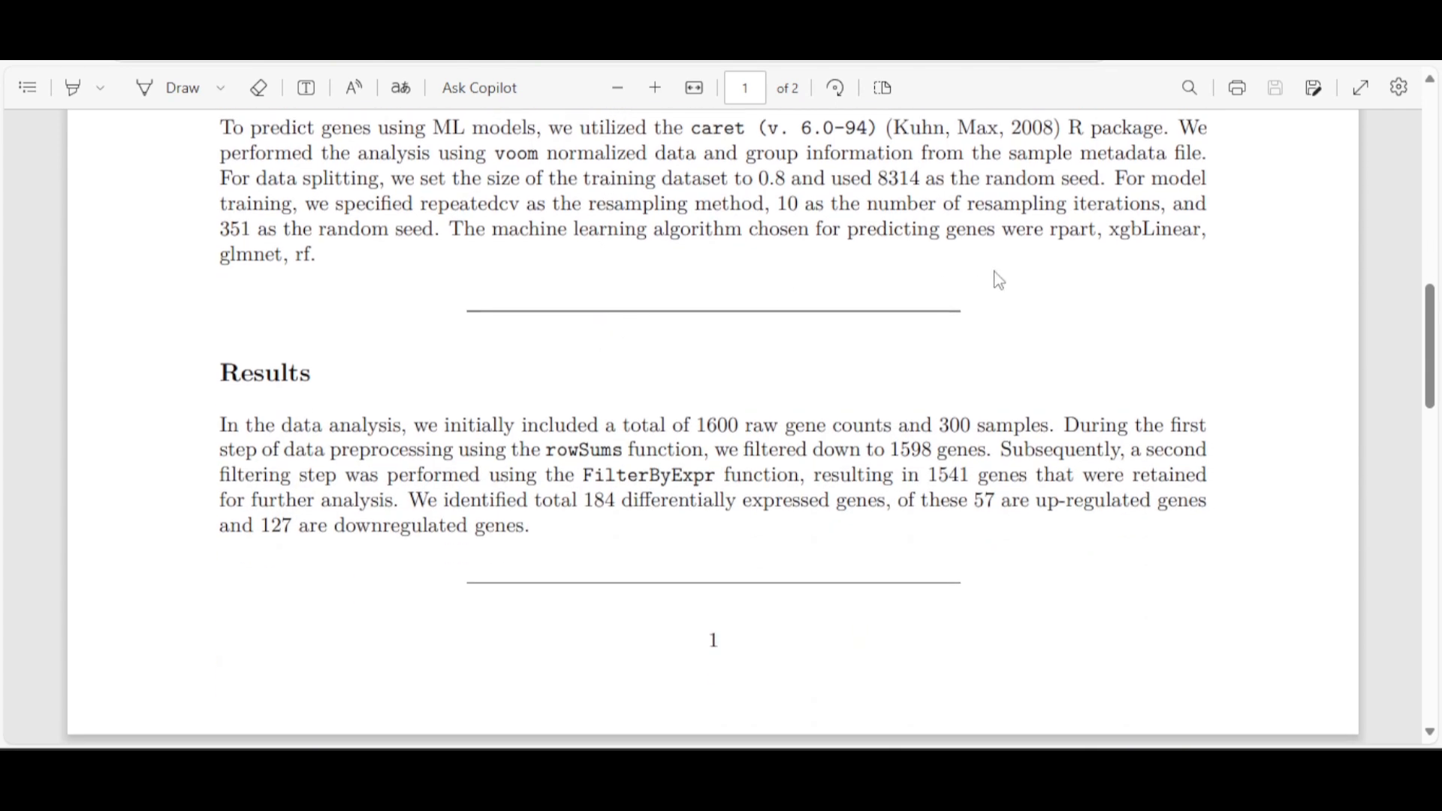
scroll(845, 324, down, 5)
scroll(837, 331, down, 6)
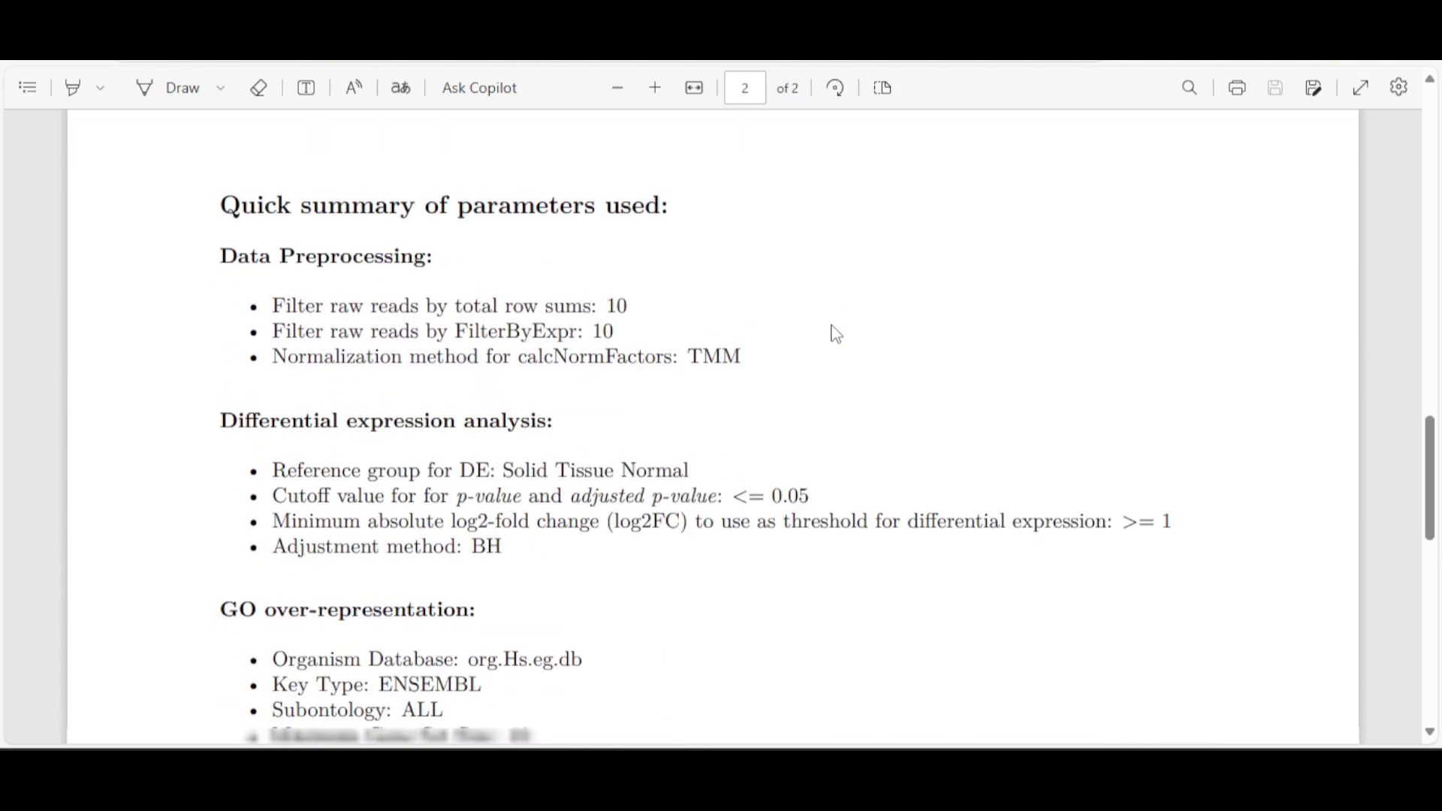
click(619, 89)
scroll(665, 265, down, 2)
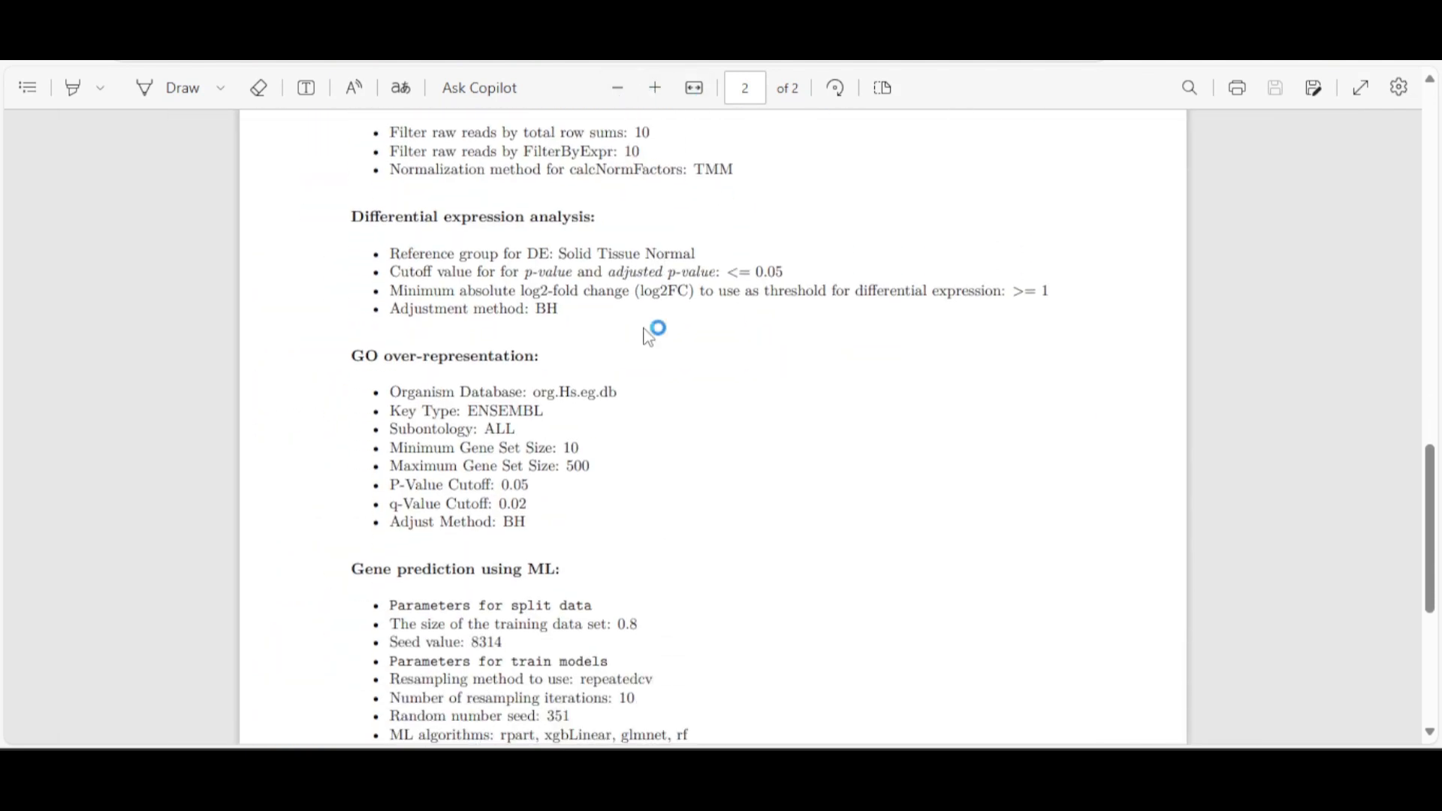
scroll(657, 307, down, 6)
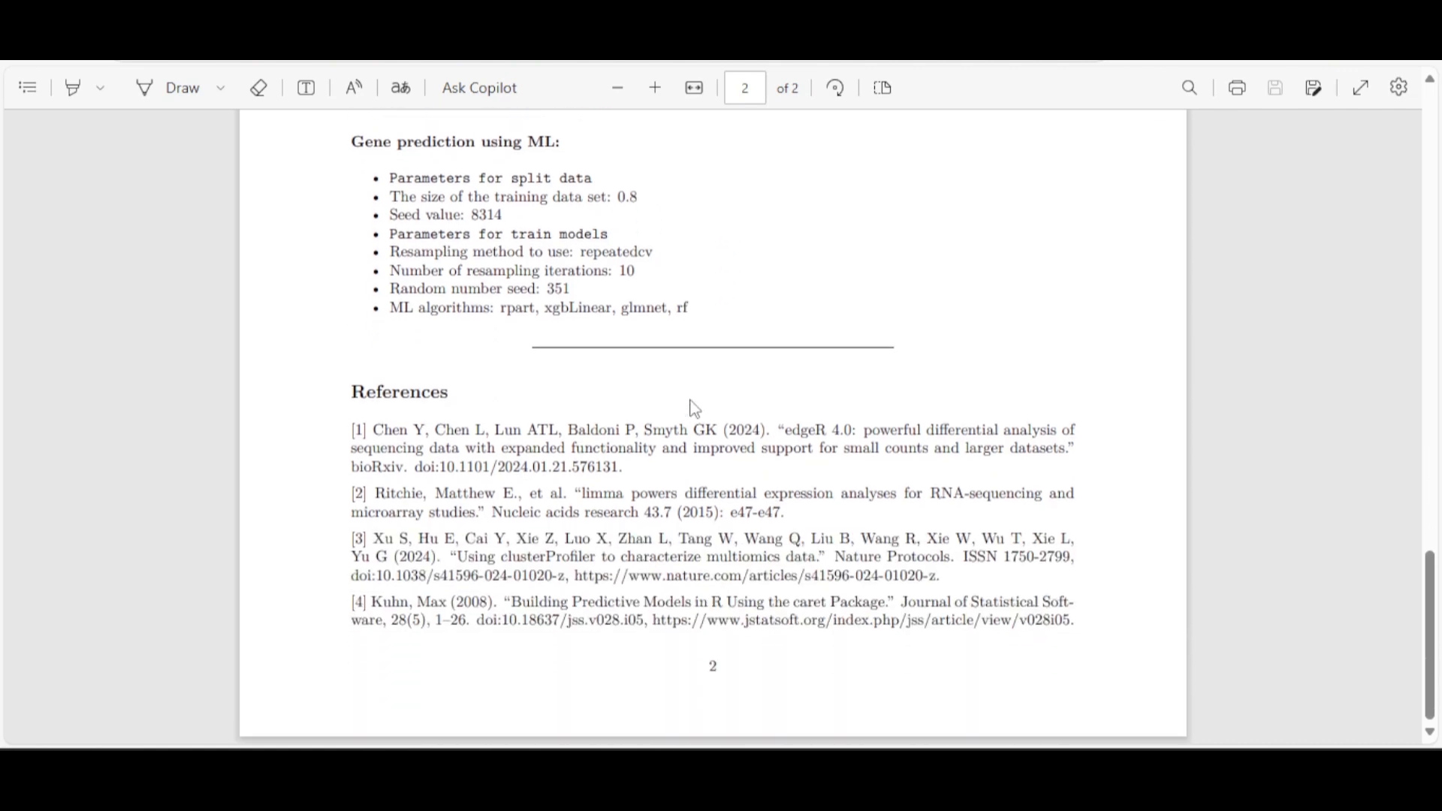
scroll(676, 360, up, 20)
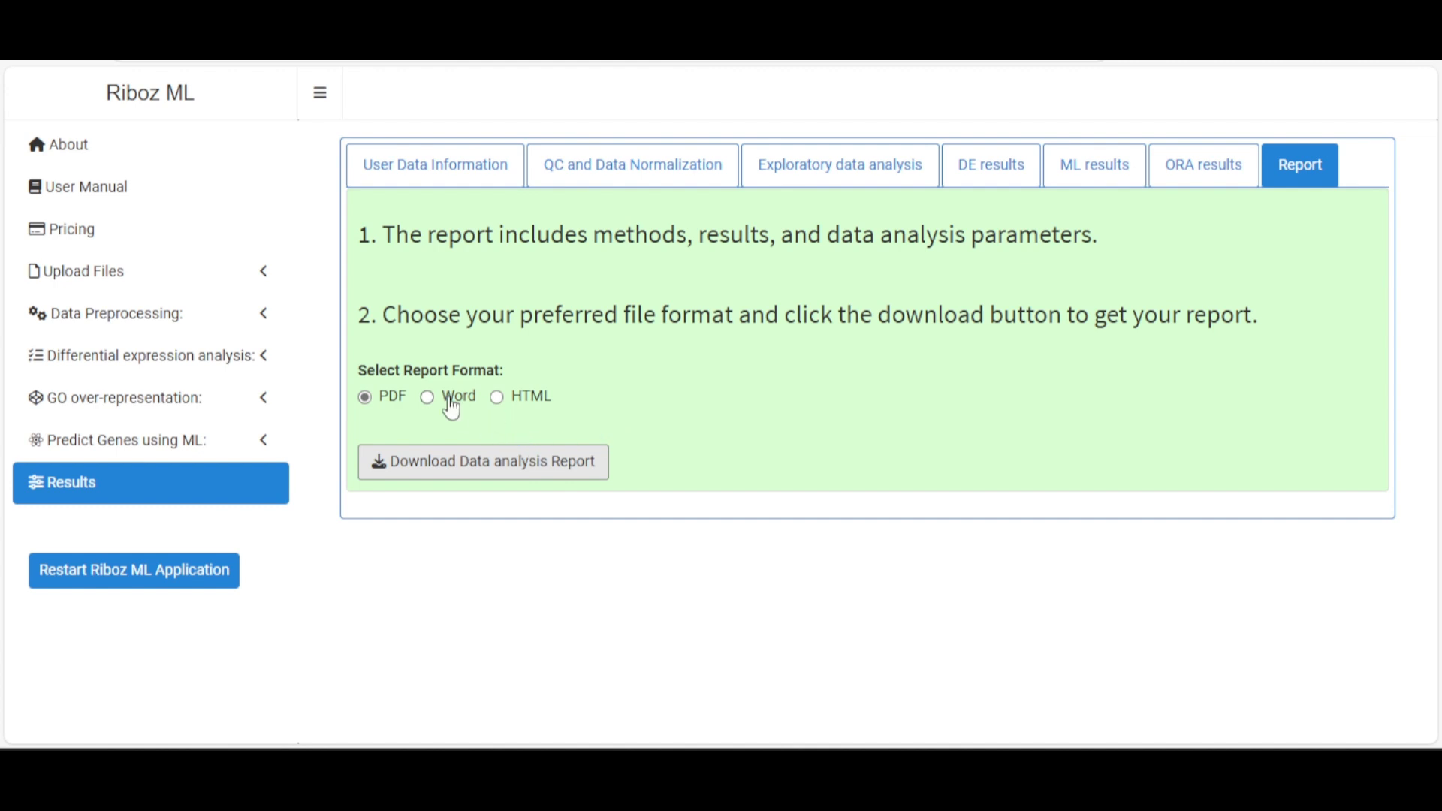
Download the report in Word format as Riboz_ML_report_2024-10-13.docx, skim it in Word, then close it
click(450, 409)
click(488, 470)
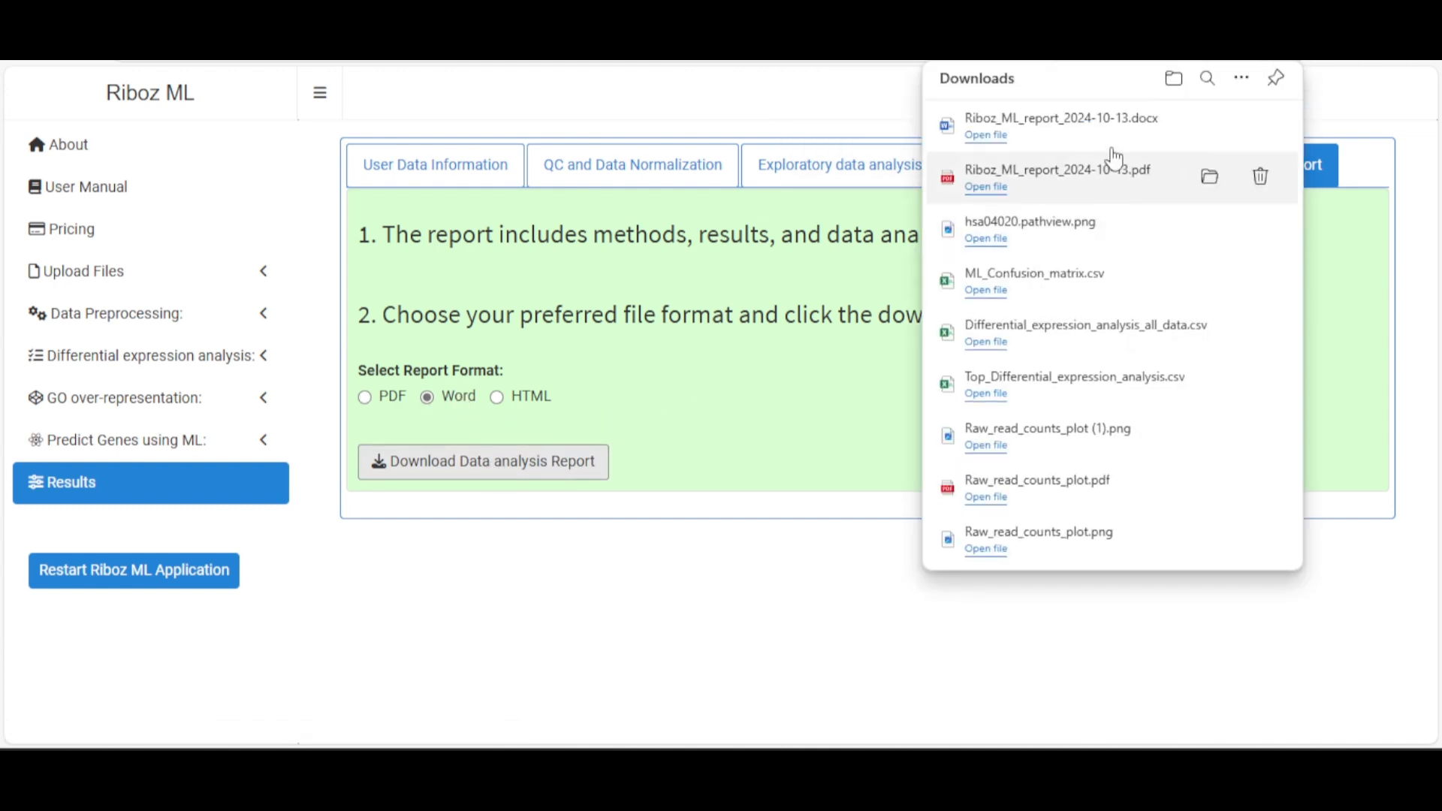
click(1113, 133)
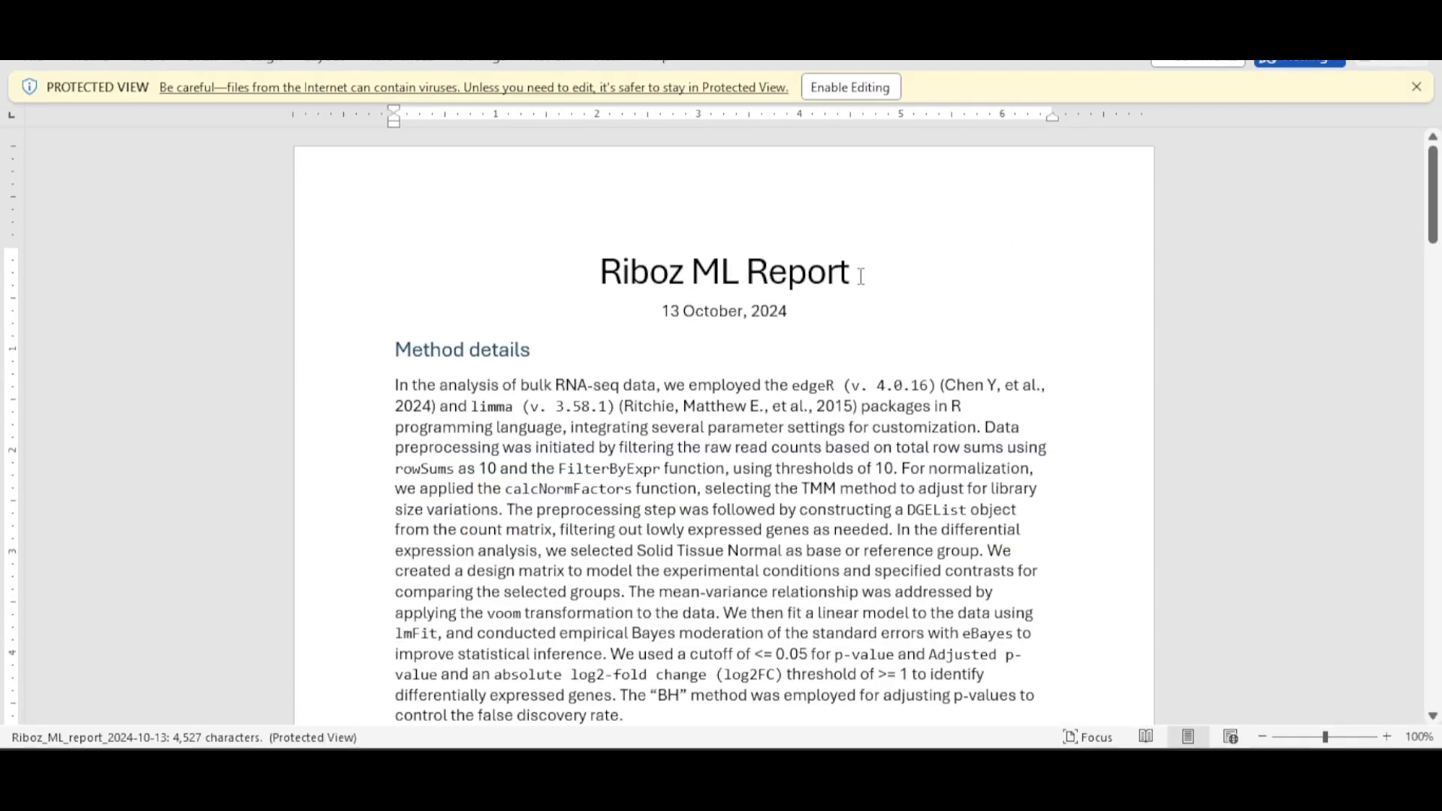
scroll(897, 295, down, 10)
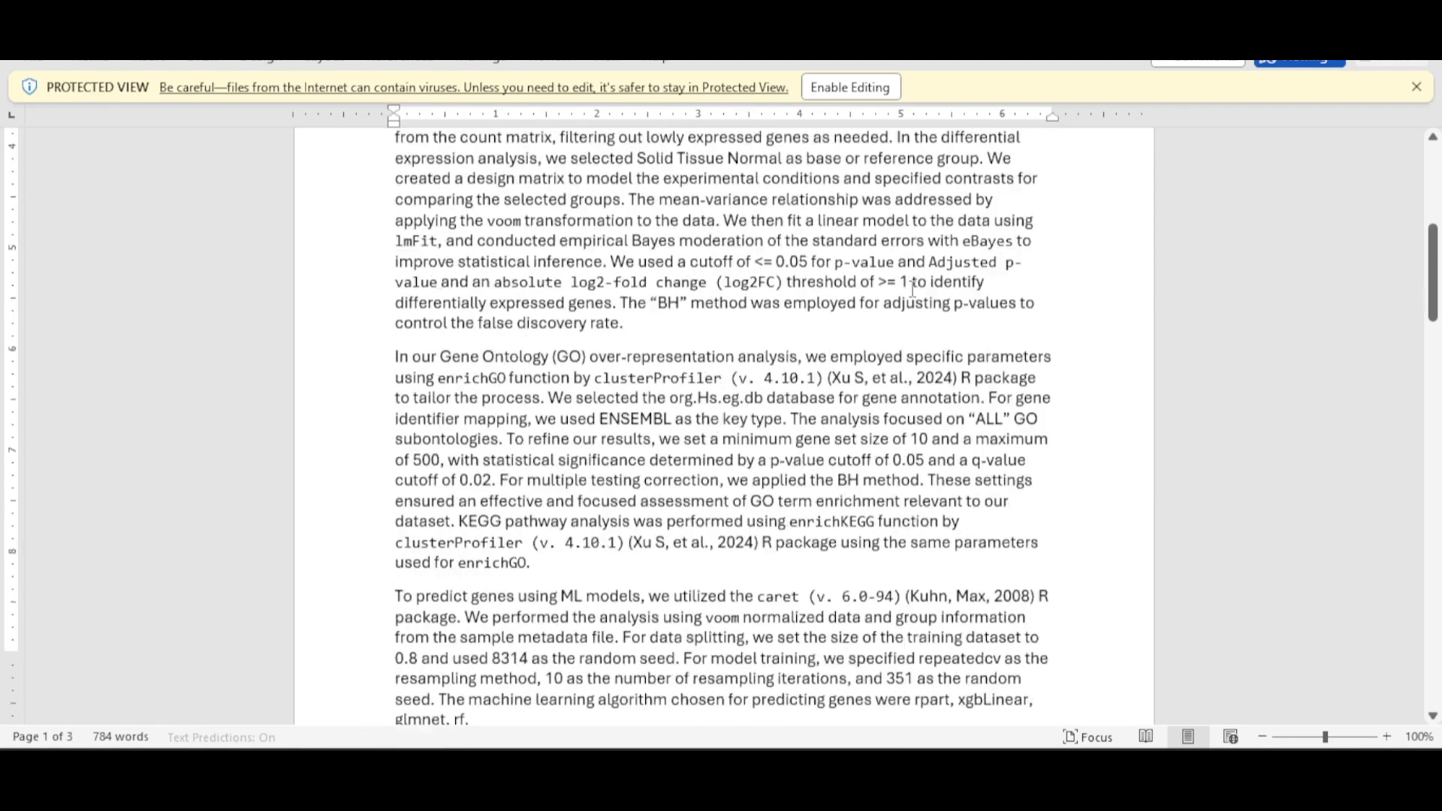
scroll(924, 274, up, 5)
scroll(924, 274, up, 5)
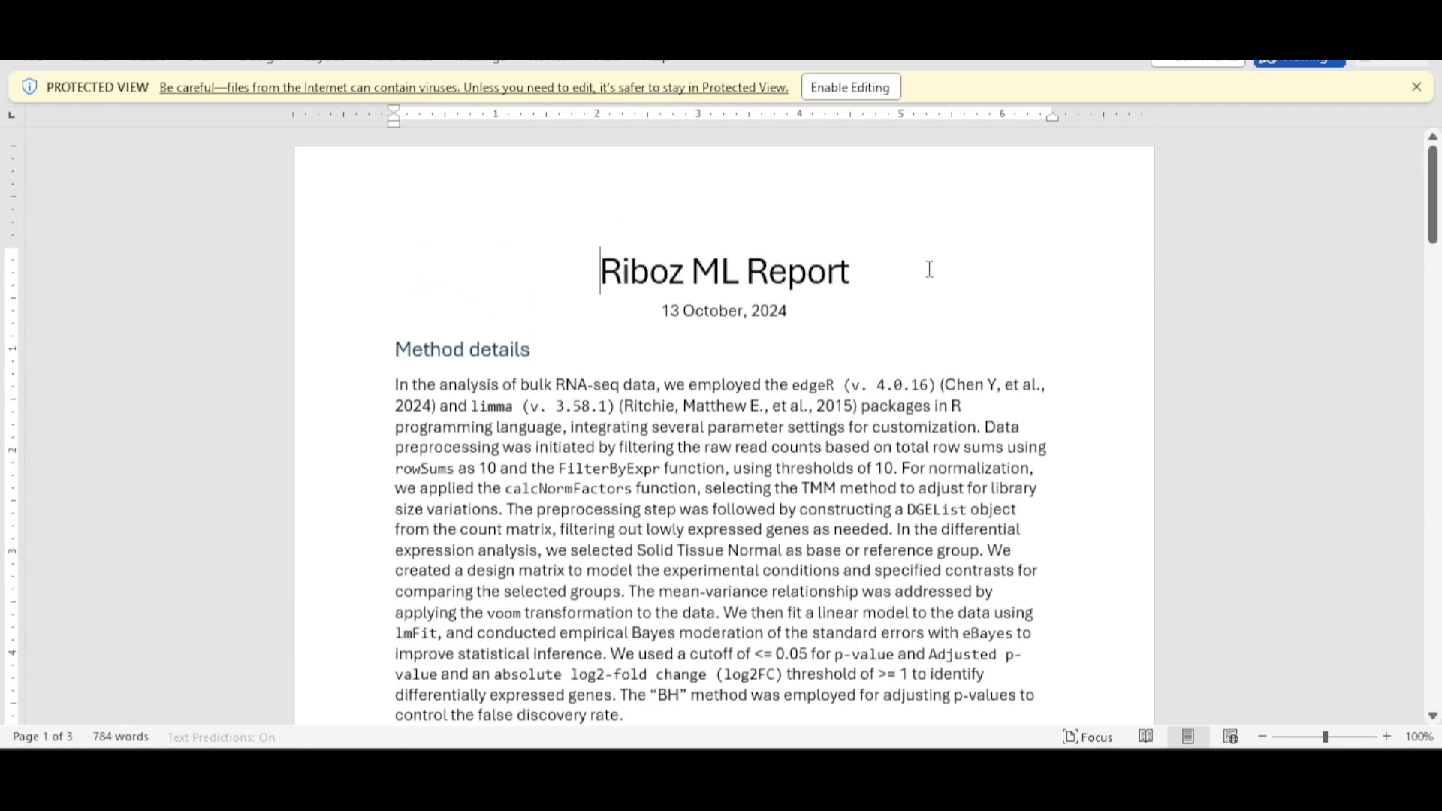
click(1419, 21)
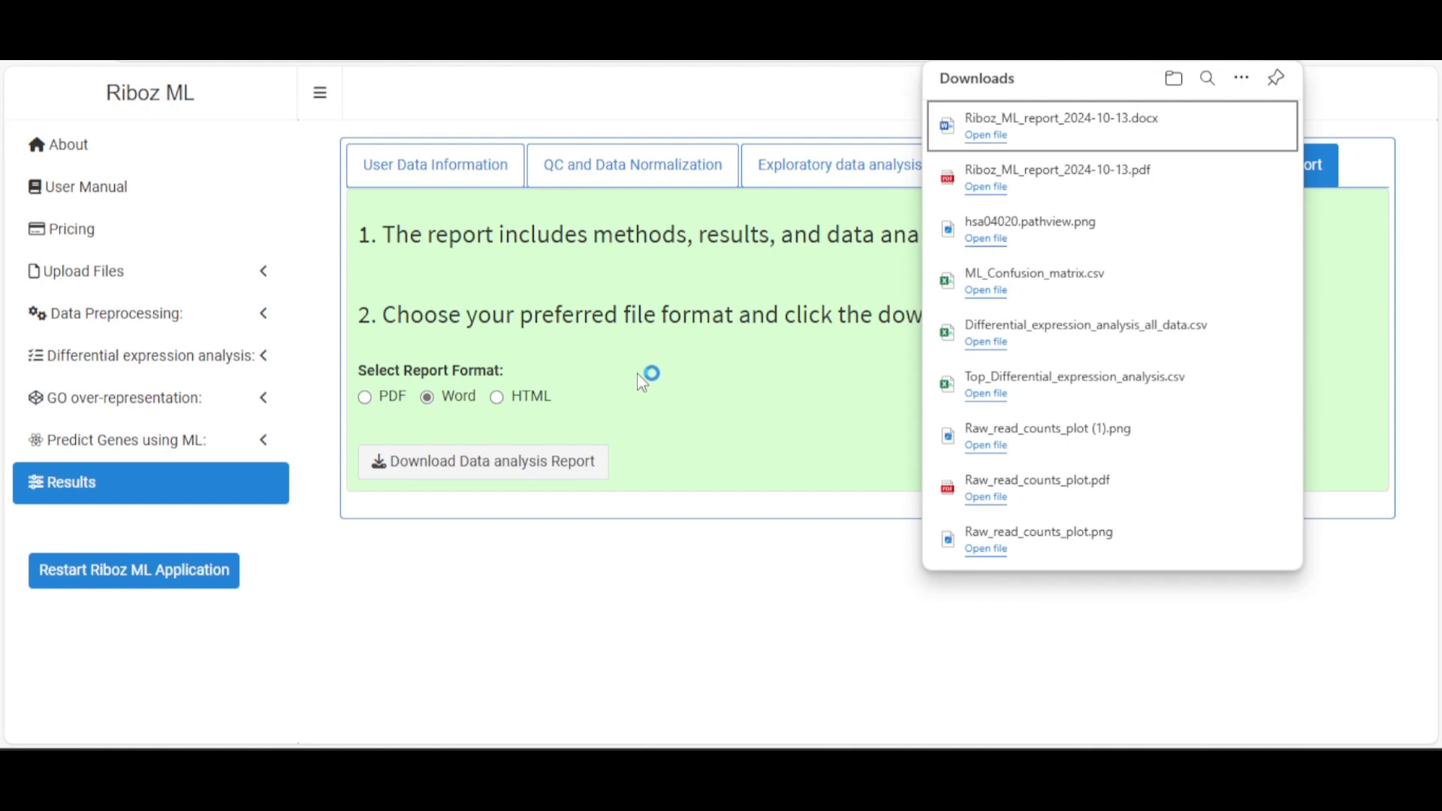
Download the report in HTML format as Riboz_ML_report_2024-10-13.html and open it to look through
click(527, 400)
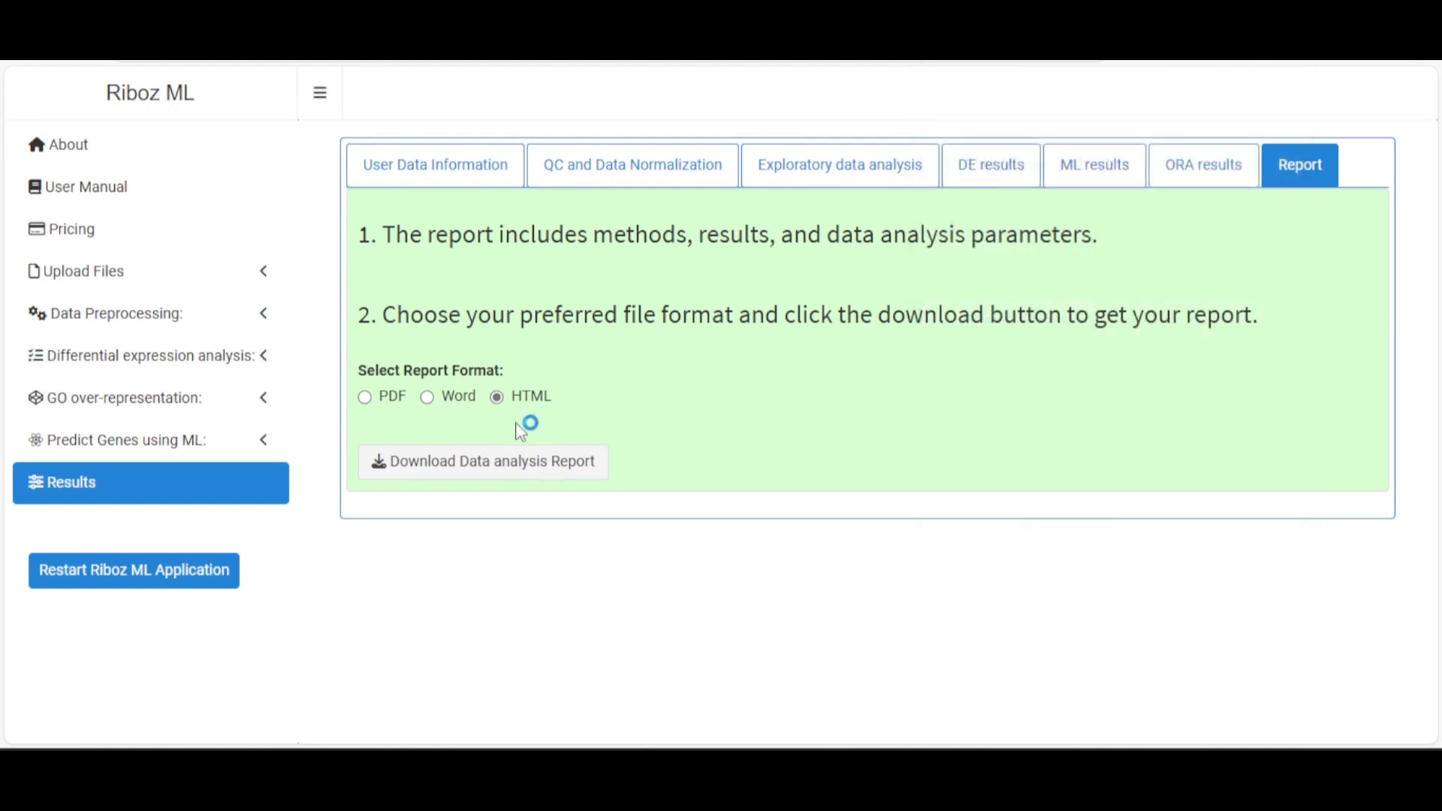
click(540, 471)
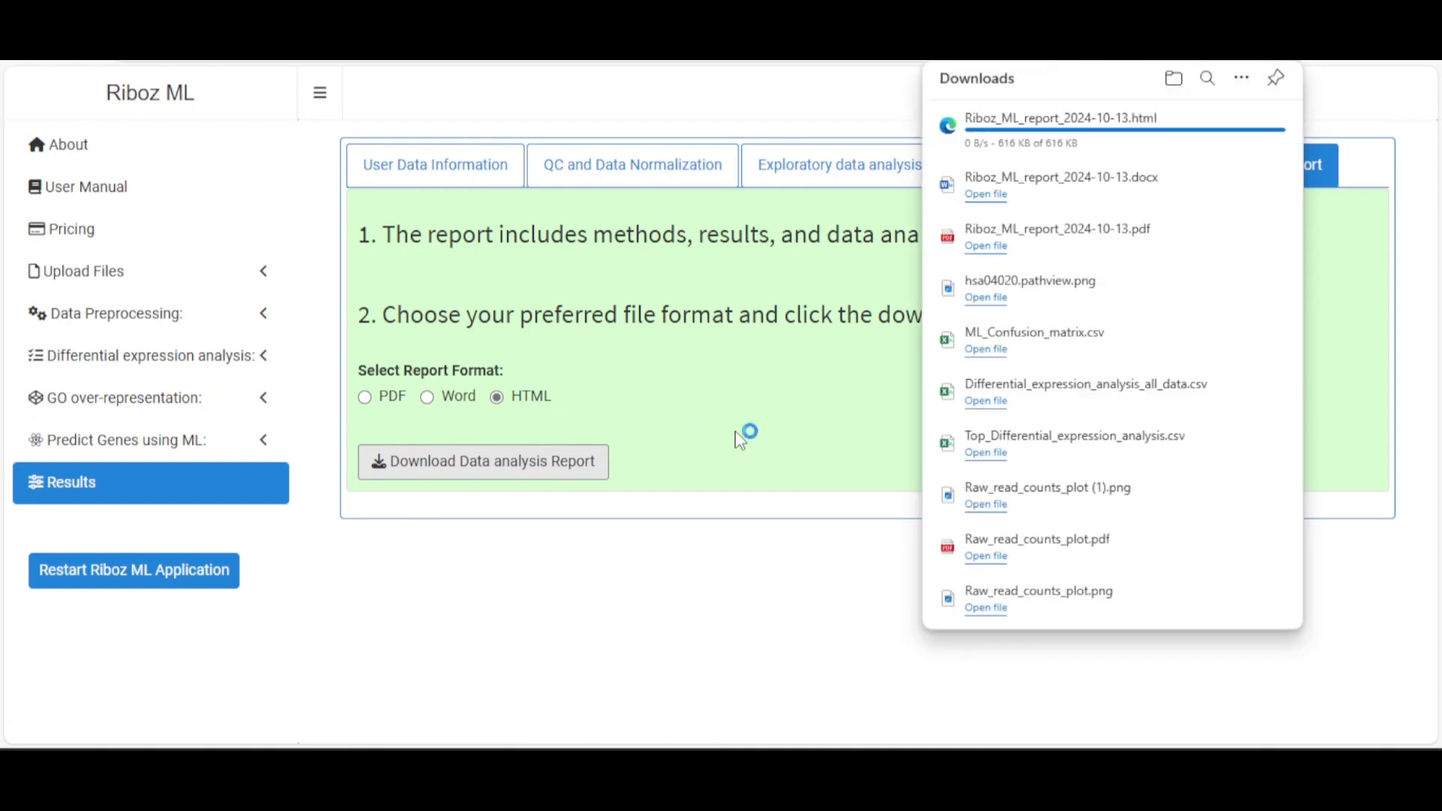
click(1112, 123)
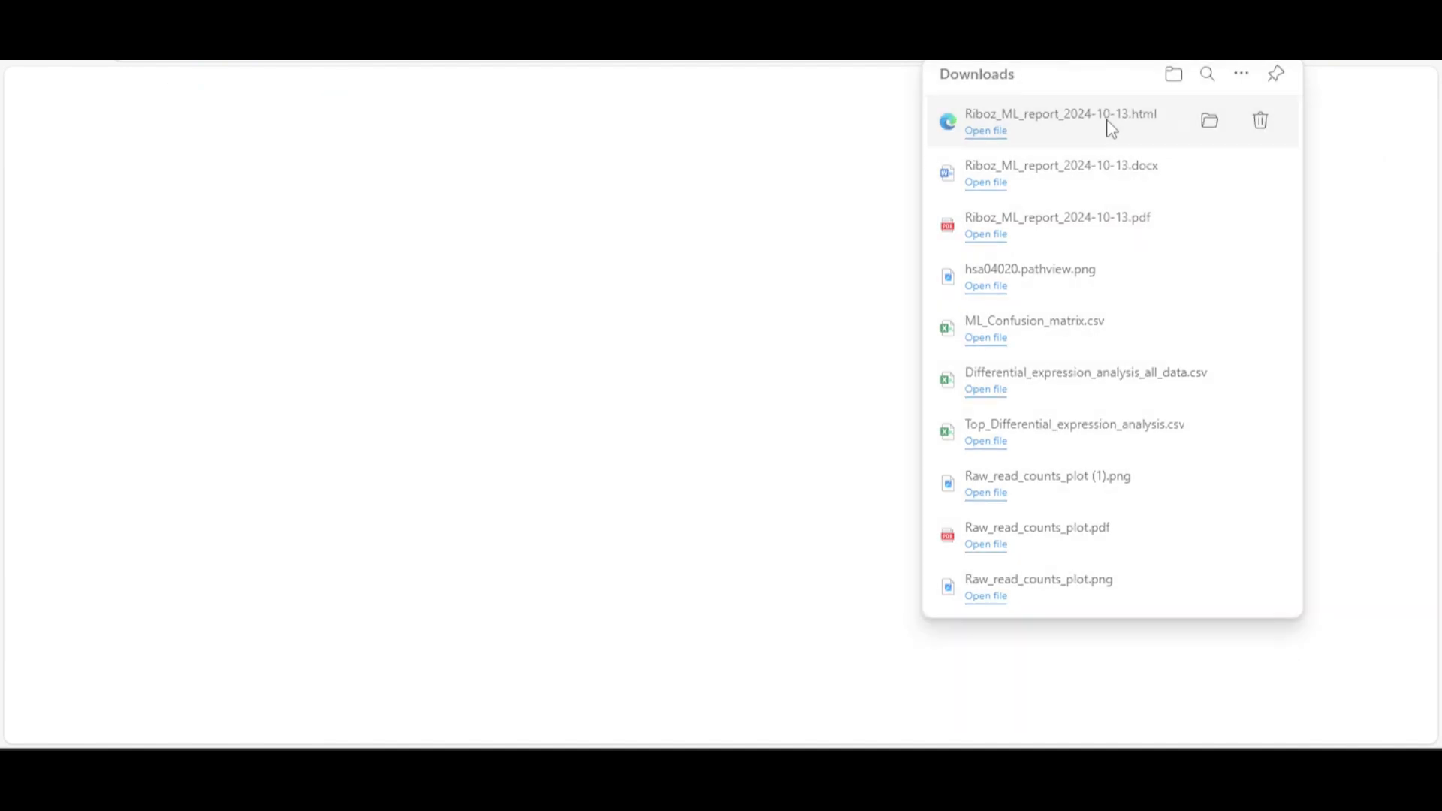
scroll(958, 342, down, 15)
scroll(958, 344, up, 15)
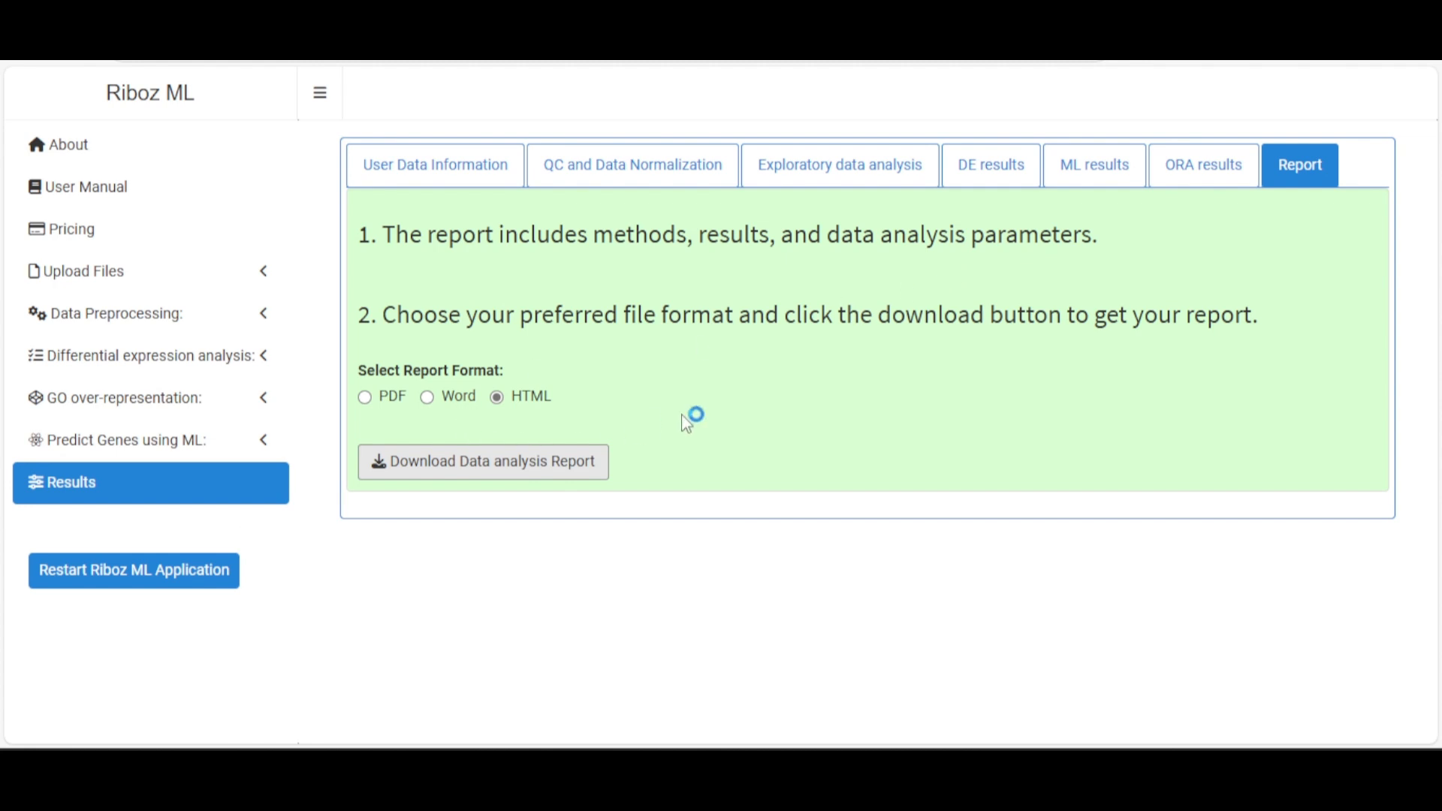
Show the User Data Information results with the Raw Read Counts Data table
click(467, 161)
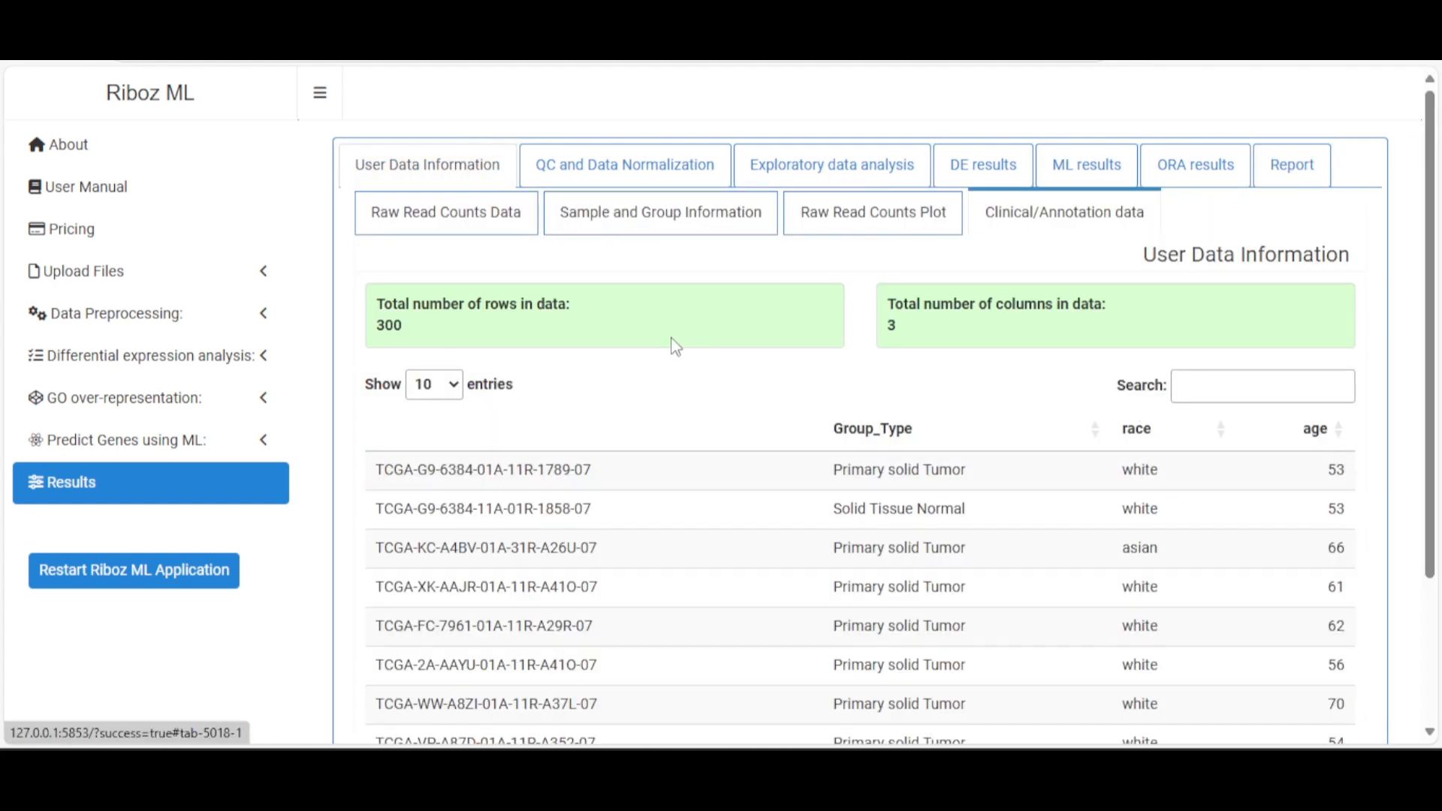
scroll(638, 325, down, 3)
scroll(638, 325, up, 3)
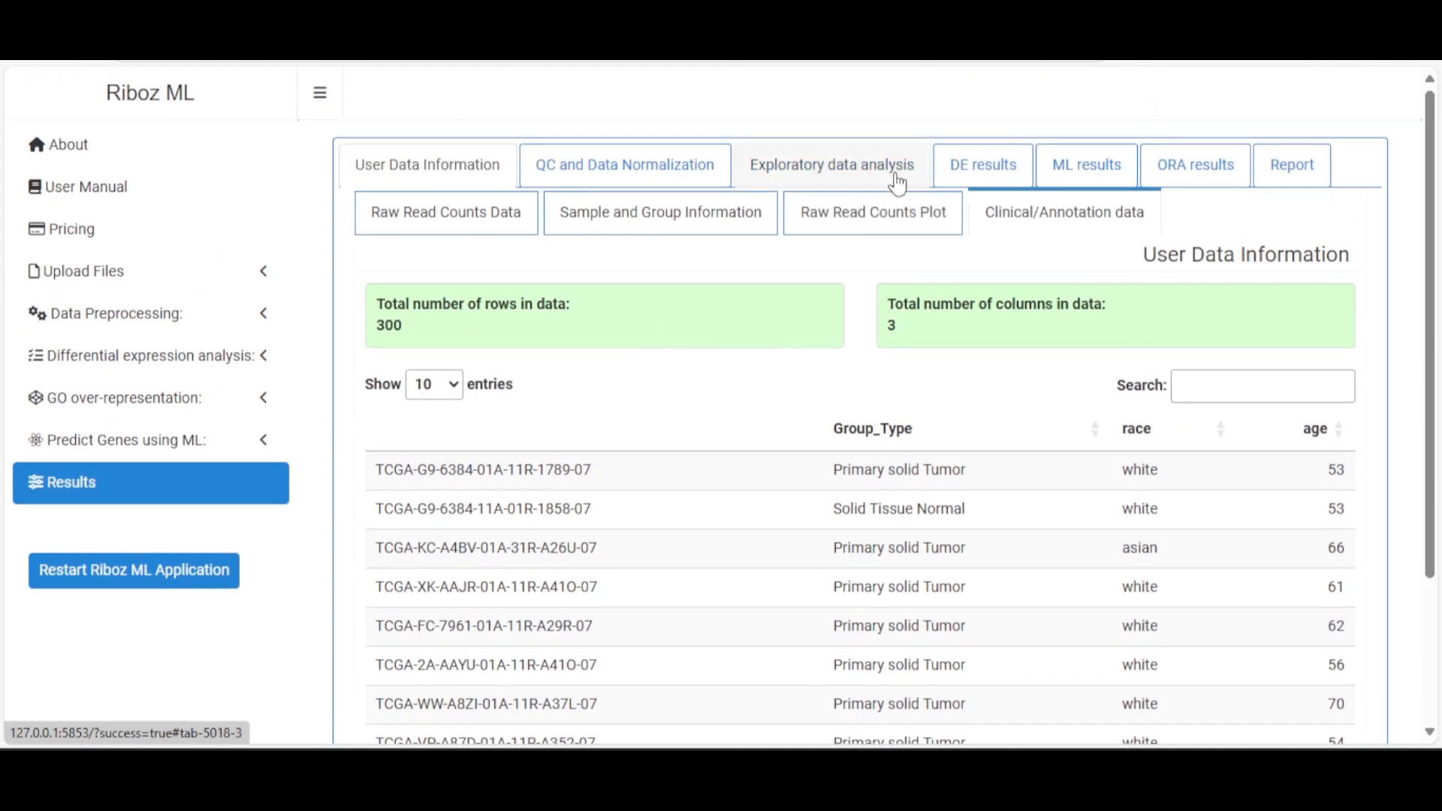
click(476, 225)
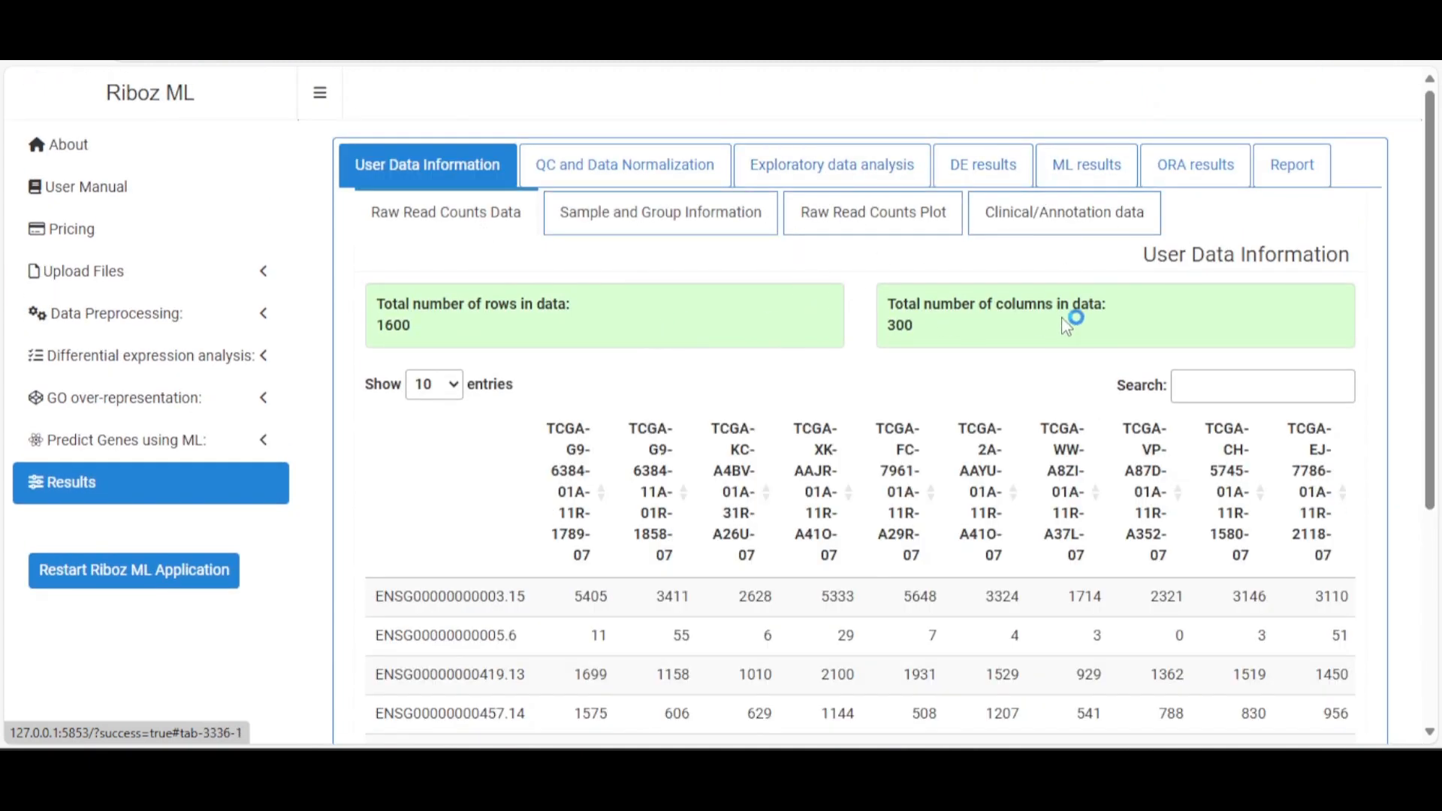
Open the About page's User Manual at the Upload Files parameters
click(150, 272)
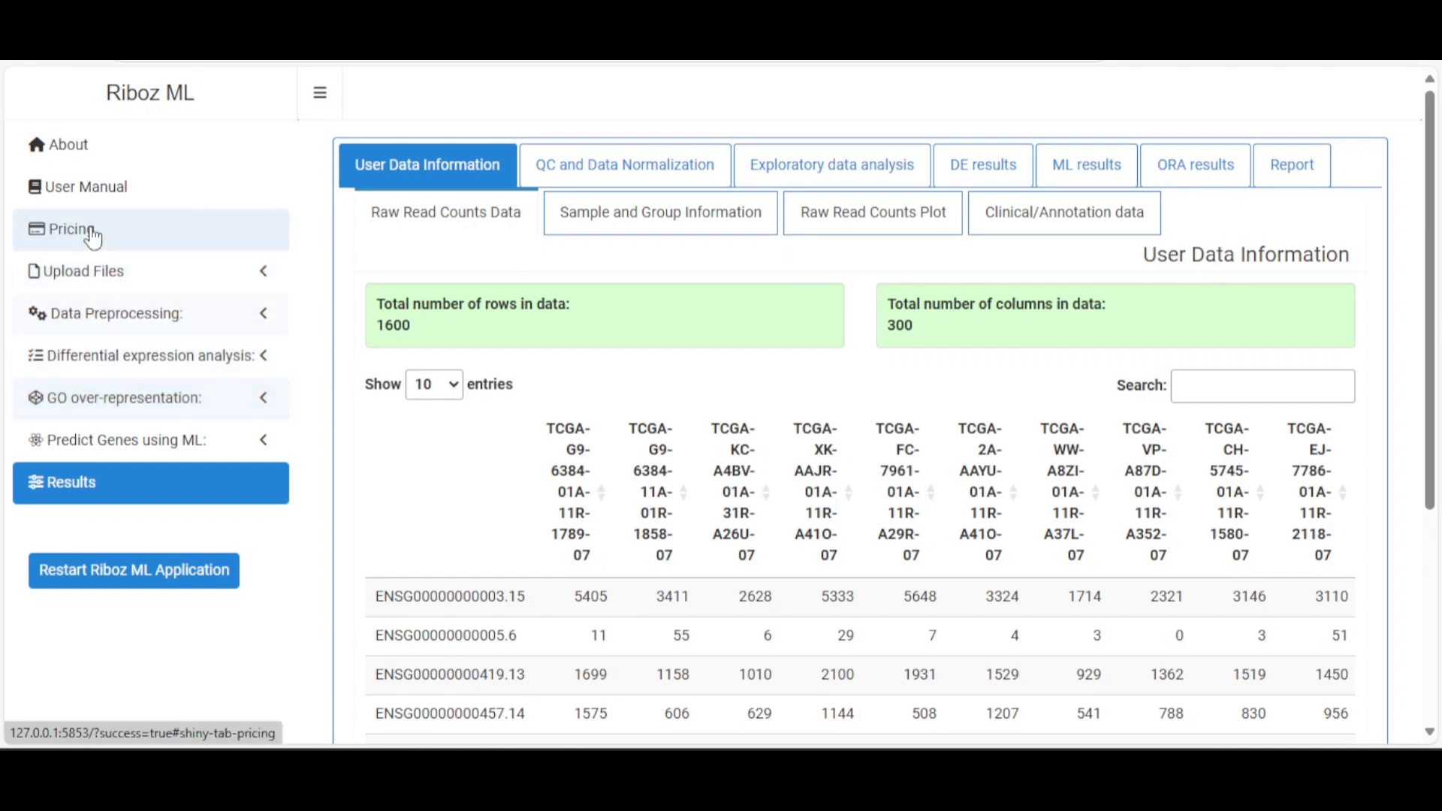
click(93, 148)
click(105, 201)
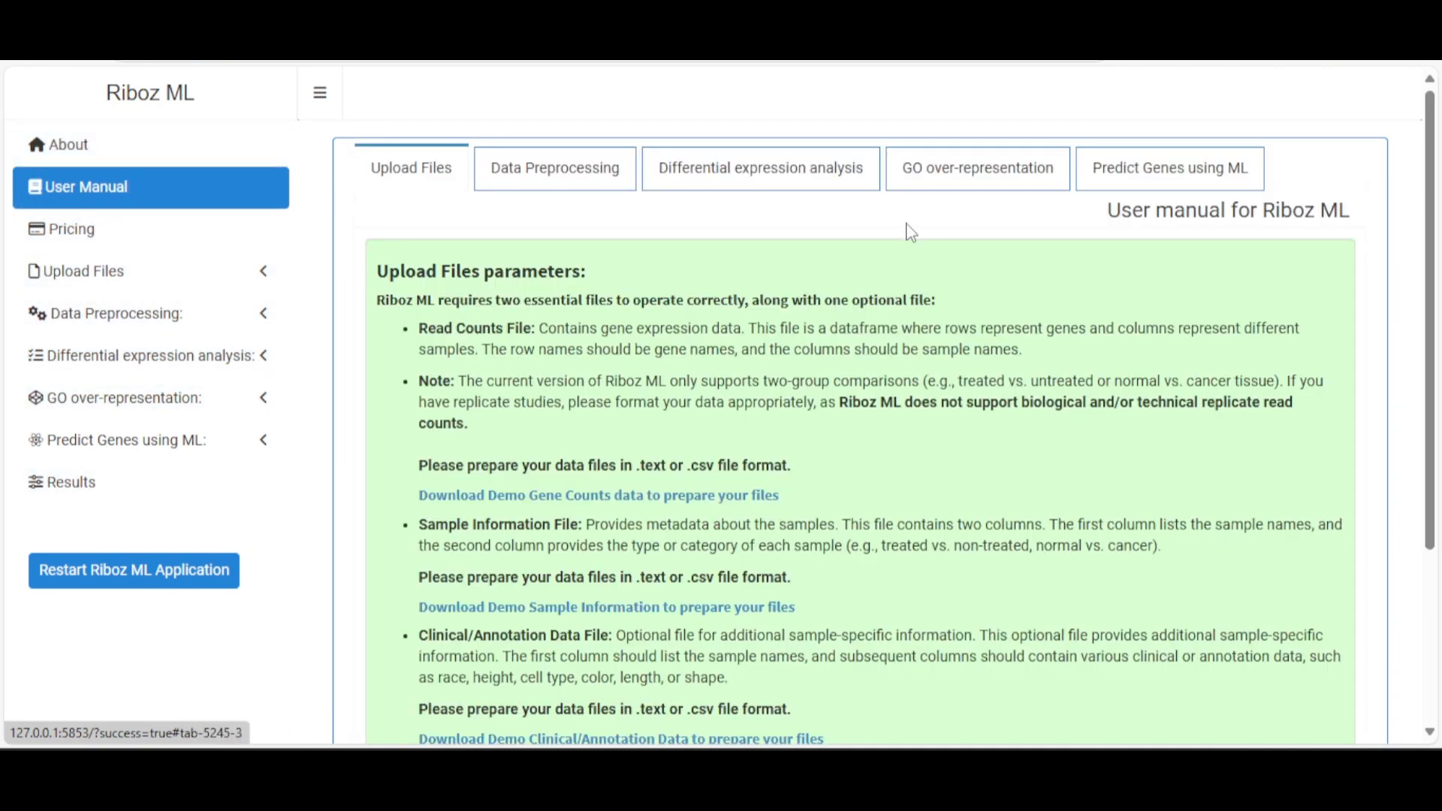
scroll(912, 236, down, 3)
scroll(878, 248, up, 3)
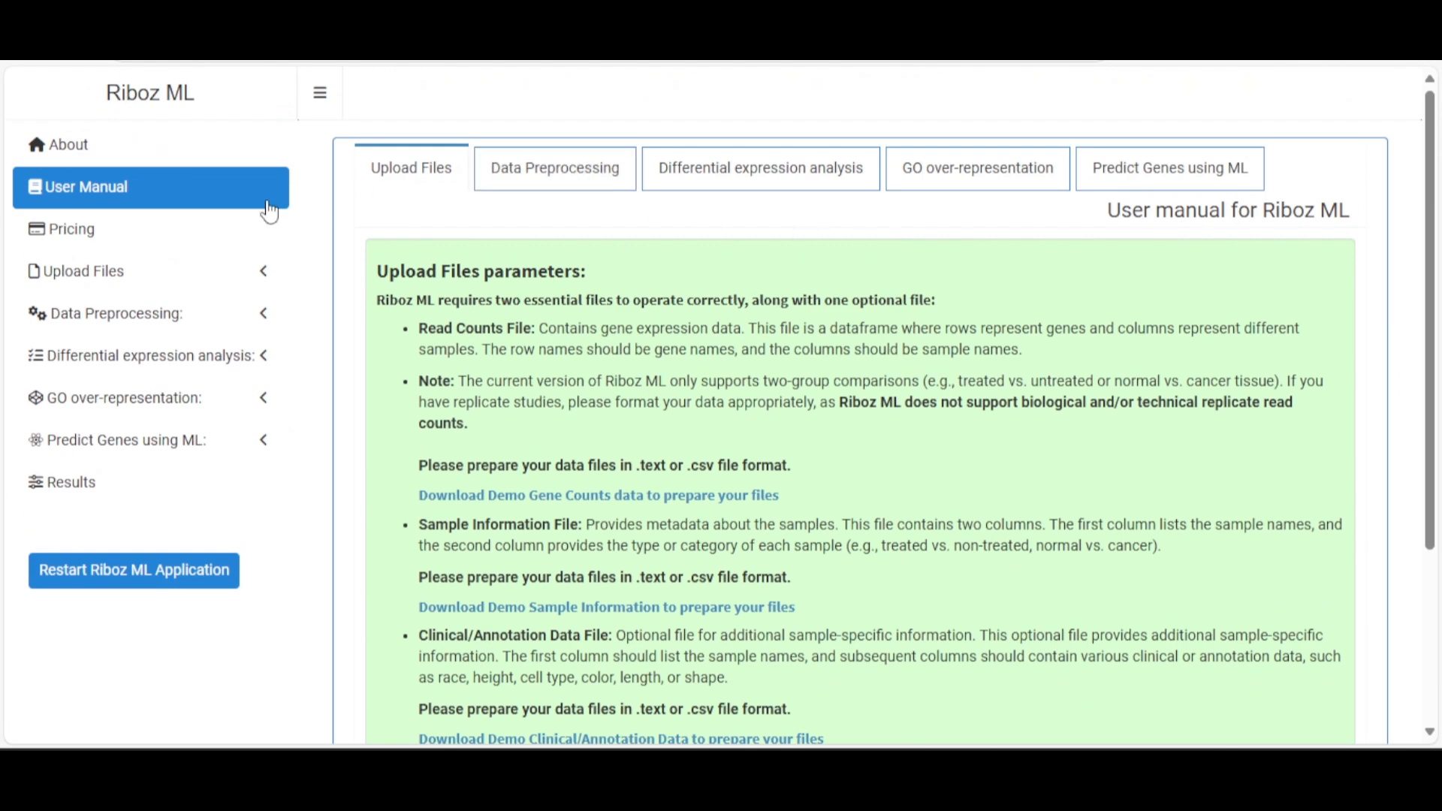
click(135, 164)
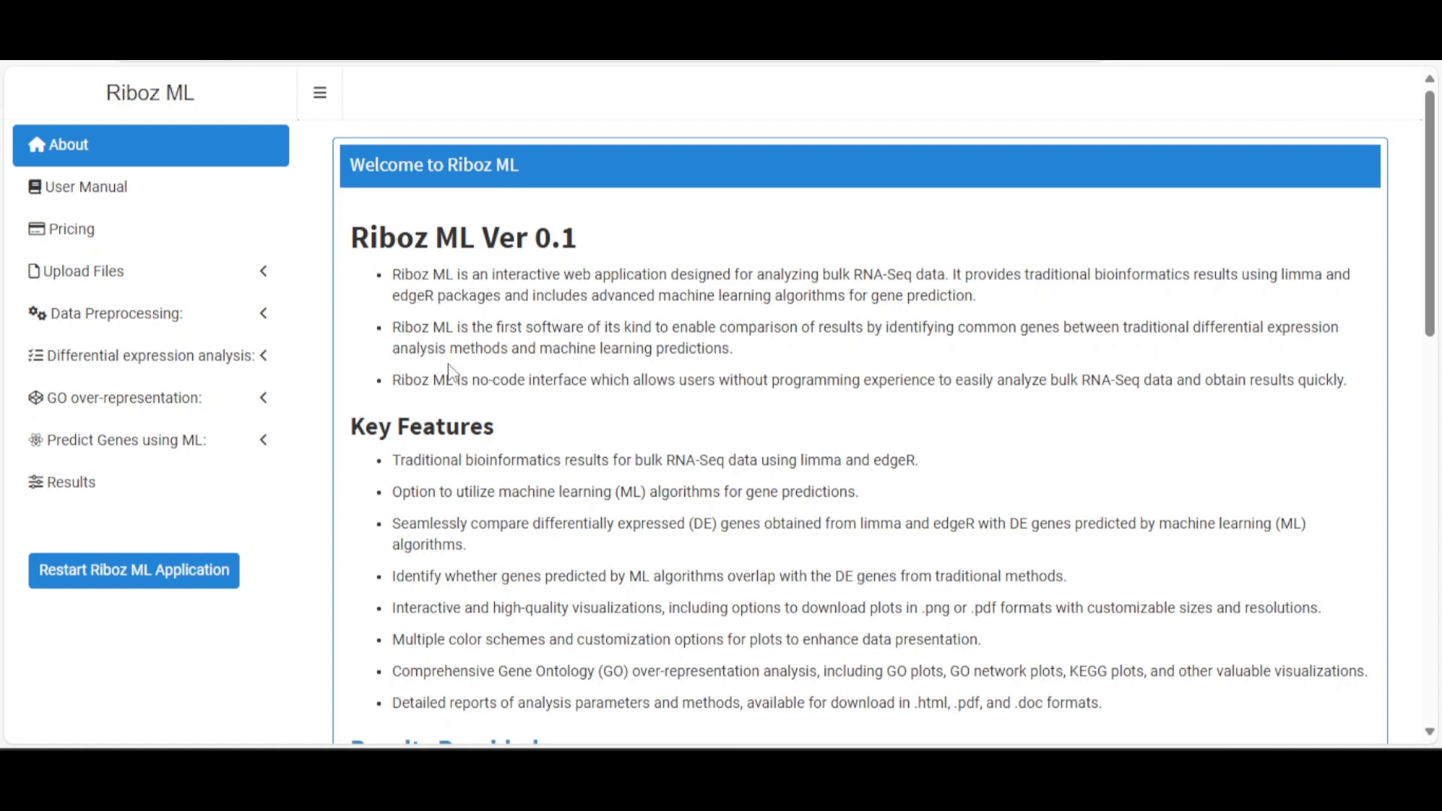
Restart the Riboz ML application to return to its Welcome page
click(119, 573)
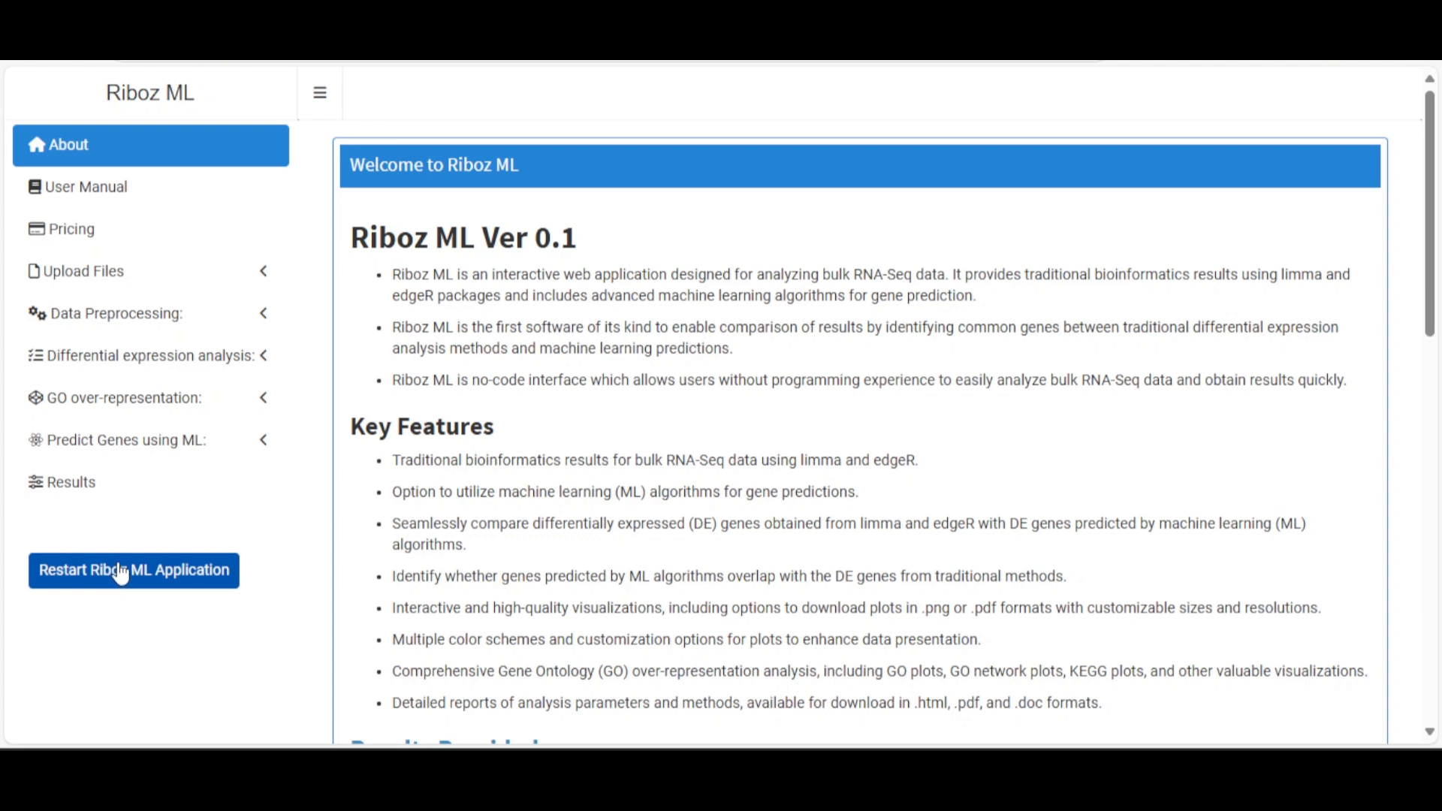
click(121, 572)
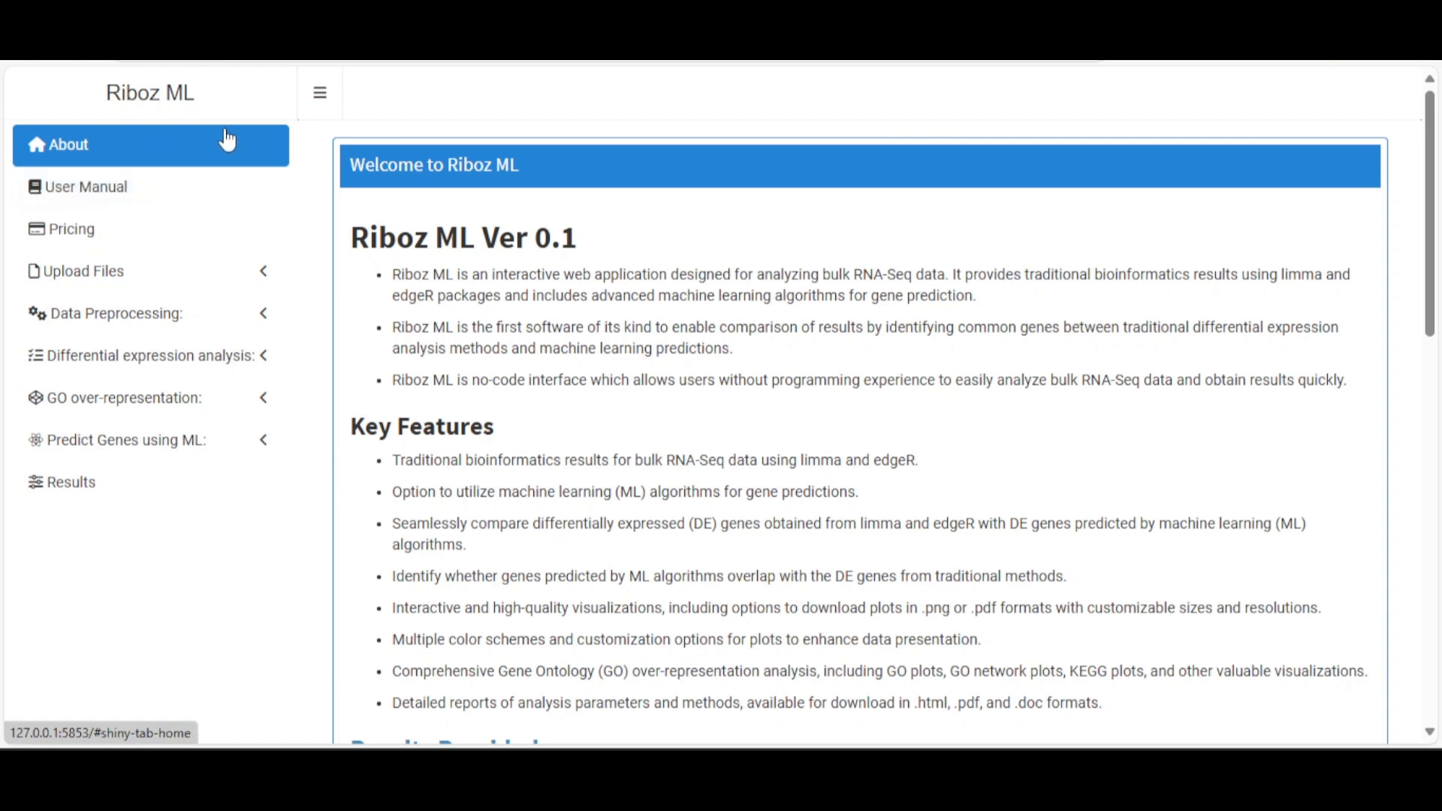
click(114, 235)
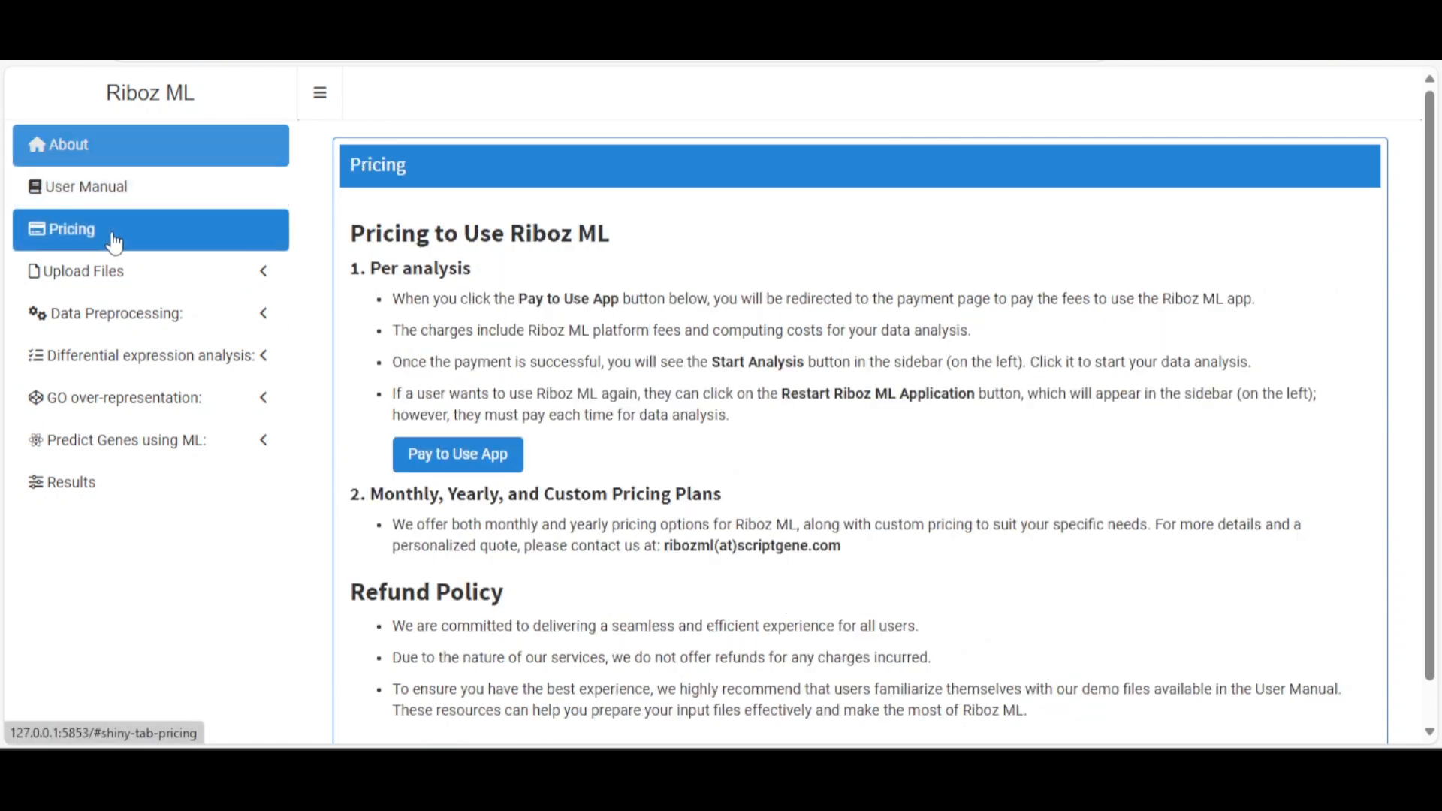
scroll(633, 368, down, 1)
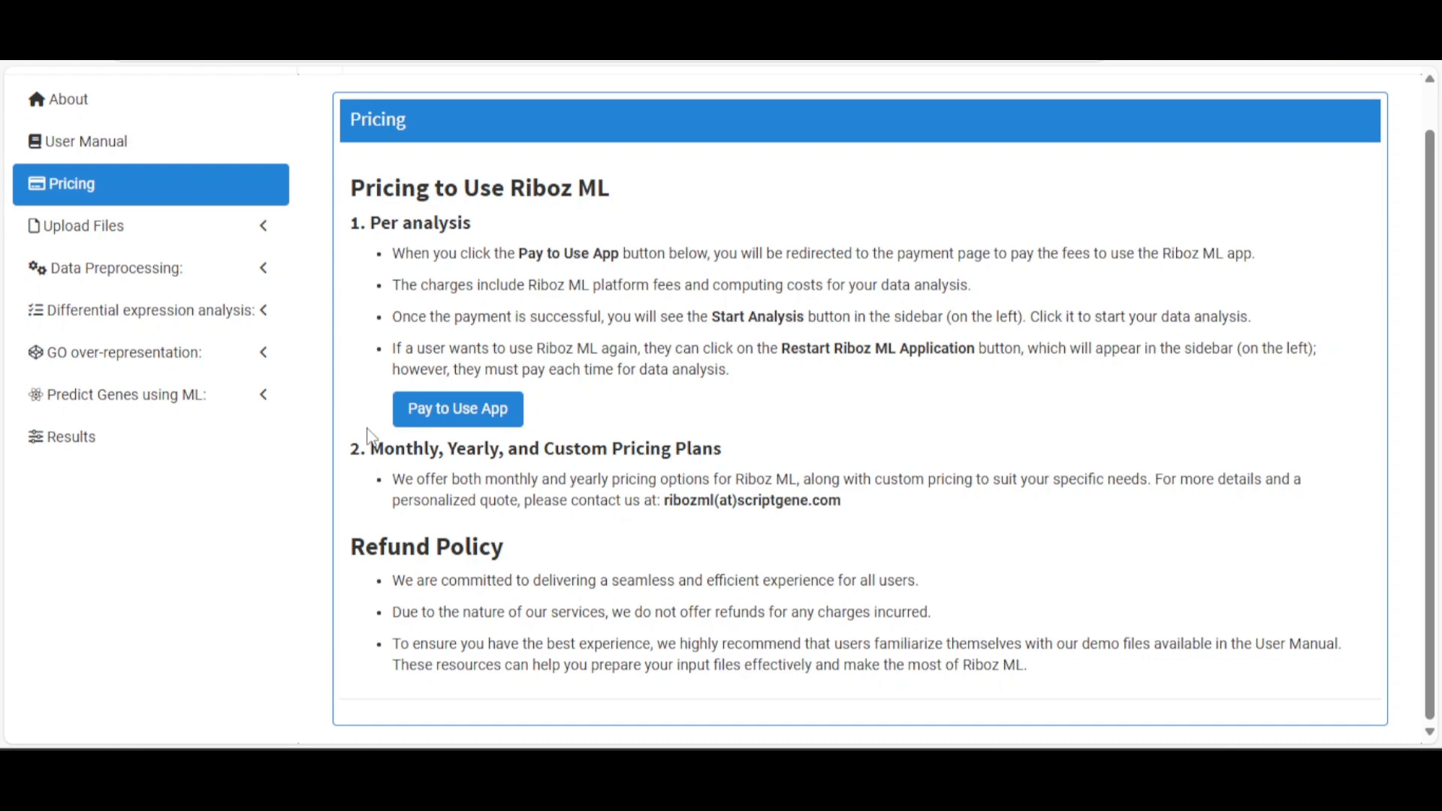
scroll(578, 462, up, 1)
click(142, 285)
click(142, 282)
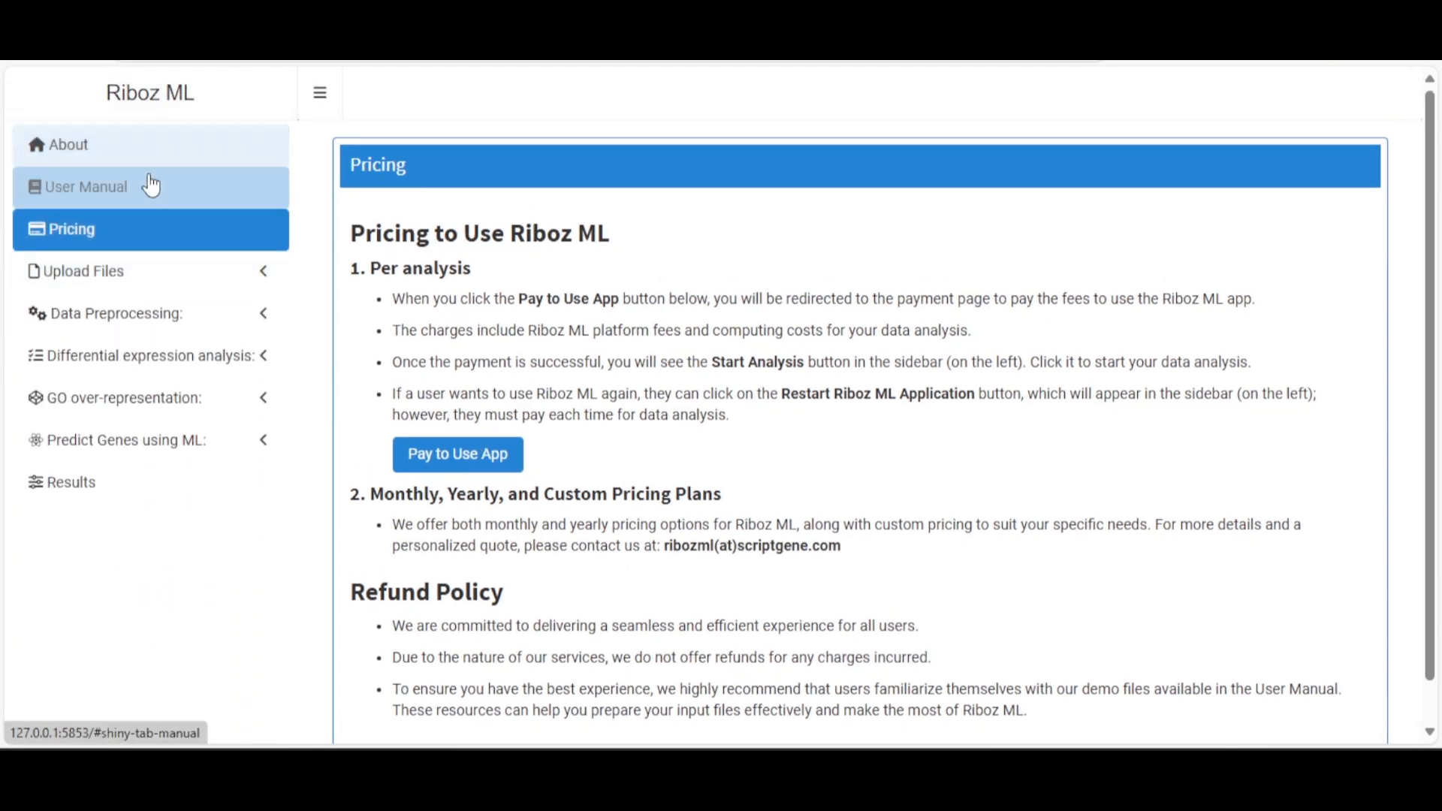
click(147, 186)
click(145, 151)
scroll(727, 450, down, 10)
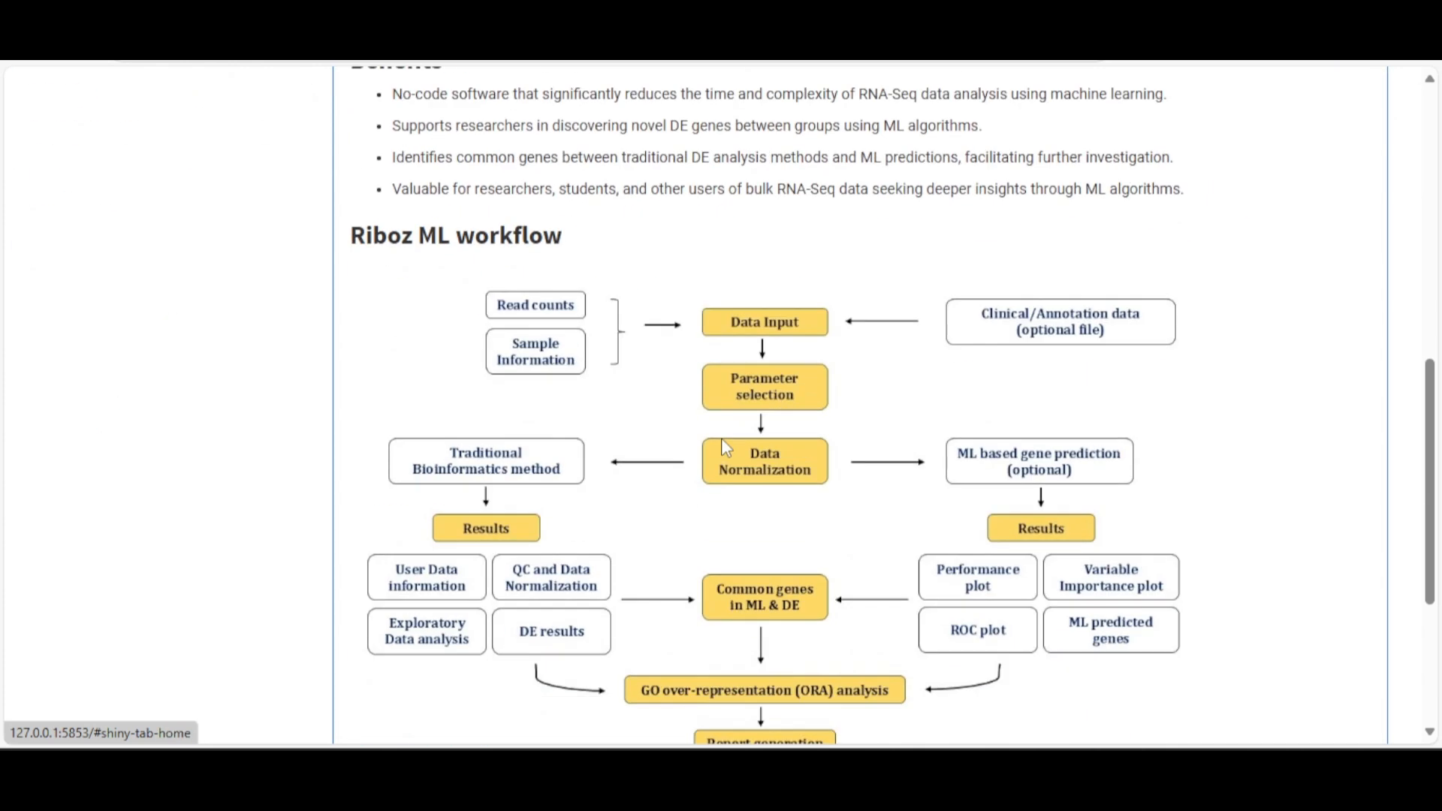
scroll(727, 438, down, 5)
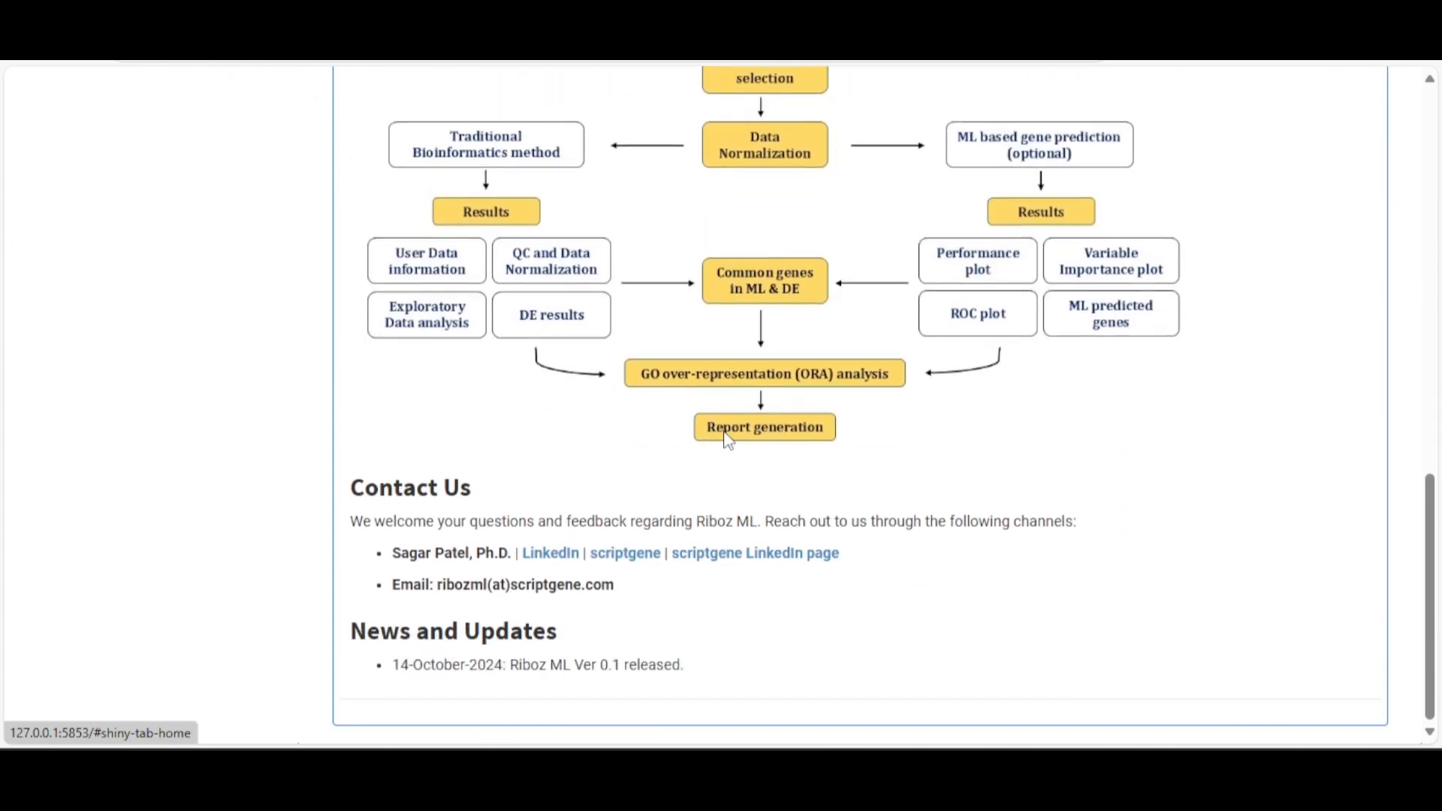
scroll(728, 434, up, 2)
scroll(722, 438, down, 1)
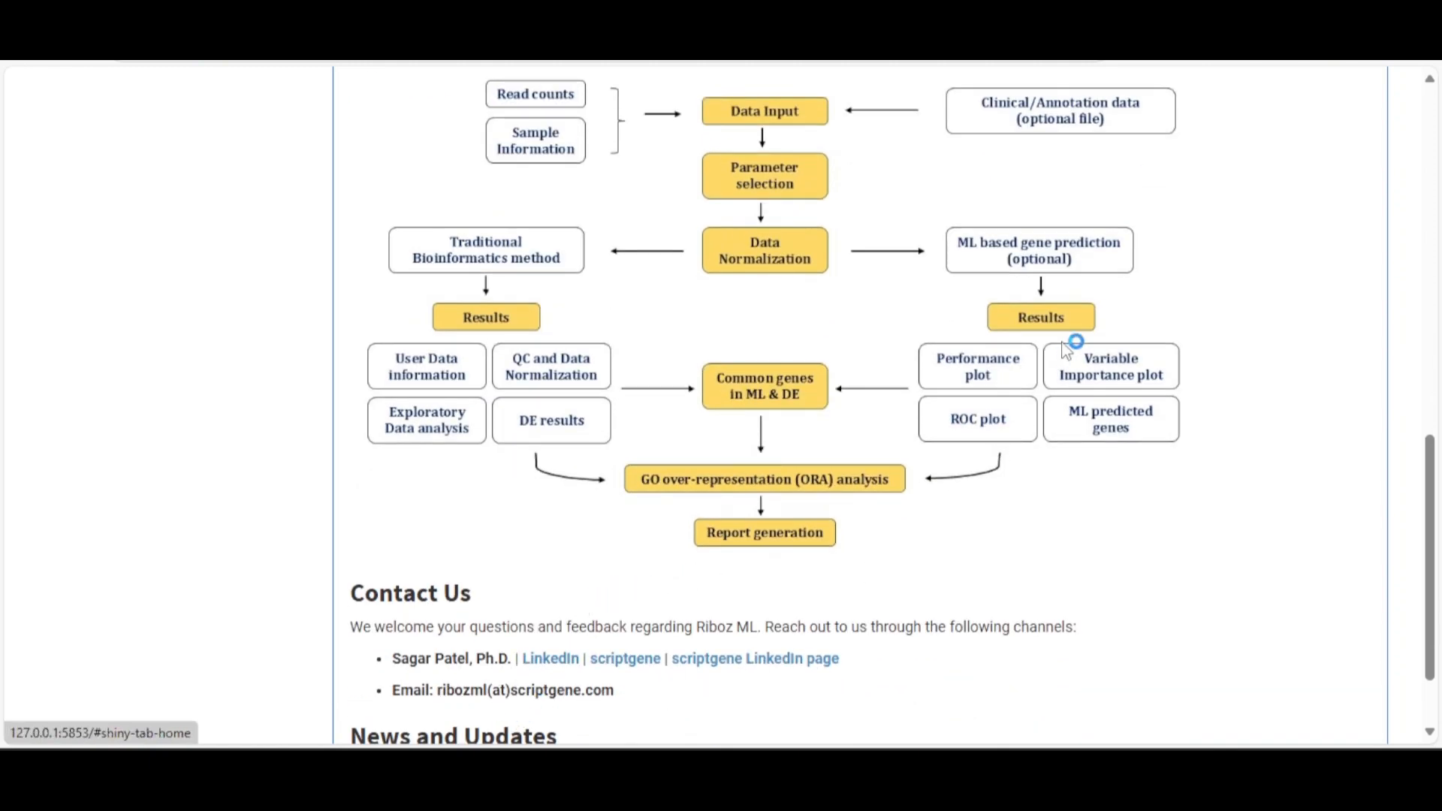
scroll(1104, 338, up, 15)
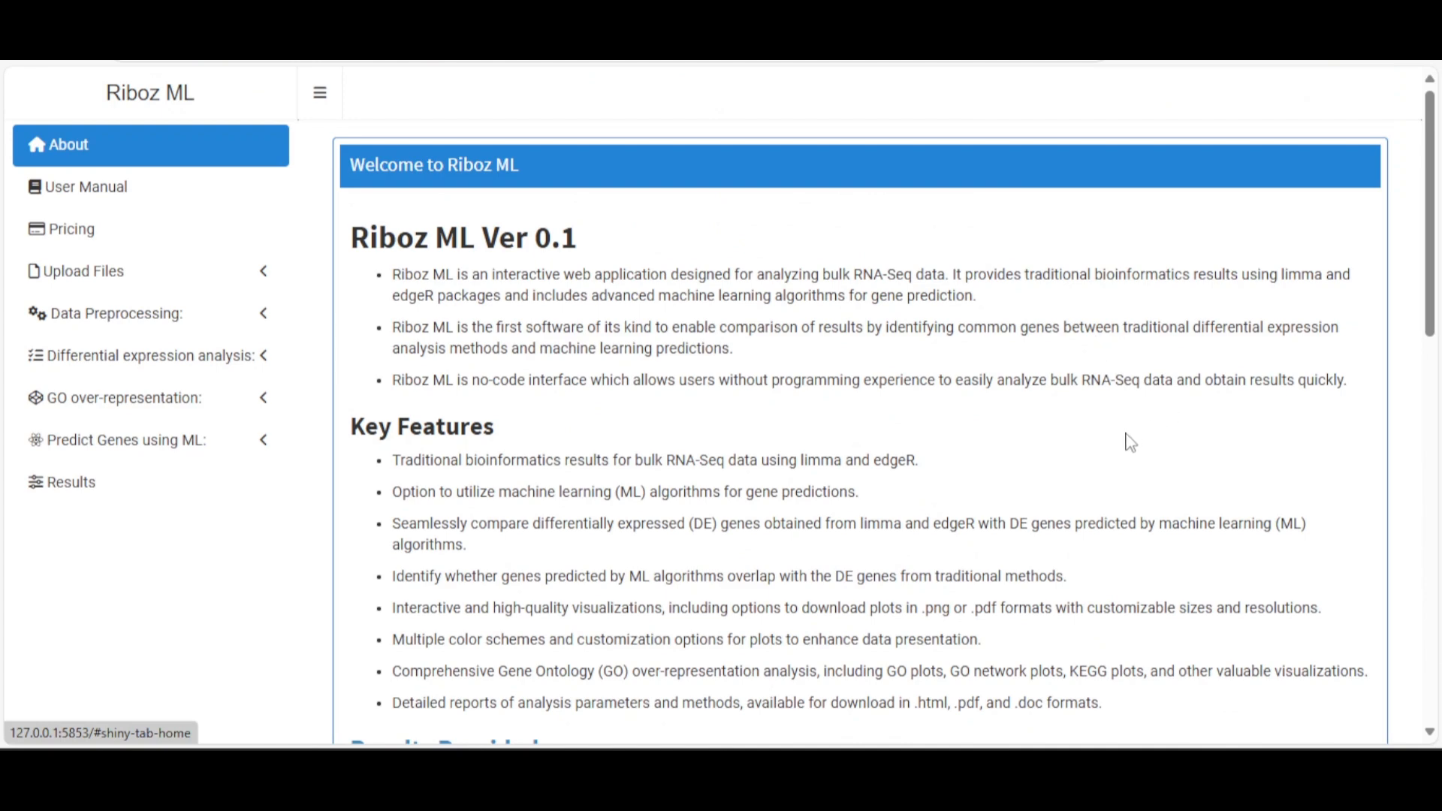